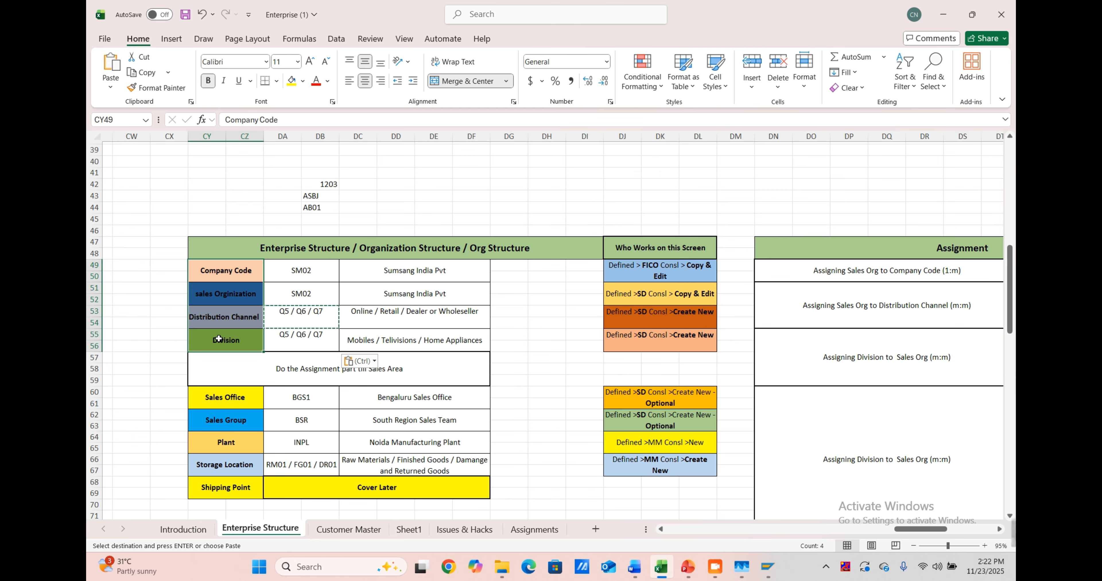
Step: Examine the Enterprise Structure table and the Assignment table beside it, including the Sales Org to Company Code assignment
scroll(219, 339, "right", 7)
scroll(219, 339, "left", 4)
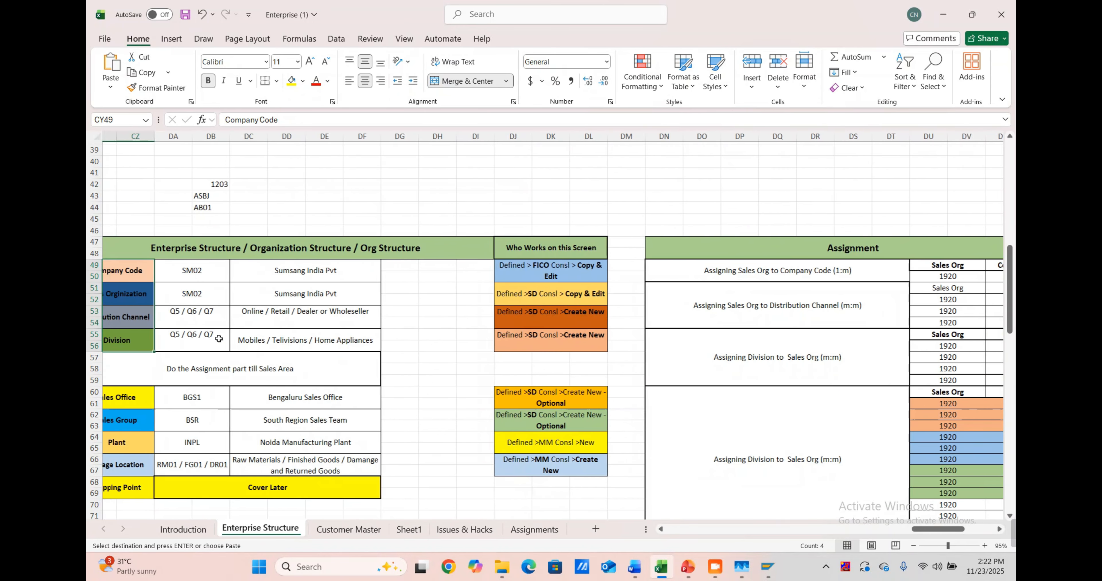
scroll(218, 338, "right", 9)
scroll(219, 338, "left", 10)
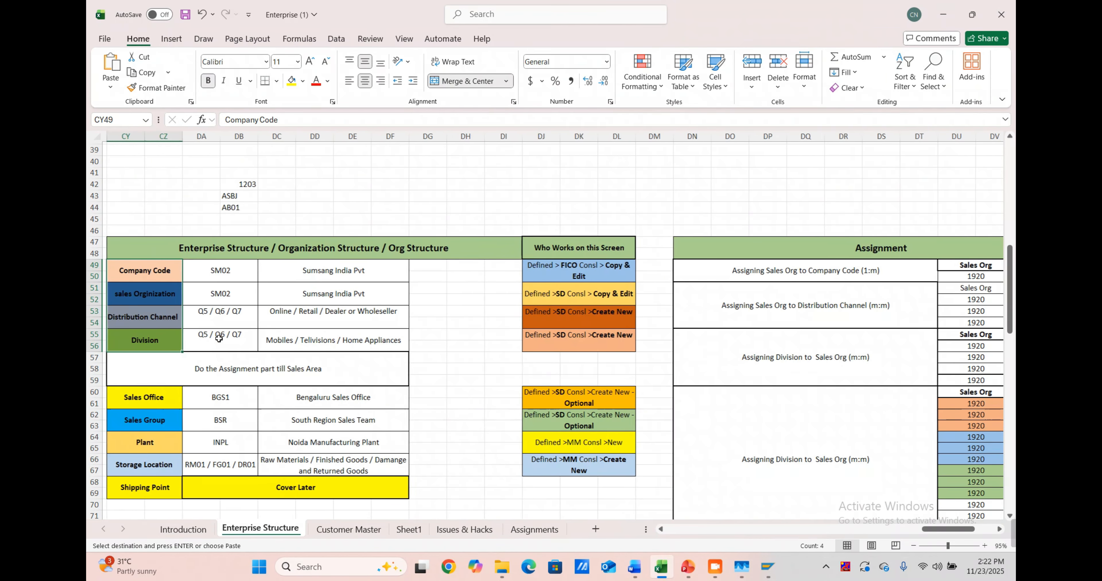
scroll(219, 339, "left", 2)
scroll(379, 395, "right", 13)
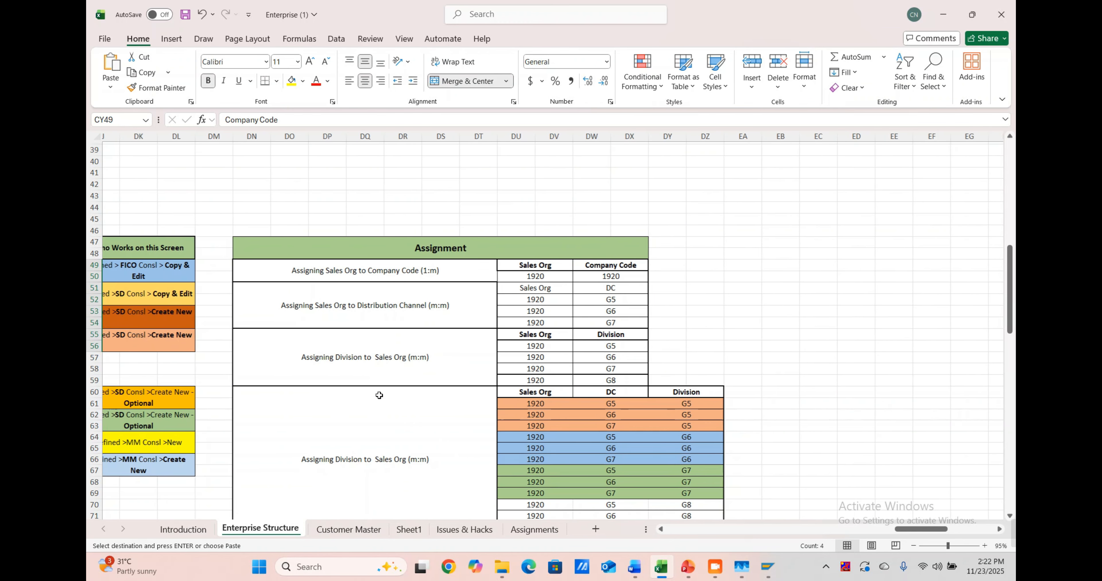
scroll(379, 395, "right", 1)
left_click(338, 263)
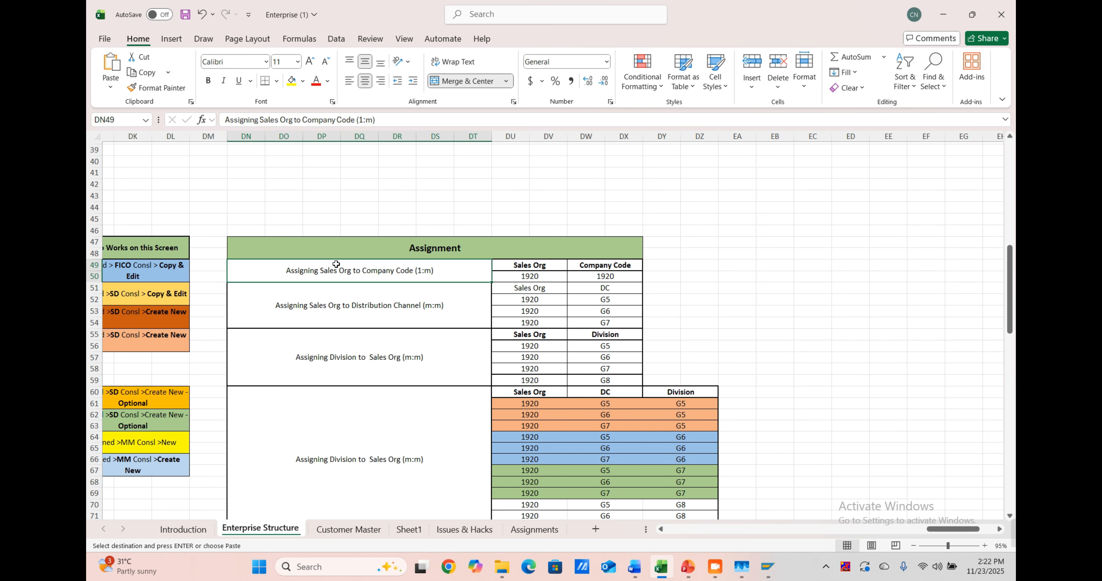
Step: Review the Company Code, Sales Organization, Distribution Channel and Division entries in the Enterprise Structure table
scroll(325, 294, "left", 8)
left_click(325, 294)
left_click(327, 275)
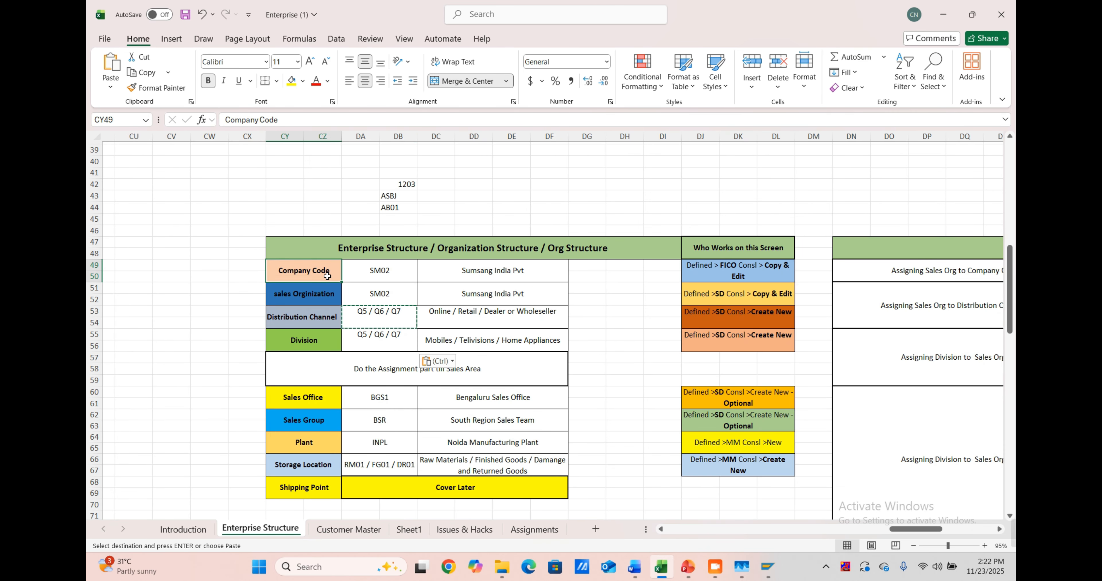
left_click(323, 300)
left_click(327, 316)
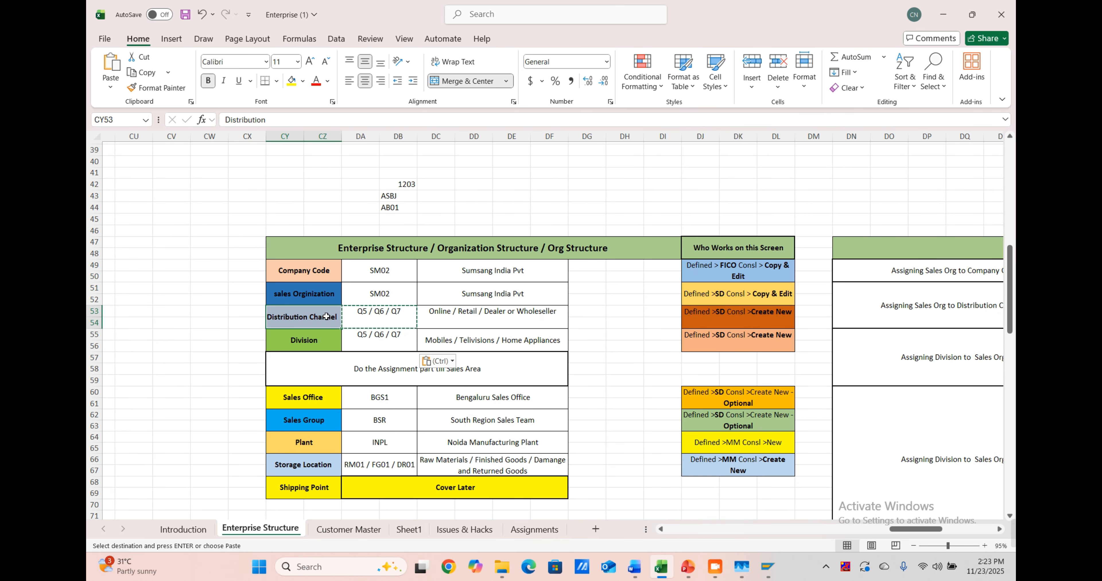
left_click(338, 293)
left_click(329, 350)
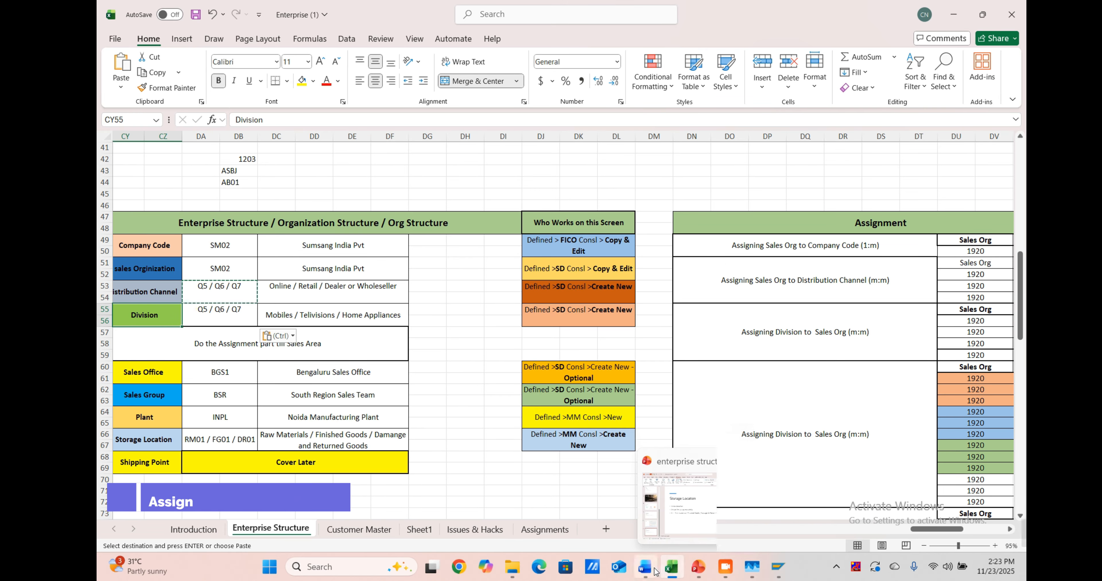
Step: Look up the SPRO path for assigning the Sales Org to Company Code in the sheet's Path table
right_click(795, 283)
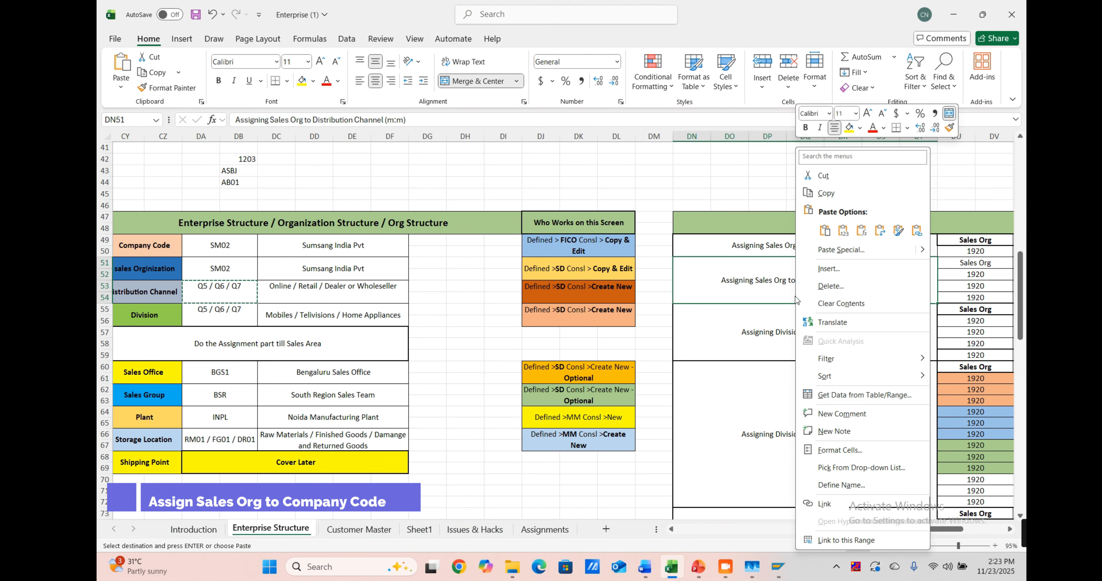
left_click(713, 211)
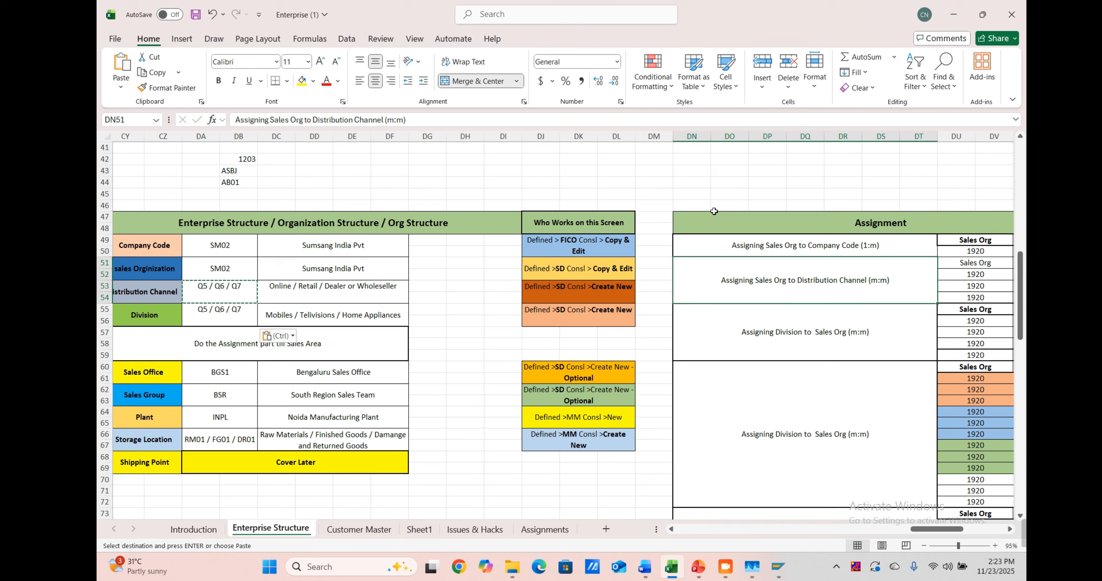
left_click(750, 186)
scroll(749, 186, "right", 1)
scroll(750, 186, "right", 3)
scroll(750, 186, "down", 14)
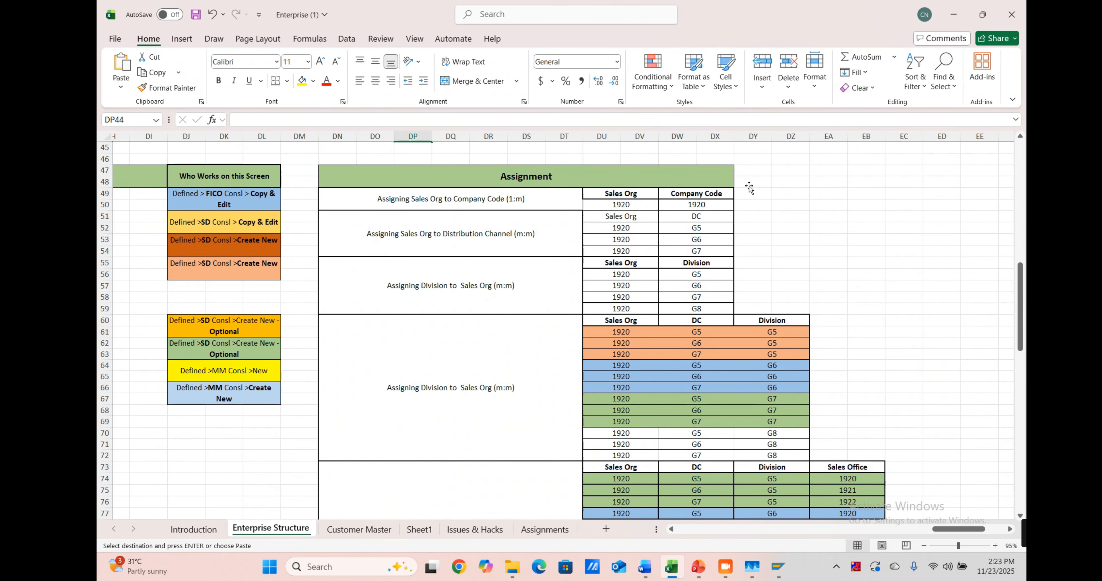
scroll(749, 186, "down", 6)
scroll(750, 186, "right", 5)
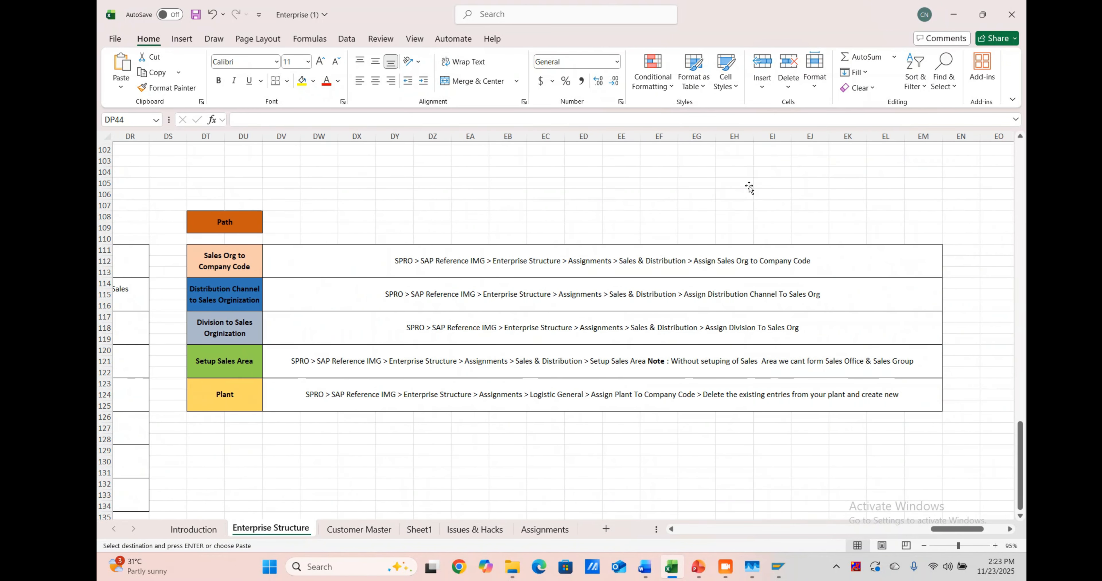
scroll(325, 256, "left", 1)
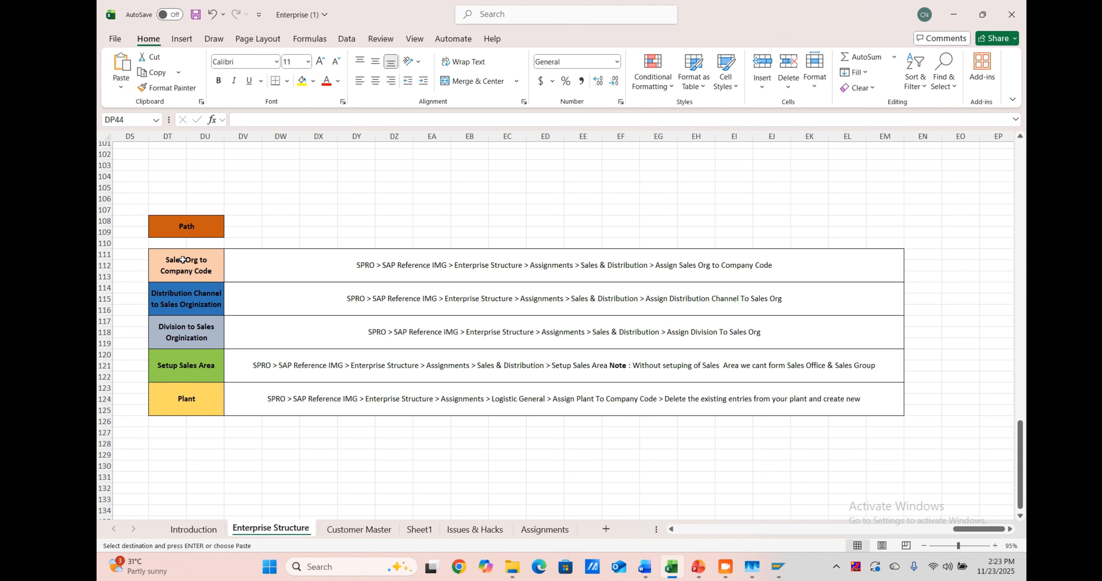
left_click(183, 260)
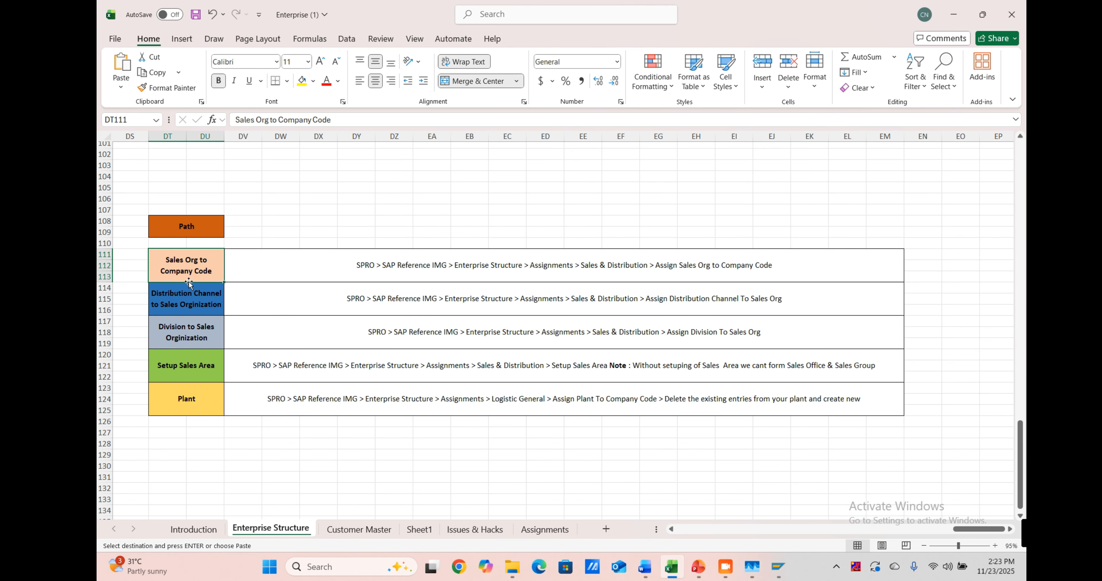
left_click(374, 258)
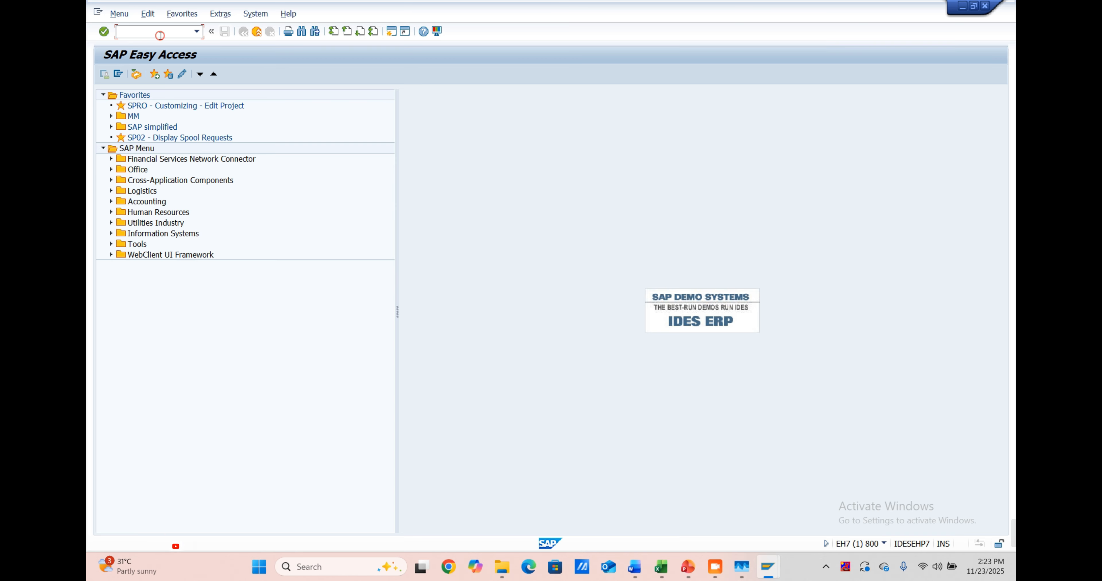
Step: In SAP, run transaction SPRO and display the SAP Reference IMG
type("sprop")
key("BackSpace")
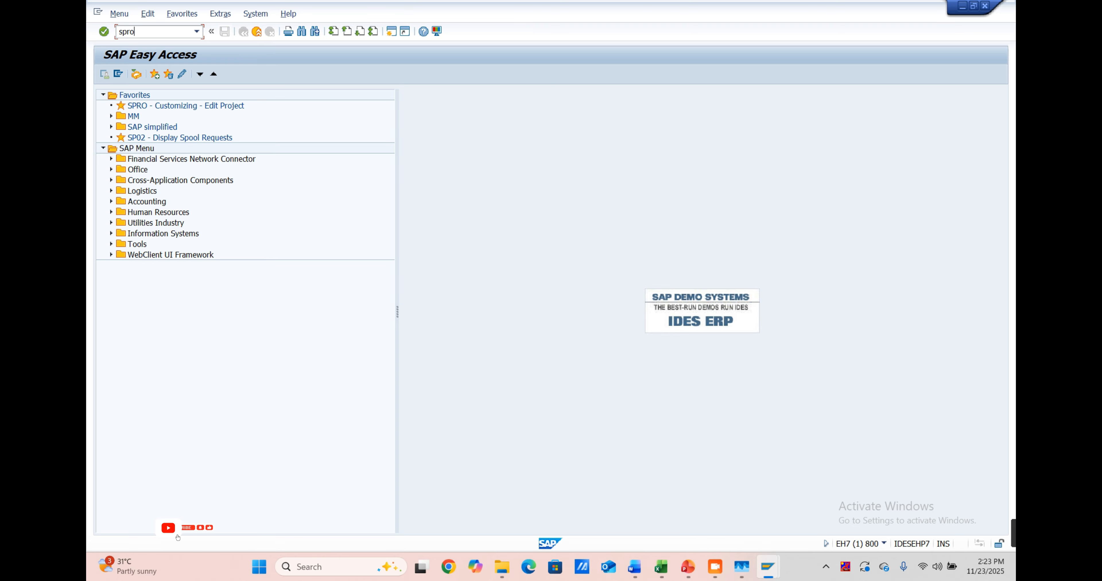
key("Return")
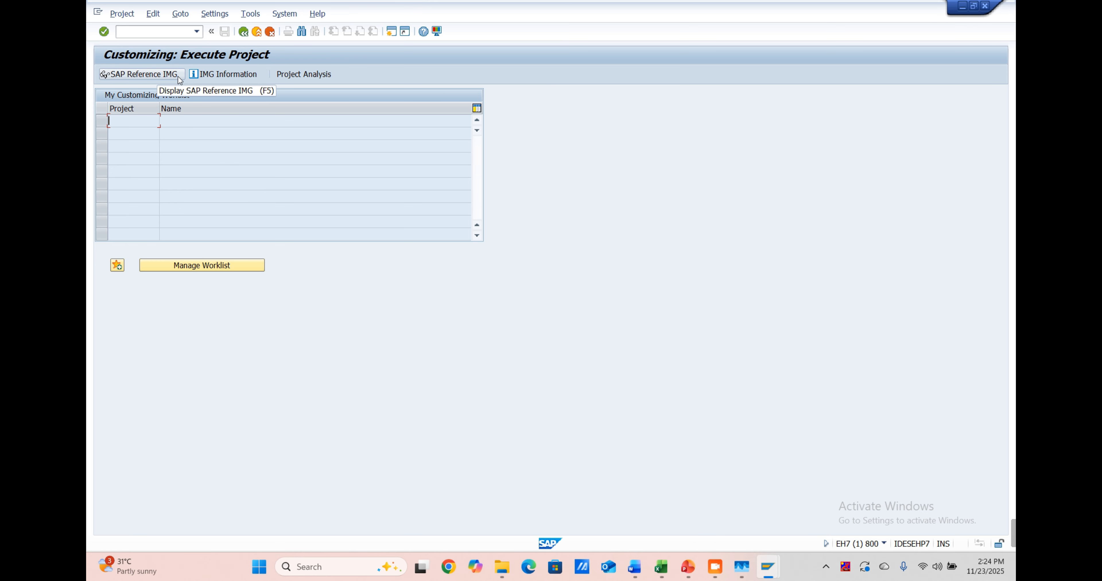
left_click(170, 74)
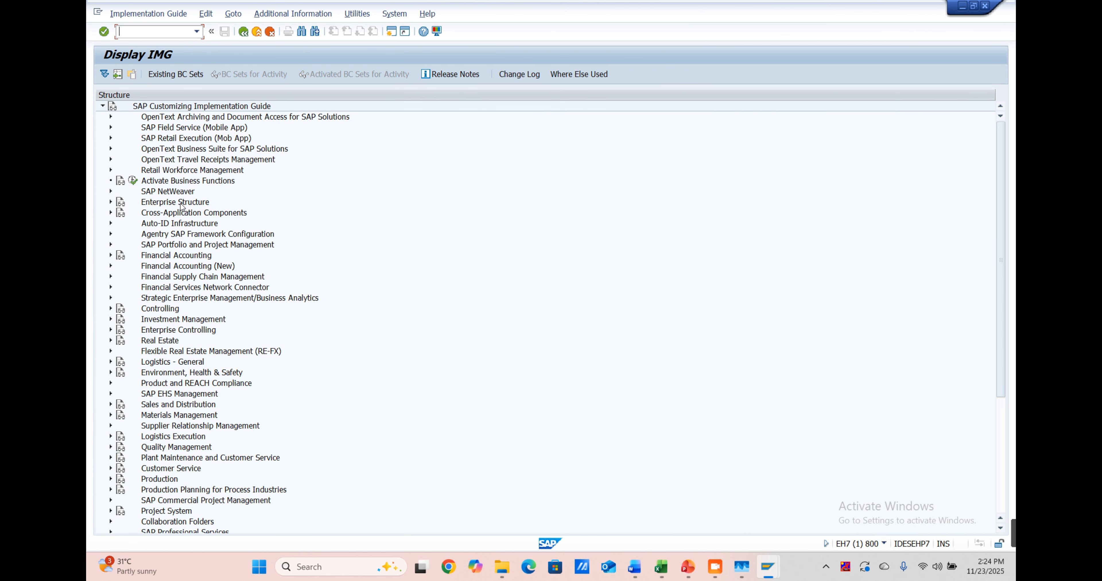
Step: Expand Enterprise Structure, Assignment and Sales and Distribution in the IMG structure
left_click_drag(149, 208, 105, 210)
left_click(110, 202)
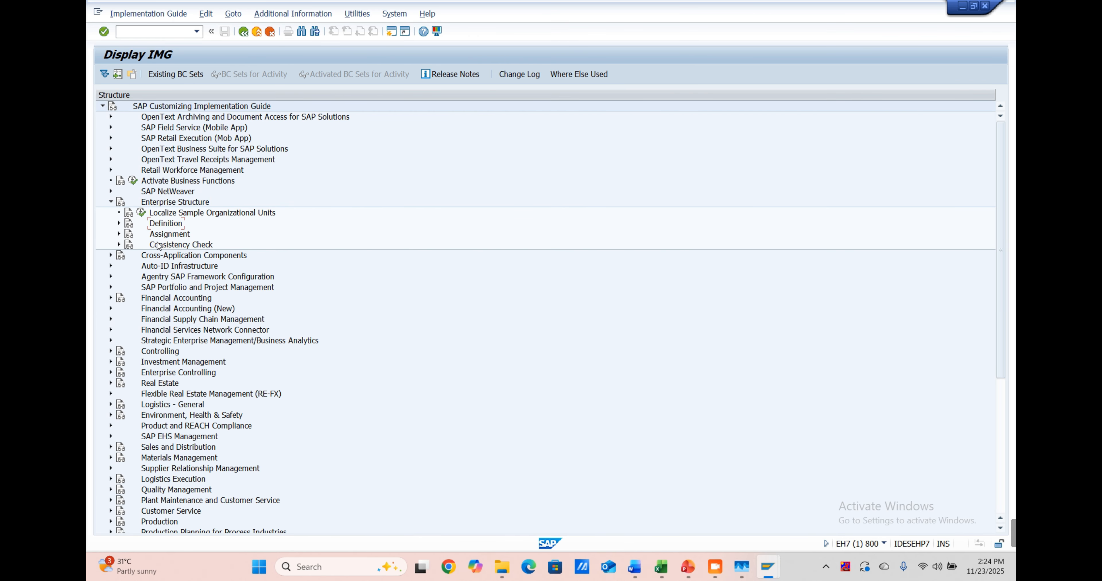
left_click(176, 236)
left_click(119, 234)
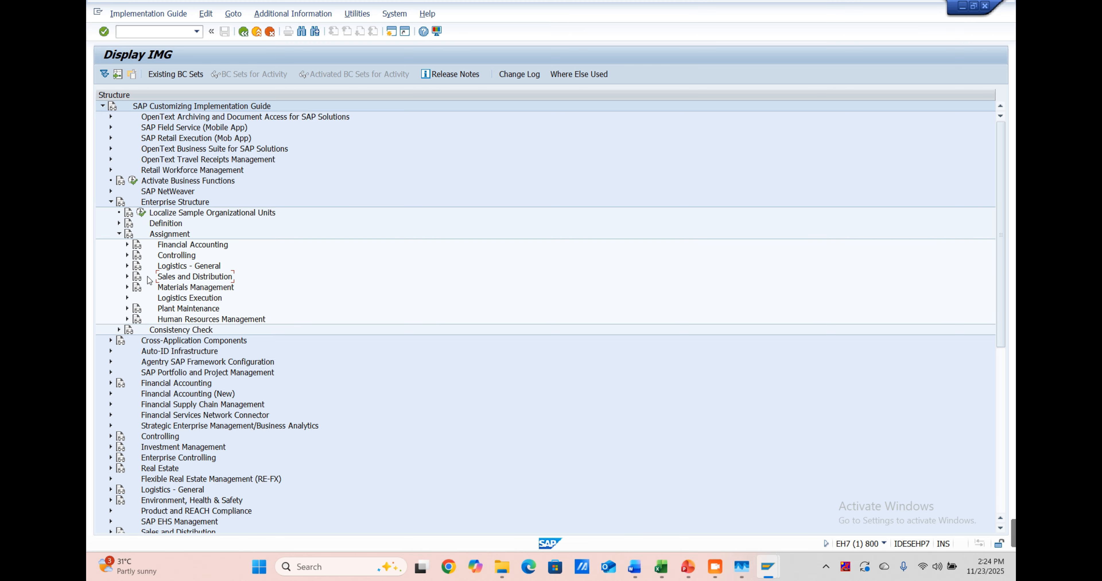
double_click(231, 278)
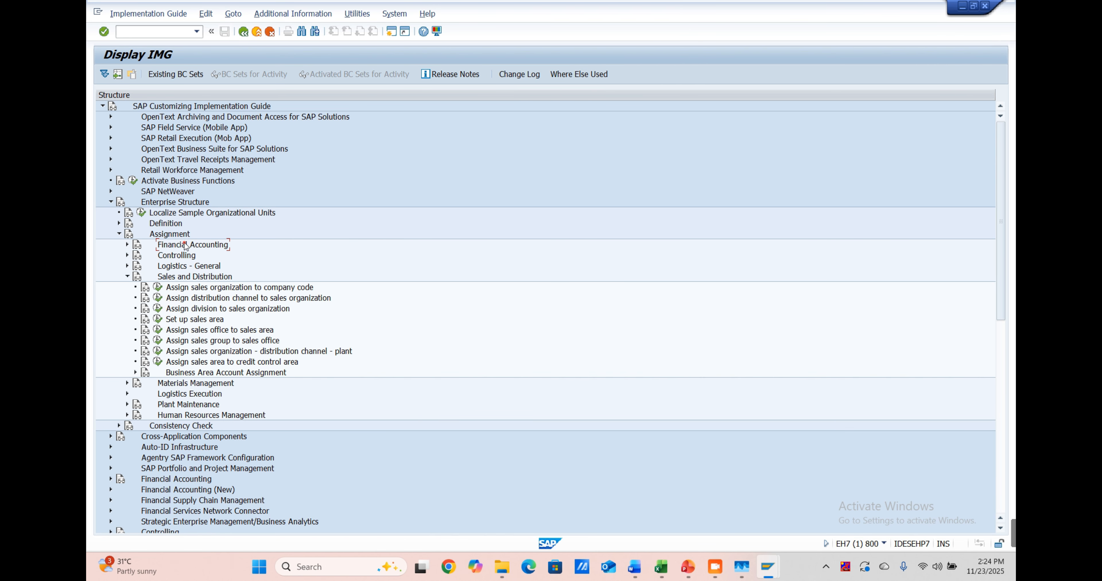
Step: Check the Financial Accounting assignments briefly and open the activity Assign sales organization to company code
left_click(127, 244)
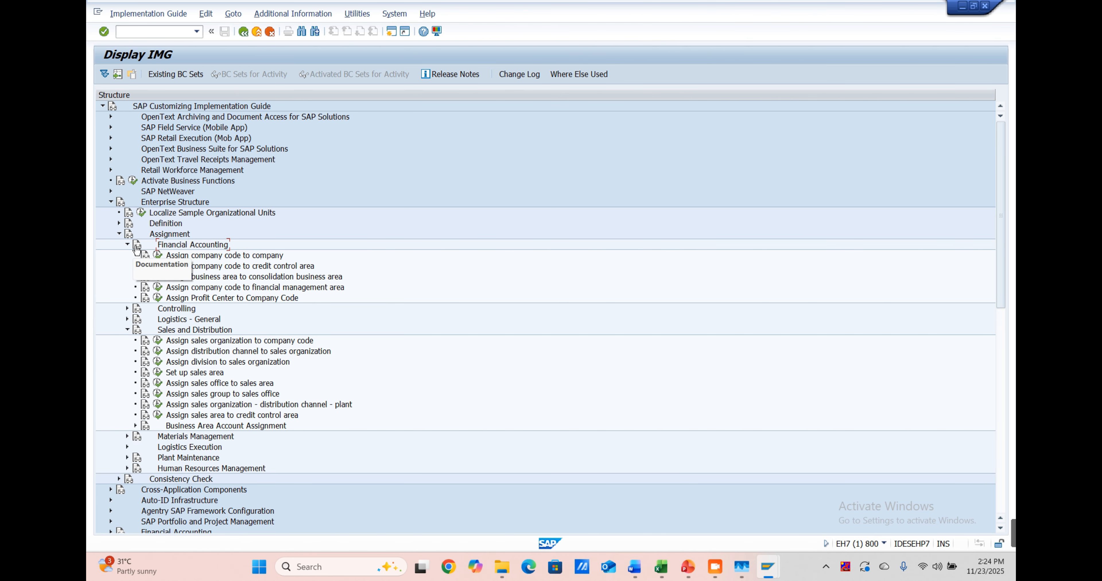
left_click(127, 245)
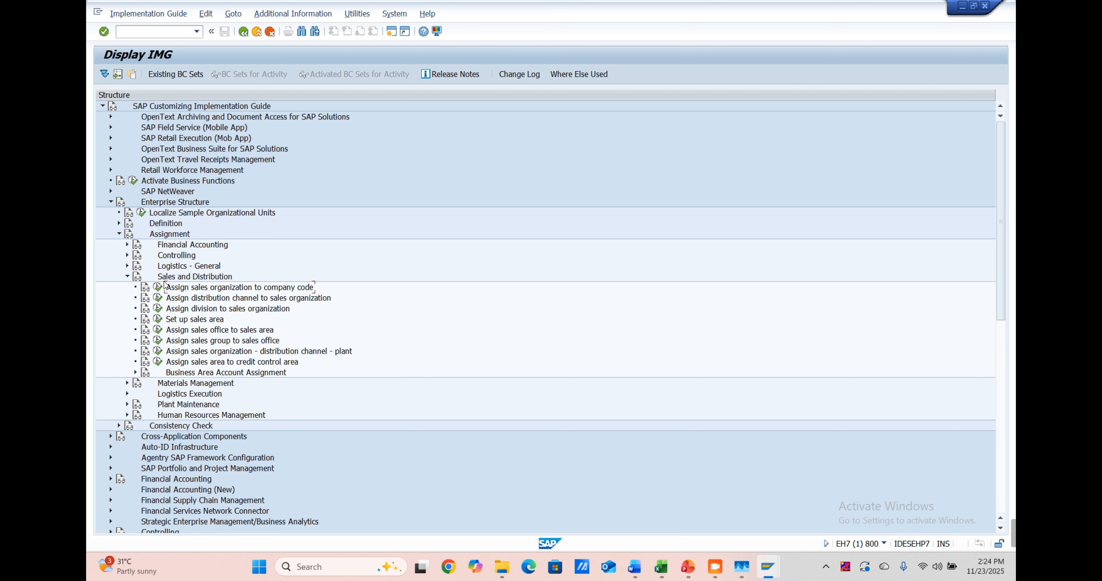
left_click(155, 287)
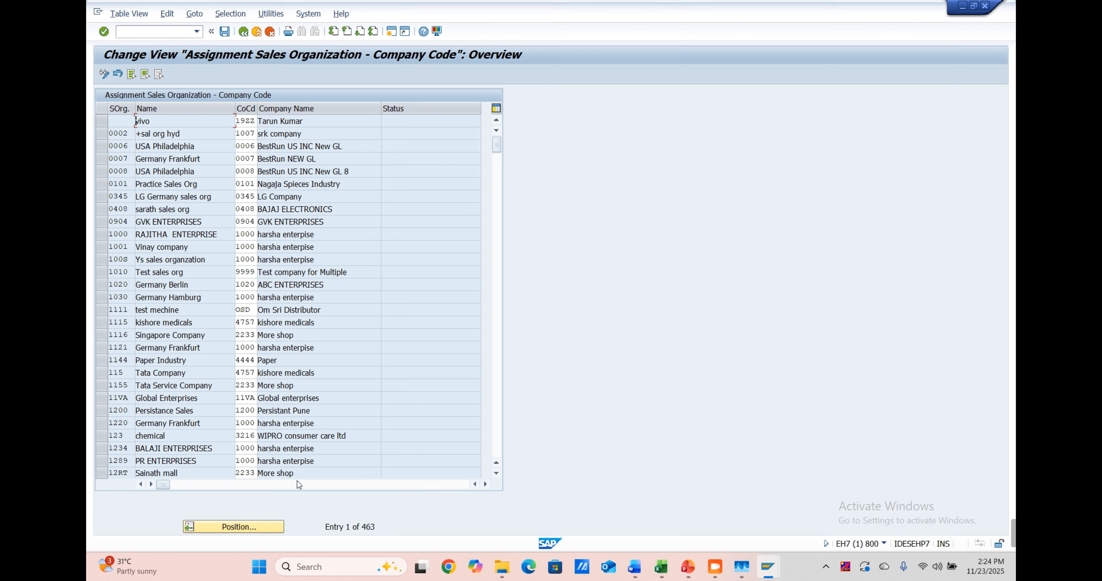
Step: Position the sales organization to company code list at sales organization SM02
scroll(376, 344, "down", 4)
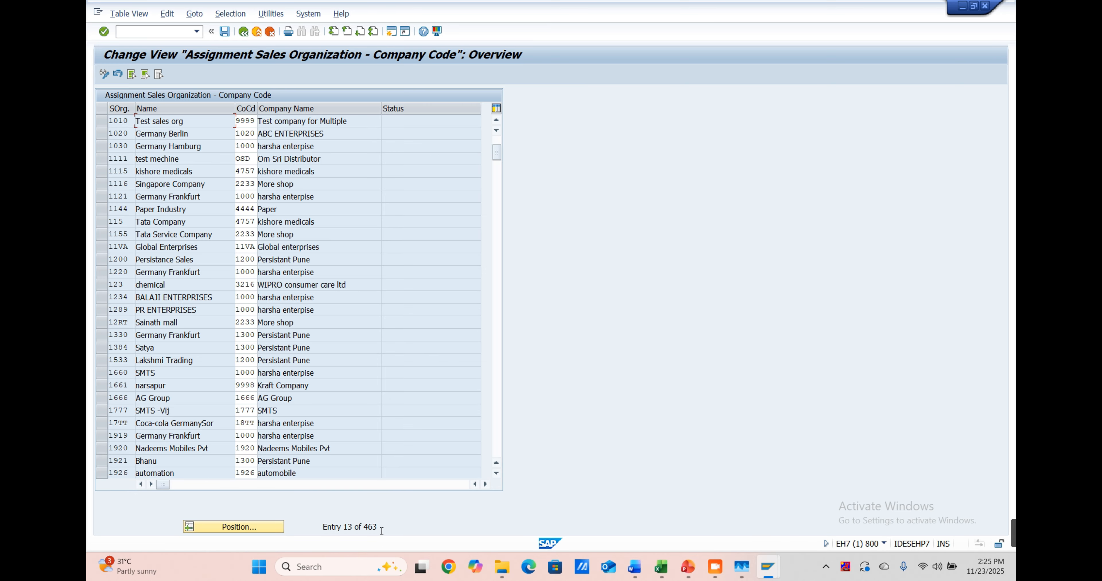
mouse_move(381, 530)
left_mouse_down()
mouse_move(336, 529)
mouse_move(363, 530)
left_mouse_up()
left_click(254, 528)
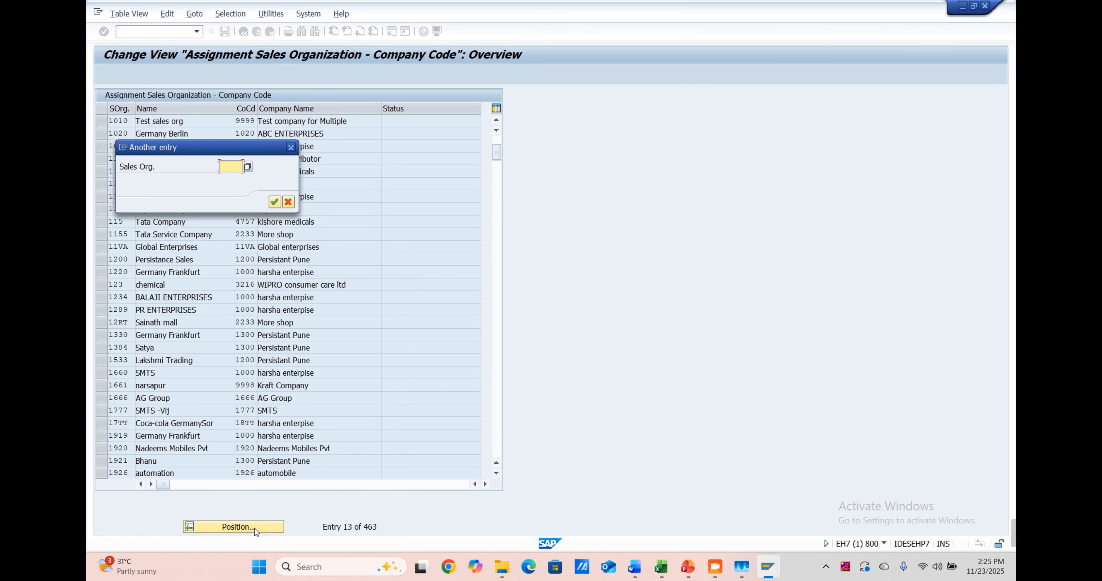
type("sm02")
key("Return")
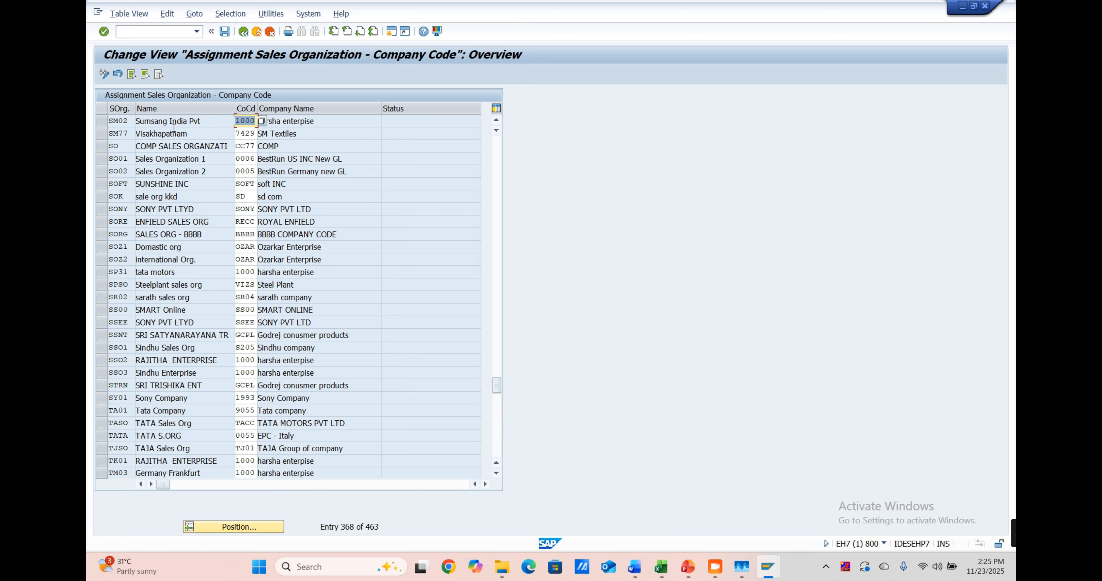
Step: Assign company code SM02 to sales organization SM02 (Sumsang India Pvt)
left_click(101, 121)
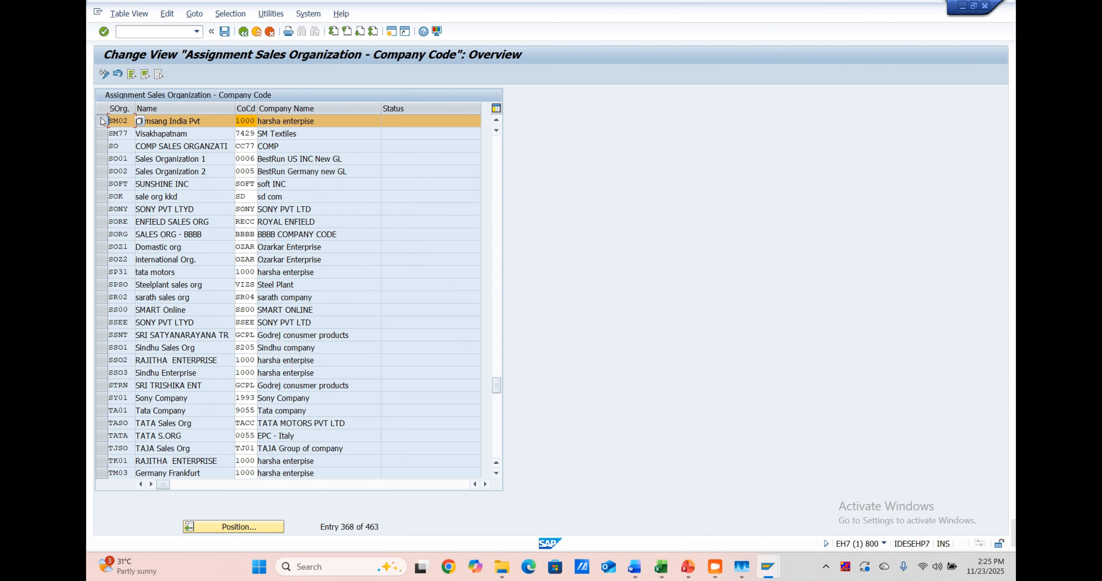
double_click(251, 121)
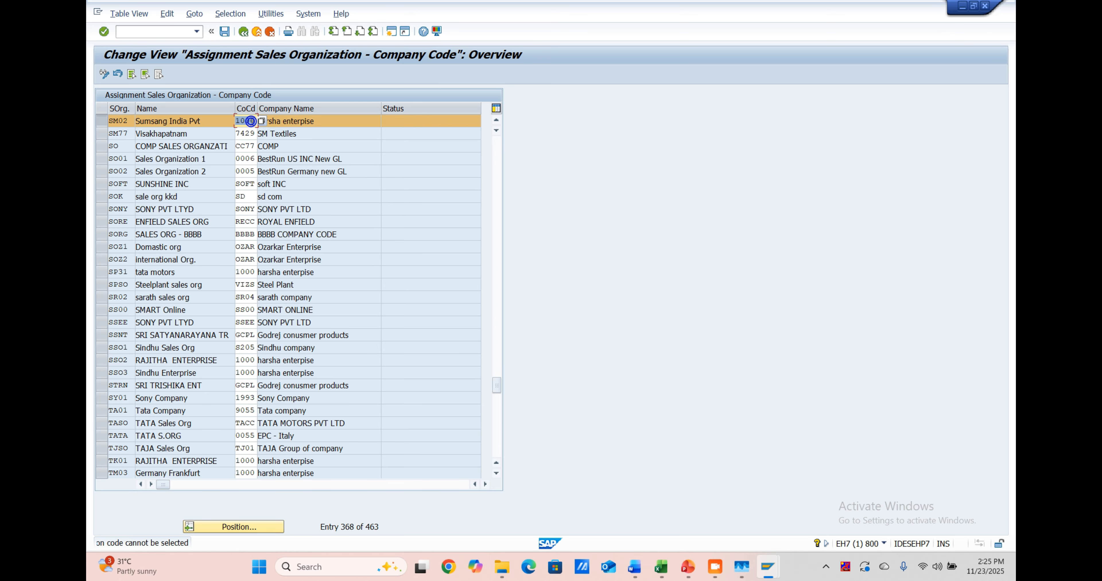
key("BackSpace")
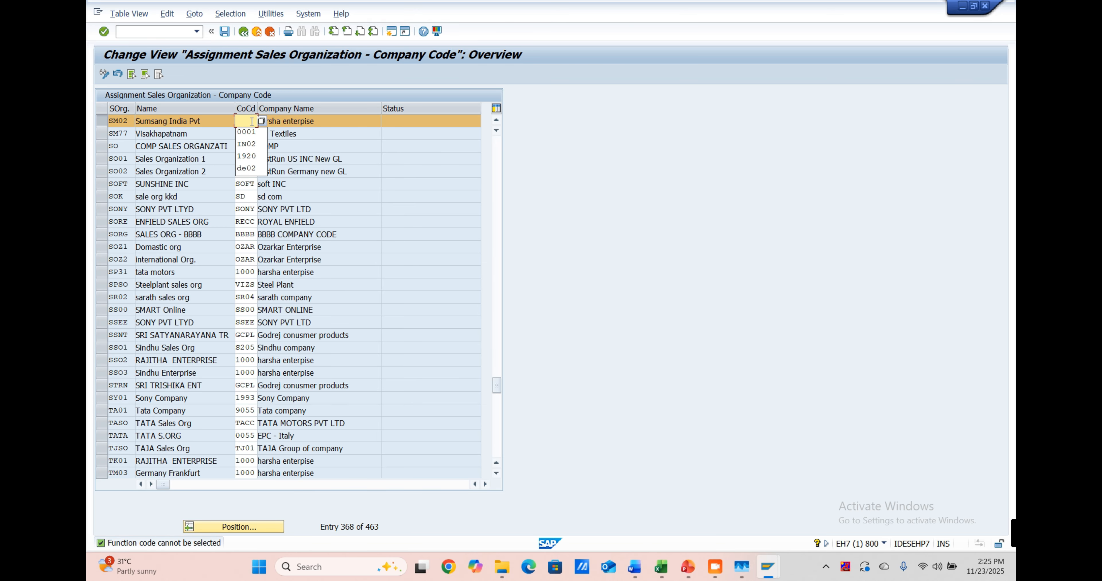
type("sm0")
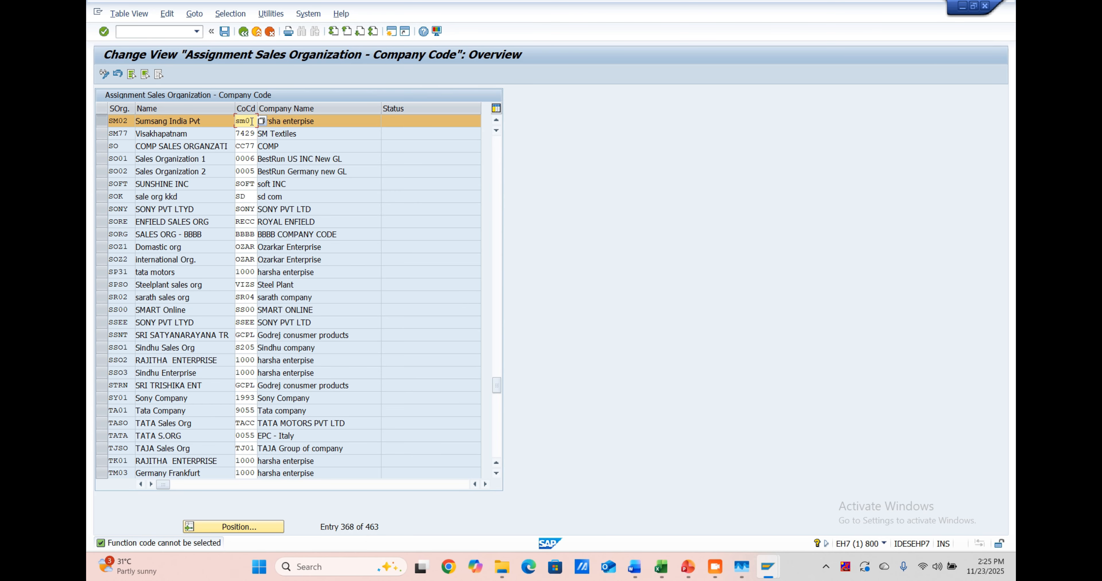
type("2")
key("Return")
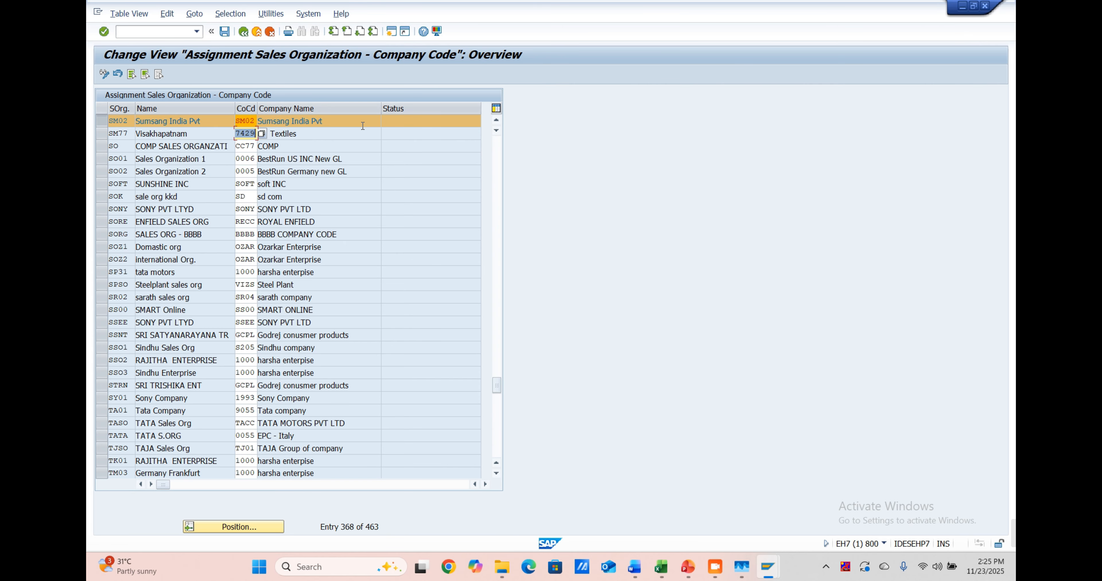
Step: Save the assignment under the proposed customizing request and return to the IMG structure
left_click(225, 32)
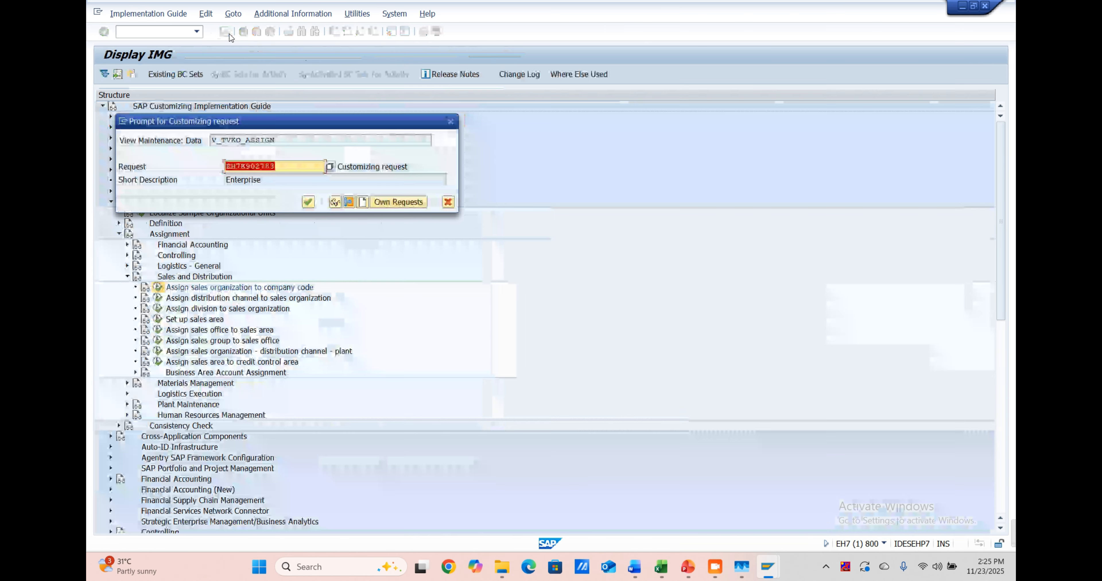
left_click(308, 202)
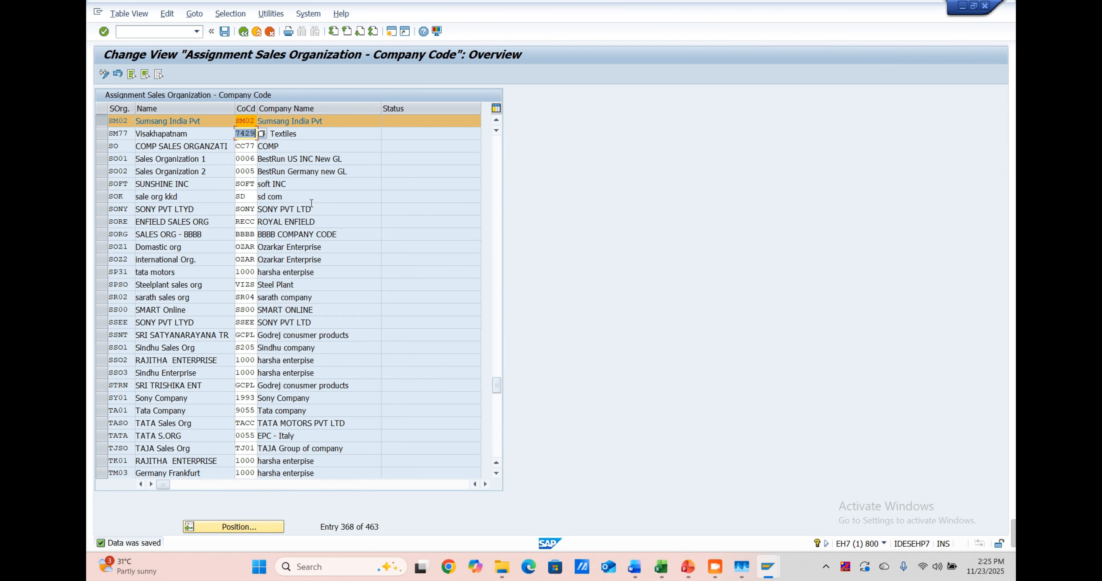
left_click(270, 32)
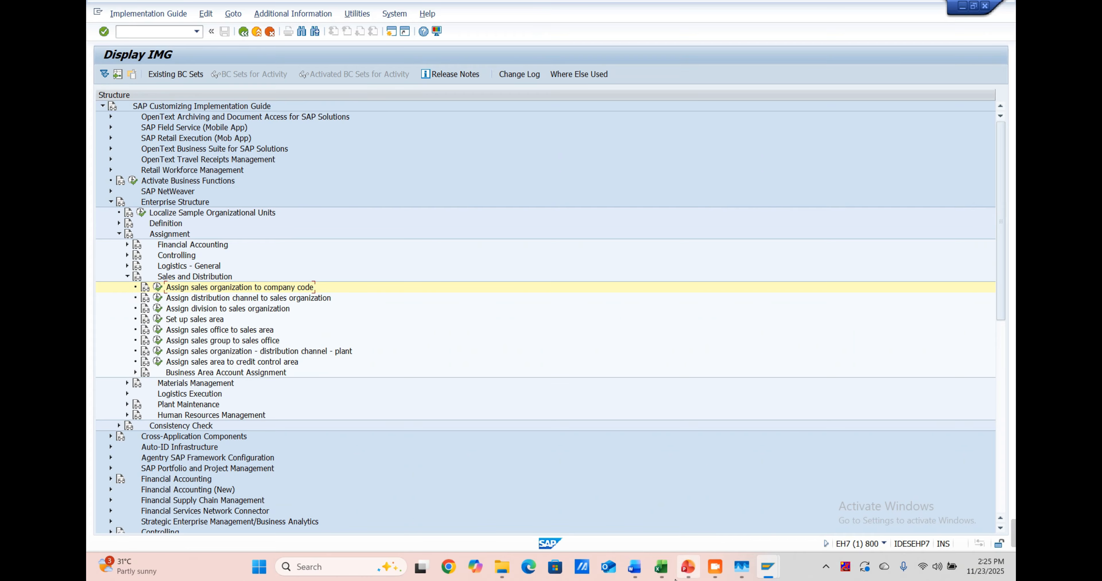
Step: Switch to the Excel plan and set both Sales Org and Company Code to SM02 in the Sales Org to Company Code assignment
left_click(661, 567)
scroll(672, 396, "up", 12)
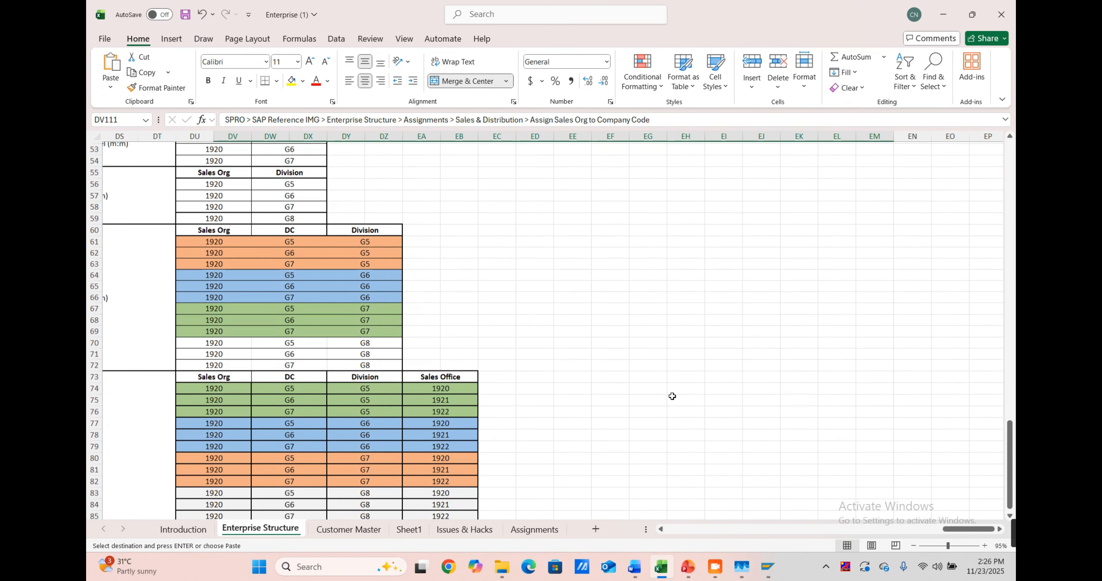
scroll(672, 396, "left", 3)
scroll(672, 396, "up", 1)
scroll(672, 396, "left", 1)
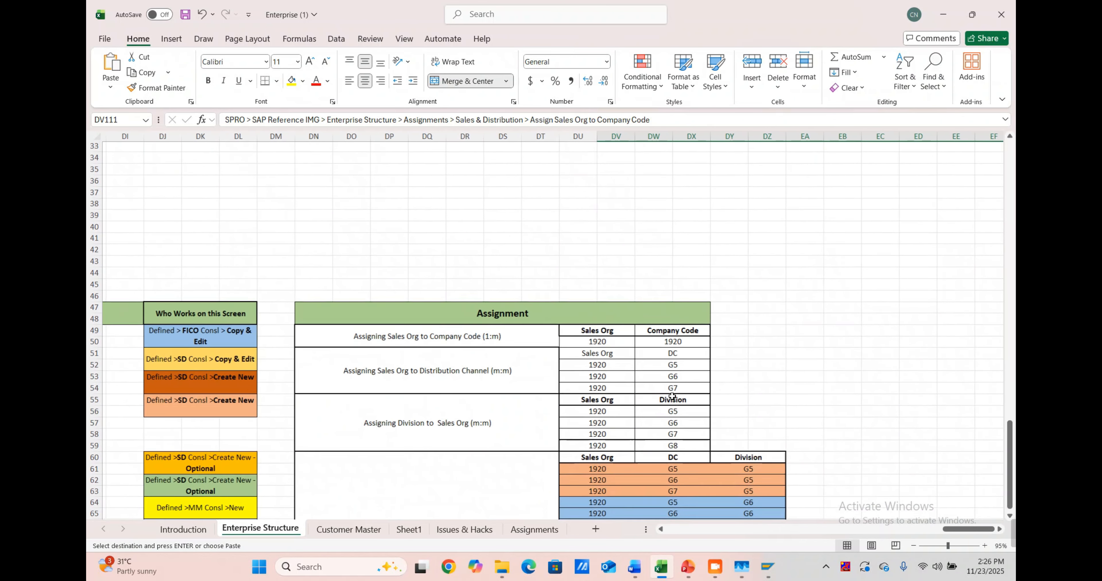
left_click(616, 343)
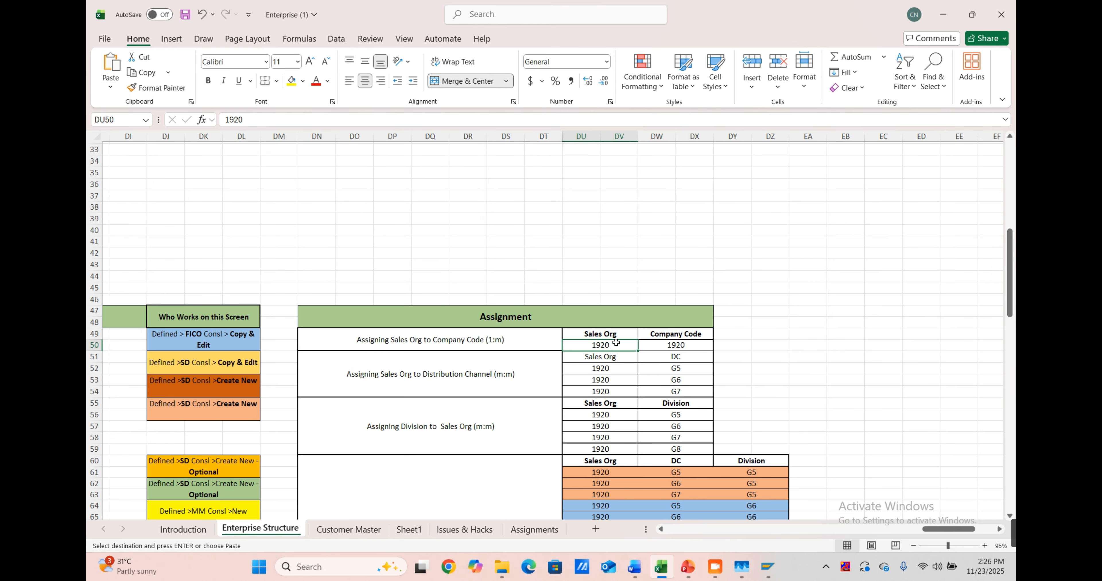
type("S")
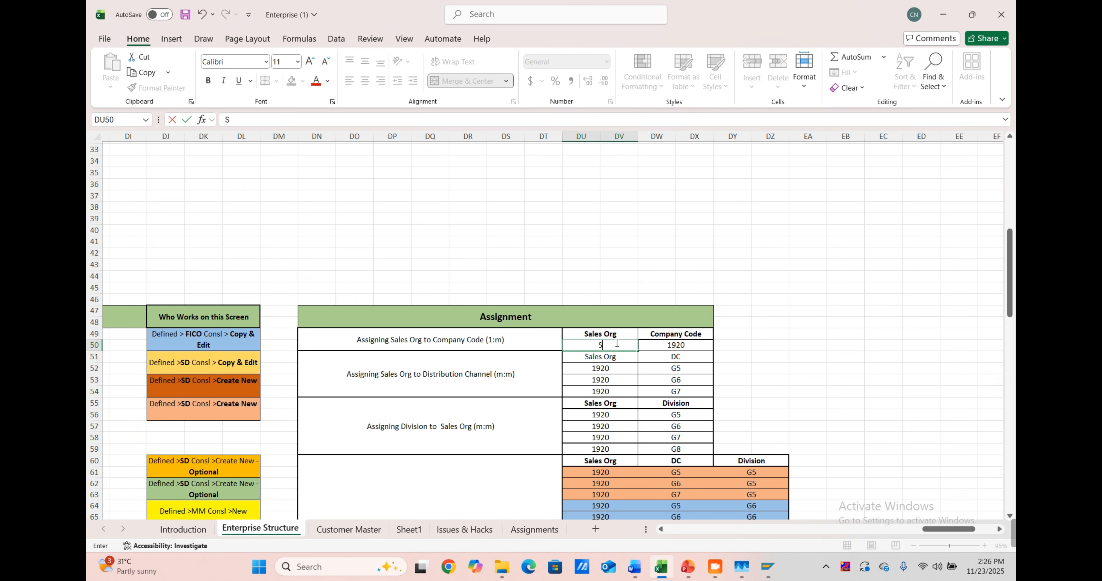
type("M02")
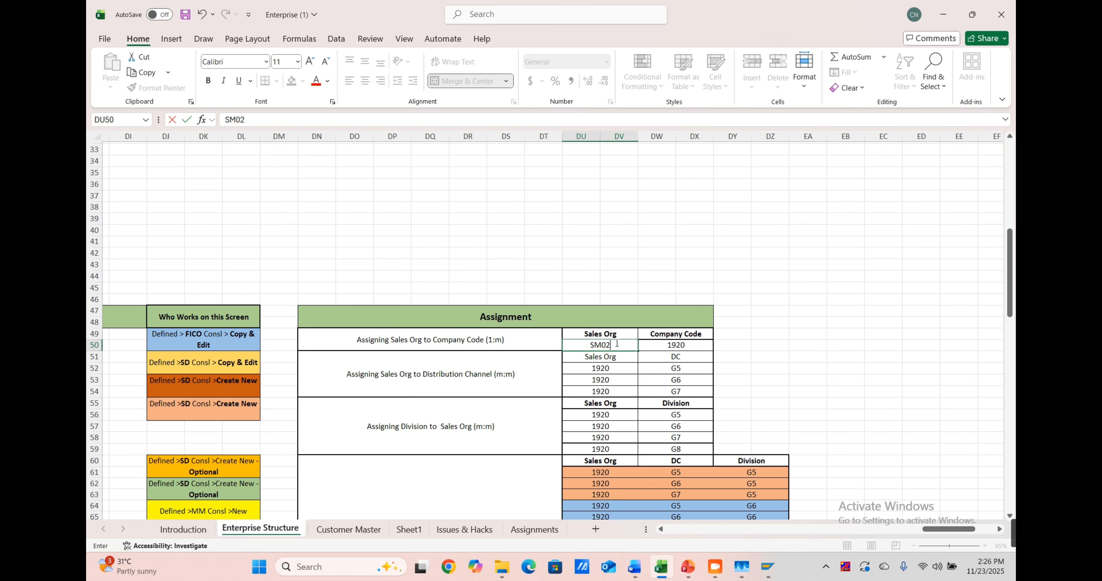
key("Tab")
type("SM")
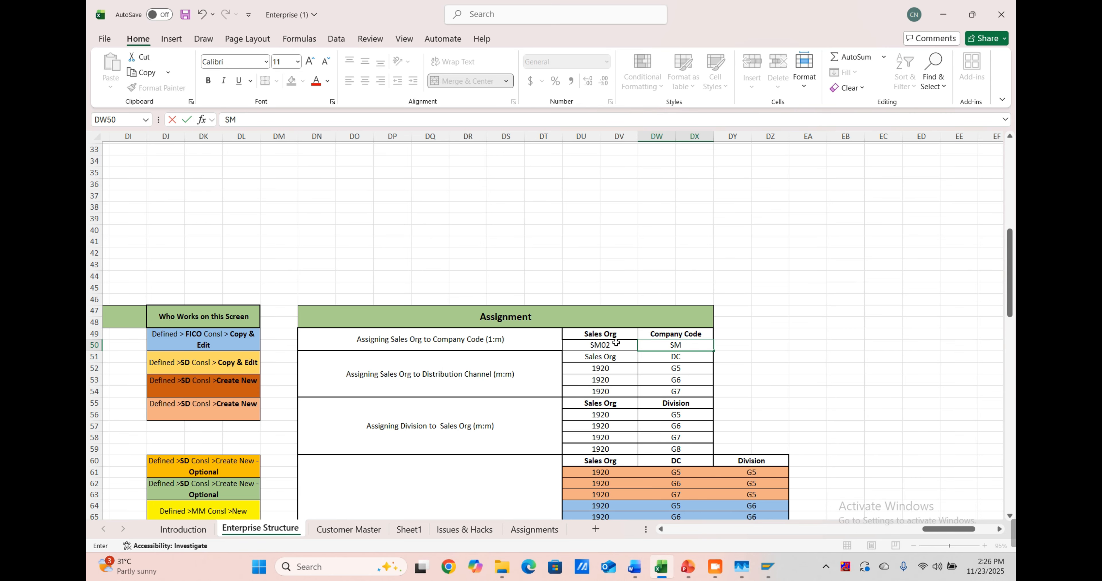
type("02")
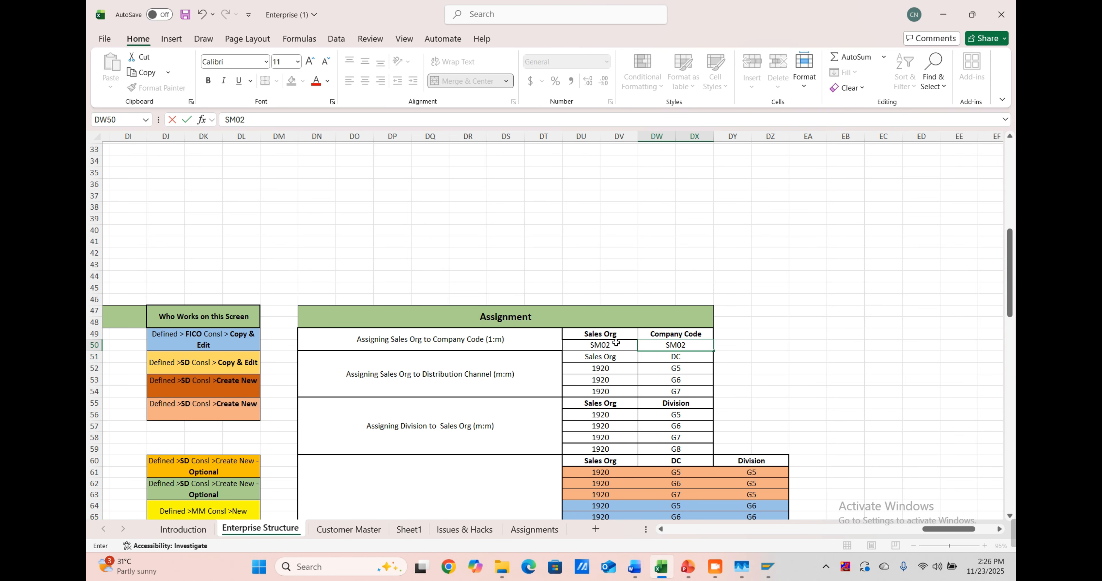
left_click(445, 328)
left_click(395, 342)
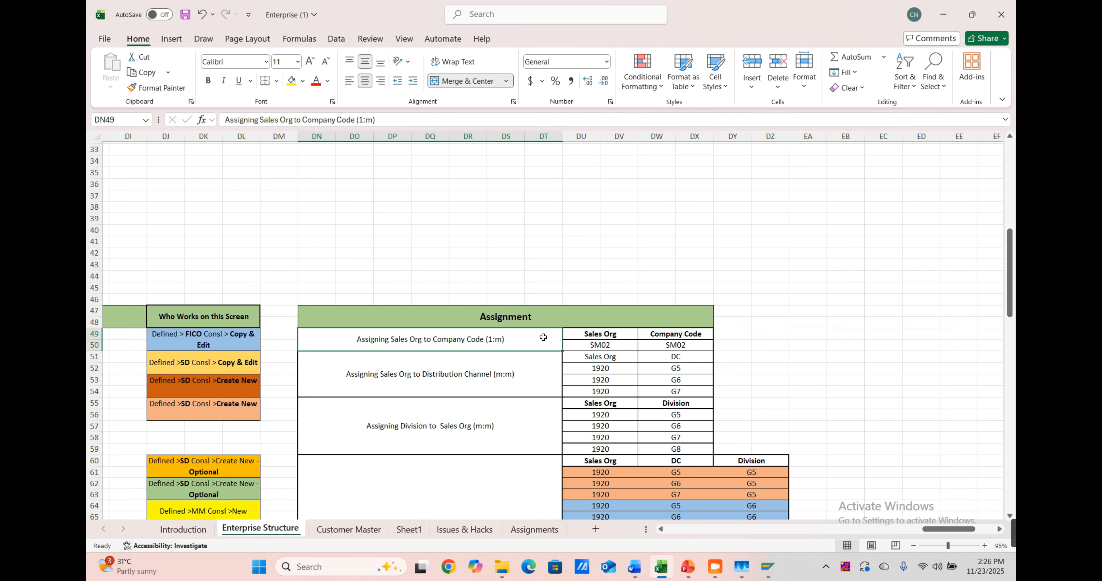
Step: Review the planned Sales Org to Distribution Channel assignment and its SPRO path in the Enterprise Structure sheet
scroll(544, 337, "down", 1)
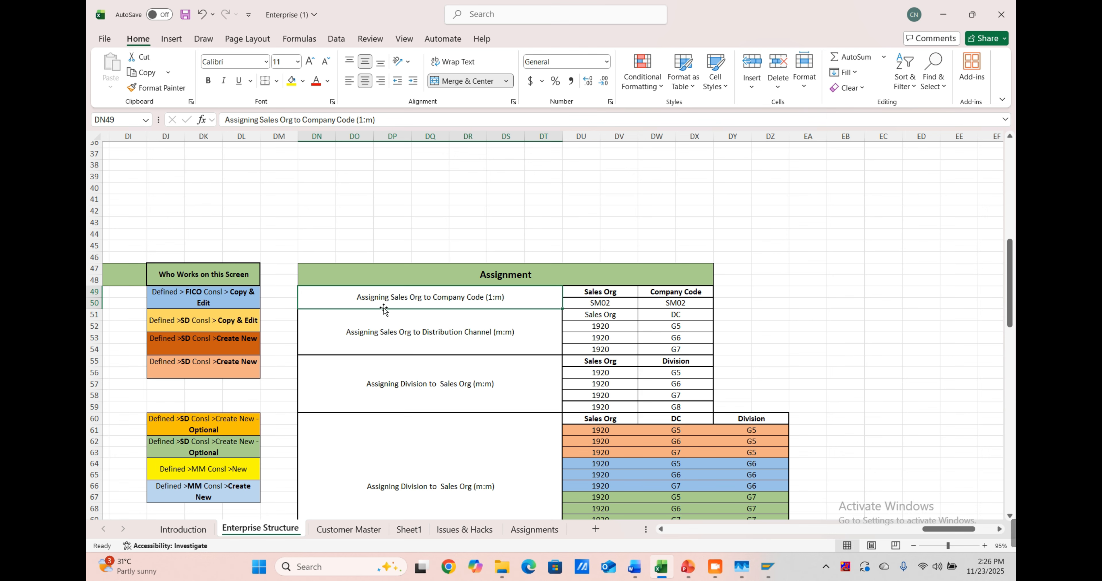
left_click(393, 338)
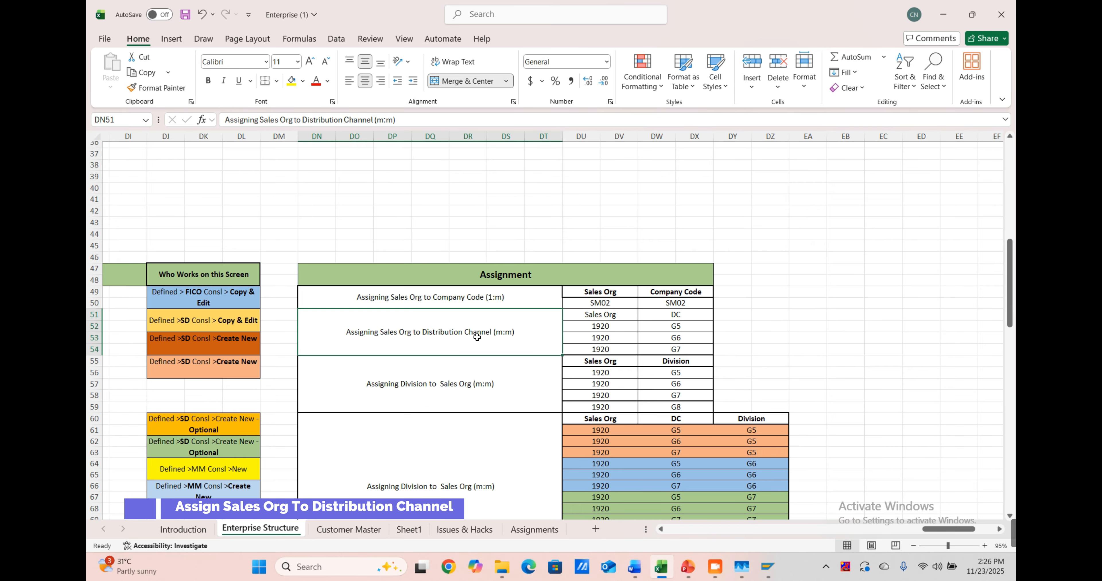
scroll(477, 338, "down", 2)
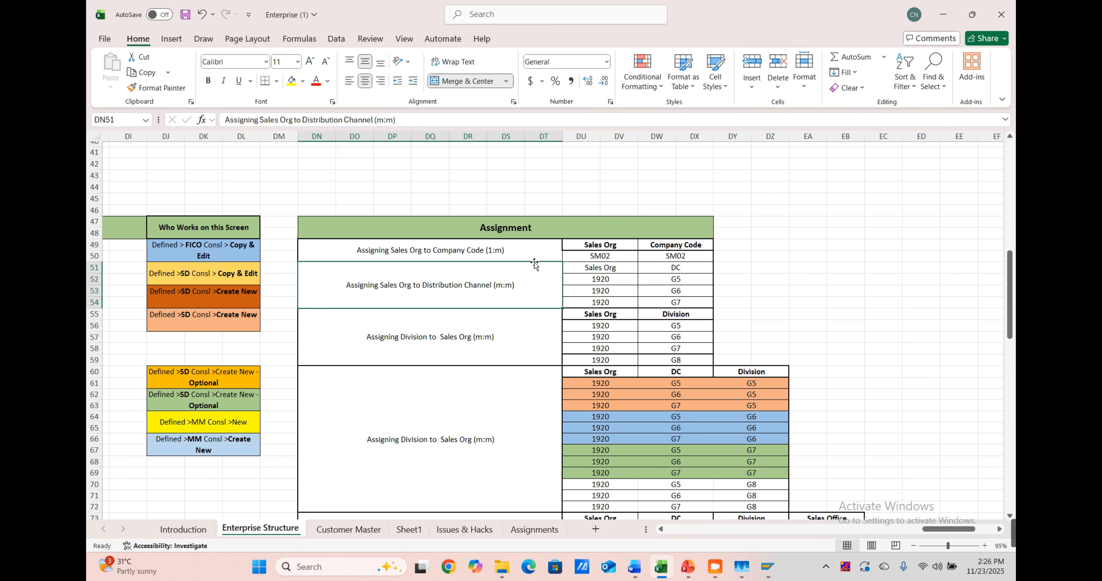
scroll(534, 265, "down", 2)
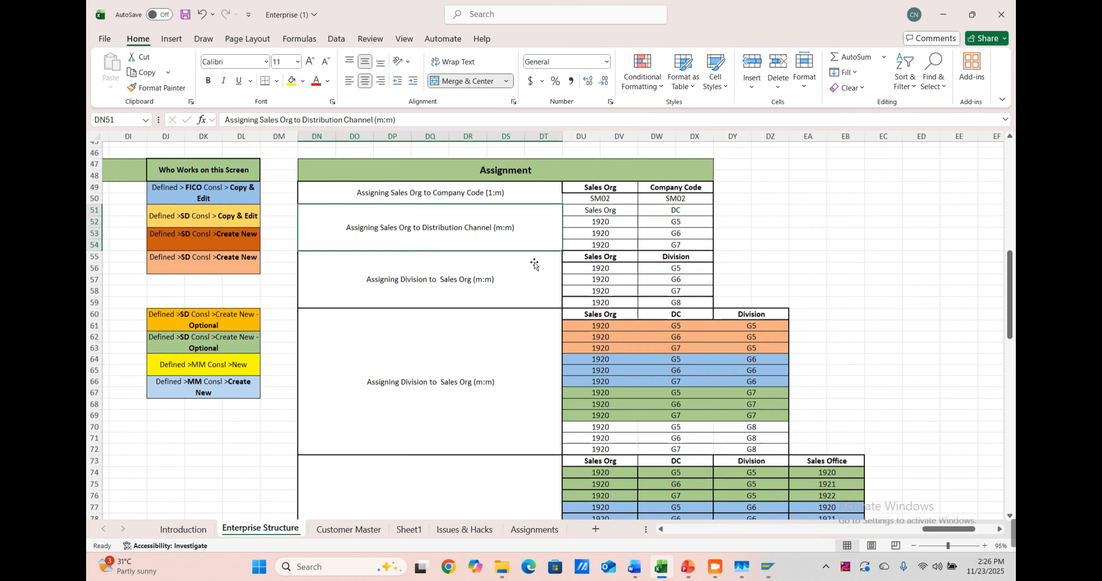
scroll(534, 264, "up", 1)
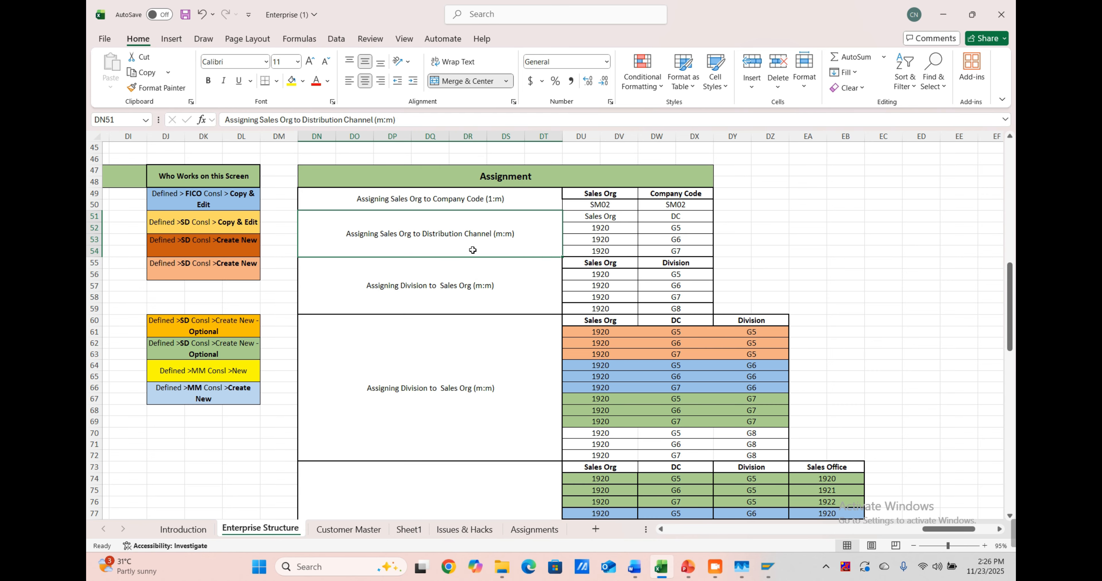
scroll(472, 250, "down", 18)
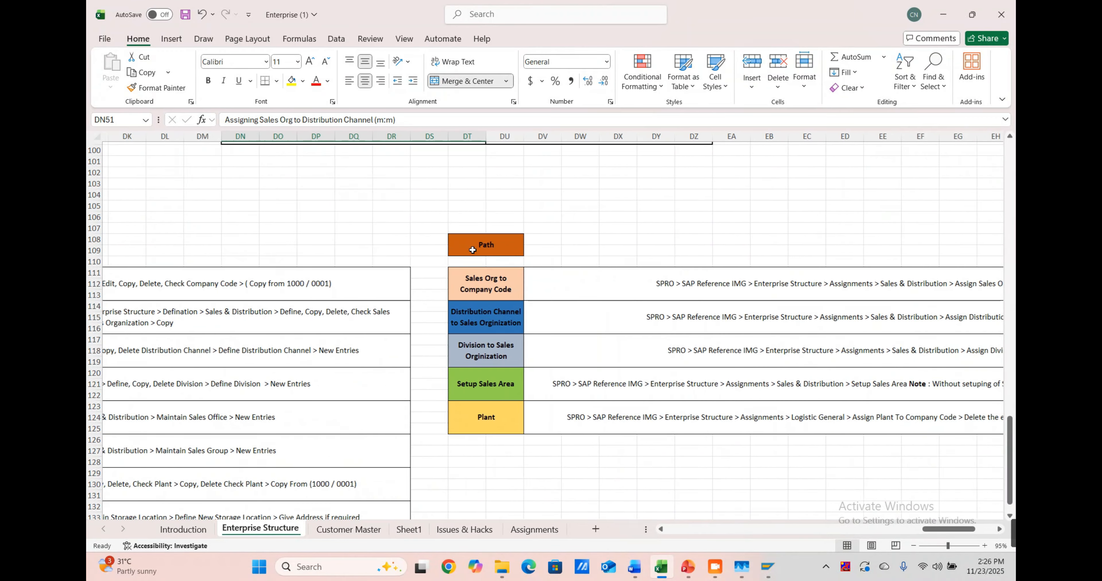
scroll(473, 250, "right", 3)
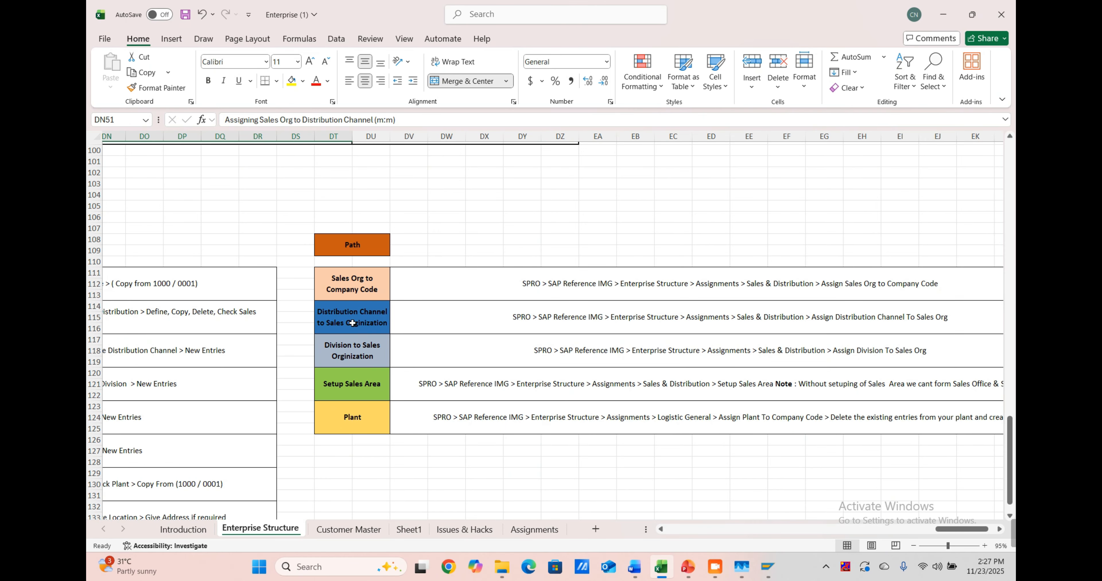
scroll(514, 320, "right", 2)
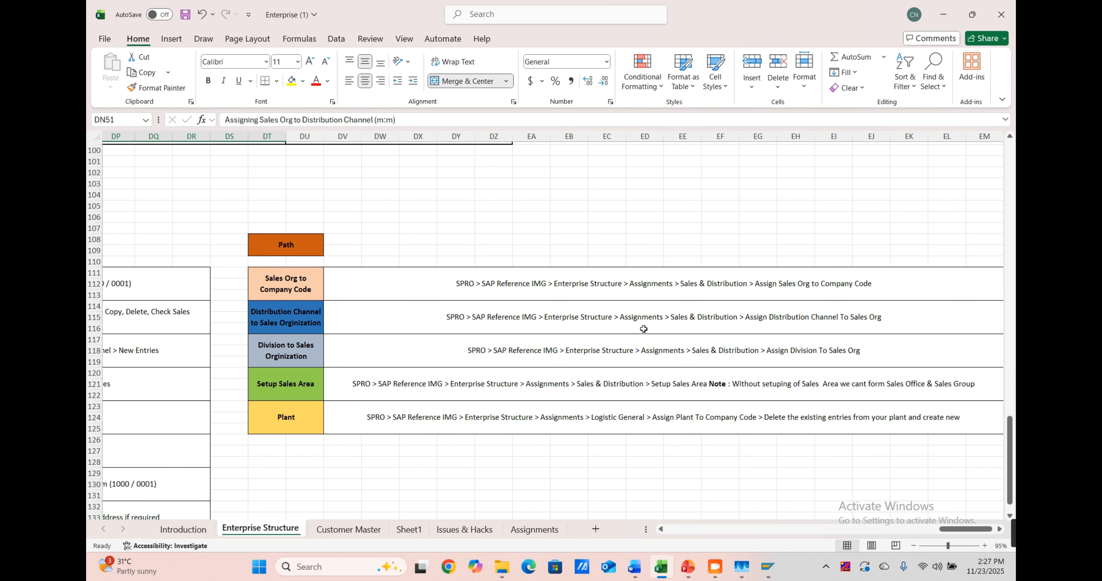
left_click(651, 317)
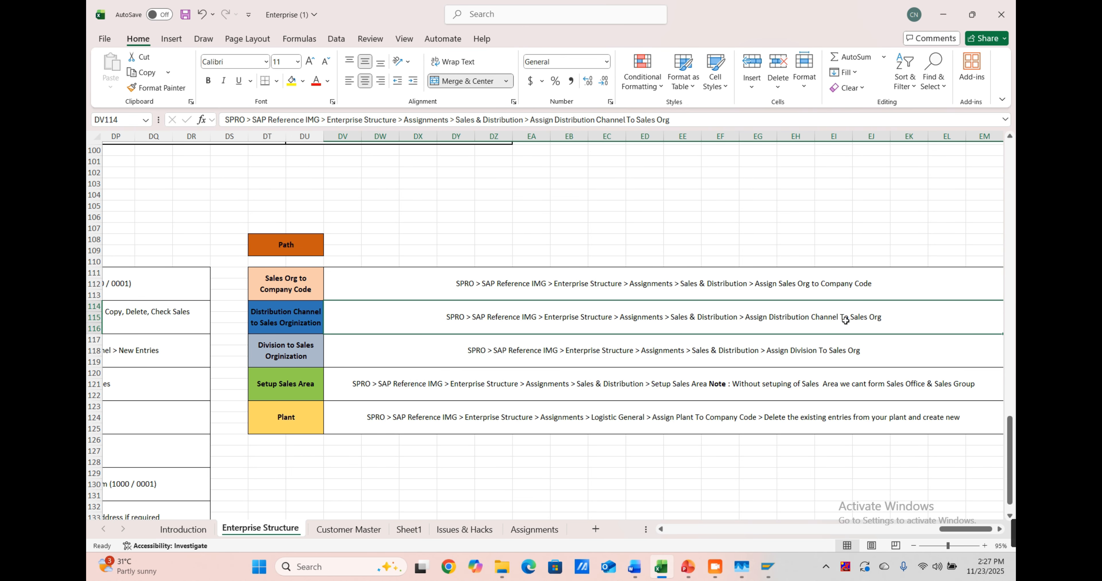
Step: Switch back to SAP, open the activity Assign distribution channel to sales organization and start new entries
left_click(951, 12)
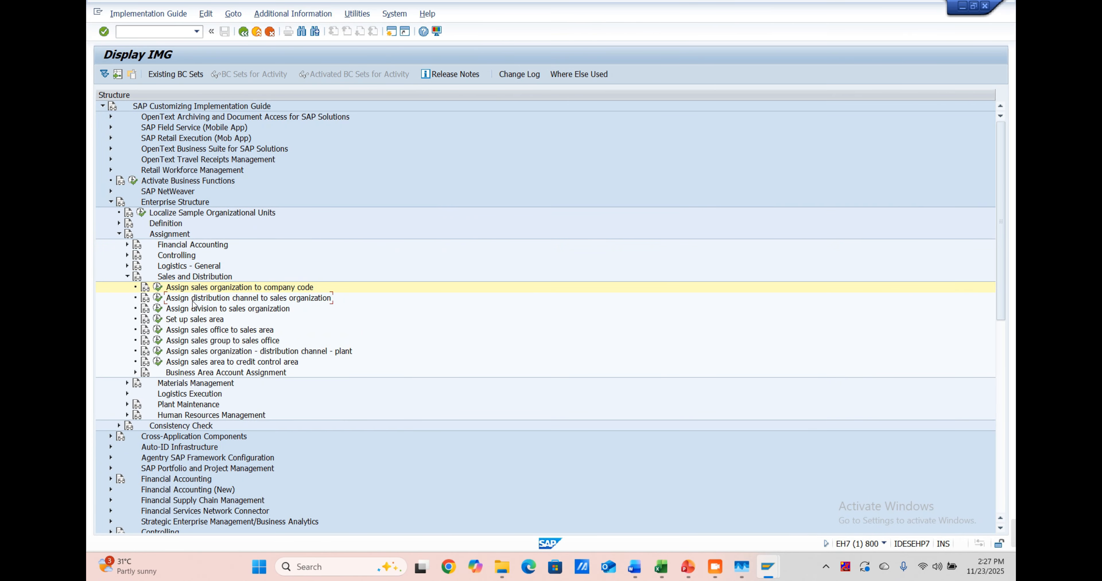
left_click(158, 298)
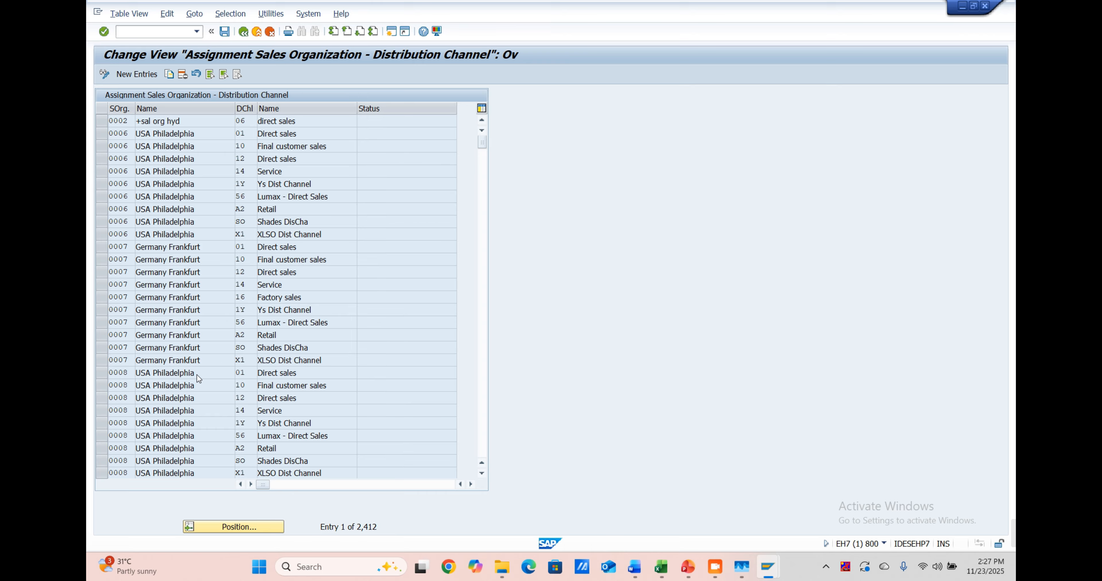
scroll(197, 378, "down", 2)
scroll(198, 378, "up", 2)
left_click(137, 73)
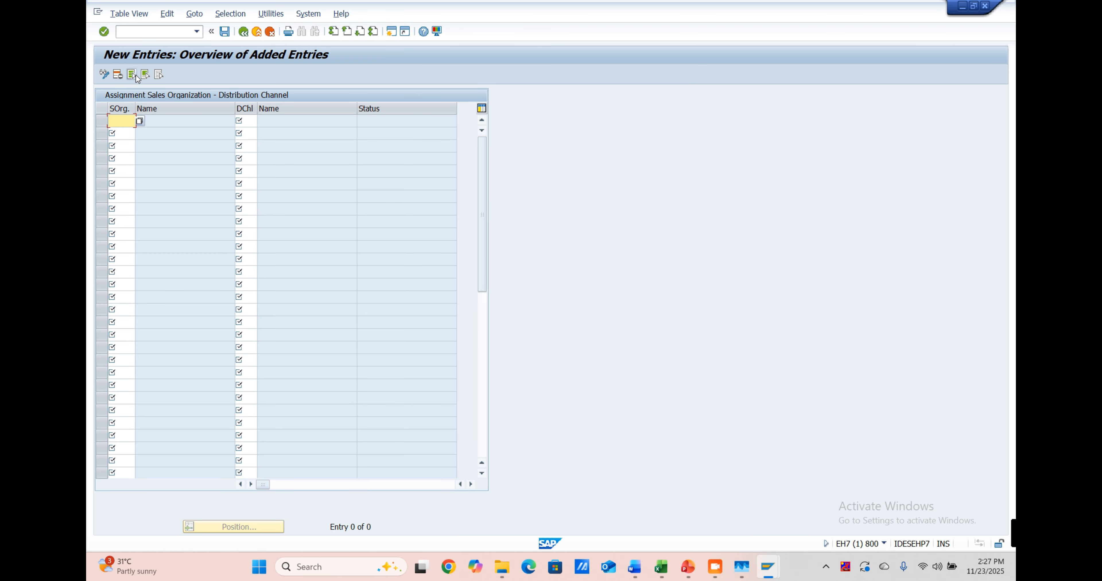
Step: Enter SM02 as the sales organization in the first new entry row
type("DM")
key("BackSpace")
key("BackSpace")
type("S")
key("BackSpace")
key("Tab")
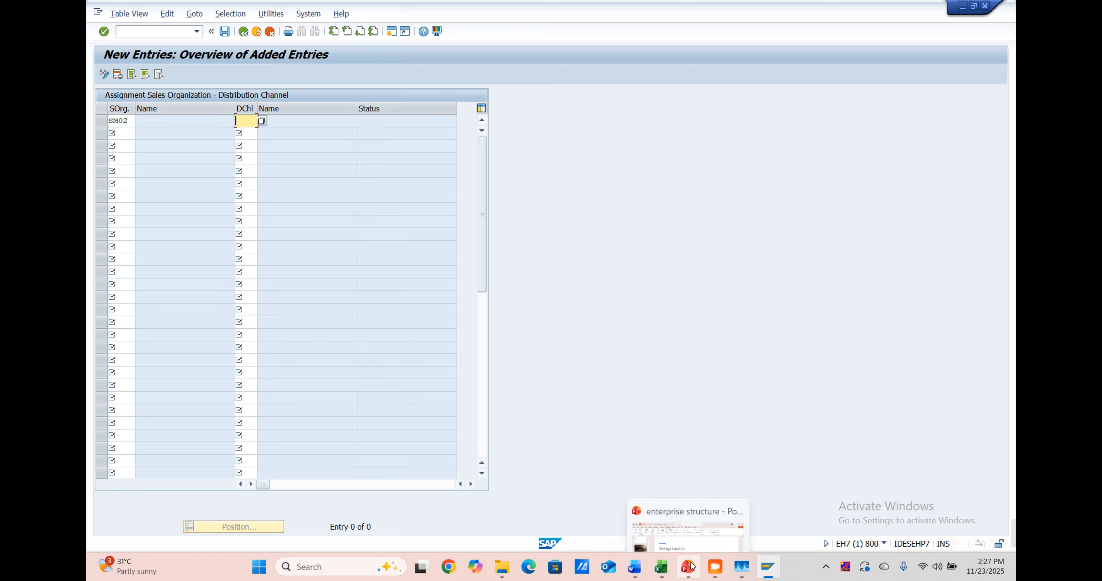
Step: Look up the distribution channel codes in the Excel organization structure table and return to the new entries in SAP
mouse_move(671, 564)
left_click(672, 537)
scroll(501, 332, "up", 12)
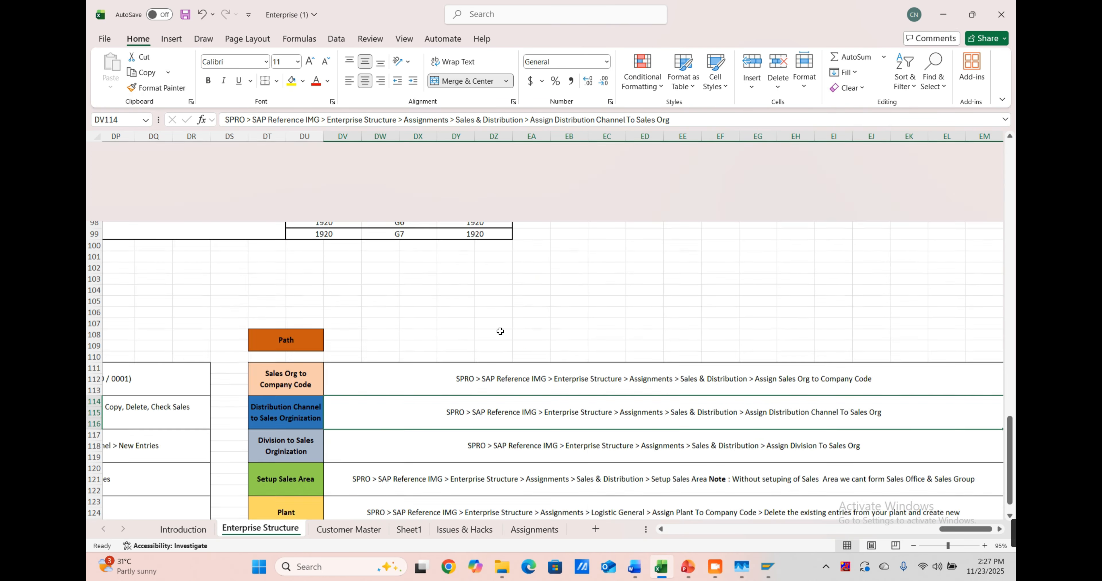
scroll(501, 331, "up", 6)
scroll(500, 332, "left", 4)
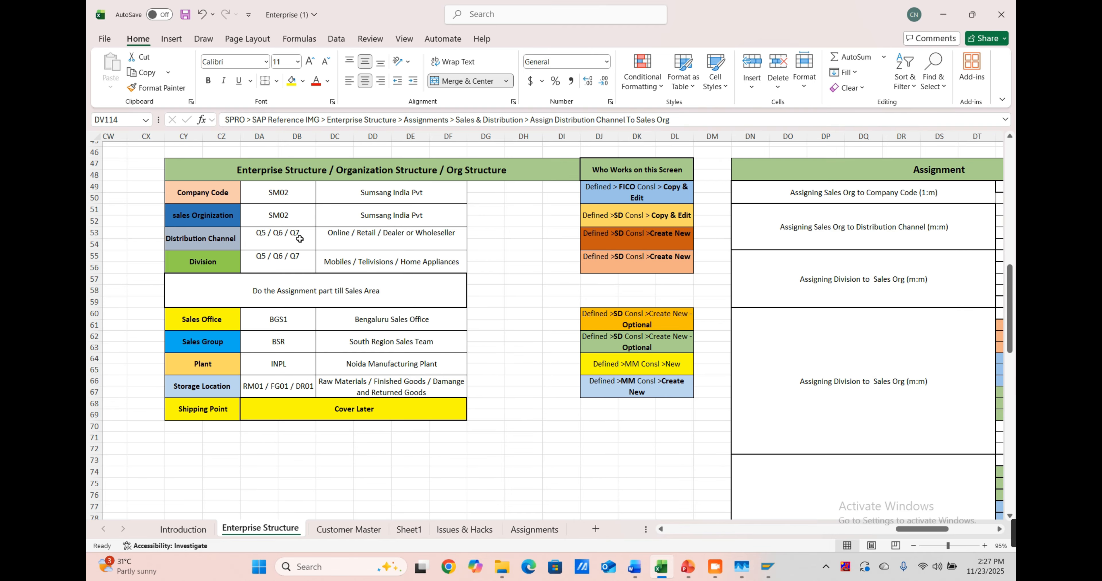
left_click(944, 9)
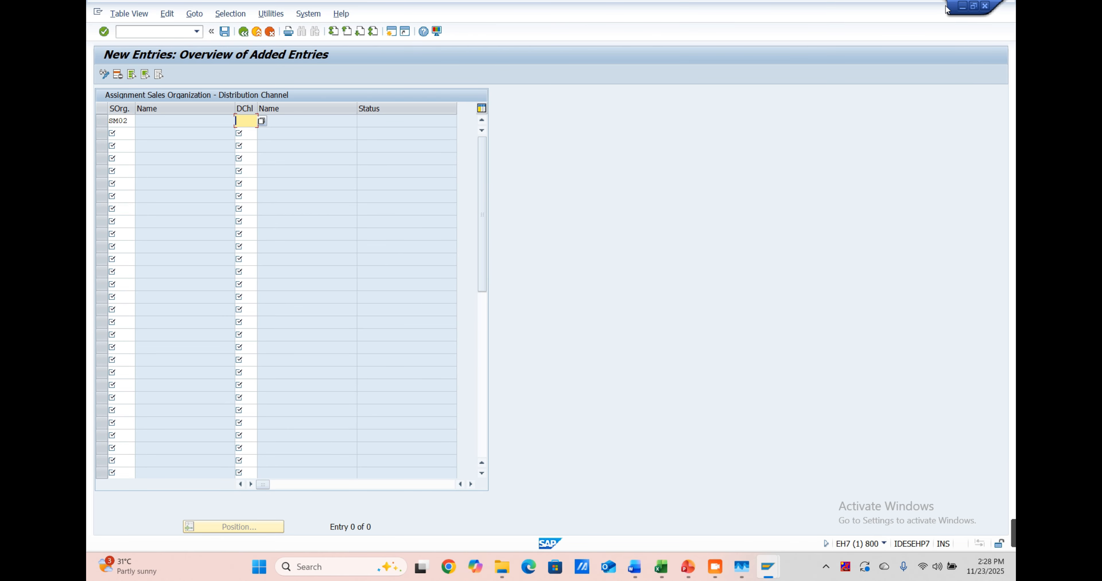
Step: Assign distribution channels Q5, Q6 and Q7 to sales organization SM02 and save the entries under the proposed customizing request
key("Tab")
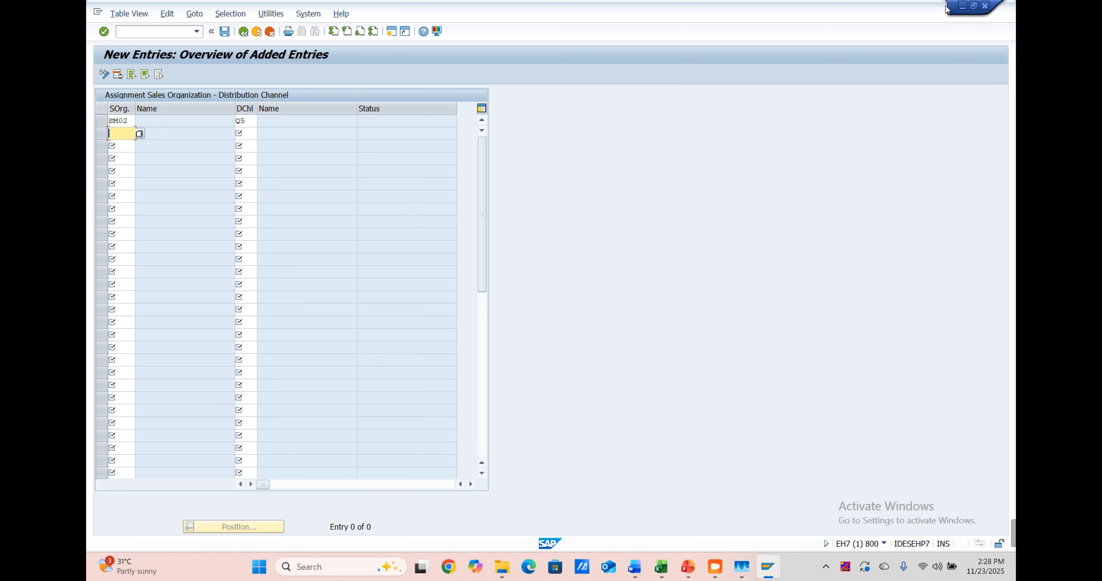
type("SM02")
key("Tab")
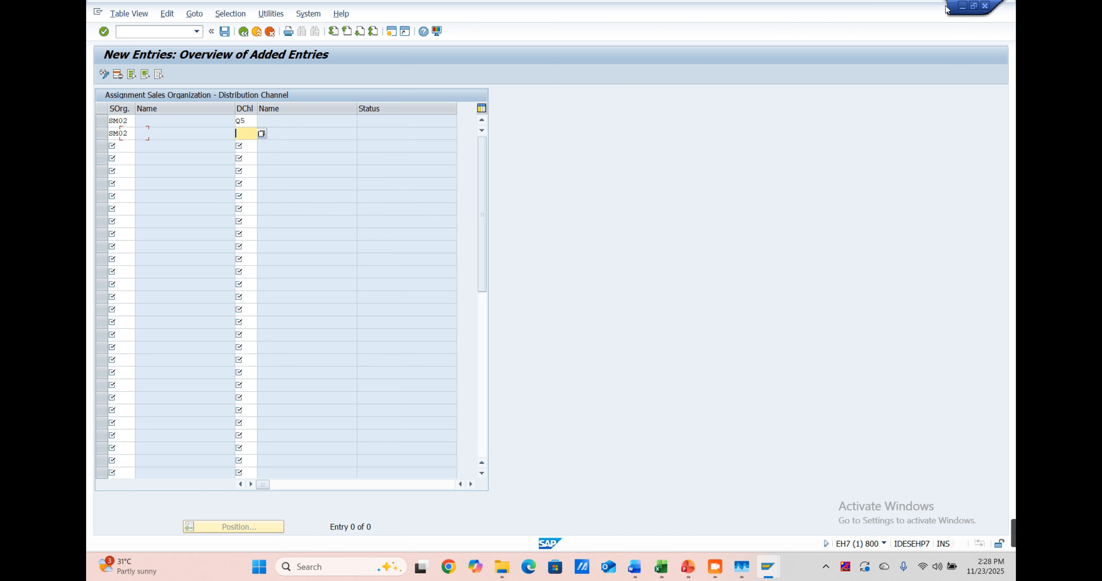
type("Q6")
key("Tab")
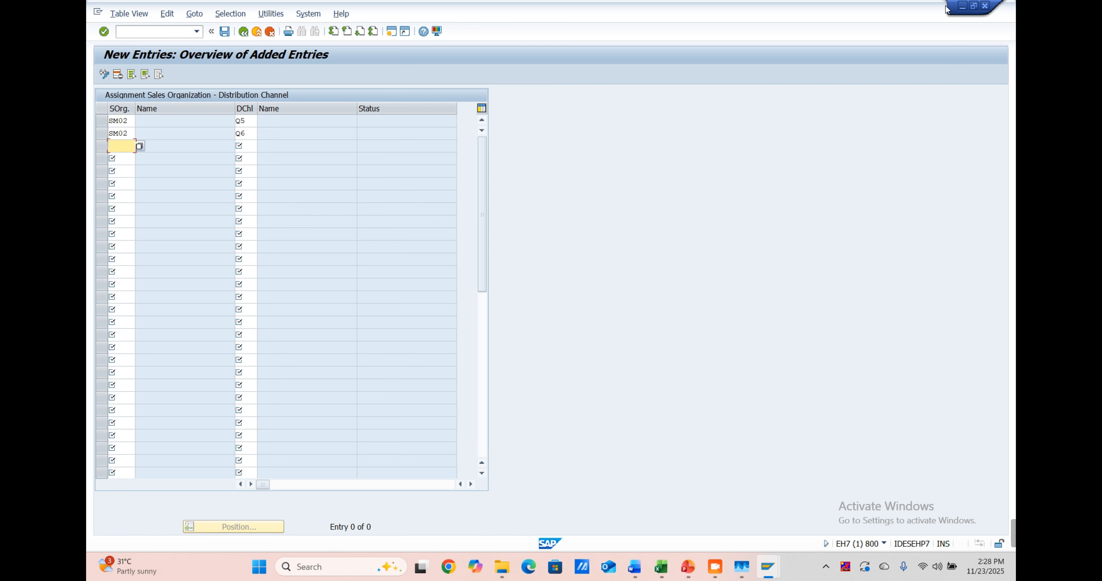
type("SM02")
key("Tab")
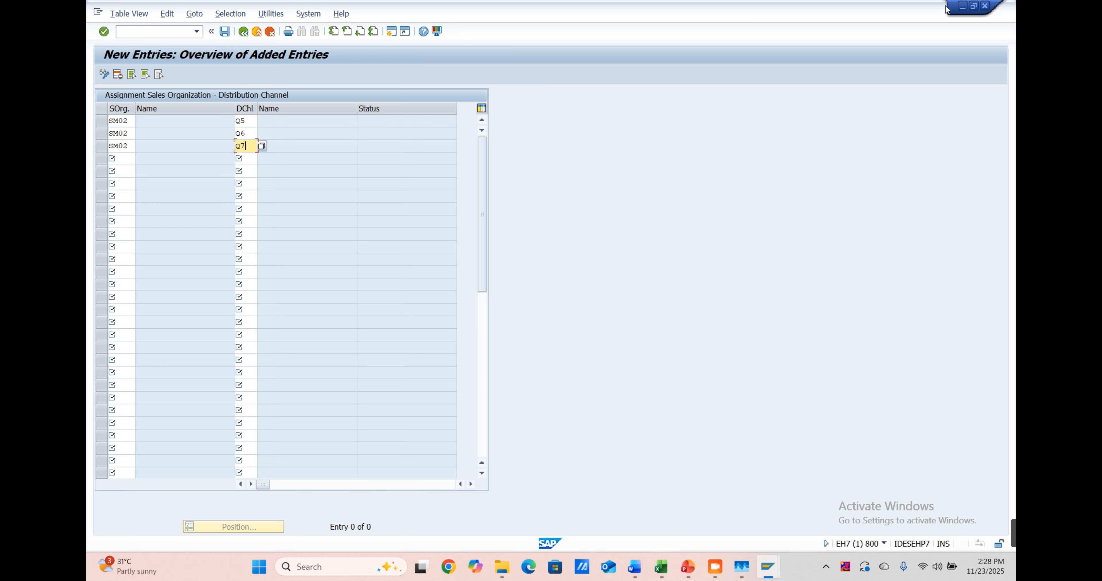
key("Return")
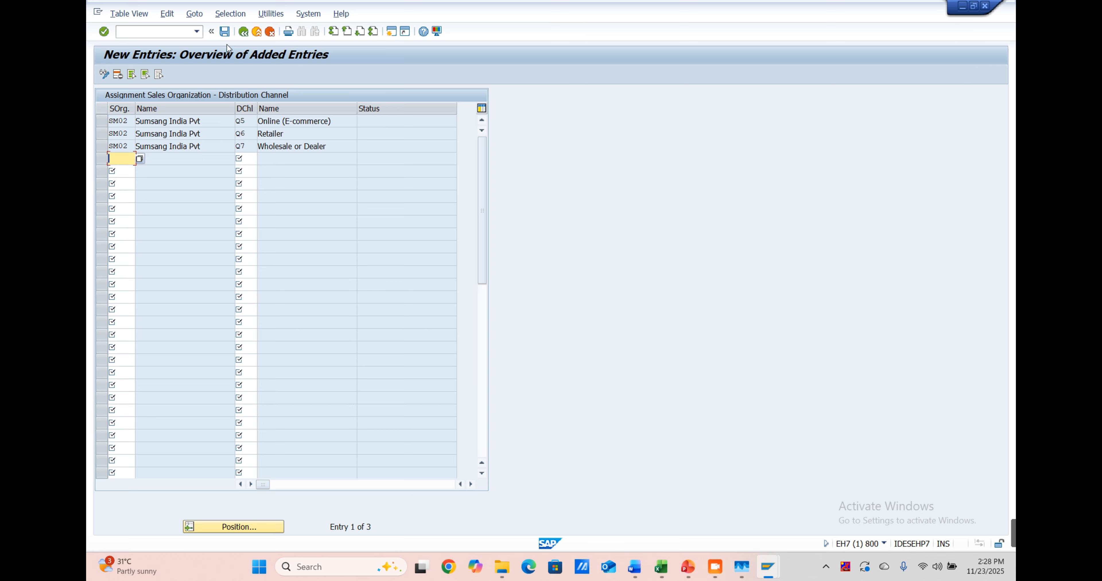
left_click(225, 34)
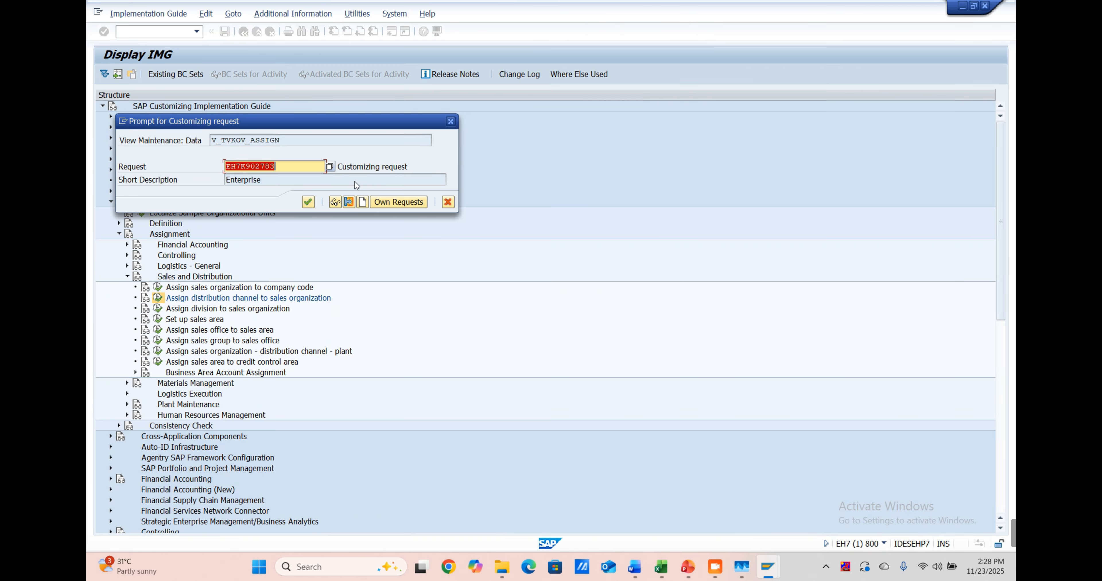
left_click(309, 201)
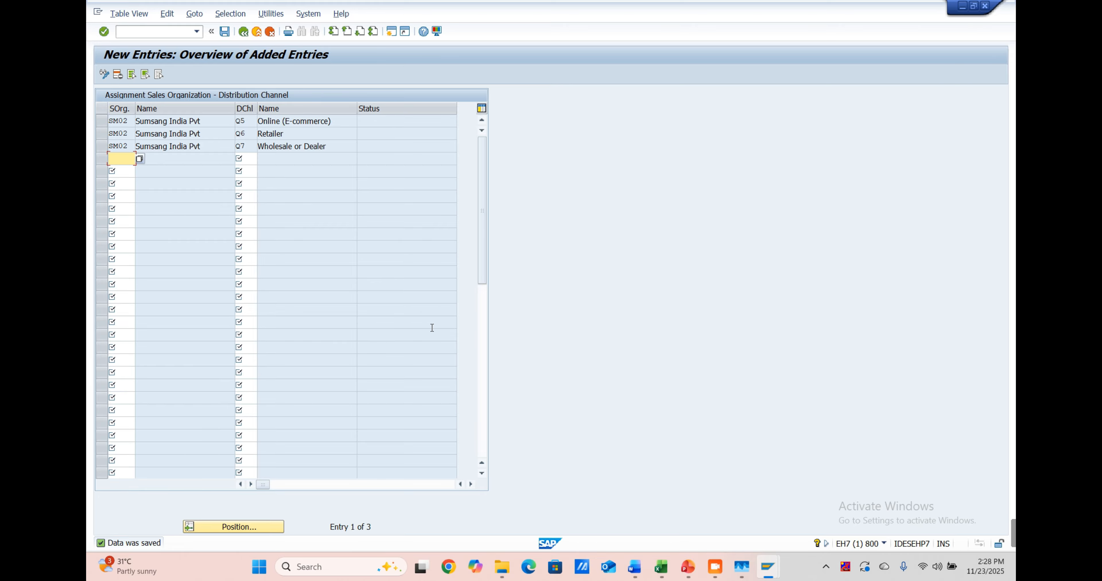
Step: Switch to the Excel plan and set the first distribution channel assignment row to sales organization SM02 and distribution channel Q5
left_click(670, 570)
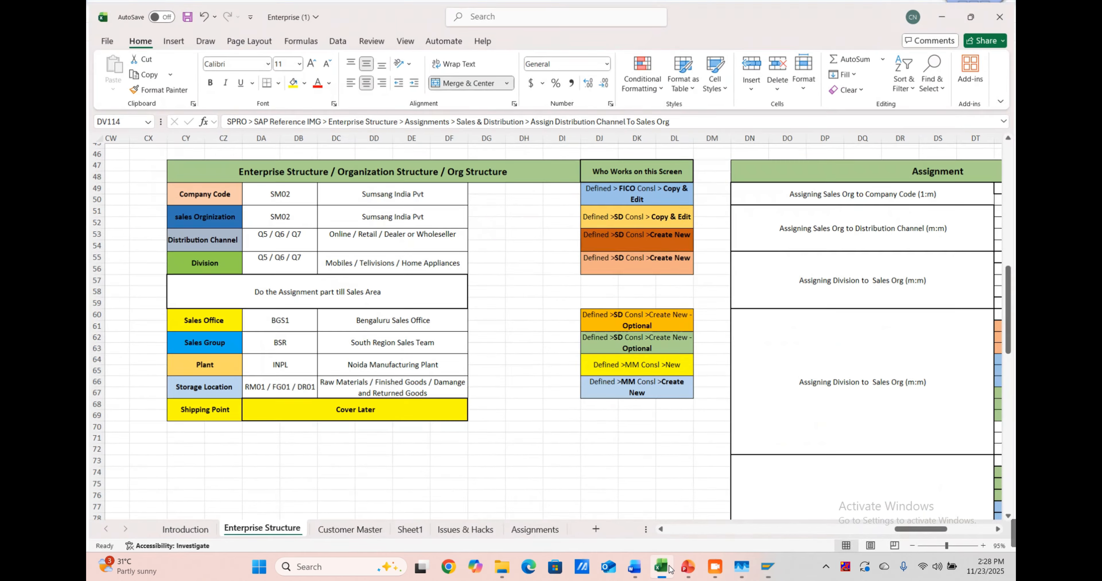
scroll(699, 362, "up", 2)
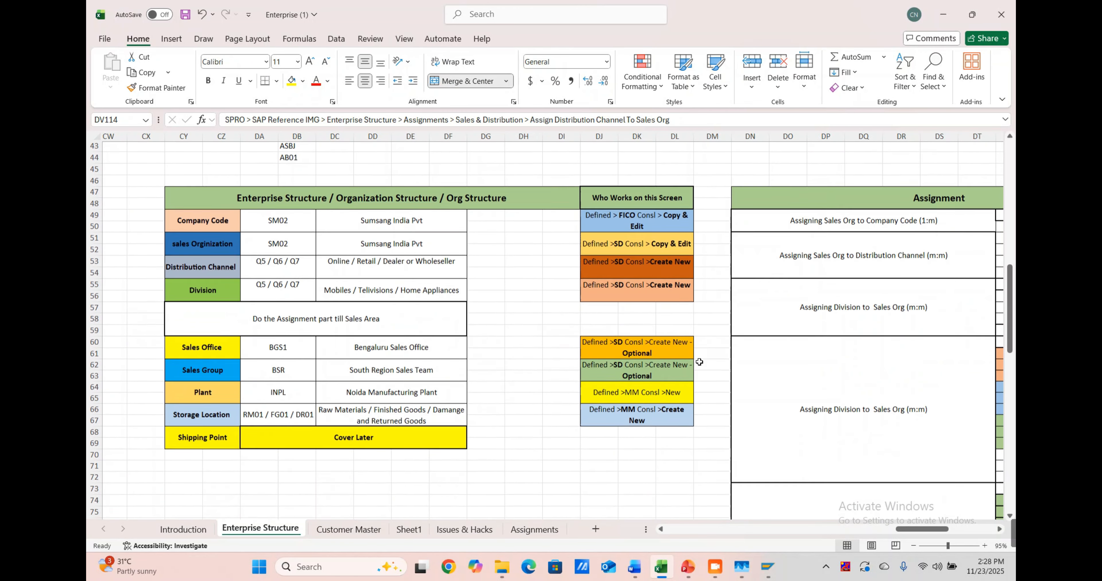
left_click(689, 350)
scroll(664, 344, "right", 6)
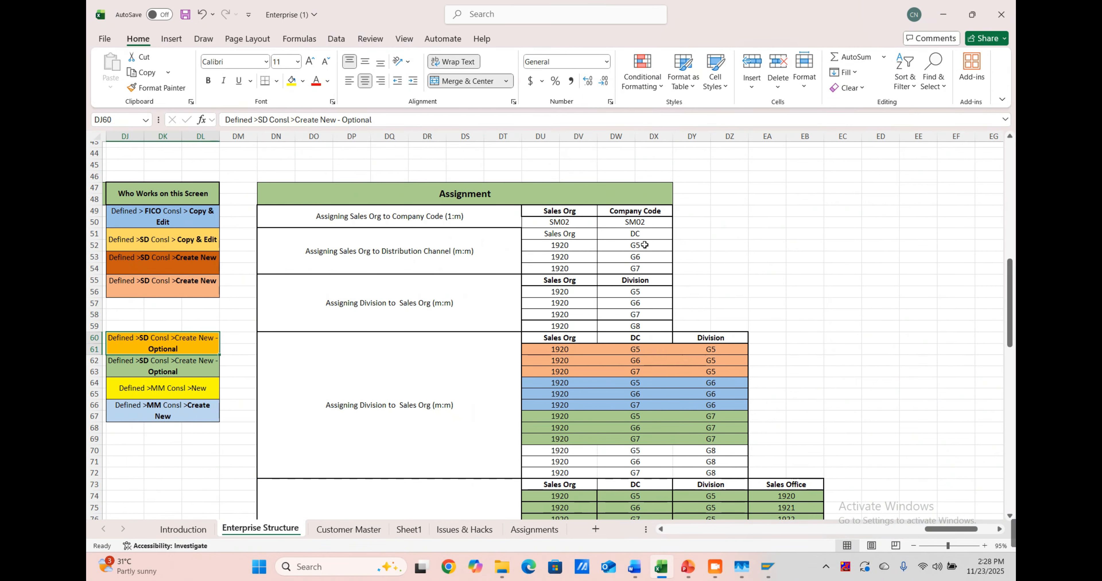
left_click(569, 246)
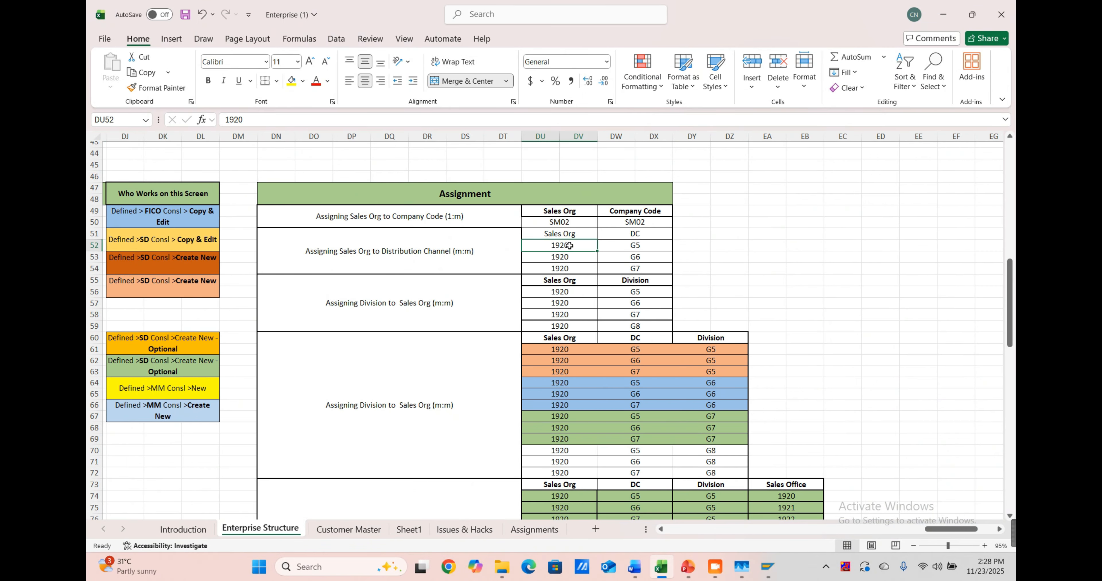
type("SM02")
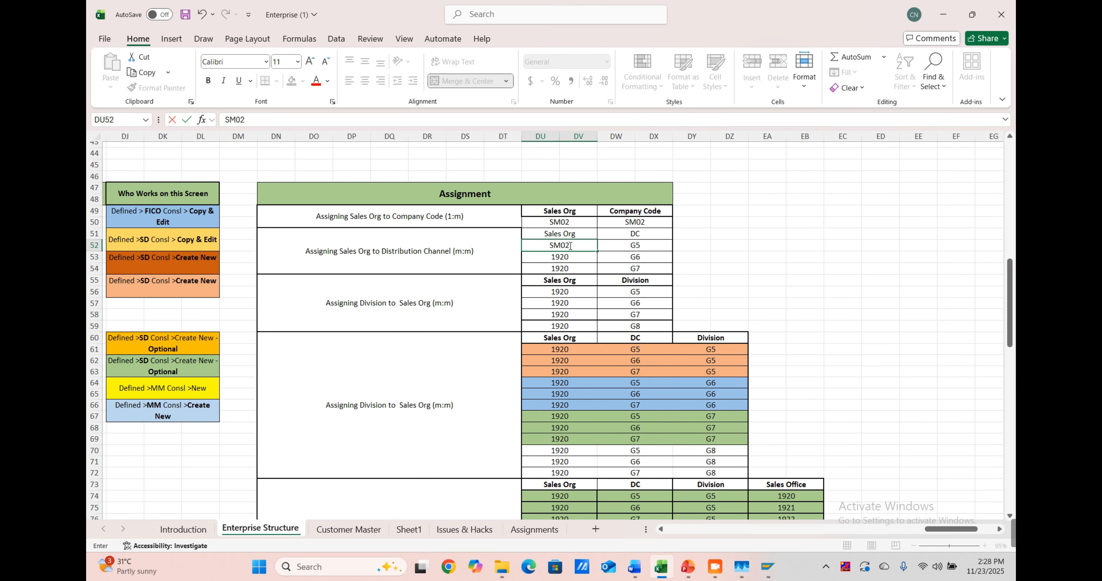
left_click(642, 246)
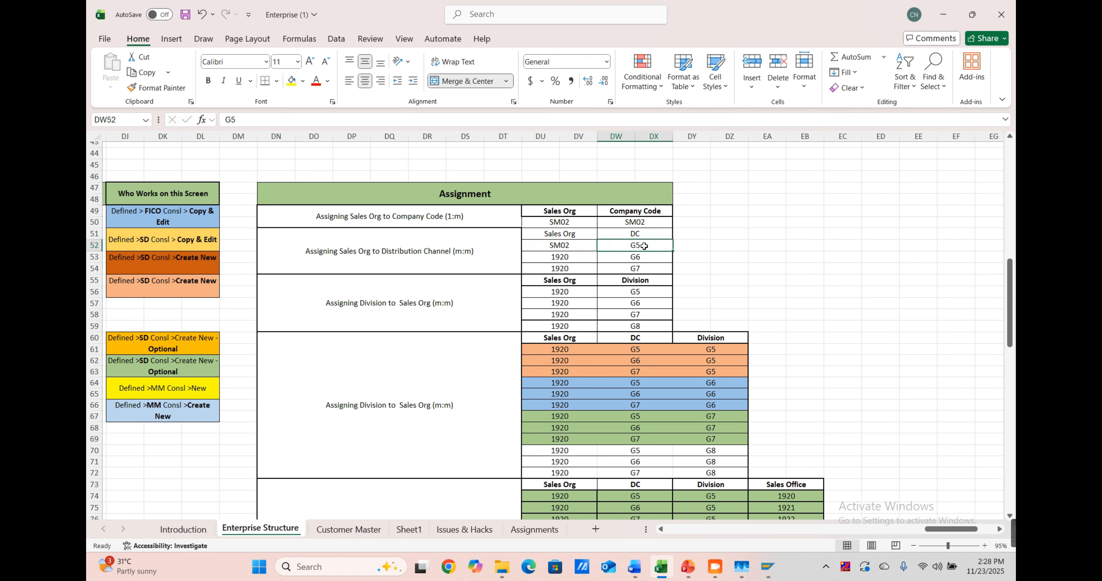
type("Q5")
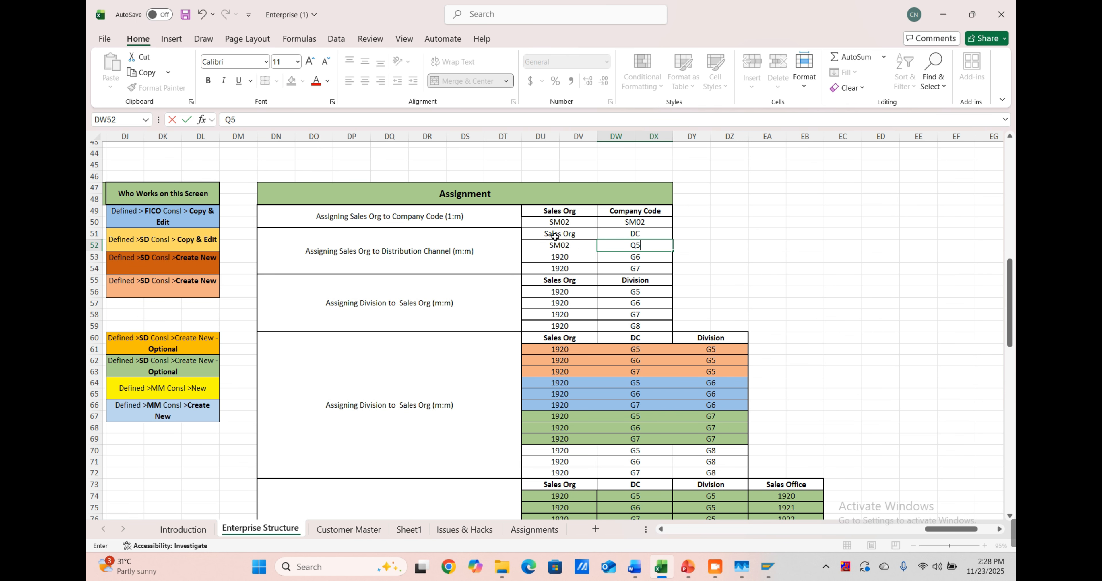
Step: Copy sales organization SM02 into the other two rows of the distribution channel assignment
left_click(565, 245)
key("ctrl+c")
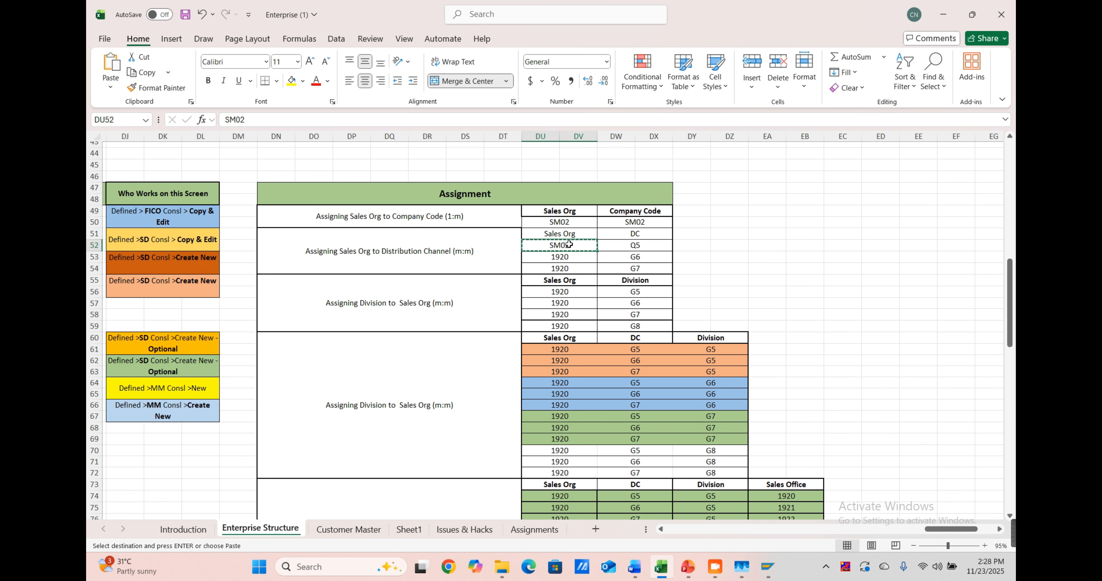
left_click(577, 257)
key("ctrl+v")
key("ctrl+c")
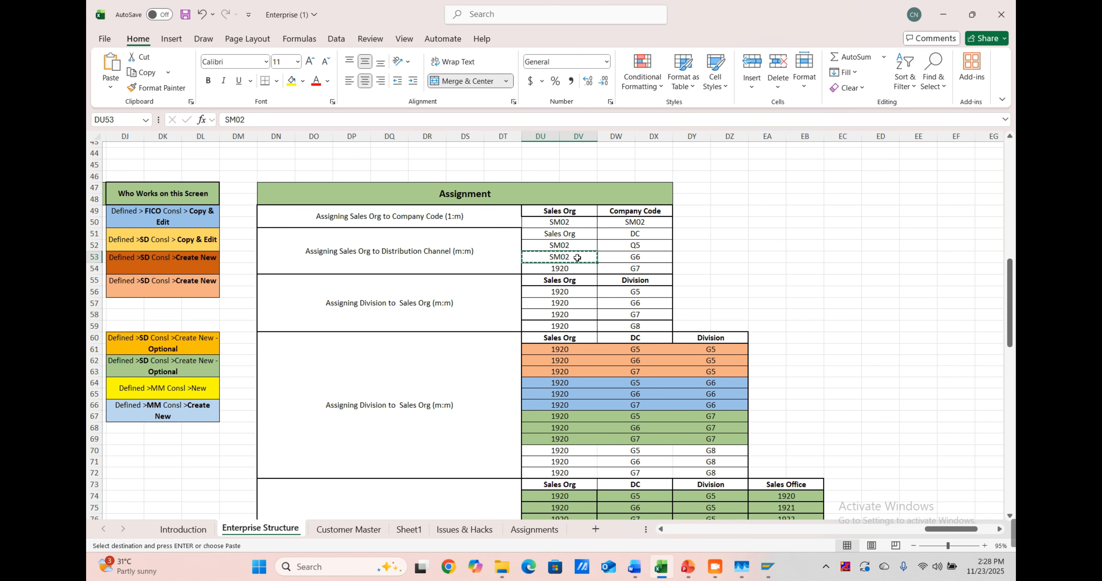
left_click(574, 267)
key("ctrl+v")
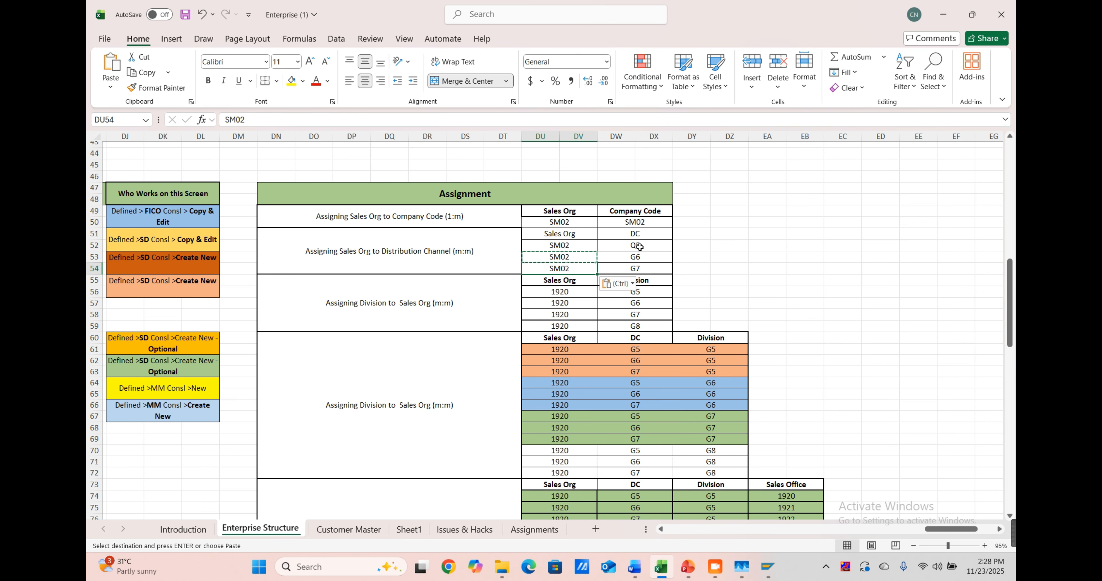
Step: Extend the Q5 distribution channel code down as a series to give Q6 and Q7 in the two rows below
left_click(671, 246)
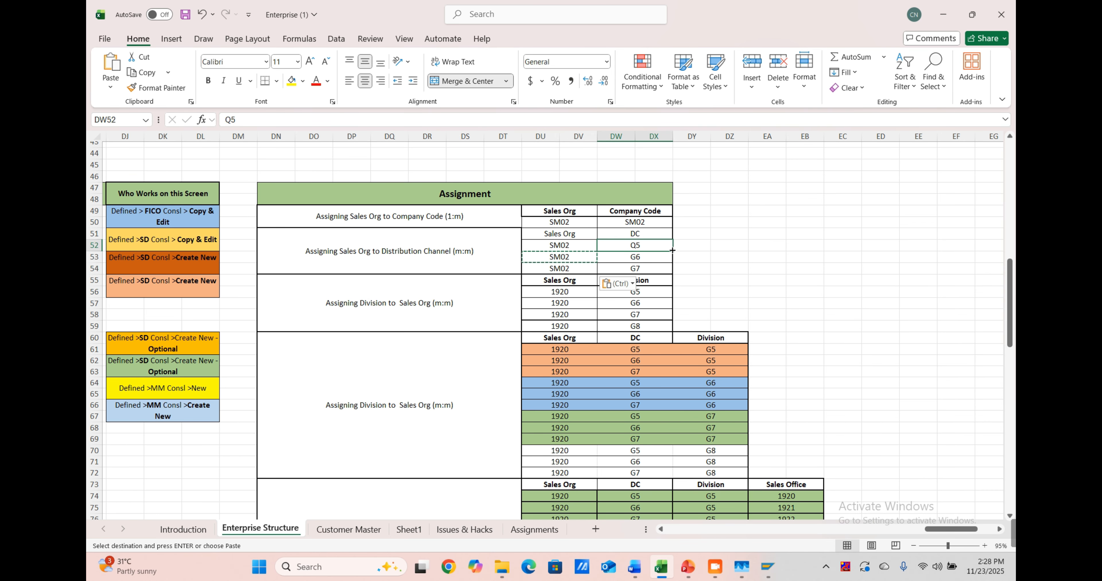
left_click_drag(672, 251, 670, 275)
left_click(728, 256)
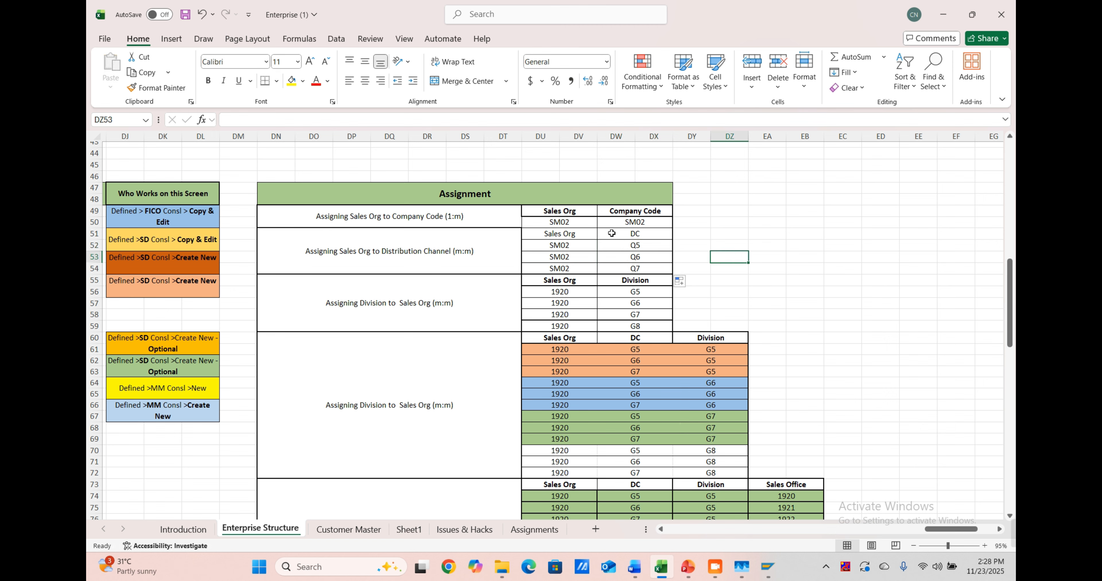
Step: Fill the assignment labels for sales org to company code and sales org to distribution channel with green
left_click(371, 244)
left_click(385, 215)
left_click(303, 81)
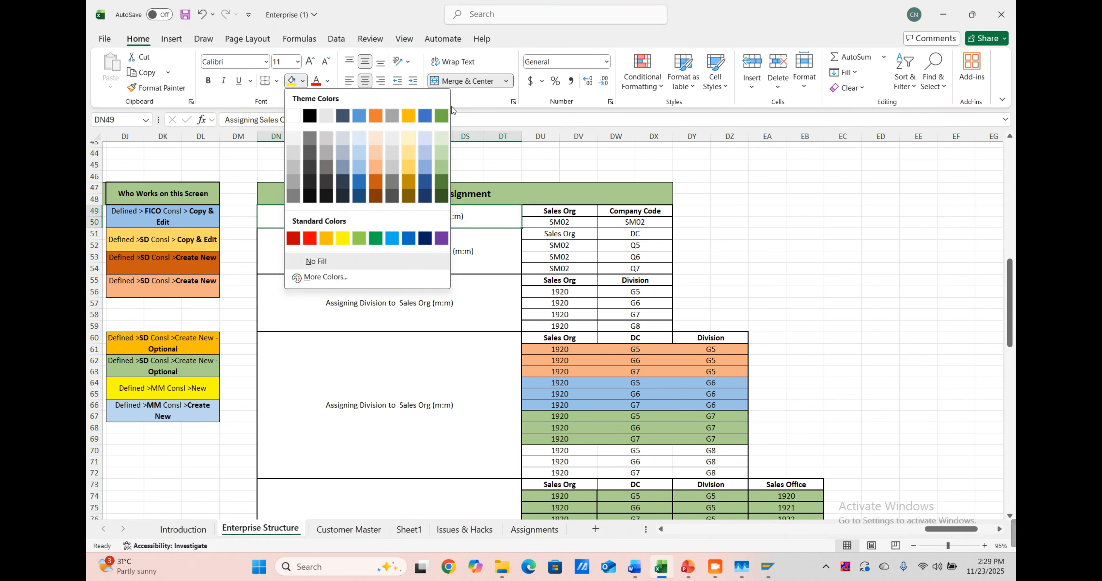
left_click(441, 115)
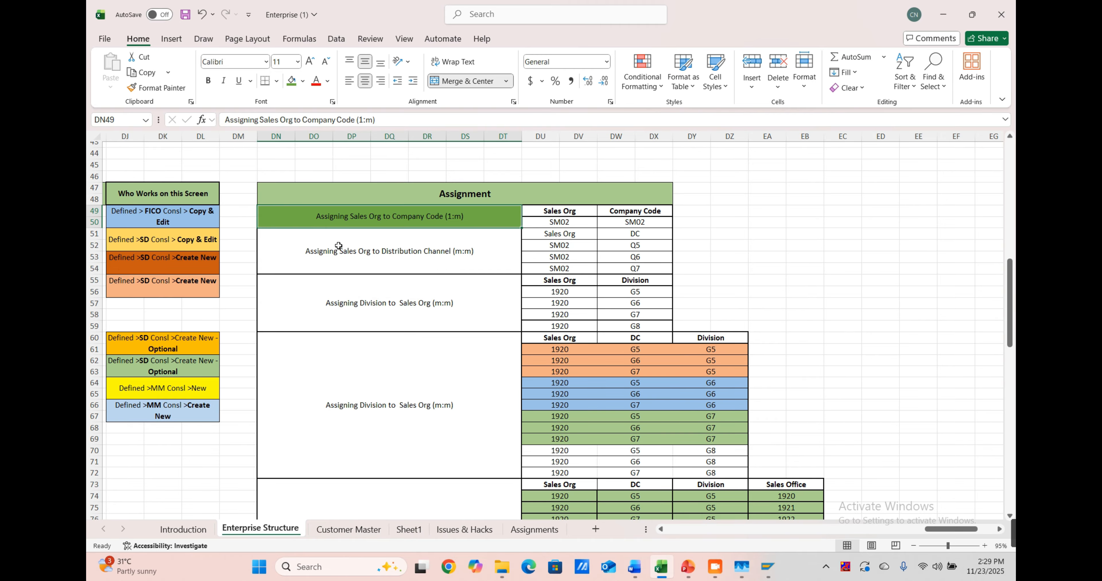
left_click(437, 240)
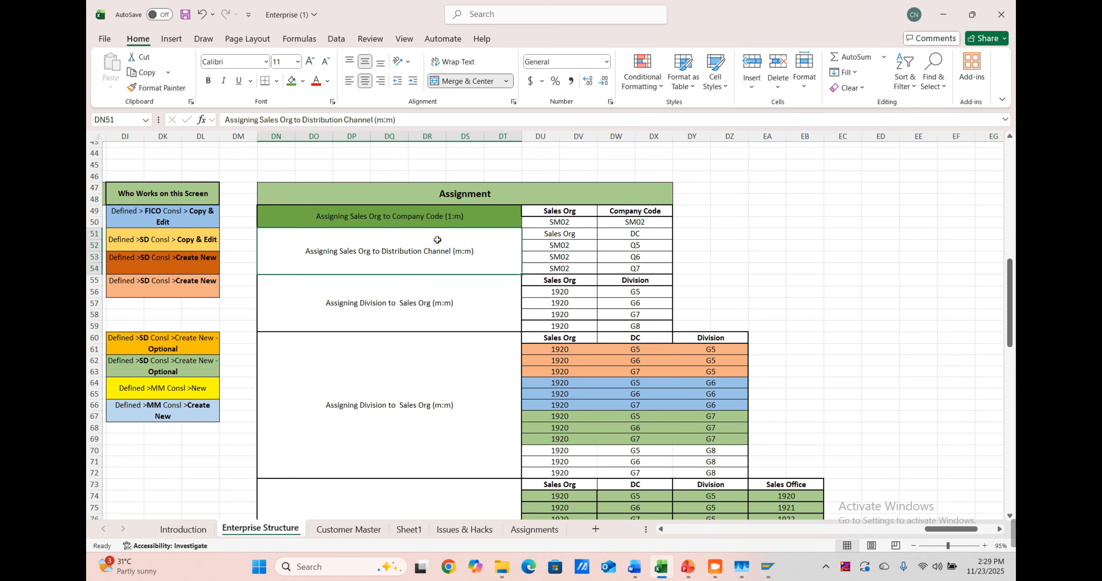
left_click(293, 84)
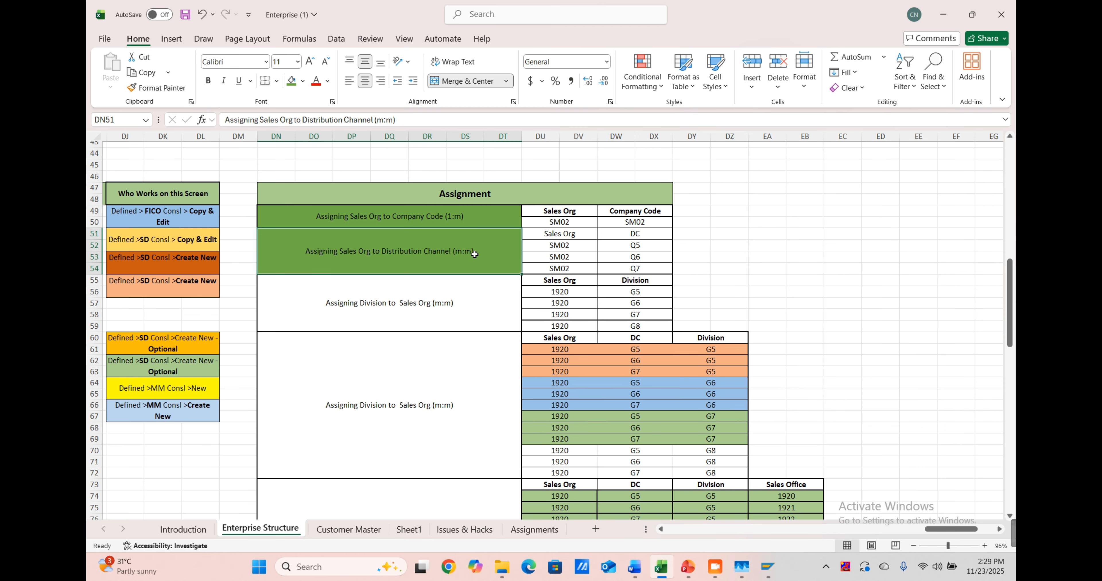
Step: Look up the SPRO path for assigning a division to the sales organization in the Path table
left_click(412, 316)
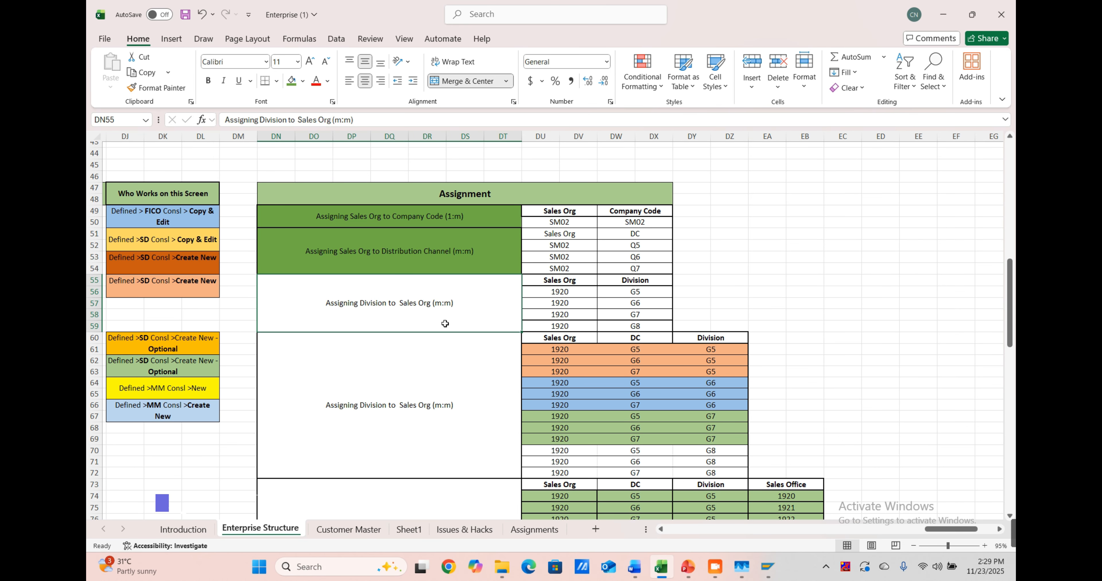
scroll(446, 322, "down", 6)
scroll(446, 322, "down", 15)
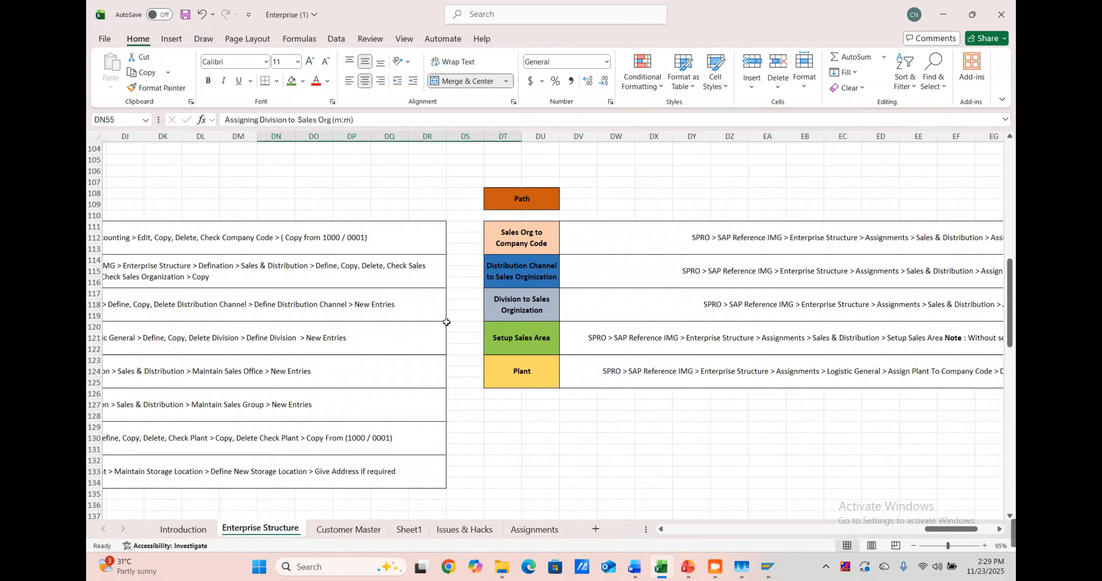
scroll(446, 322, "right", 4)
scroll(447, 322, "up", 2)
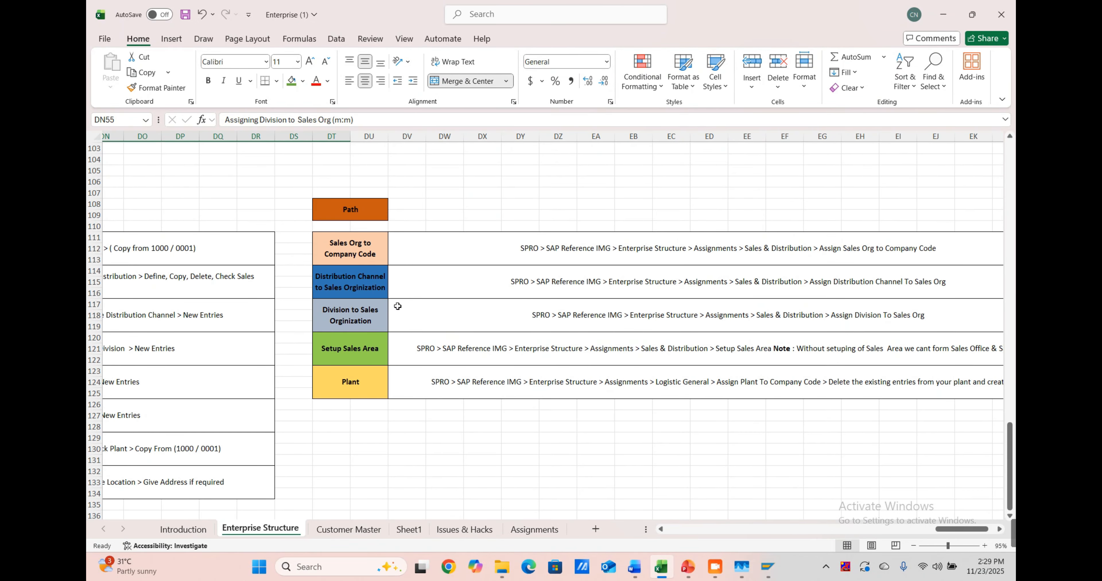
left_click(422, 321)
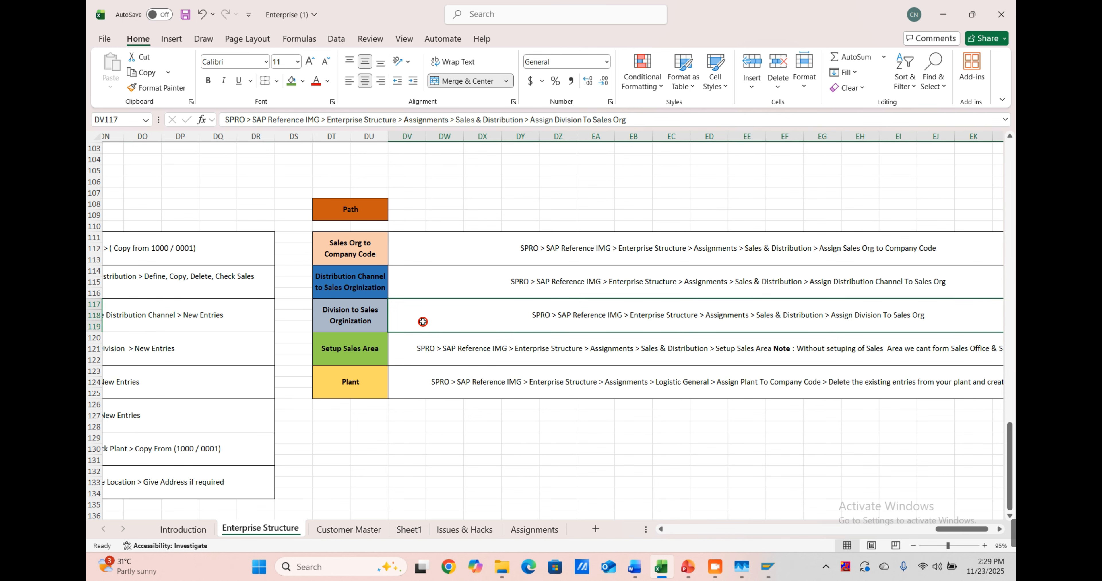
scroll(599, 316, "right", 4)
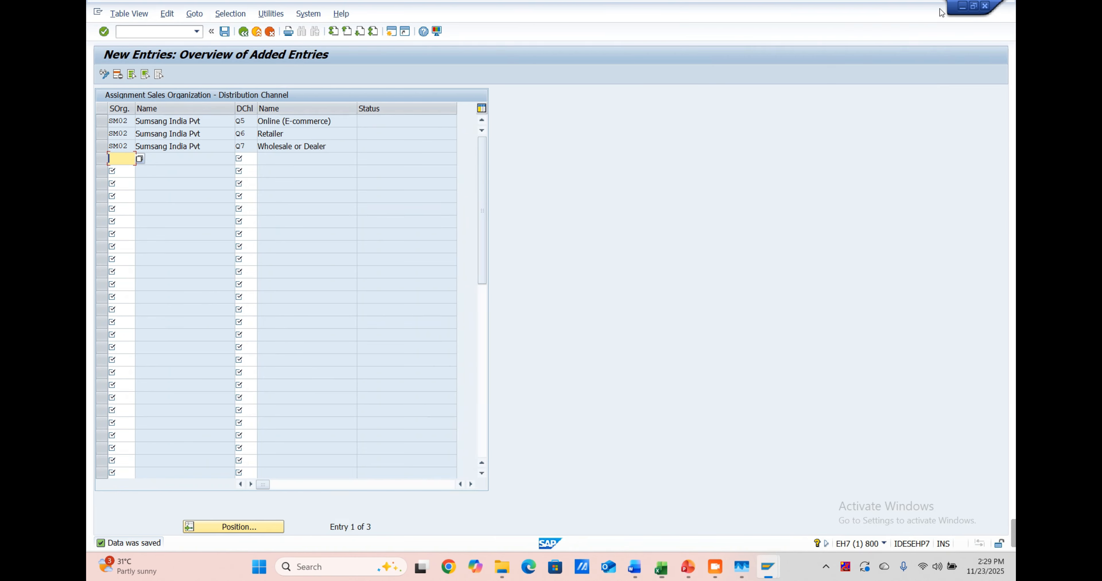
Step: Switch back to SAP, leave the distribution channel assignment, open Assign division to sales organization and start new entries
left_click(942, 14)
left_click(270, 32)
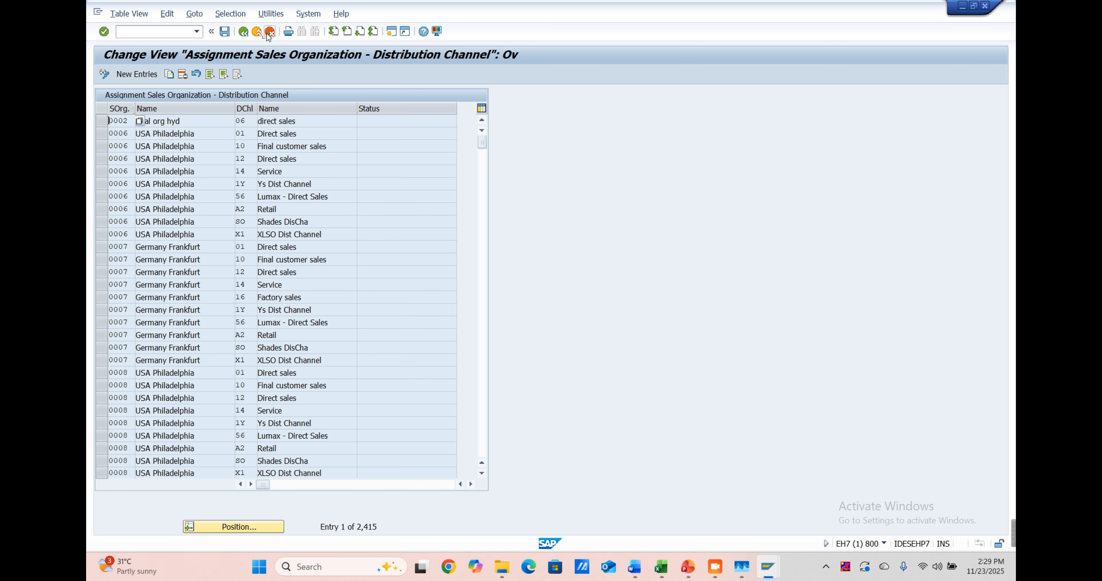
left_click(268, 33)
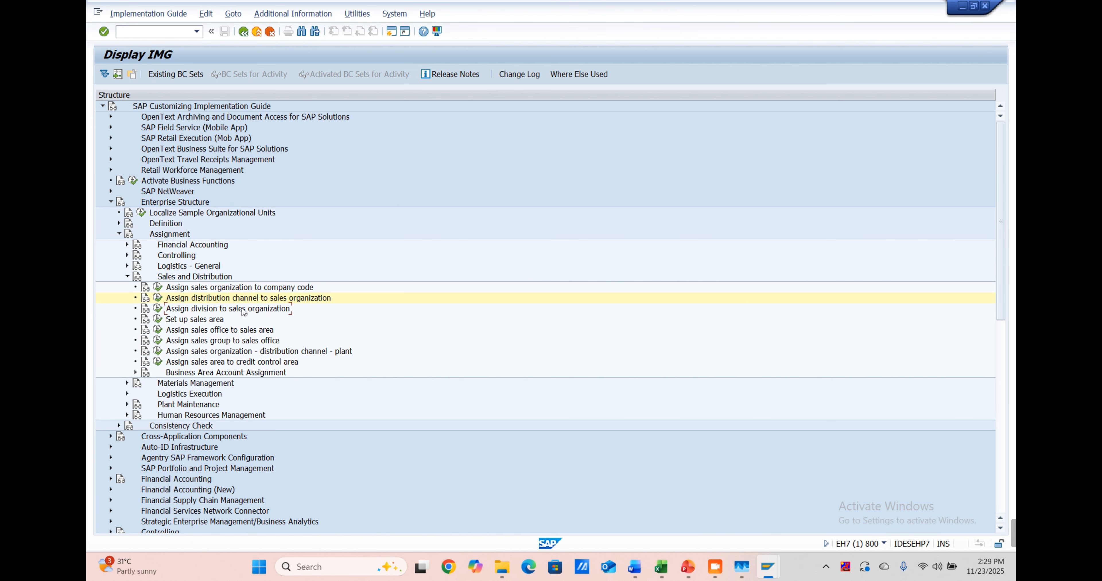
left_click(159, 311)
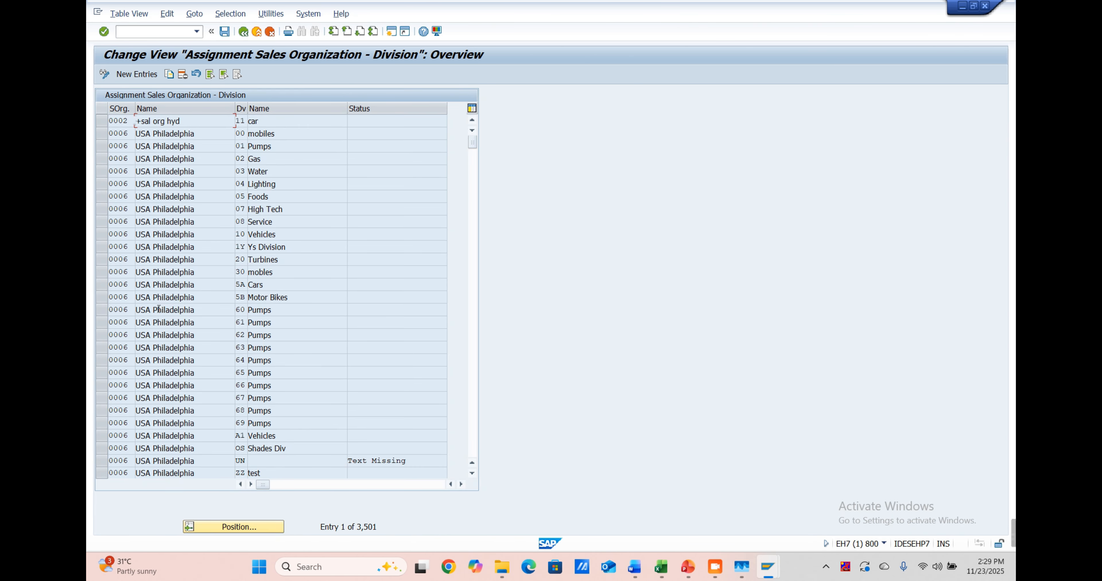
left_click(138, 73)
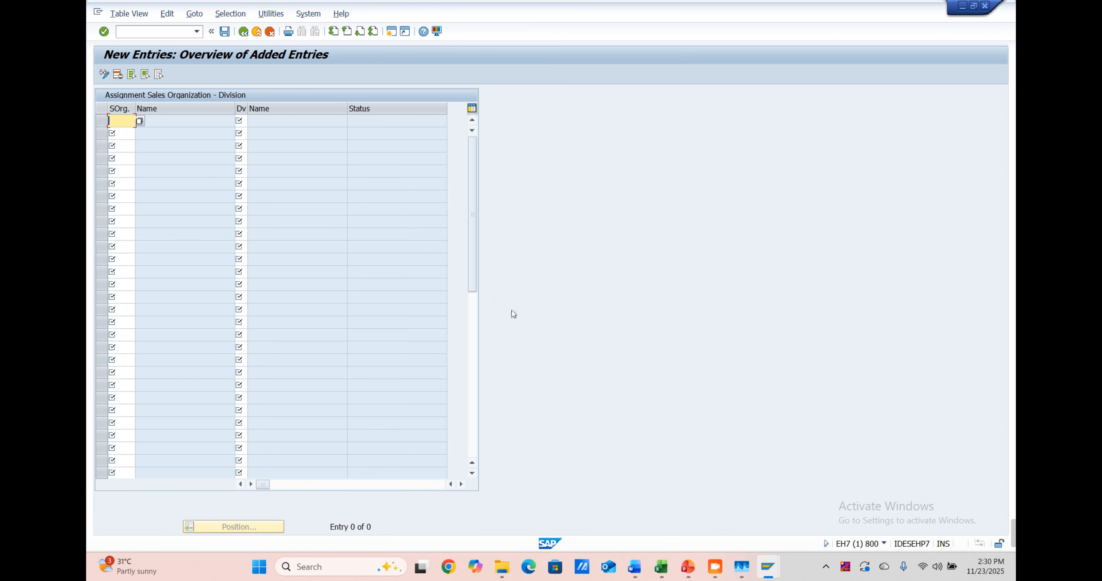
Step: Look up the division codes and names in the Excel organization structure table and return to the new entries in SAP
left_click(661, 568)
scroll(468, 374, "up", 3)
scroll(468, 374, "left", 5)
scroll(468, 374, "up", 17)
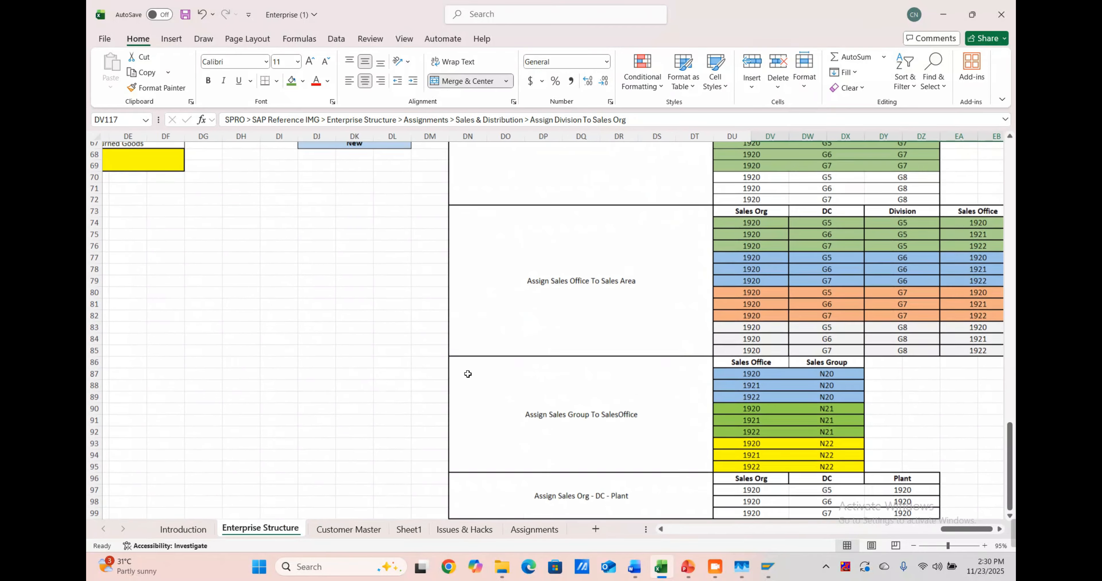
scroll(468, 374, "left", 5)
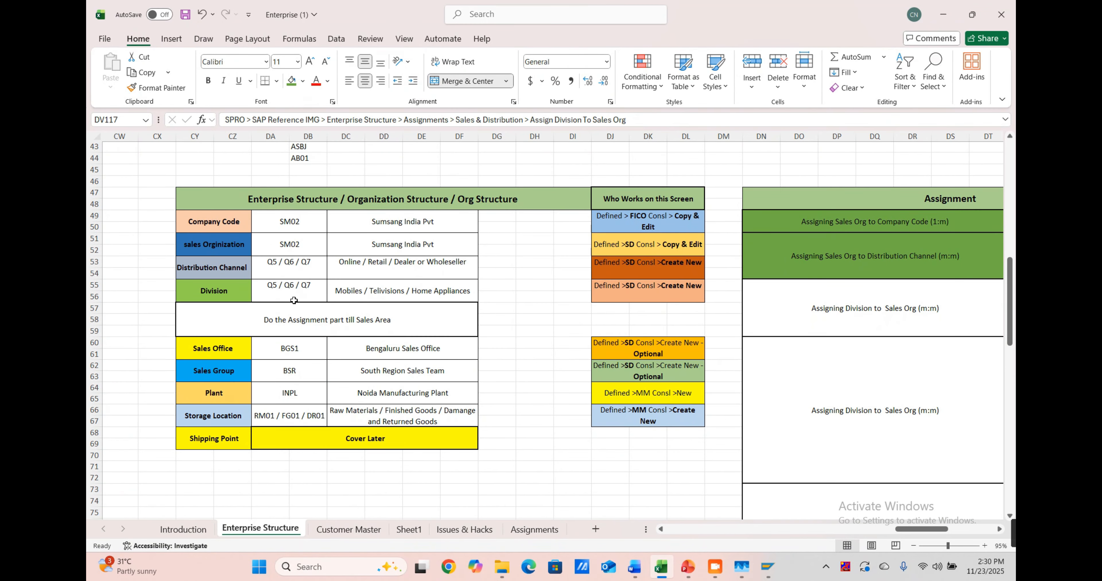
left_click(302, 294)
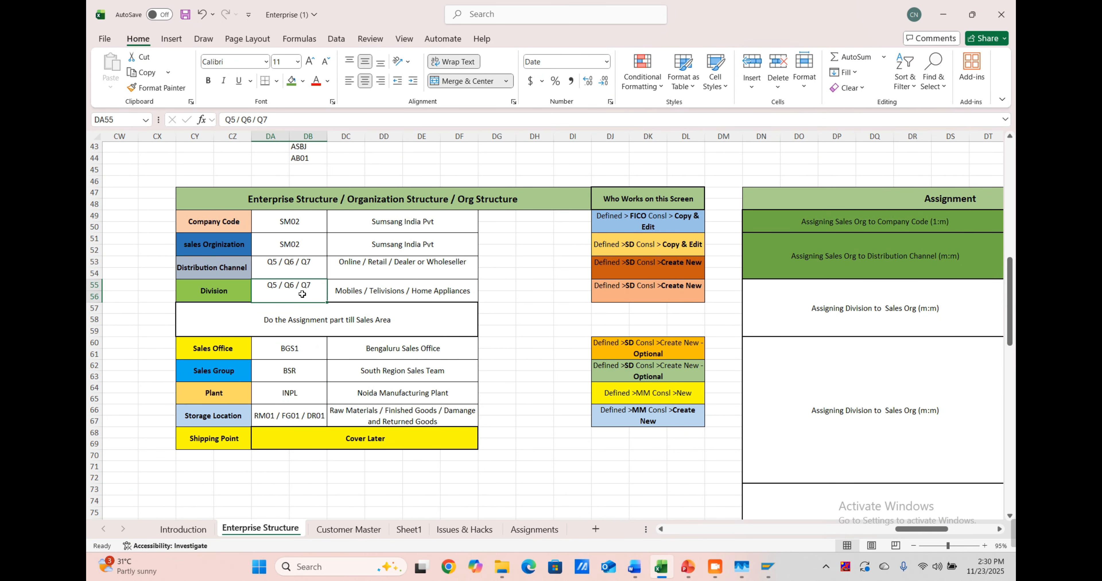
left_click(356, 291)
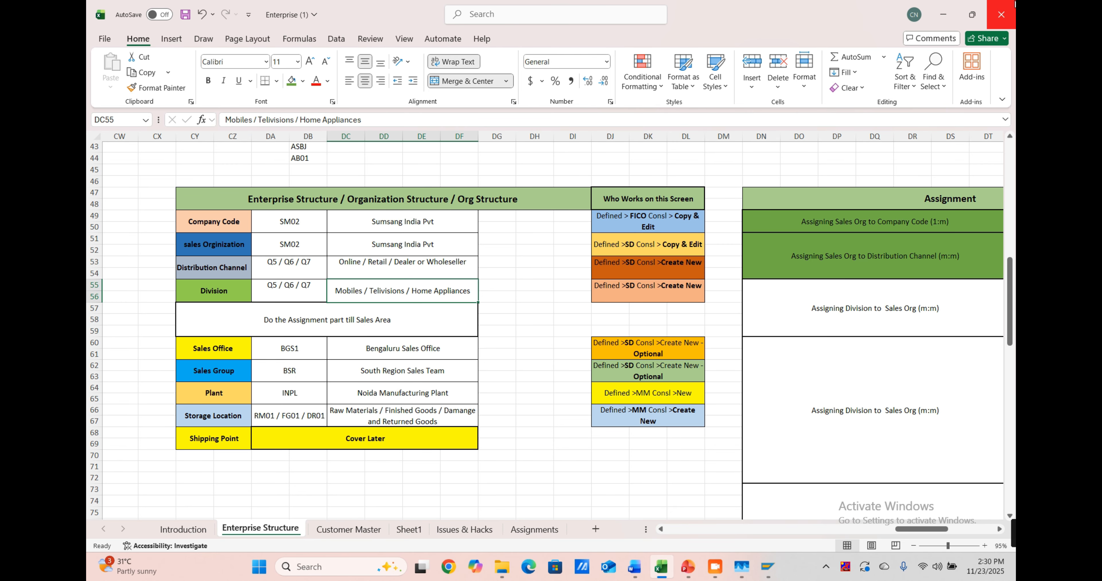
left_click(953, 6)
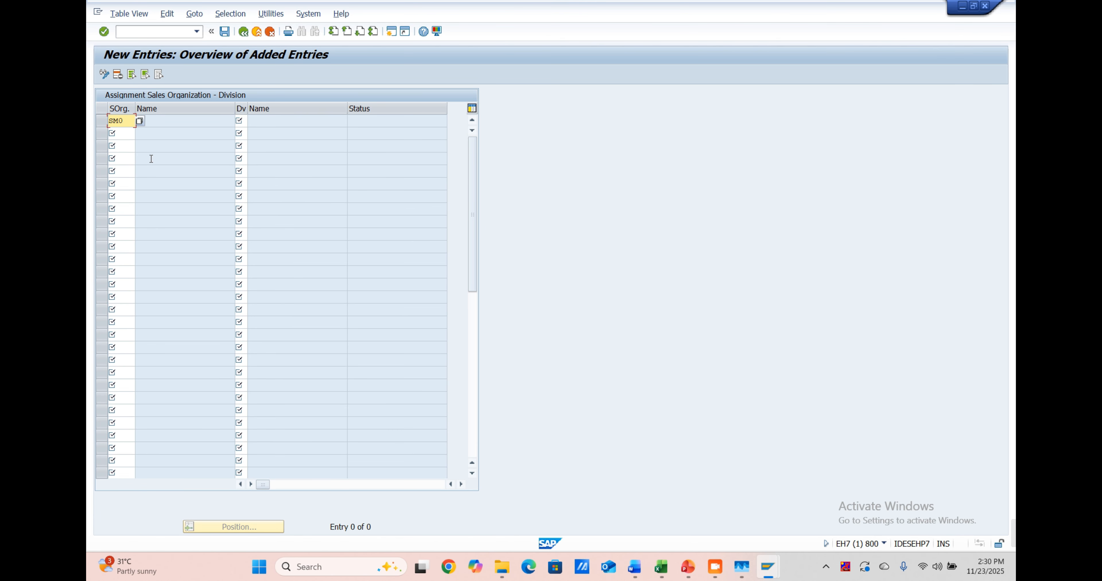
Step: Enter new rows assigning divisions Q5, Q6 and Q7 to sales organization SM02
key("Tab")
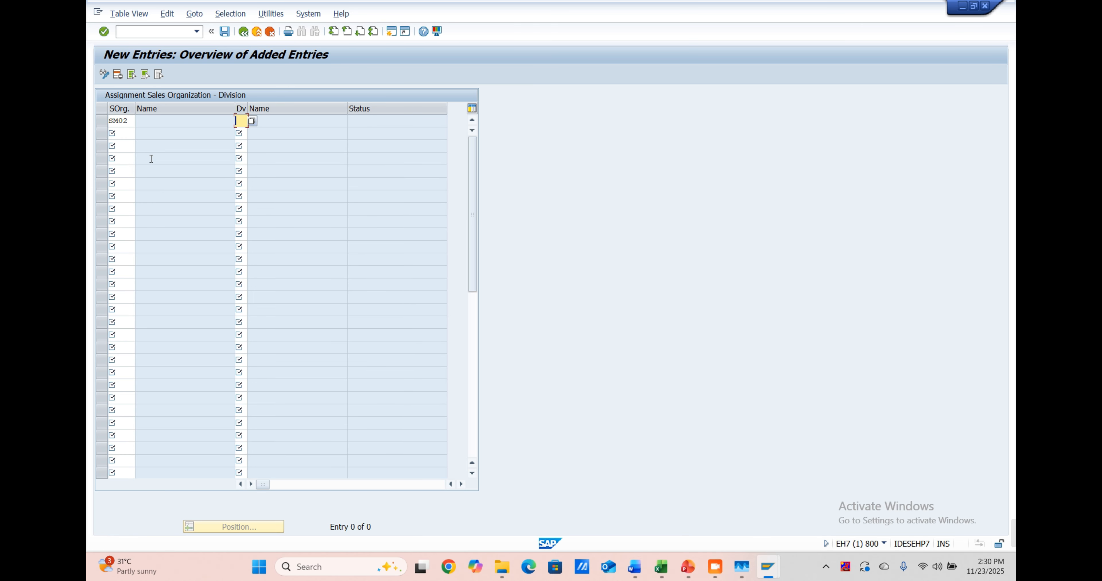
type("Q5")
key("Tab")
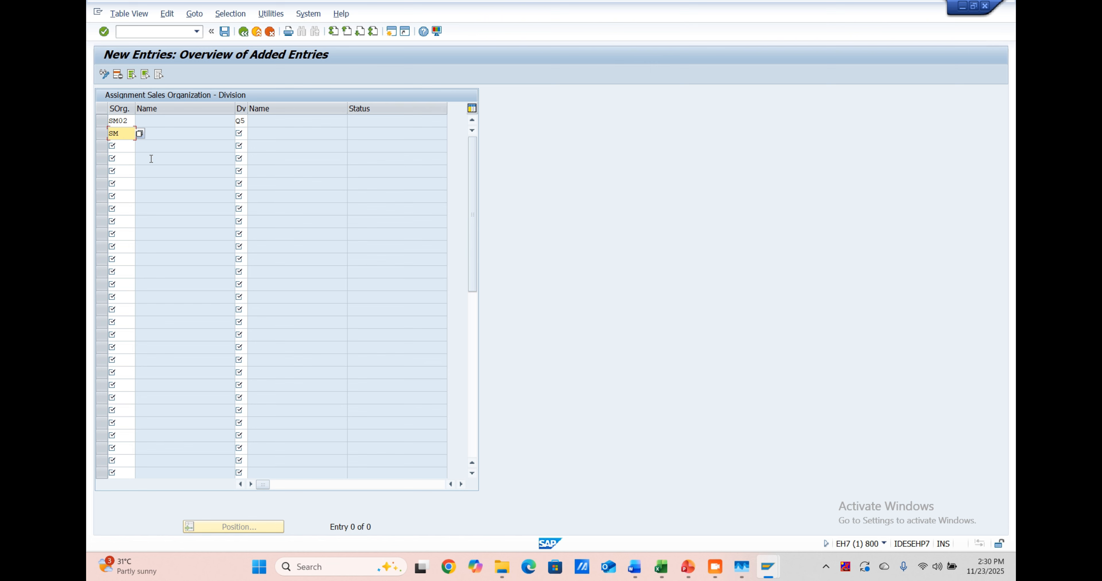
type("SM02")
key("Tab")
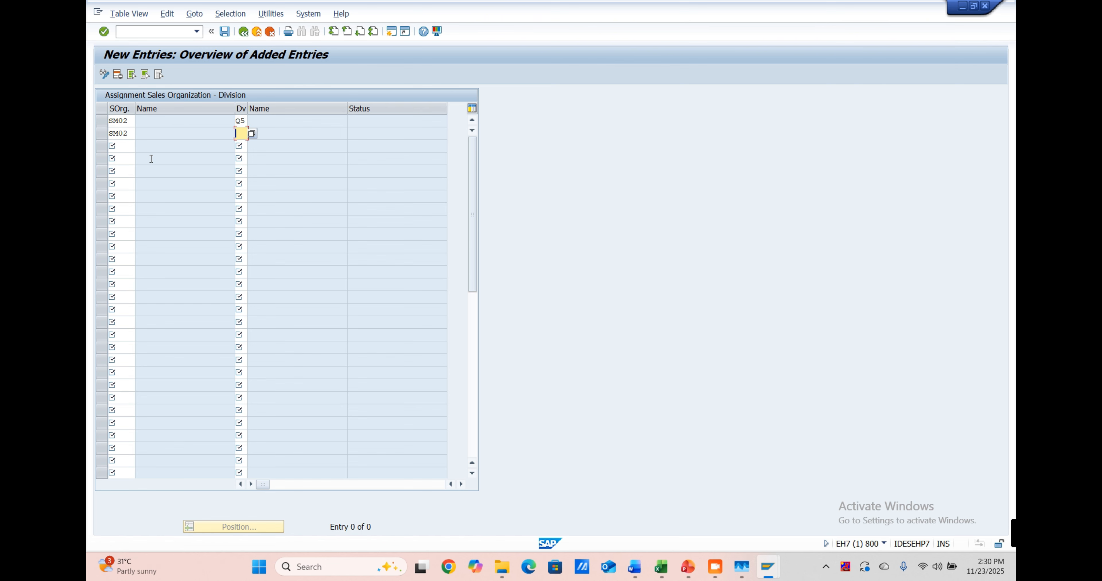
type("Q6")
key("Tab")
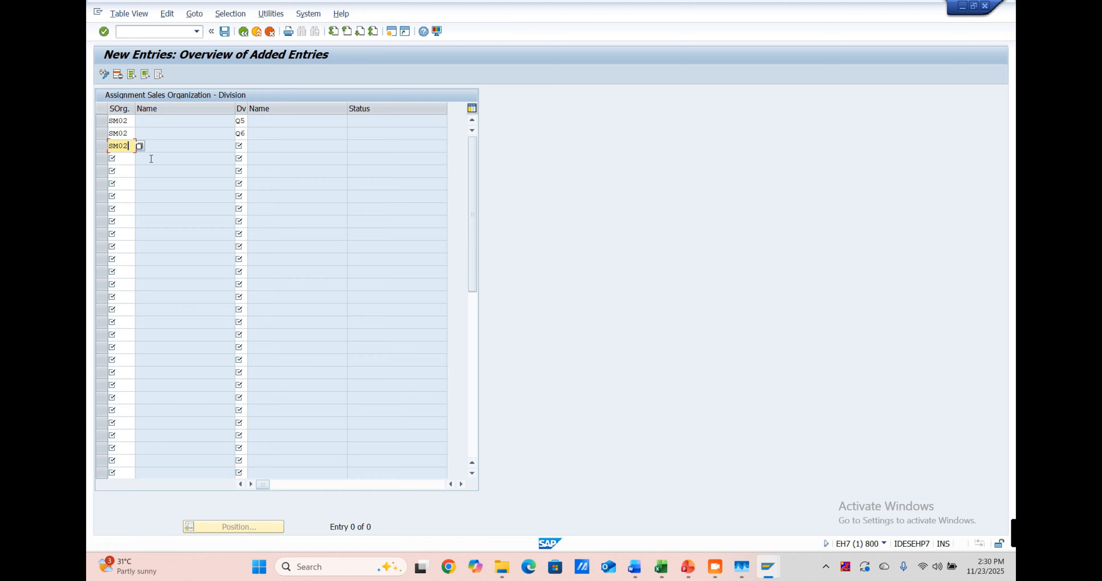
key("Tab")
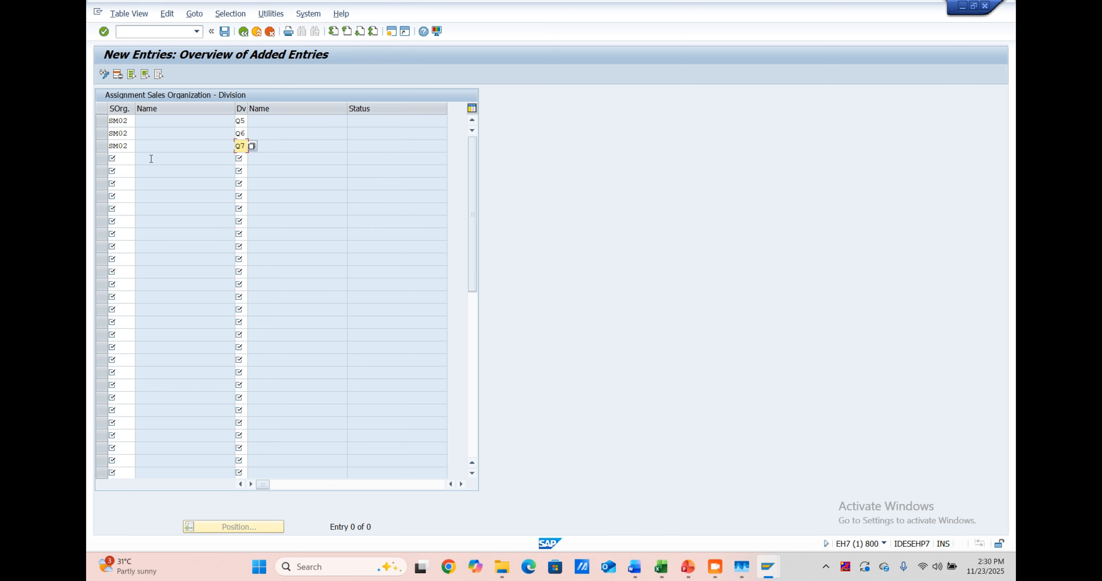
Step: Validate and save the new division assignments for sales organization SM02, and return to the IMG structure
key("Return")
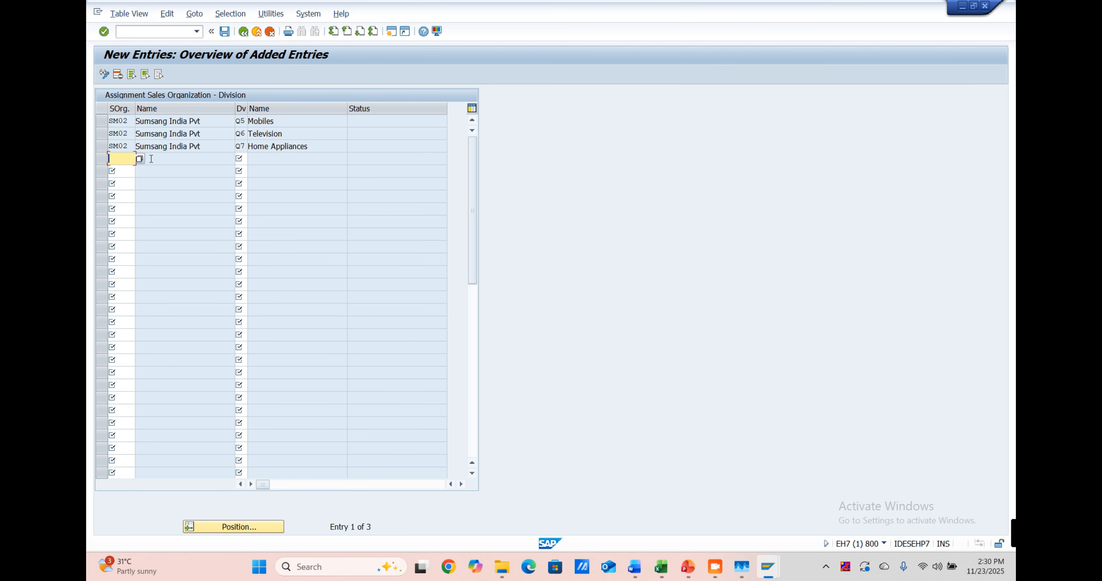
left_click(225, 32)
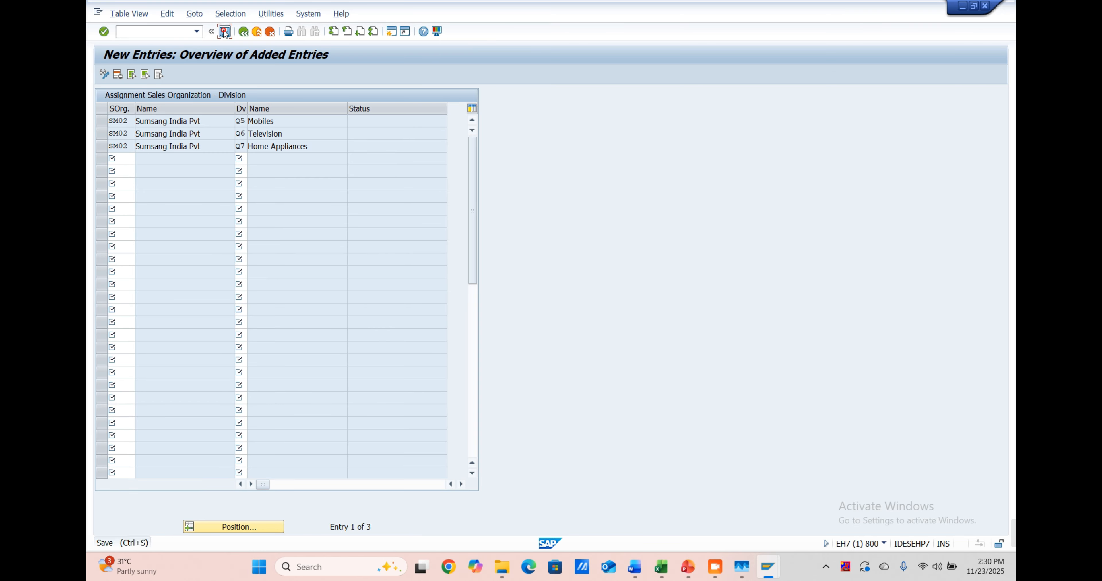
left_click(308, 202)
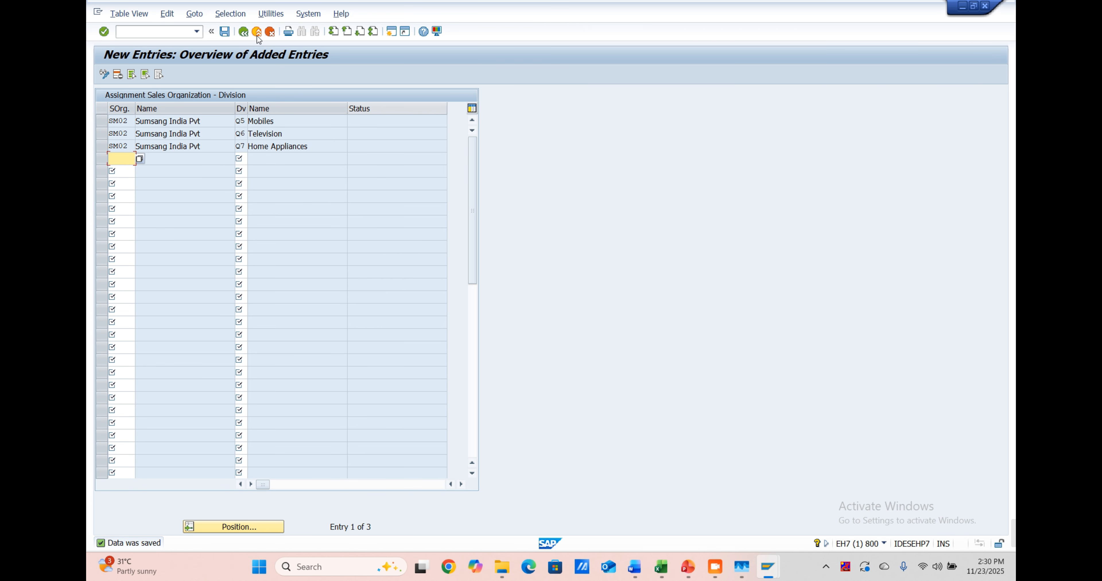
left_click(270, 32)
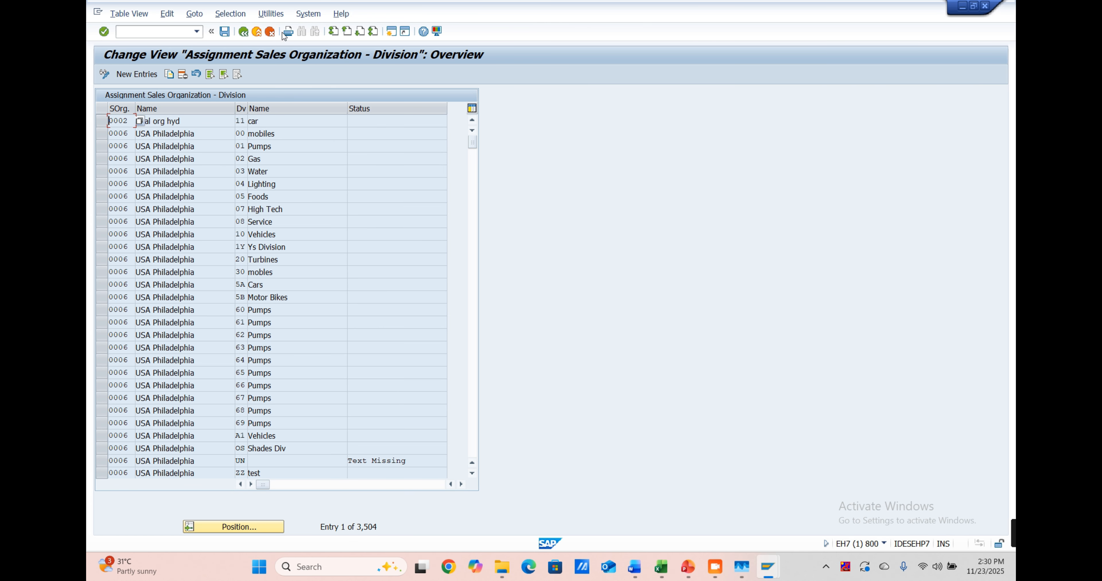
left_click(270, 32)
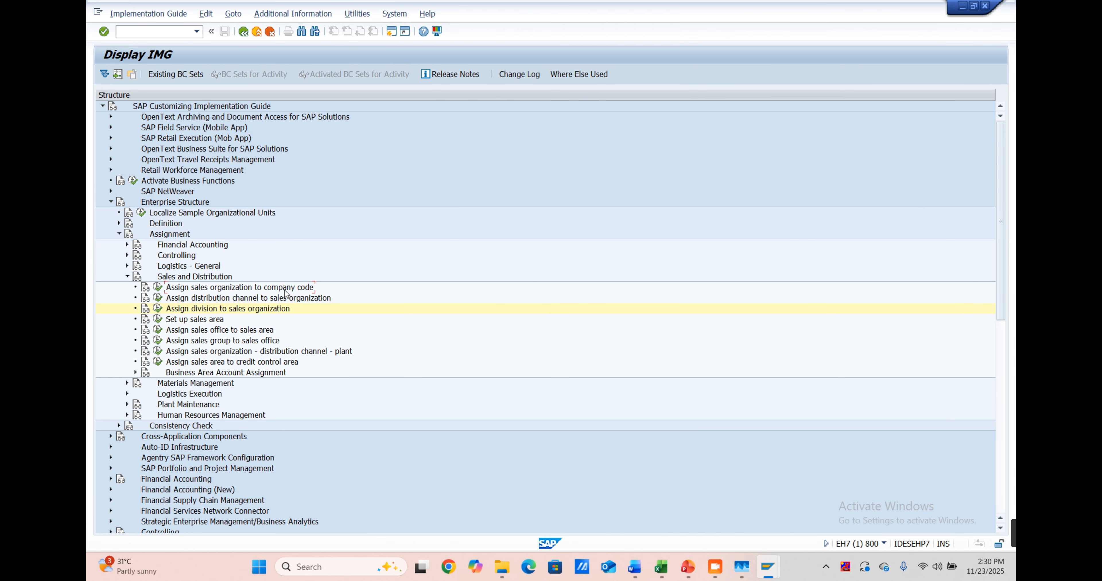
Step: Switch to Excel and copy SM02 into the first three Sales Org cells of the division to sales organization assignment
left_click(214, 299)
left_click(662, 567)
scroll(756, 355, "right", 5)
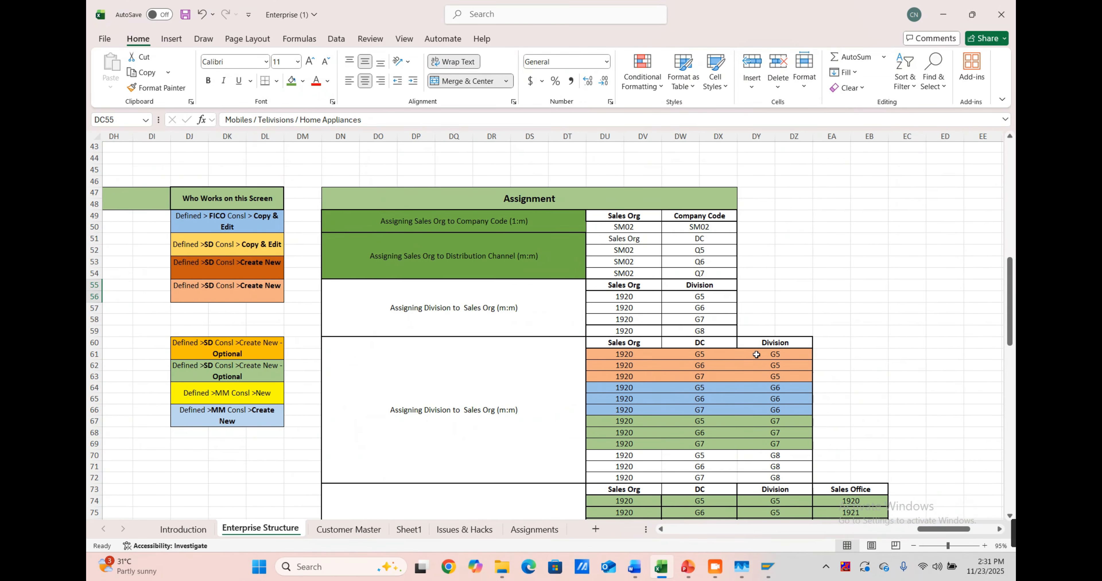
scroll(757, 355, "right", 6)
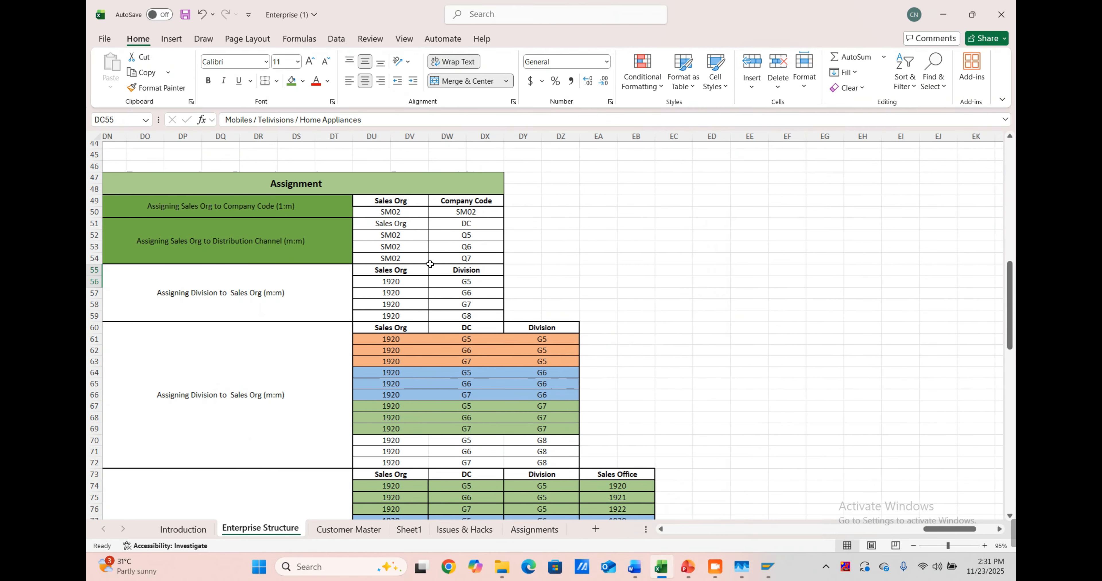
scroll(430, 264, "right", 1)
left_click(386, 281)
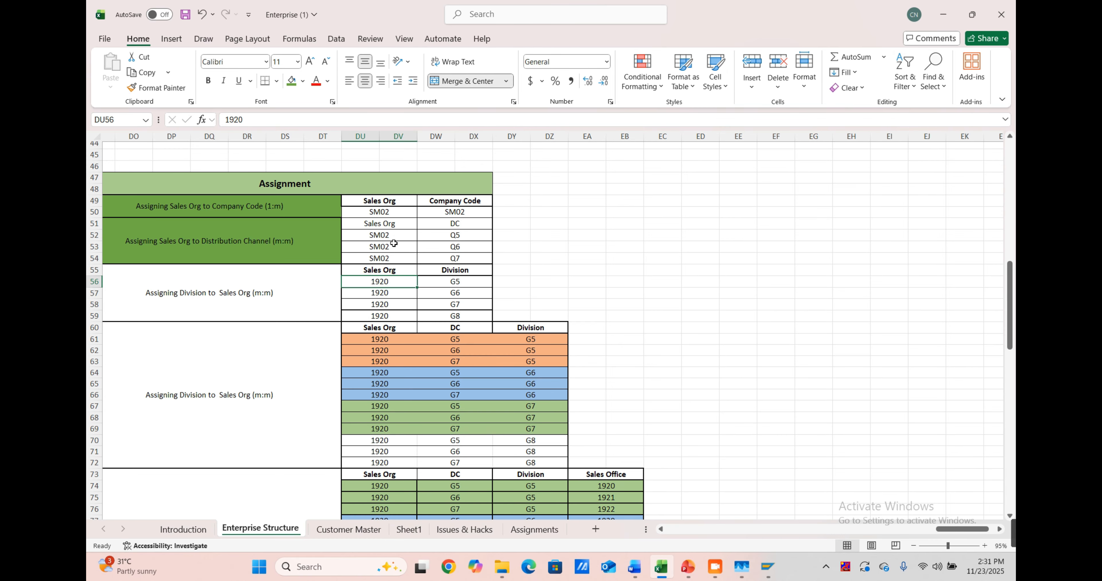
left_click(390, 235)
key("ctrl+c")
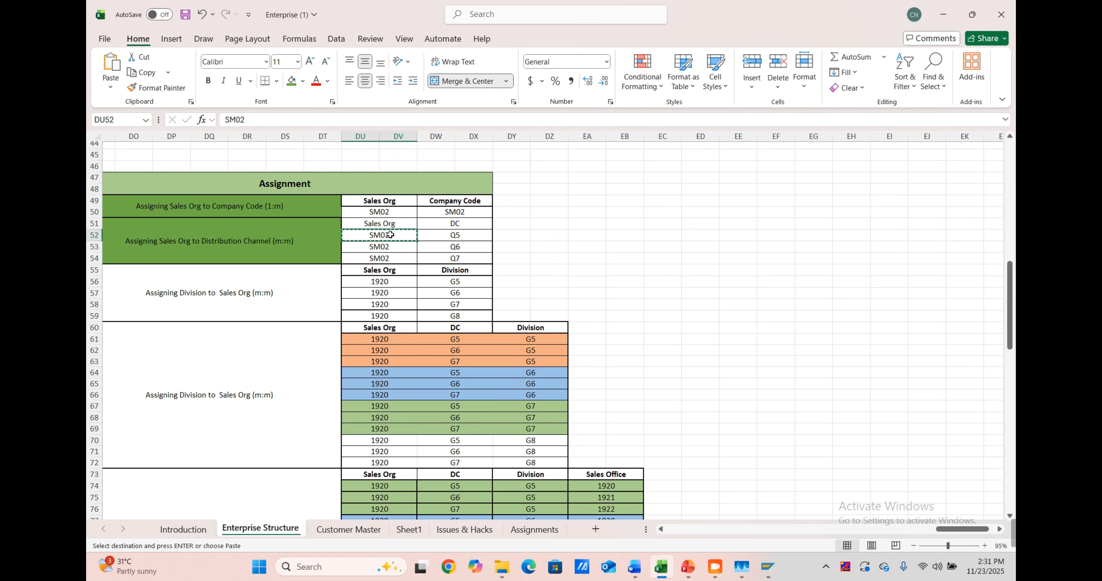
left_click(390, 283)
key("ctrl+v")
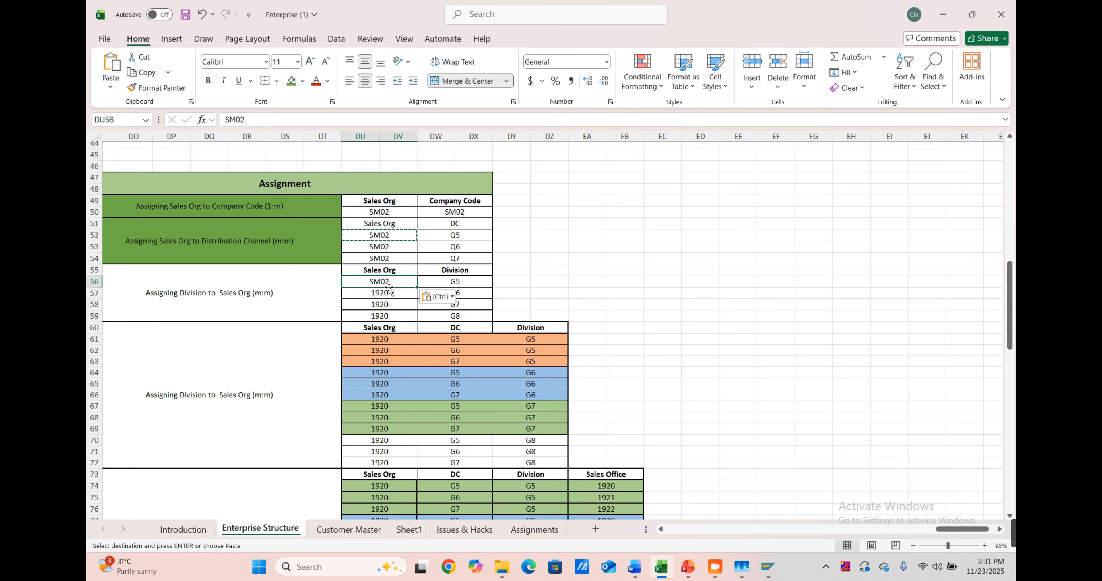
key("ctrl+c")
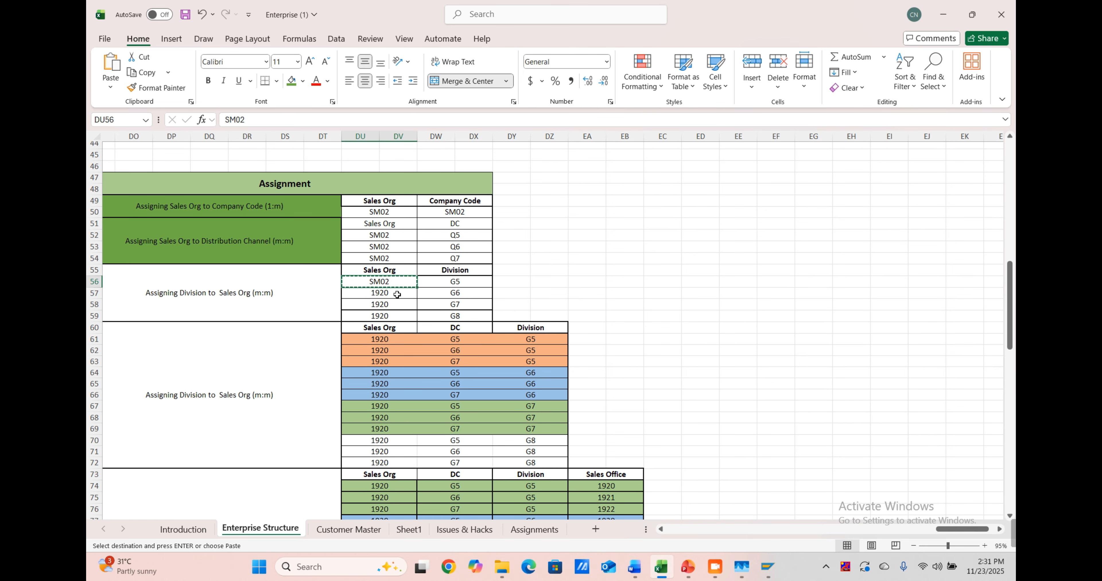
left_click(404, 291)
key("ctrl+v")
left_click(402, 305)
key("ctrl+v")
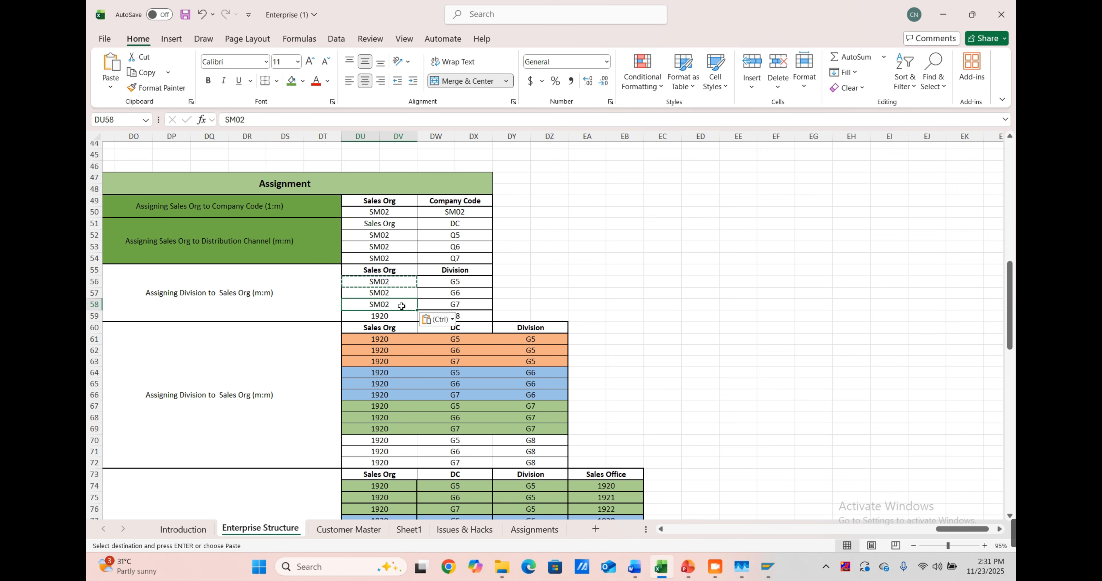
Step: Copy codes Q5, Q6 and Q7 from the distribution channel assignment into the Division cells of the division assignment
left_click(401, 316)
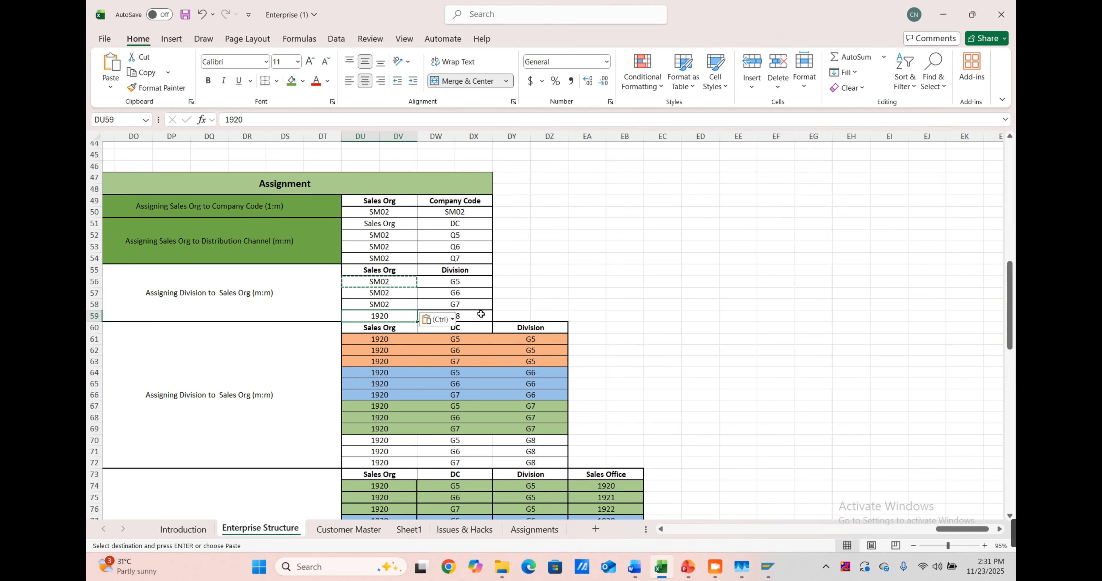
left_click_drag(481, 314, 586, 310)
left_click(581, 251)
left_click_drag(580, 250, 627, 278)
left_click(627, 277)
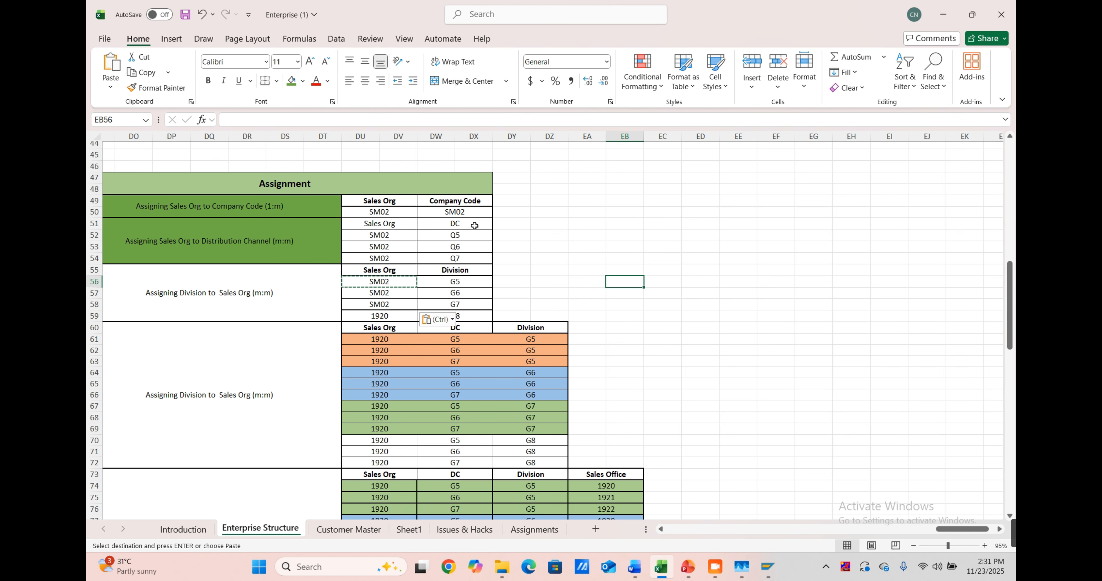
left_click(456, 238)
left_click_drag(456, 238, 430, 303)
key("ctrl+c")
left_click(437, 282)
left_click(553, 270)
left_click(430, 282)
key("ctrl+v")
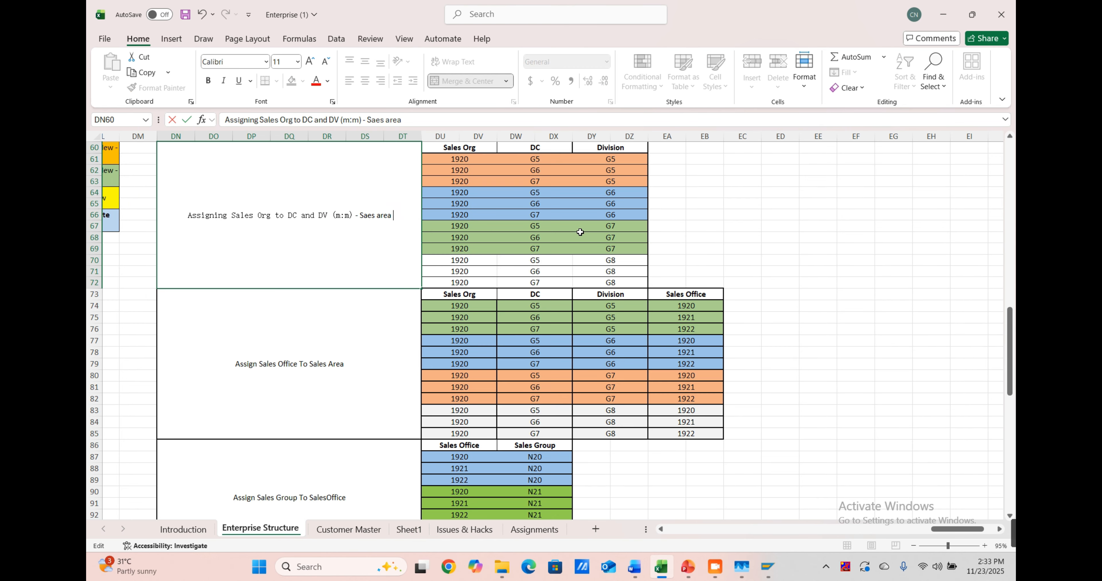
Step: Finish editing the label "Assigning Sales Org to DC and DV (m:m) - Saes area" and look over the remaining assignment tables
scroll(580, 233, "up", 3)
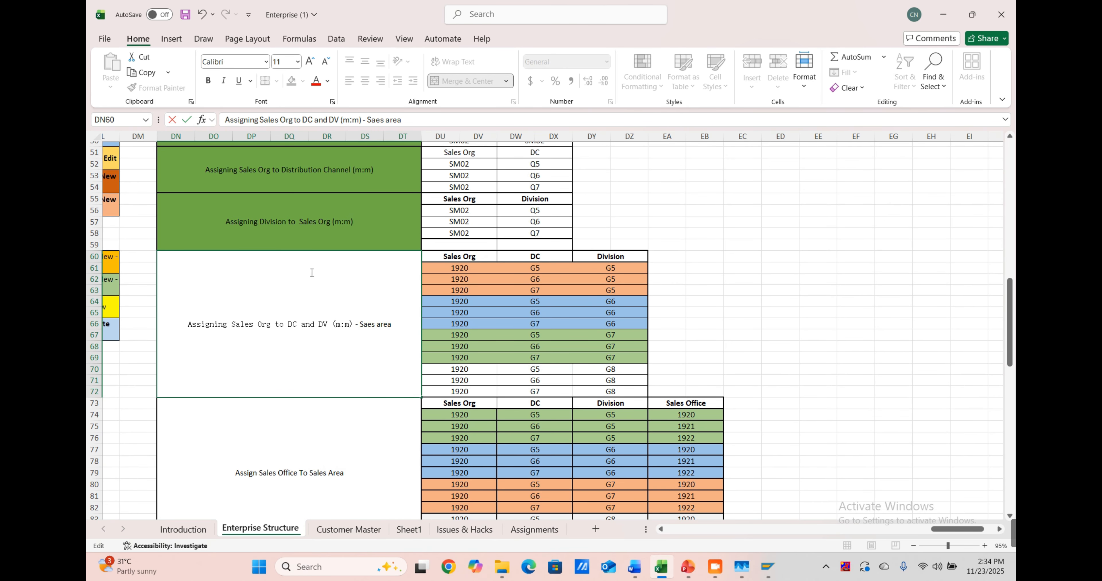
left_click(683, 323)
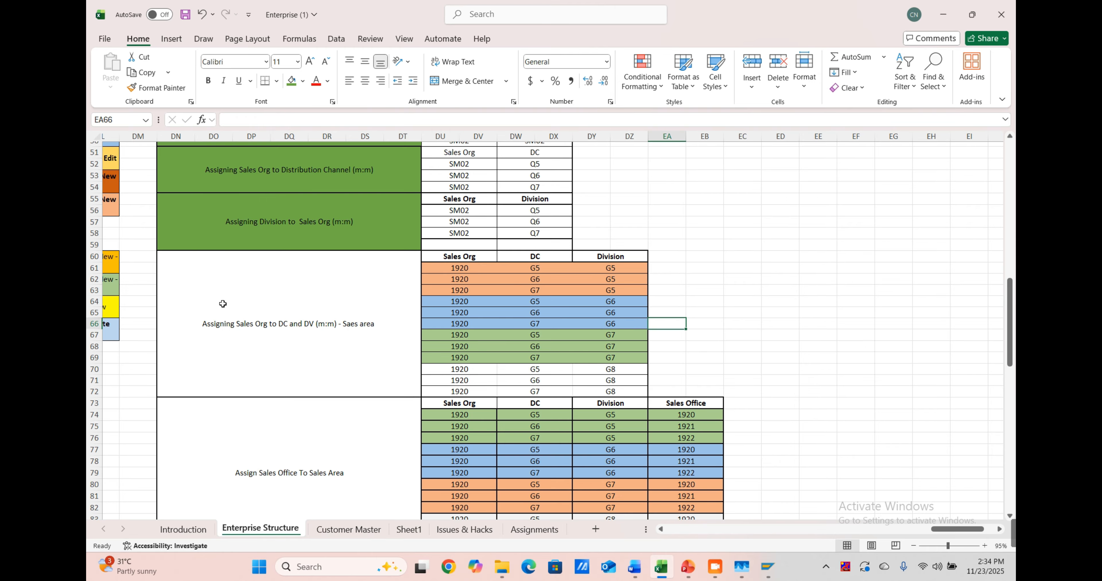
scroll(213, 334, "down", 1)
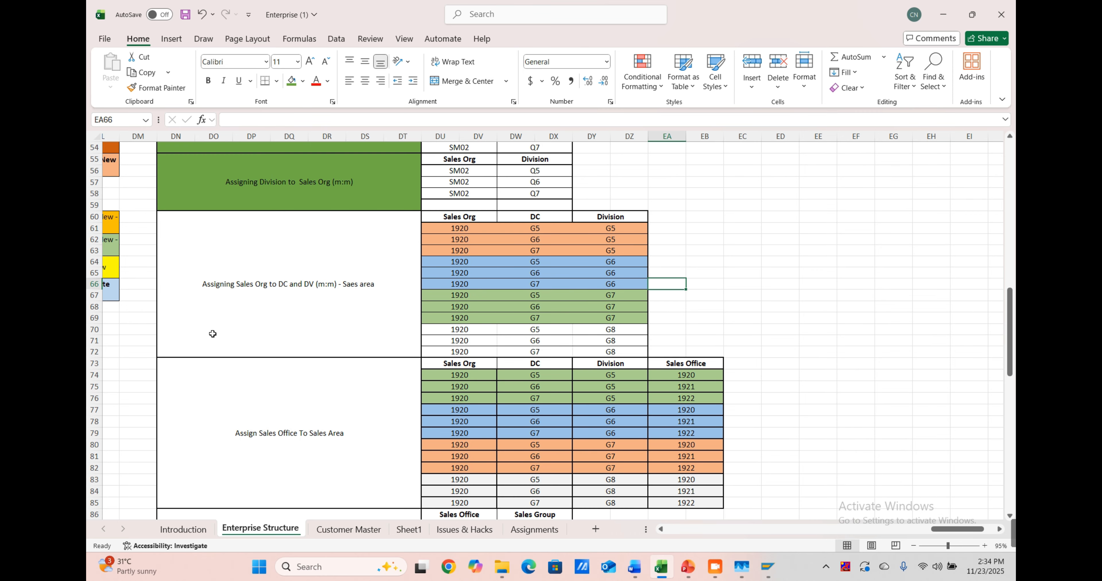
scroll(213, 333, "down", 10)
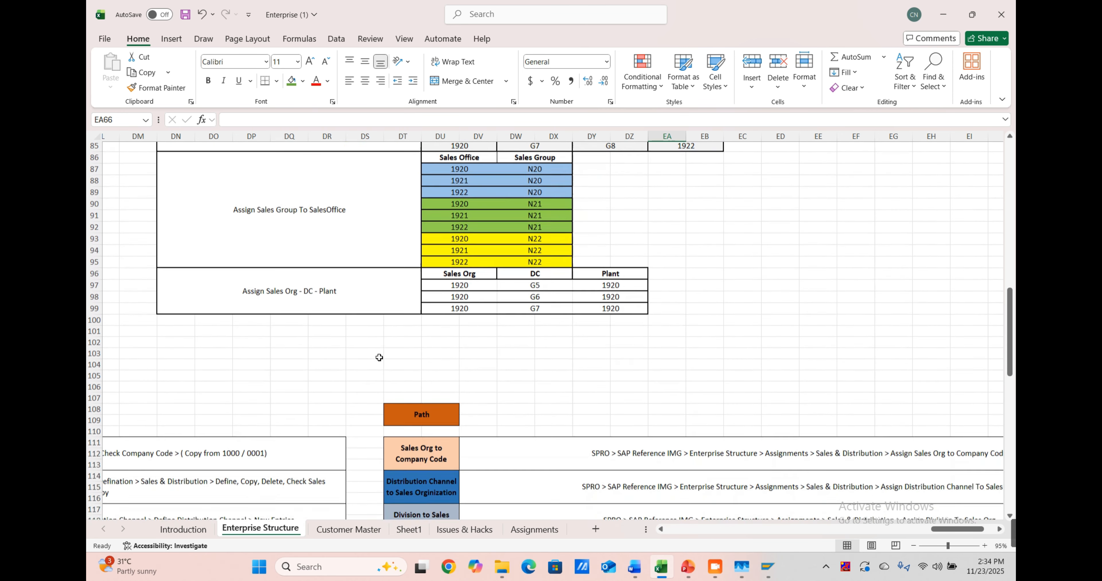
Step: Switch back to SAP, open Set up sales area under the Sales and Distribution assignments and start new entries
left_click(953, 7)
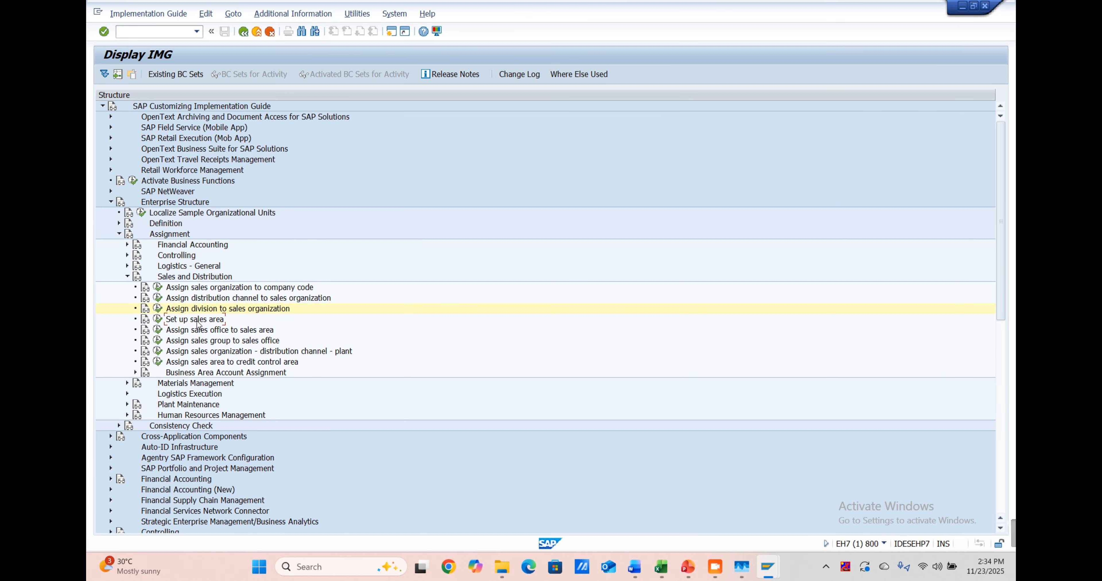
left_click(158, 318)
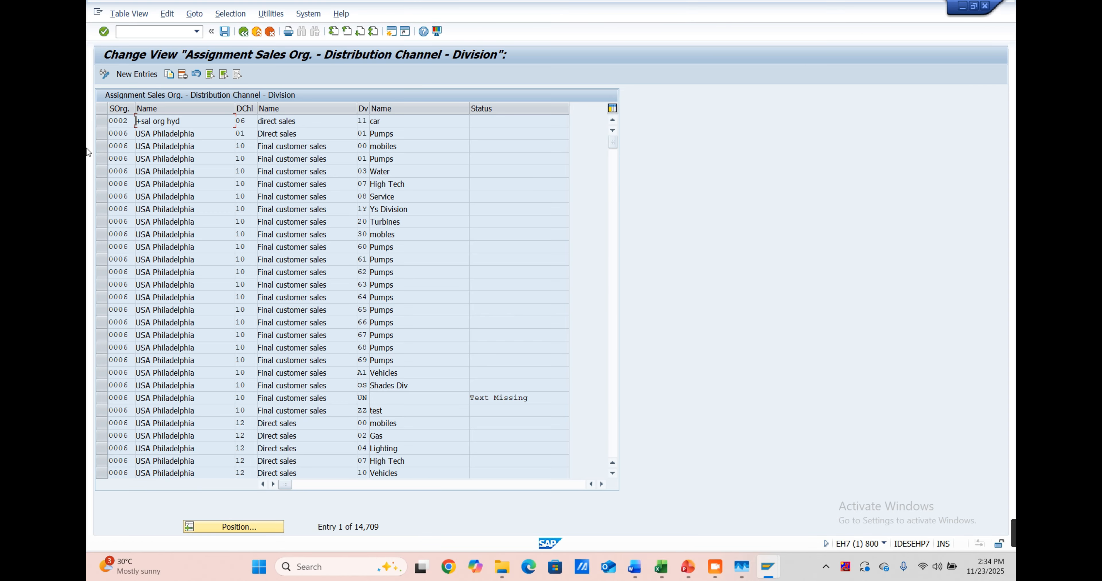
left_click(131, 77)
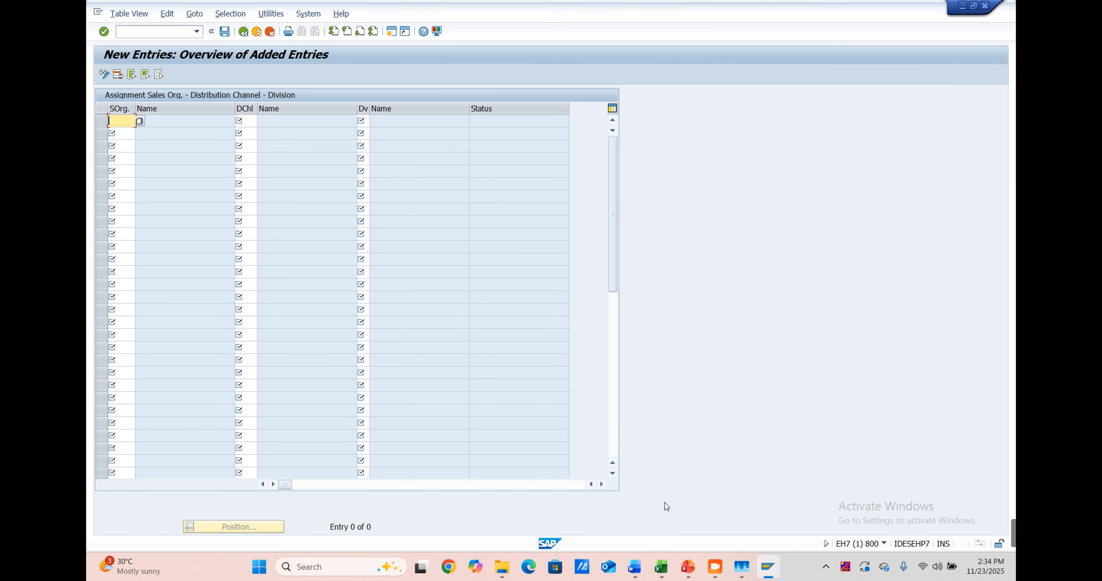
Step: Look up the sales organization, distribution channel and division codes in the Excel organization structure table and return to SAP
left_click(660, 567)
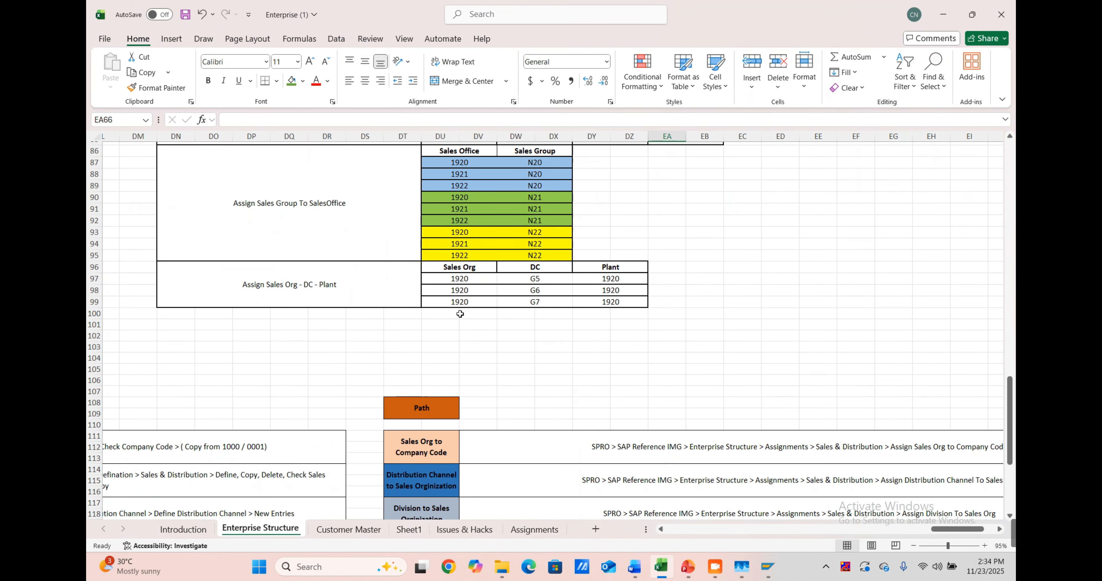
scroll(460, 315, "up", 15)
scroll(441, 292, "left", 7)
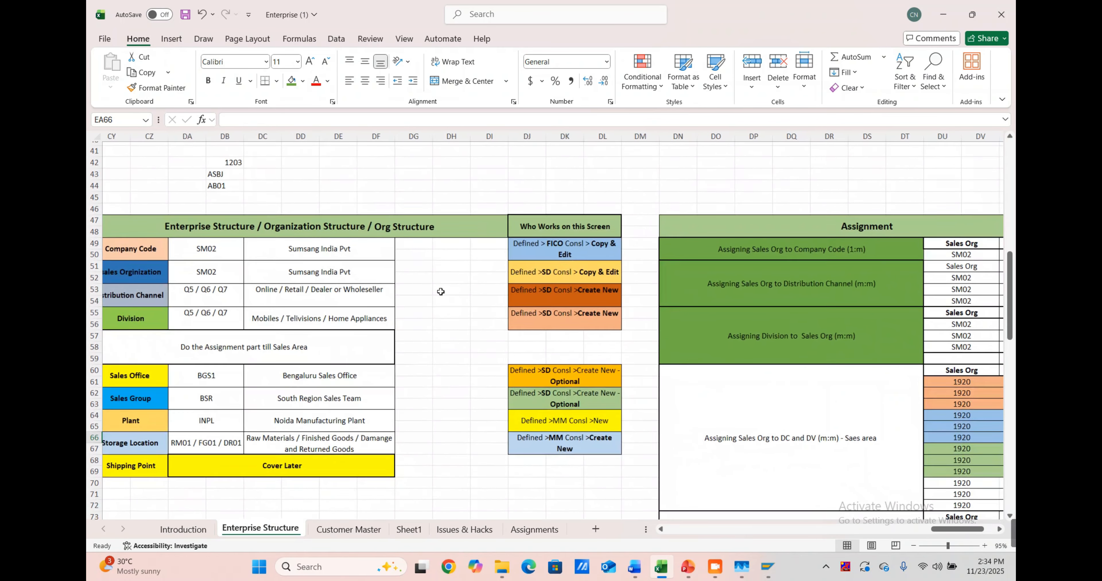
left_click(194, 309)
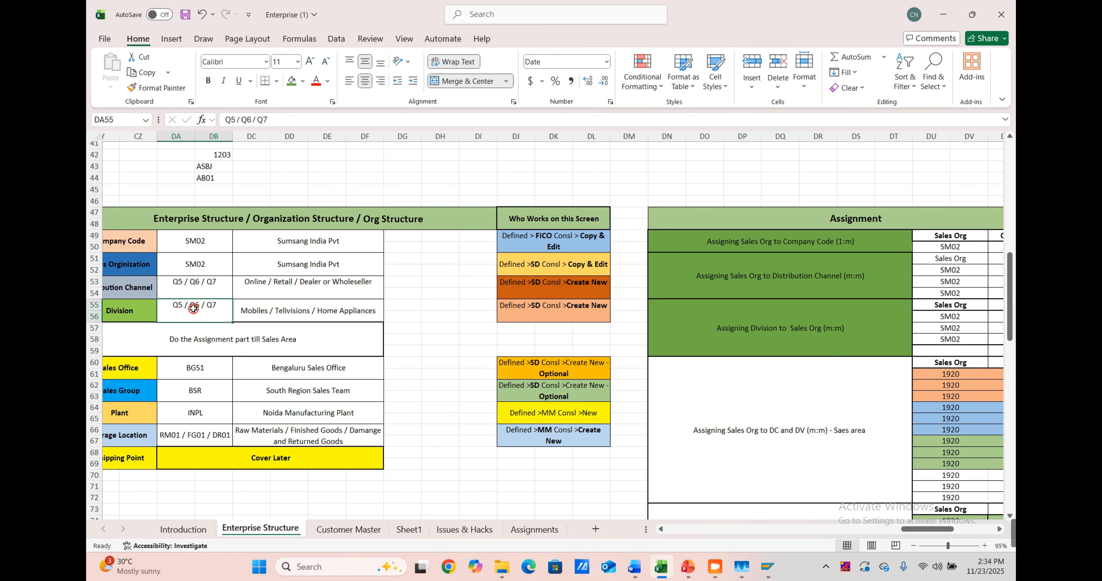
left_click(219, 258)
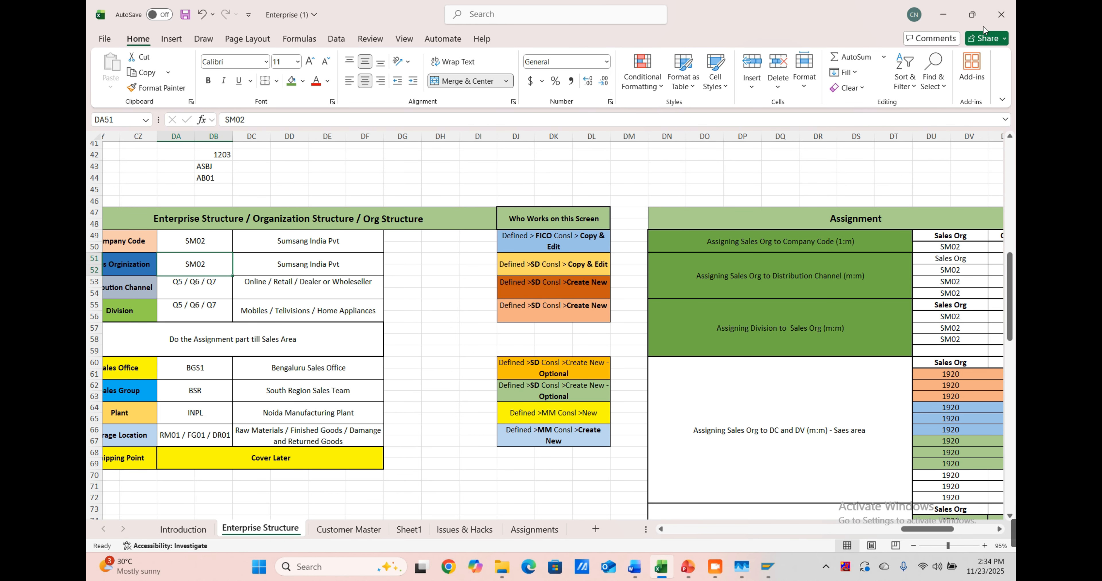
left_click(943, 6)
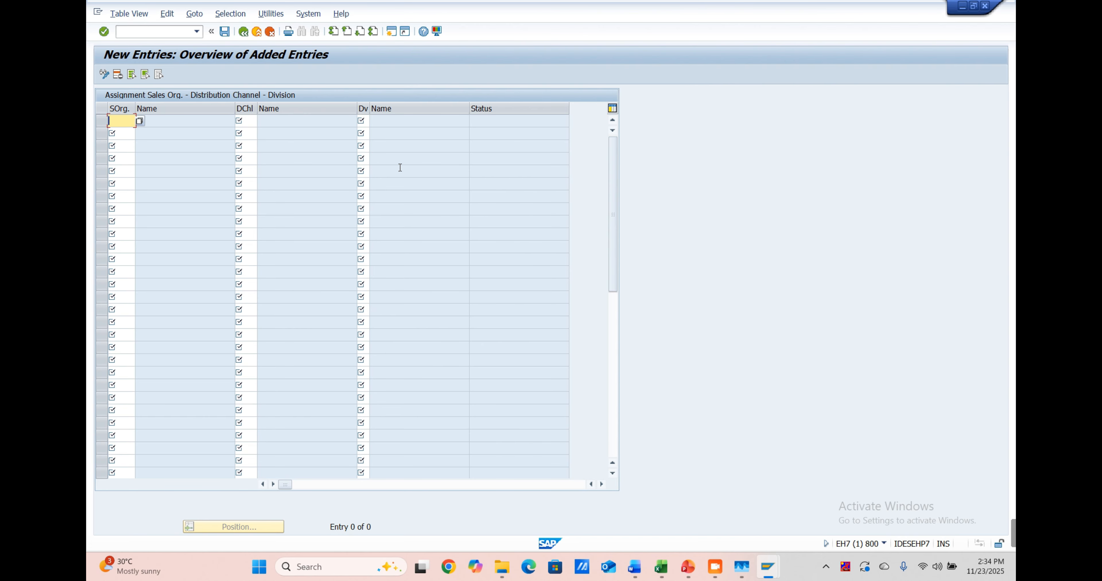
Step: Enter a sales area row combining sales organization SM02, distribution channel Q5 and division Q5
type("sm02")
key("Tab")
type("q5")
key("Tab")
type("q5")
key("Tab")
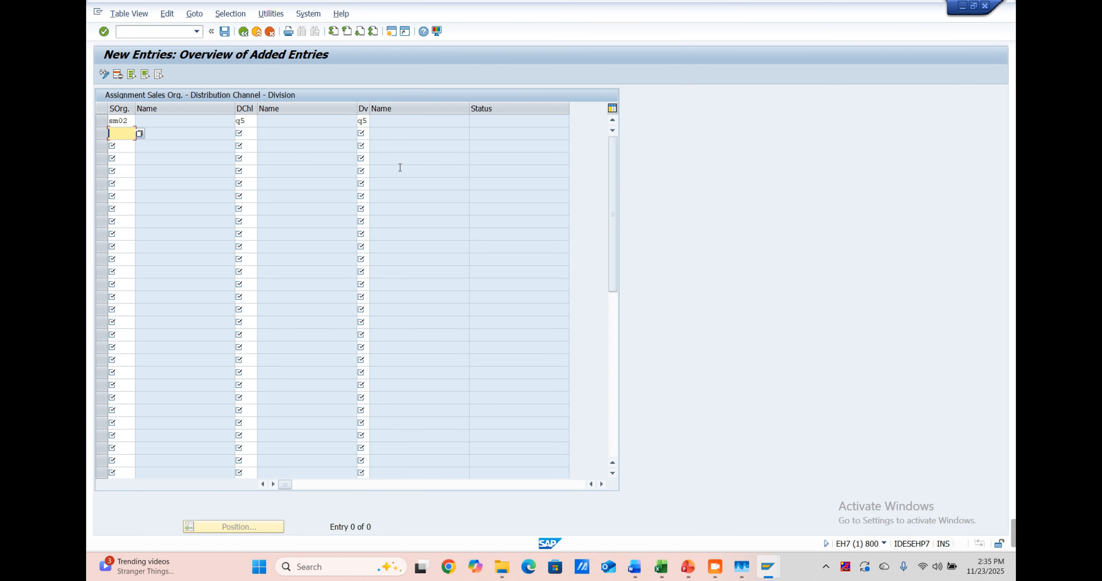
Step: Add SM02 sales area rows for distribution channels Q6 and Q7, both with division Q5, and validate the entries
type("sm02")
key("Tab")
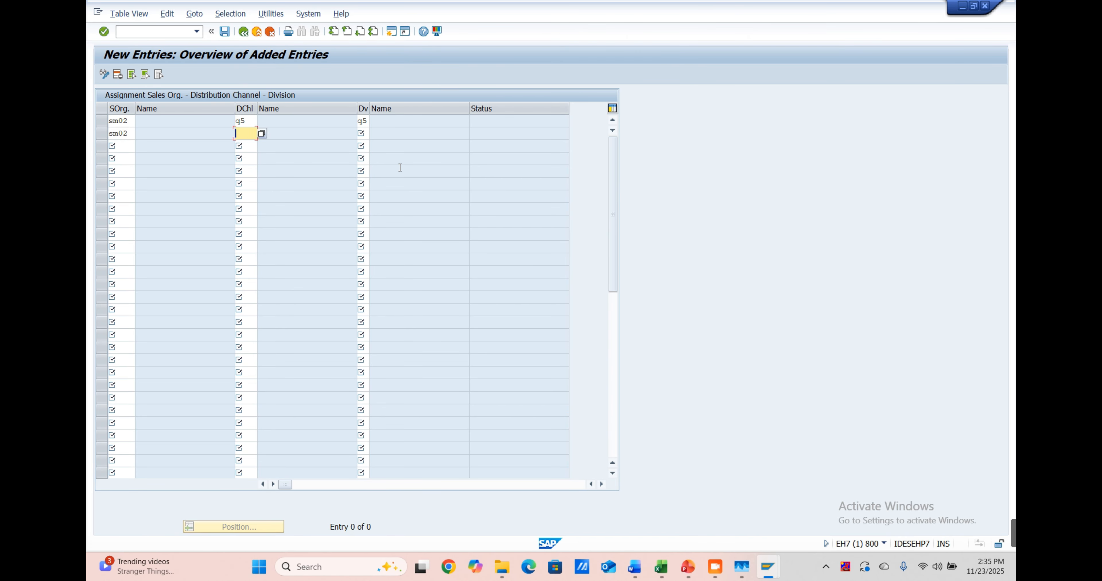
type("q6")
key("Tab")
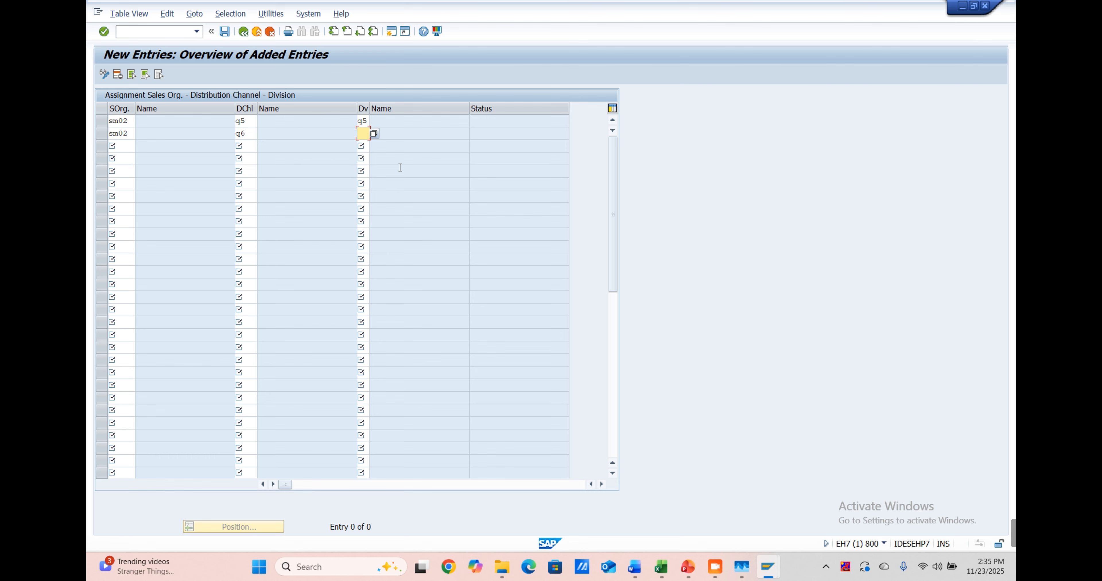
key("Tab")
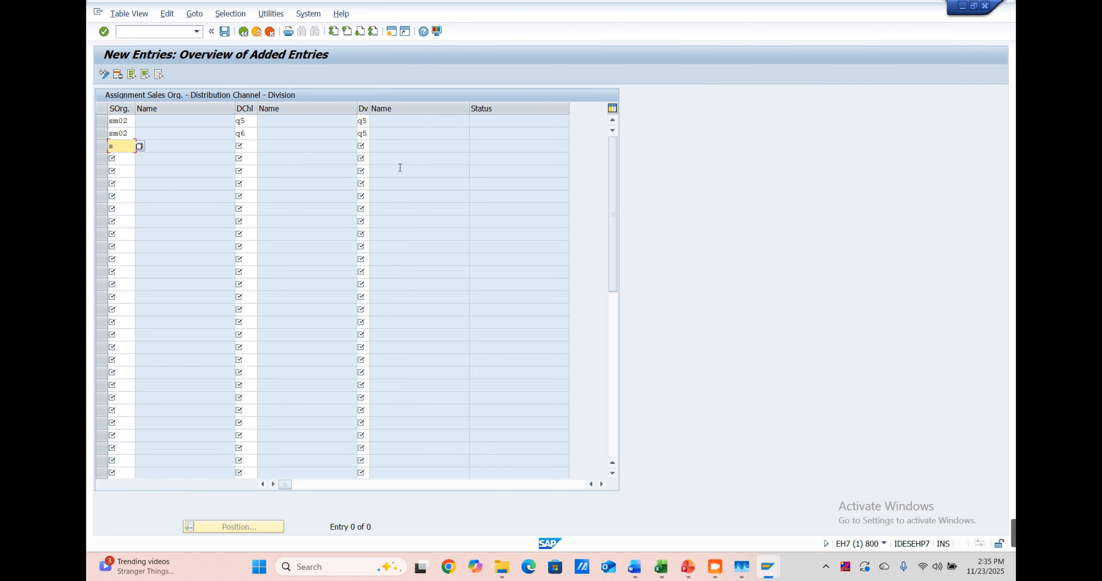
key("Tab")
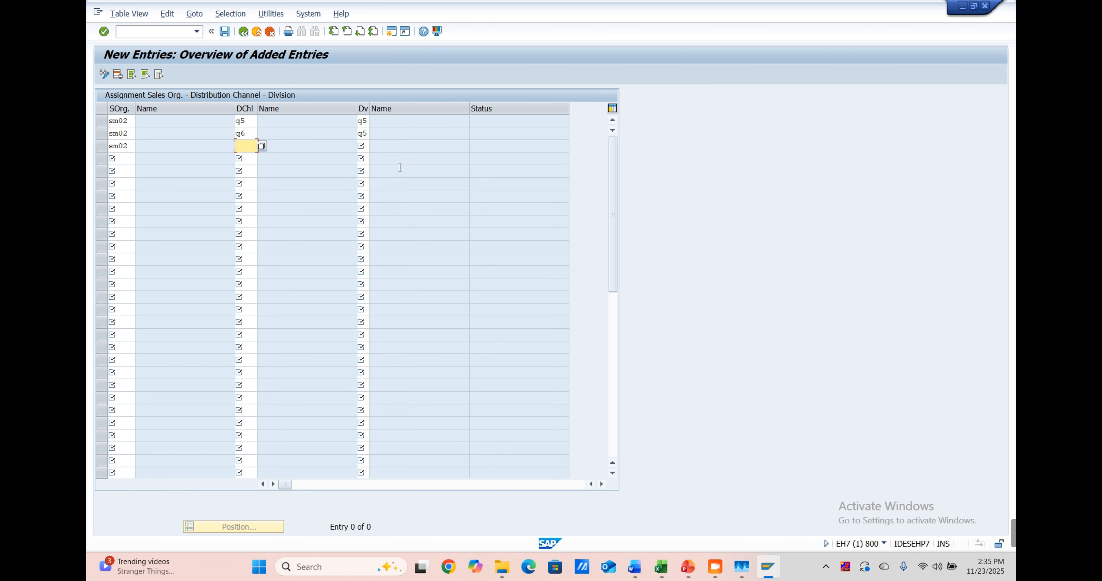
type("q7")
key("Tab")
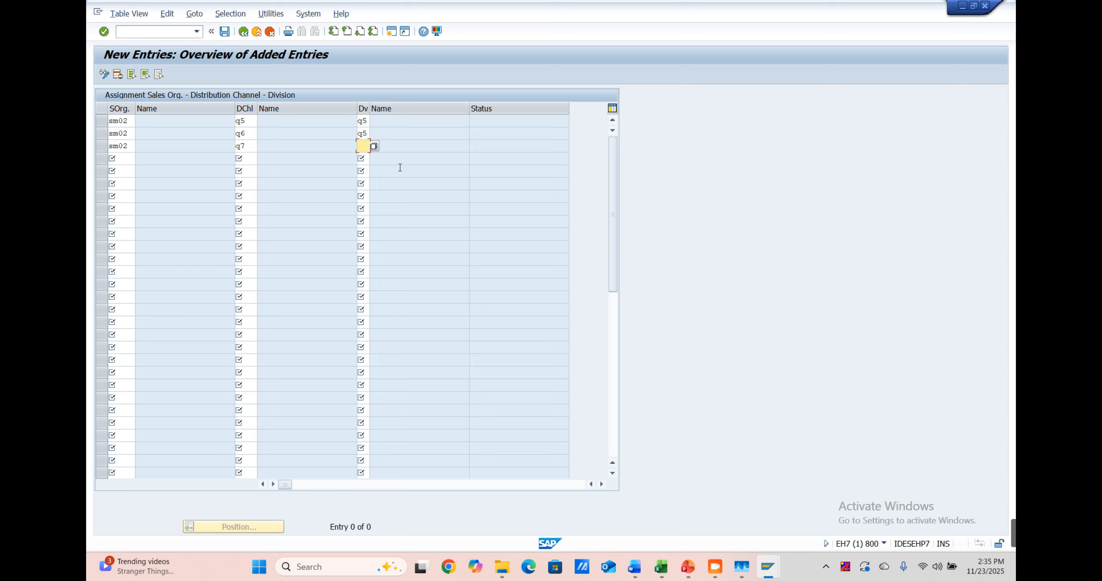
type("q5")
key("Return")
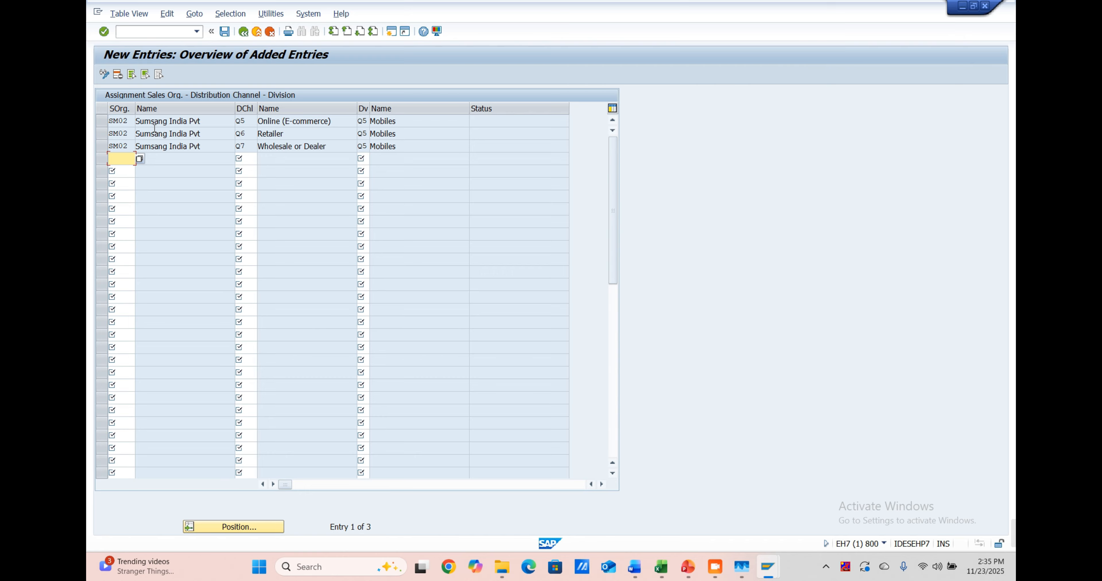
Step: Enter a sales area row with sales organization SM02, distribution channel Q5 and division Q6, and start another row for SM02
type("sm02")
key("Tab")
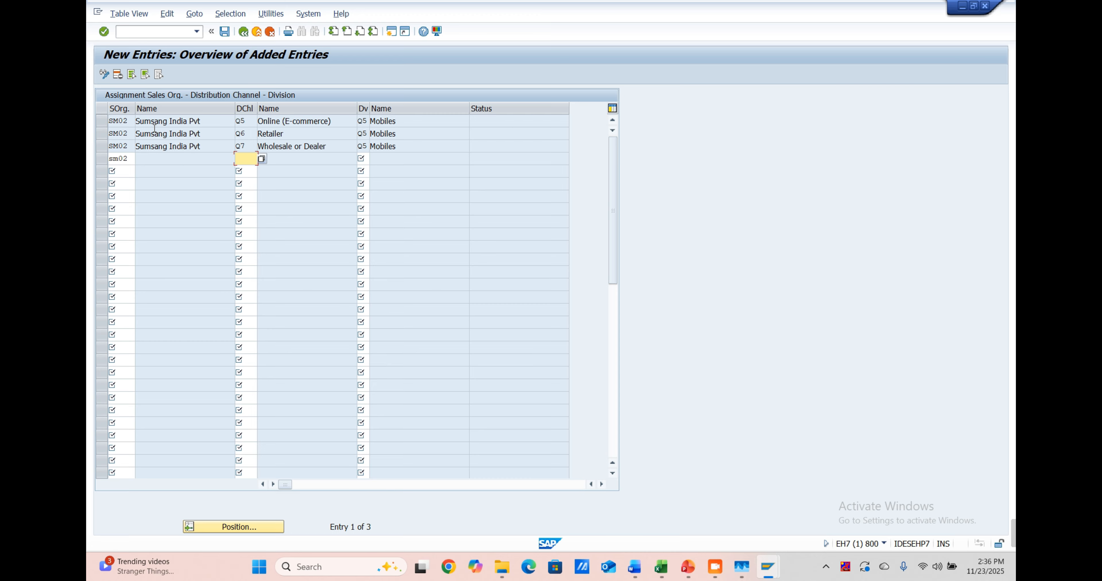
type("q5")
key("Tab")
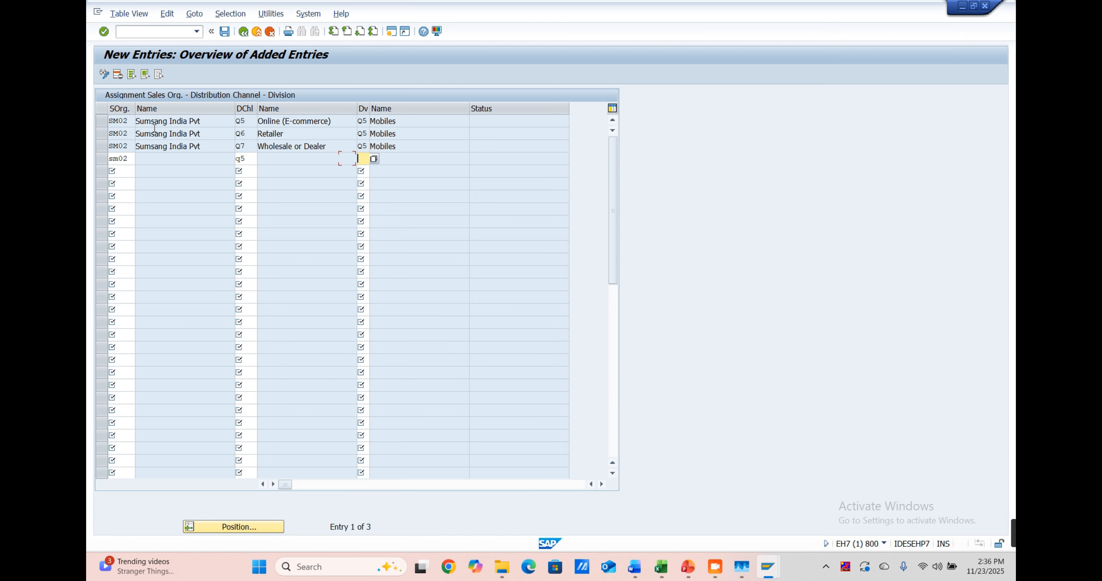
key("Tab")
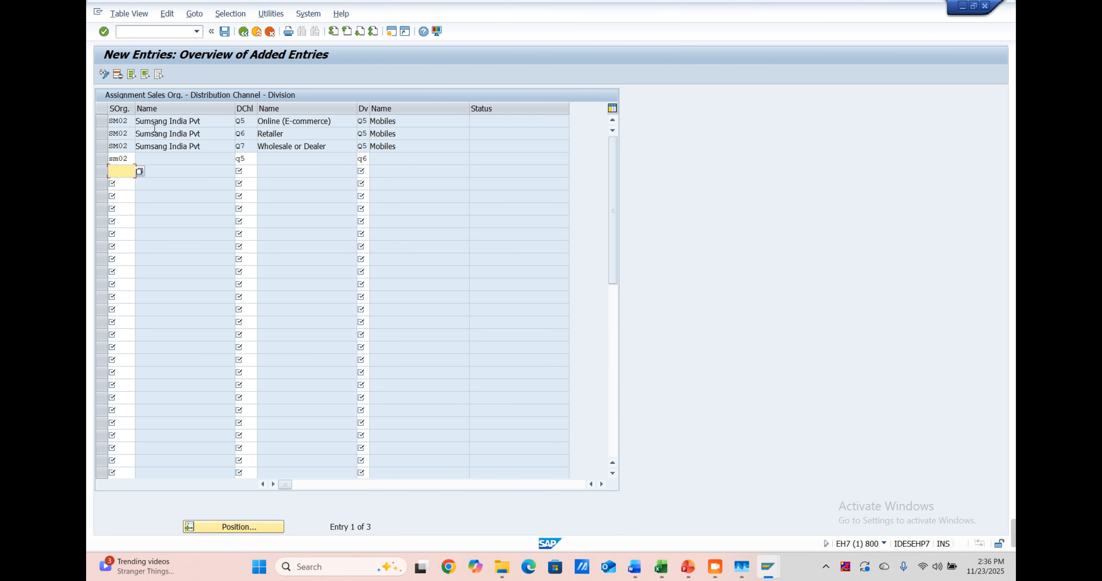
type("sm02")
key("Tab")
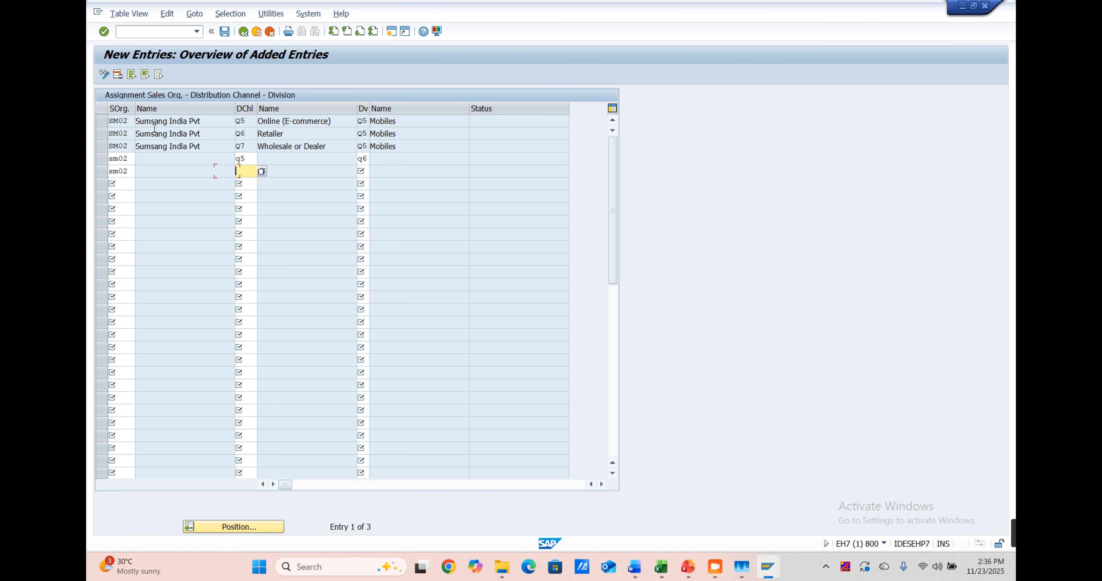
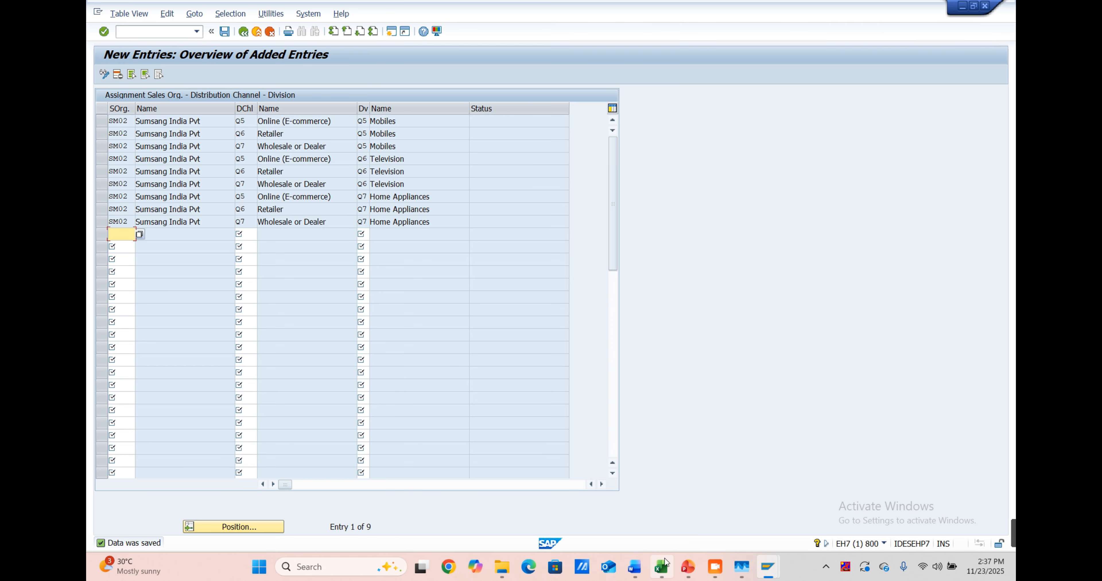
Step: Switch to the Excel plan and set the sales organization in the first row of the sales area assignment to SM02
left_click(662, 566)
scroll(626, 374, "right", 3)
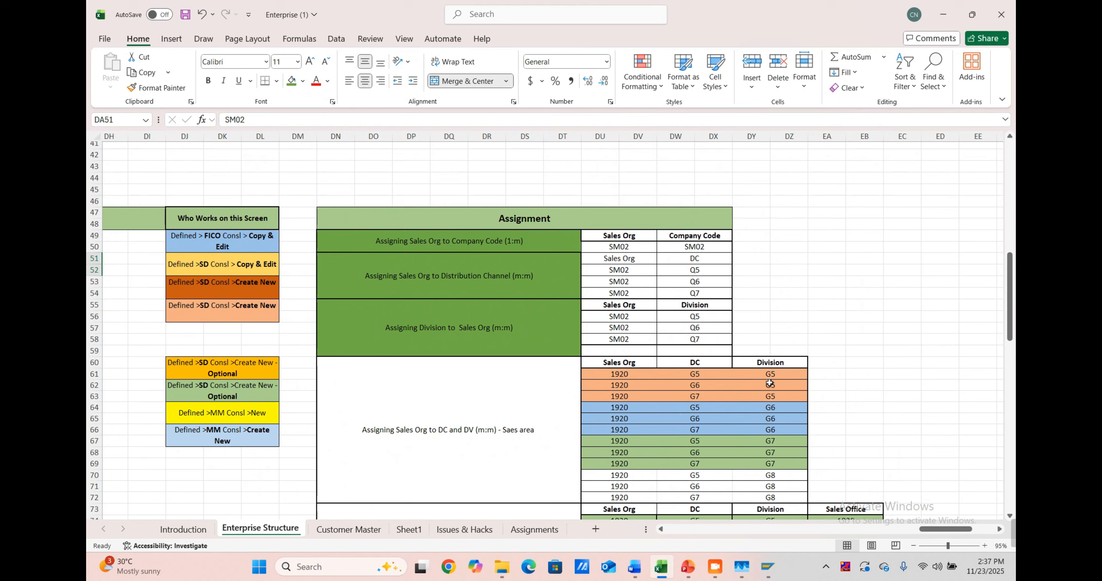
left_click(626, 373)
type("sm02")
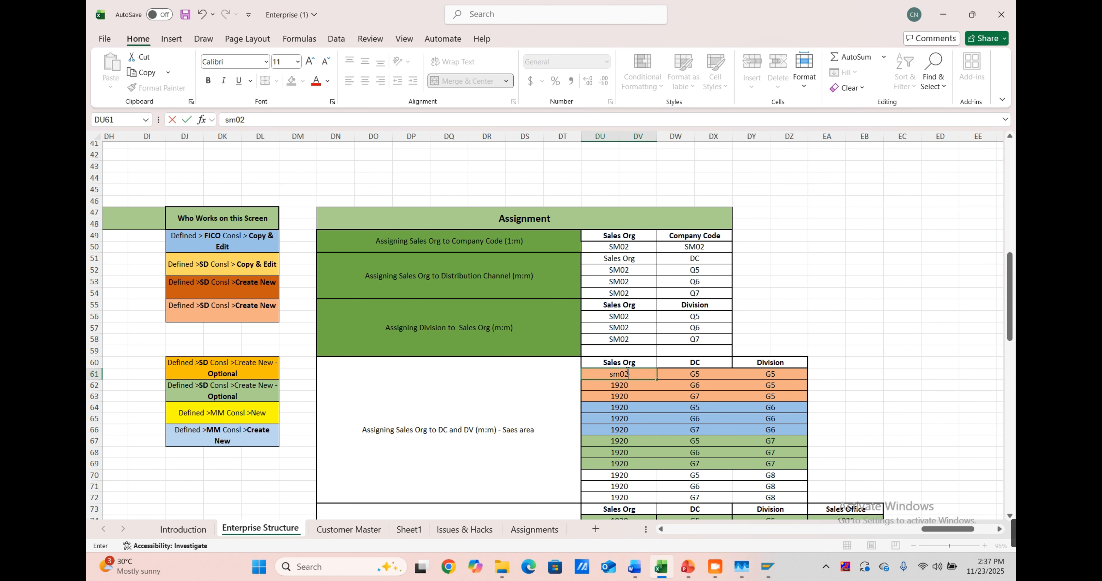
key("ctrl+Return")
double_click(626, 372)
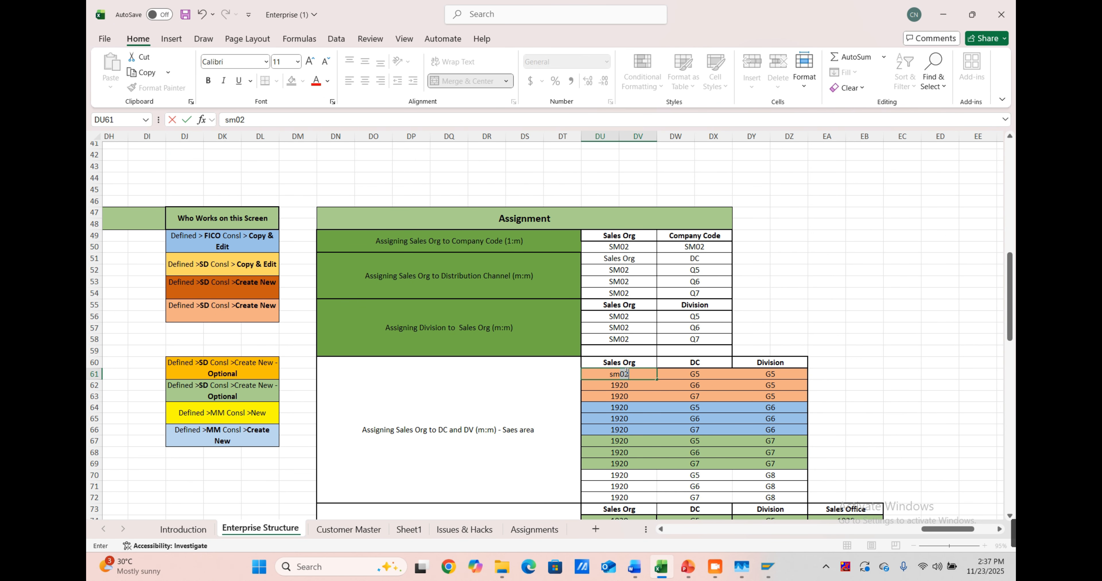
key("BackSpace")
key("BackSpace")
key("BackSpace")
key("BackSpace")
type("SM")
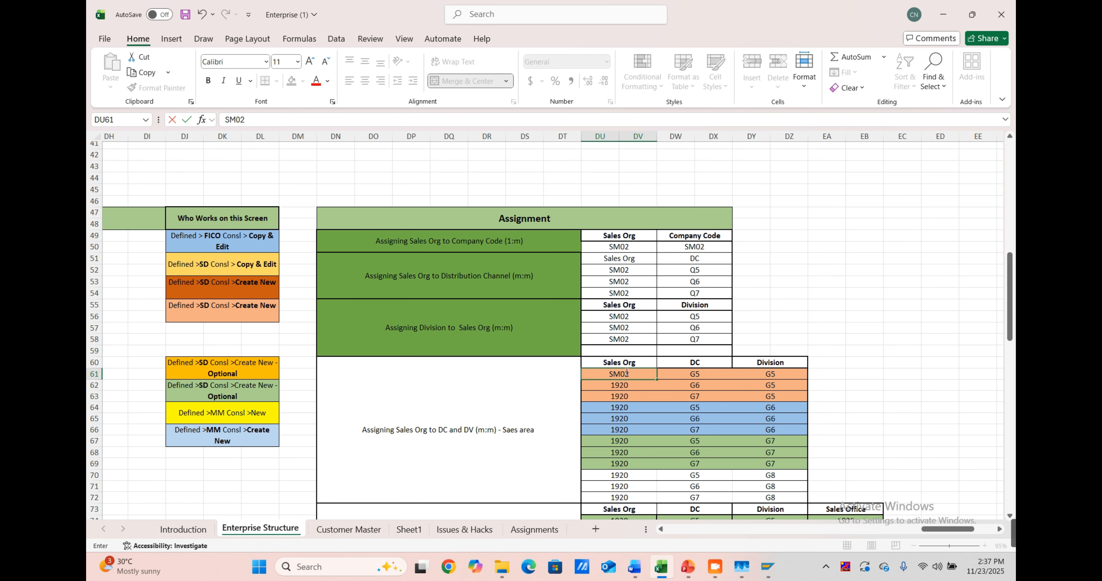
Step: Copy the codes Q5, Q6 and Q7 from the division assignment into the DC column of the first three sales area rows
left_click(702, 374)
left_click_drag(694, 317, 701, 343)
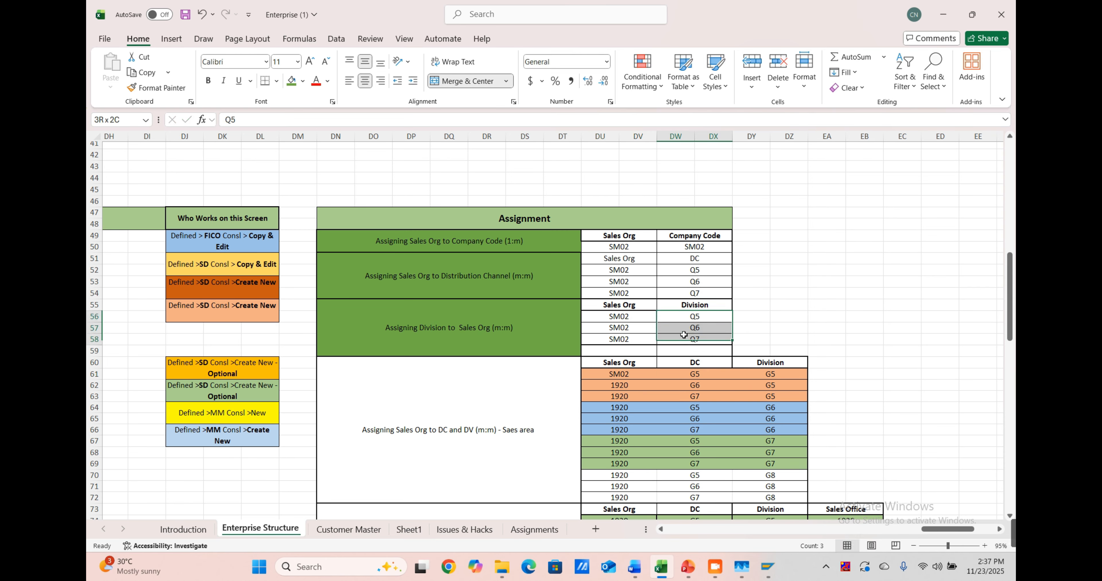
key("ctrl+c")
left_click(693, 378)
key("ctrl+v")
Step: Set the division of the first three sales area rows, 61 to 63, to Q5
left_click(766, 374)
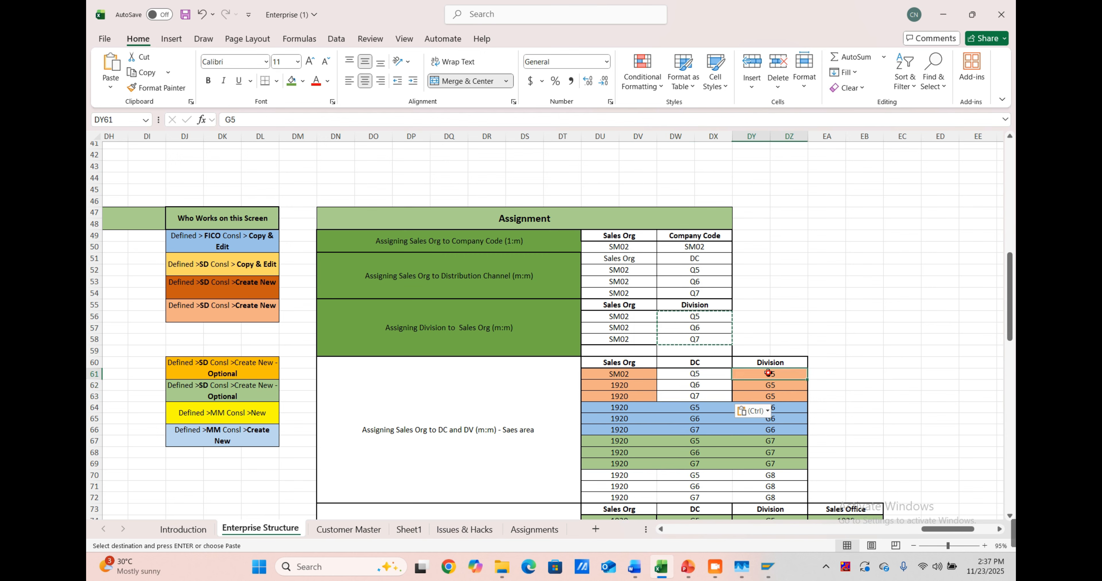
type("Q5")
key("Return")
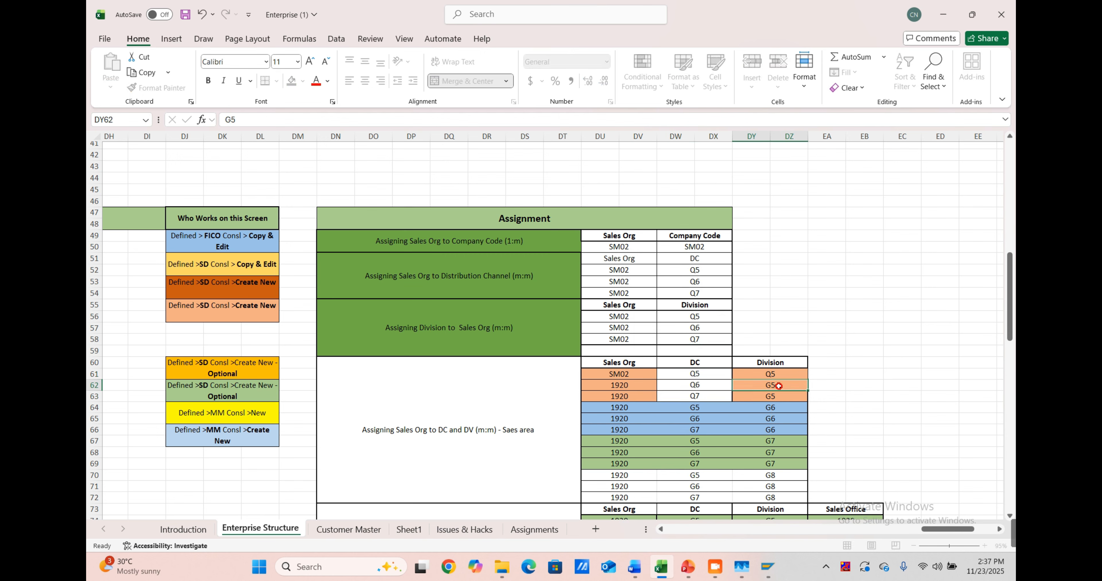
left_click(770, 374)
key("ctrl+c")
left_click(785, 386)
key("ctrl+v")
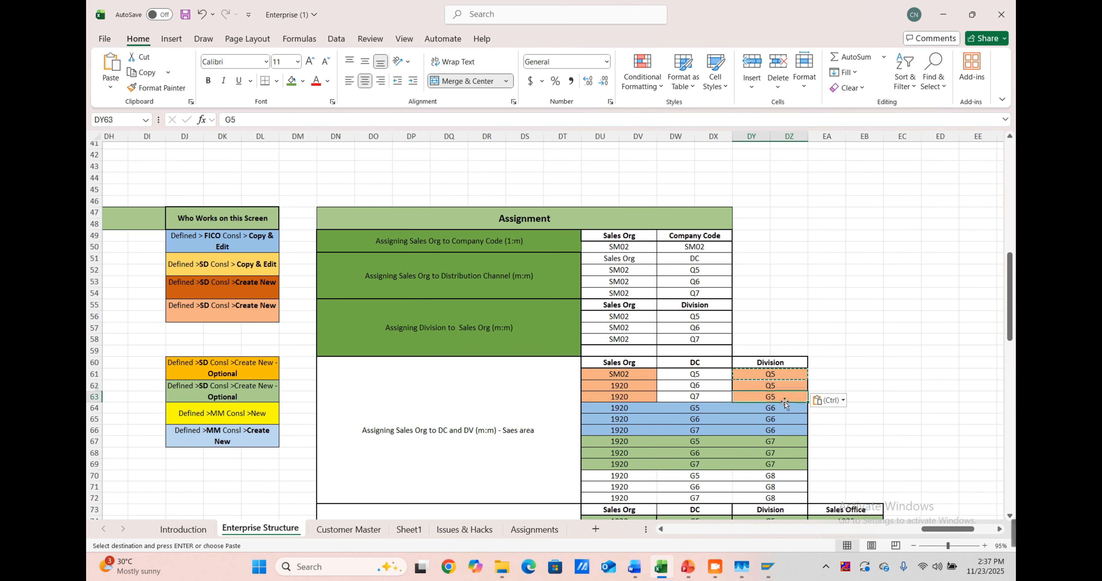
left_click(785, 397)
key("ctrl+v")
left_click(855, 363)
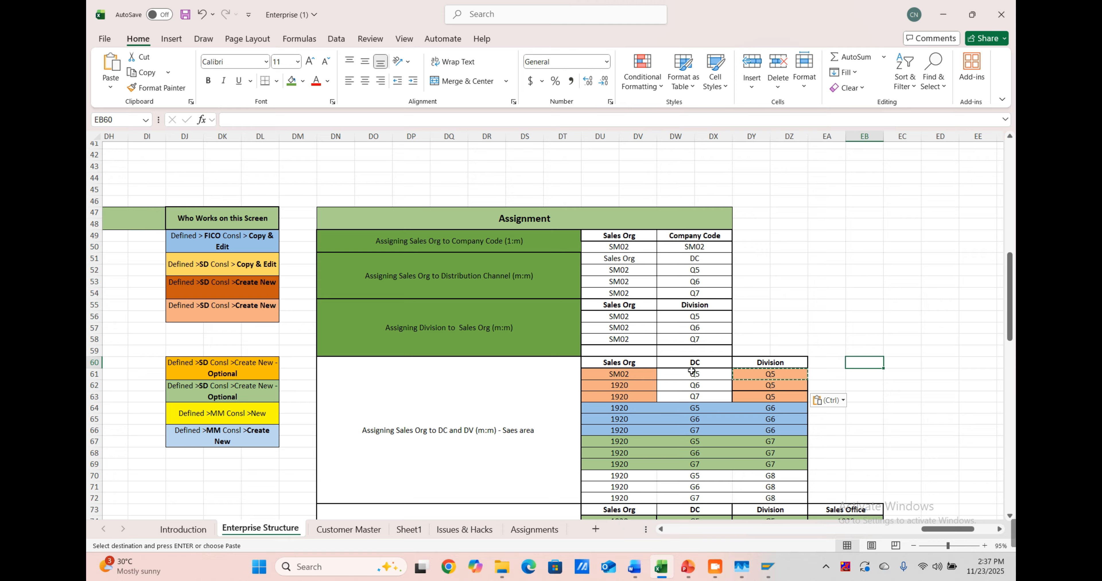
Step: Copy the sales organization SM02 from the first sales area row into rows 62 and 63
left_click(608, 373)
key("ctrl+c")
left_click(614, 387)
key("ctrl+v")
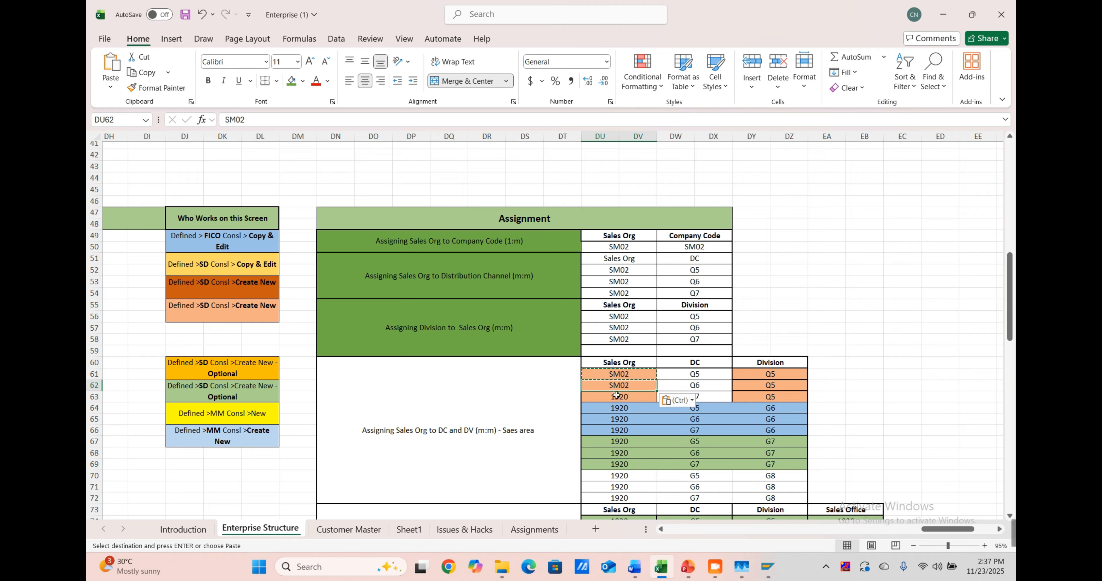
left_click(632, 396)
key("ctrl+v")
left_click_drag(639, 375, 720, 396)
key("ctrl+c")
left_click(596, 414)
key("ctrl+v")
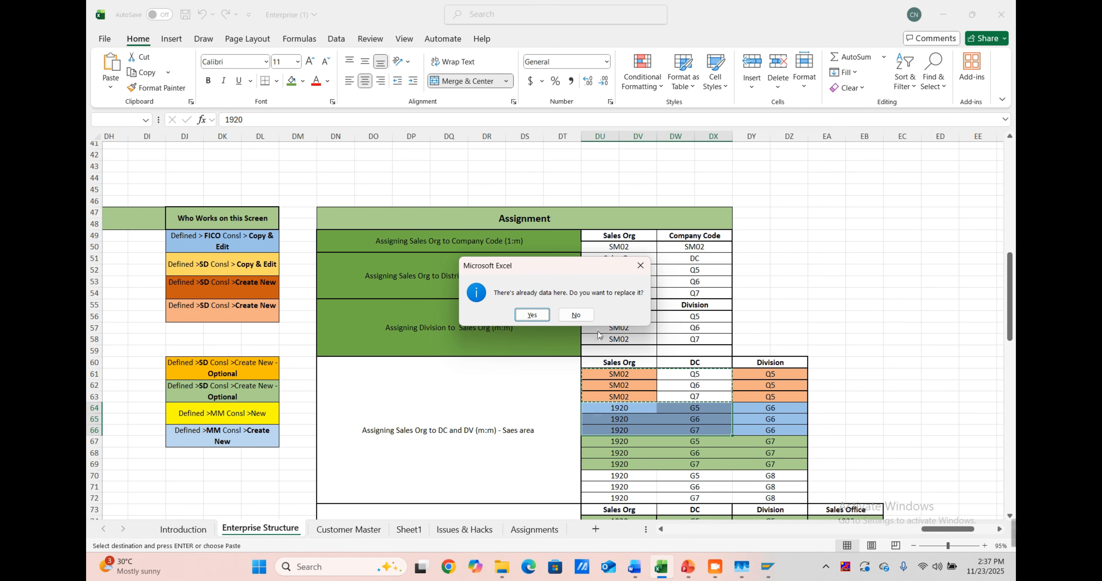
key("Escape")
key("ctrl+v")
key("Escape")
left_click(612, 372)
left_click_drag(611, 370, 648, 396)
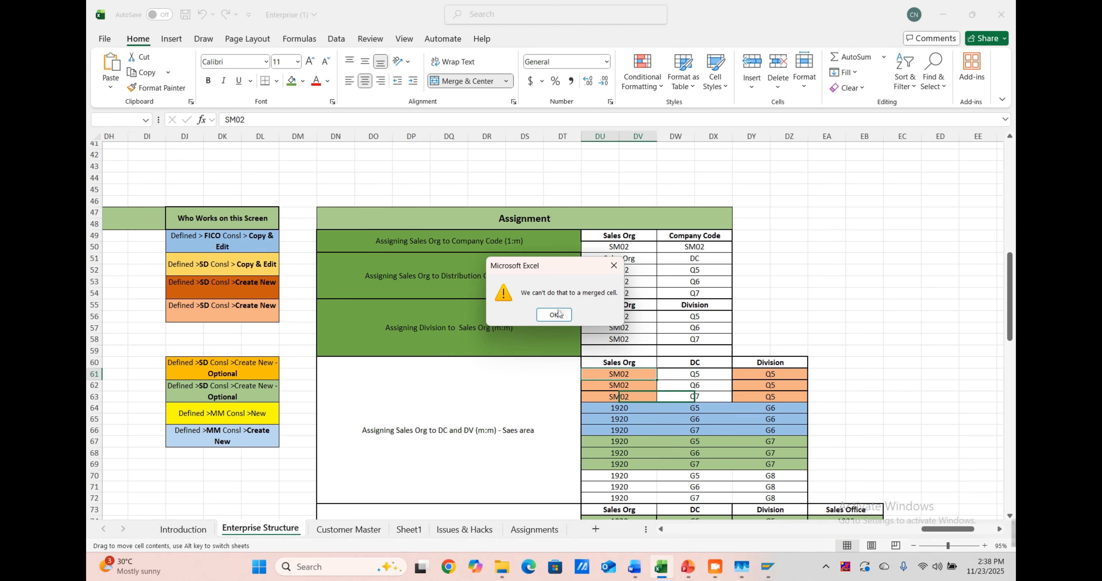
left_click(557, 315)
Step: Copy the three SM02 sales organization cells into sales area rows 64 to 66 and 67 to 69
left_click_drag(593, 373, 605, 397)
key("ctrl+c")
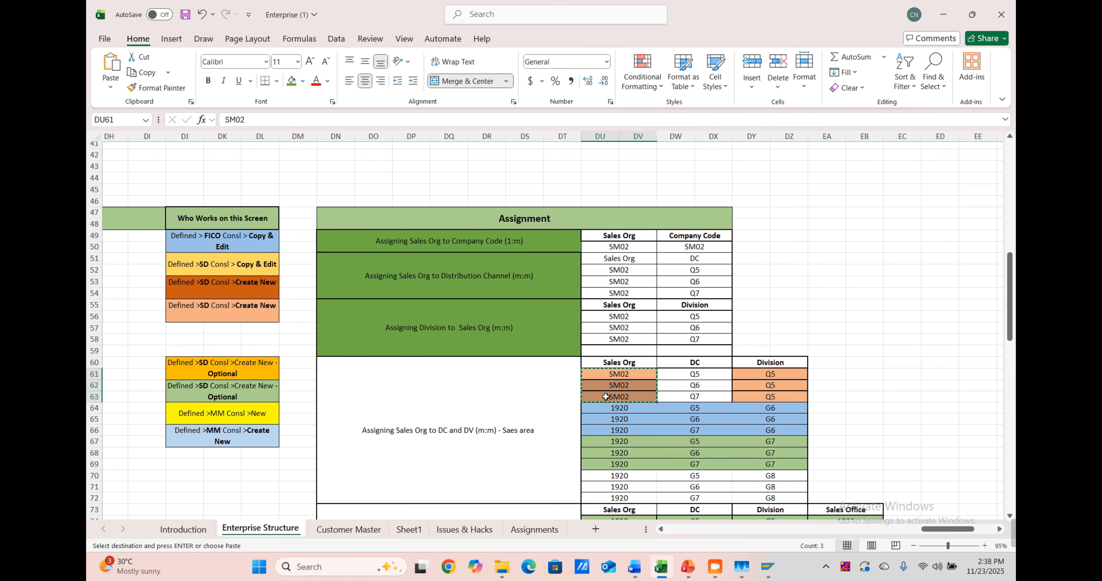
left_click(607, 409)
key("ctrl+v")
left_click(608, 441)
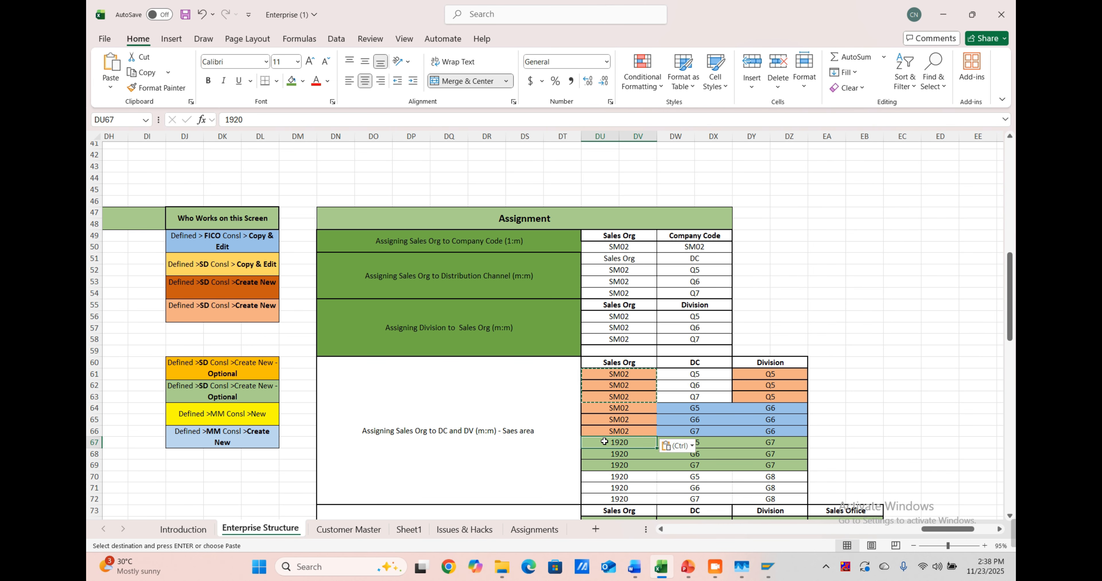
key("ctrl+v")
Step: Clear the sales organization in row 70 and apply blank-cell formatting to leftover rows 70 to 72 with Format Painter
left_click_drag(597, 478, 771, 499)
key("BackSpace")
left_click(770, 499)
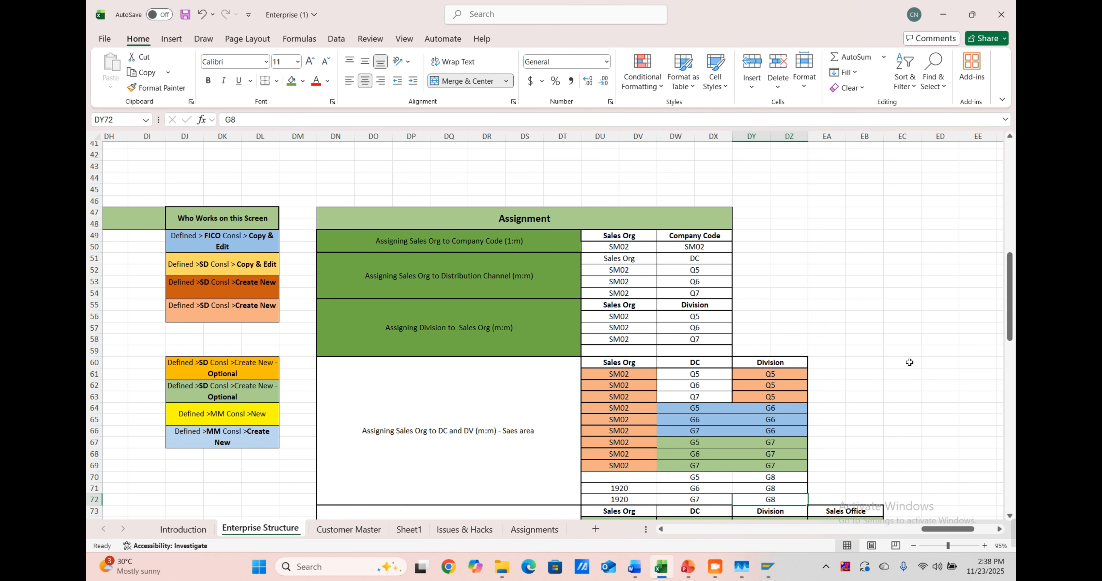
left_click_drag(910, 351, 972, 387)
left_click(141, 87)
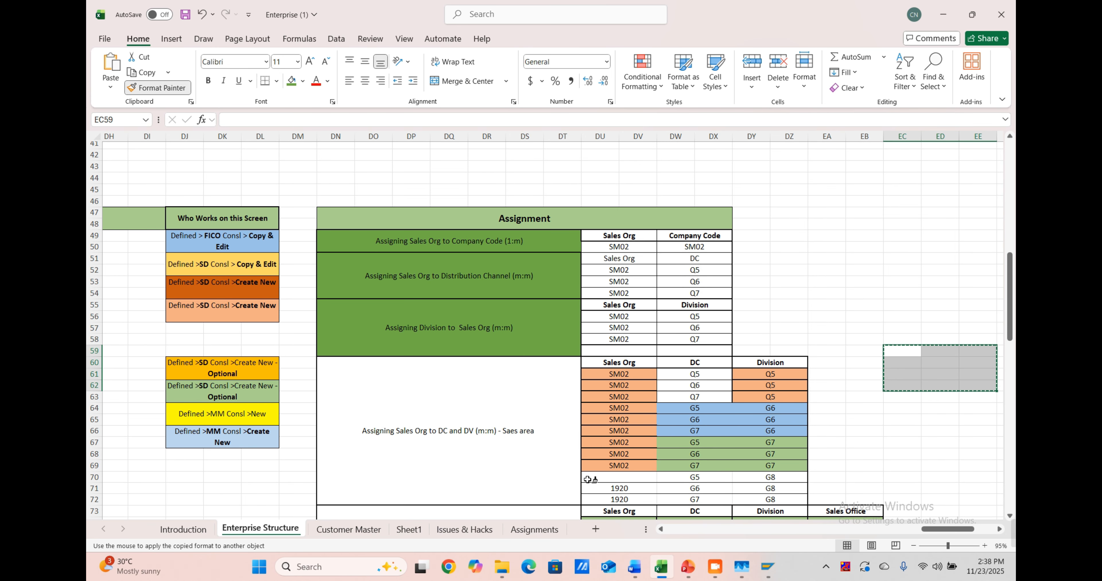
mouse_move(593, 479)
left_mouse_down()
mouse_move(770, 481)
mouse_move(774, 496)
left_mouse_up()
left_click_drag(836, 479, 621, 495)
left_click(772, 485)
Step: Delete the G8 division entries from the leftover sales area rows 70 to 72
left_click(748, 481)
key("BackSpace")
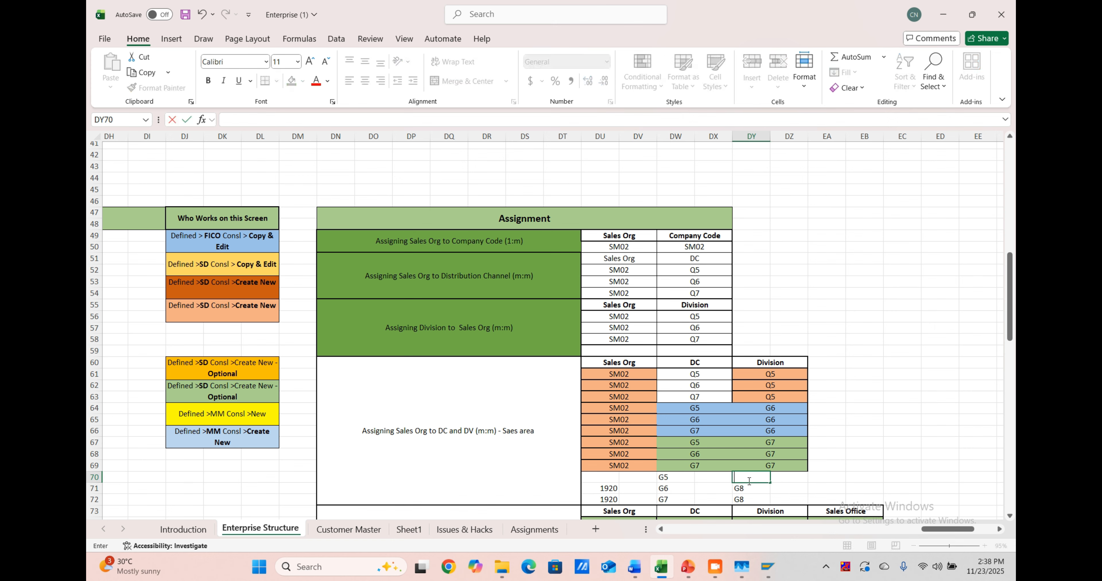
key("Return")
key("BackSpace")
key("Return")
key("BackSpace")
Step: Delete the distribution channel entries G5, G6 and G7 from the leftover rows 70 to 72
key("Left")
key("Left")
key("BackSpace")
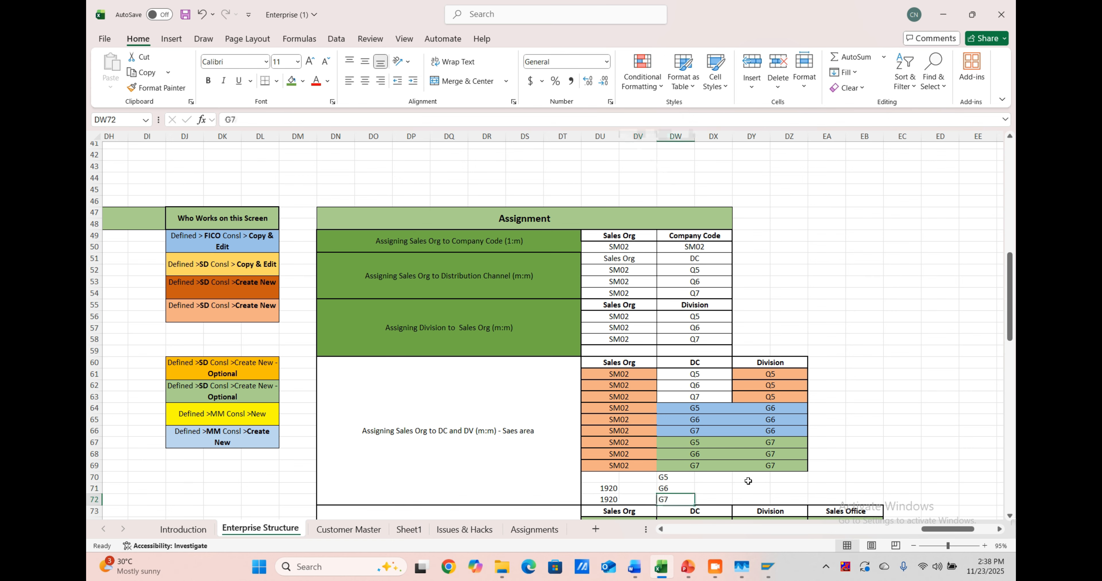
key("Up")
key("BackSpace")
key("Up")
key("BackSpace")
Step: Delete the remaining 1920 sales organization entries from rows 71 and 72
scroll(748, 482, "down", 1)
key("Left")
key("Left")
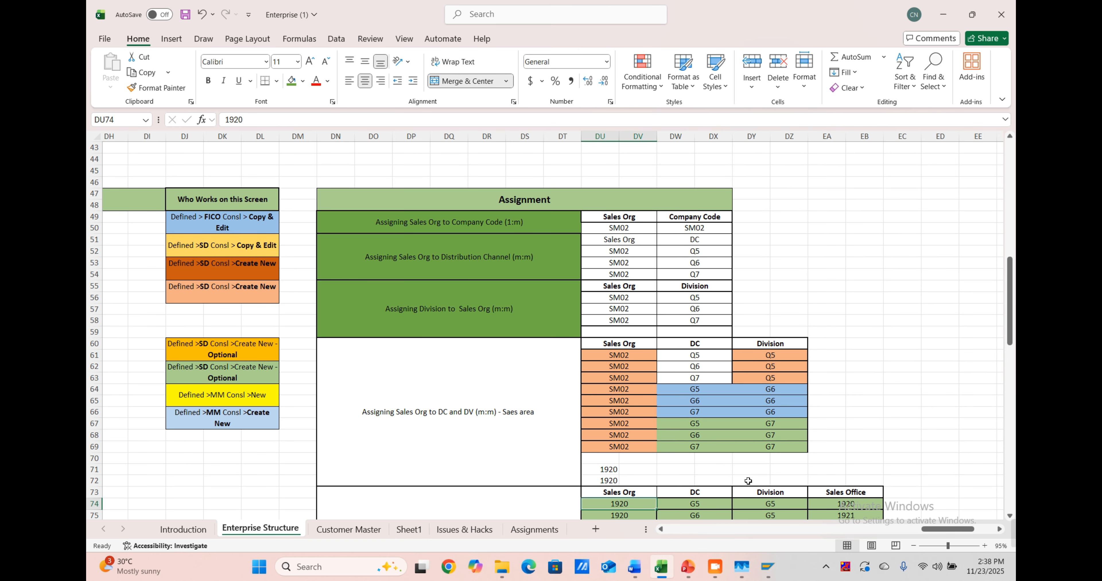
key("Down")
key("Down")
key("BackSpace")
key("Up")
key("BackSpace")
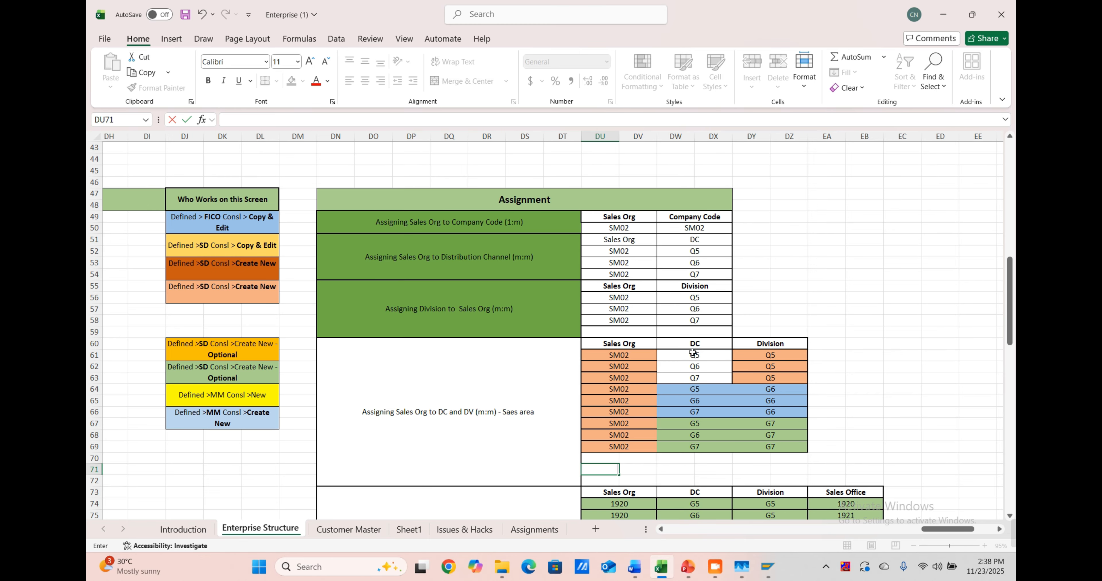
Step: Copy distribution channels Q5, Q6 and Q7 from the first three sales area rows into rows 64 to 66 and 67 to 69
left_click_drag(693, 353, 693, 378)
key("ctrl+c")
left_click(680, 389)
key("ctrl+v")
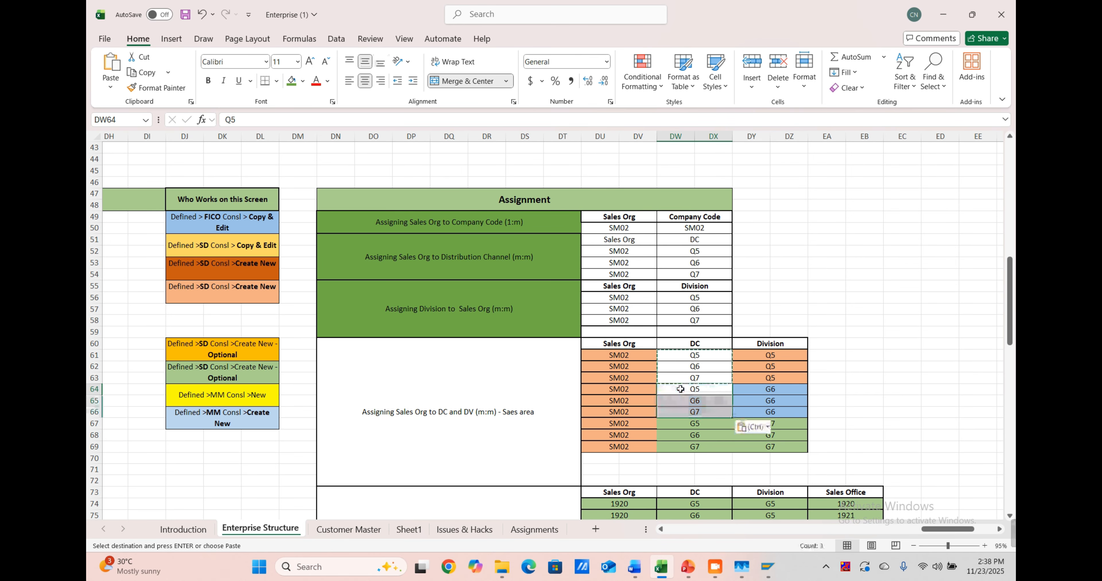
left_click(681, 428)
key("ctrl+v")
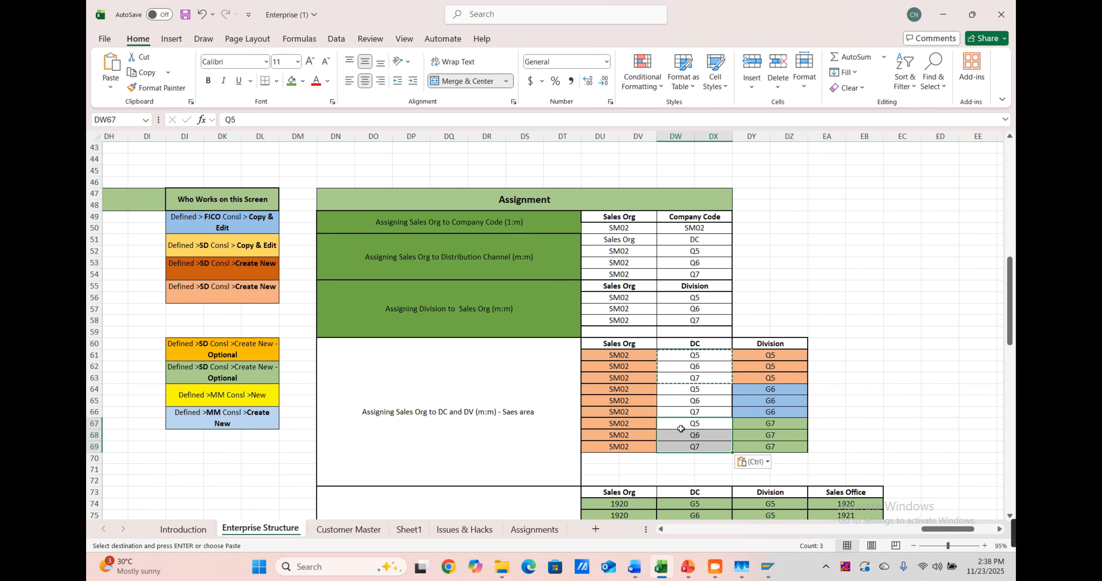
Step: Set the division of sales area rows 64 to 66 to Q6
left_click(779, 355)
left_click(775, 388)
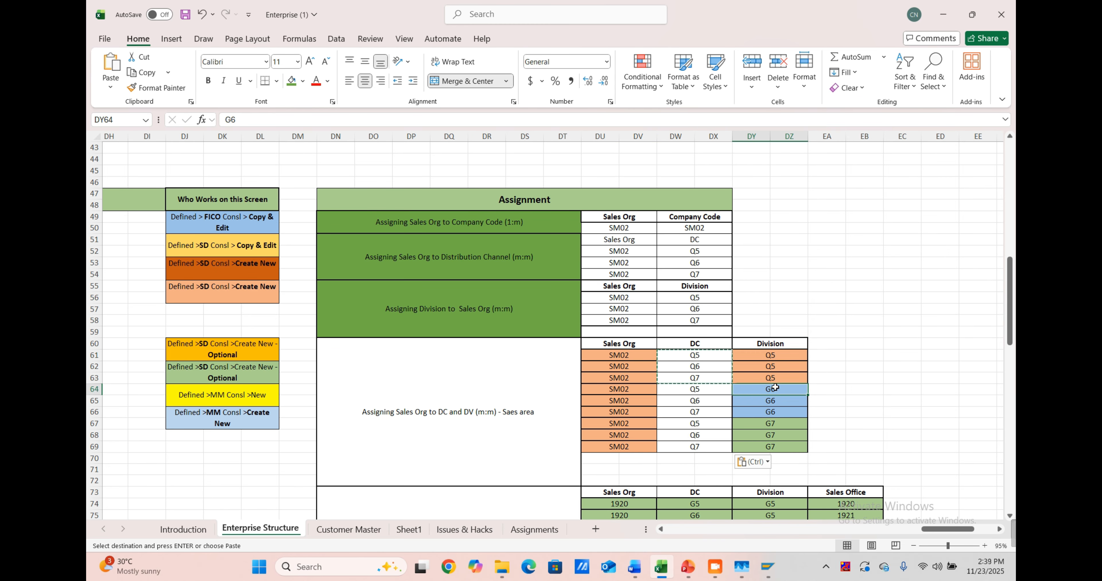
type("Q5")
left_click(789, 392)
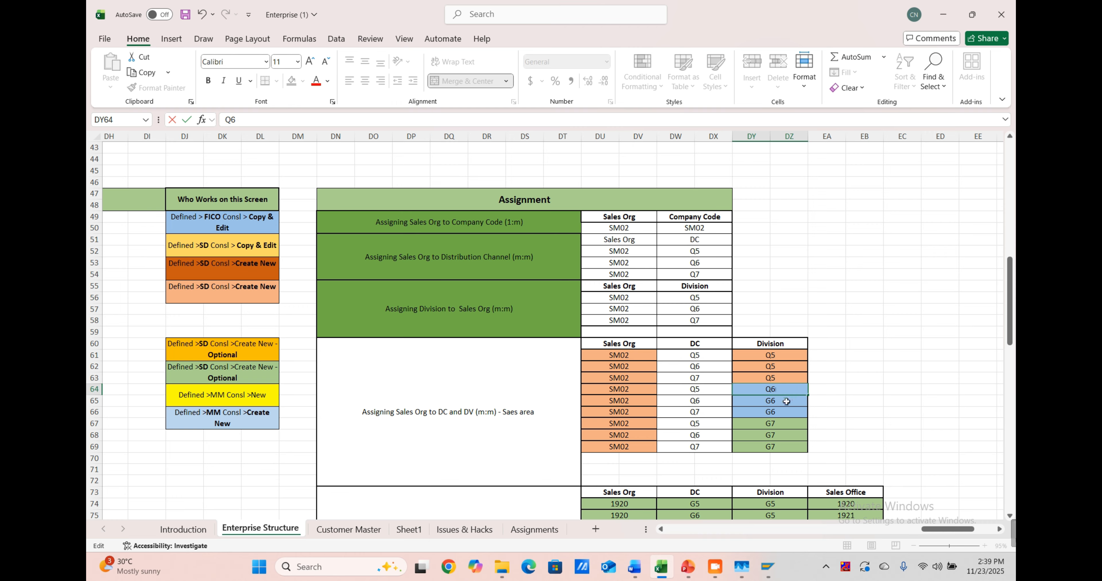
left_click(786, 402)
left_click(790, 388)
key("ctrl+c")
left_click(783, 403, "ctrl")
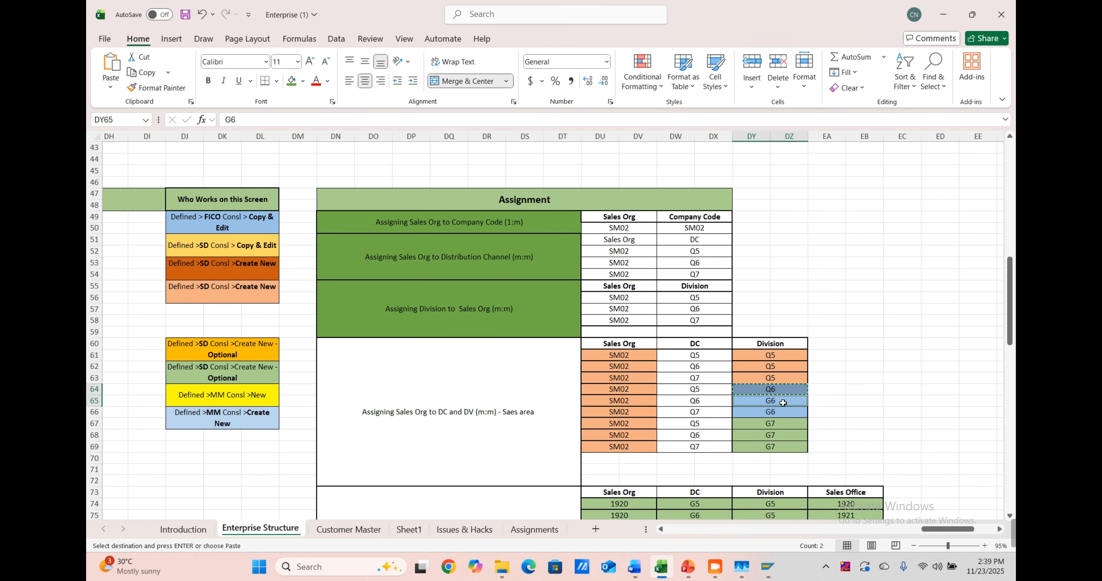
key("ctrl+v")
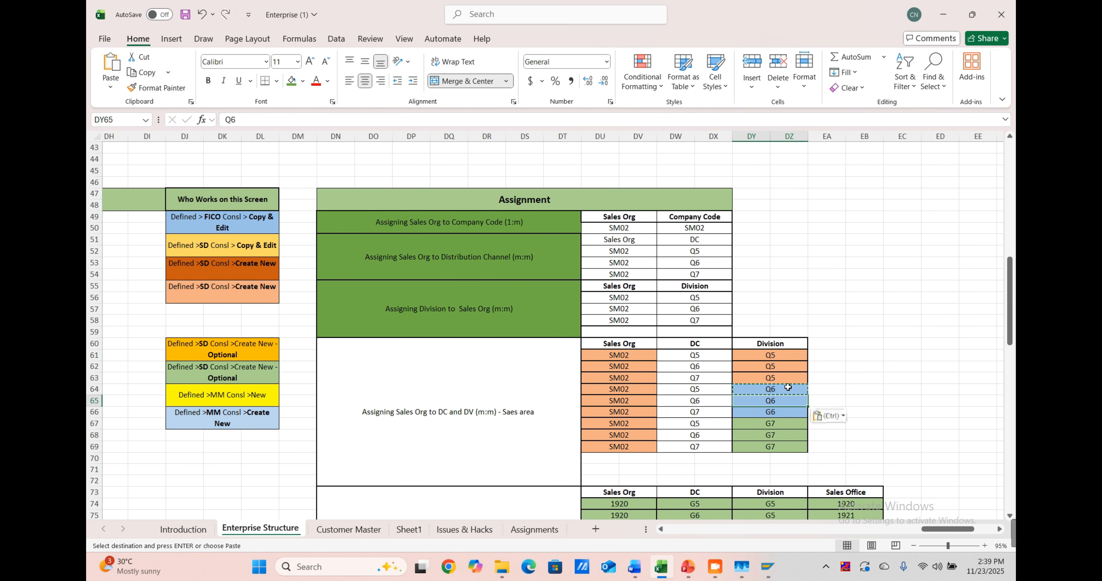
left_click(788, 412)
key("ctrl+v")
Step: Set the division of sales area rows 67 to 69 to Q7
left_click(782, 426)
key("ctrl+v")
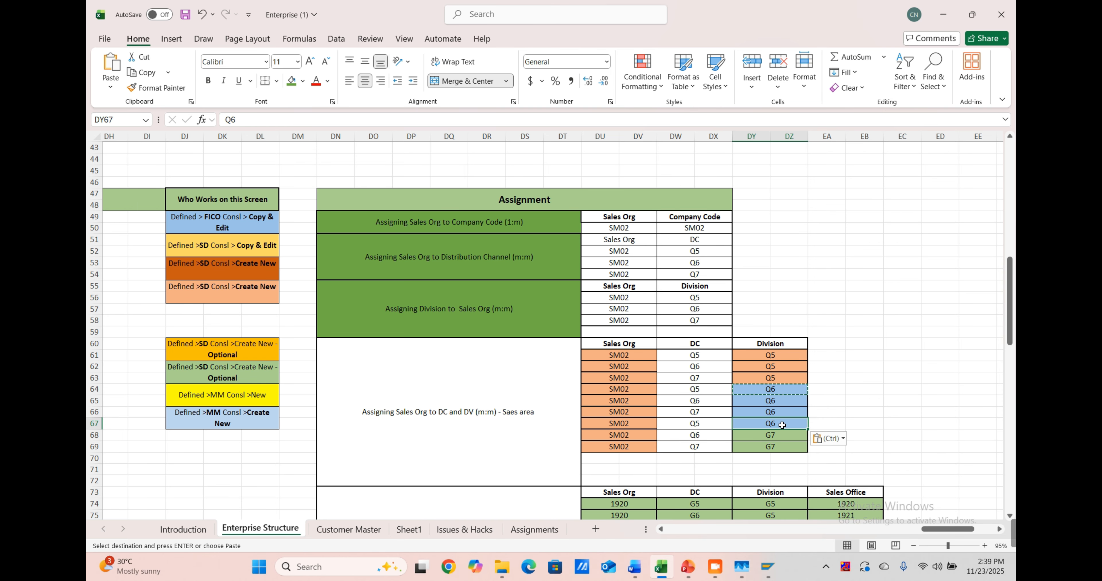
type("Q7")
key("Return")
left_click(785, 425)
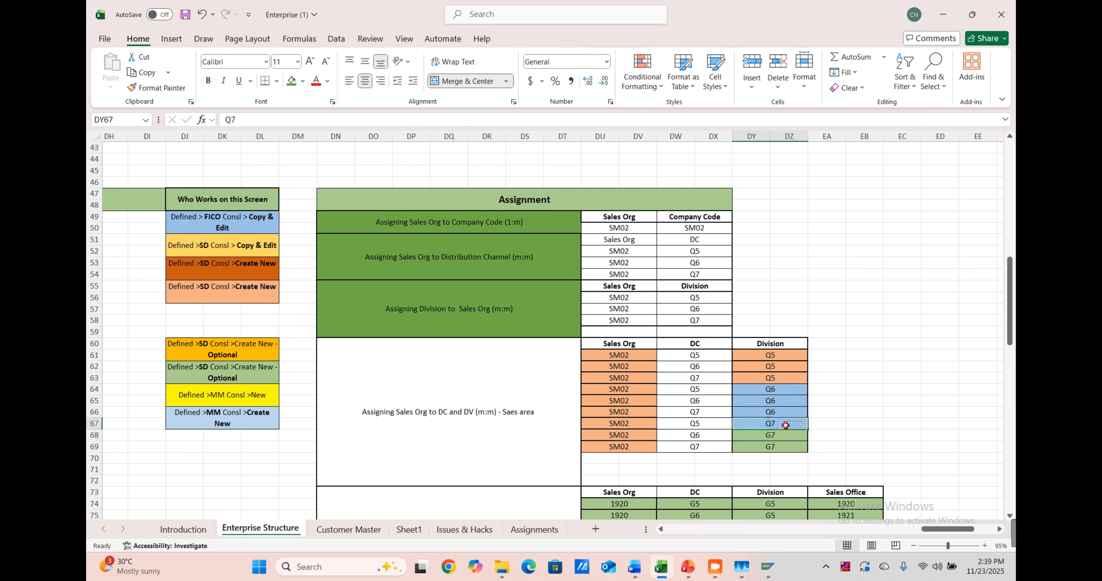
key("ctrl+c")
left_click_drag(786, 436, 782, 447)
key("ctrl+v")
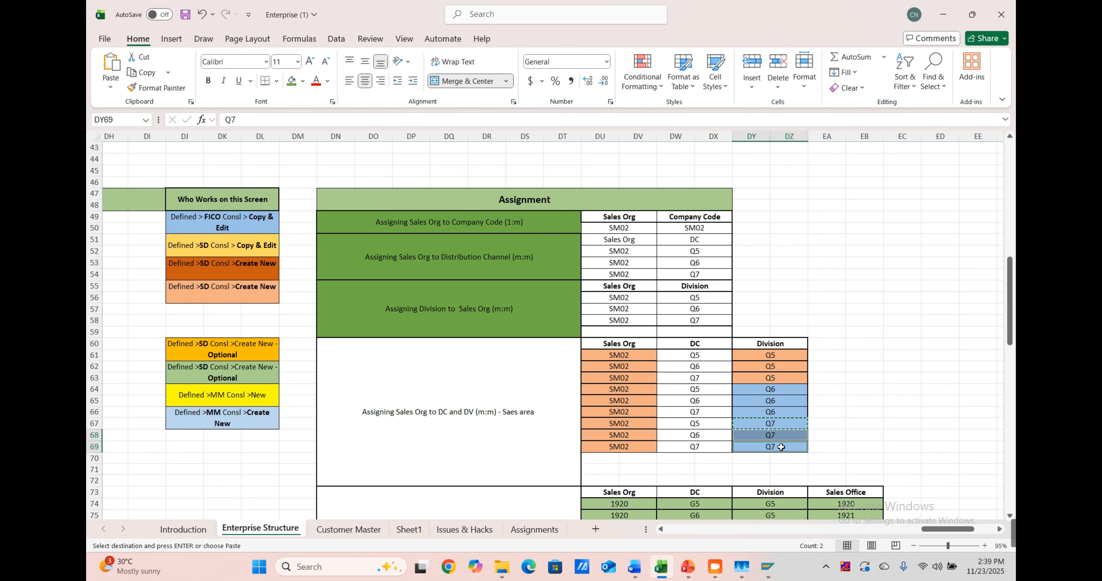
left_click(864, 390)
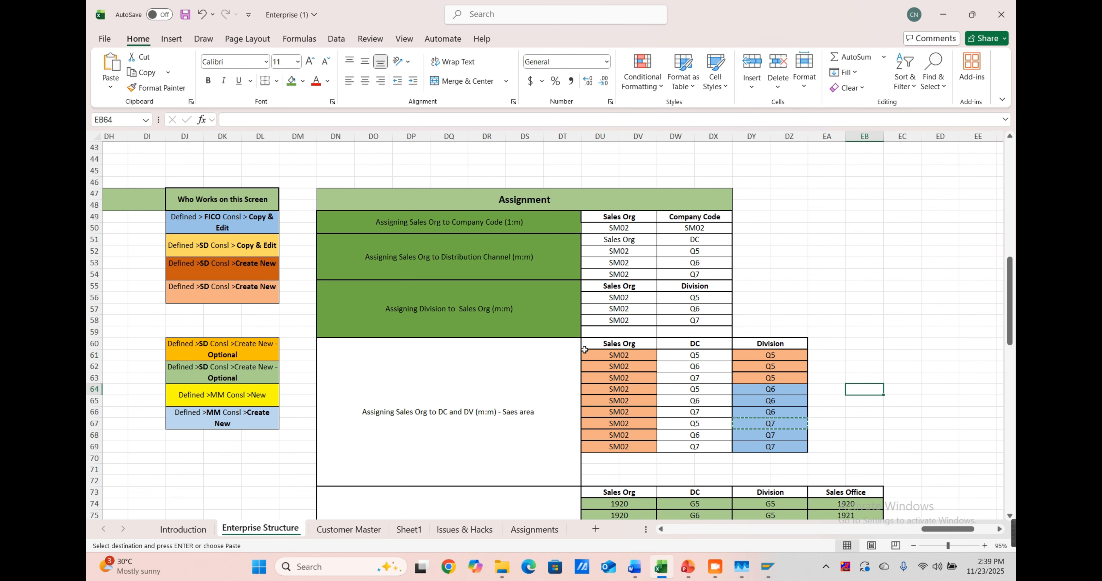
Step: Fill the Q5 division sales area rows 61 to 63 with light blue across all three columns
left_click_drag(584, 350, 763, 378)
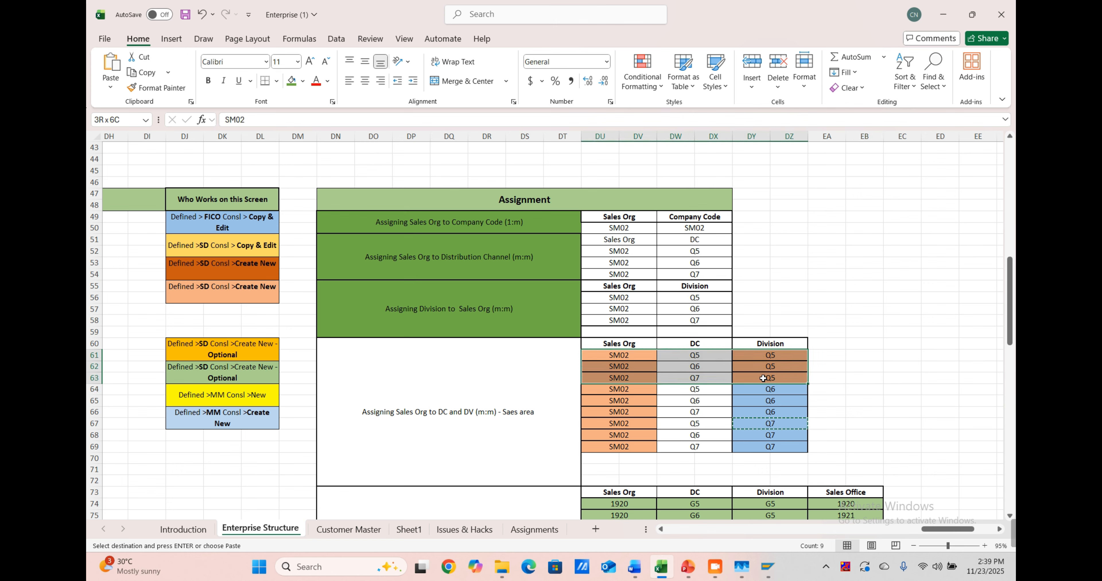
left_click(302, 82)
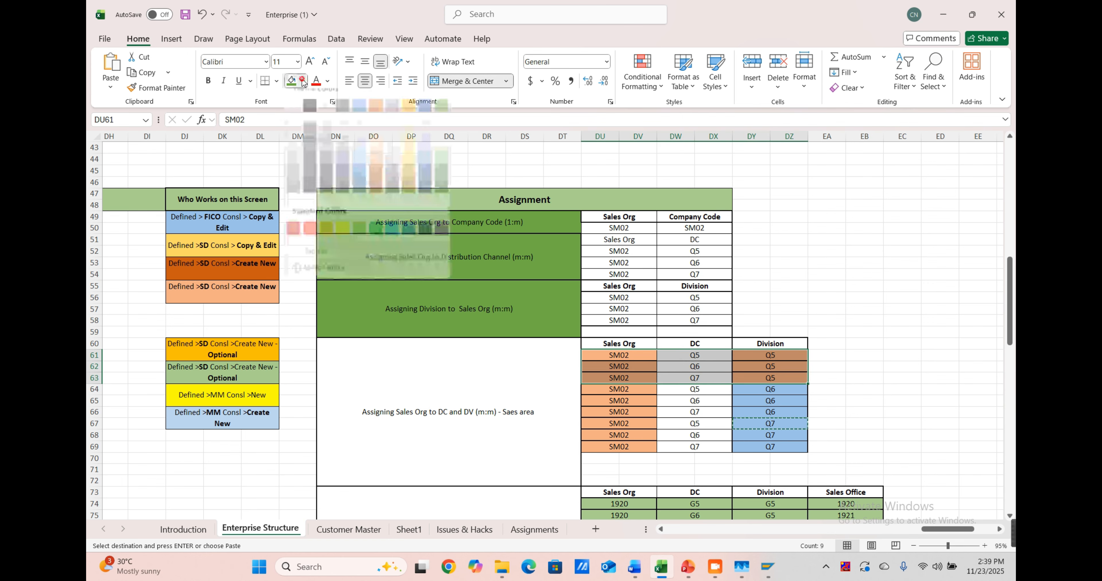
left_click(361, 166)
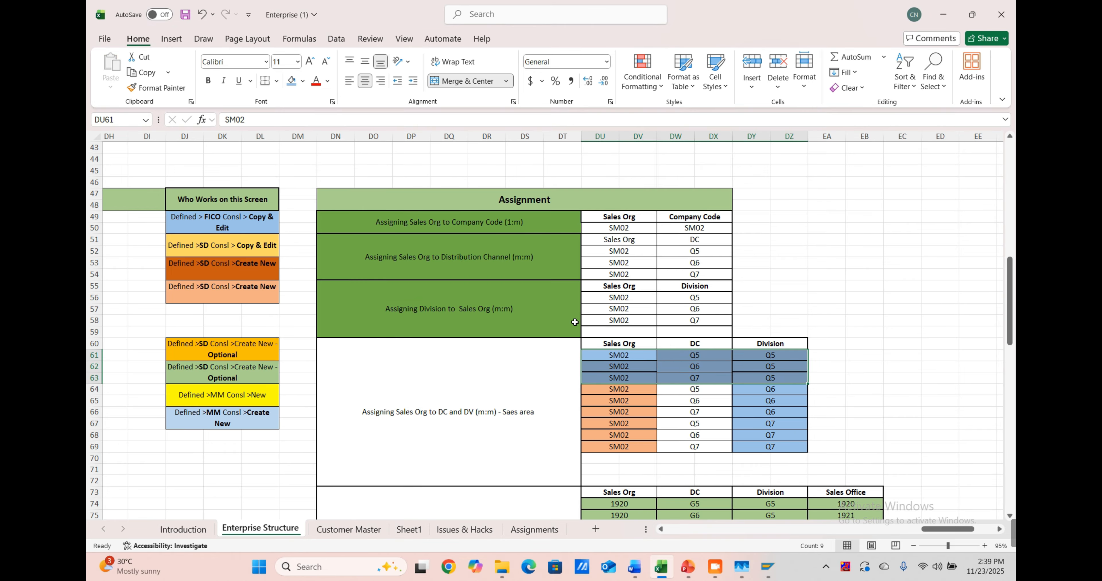
Step: Fill the Q6 division sales area rows 64 to 66 with light orange across all three columns
left_click_drag(585, 387, 804, 409)
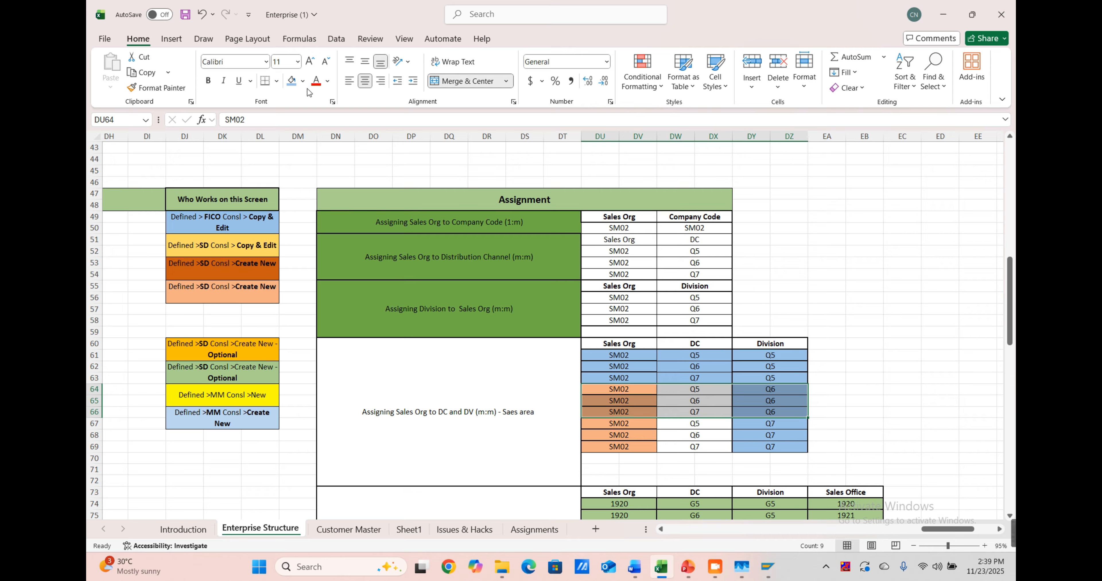
left_click(302, 81)
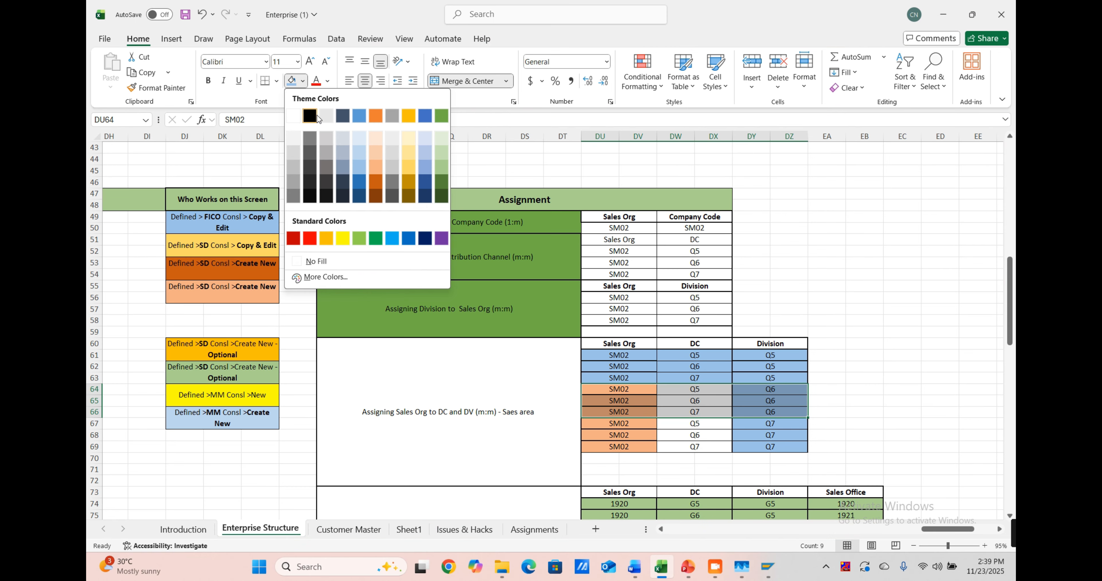
left_click(380, 173)
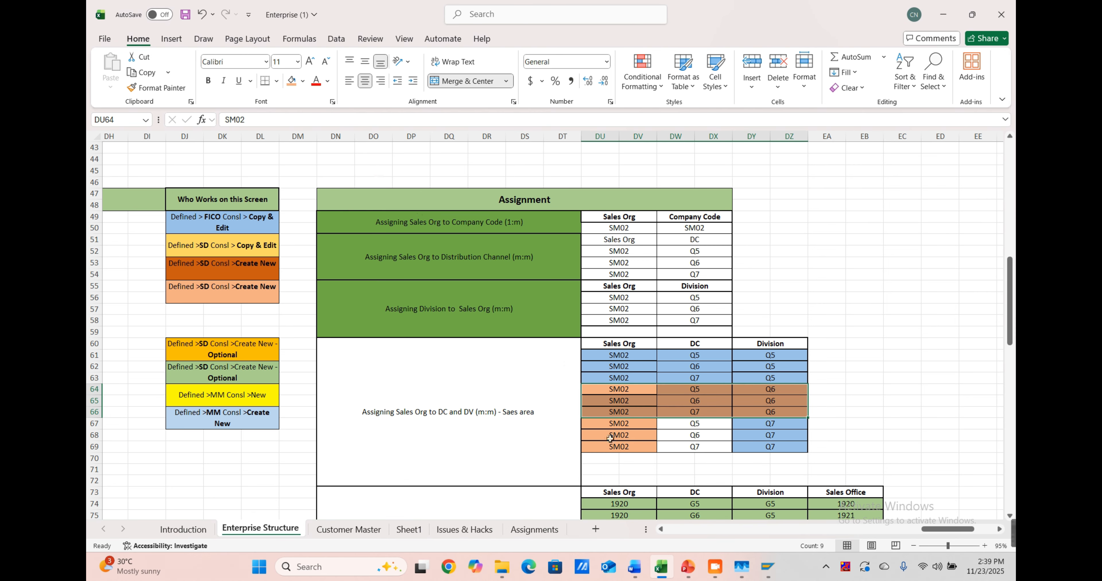
Step: Fill the Q7 division sales area rows 67 to 69 with light gold across all three columns
left_click_drag(588, 423, 781, 444)
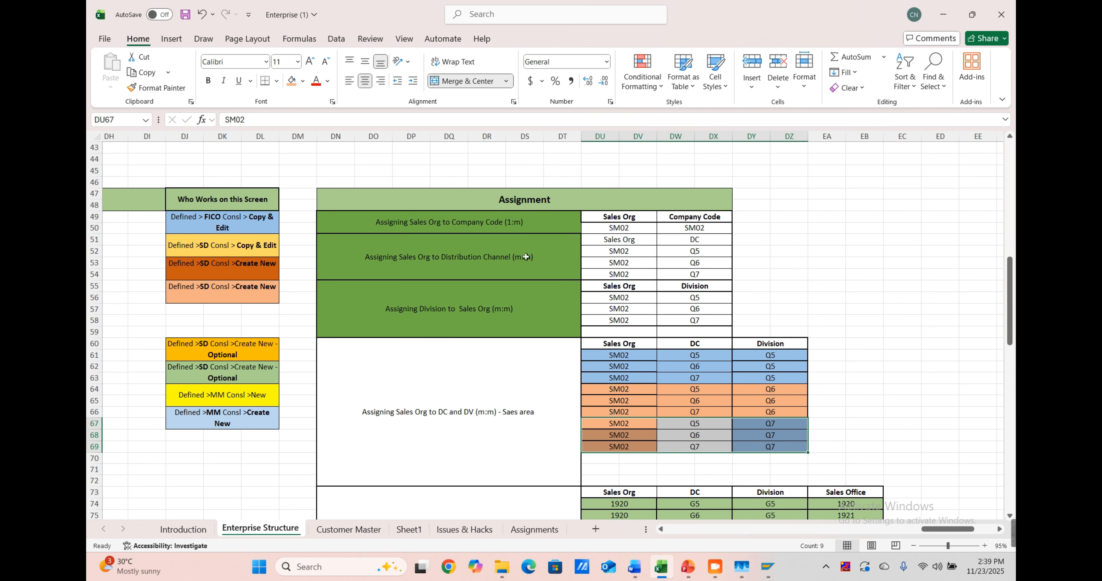
left_click(303, 82)
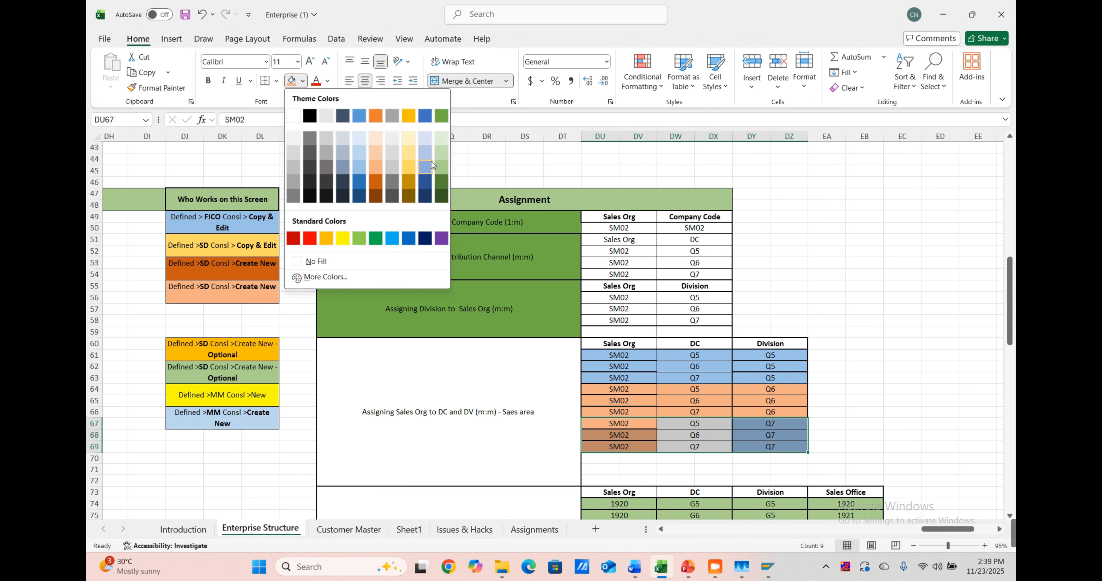
left_click(411, 165)
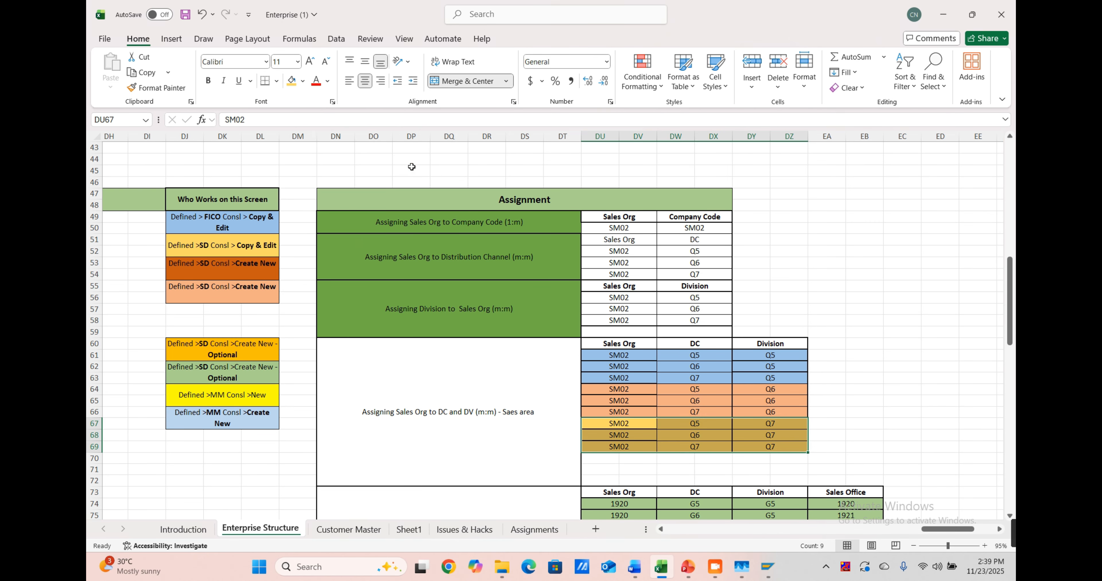
left_click(865, 254)
Step: Put thick outside borders around the sales area assignment table, from its header in row 60 to row 69
scroll(865, 254, "down", 3)
scroll(864, 253, "right", 3)
scroll(865, 253, "down", 1)
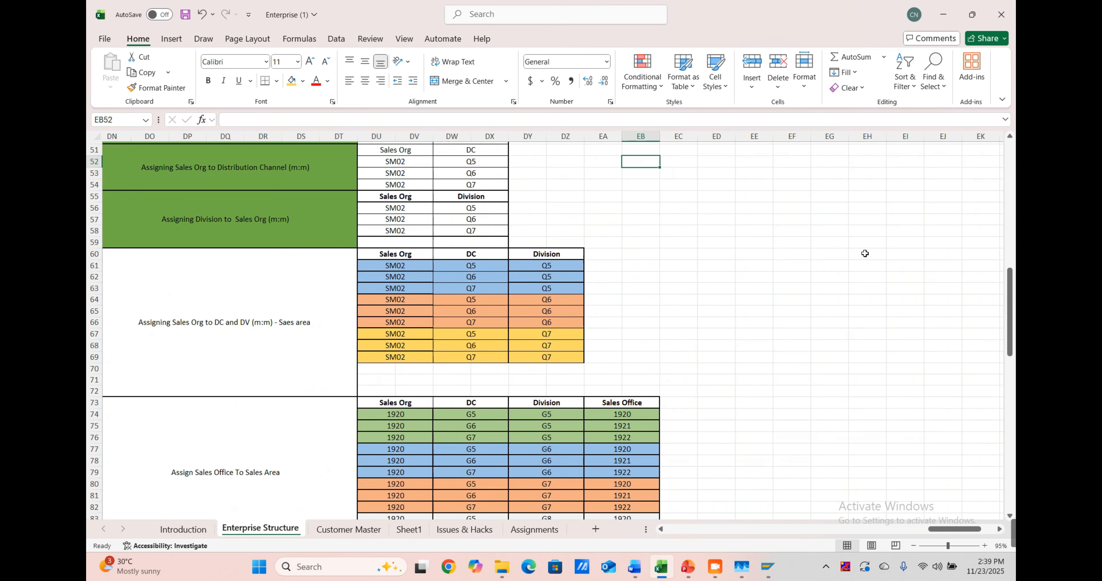
scroll(228, 250, "left", 2)
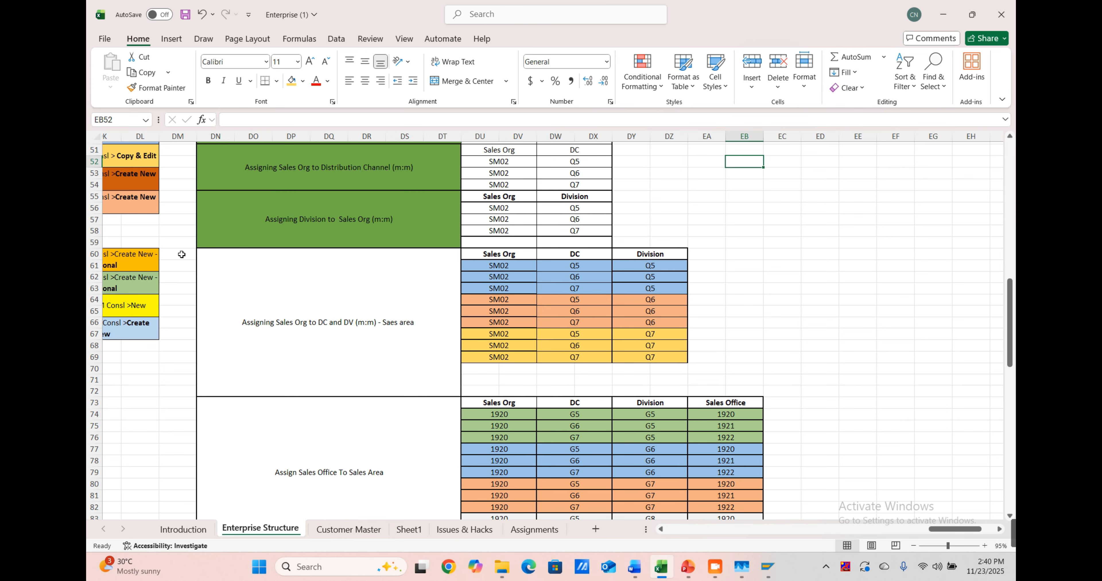
left_click_drag(188, 250, 428, 286)
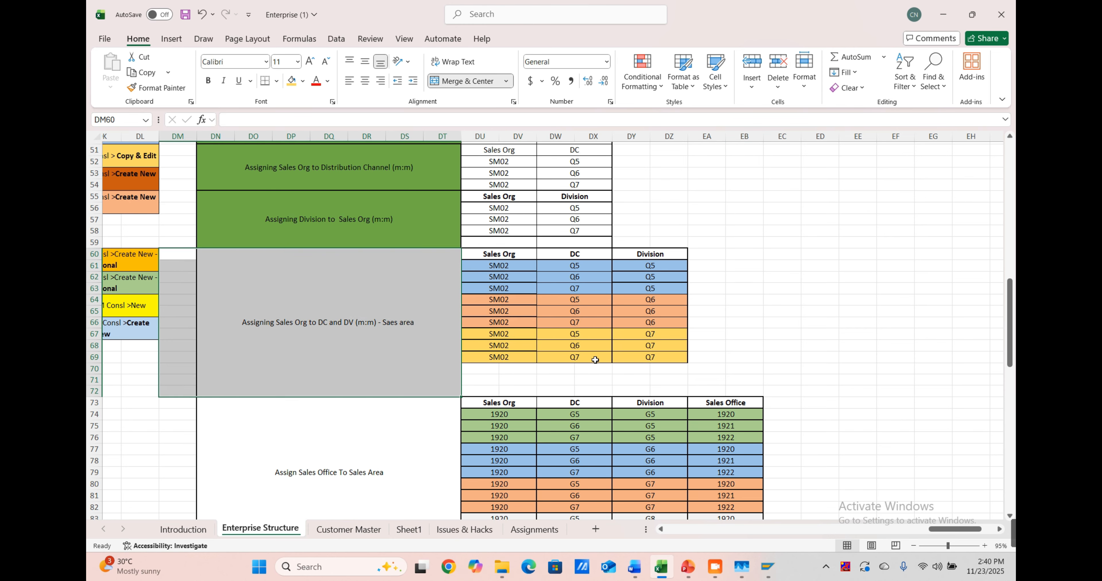
left_click(623, 372)
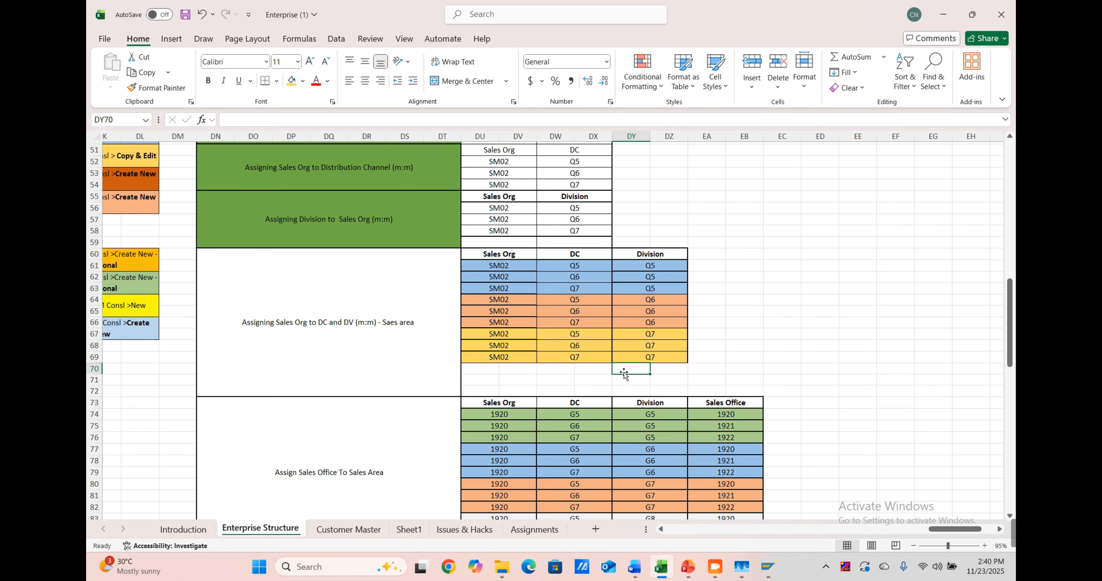
scroll(624, 372, "down", 1)
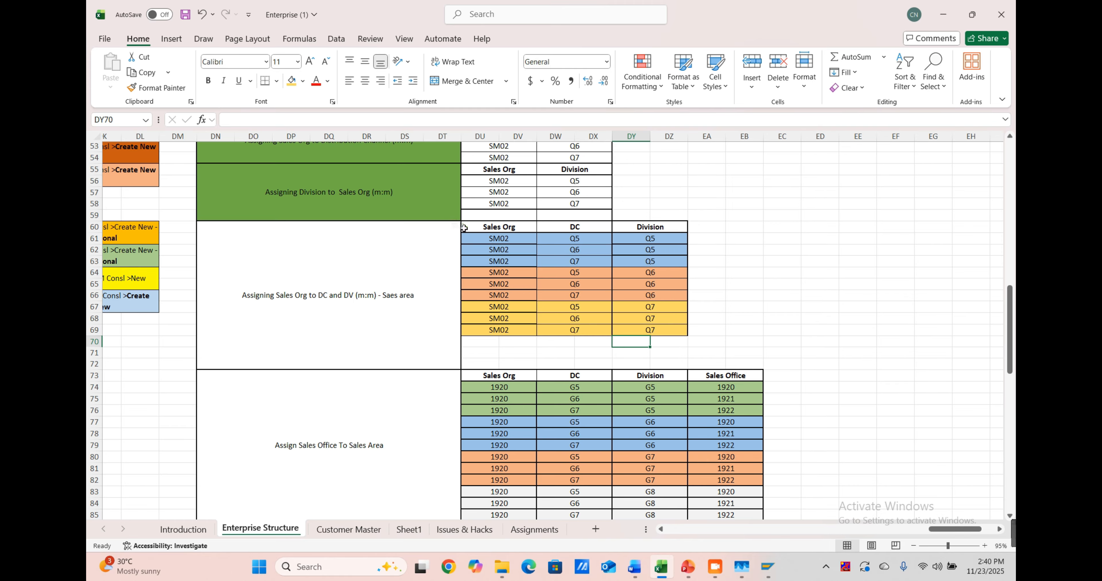
left_click_drag(464, 227, 679, 333)
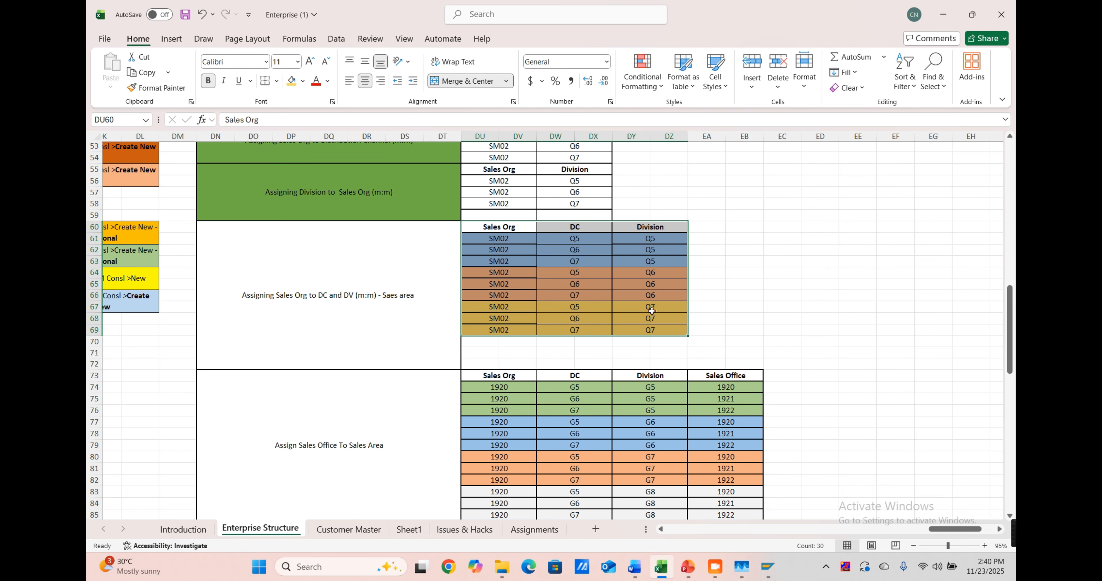
left_click(277, 80)
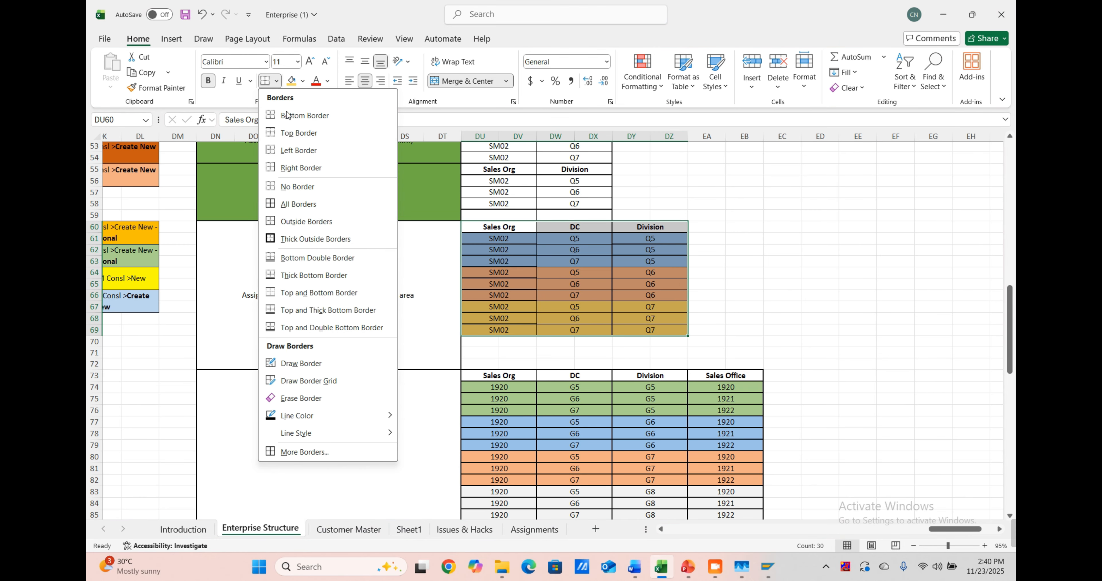
left_click(316, 239)
left_click(882, 346)
Step: Check the sales office configuration path in the Excel plan, and in SAP exit the sales area entries to the IMG tree
left_click(774, 278)
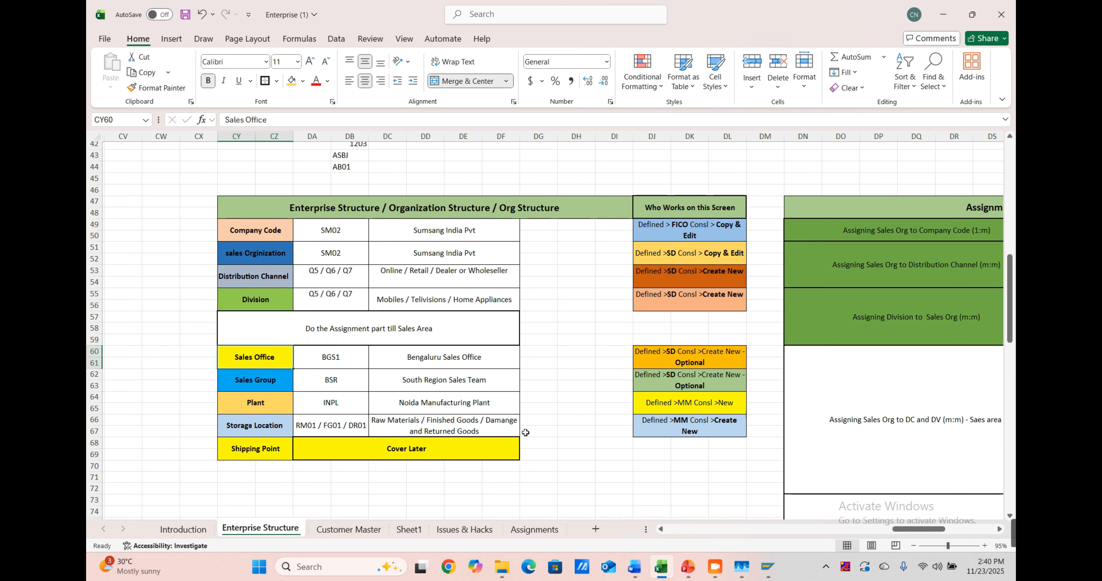
scroll(483, 435, "down", 20)
scroll(480, 428, "up", 4)
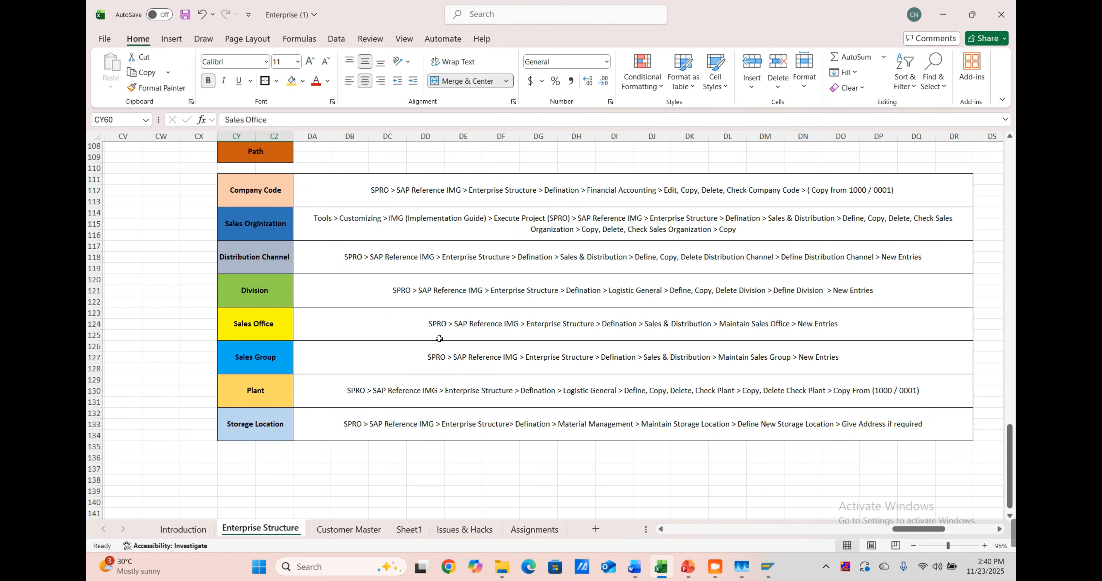
left_click(439, 338)
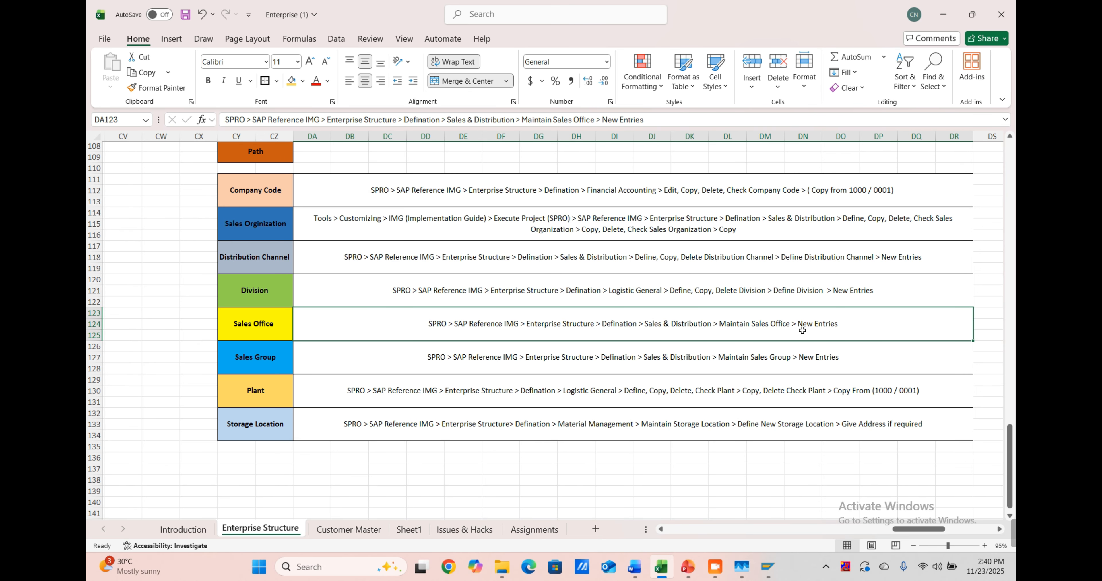
left_click(943, 14)
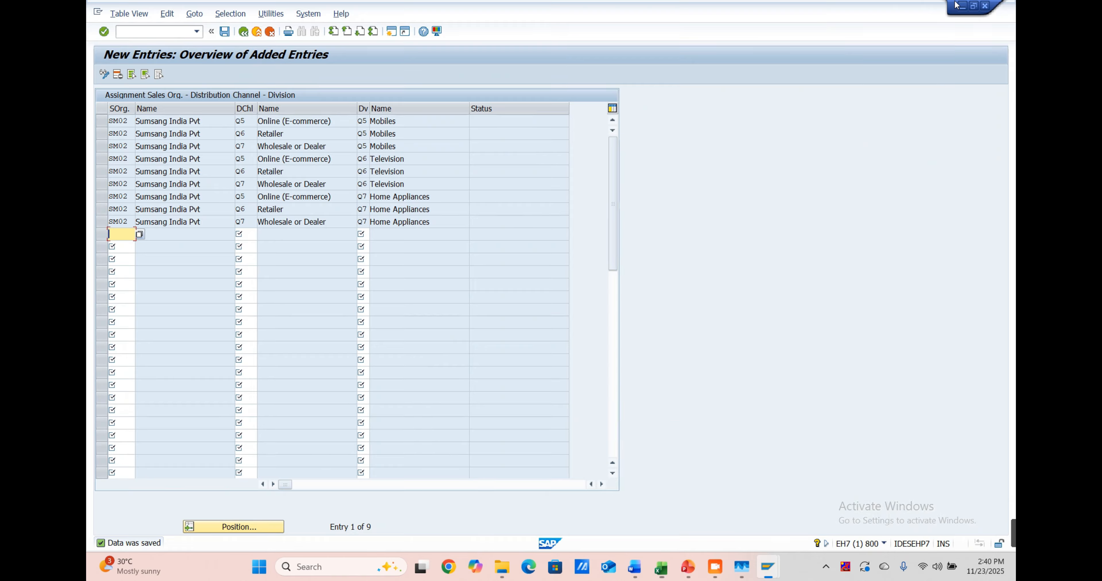
left_click(270, 32)
left_click(270, 32)
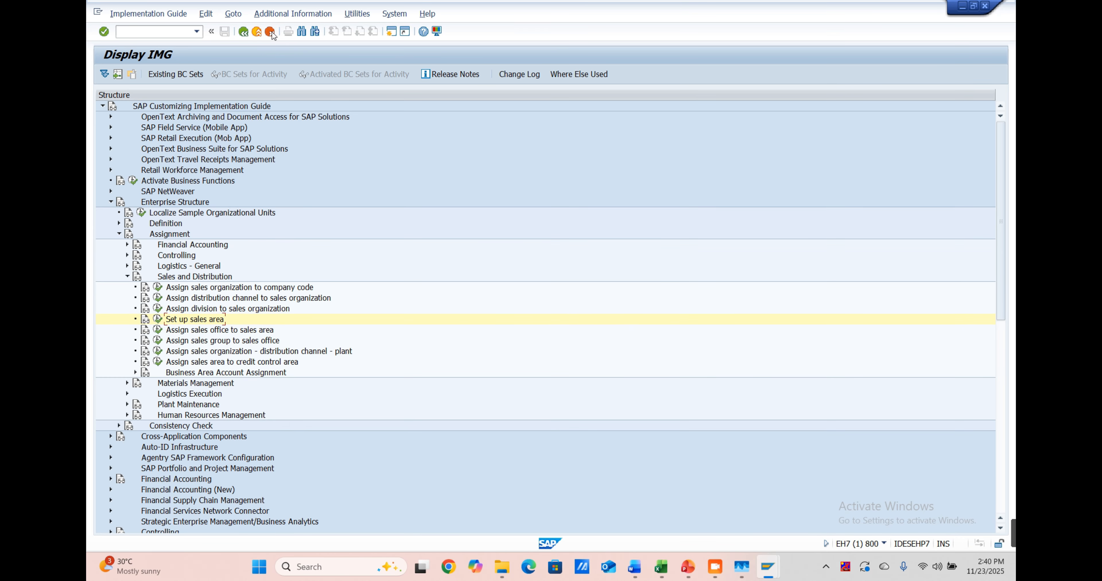
Step: Collapse the Assignment node and start new entries in Maintain sales office under Enterprise Structure > Definition > Sales and Distribution
left_click(127, 277)
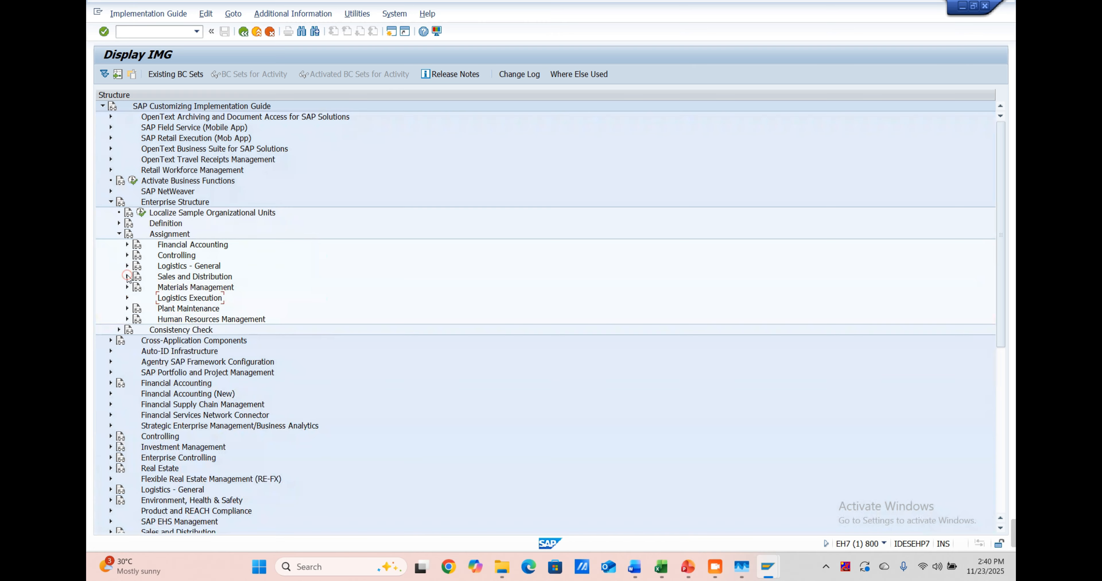
left_click(119, 234)
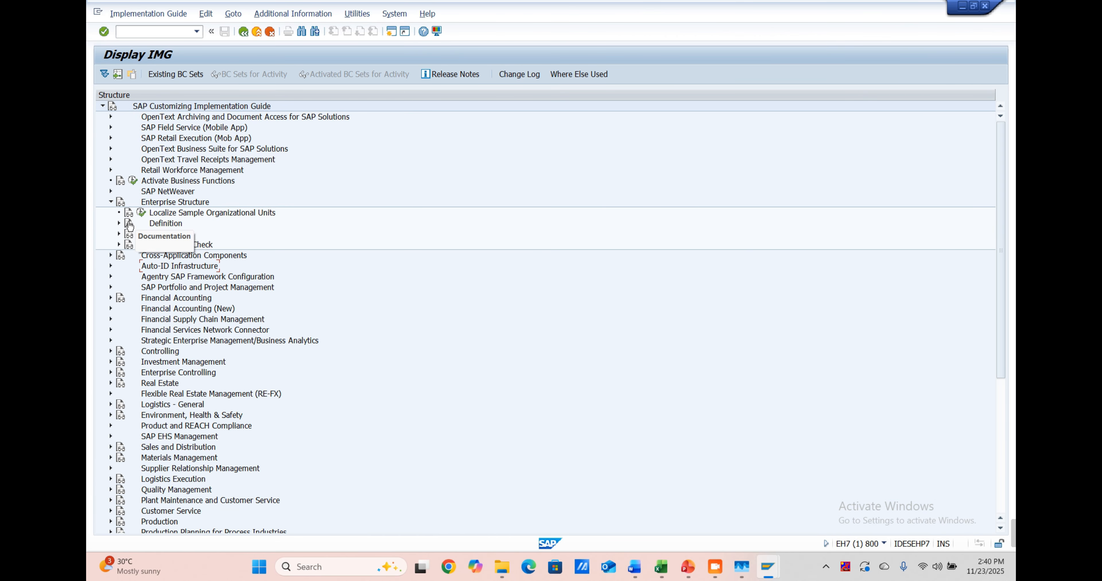
left_click(120, 224)
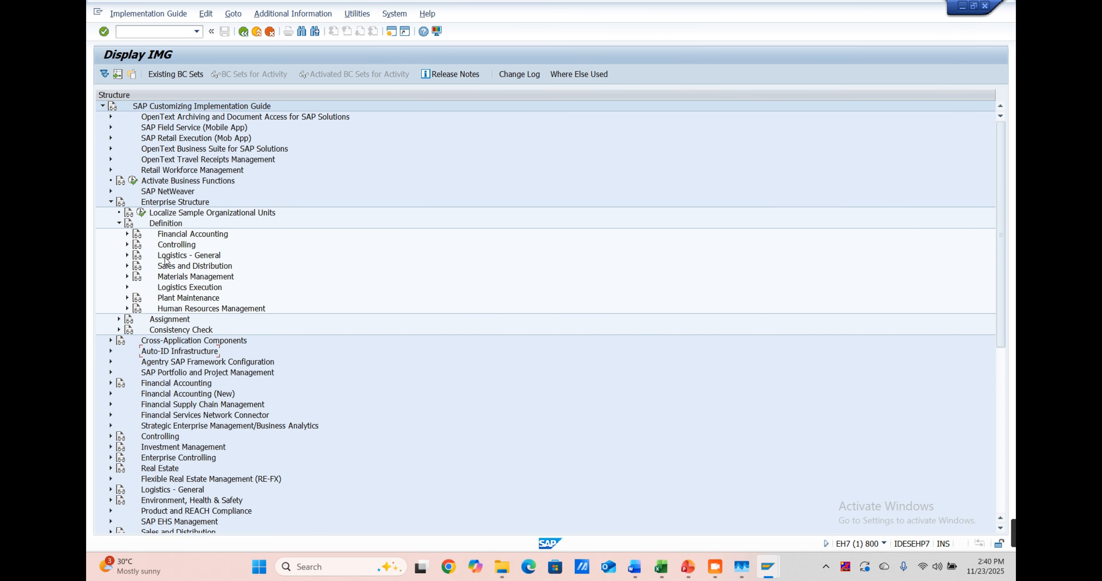
left_click(127, 266)
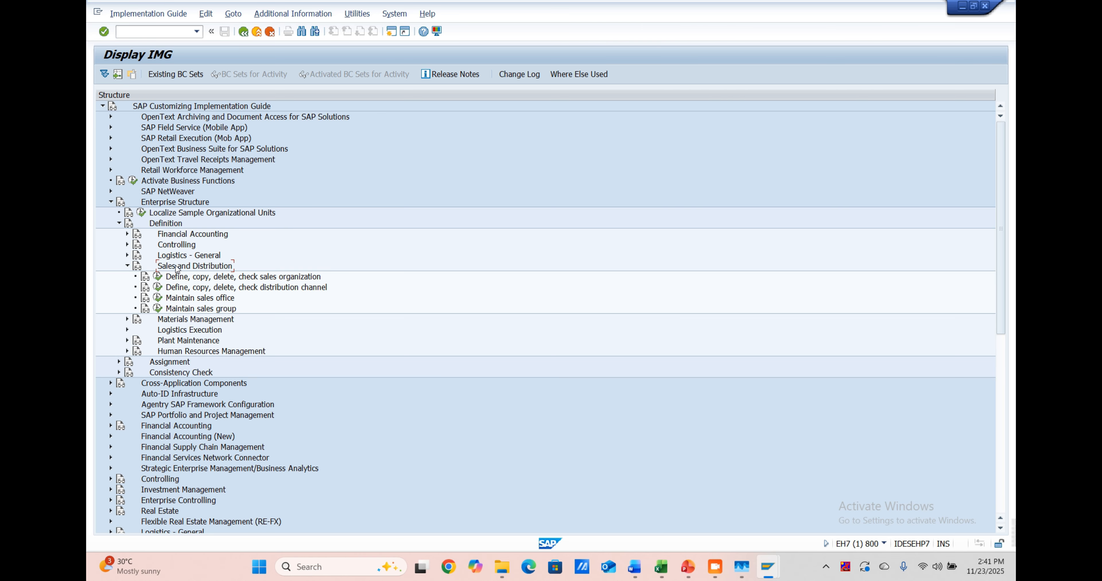
left_click(157, 298)
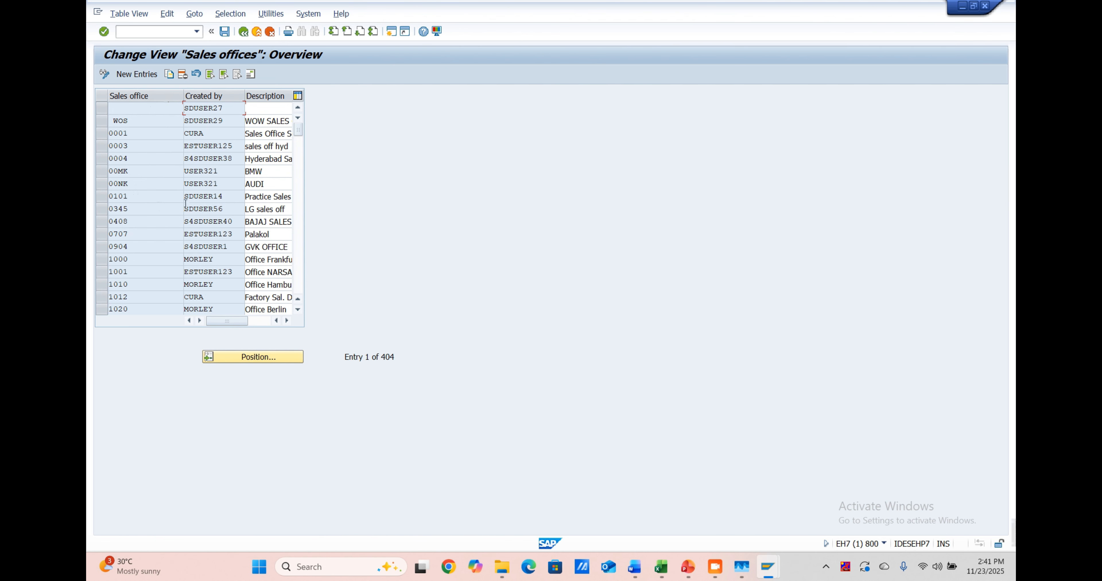
scroll(210, 244, "down", 5)
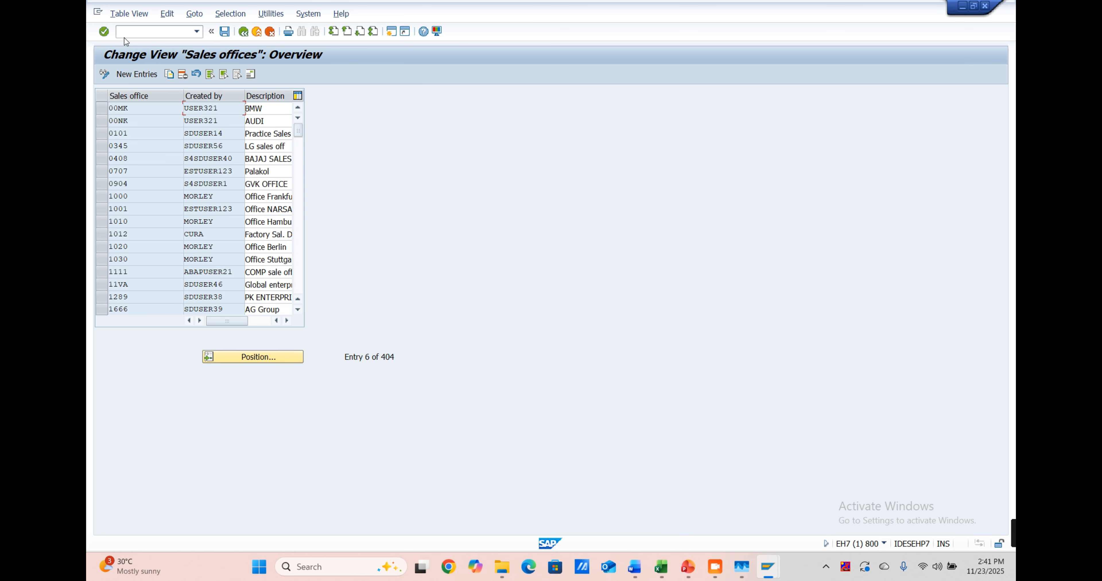
left_click(133, 77)
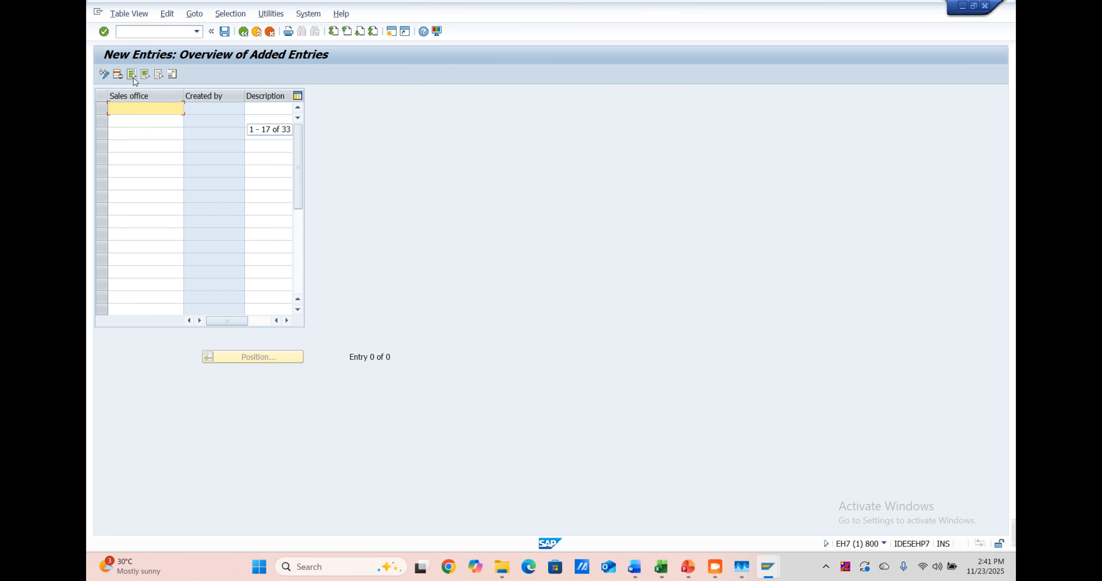
Step: Check the sales office in the Excel plan and enter SM02 as the sales office code in the first new SAP entry
mouse_move(660, 566)
left_click(658, 540)
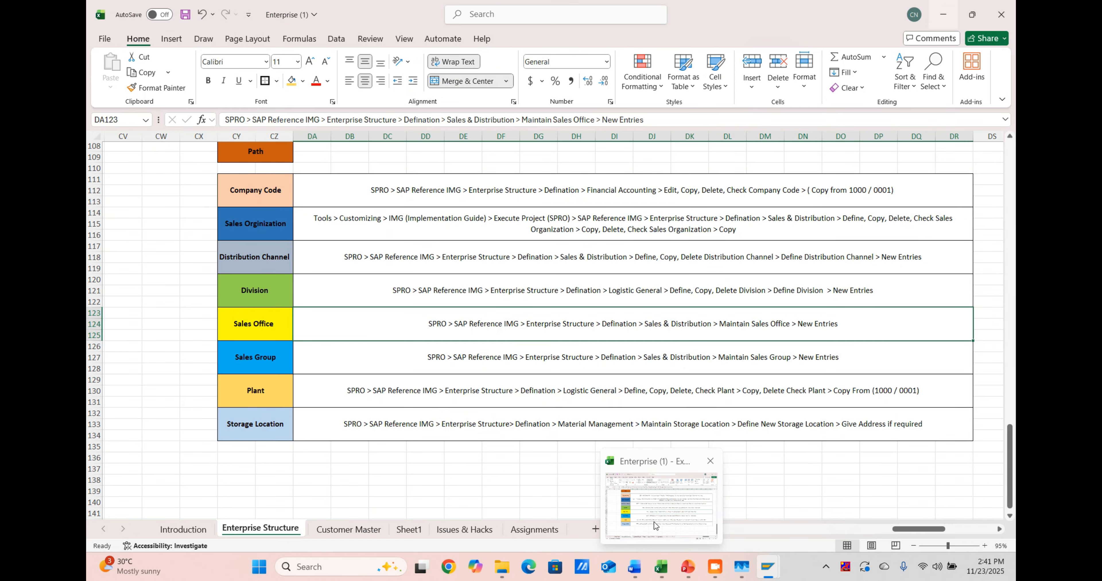
scroll(624, 468, "up", 20)
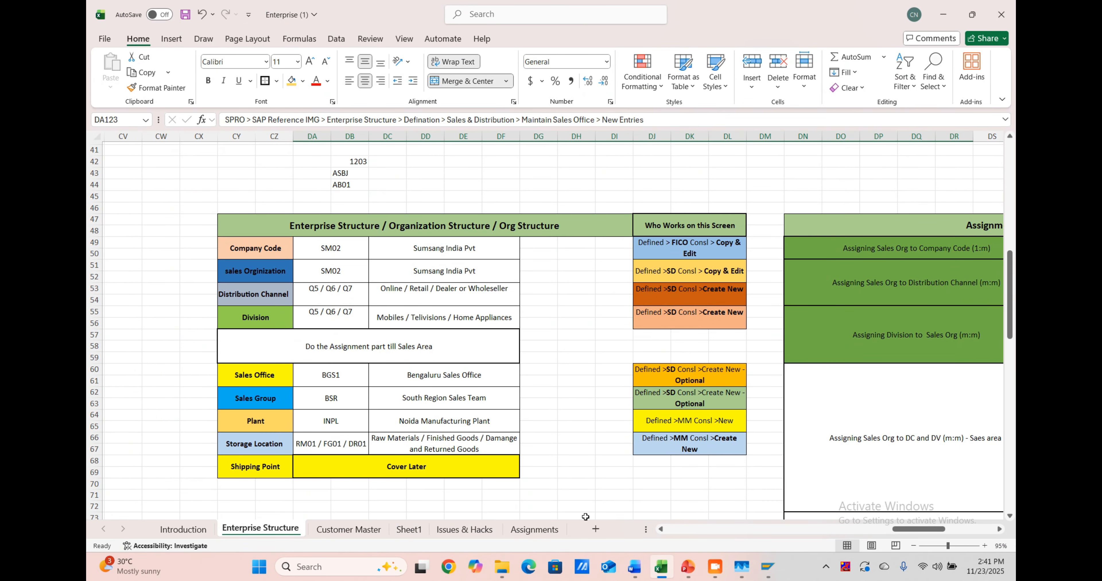
mouse_move(768, 567)
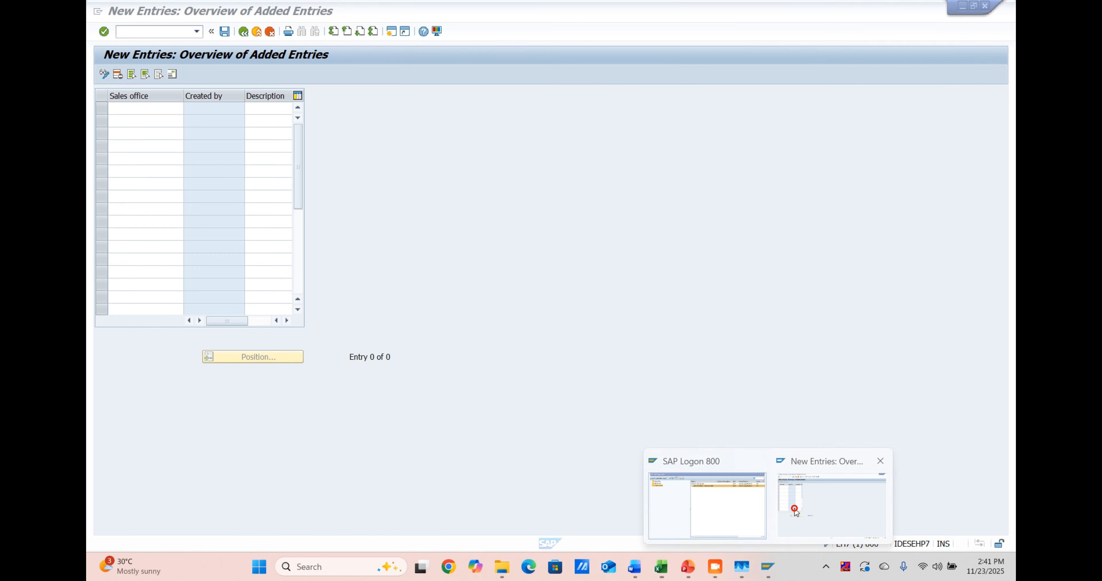
left_click(795, 510)
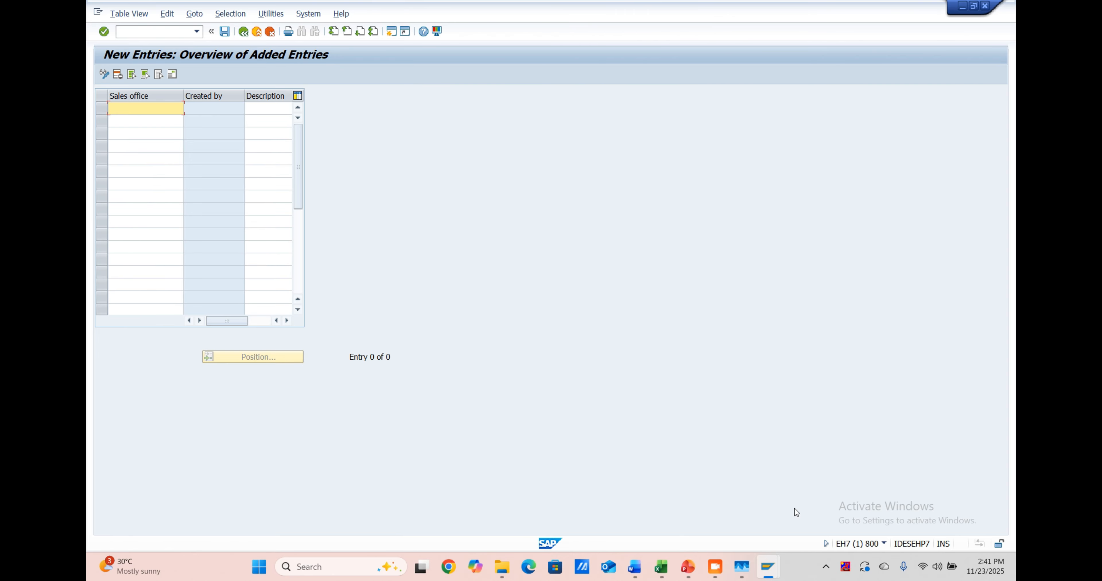
type("SM02")
key("Tab")
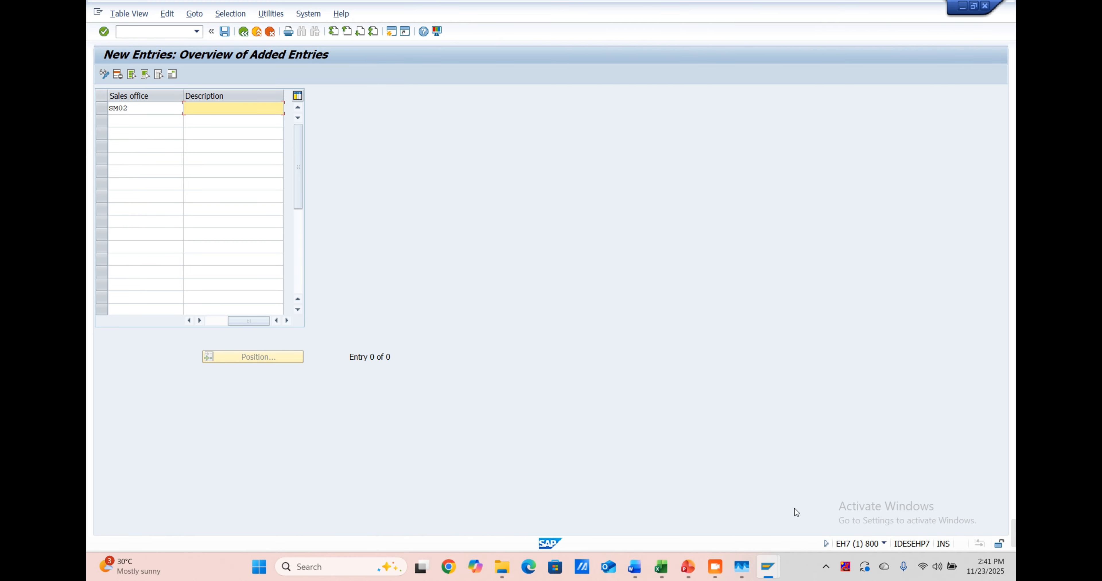
Step: Copy the description Bengaluru Sales Office from the Excel plan into the SM02 sales office entry in SAP and save it
mouse_move(661, 567)
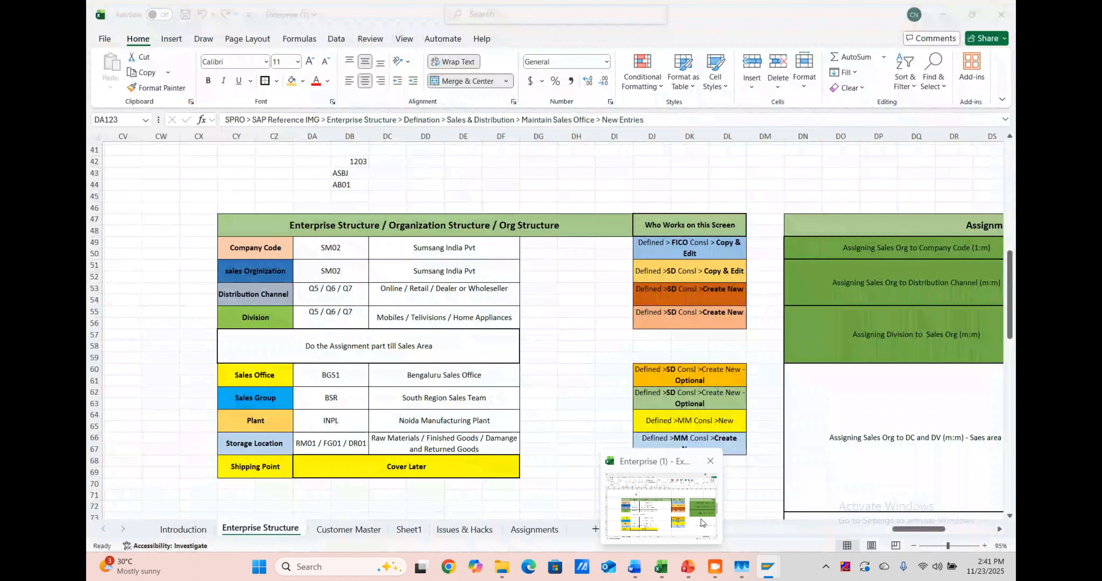
left_click(701, 522)
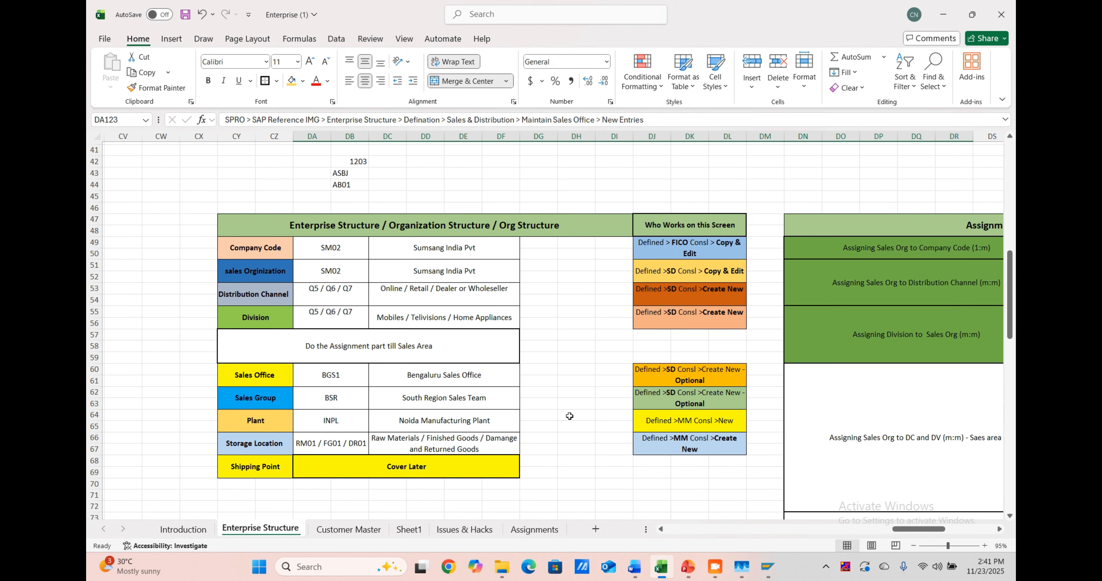
left_click(473, 375)
key("ctrl+a")
left_click(474, 375)
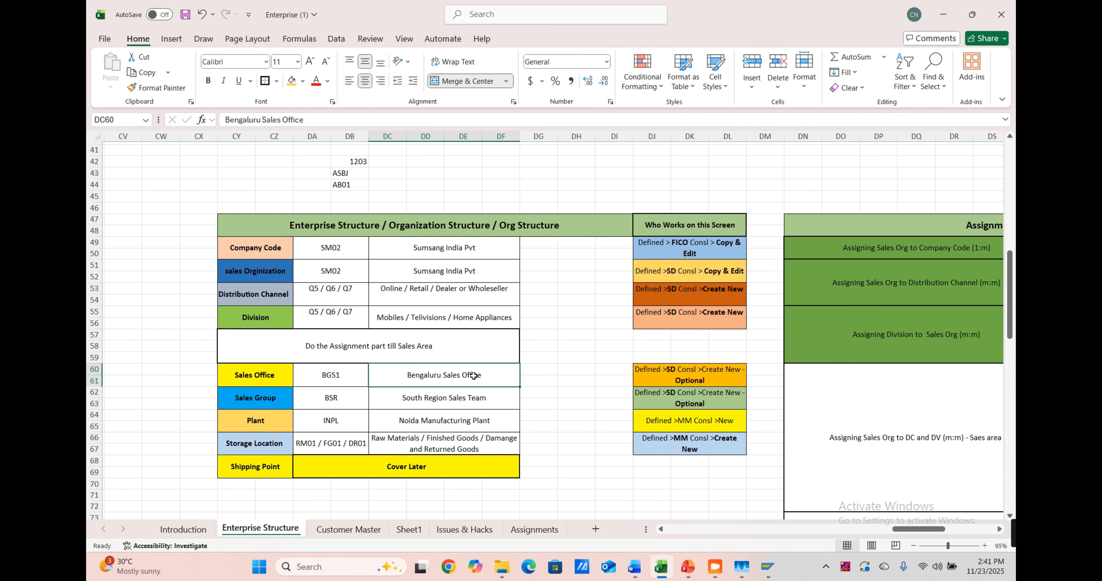
key("ctrl+c")
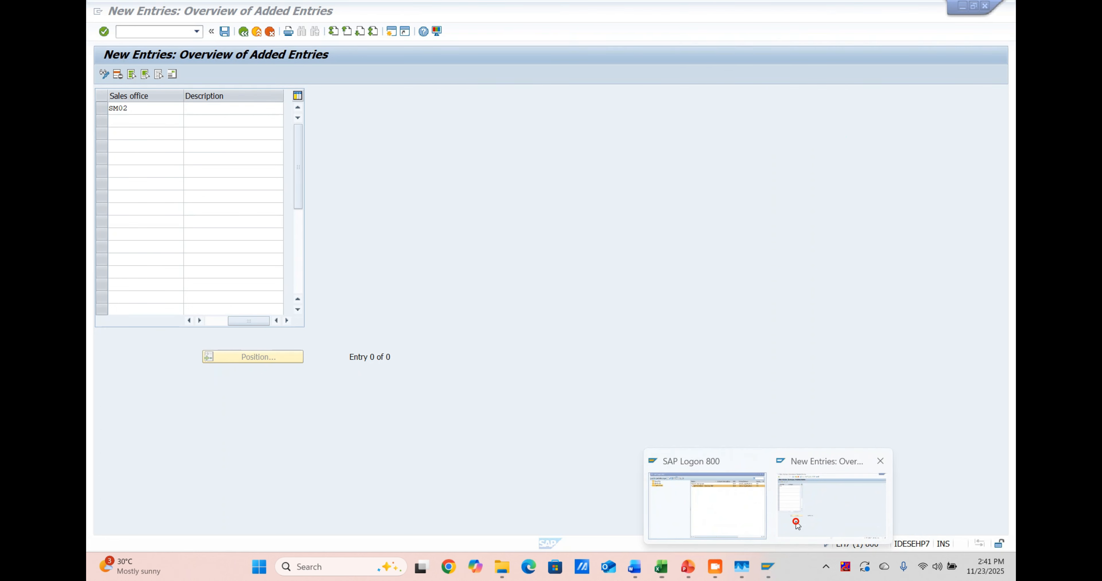
left_click(830, 504)
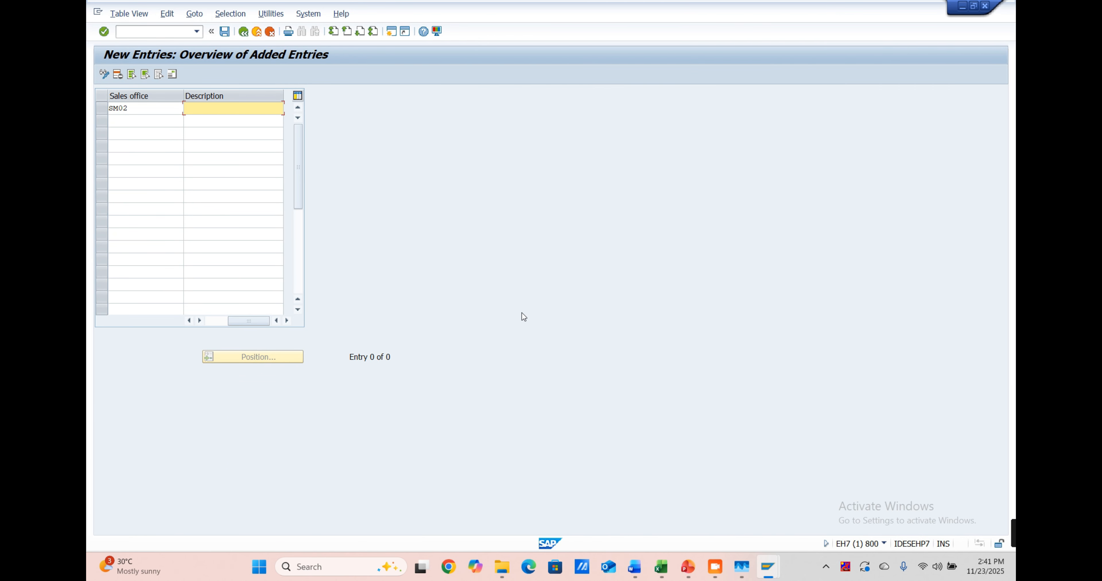
key("ctrl+v")
left_click(224, 31)
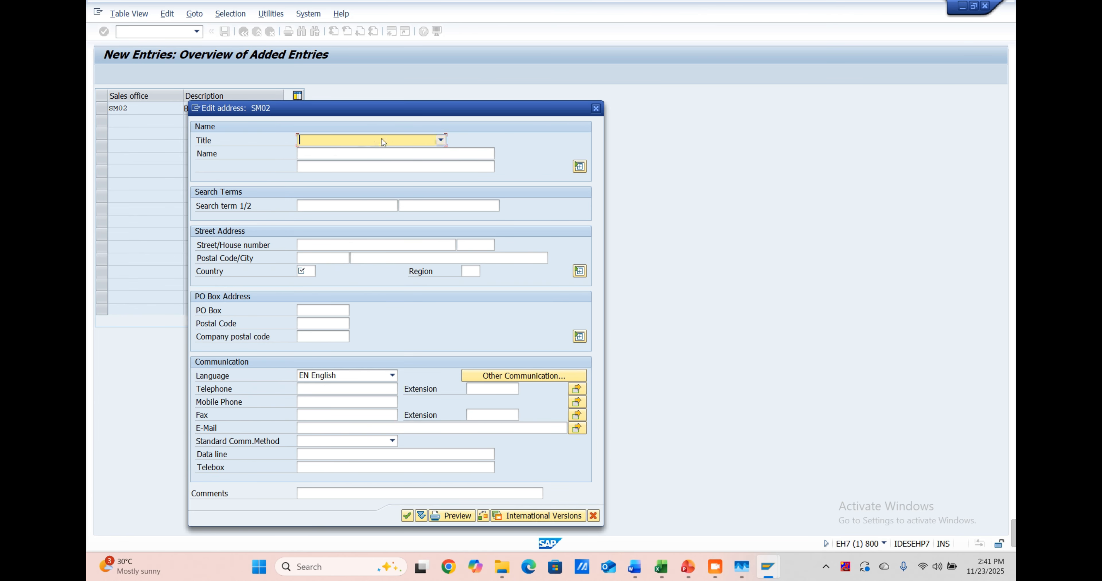
Step: In the sales office address, set the title to Company and the name to Sumsang India Pvt
left_click(441, 141)
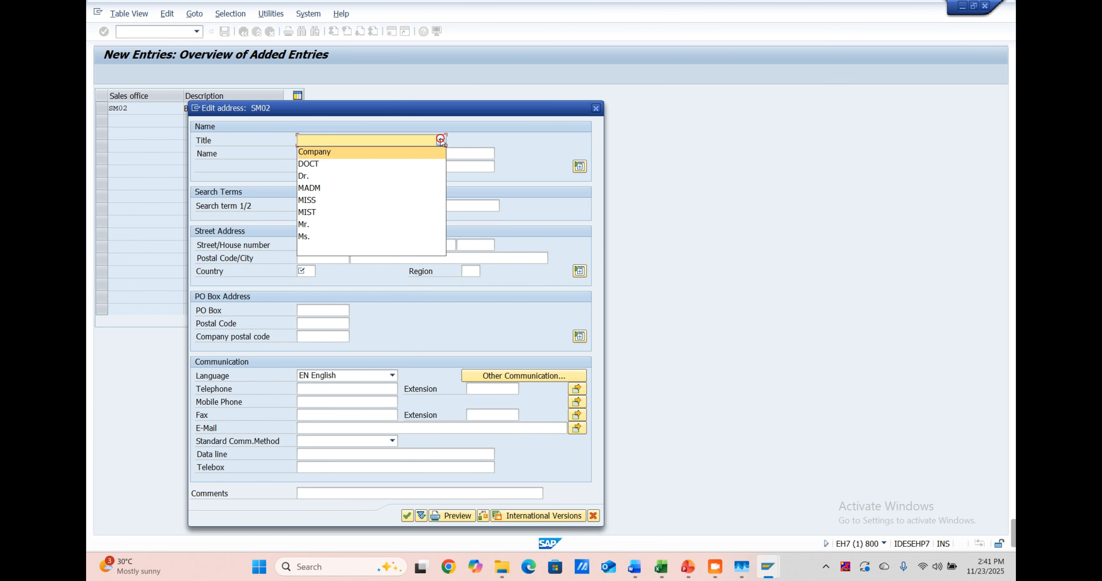
left_click(431, 157)
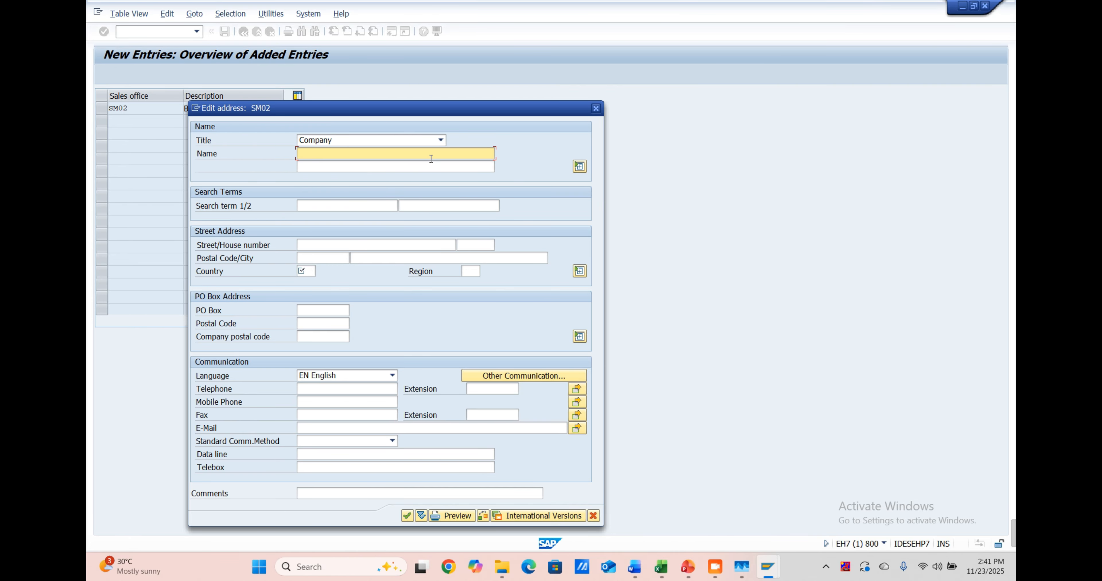
type("S")
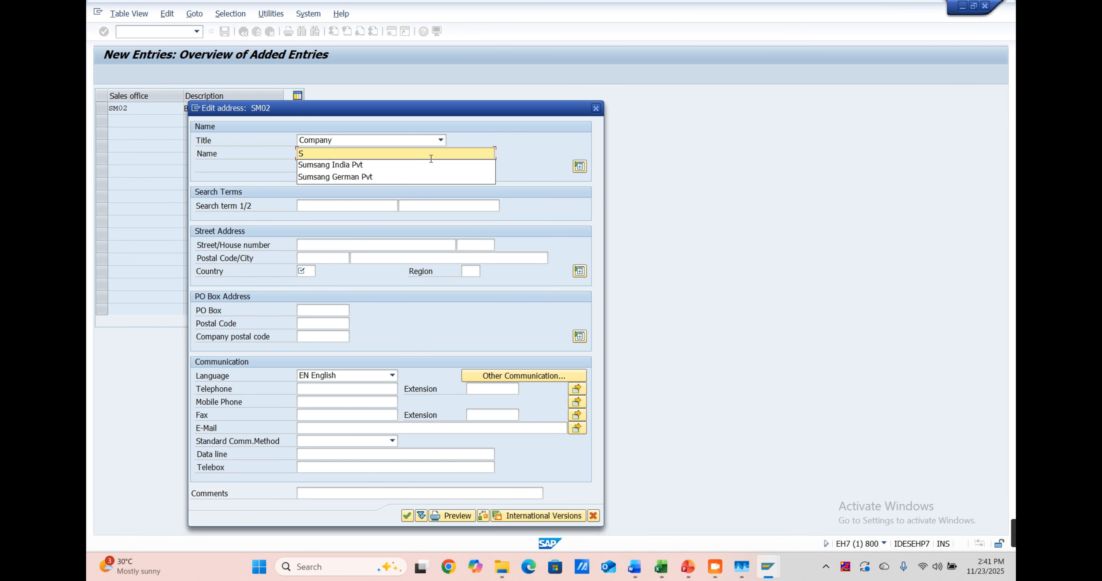
key("Down")
key("Return")
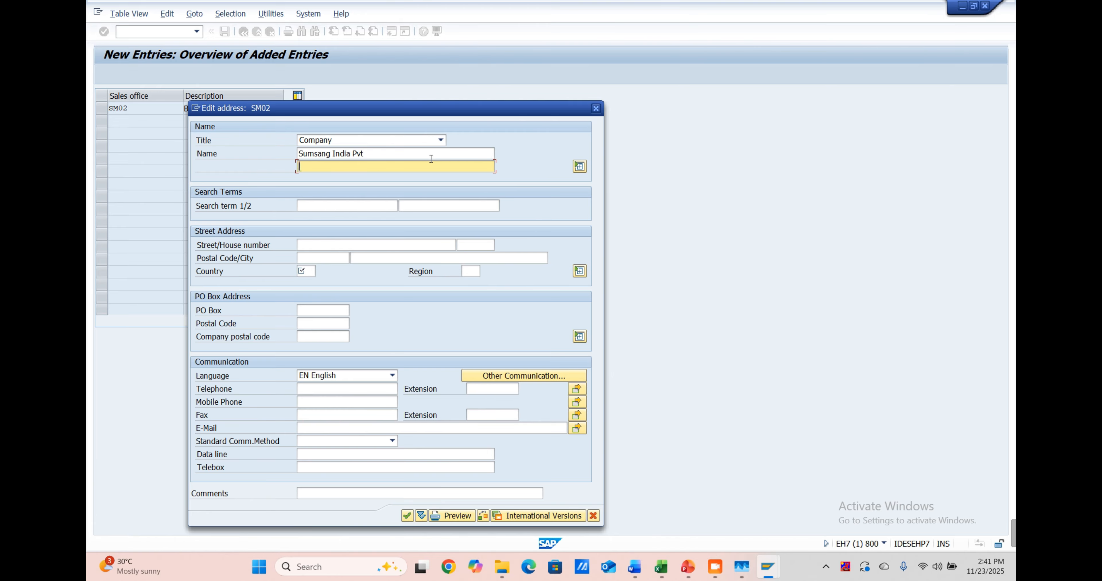
Step: Enter Sumsang as the first search term of the sales office address
key("Tab")
key("Tab")
key("shift+Tab")
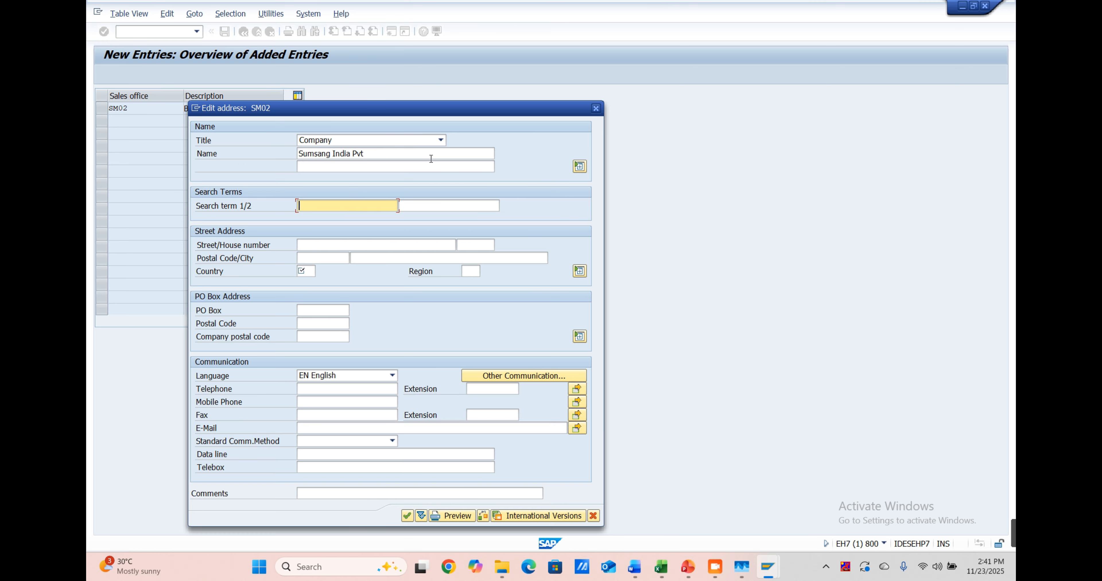
type("S")
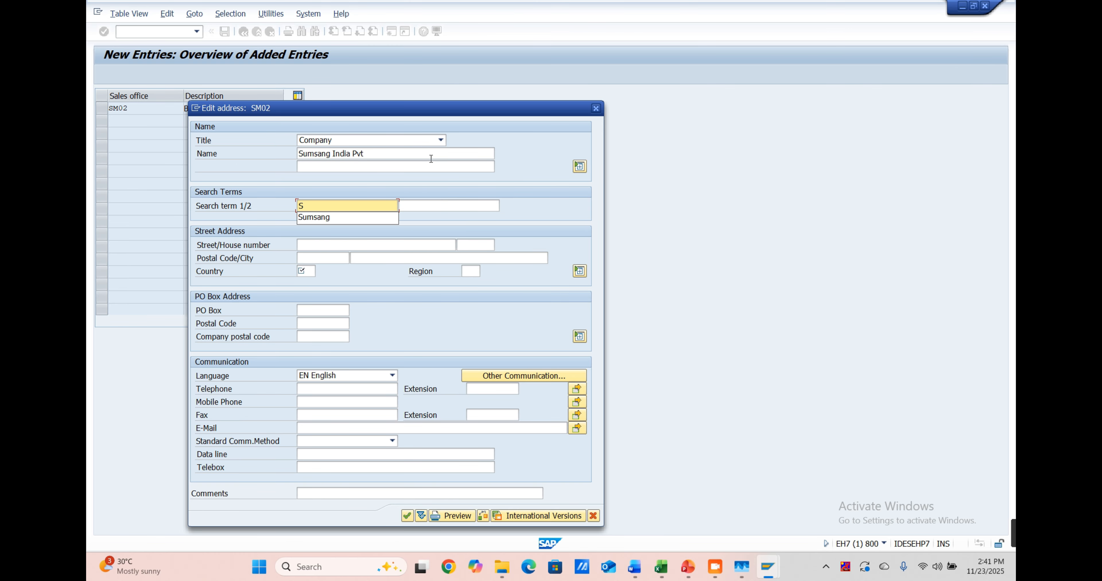
left_click(314, 218)
key("Tab")
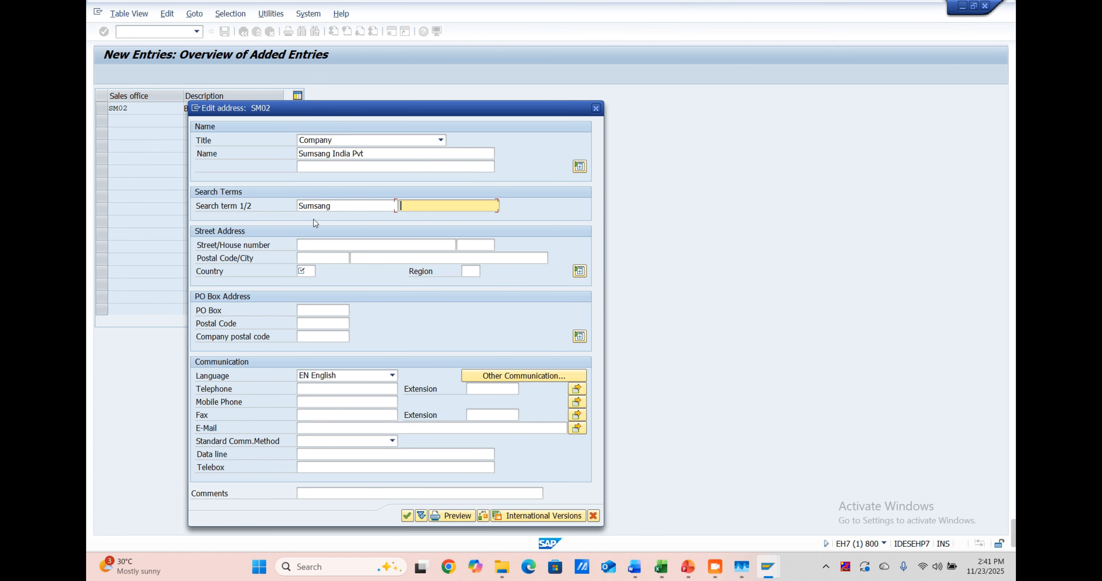
left_click(579, 167)
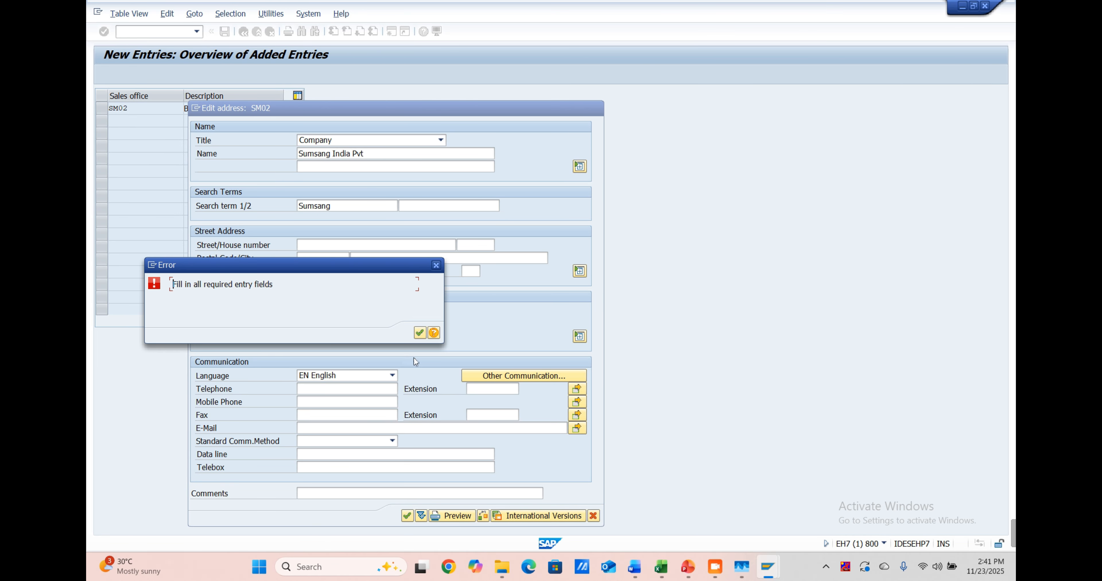
left_click(419, 333)
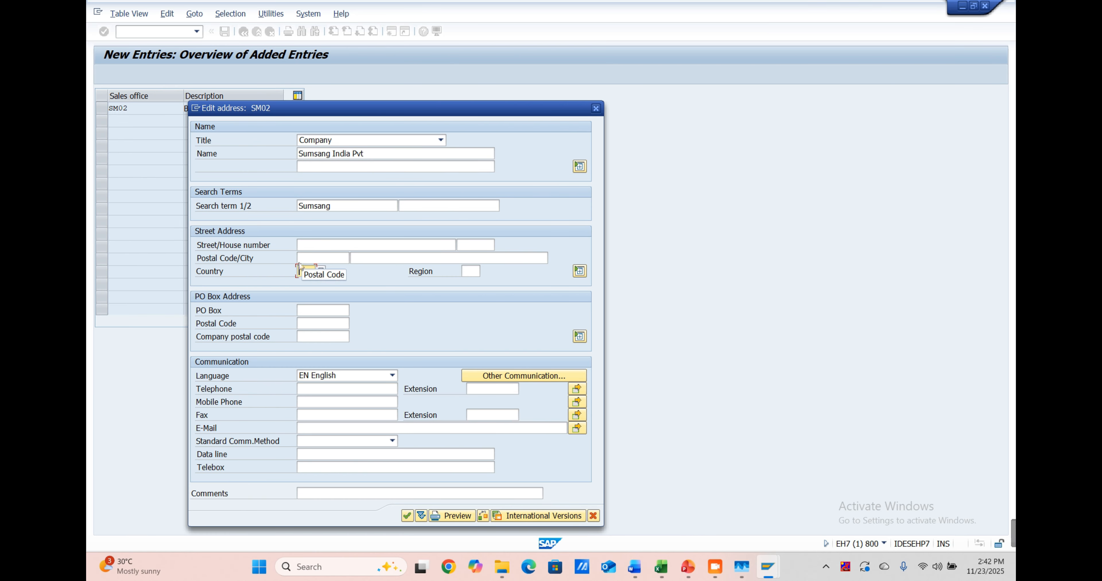
Step: Fill in the required country of the sales office address and save the entry under the proposed Enterprise customizing request
type("DE")
key("BackSpace")
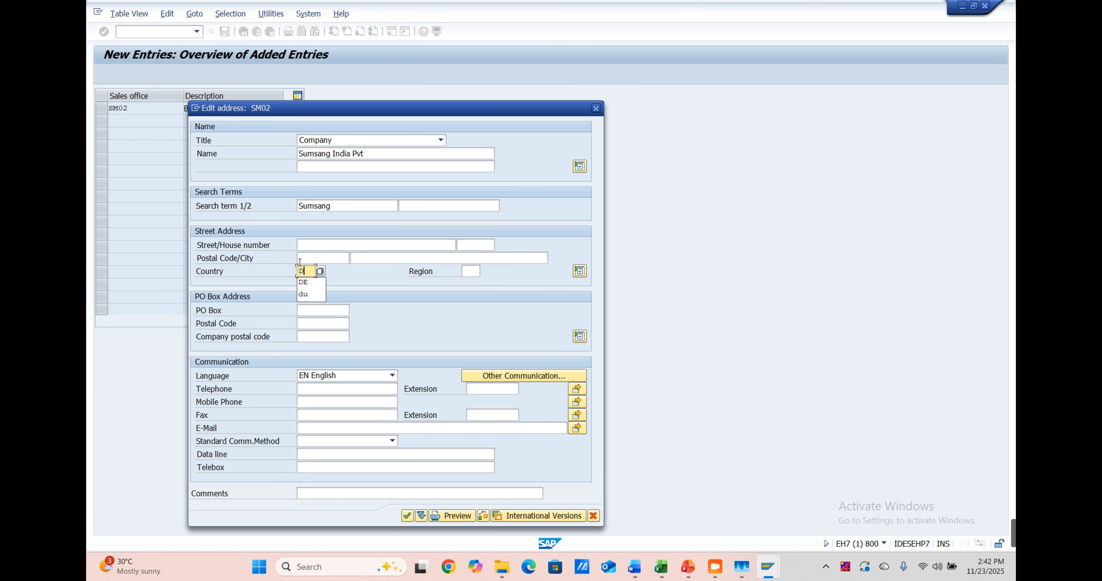
type("U")
key("Tab")
key("shift+Tab")
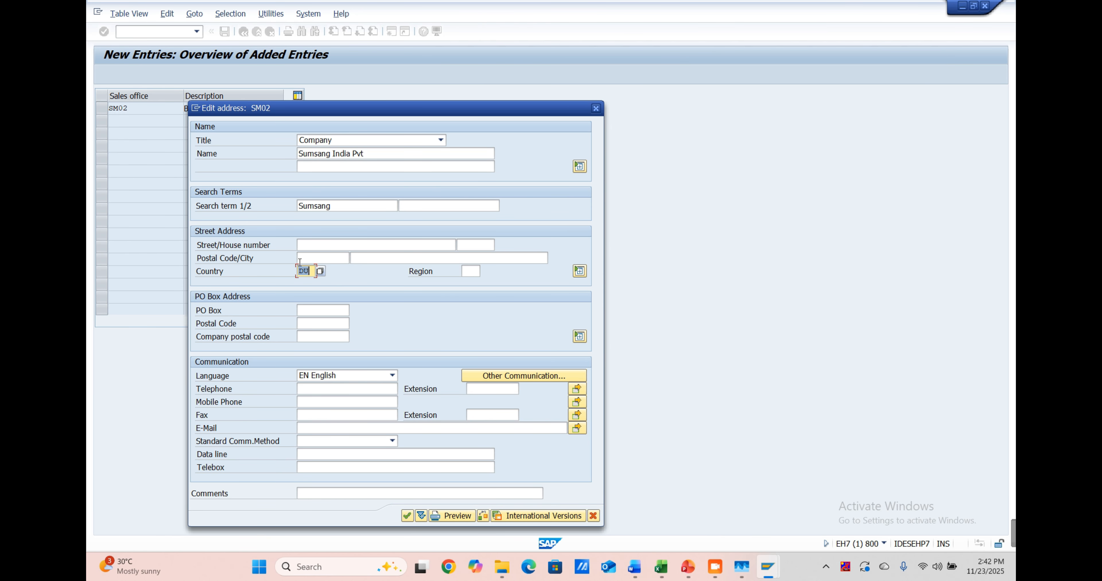
key("Return")
key("Return")
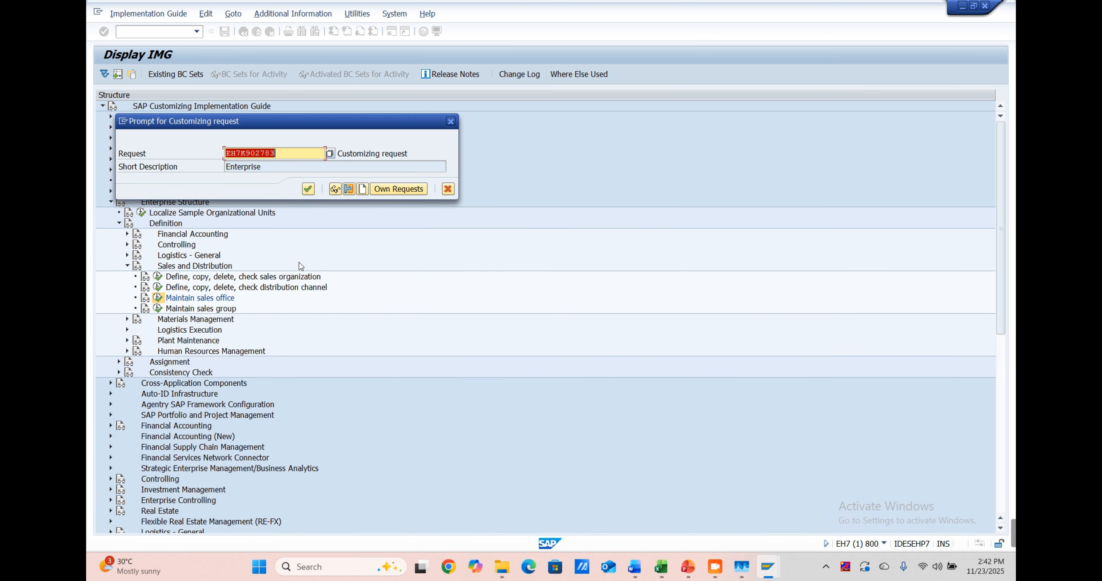
key("Return")
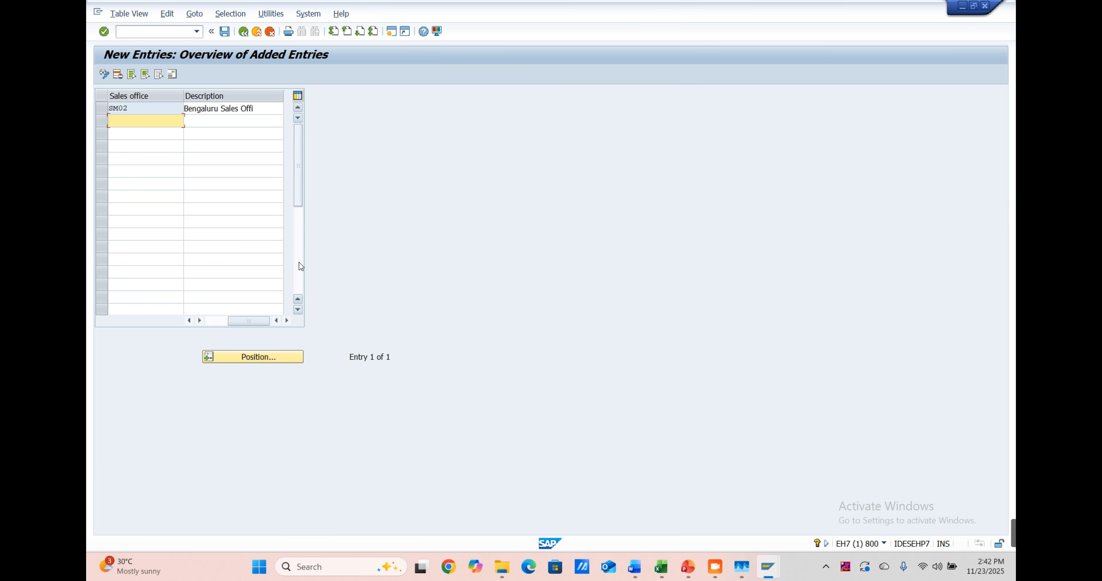
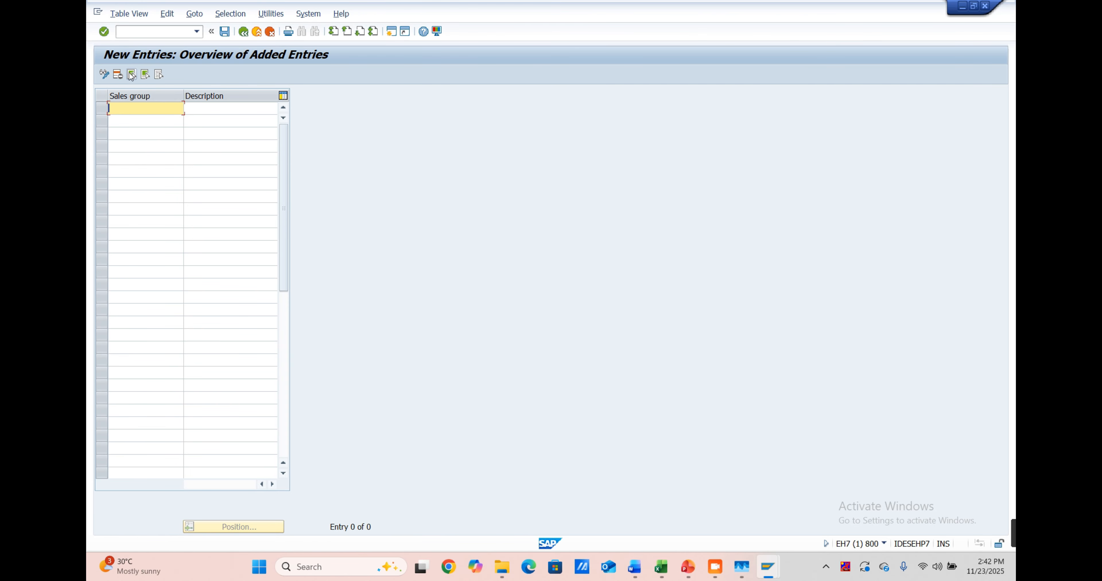
Step: Enter SM1 as the sales group code in the first new entry
type("SM1")
key("Tab")
key("shift+Tab")
type("12")
key("BackSpace")
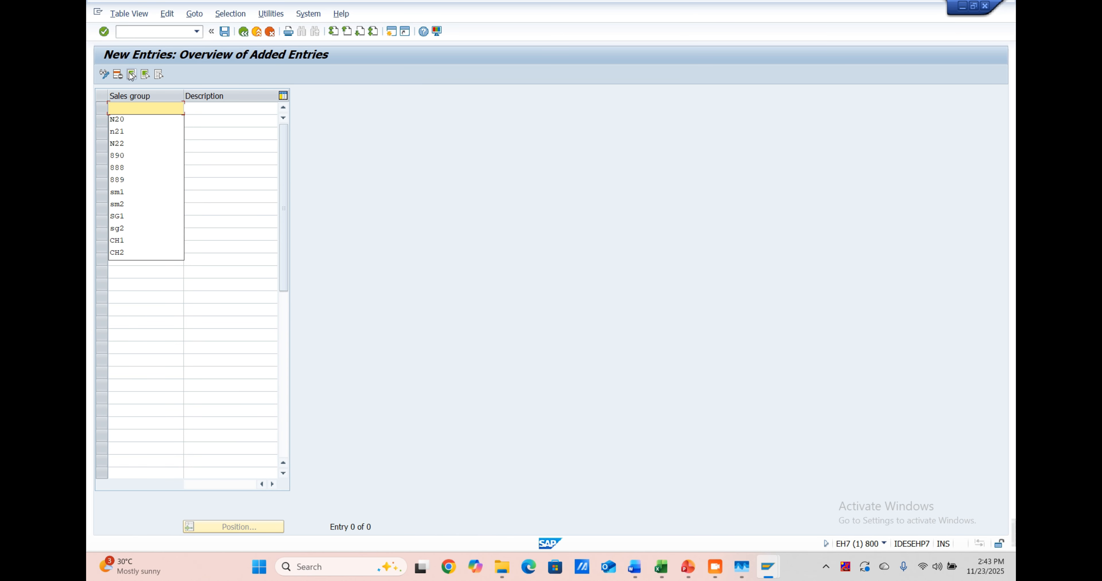
type("SM1")
key("Tab")
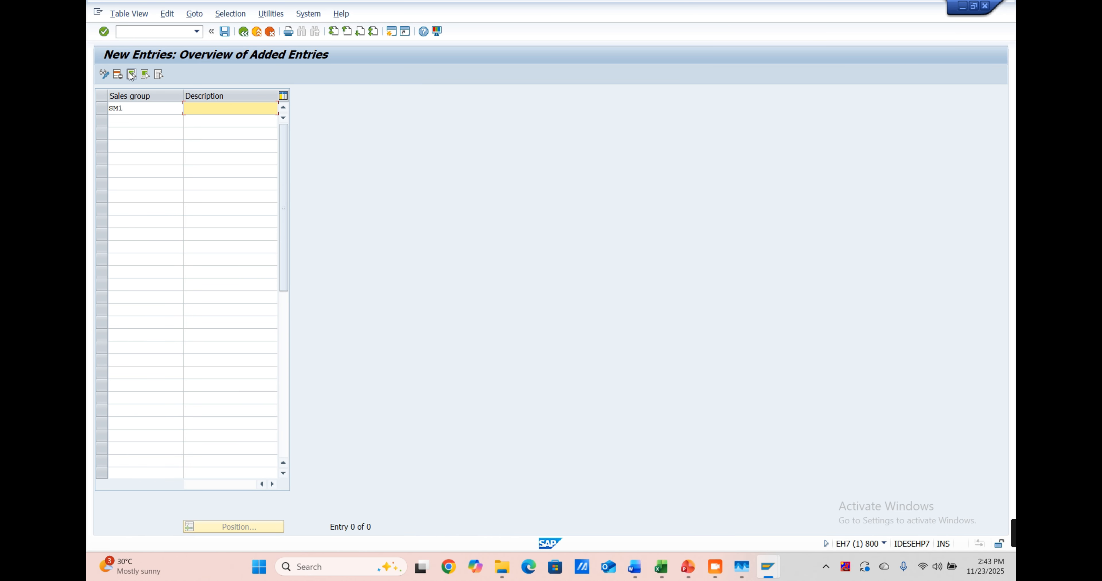
Step: Copy South Region Sales Team from the Excel plan into the description of the new sales group entry in SAP
left_click(651, 576)
scroll(575, 367, "up", 15)
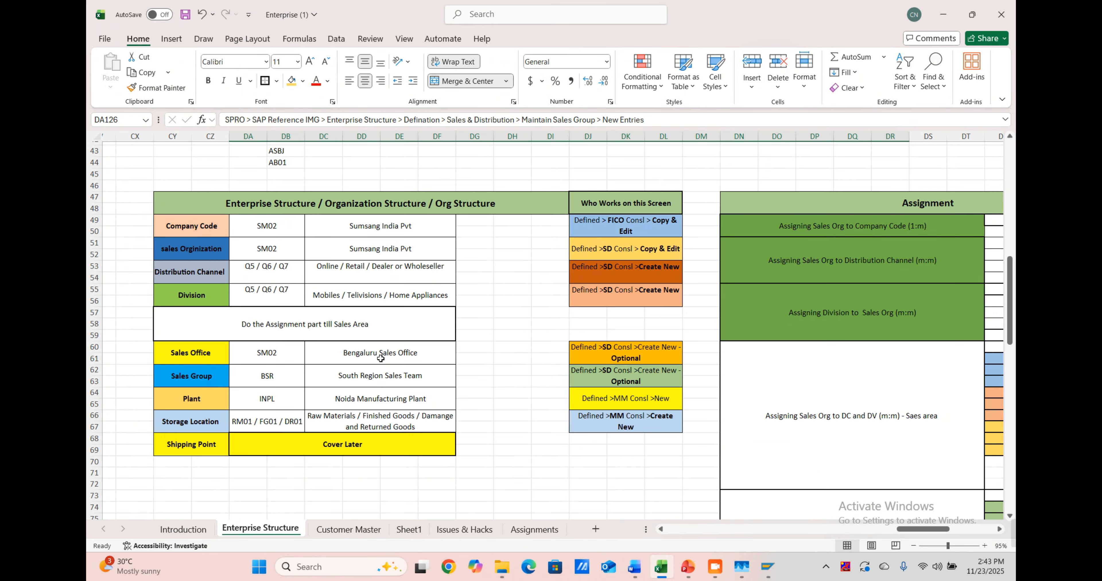
left_click(378, 383)
key("ctrl+c")
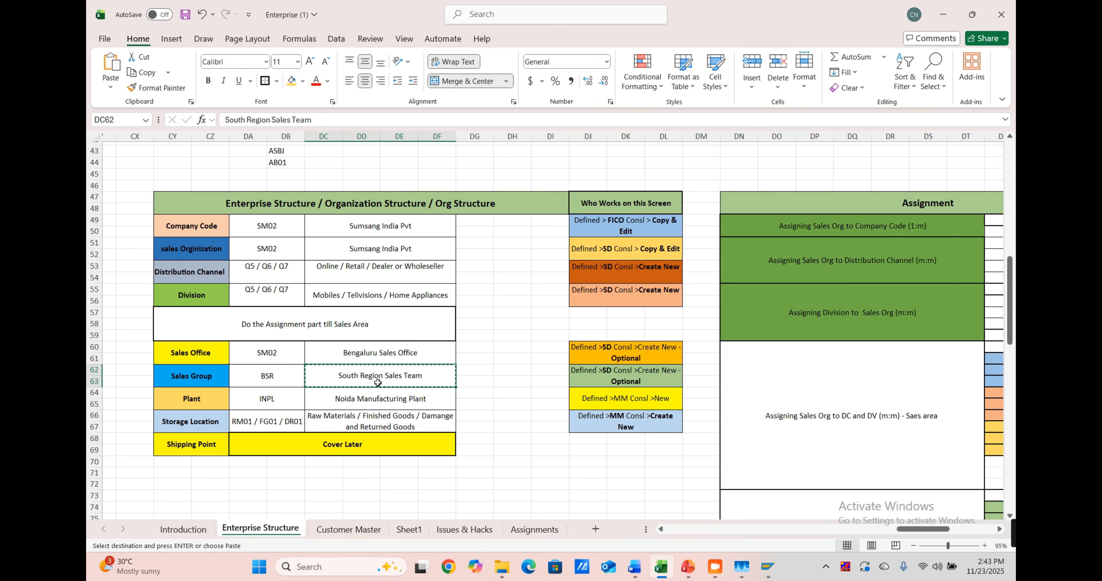
left_click(948, 4)
key("ctrl+v")
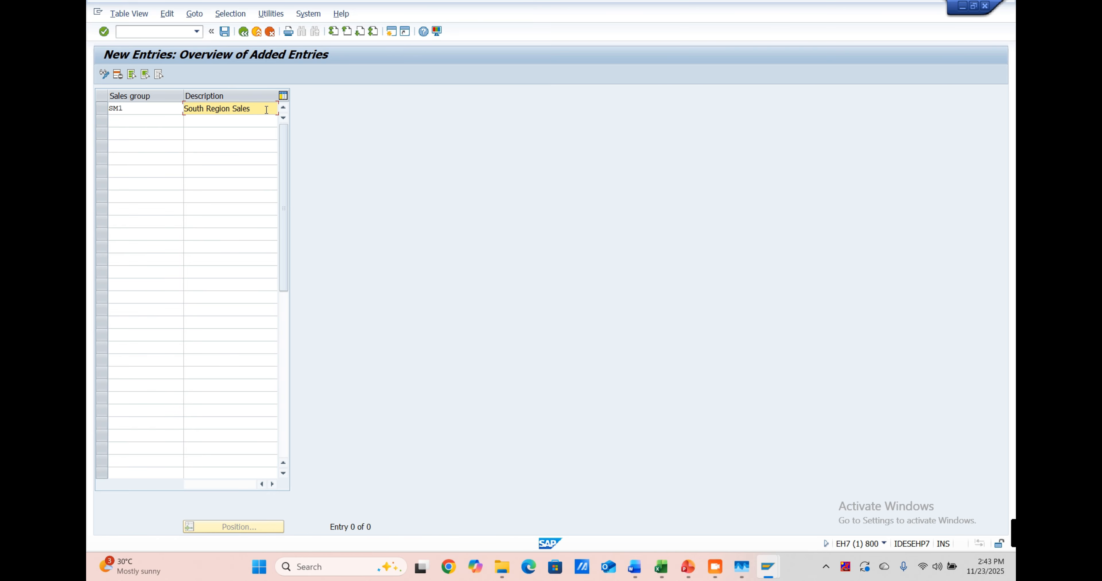
Step: Try to save the sales group with code SM1 and retry it with code SG1
left_click(225, 31)
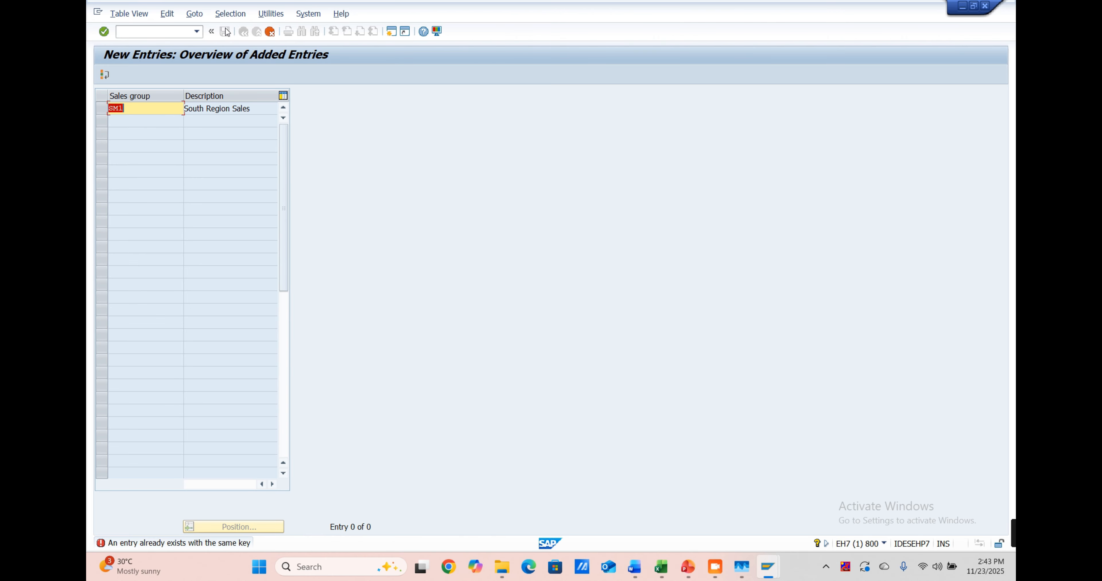
left_click(148, 108)
key("BackSpace")
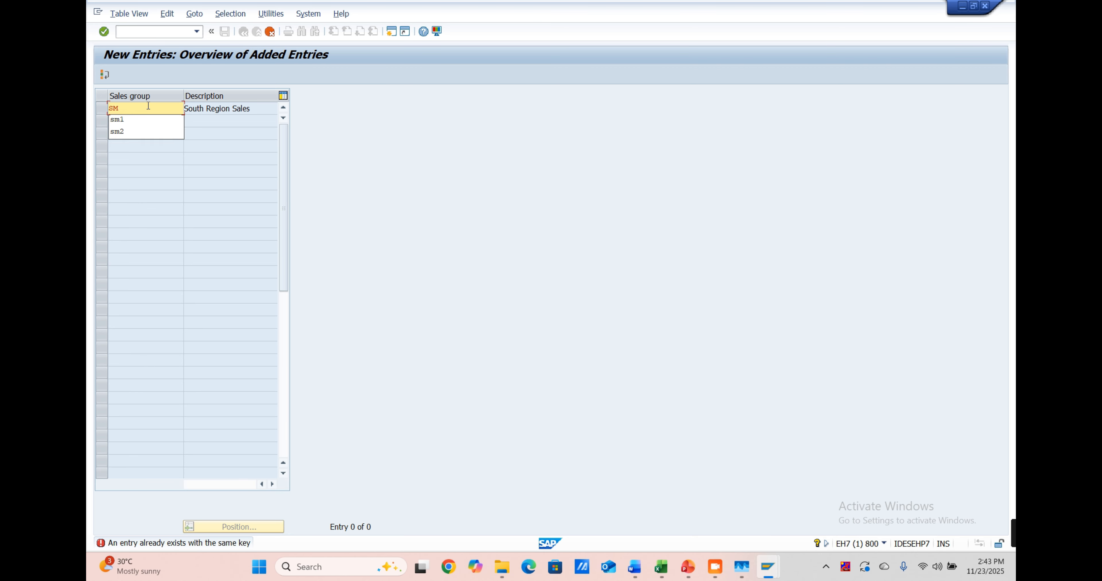
key("BackSpace")
key("BackSpace")
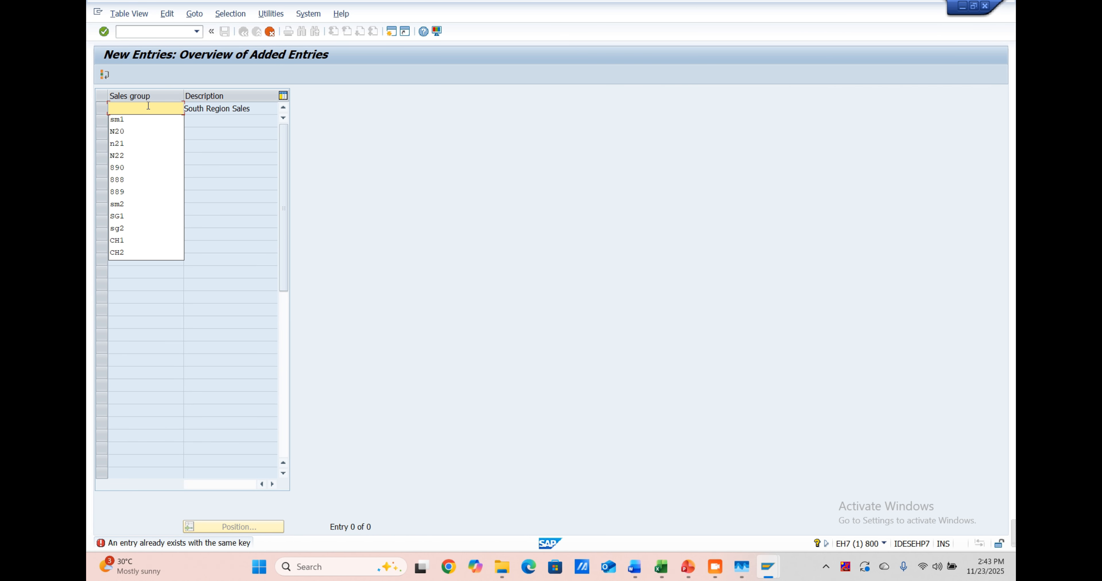
type("sG")
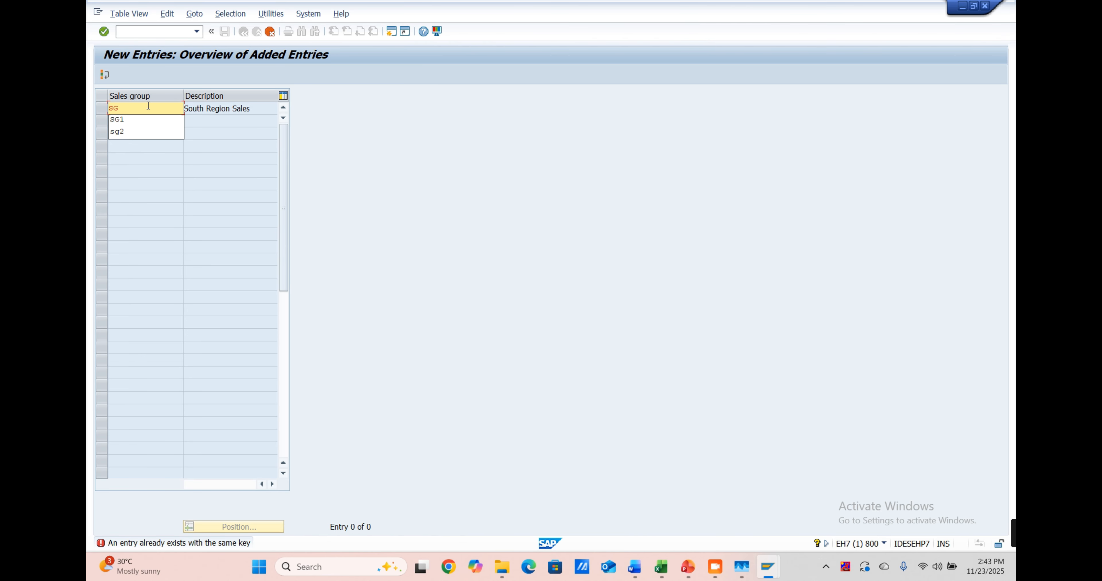
type("1")
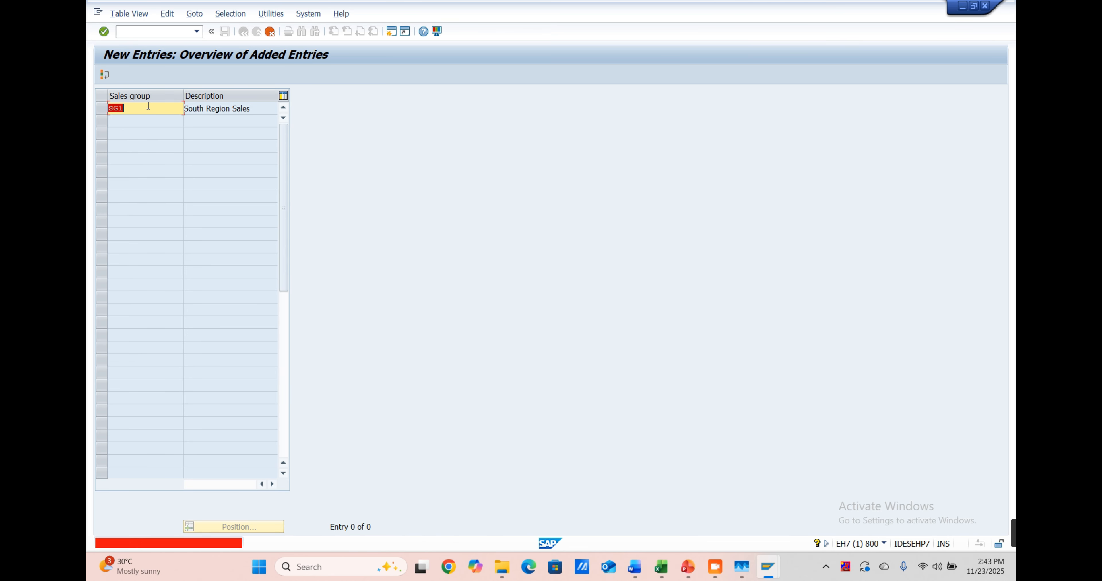
Step: Change the sales group code to QG1 and save the entry under the proposed Enterprise customizing request
key("BackSpace")
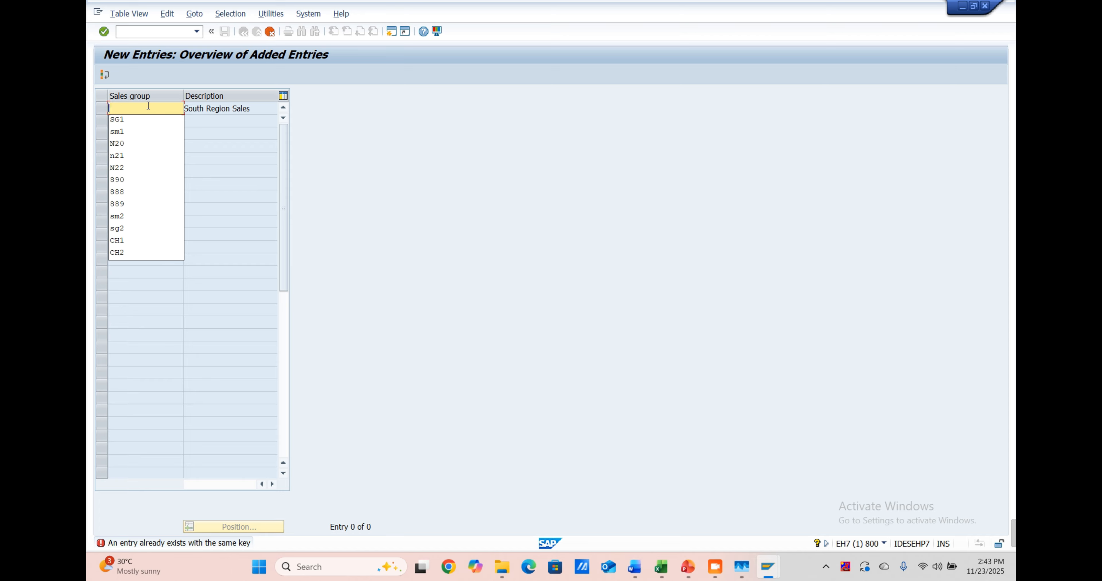
type("QG1")
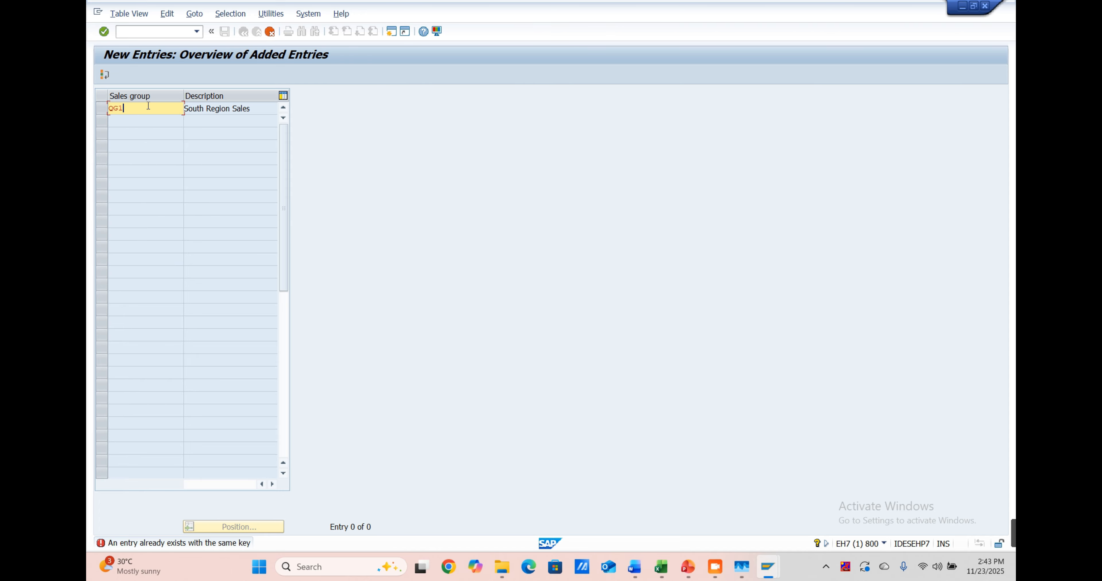
key("Return")
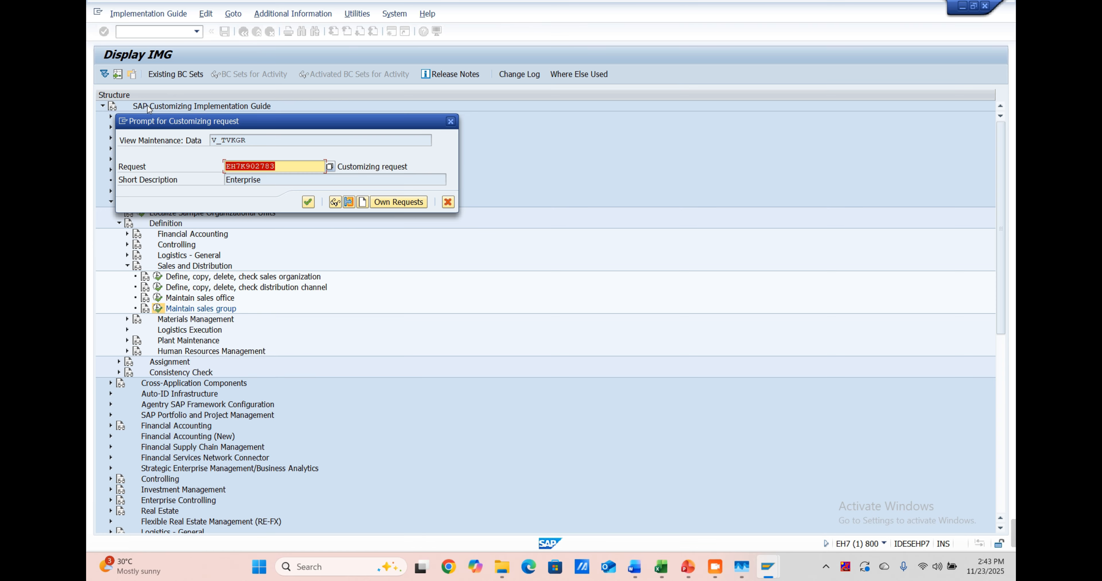
left_click(308, 202)
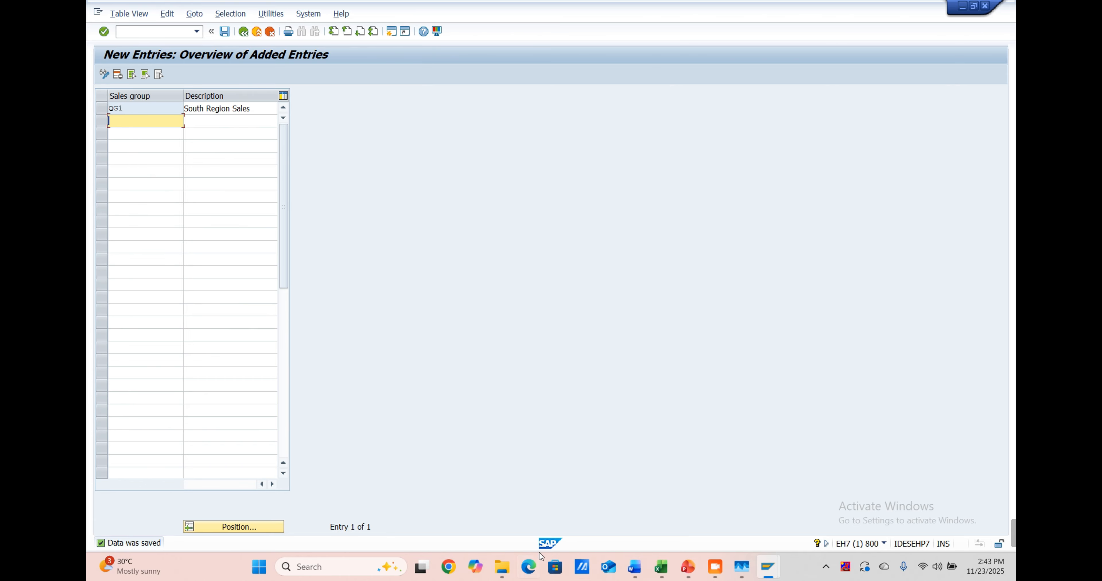
Step: Switch to the Excel plan and change the Sales Group code to QG1 to match SAP
left_click(661, 567)
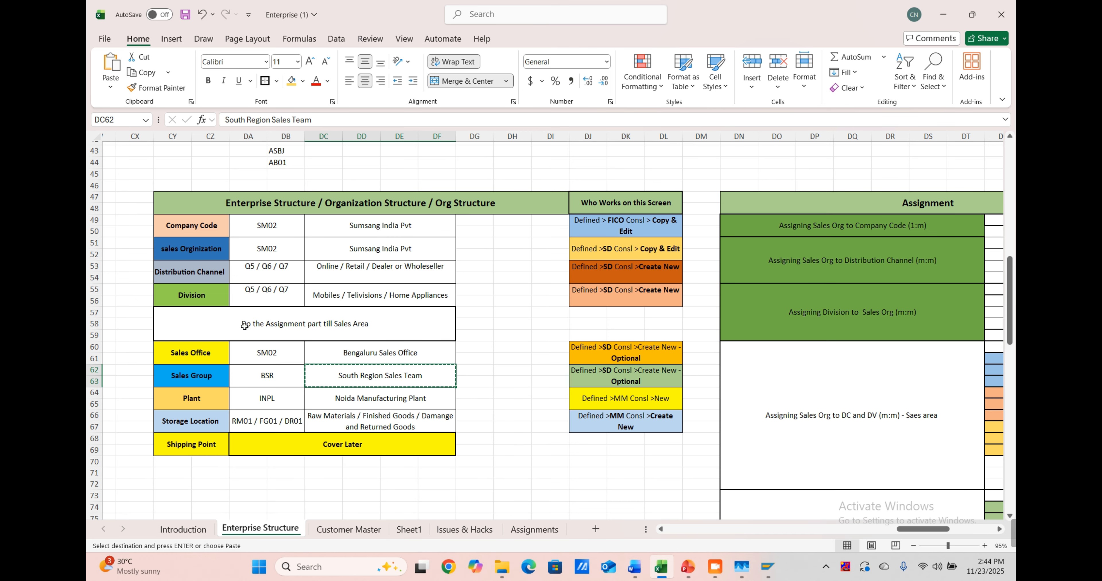
left_click(260, 346)
left_click(280, 375)
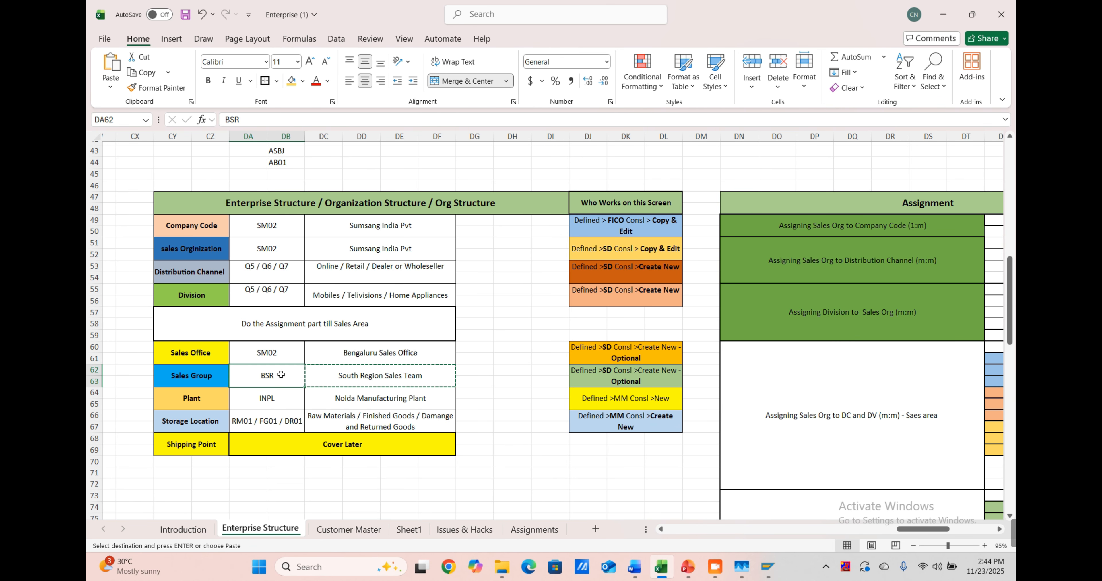
type("Q")
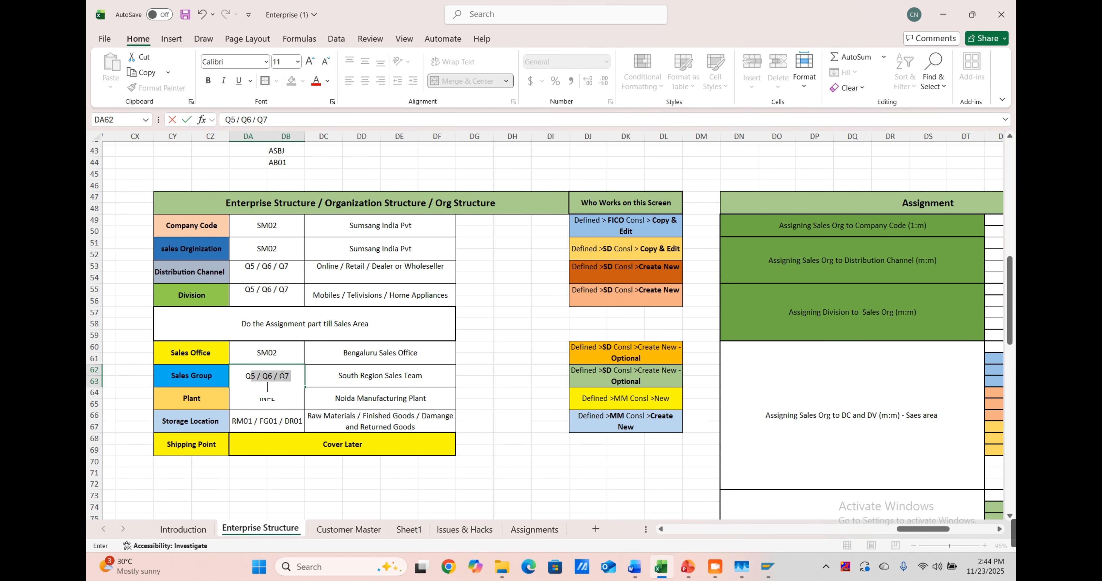
type("G1")
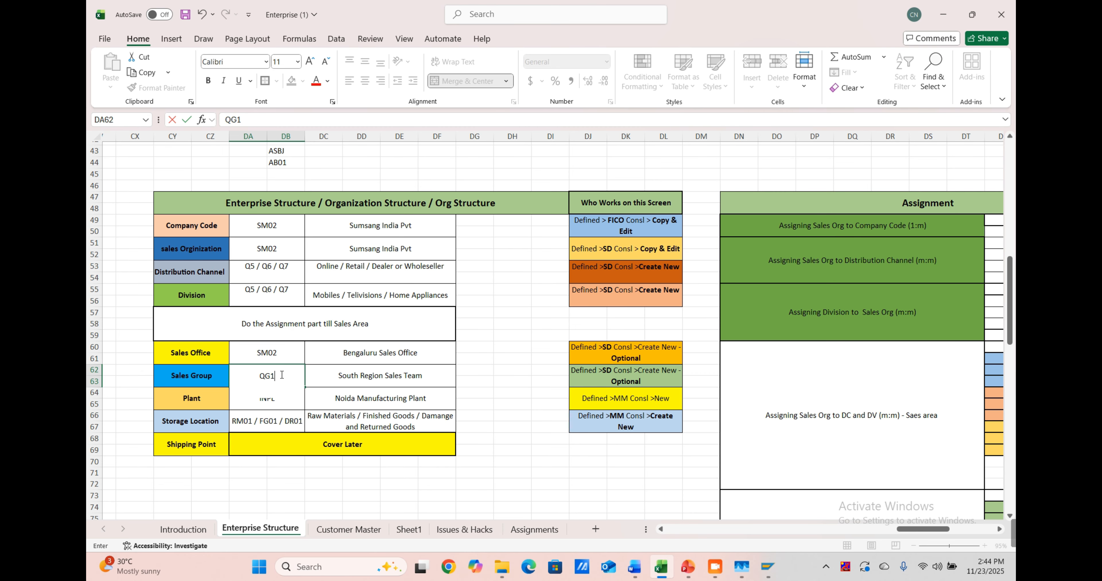
left_click(366, 374)
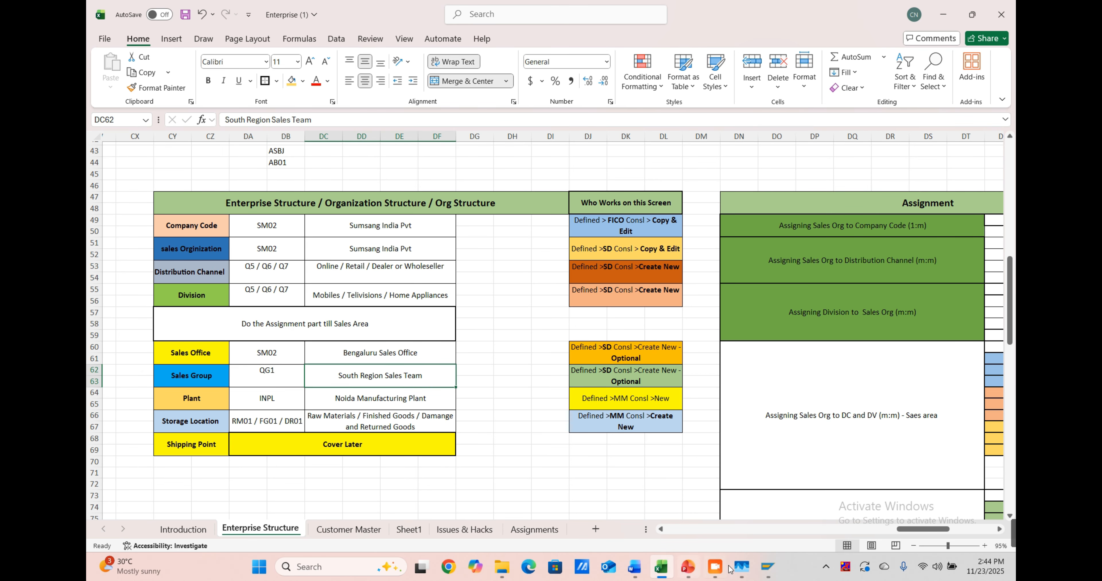
mouse_move(742, 567)
Step: Review the Plant row of the Excel plan, checking its code, description and which consultant defines it
left_click(197, 402)
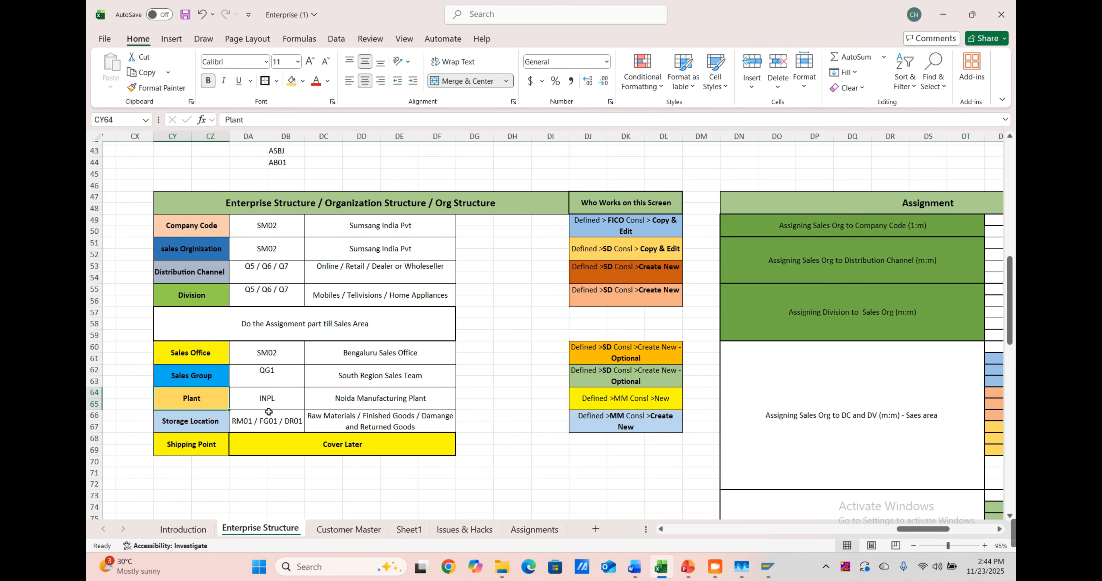
scroll(268, 412, "down", 1)
scroll(269, 412, "right", 1)
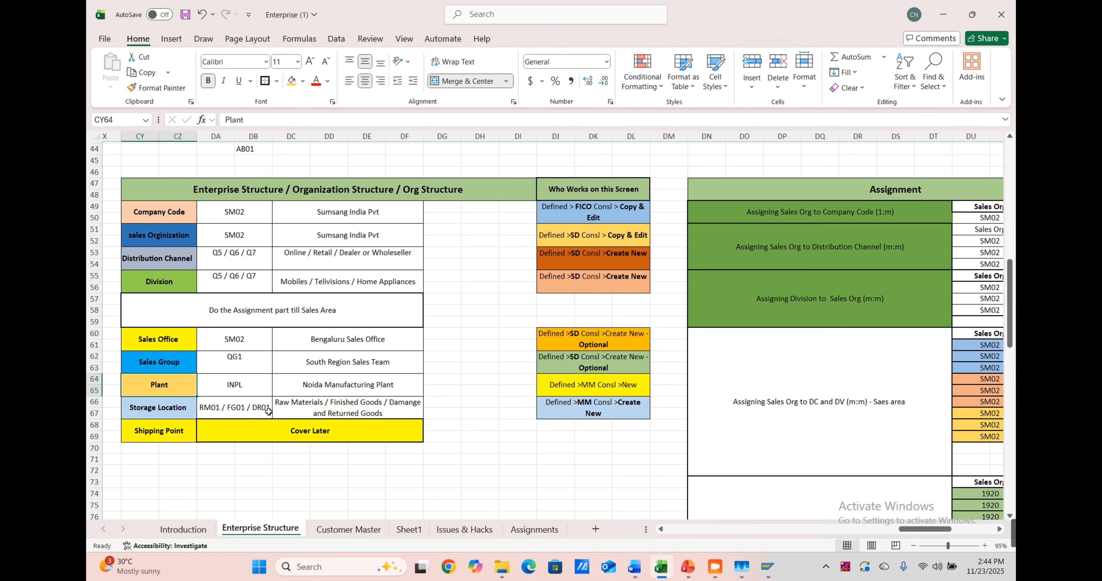
scroll(411, 379, "down", 1)
scroll(411, 380, "left", 1)
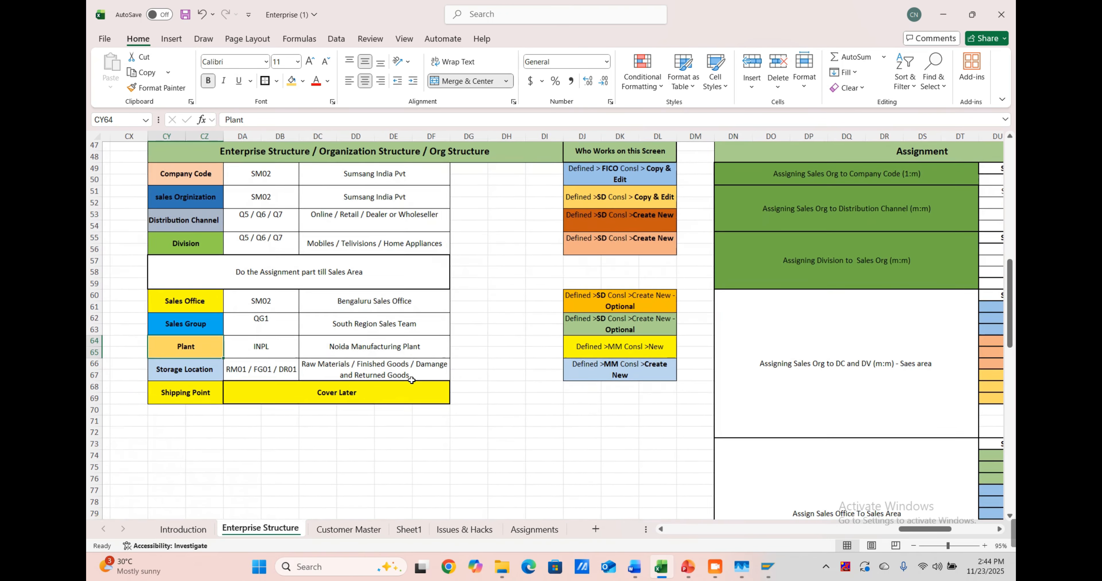
scroll(411, 380, "up", 1)
scroll(411, 380, "left", 1)
scroll(412, 380, "down", 1)
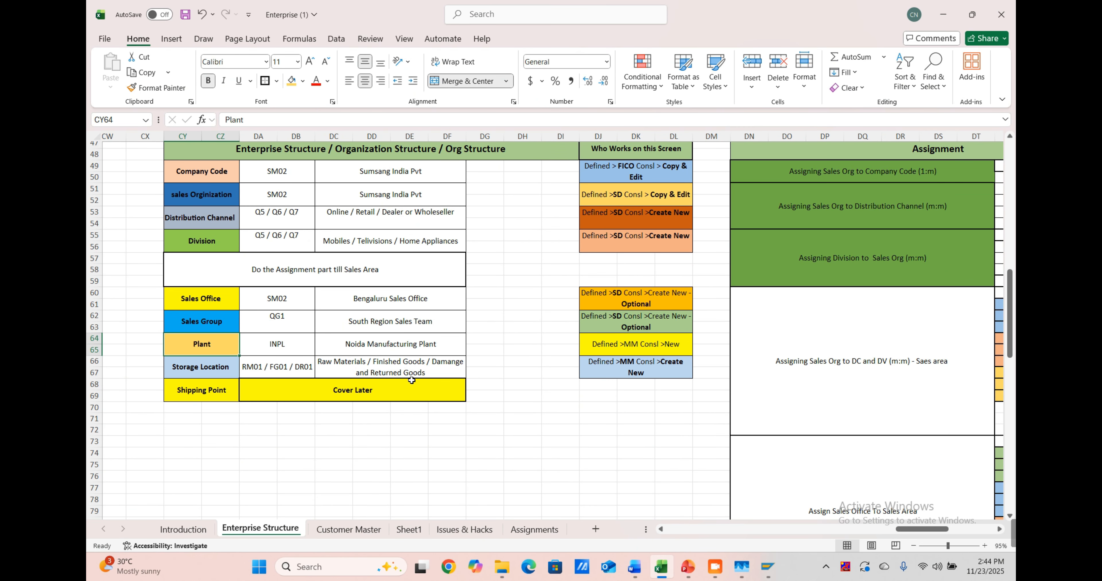
scroll(412, 380, "down", 19)
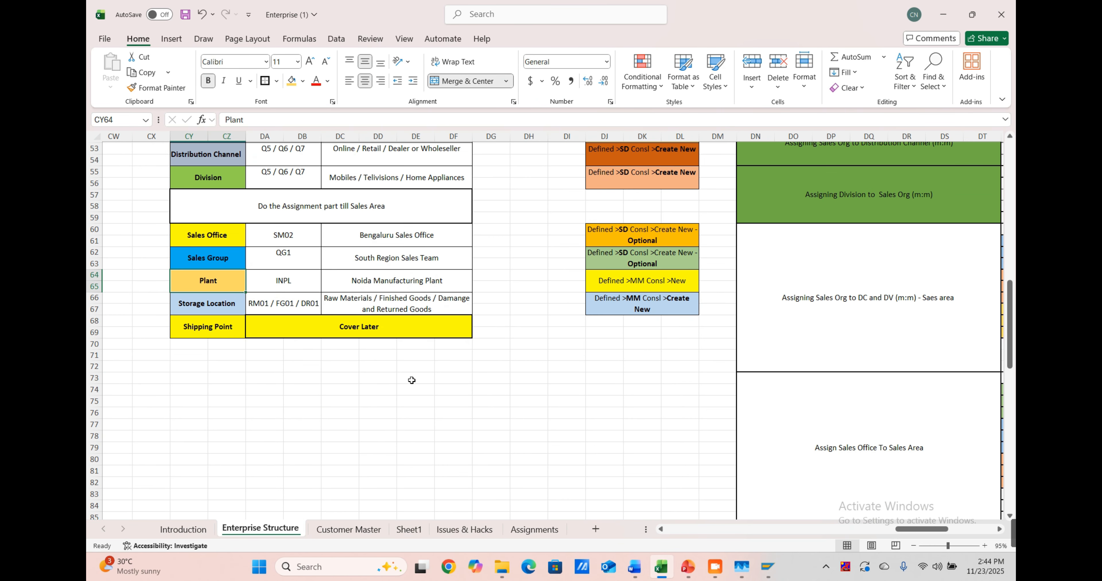
scroll(411, 379, "left", 1)
scroll(412, 380, "down", 2)
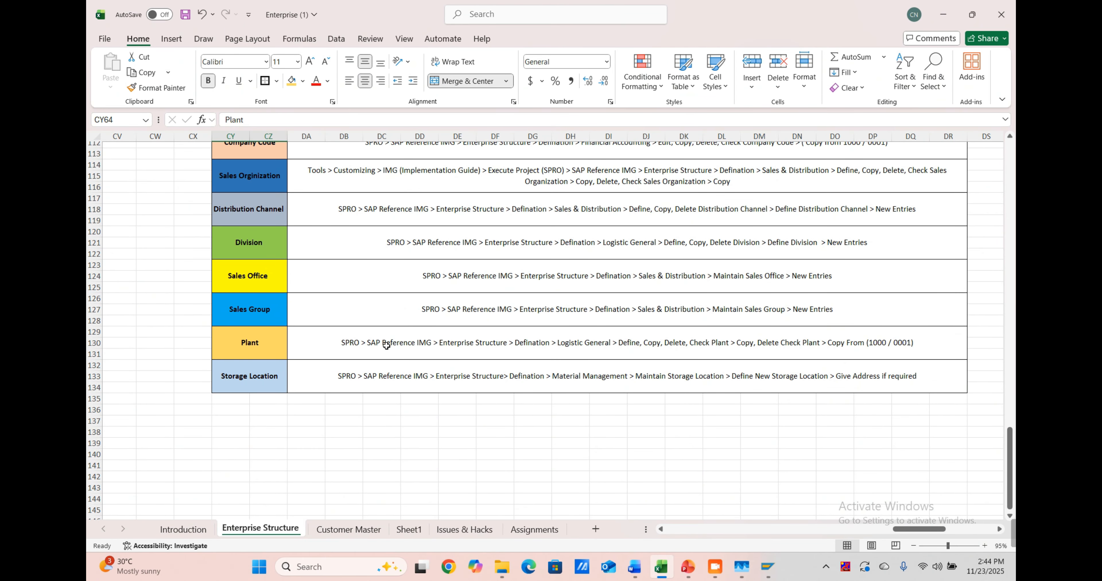
scroll(428, 345, "up", 20)
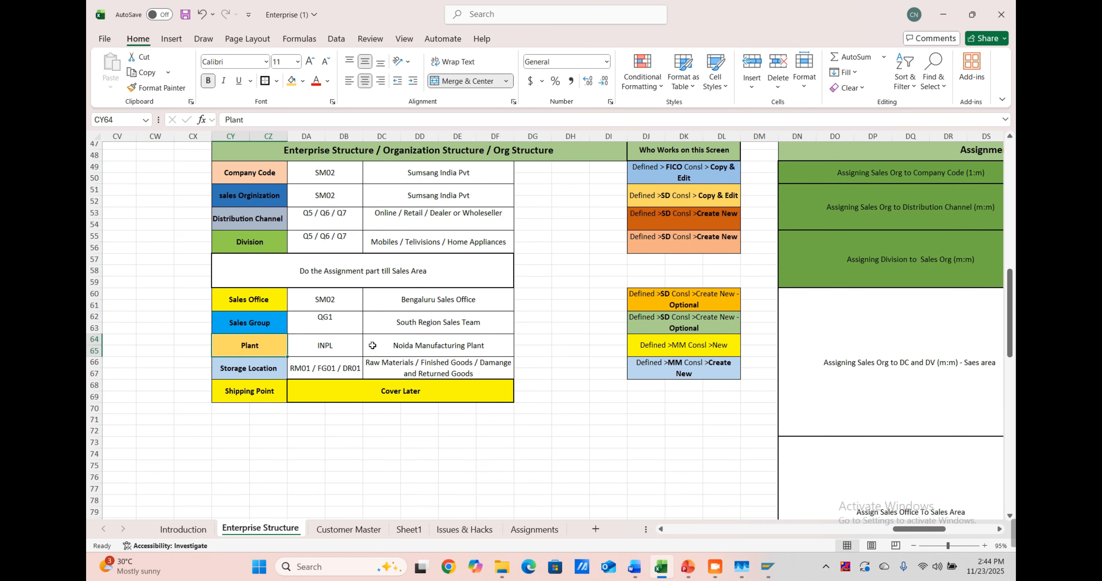
left_click(672, 348)
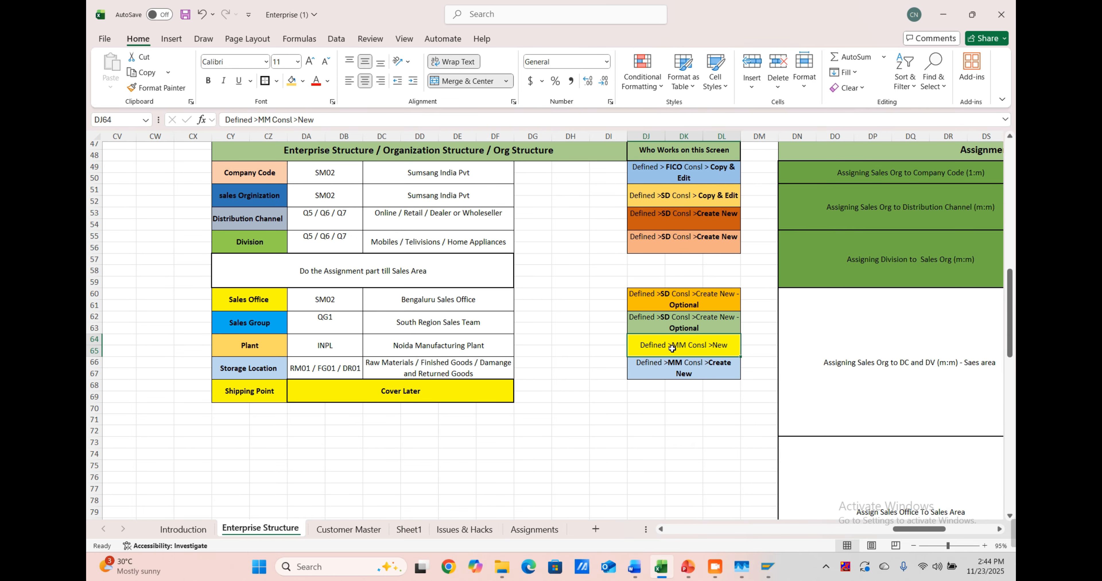
Step: Look up the customizing path for defining a plant in the Path table of the Enterprise Structure sheet
scroll(672, 349, "down", 20)
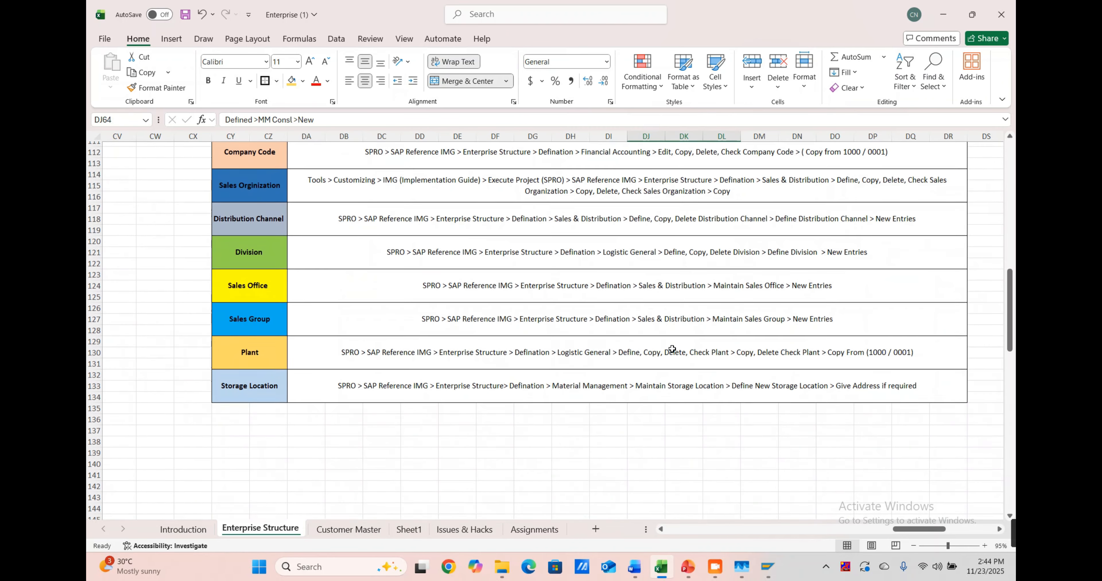
left_click(268, 423)
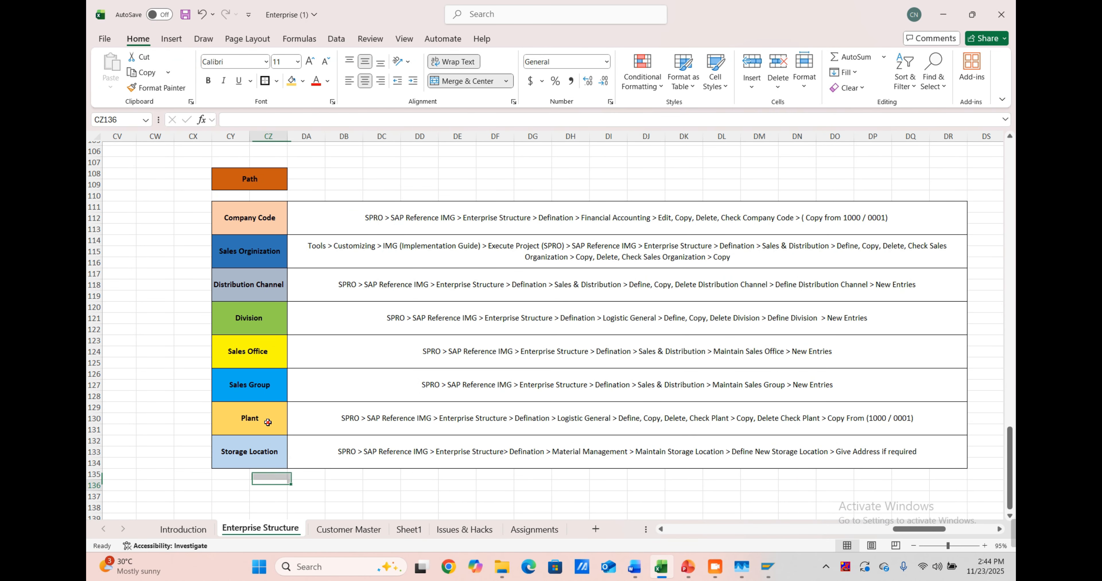
key("Right")
key("Right")
key("Right")
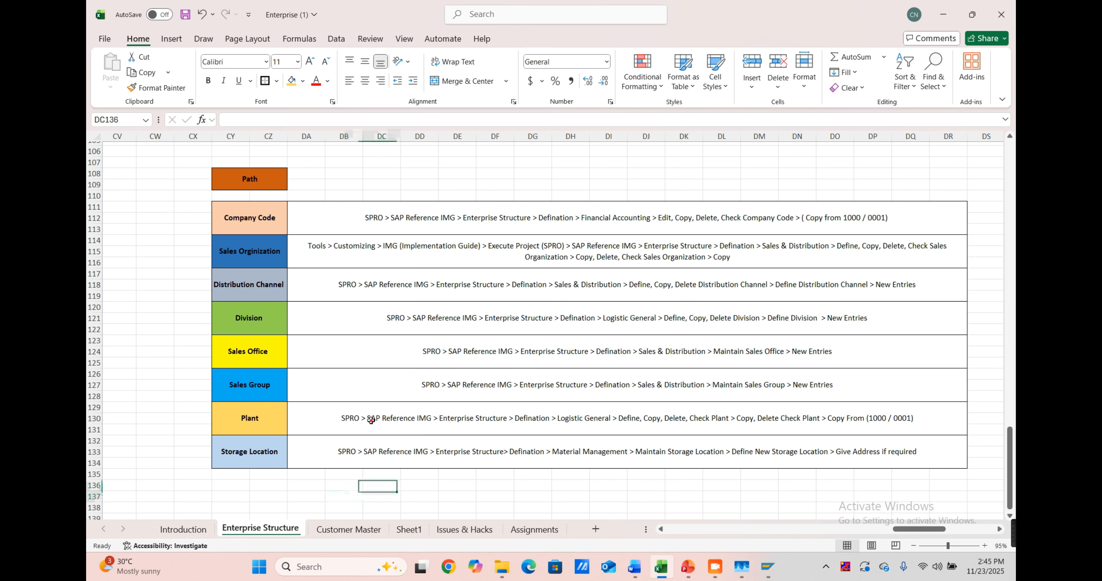
key("Left")
key("Left")
key("Left")
key("ctrl+Up")
left_click(257, 417)
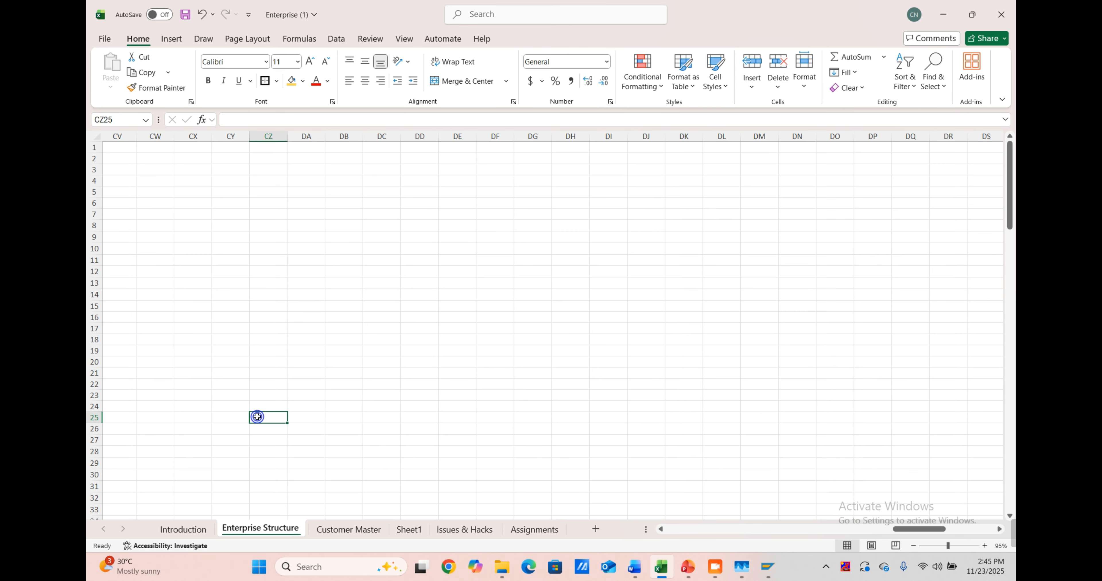
scroll(257, 417, "down", 2)
scroll(257, 417, "down", 15)
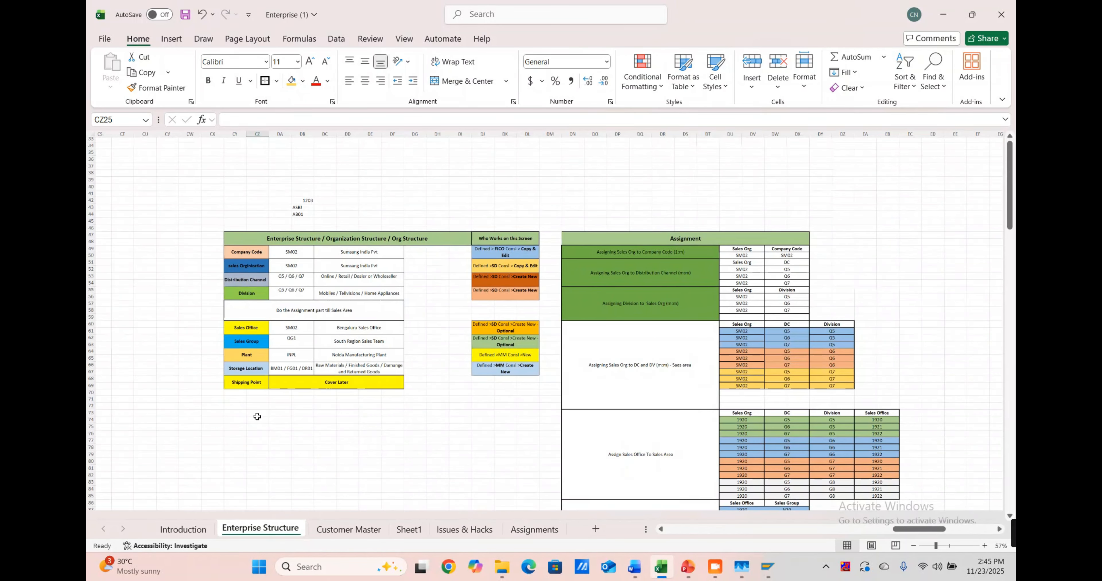
scroll(257, 416, "down", 17)
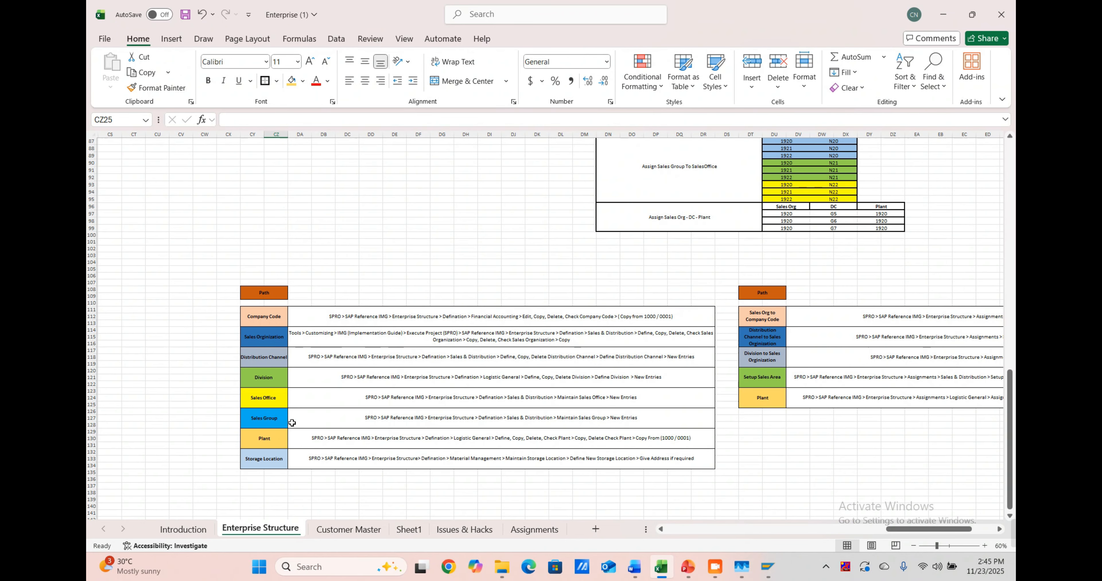
left_click(294, 429)
scroll(332, 431, "up", 2)
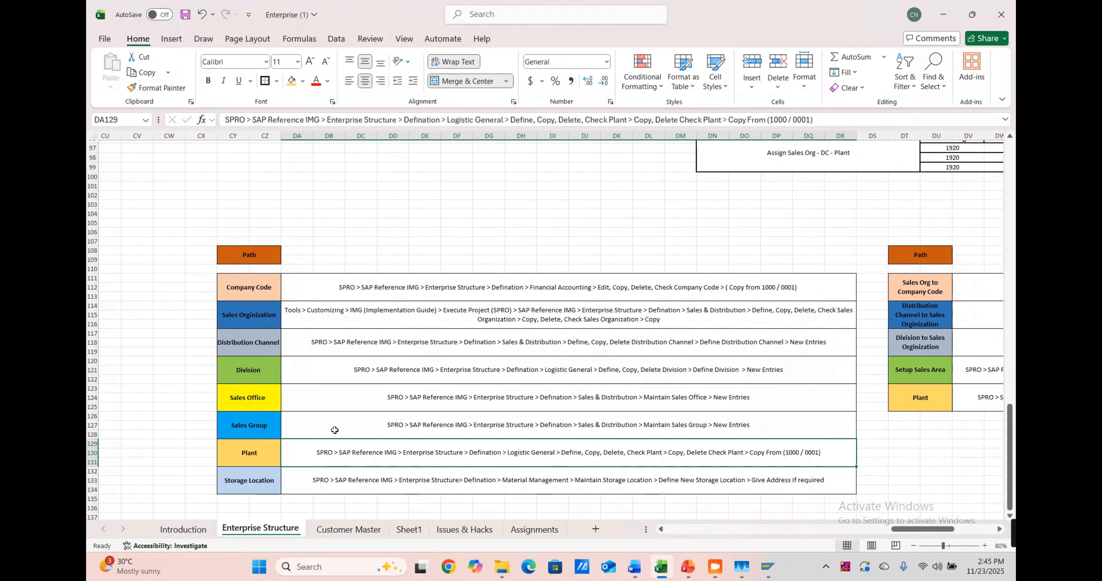
scroll(335, 430, "left", 3)
scroll(335, 430, "down", 1)
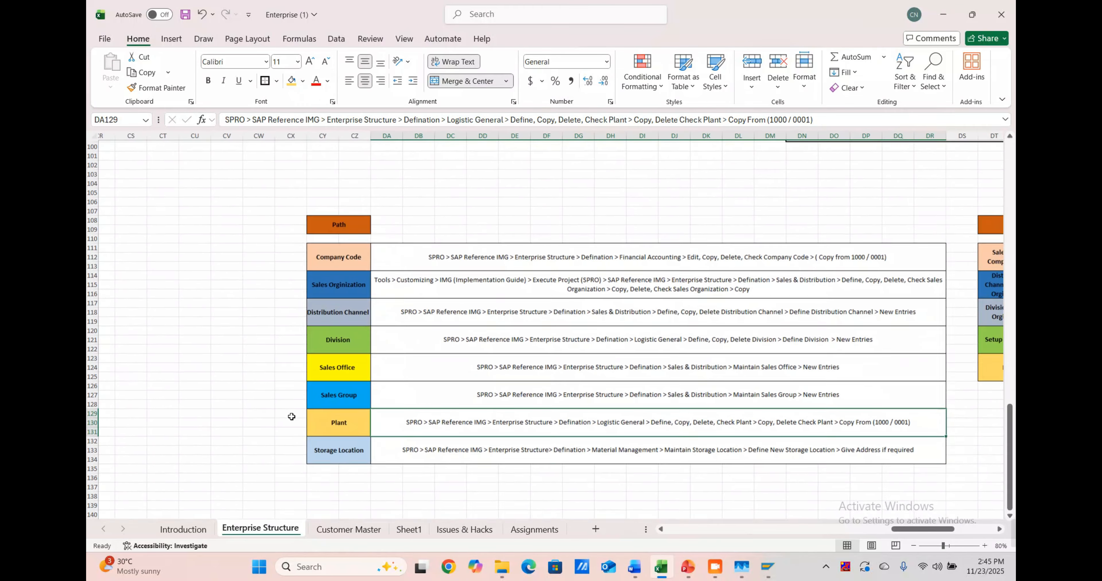
scroll(411, 428, "right", 2)
scroll(411, 428, "down", 1)
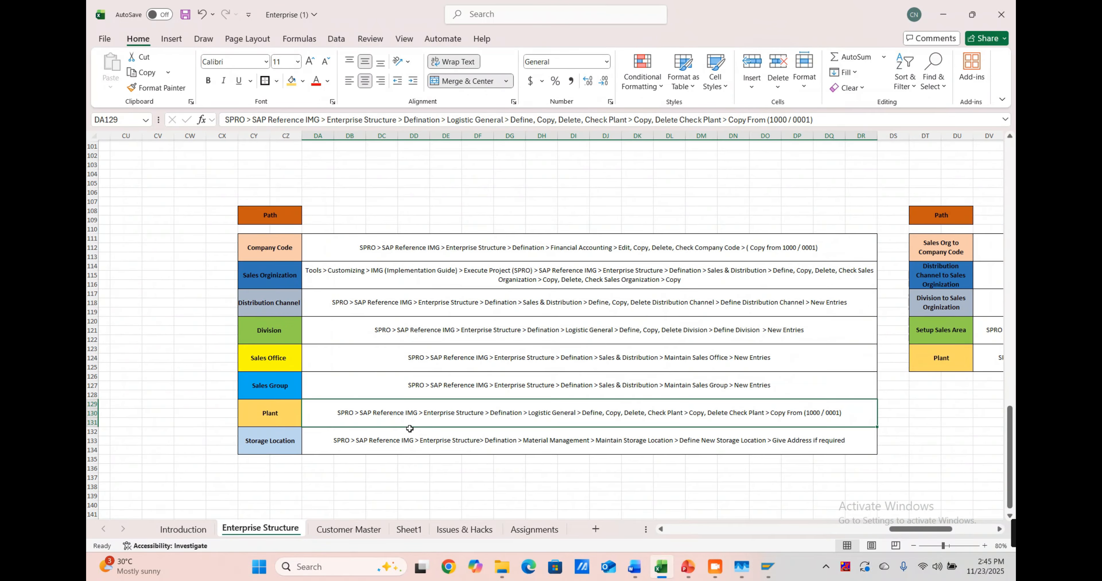
left_click(271, 413)
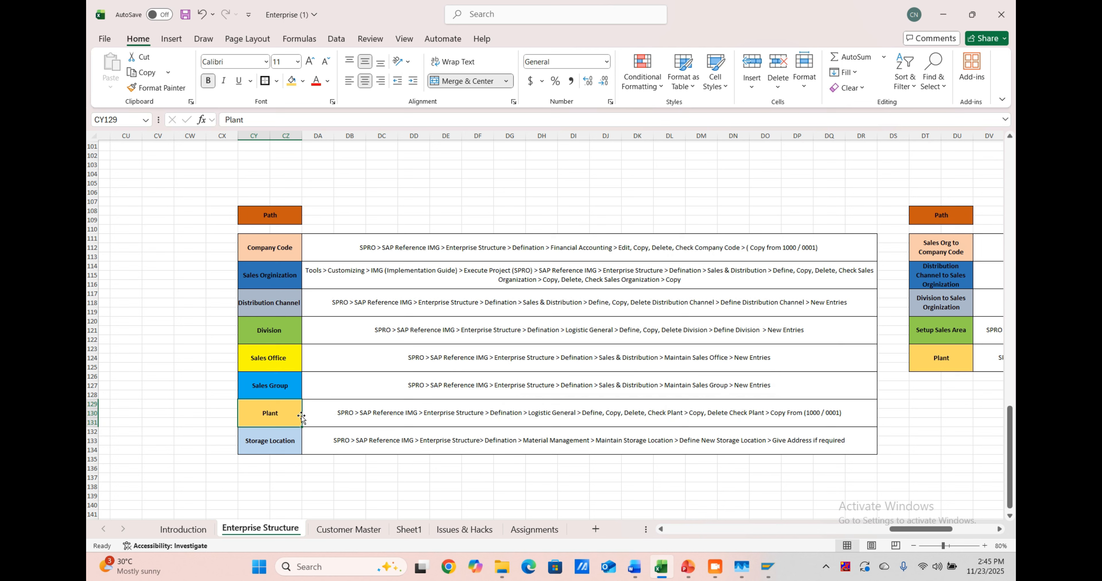
left_click(358, 422)
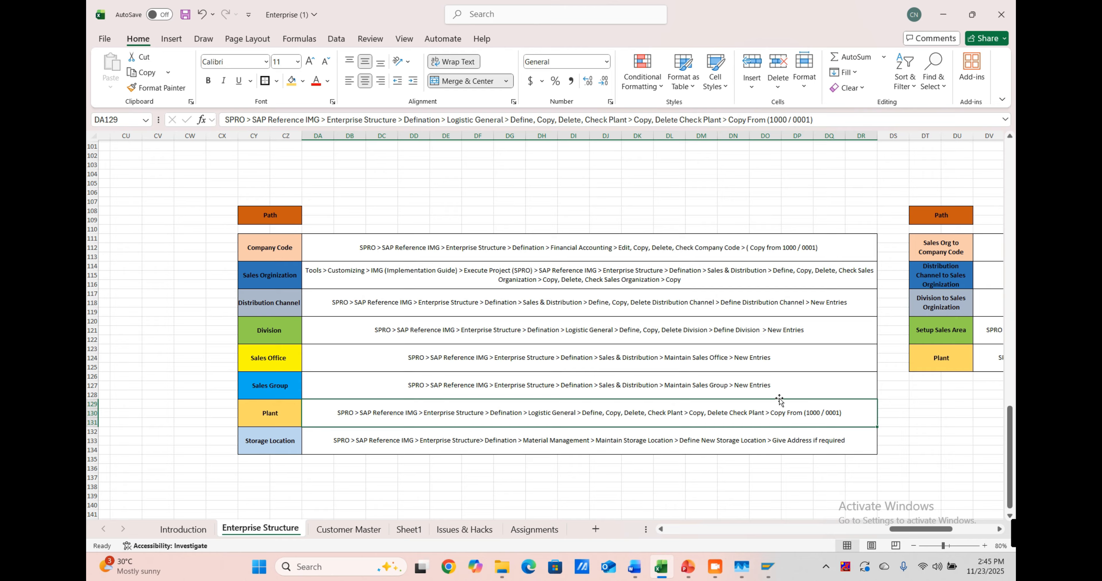
Step: Switch back to SAP and leave the sales group entries for the SAP Easy Access screen
left_click(943, 14)
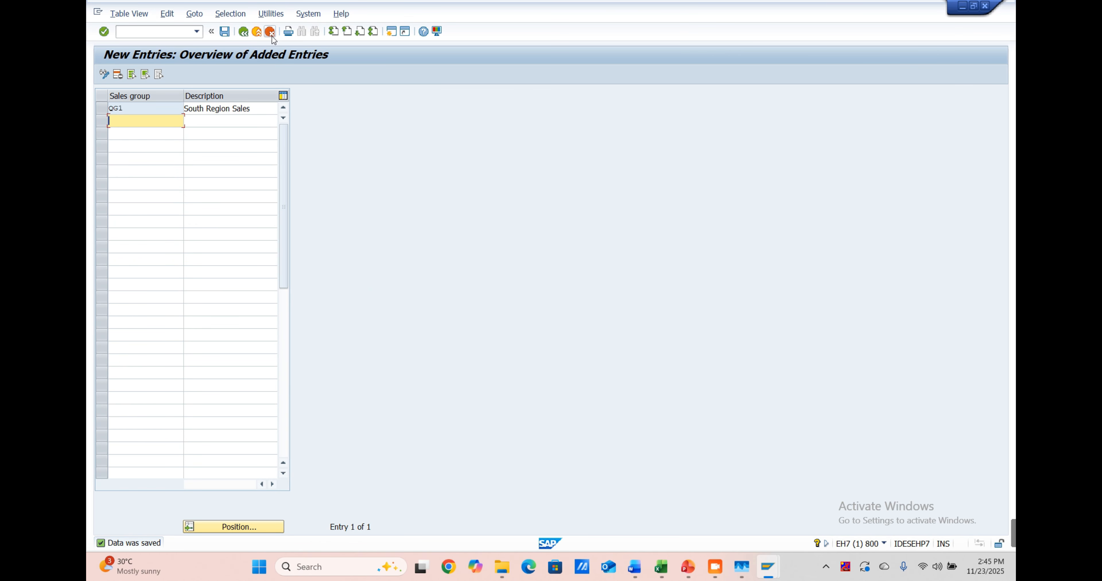
left_click(270, 31)
left_click(269, 32)
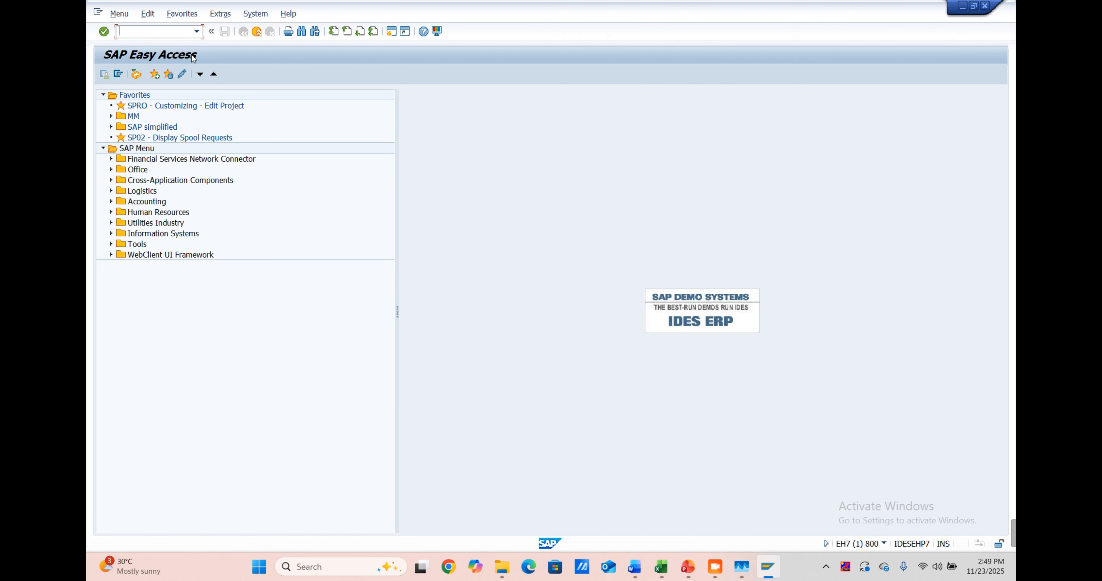
type("SPRO")
key("Return")
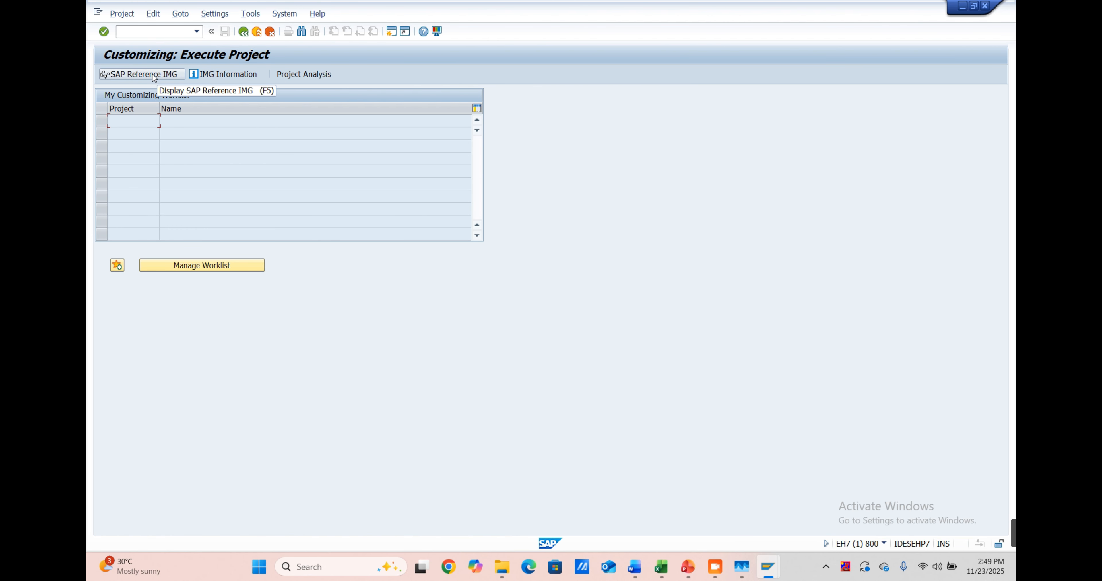
left_click(270, 32)
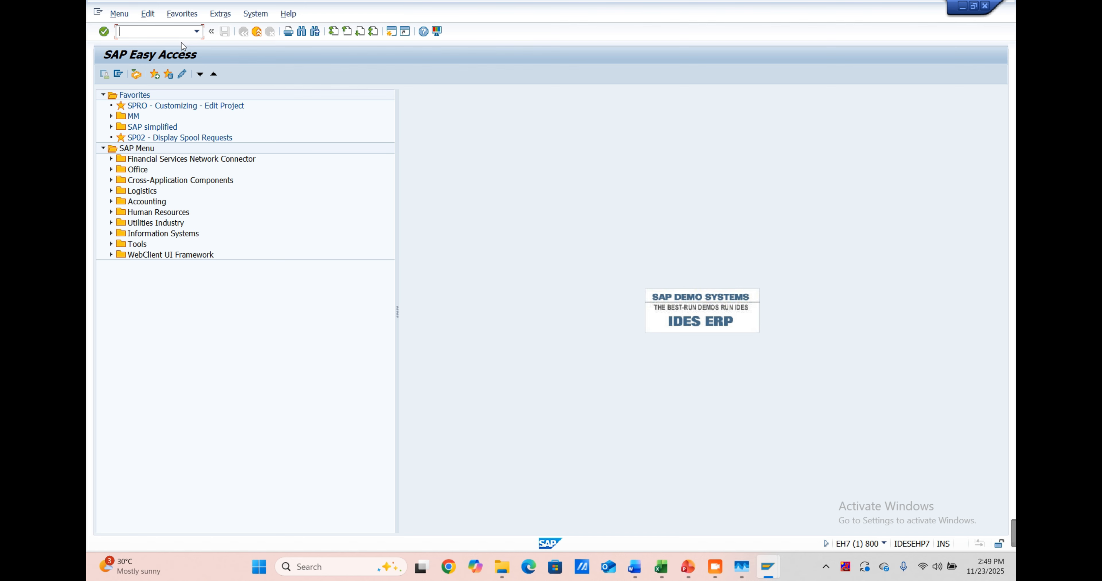
Step: Run transaction SPRO and display the SAP Reference IMG
type("SPRO")
key("Return")
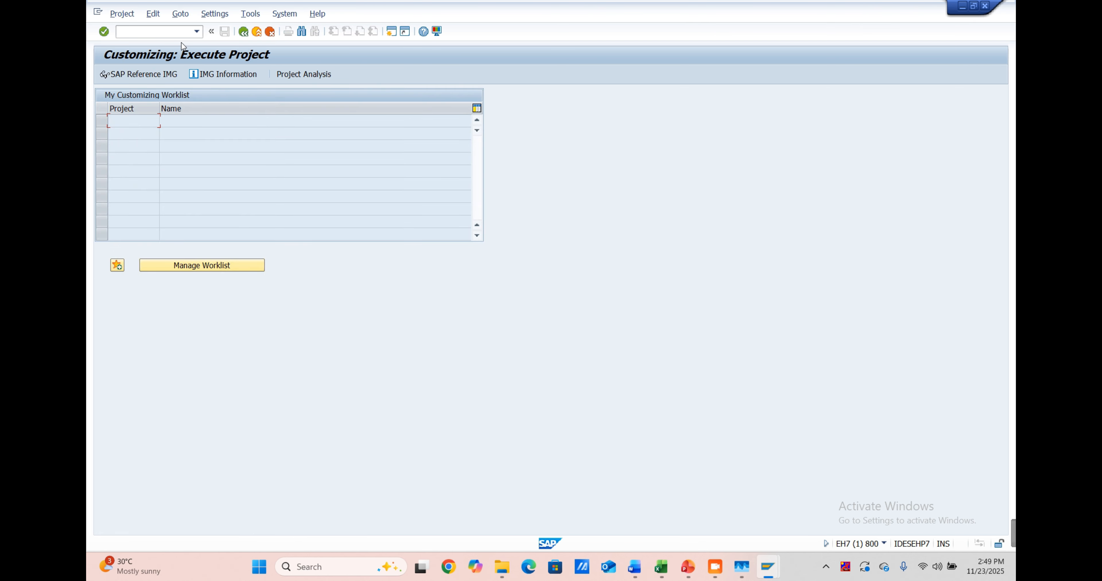
left_click(144, 68)
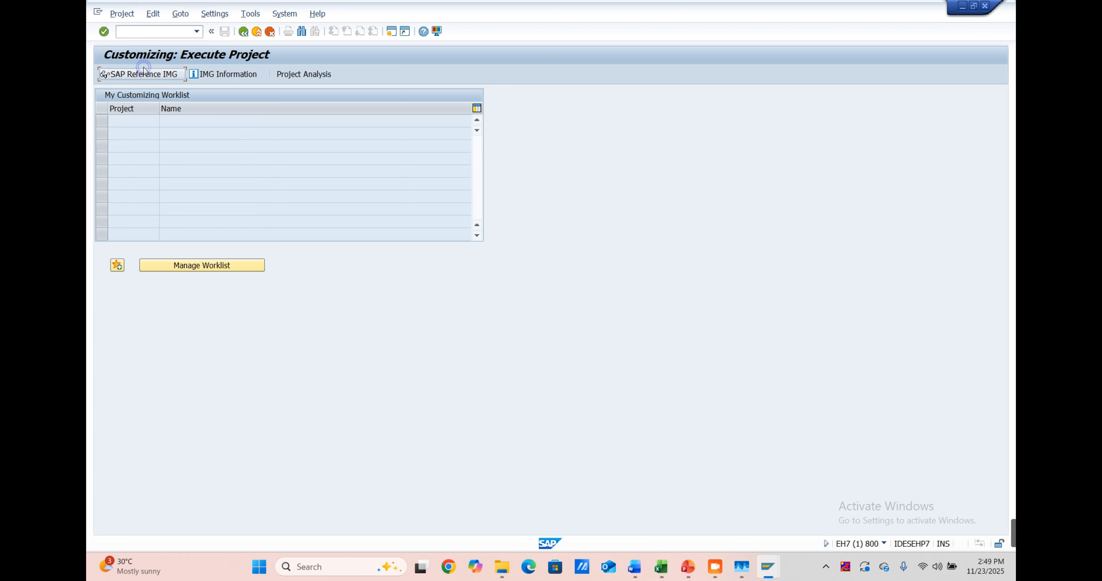
left_click(142, 74)
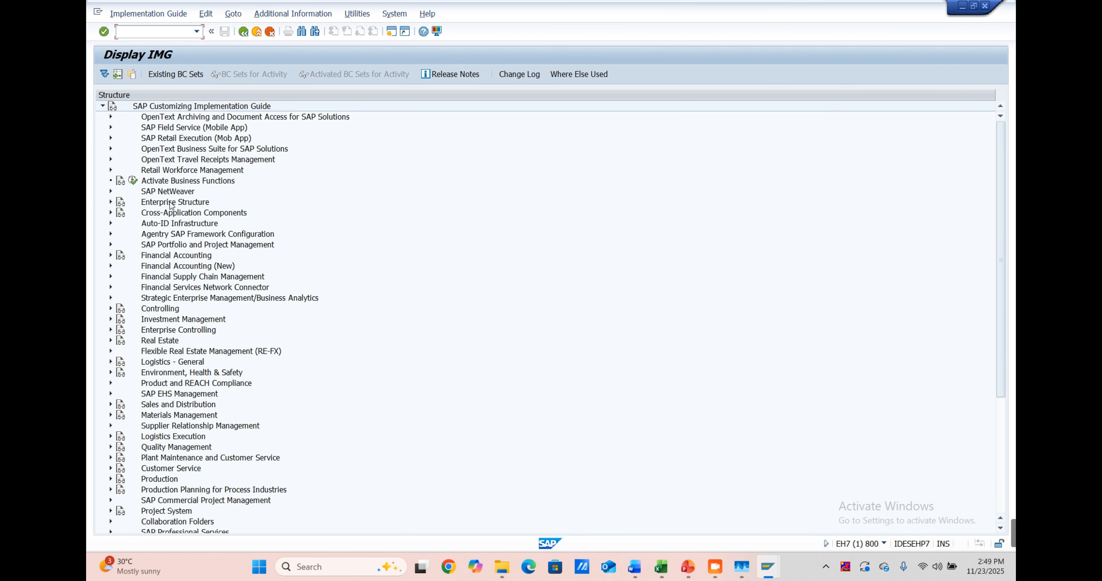
Step: Open the Define, copy, delete, check plant activity under Enterprise Structure, Definition, Logistics - General
left_click(110, 202)
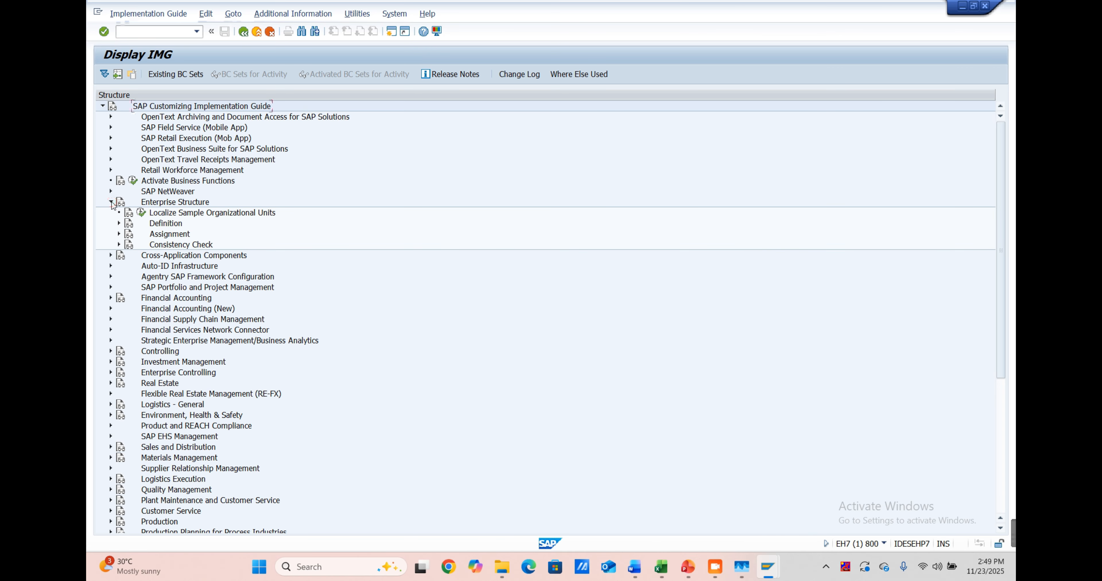
left_click(119, 226)
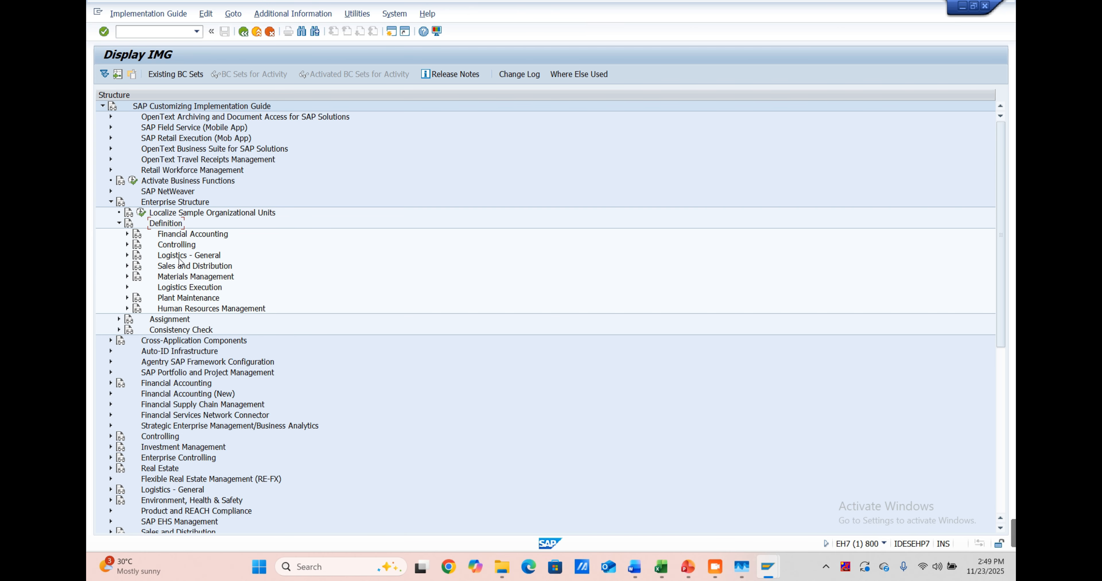
left_click(178, 258)
left_click(127, 255)
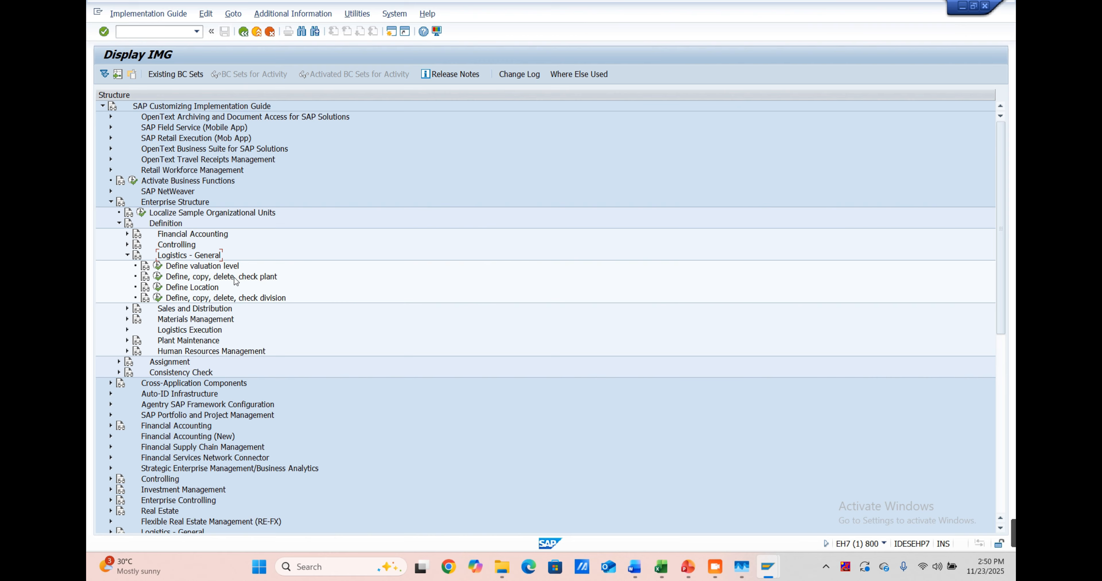
left_click(158, 277)
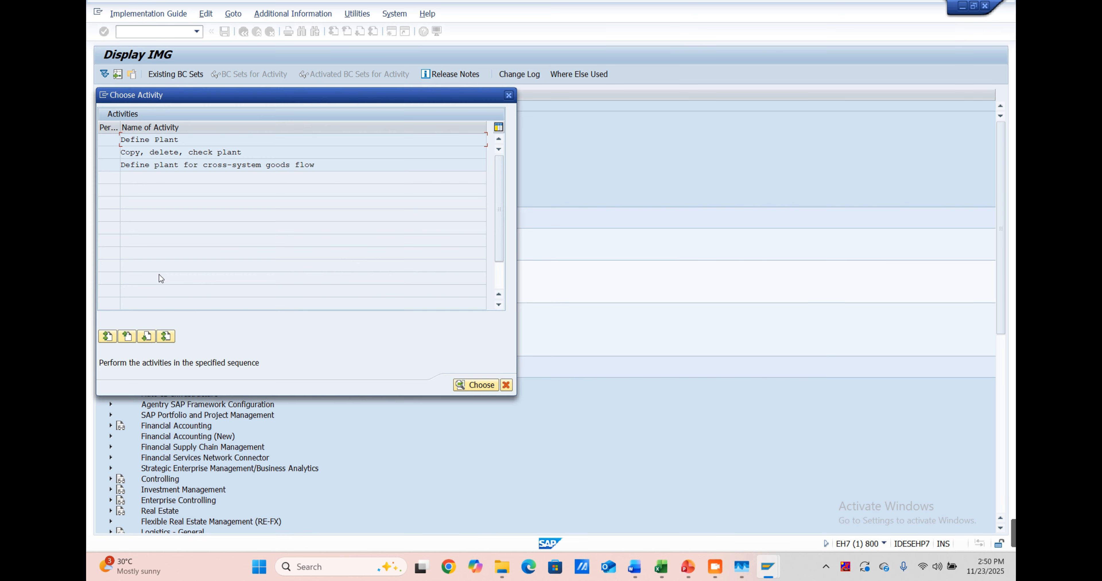
Step: Open the Copy, delete, check plant activity and start a plant copy with 1000 as the source plant
double_click(175, 156)
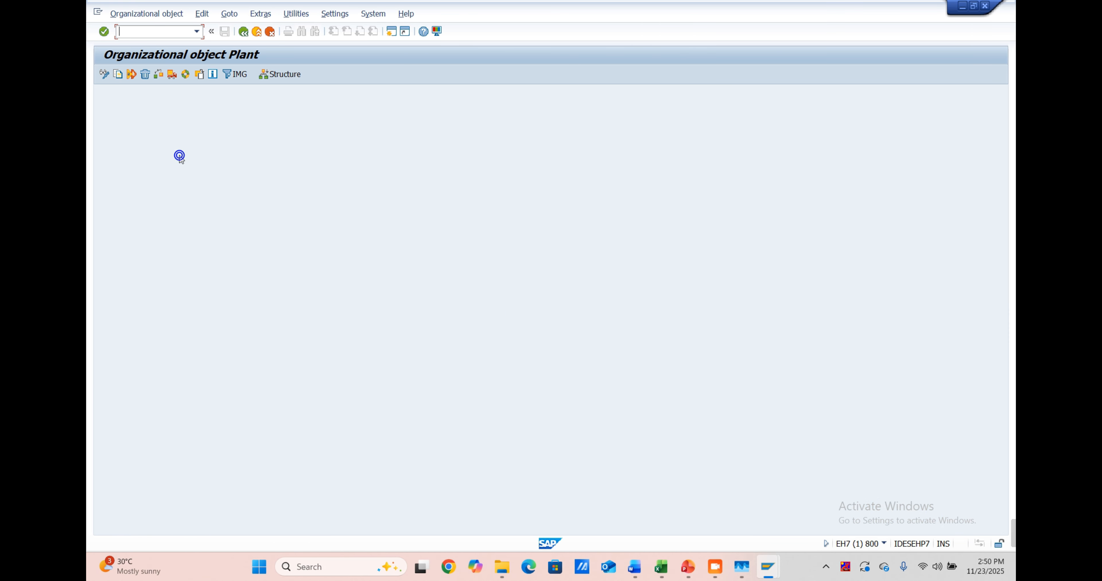
left_click(120, 75)
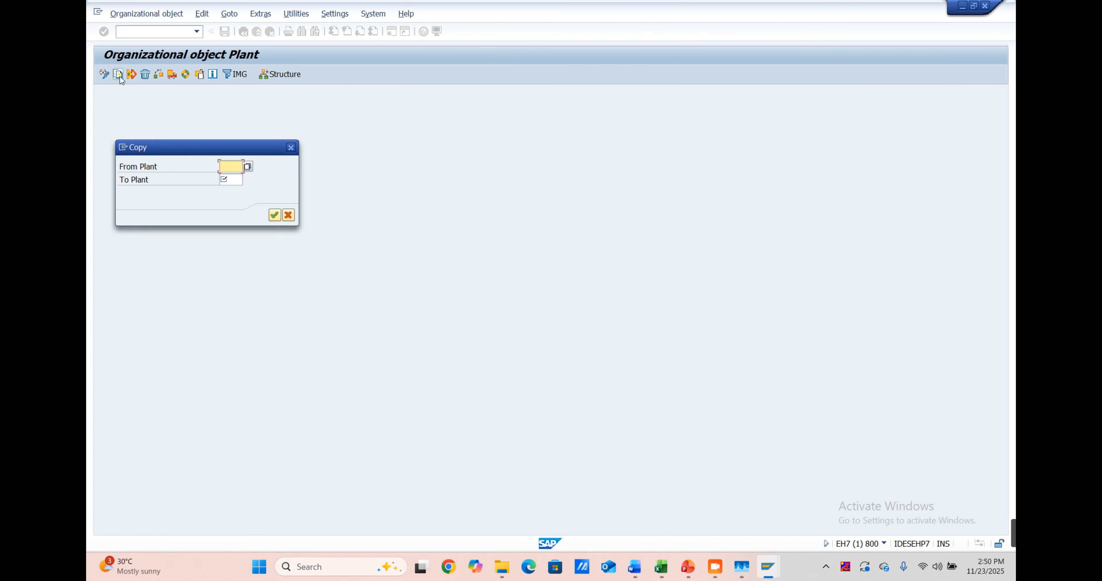
type("1000")
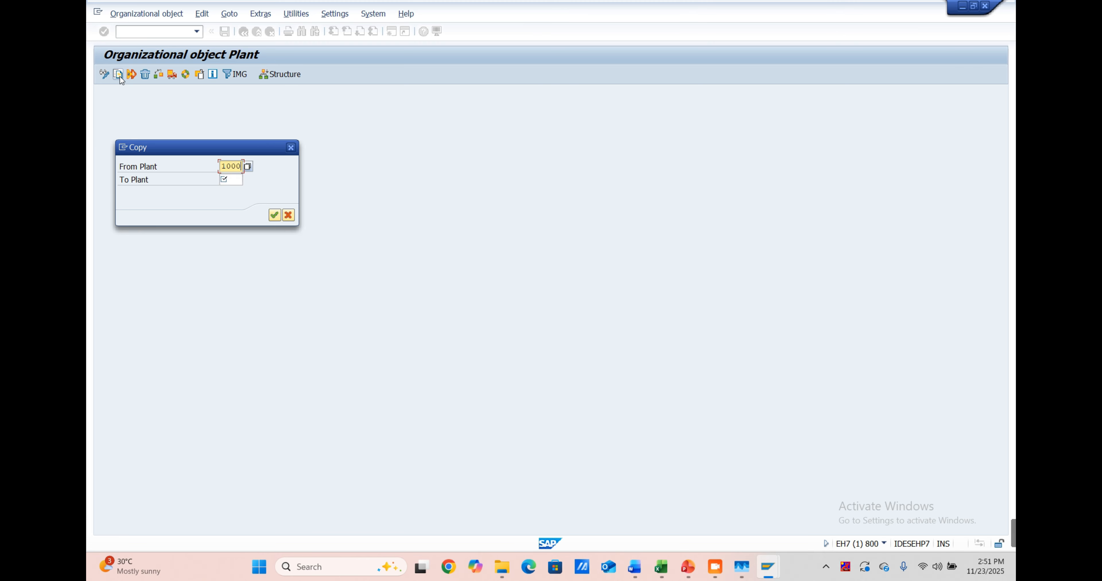
key("Tab")
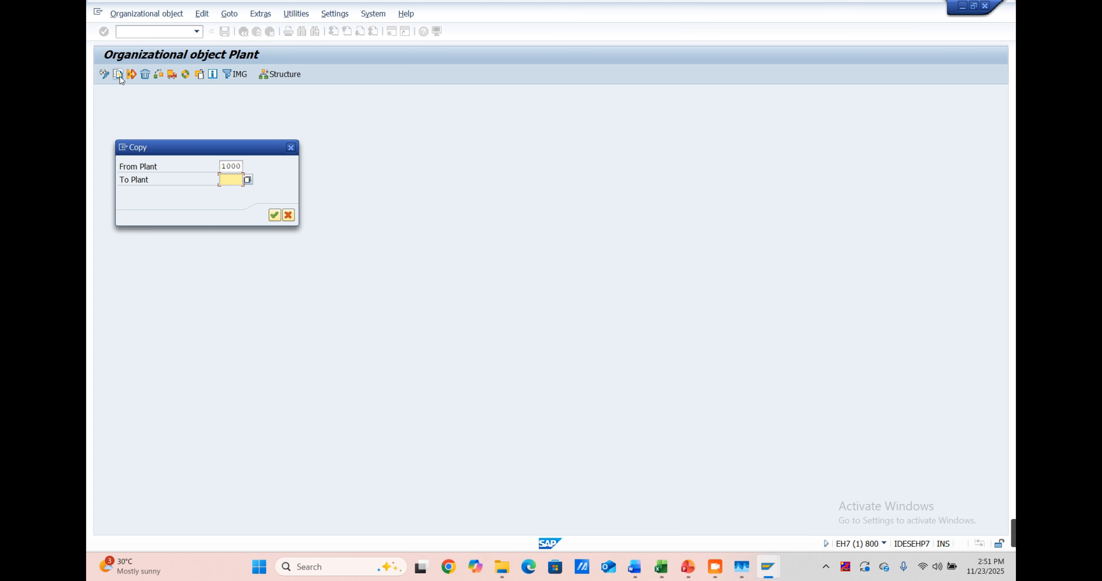
Step: Try to copy the source plant to SMP1, declining to complete the organizational object
type("SM")
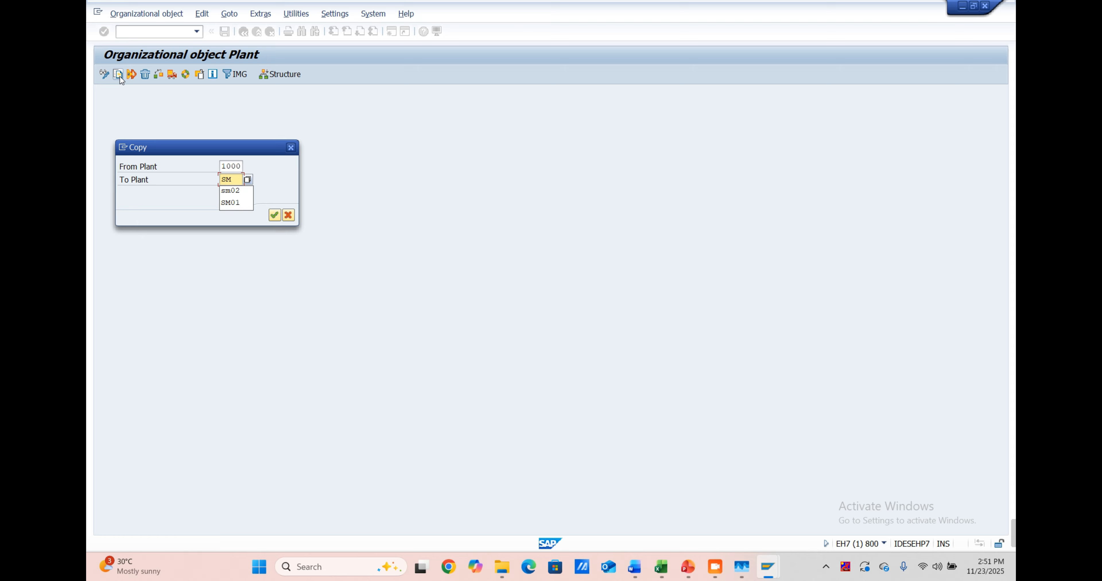
type("P1")
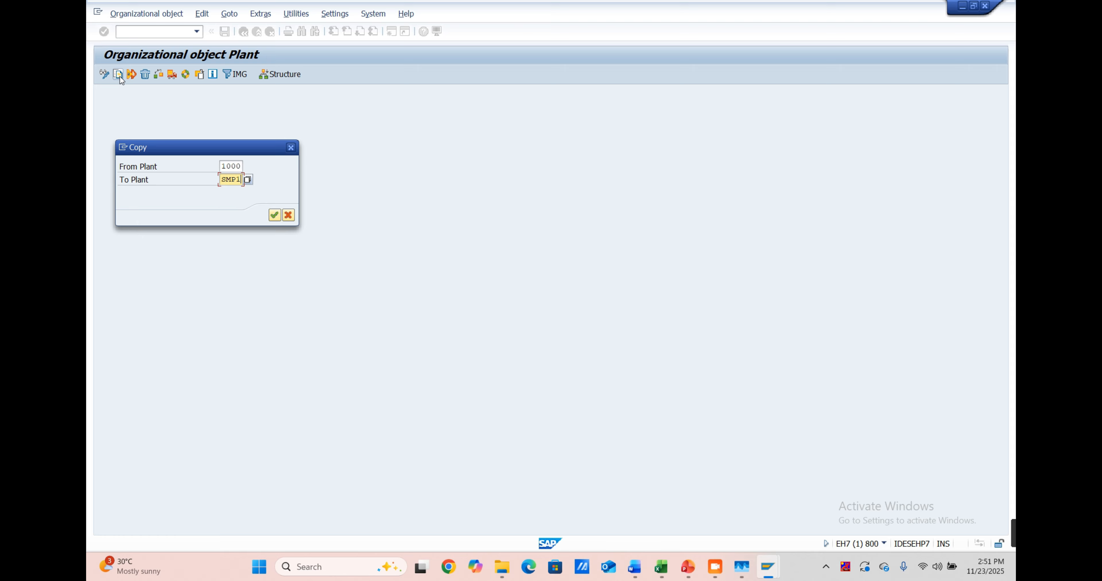
key("Return")
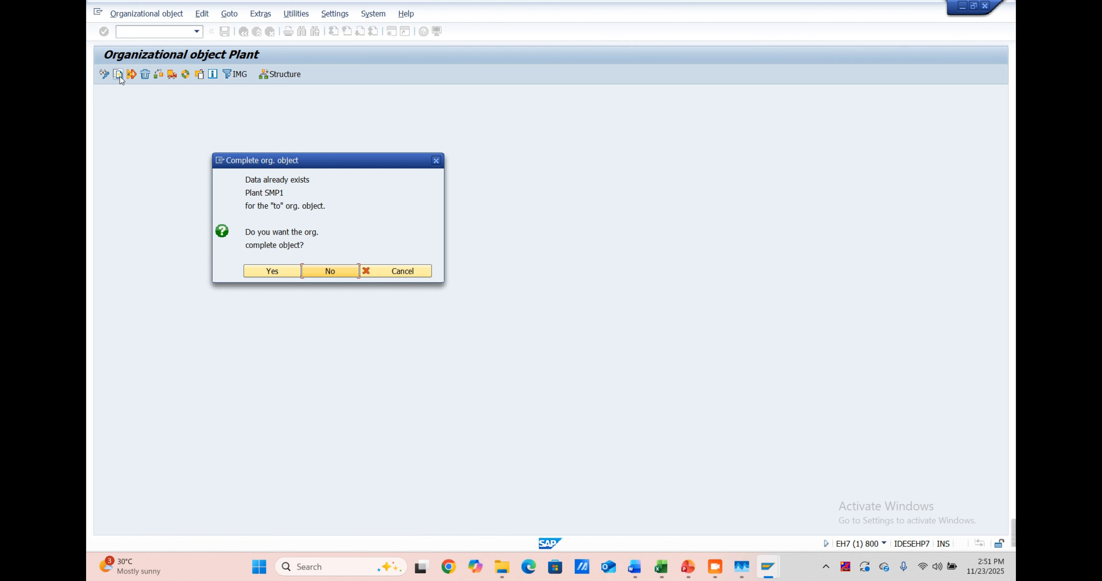
left_click(328, 272)
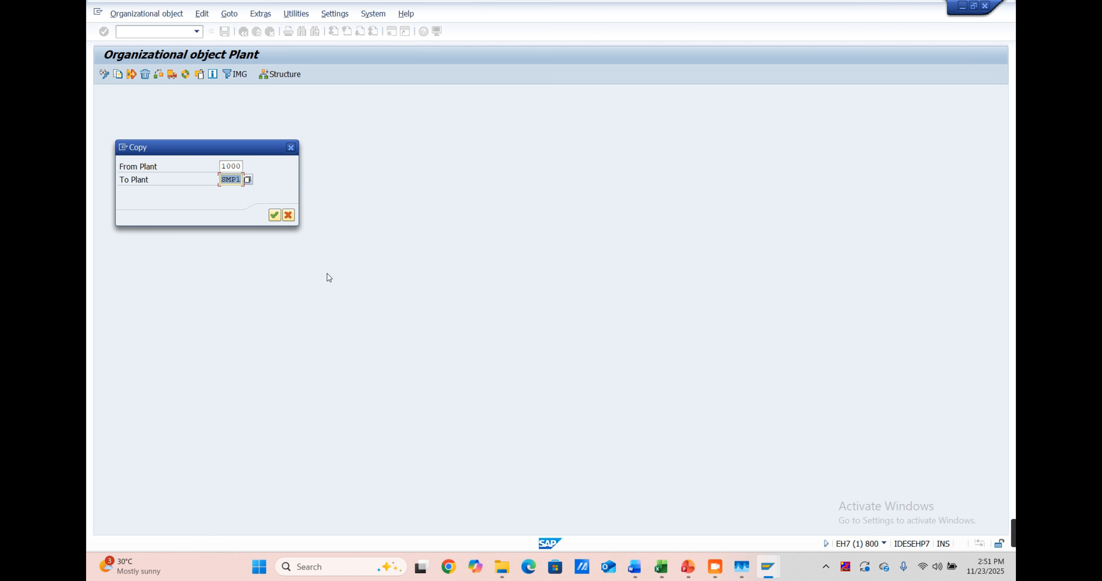
Step: Set the target plant to SMQ1 and run the copy from plant 1000
type("SMQ1")
key("Tab")
key("Return")
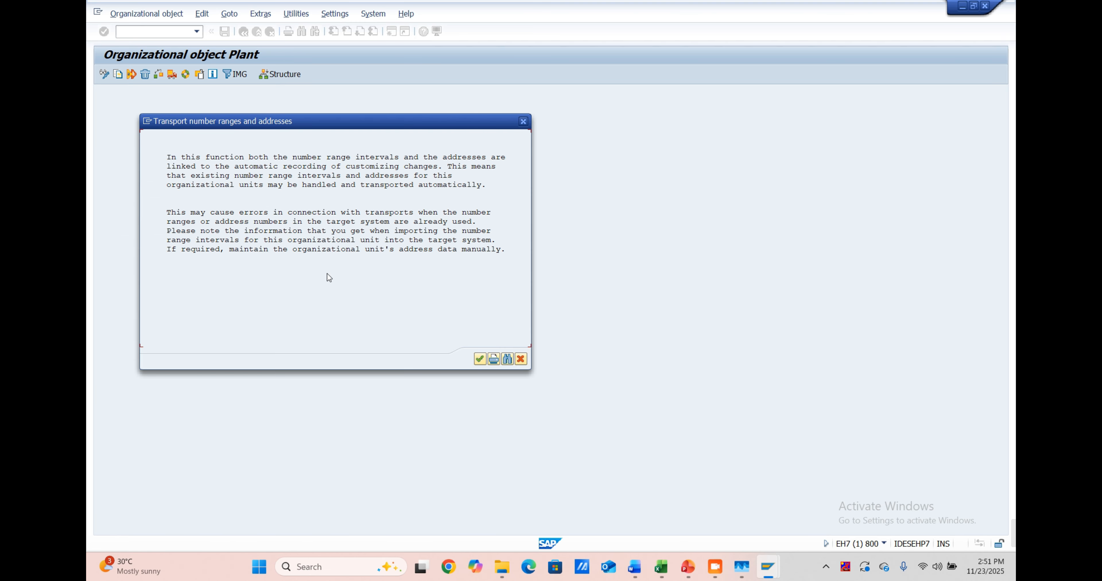
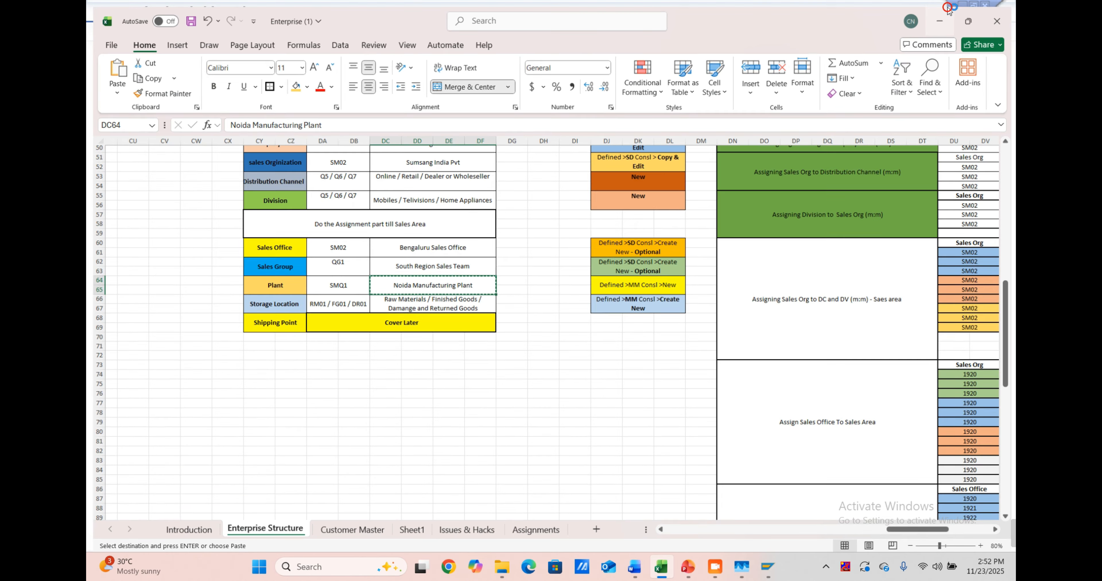
Step: Switch back to SAP, decline transporting number ranges and record the plant copy in the Enterprise customizing request
left_click(944, 13)
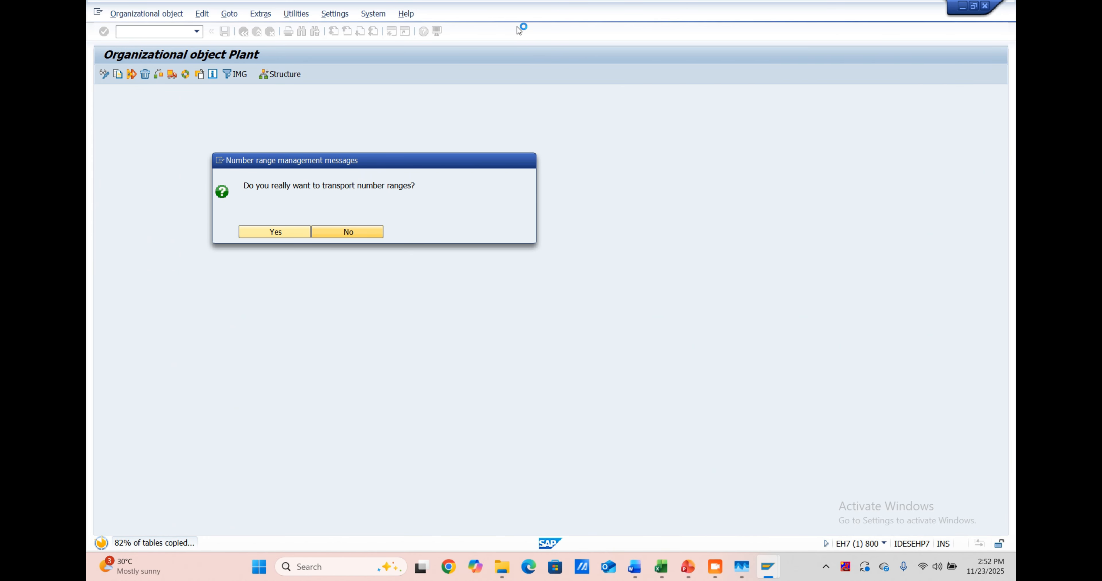
left_click(360, 233)
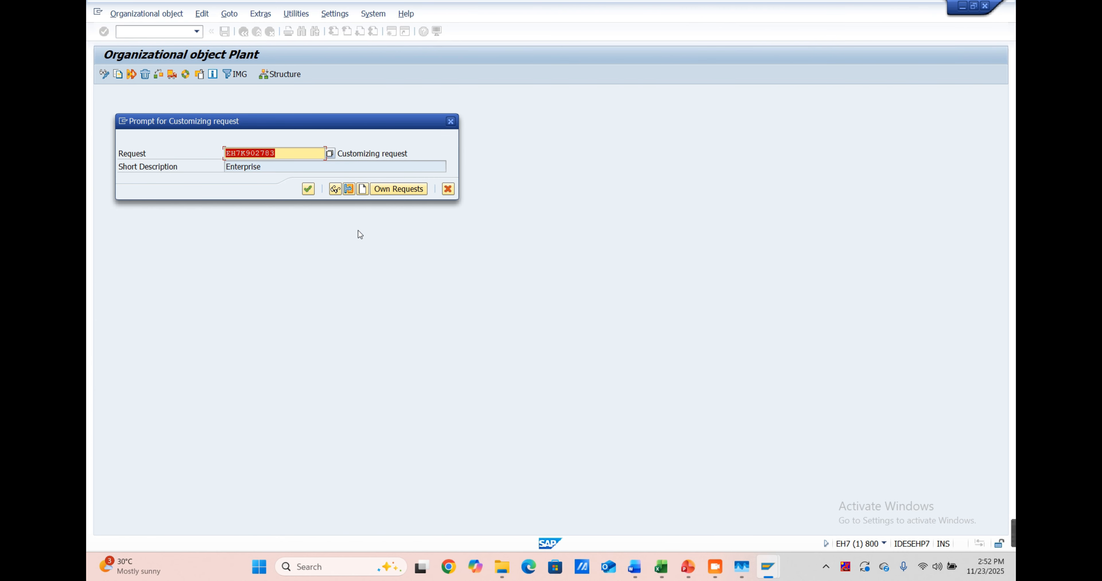
left_click(312, 189)
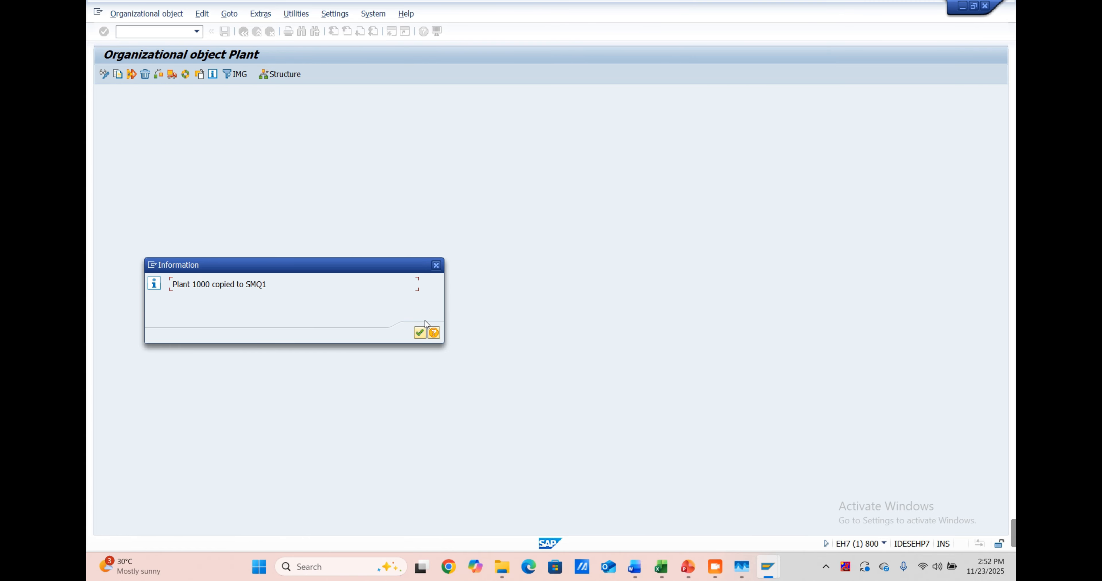
left_click(420, 333)
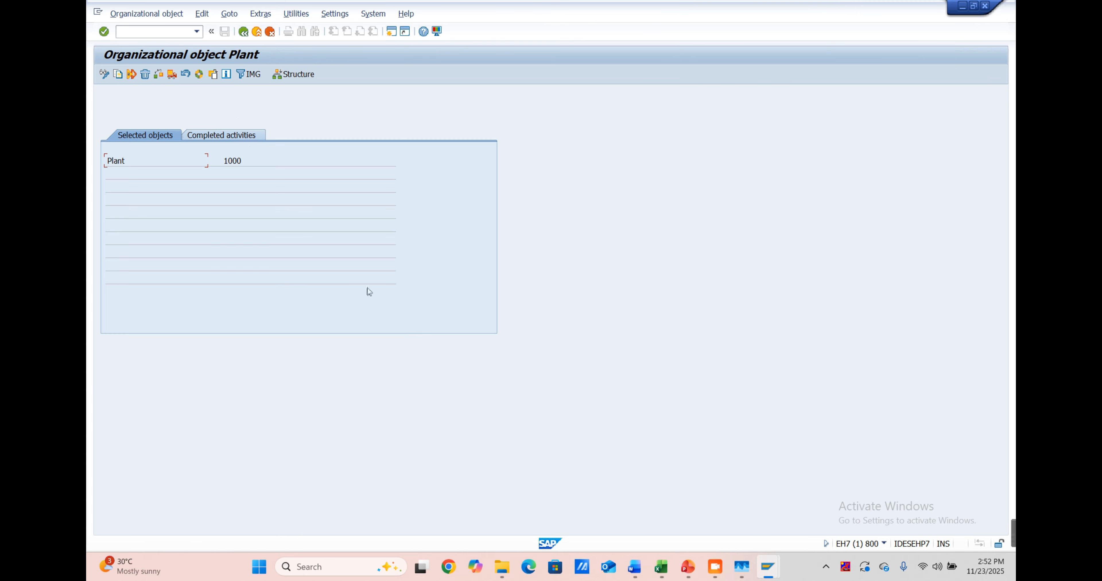
left_click(269, 35)
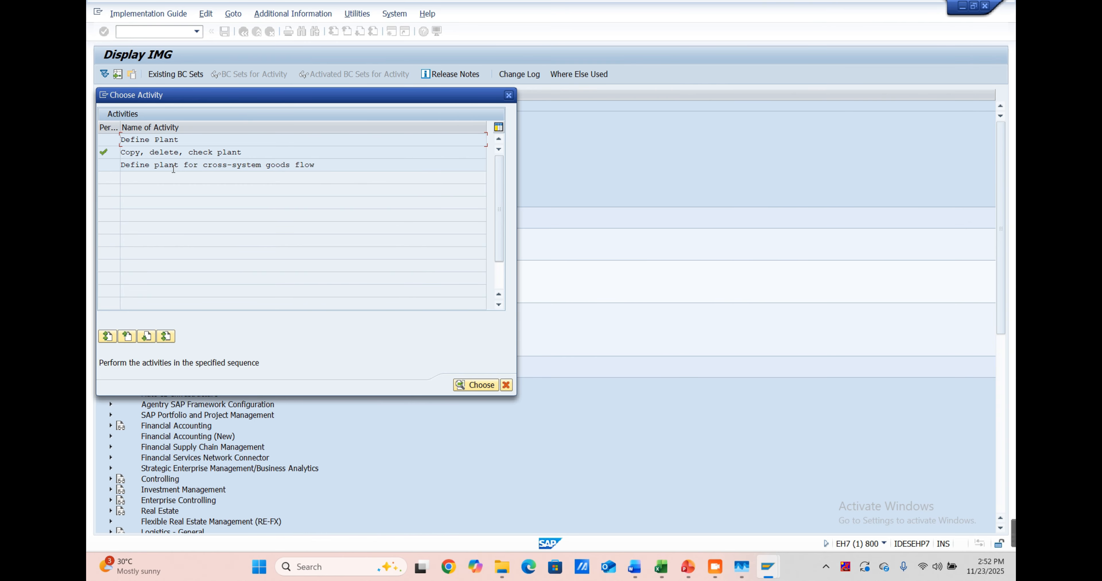
Step: Open the Define Plant activity and position the plant overview on SMQ1
double_click(152, 140)
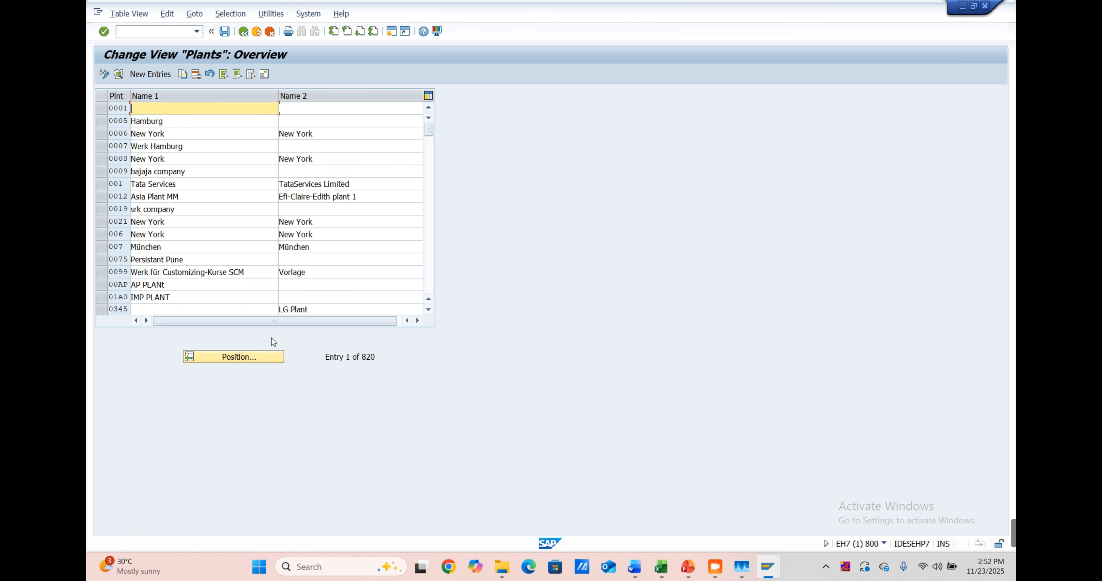
left_click(240, 357)
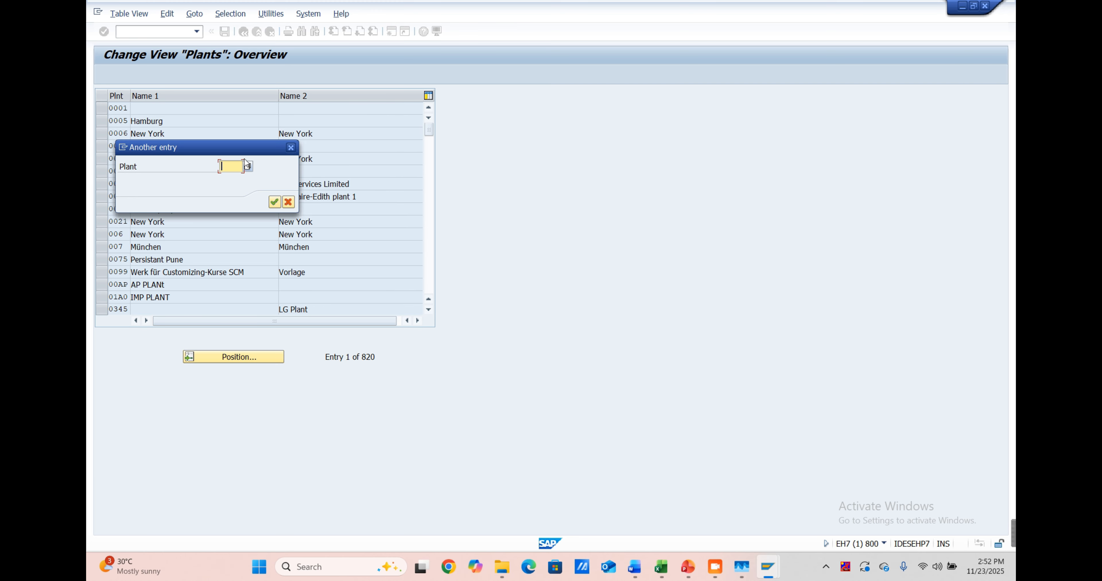
type("SM")
key("Down")
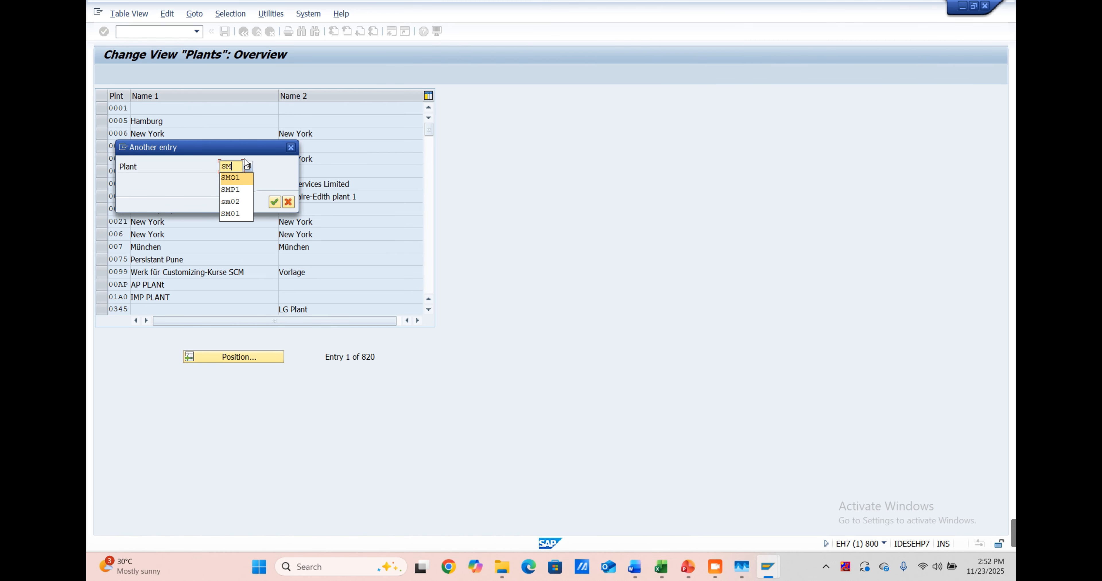
key("Return")
key("Return")
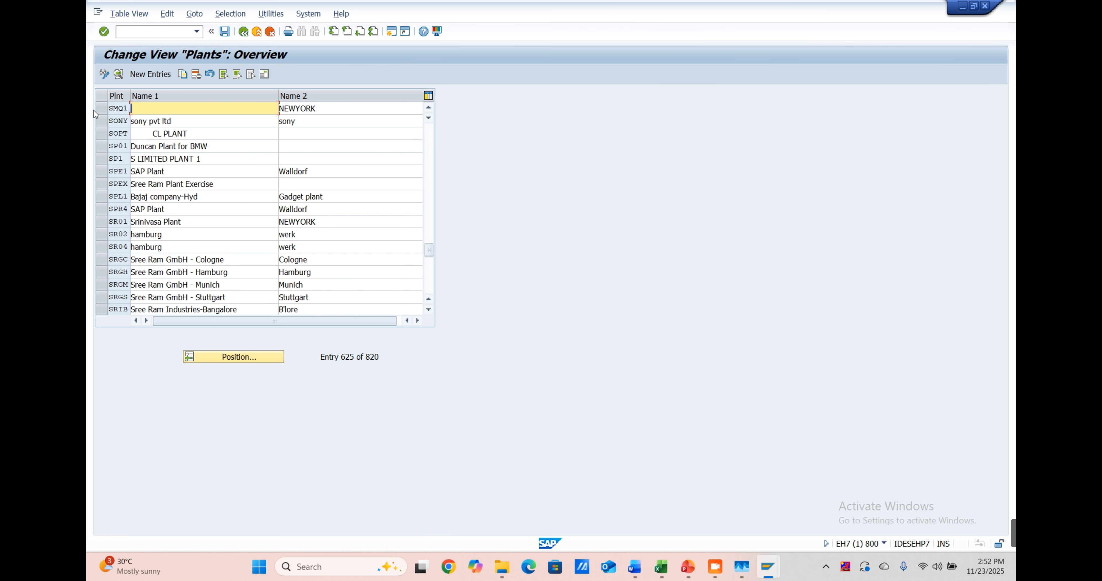
Step: Set Name 1 of plant SMQ1 to Noida Manufacturing Plant and Name 2 to India
type("Noida Manufacturing Plant")
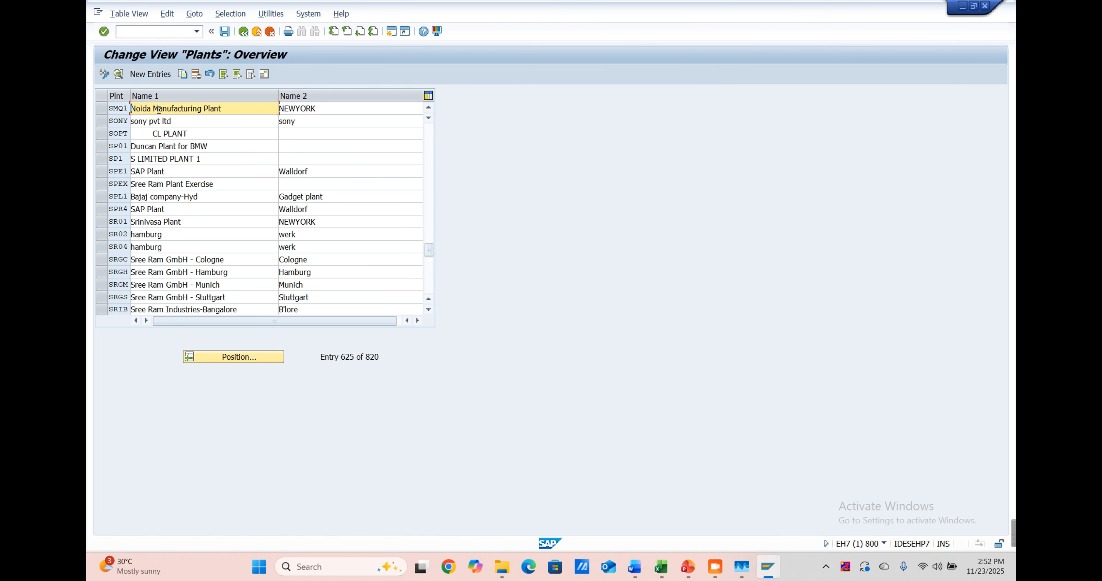
key("Tab")
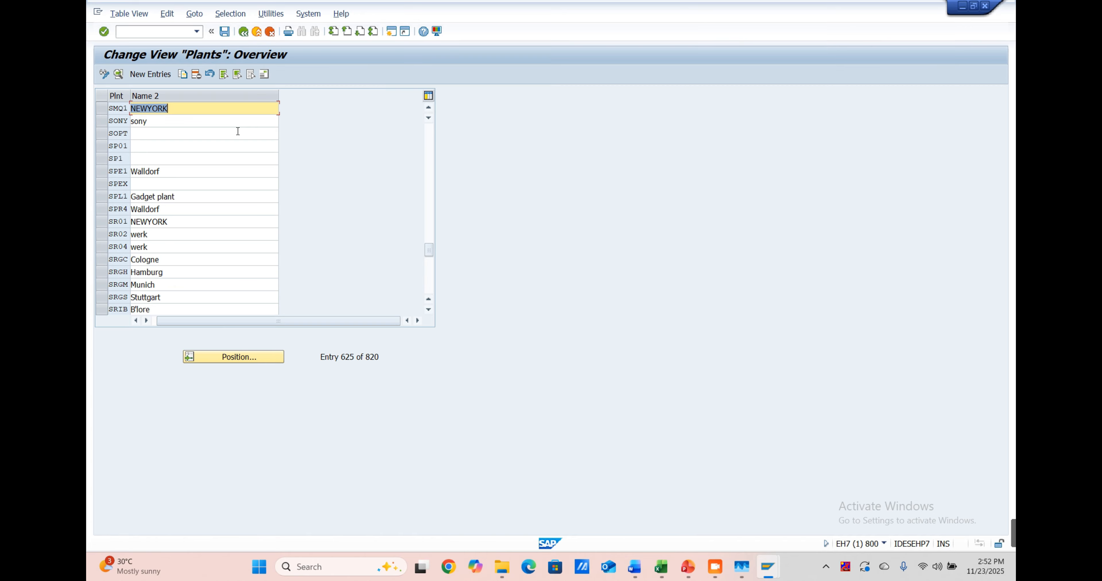
type("Indiad")
key("Tab")
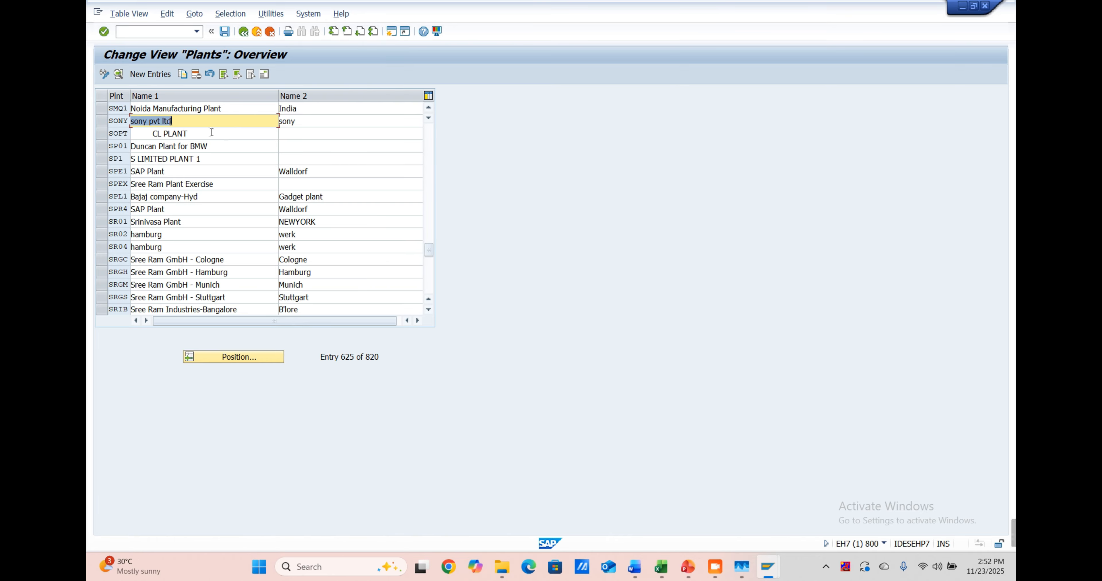
Step: Open the address of plant SMQ1 and set its title to Company
left_click(103, 109)
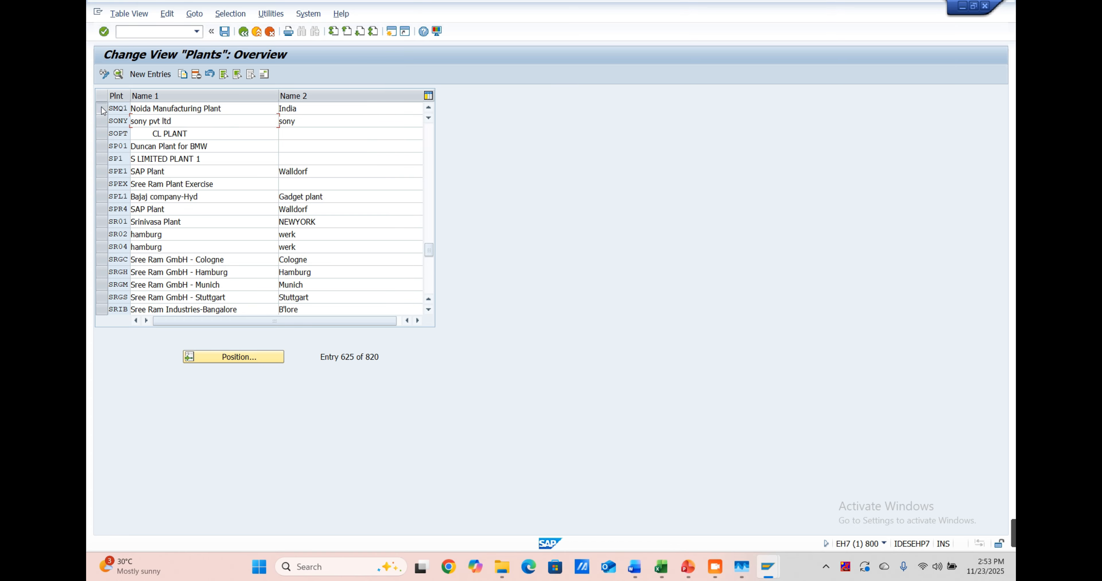
left_click(264, 75)
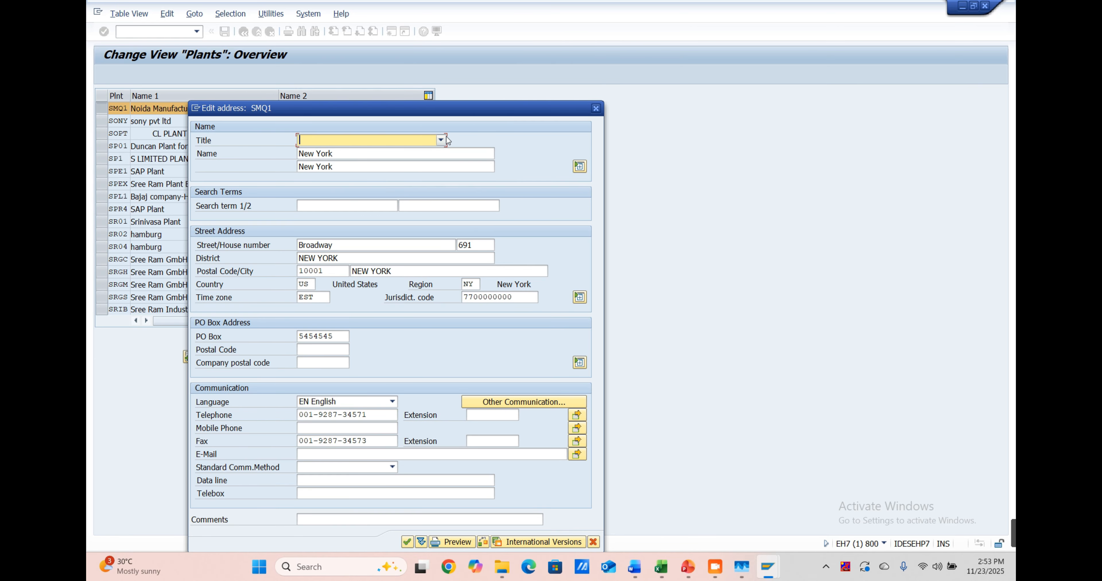
left_click(442, 140)
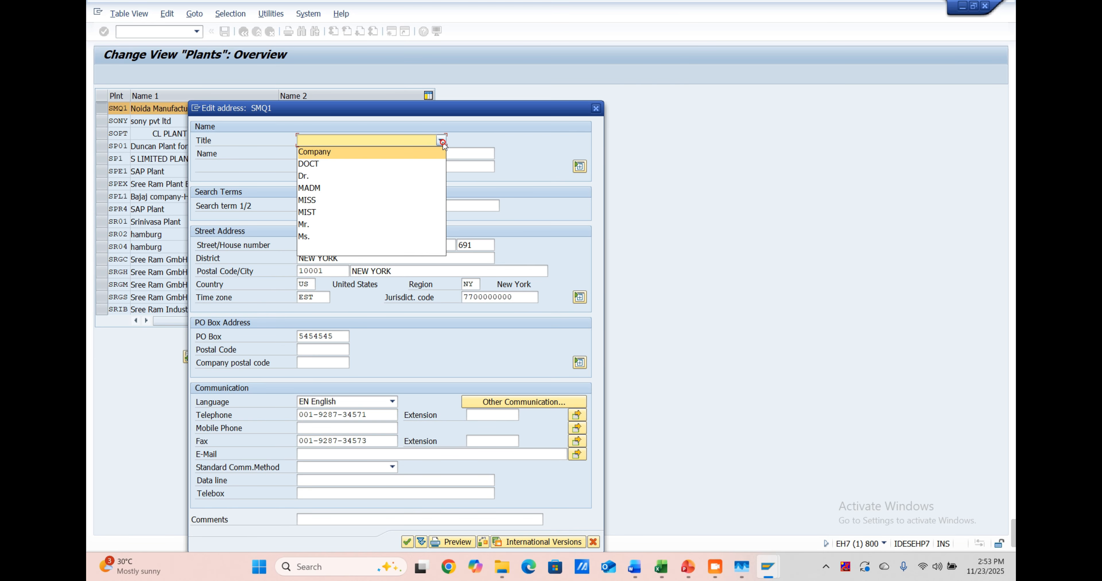
left_click(432, 157)
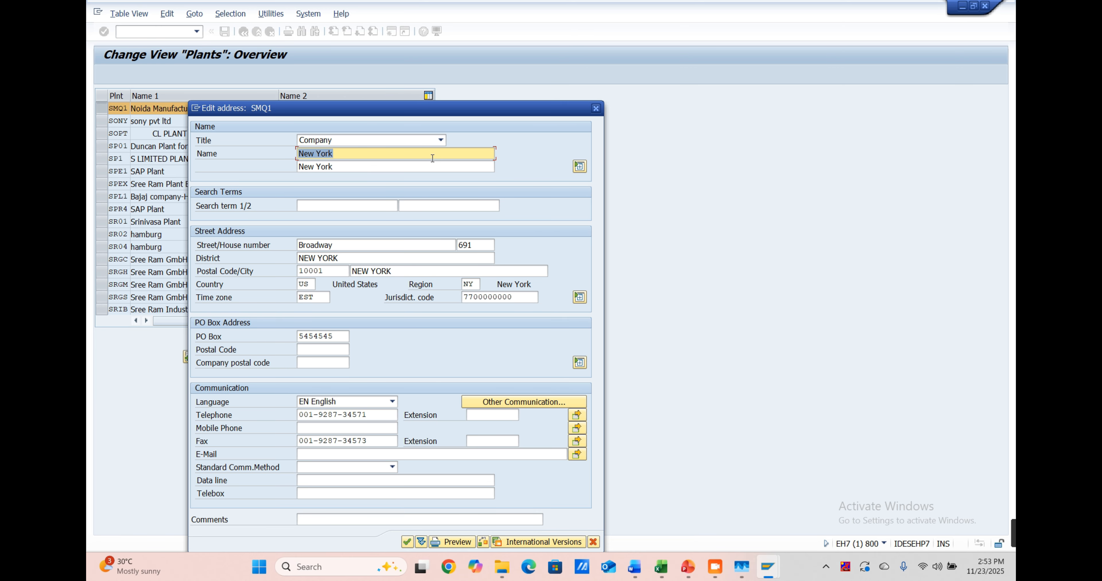
Step: Set the address name to Sumsang India Pvt and clear the second name line
type("s")
key("Down")
key("Return")
key("Tab")
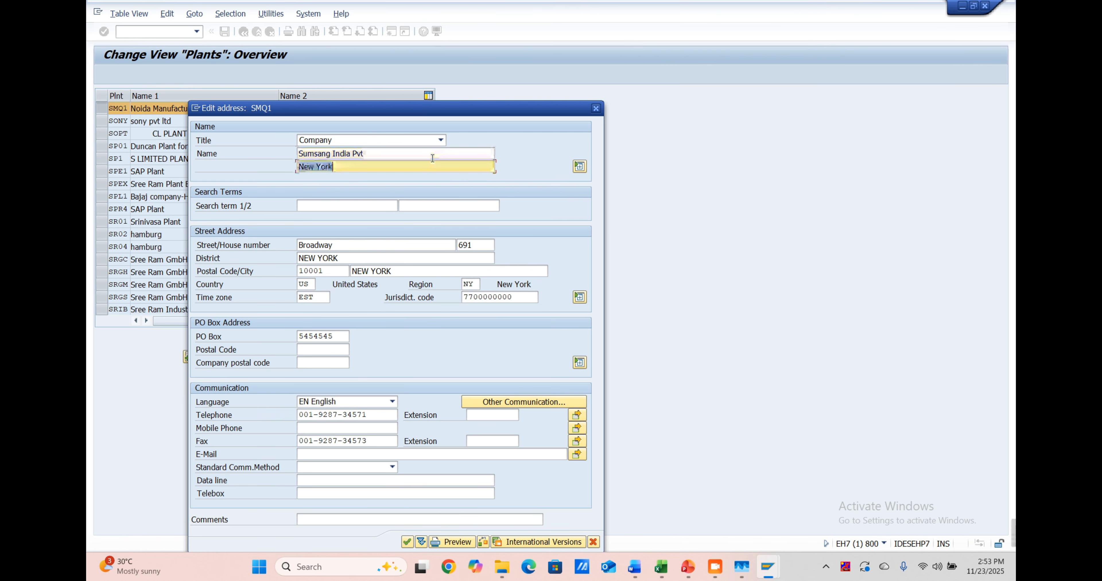
key("Delete")
key("Tab")
key("Tab")
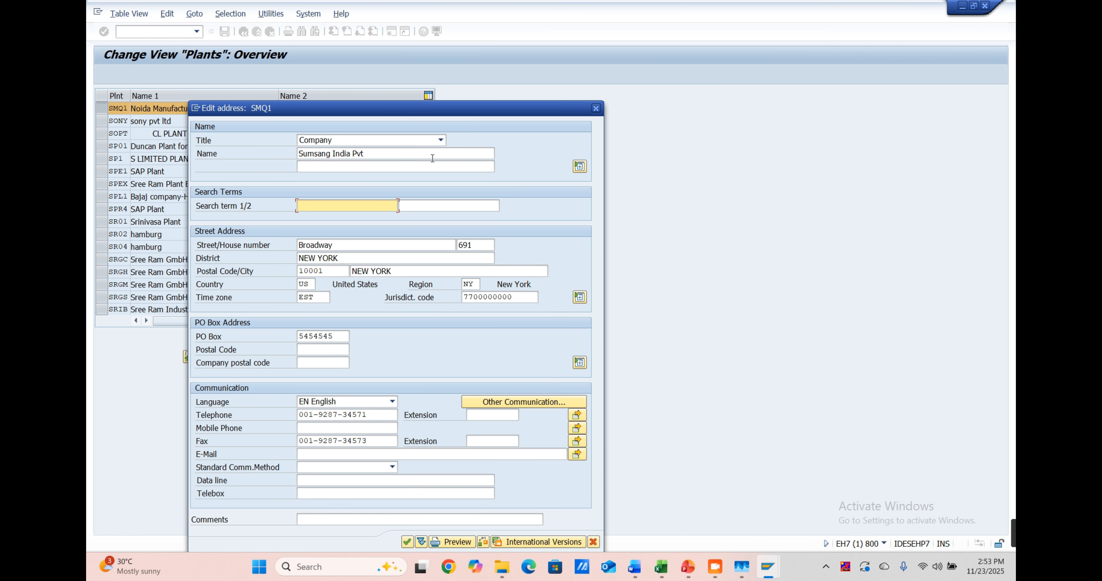
Step: Enter Sumsang as the first search term of the plant address
type("s")
key("Down")
key("Return")
key("Tab")
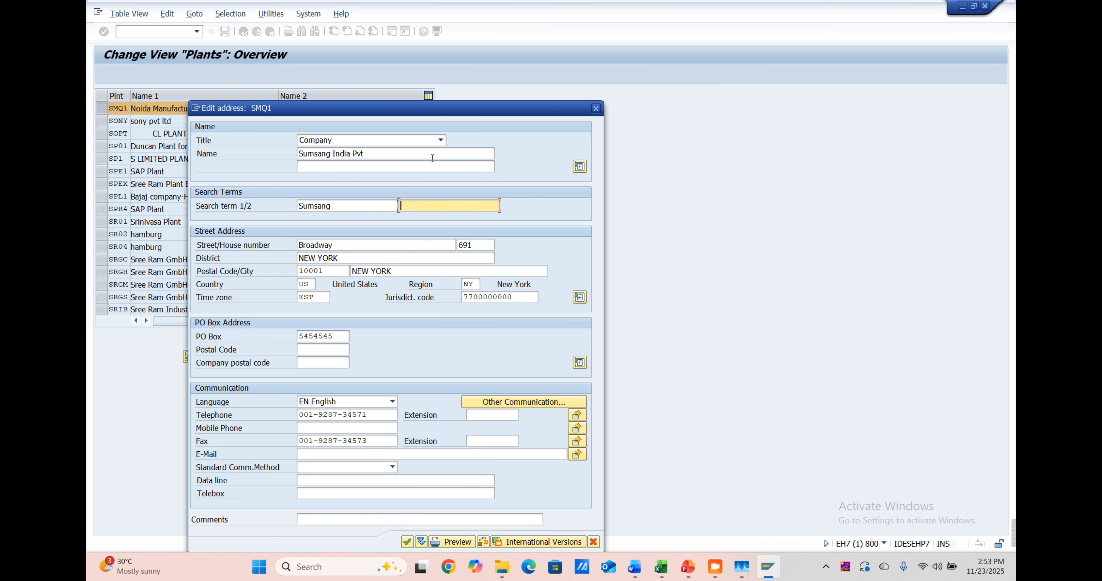
Step: Set the country in the plant's street address to DE
key("Tab")
key("Tab")
key("Tab")
key("Tab")
key("Tab")
key("Tab")
key("Tab")
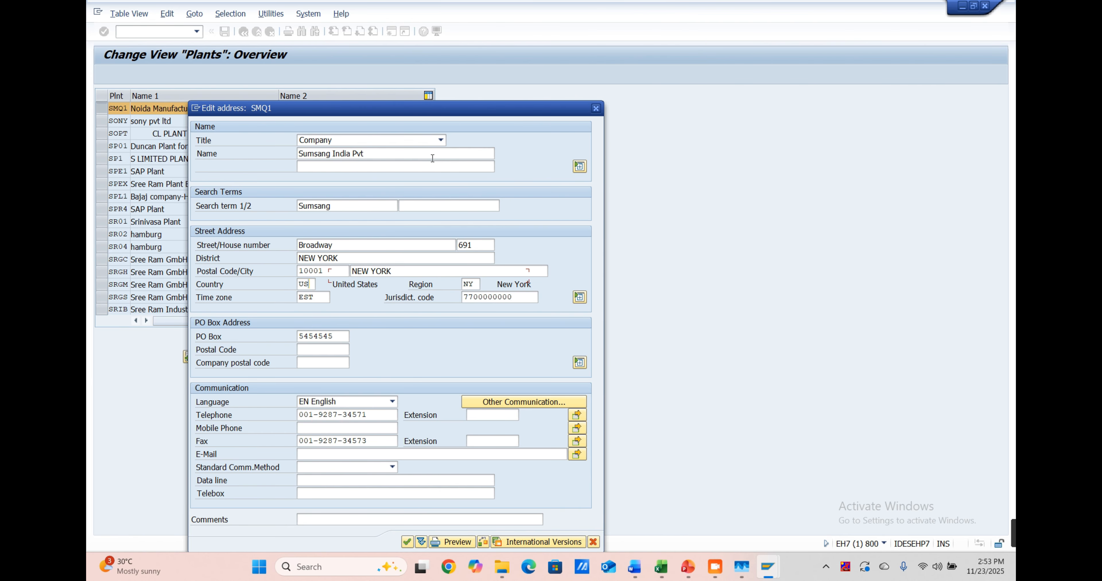
key("Tab")
key("shift+Tab")
key("shift+Tab")
type("de")
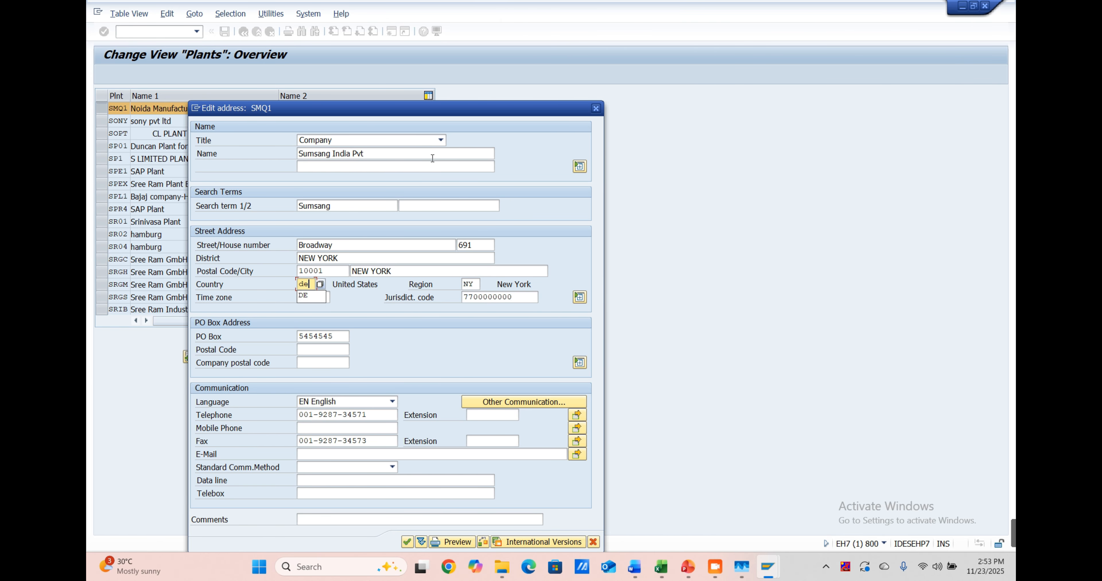
key("Tab")
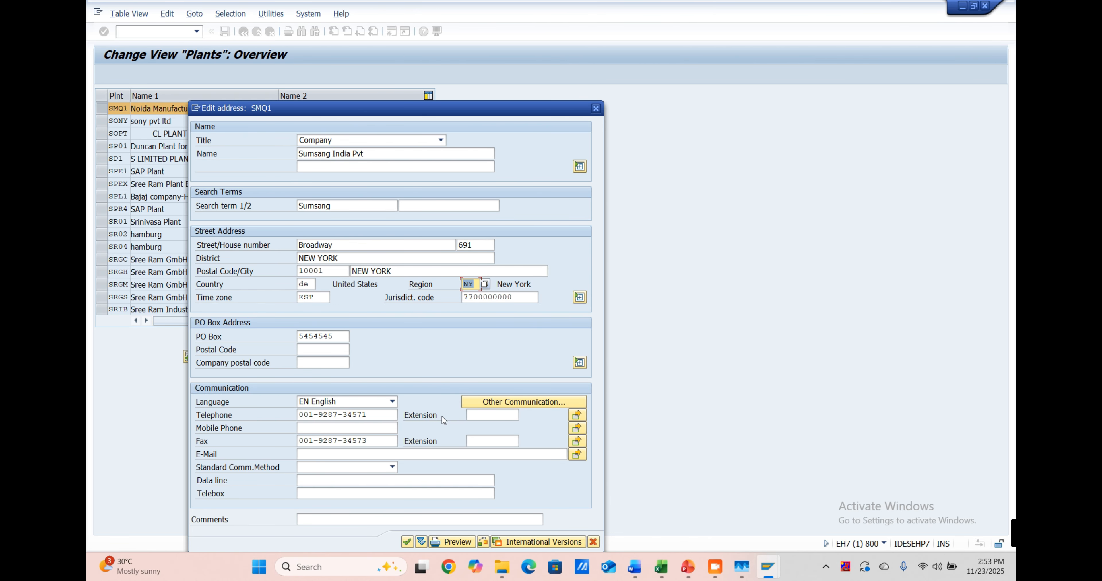
Step: Set the country in the plant's street address to IN and dismiss the region message
left_click(307, 285)
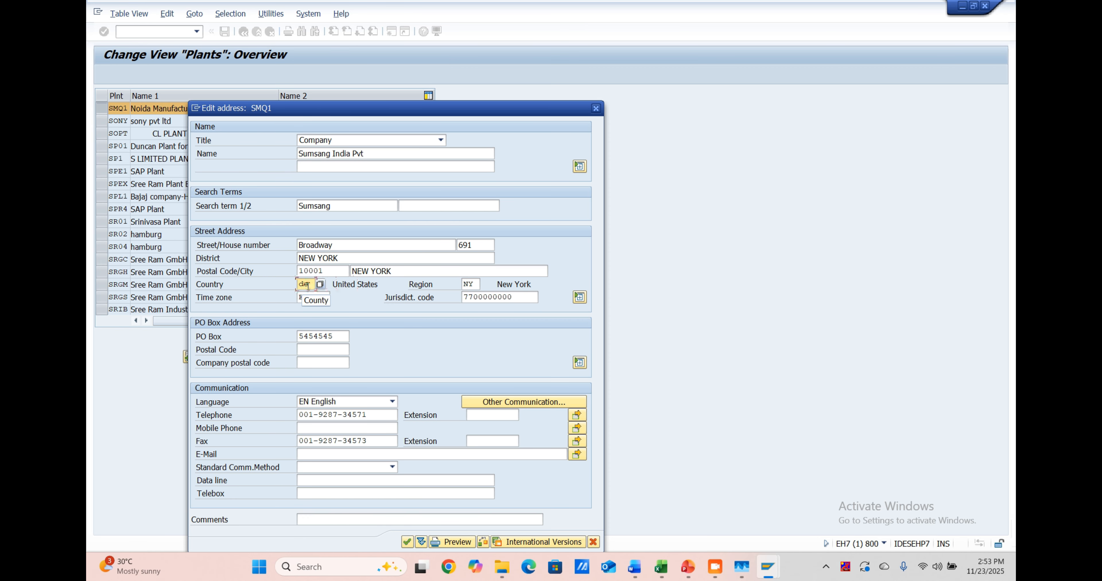
type("de")
key("BackSpace")
key("BackSpace")
type("in")
key("Tab")
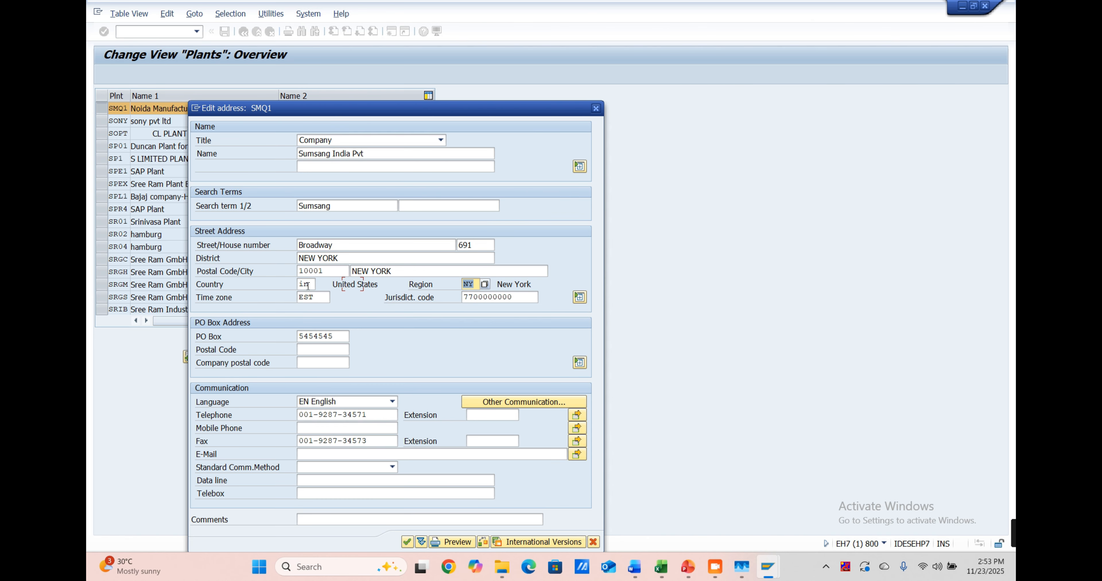
key("Return")
left_click(420, 333)
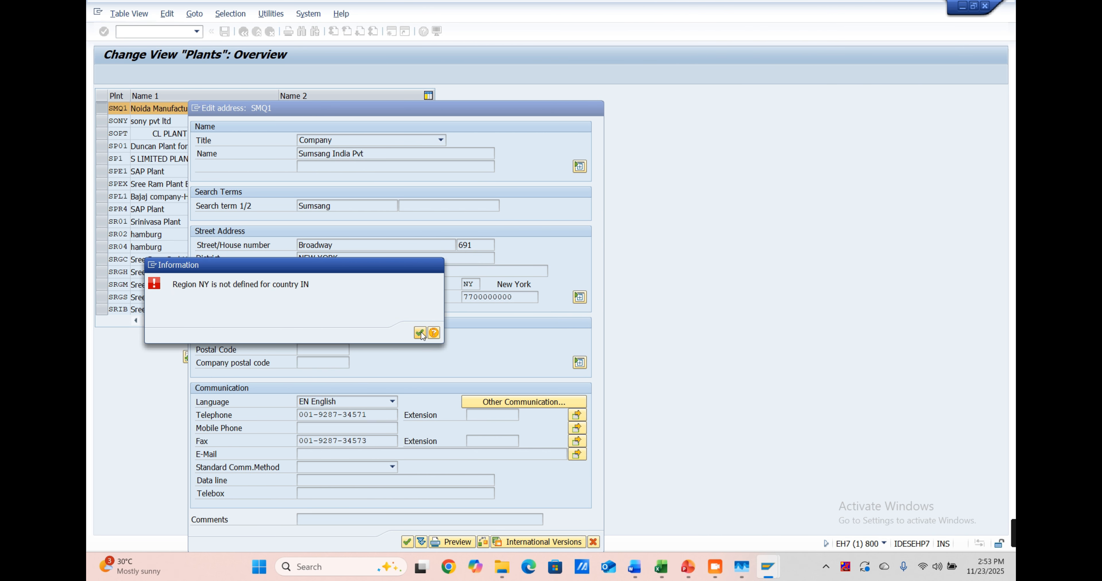
Step: Open the list of possible regions for India in the plant's street address
left_click(487, 276)
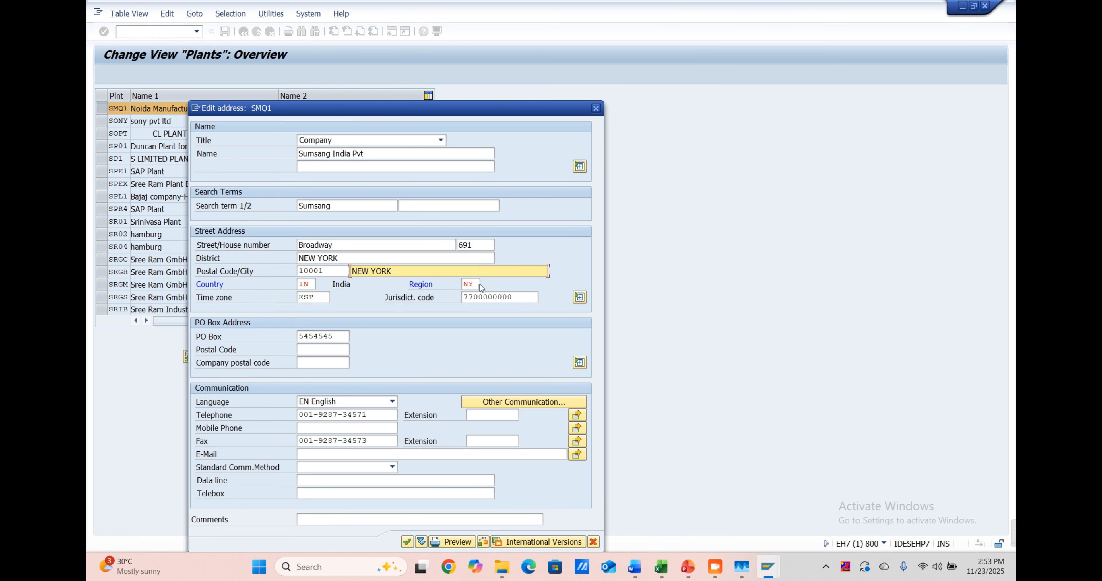
left_click(477, 284)
left_click(486, 286)
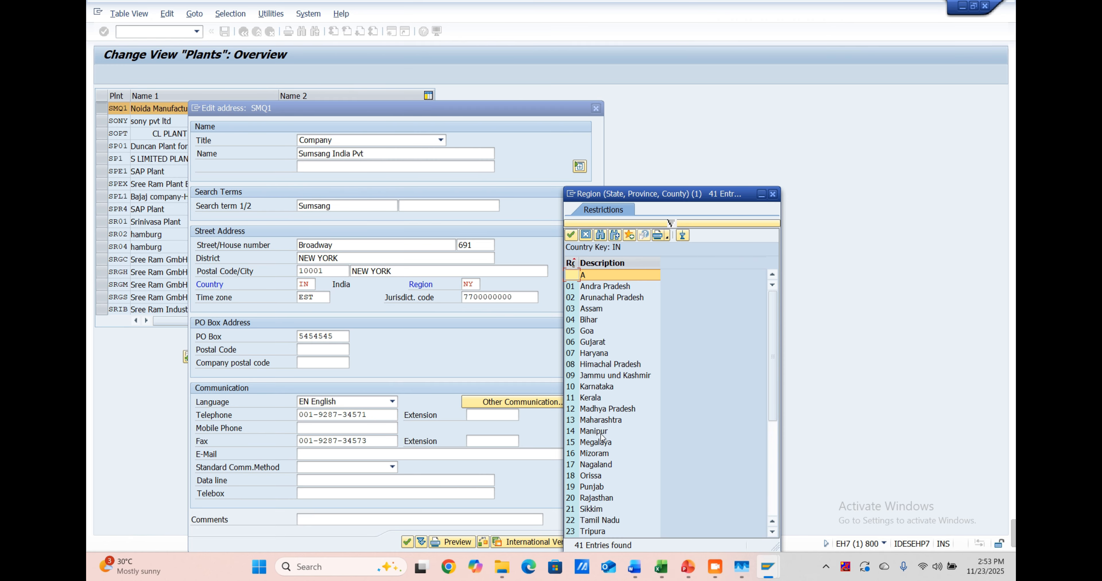
Step: Set the plant address's region to 30 (Delhi) and its time zone to INDIA from the value lists
scroll(600, 435, "down", 6)
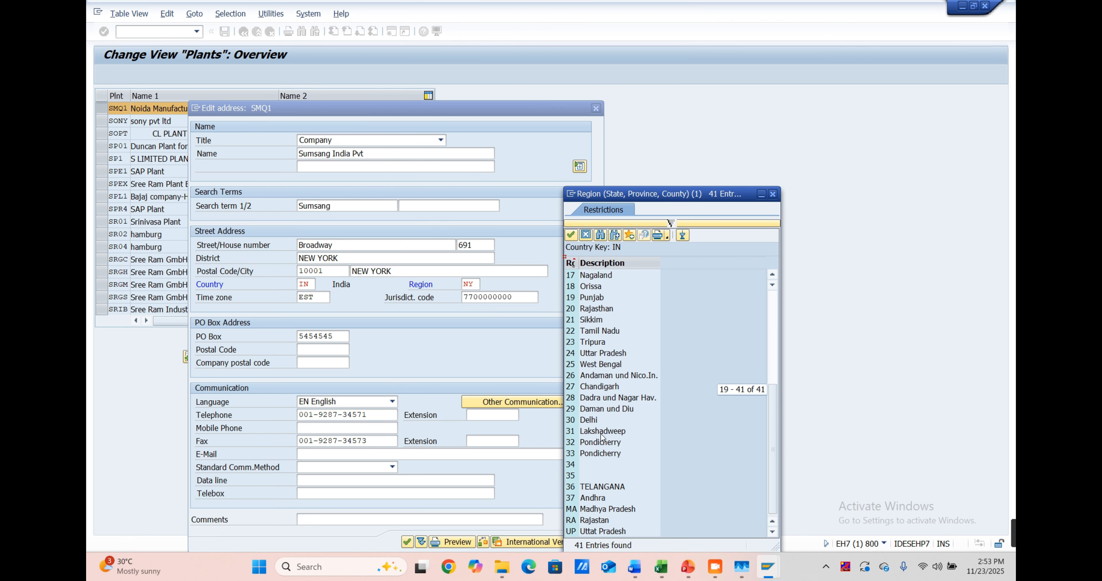
double_click(590, 421)
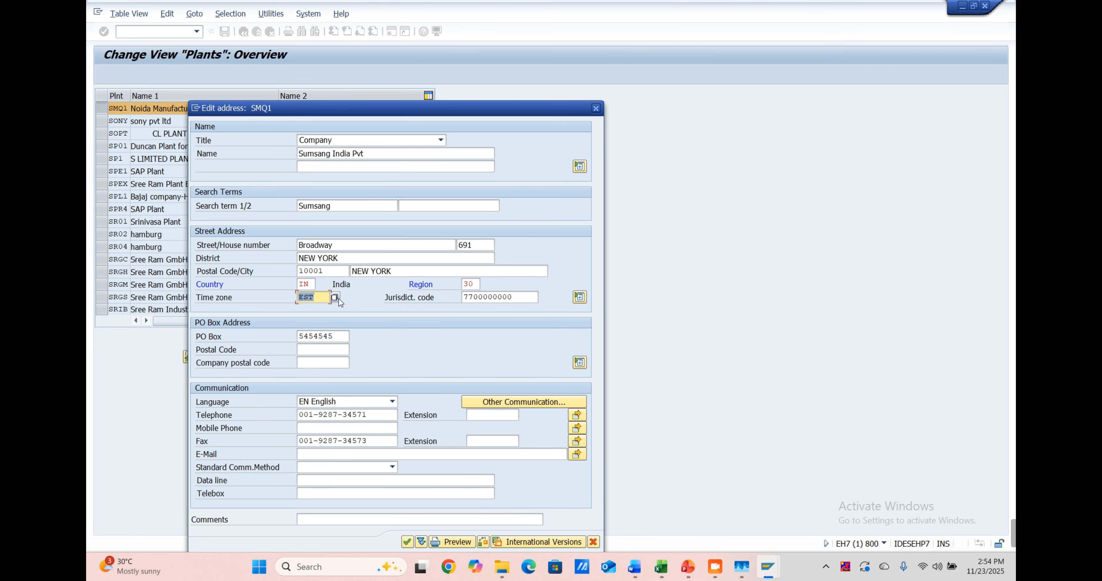
left_click(338, 298)
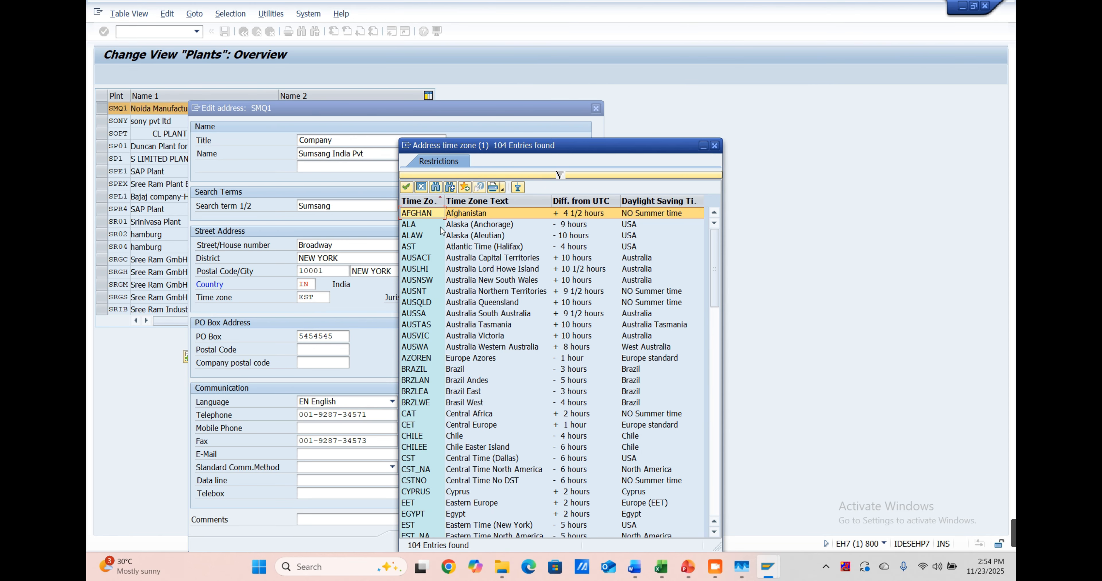
scroll(466, 451, "down", 1)
scroll(466, 451, "down", 5)
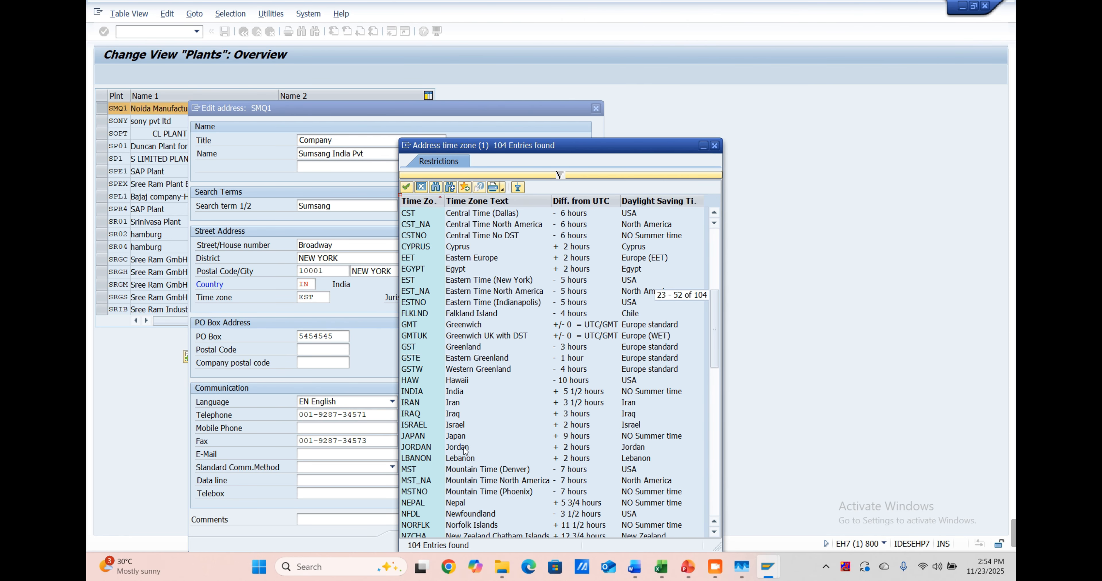
scroll(465, 451, "down", 2)
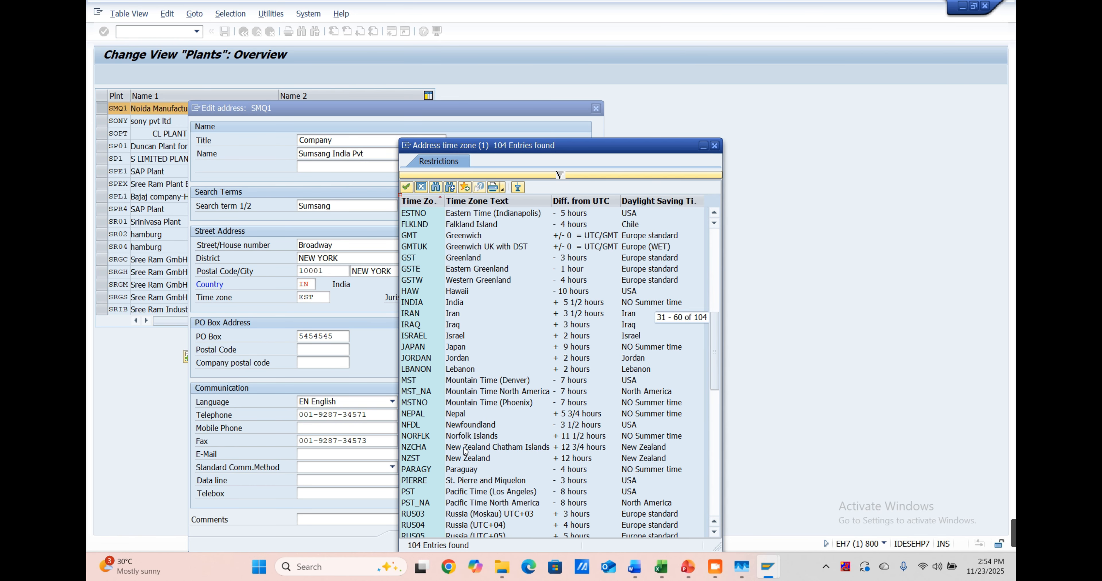
double_click(453, 302)
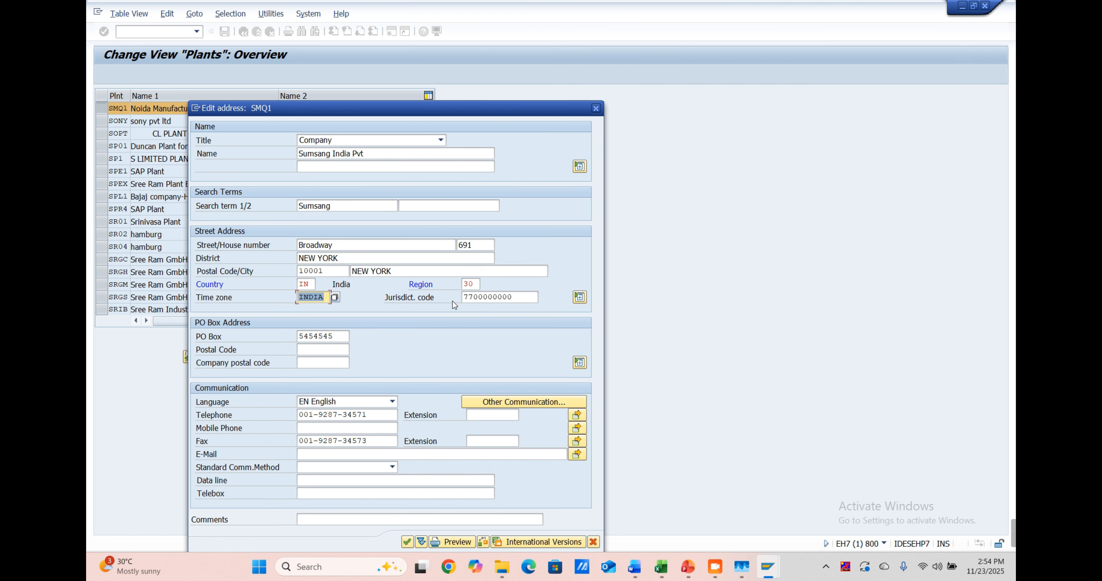
key("Tab")
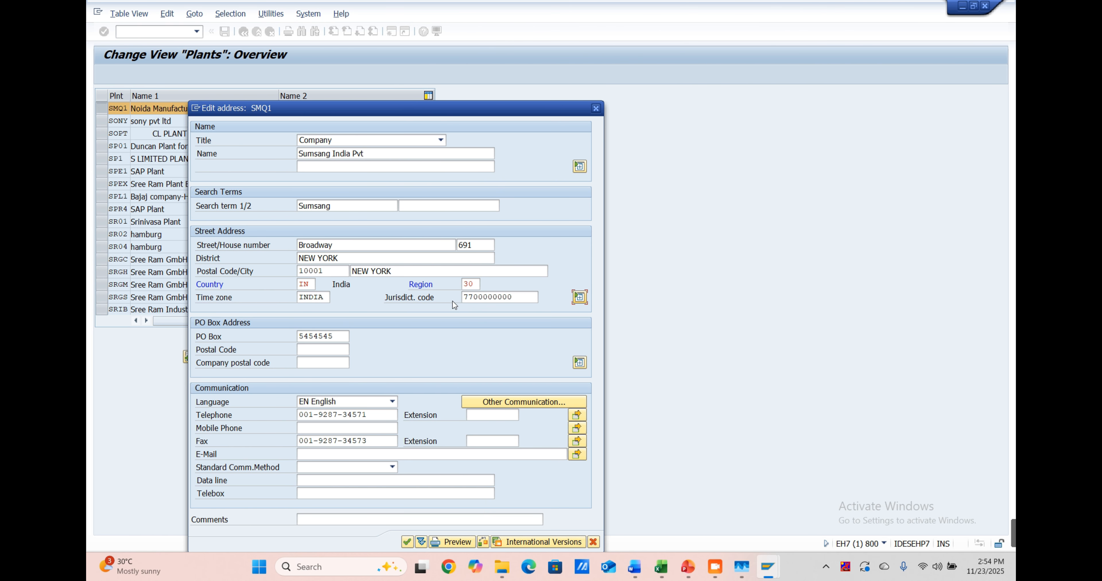
Step: Replace the street in the plant address with "Noida Manufacturing Plant", as given in the Excel workbook
left_click(378, 242)
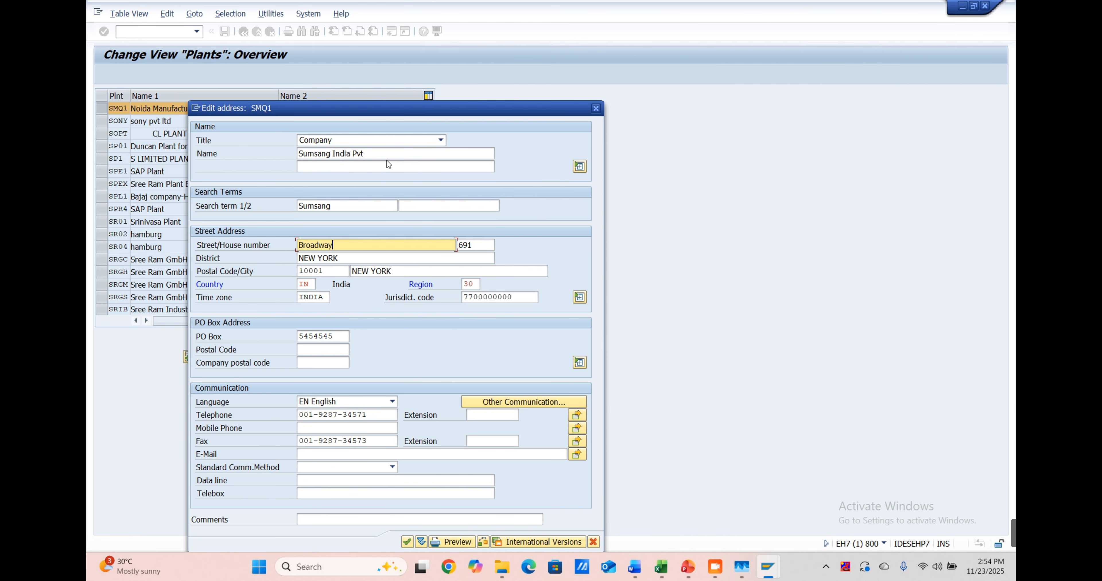
key("ctrl+a")
key("Right")
key("ctrl+a")
key("Right")
left_click(670, 570)
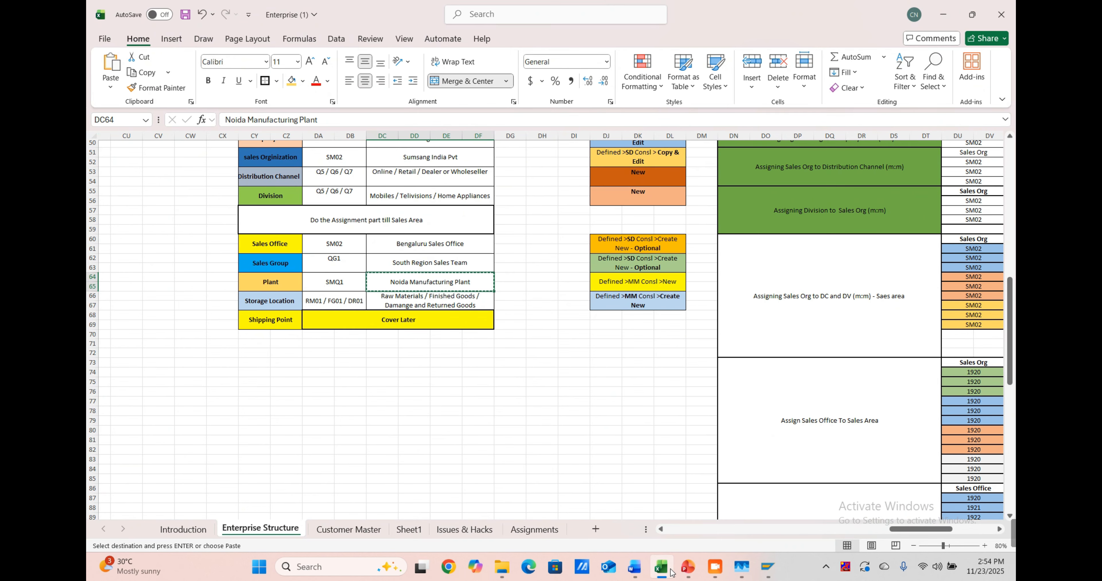
left_click(943, 14)
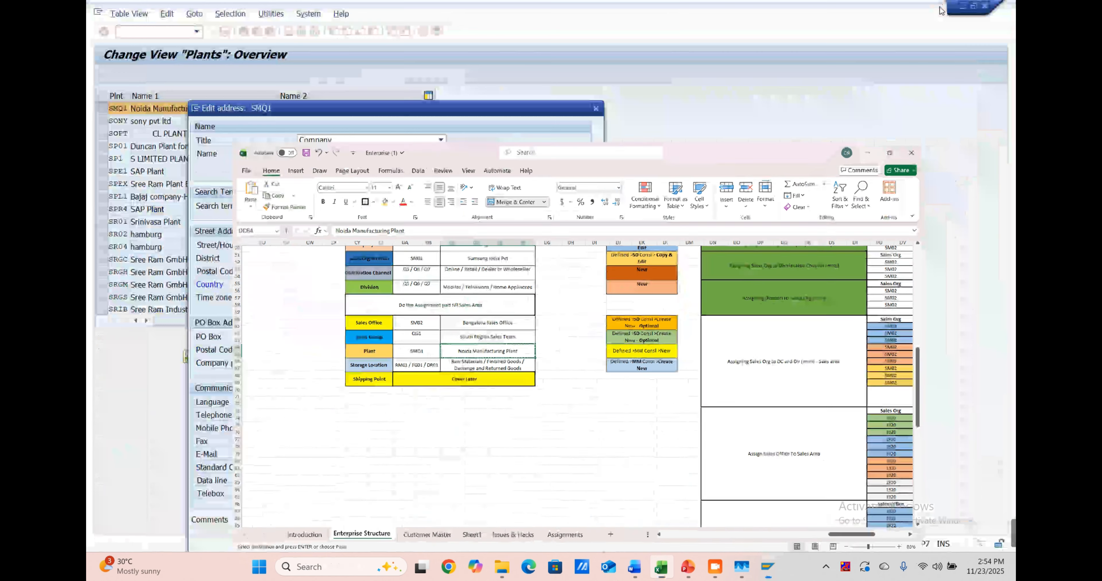
key("ctrl+a")
type("Noida Manufacturing Plant")
key("Tab")
key("Tab")
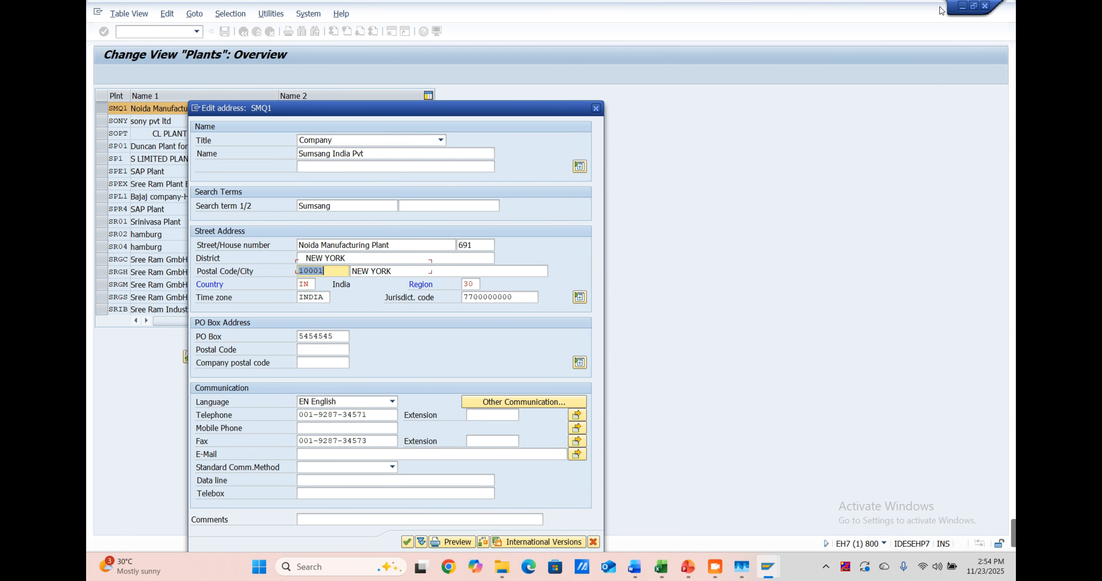
Step: Clear the district in the plant address
key("Tab")
key("shift+Tab")
key("shift+Tab")
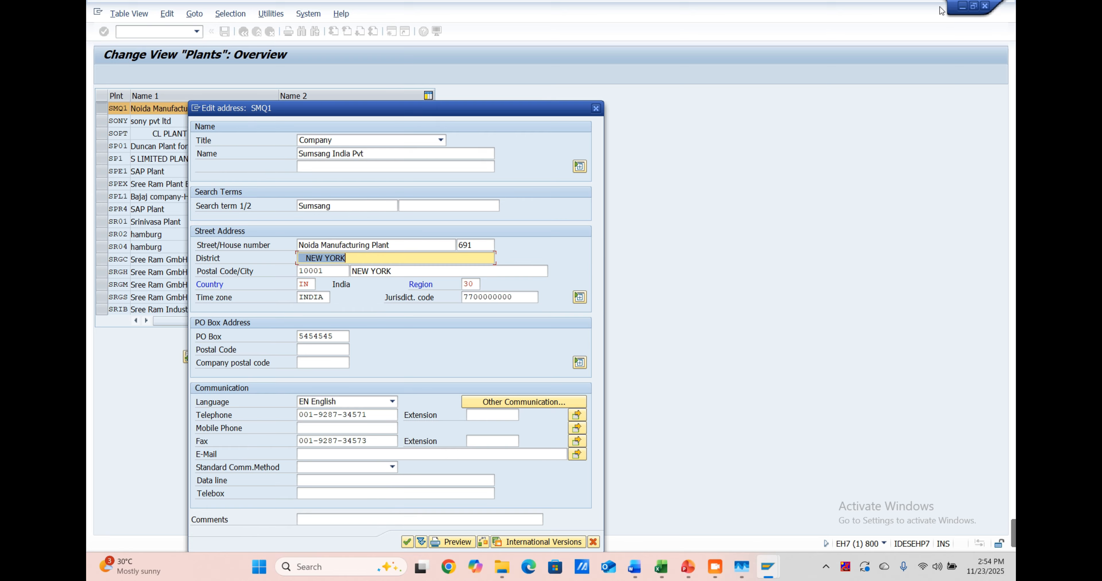
key("BackSpace")
key("Tab")
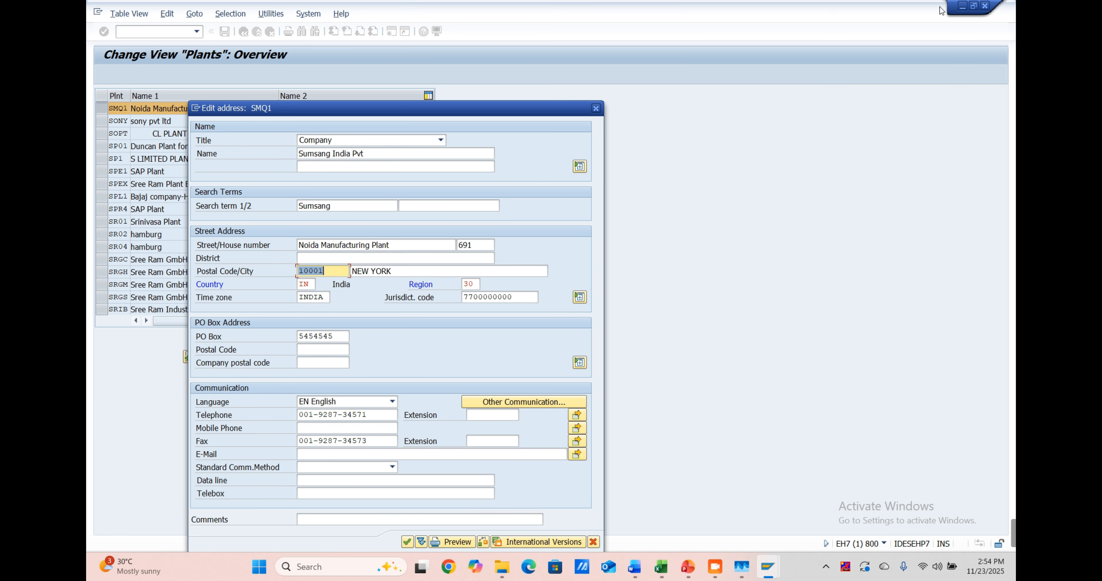
Step: Set the postal code in the plant address to 500032 and accept the address
left_click(408, 542)
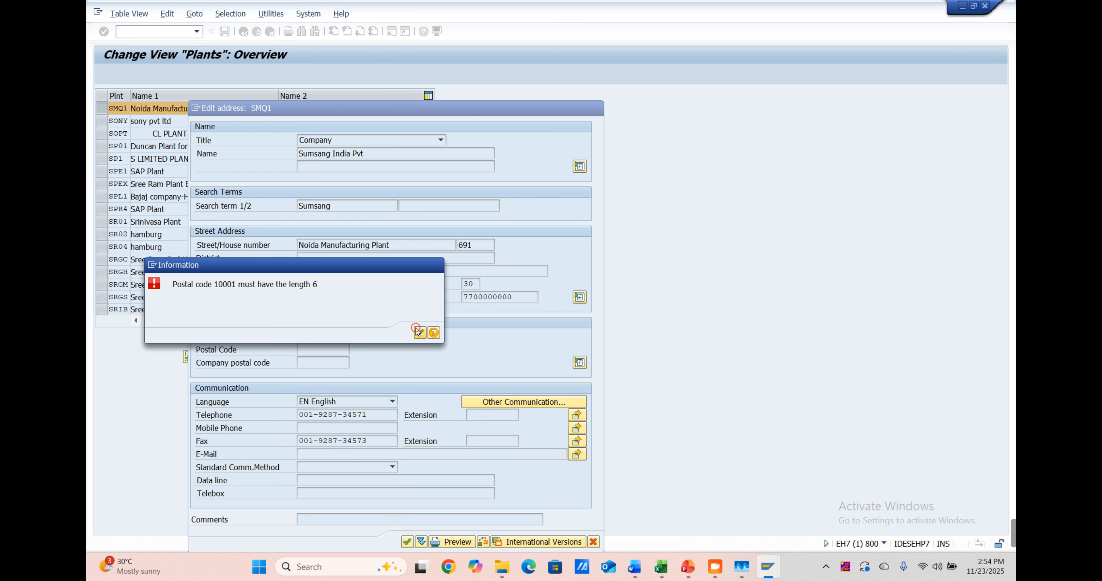
left_click(418, 332)
key("BackSpace")
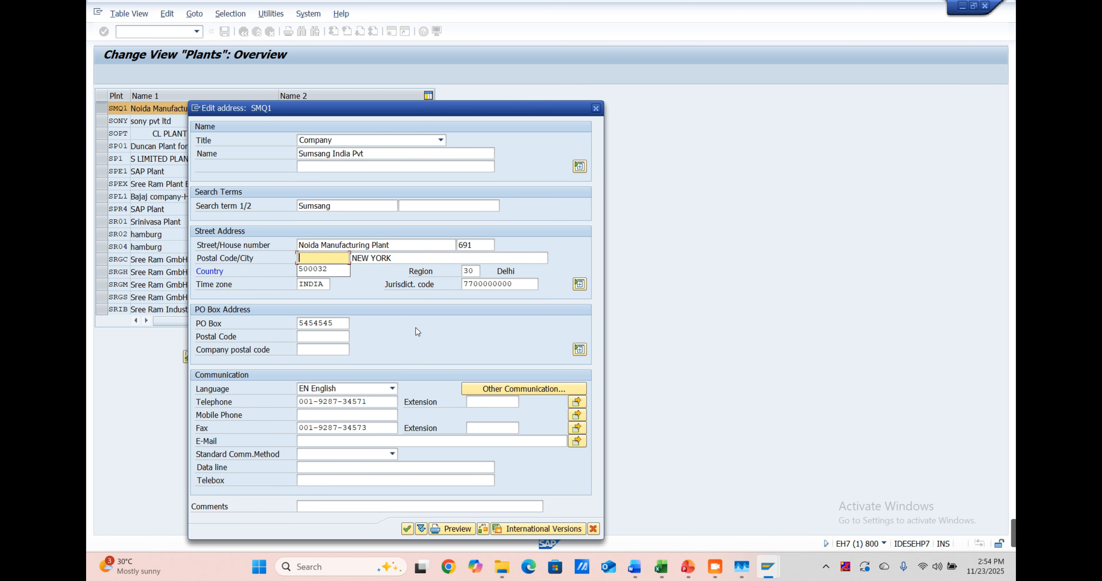
type("51000")
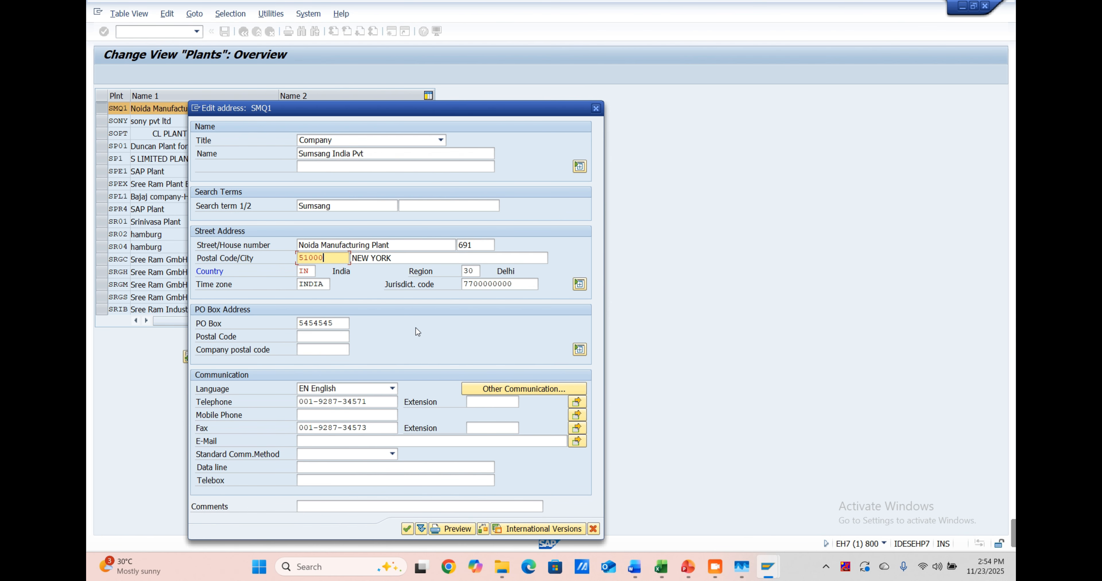
key("BackSpace")
key("BackSpace")
key("BackSpace")
key("BackSpace")
type("000323")
key("BackSpace")
key("Return")
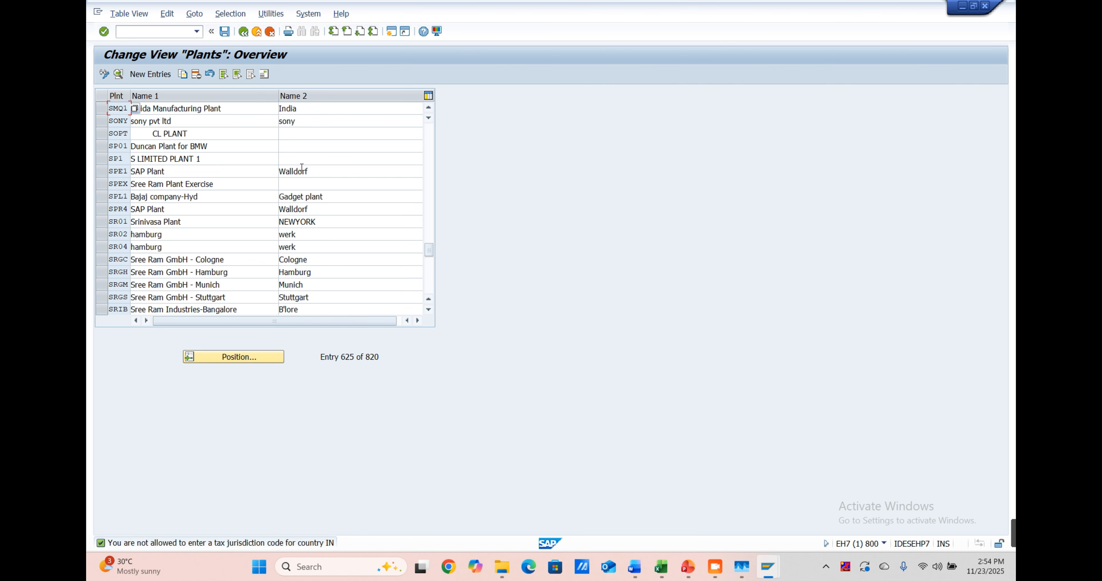
Step: Recheck the address of plant SMQ1 and save the plant entry under the Enterprise customizing request
left_click(102, 109)
left_click(264, 74)
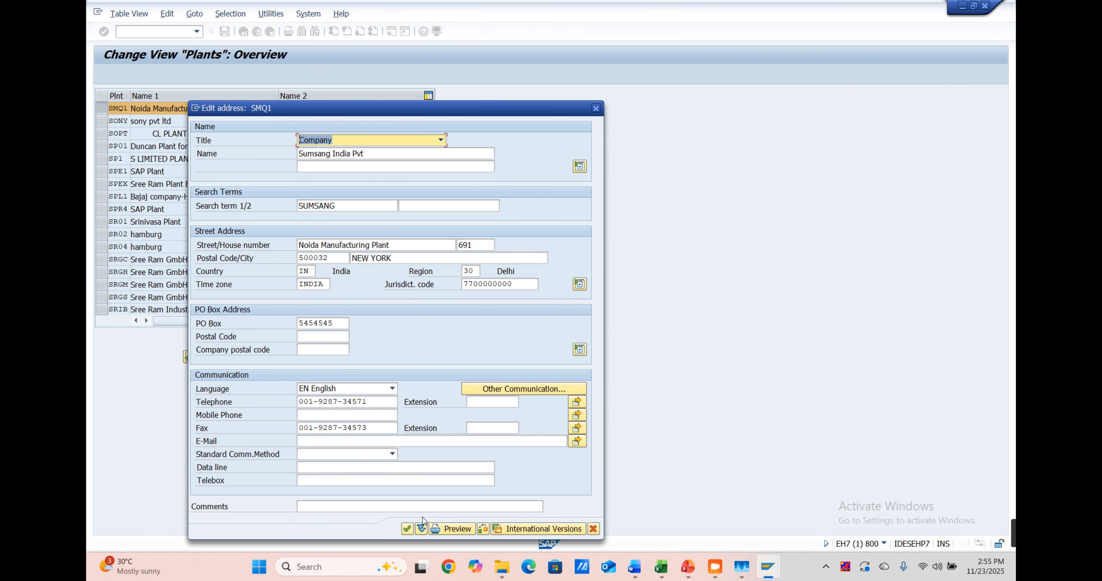
left_click(406, 529)
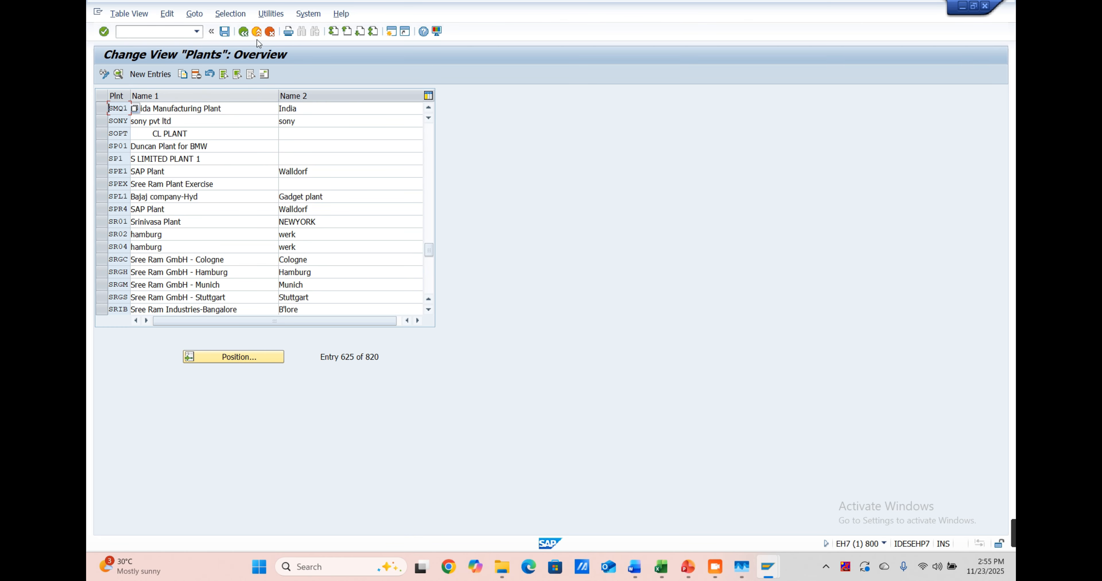
left_click(224, 36)
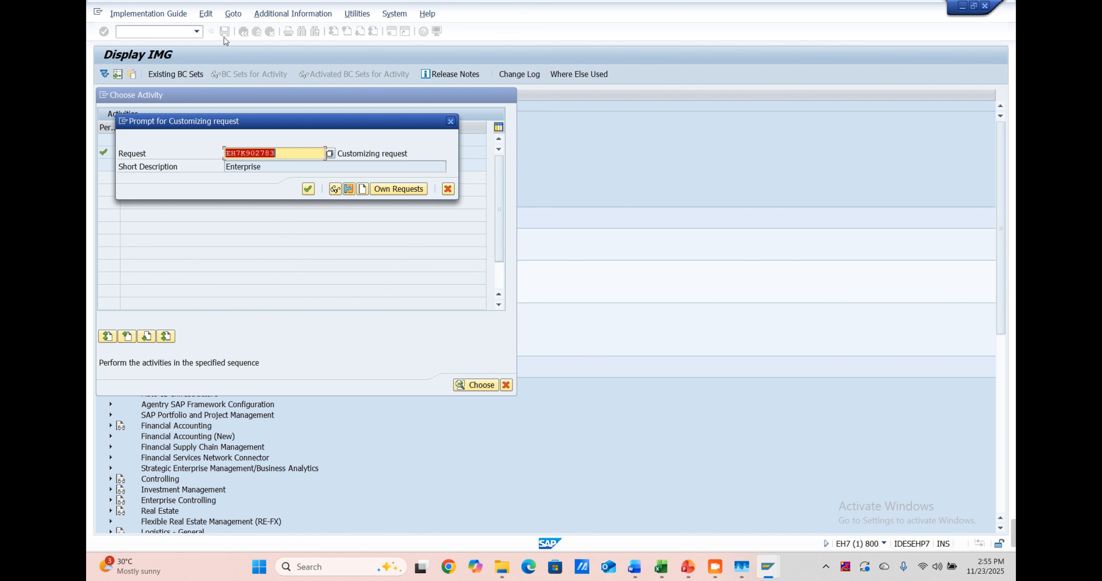
left_click(308, 189)
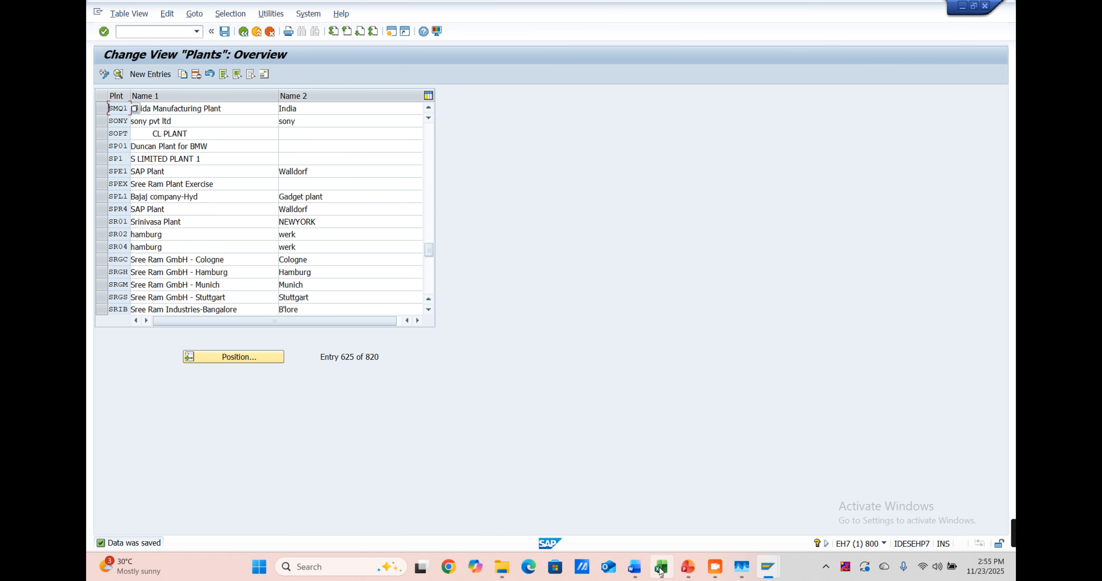
Step: Switch to the Enterprise workbook in Excel and look up the storage location codes and their SPRO configuration path
left_click(666, 535)
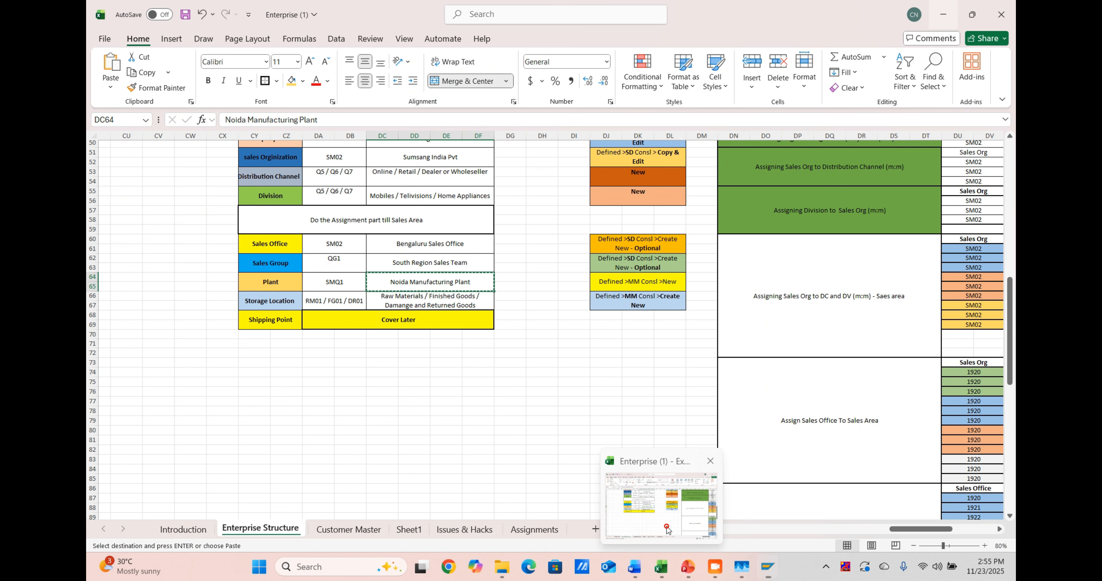
left_click(328, 286)
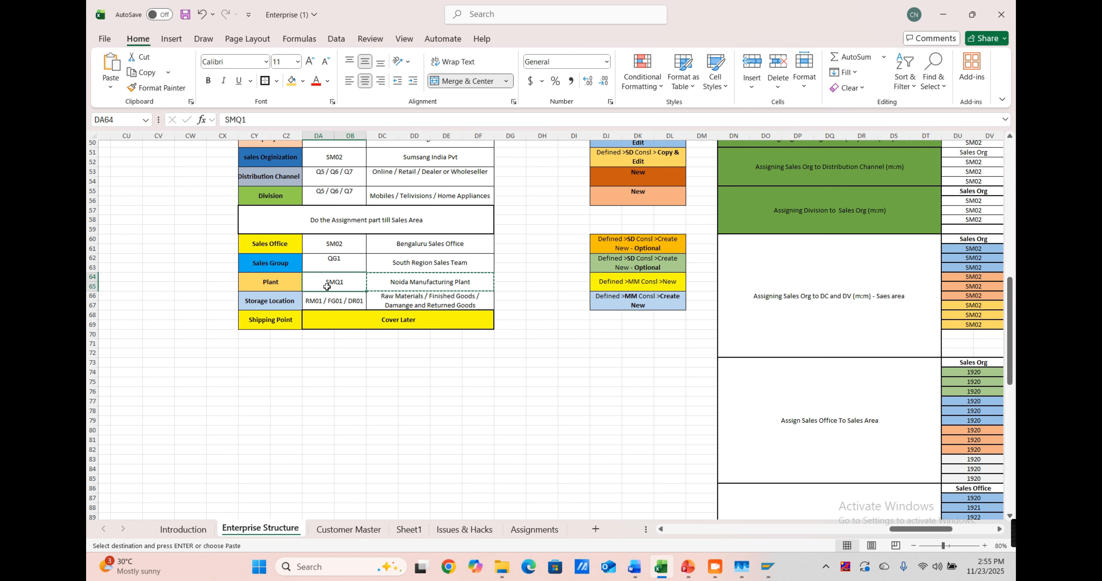
left_click(340, 297)
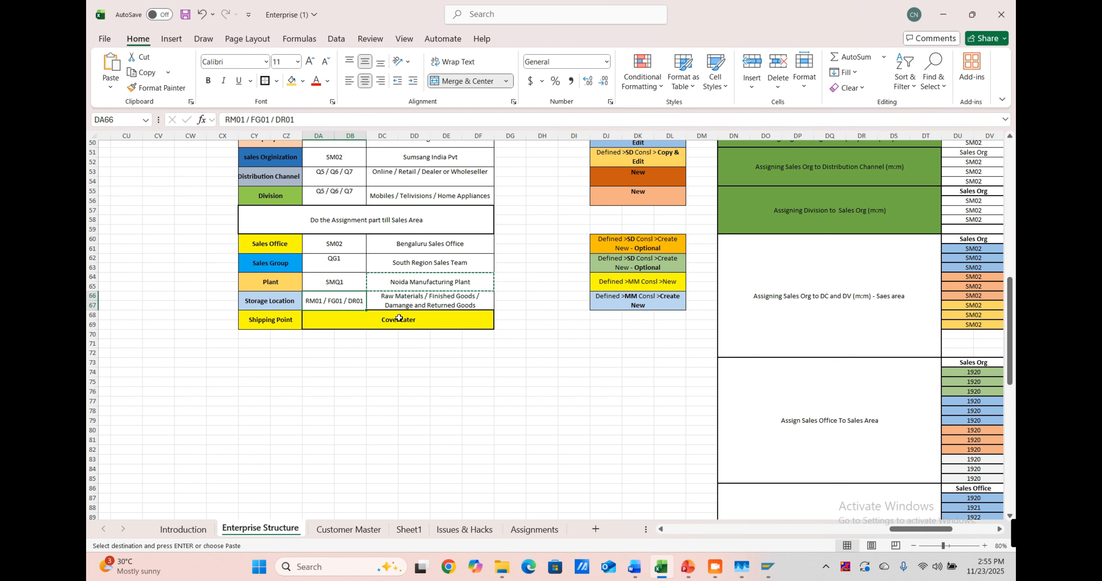
scroll(398, 318, "down", 20)
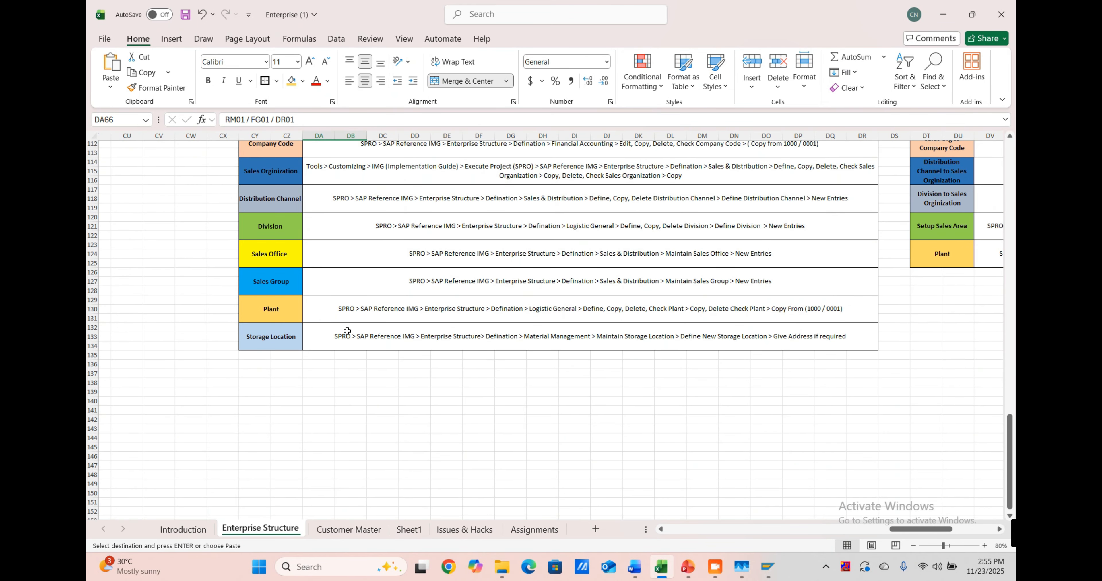
left_click(347, 333)
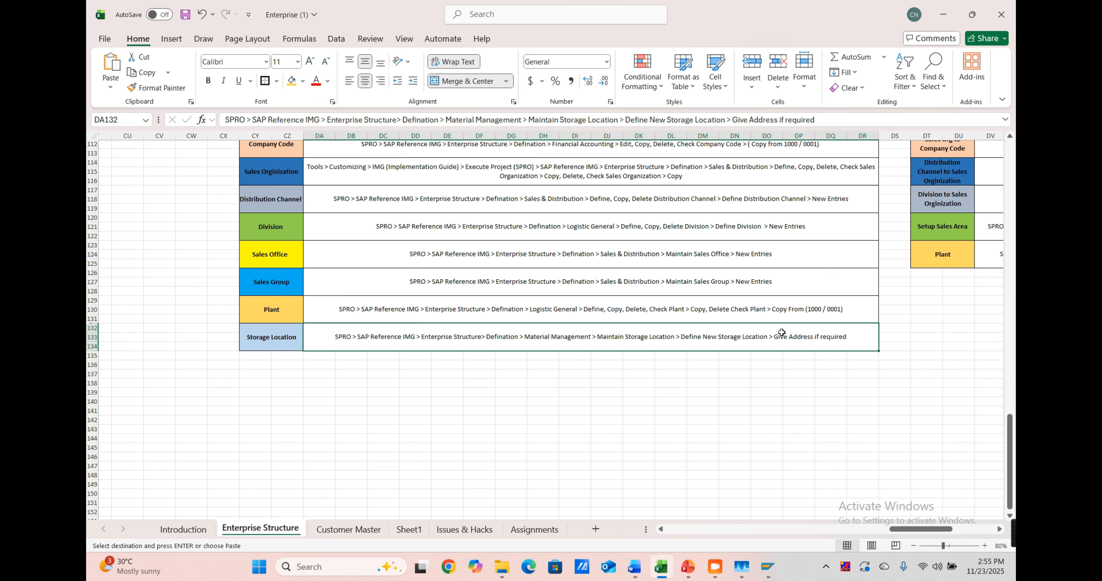
Step: Switch back to SAP, leave the plants overview and close the activity selection
left_click(943, 12)
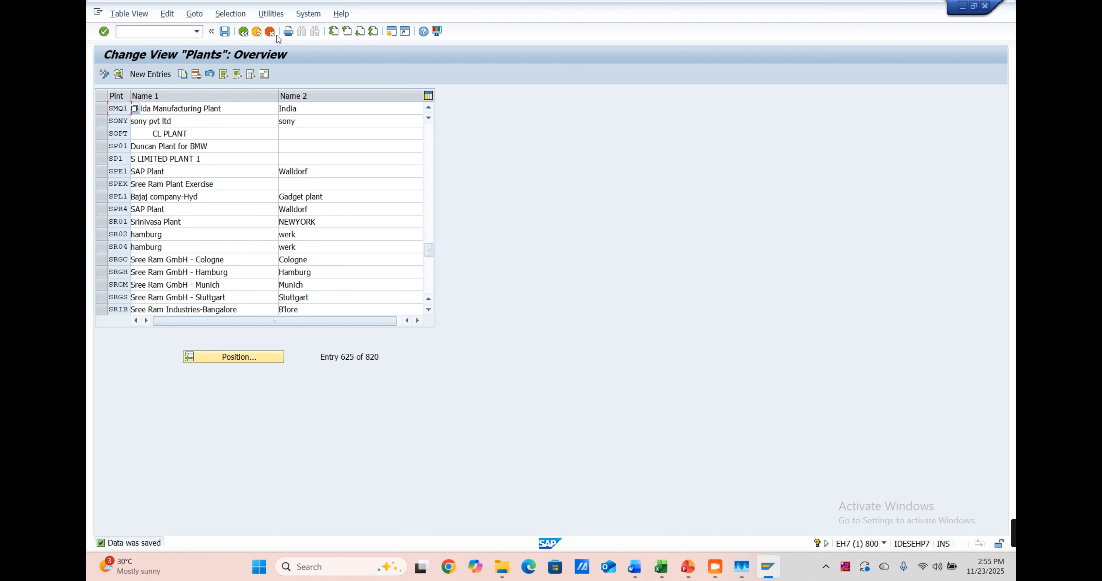
left_click(273, 34)
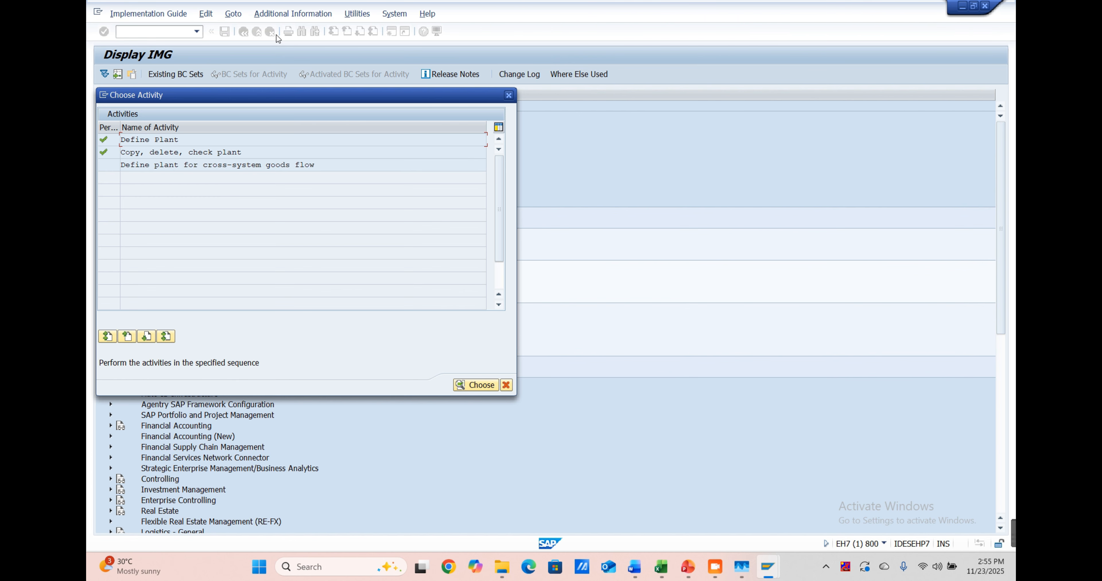
left_click(508, 96)
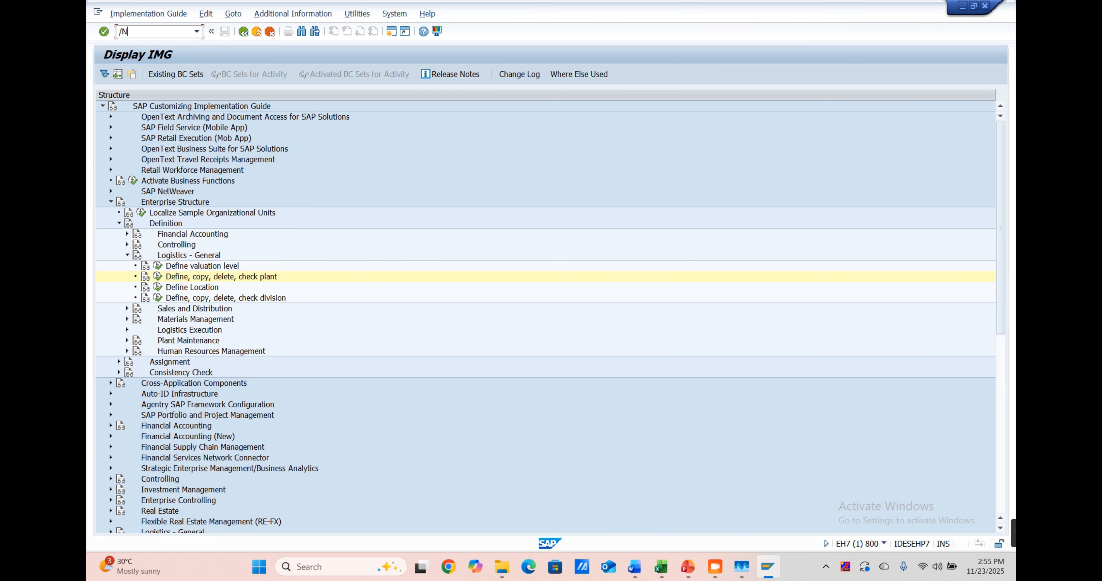
type("/NXD01")
key("Return")
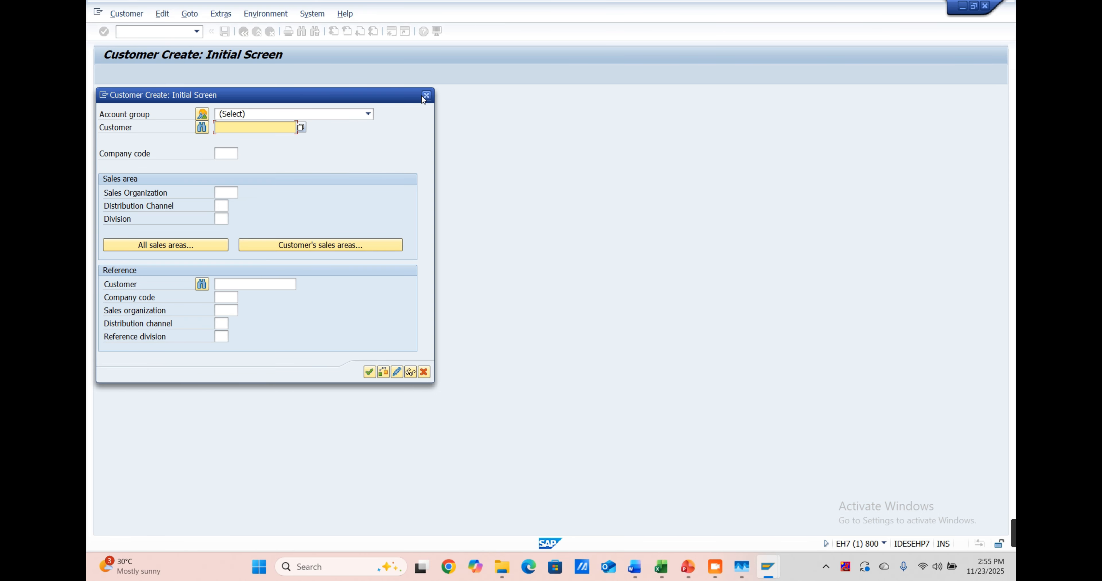
left_click(426, 95)
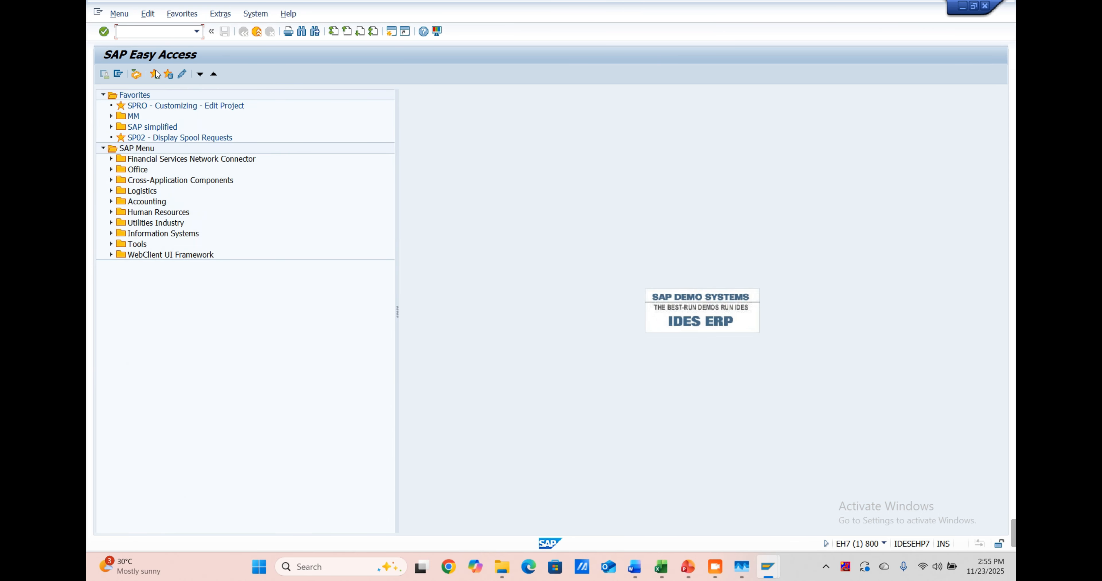
Step: Run transaction SPRO and display the SAP Reference IMG
type("SPRO")
key("Return")
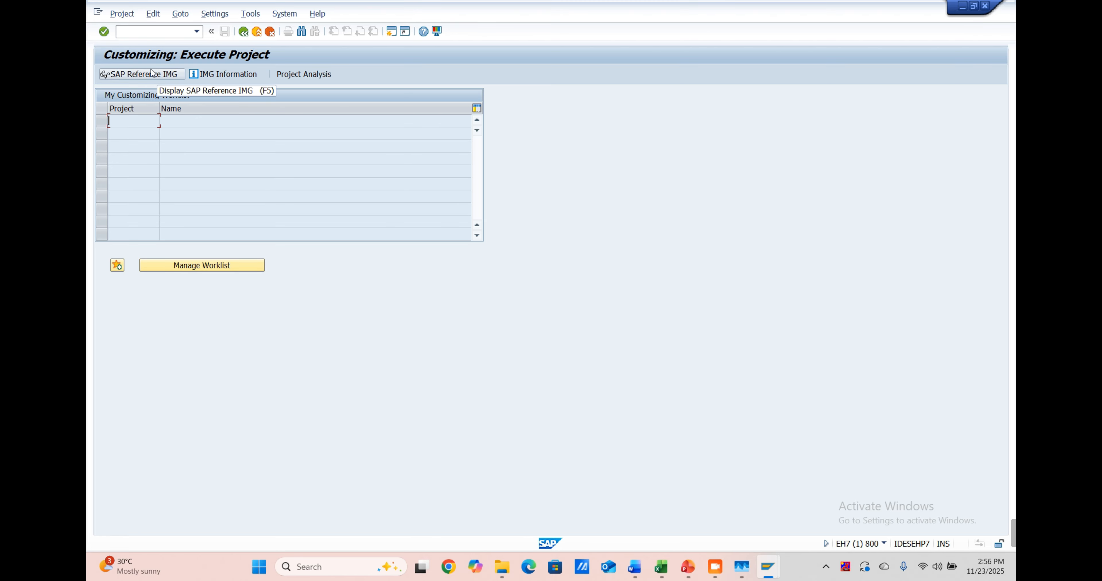
left_click(149, 75)
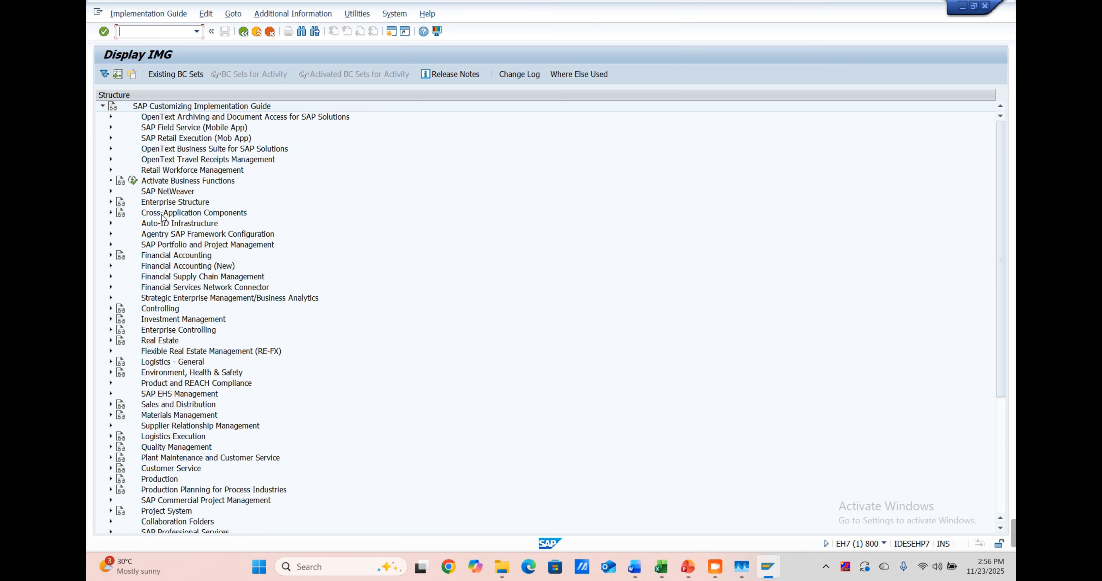
Step: Open the Maintain storage location activity under Enterprise Structure, Definition, Materials Management
left_click(123, 205)
left_click(110, 203)
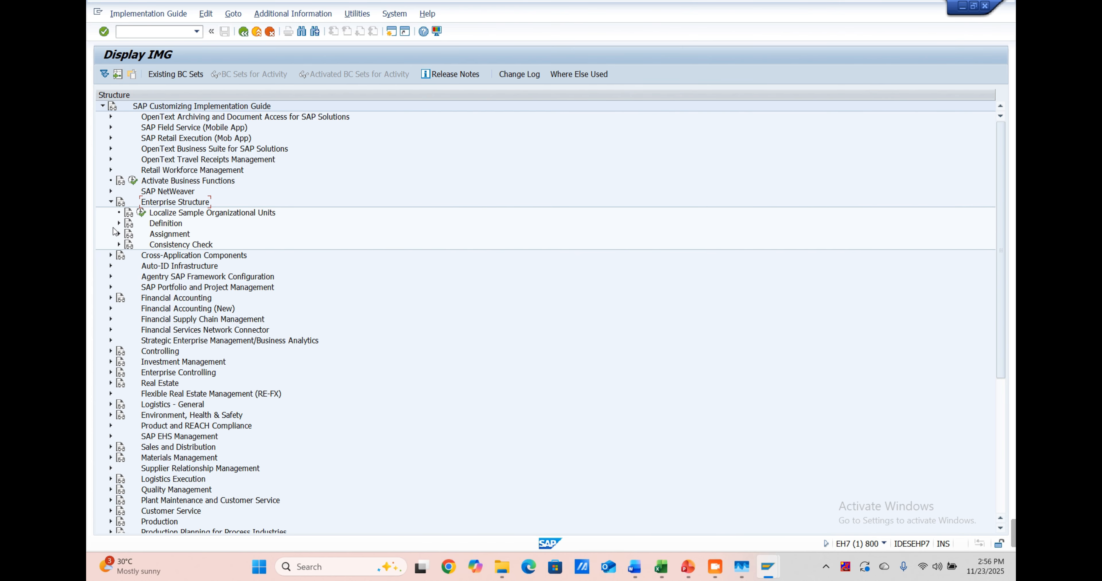
left_click(119, 223)
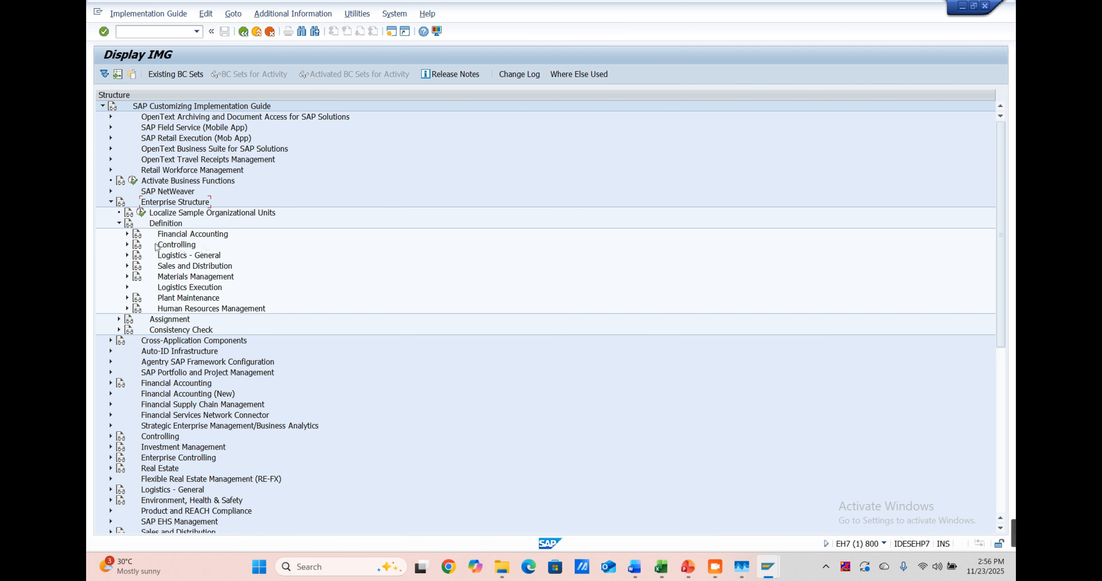
double_click(170, 277)
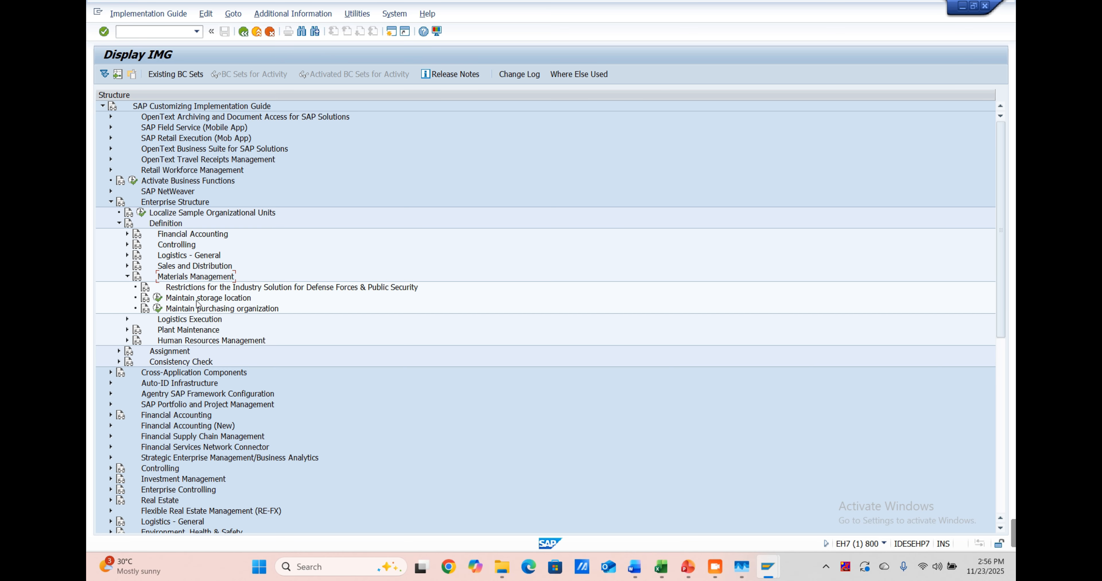
left_click(167, 300)
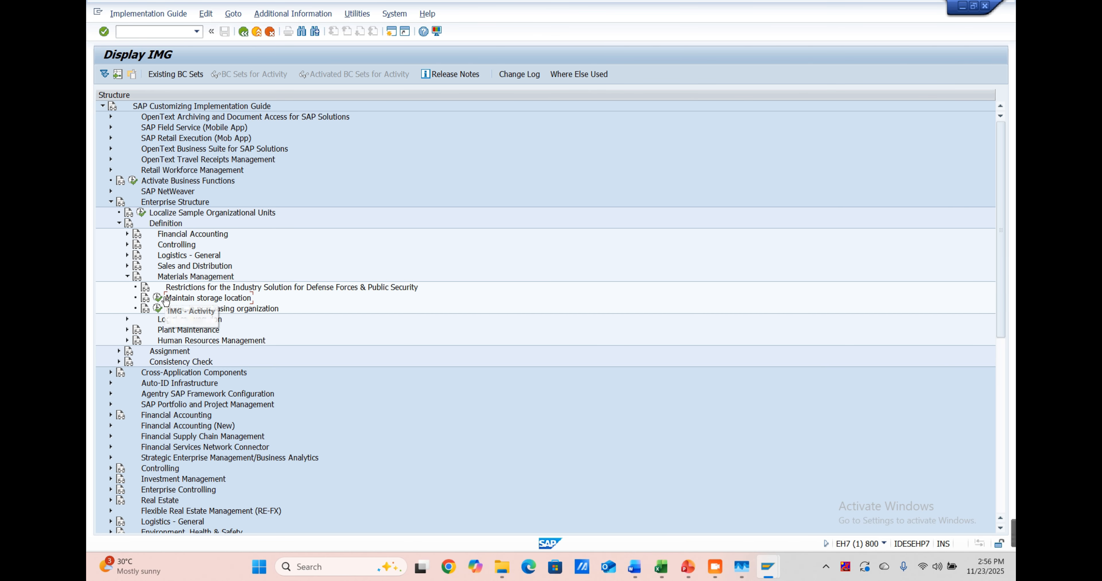
left_click(161, 297)
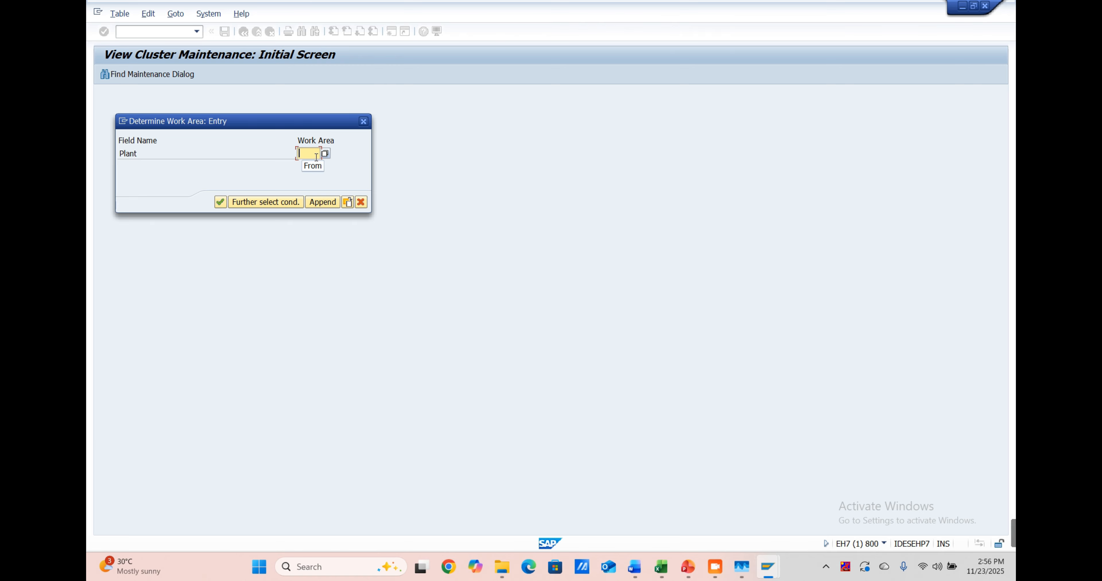
Step: Set plant SMQ1 as the work area and delete all storage locations already listed for it
type("SM")
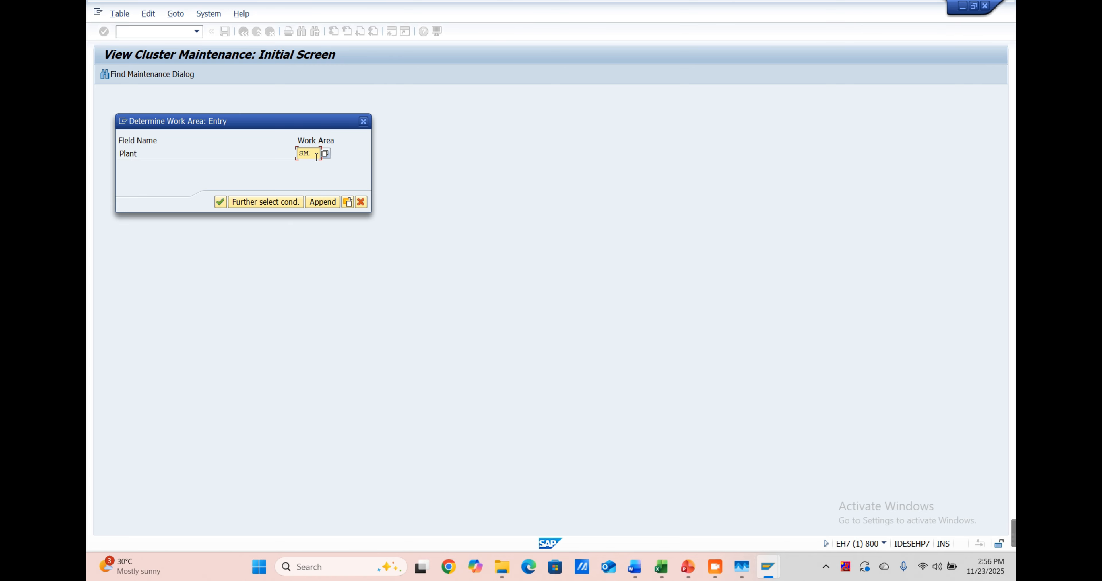
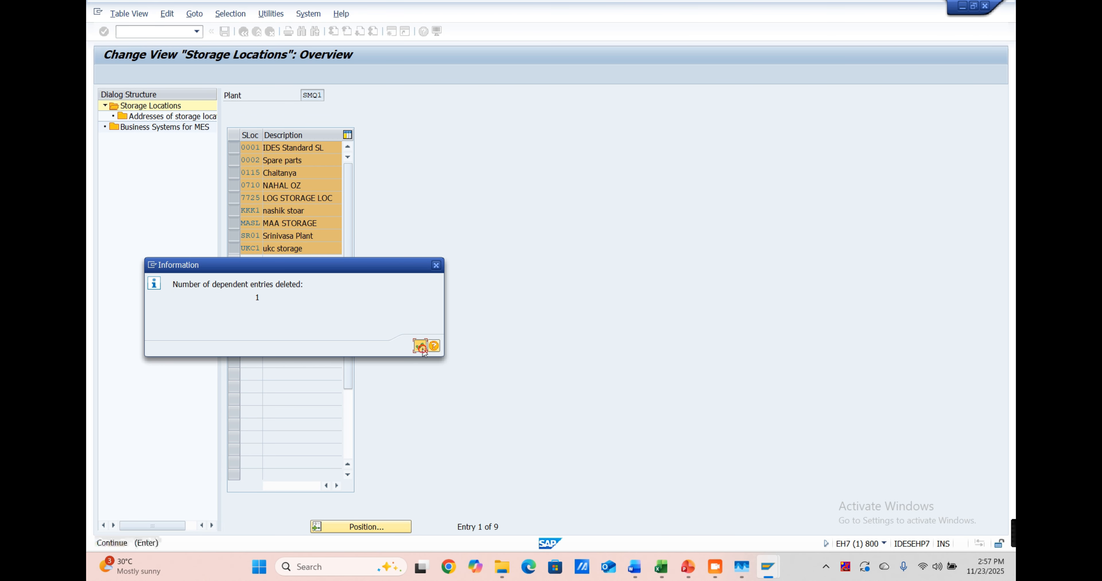
left_click(419, 346)
left_click(419, 334)
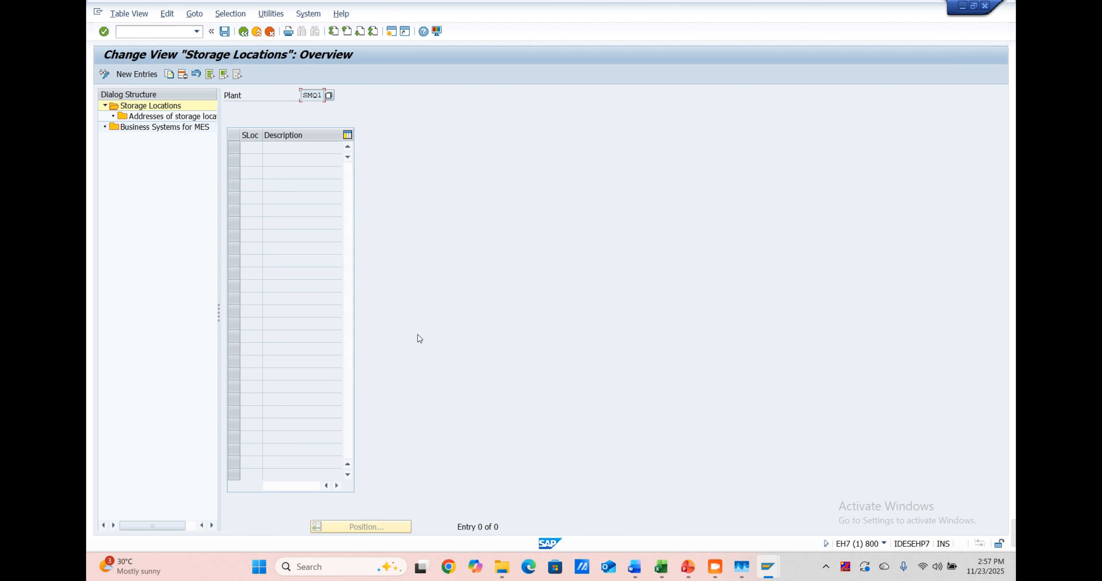
Step: Start new storage location entries for plant SMQ1 and switch to the Enterprise workbook in Excel to look up the codes
left_click(133, 75)
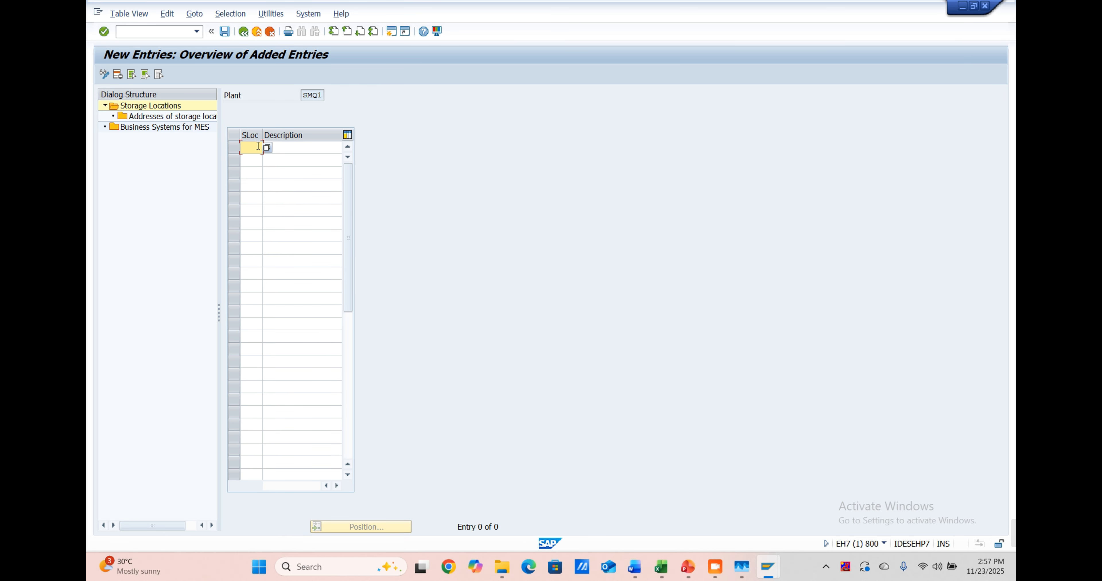
left_click(666, 575)
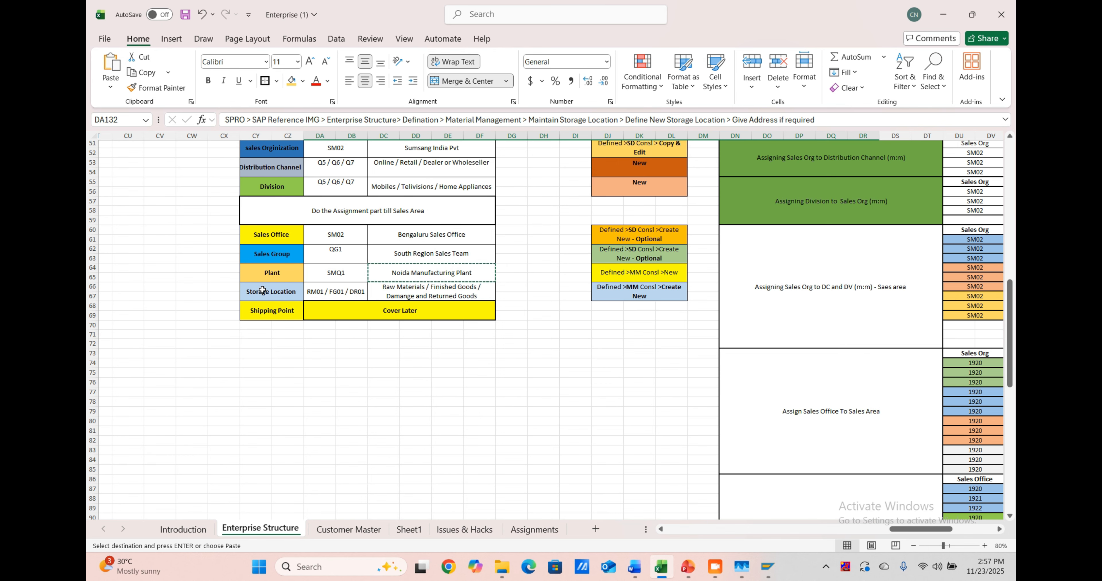
left_click(262, 290)
left_click(332, 294)
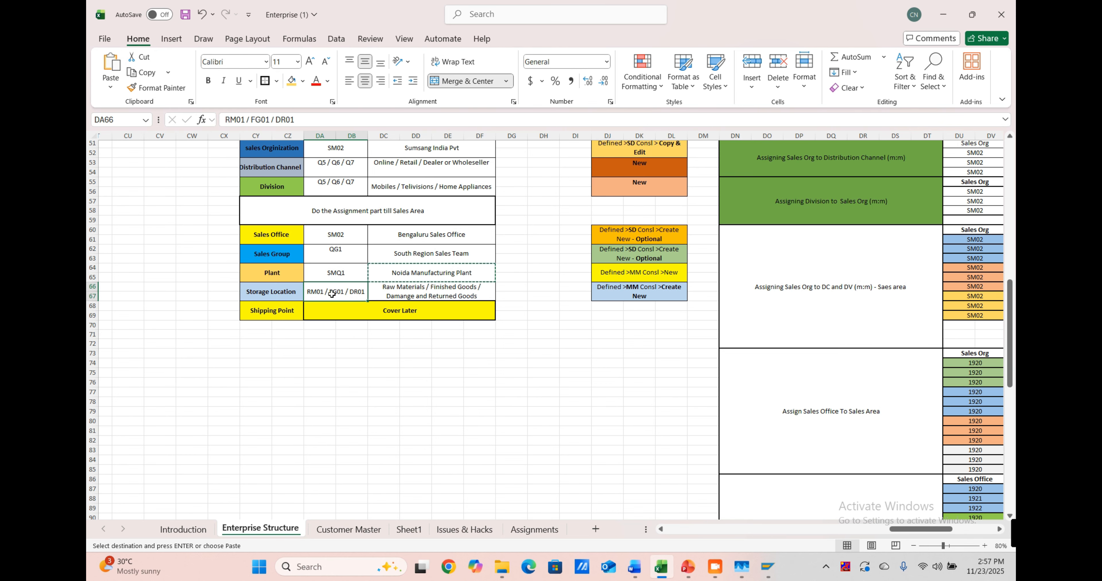
scroll(380, 307, "up", 2)
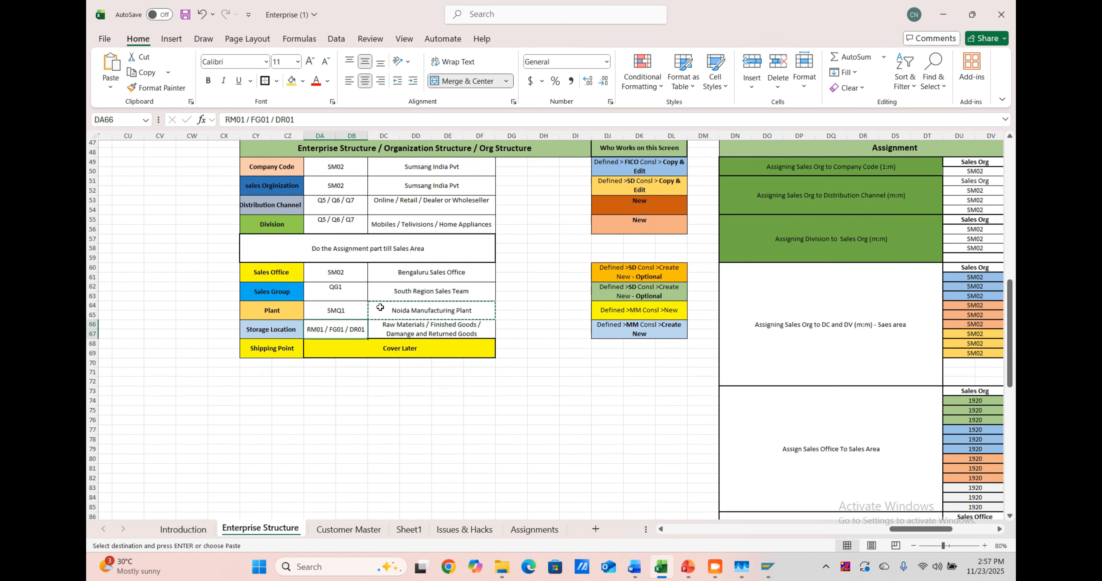
Step: Switch back to SAP and enter storage location RM01 with the description Raw Materials
left_click(941, 9)
type("RM11")
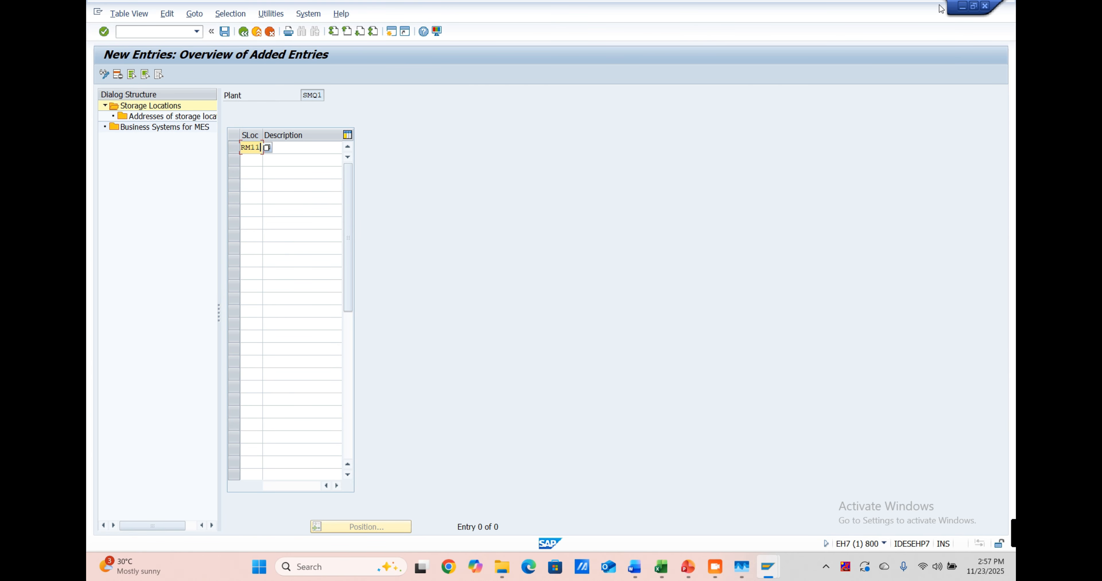
key("BackSpace")
key("BackSpace")
type("01")
key("Tab")
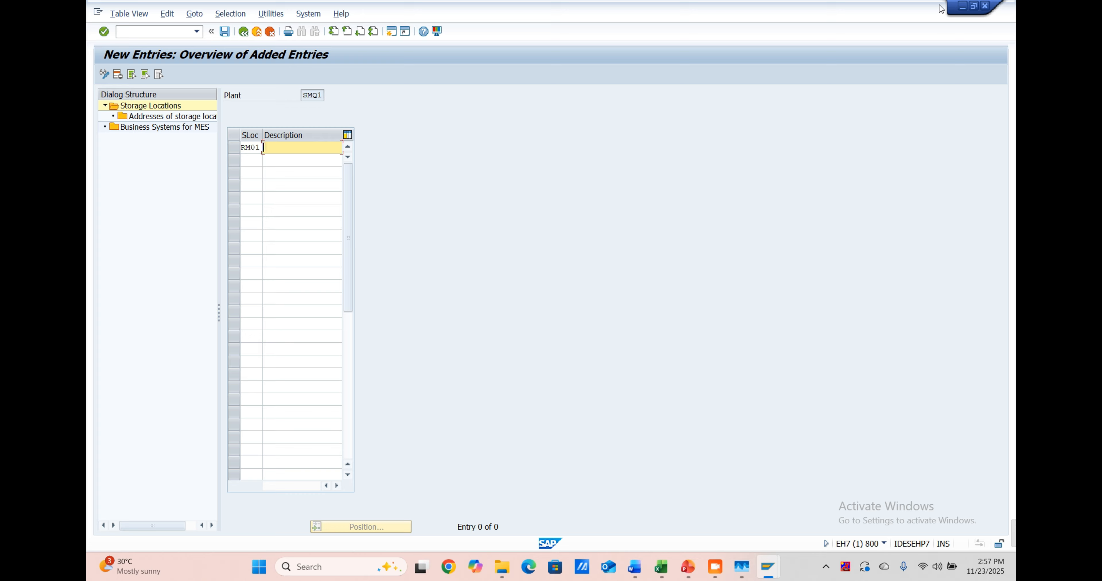
type("R")
key("Down")
key("Return")
key("Tab")
Step: Add a second storage location, fm01, with the description Finished Goods
type("fm")
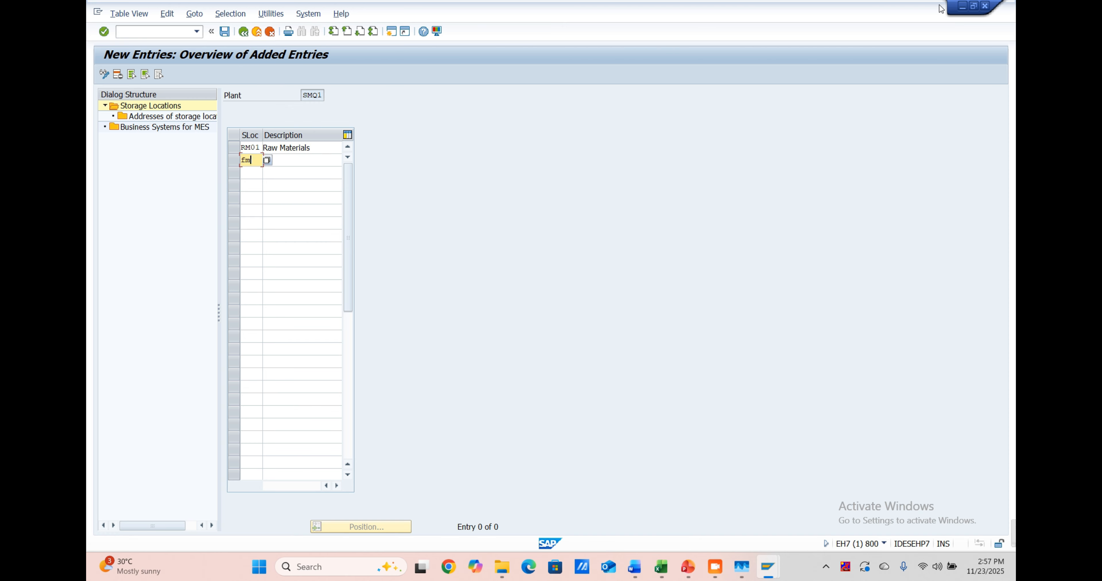
type("01")
key("Tab")
type("FI")
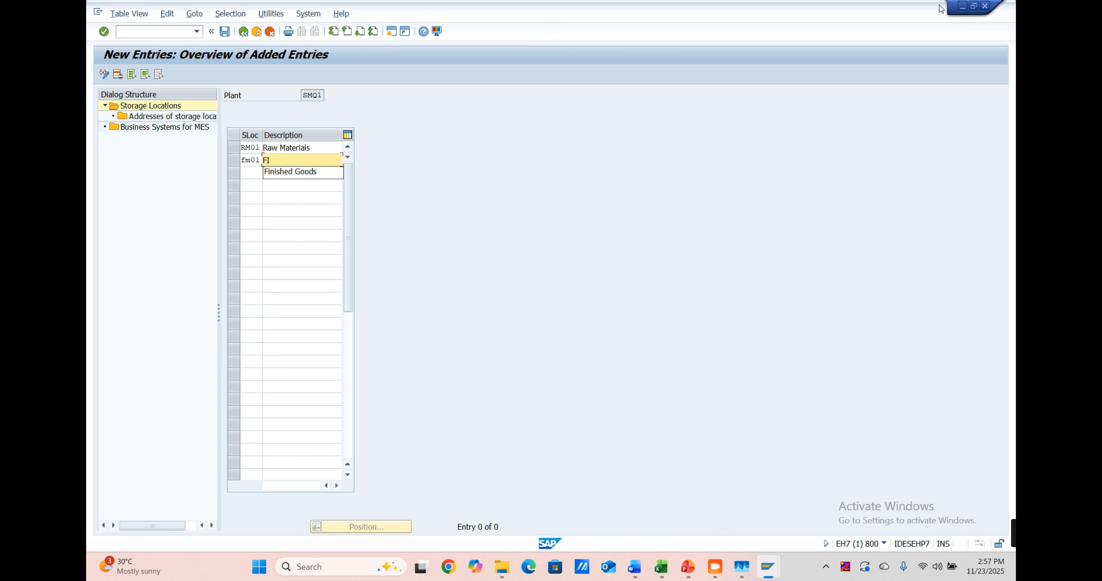
key("Down")
key("Return")
key("Tab")
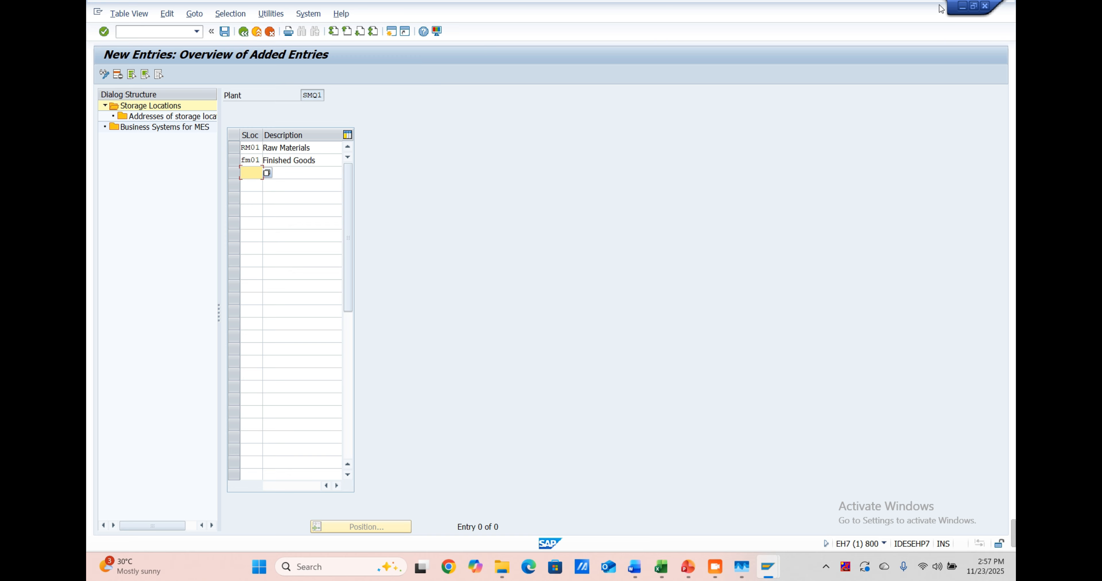
Step: Add a third storage location, dr01, with the description Damaged / Return, and save the new entries
type("dr01")
key("Tab")
type("D")
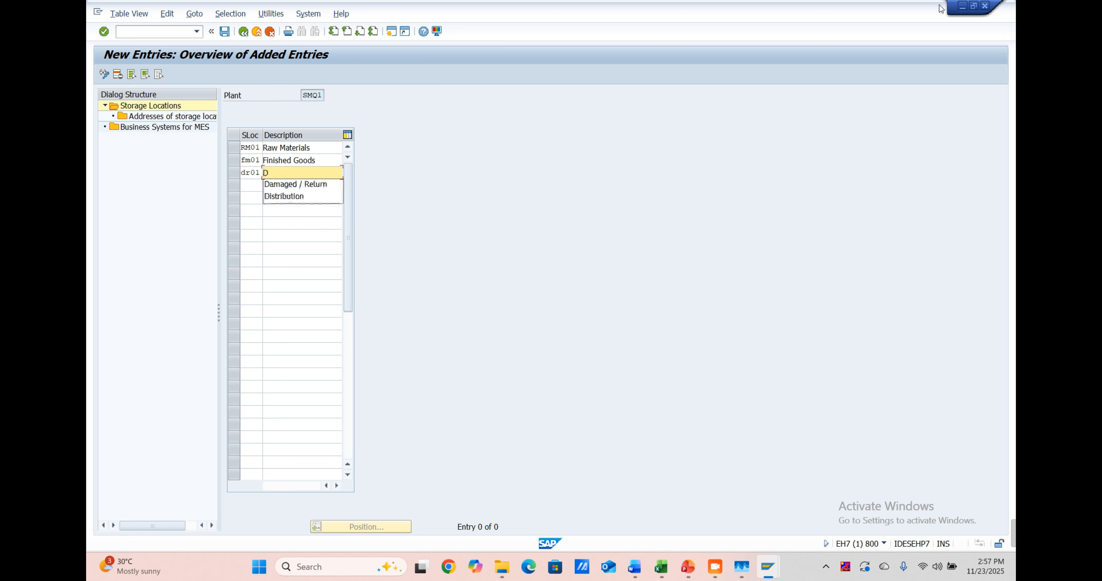
key("Down")
key("Return")
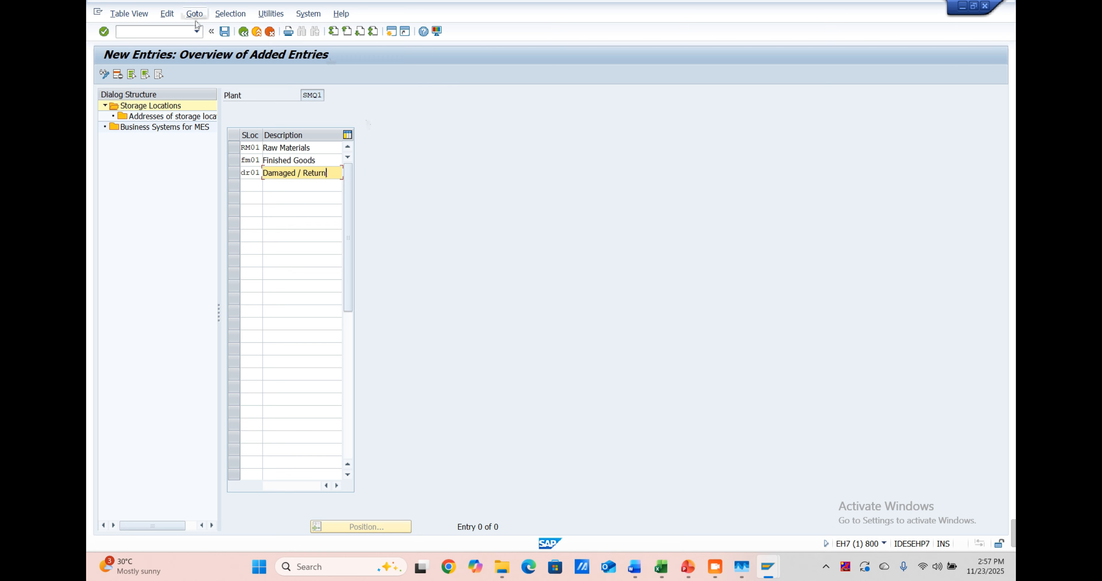
left_click(225, 33)
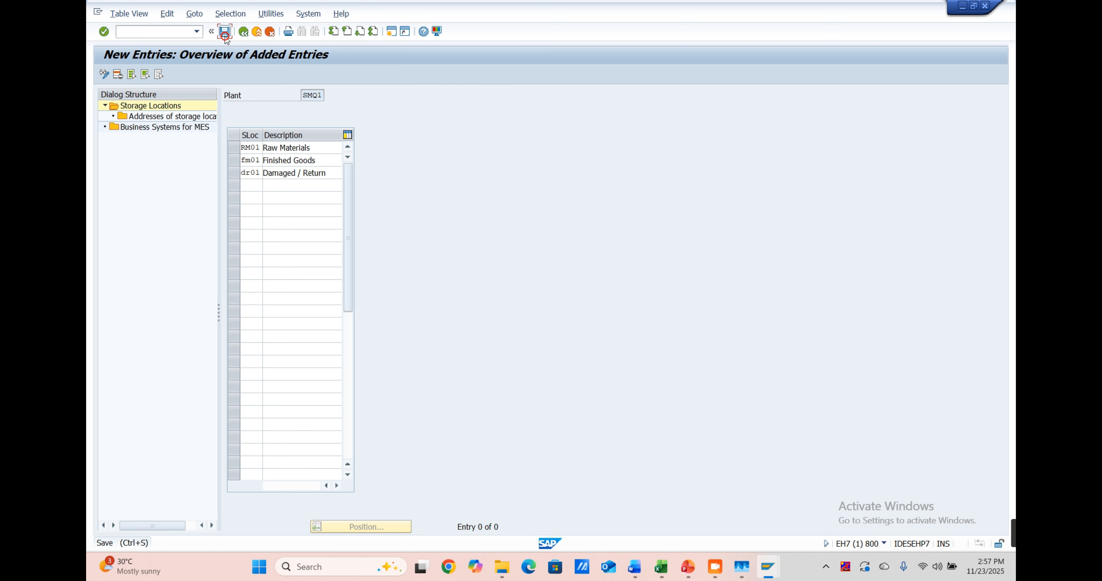
left_click(308, 203)
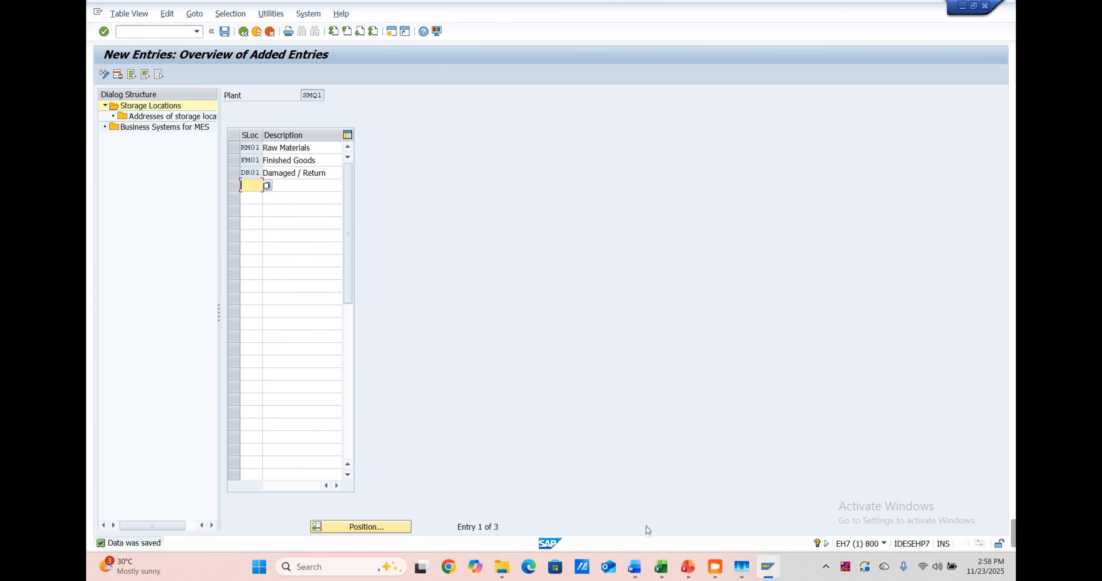
Step: Switch to the Enterprise workbook in Excel and change storage location code FG01 to Fm01 in the Storage Location row
mouse_move(712, 578)
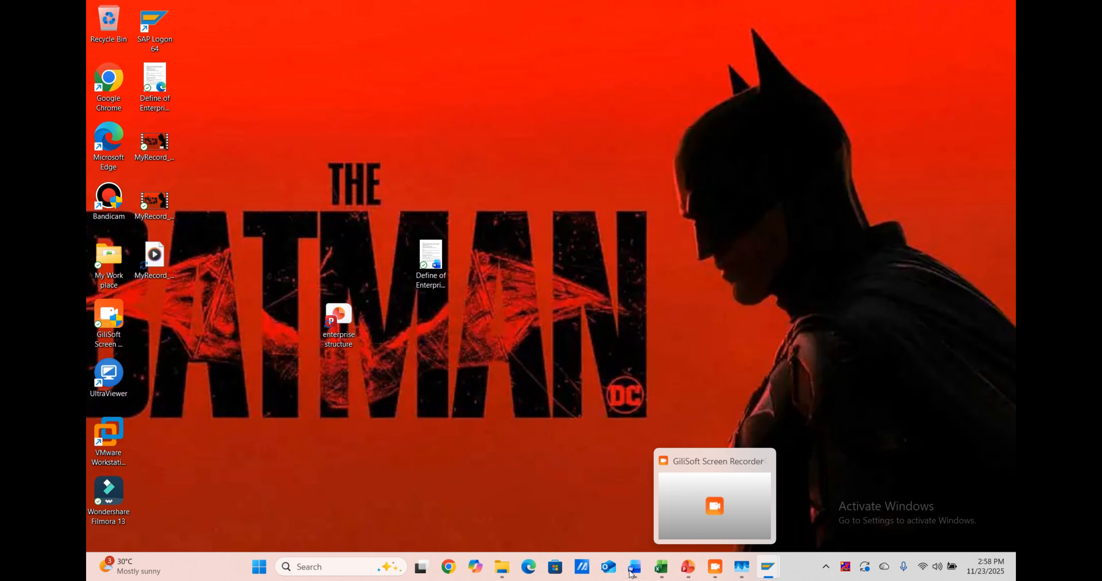
mouse_move(660, 566)
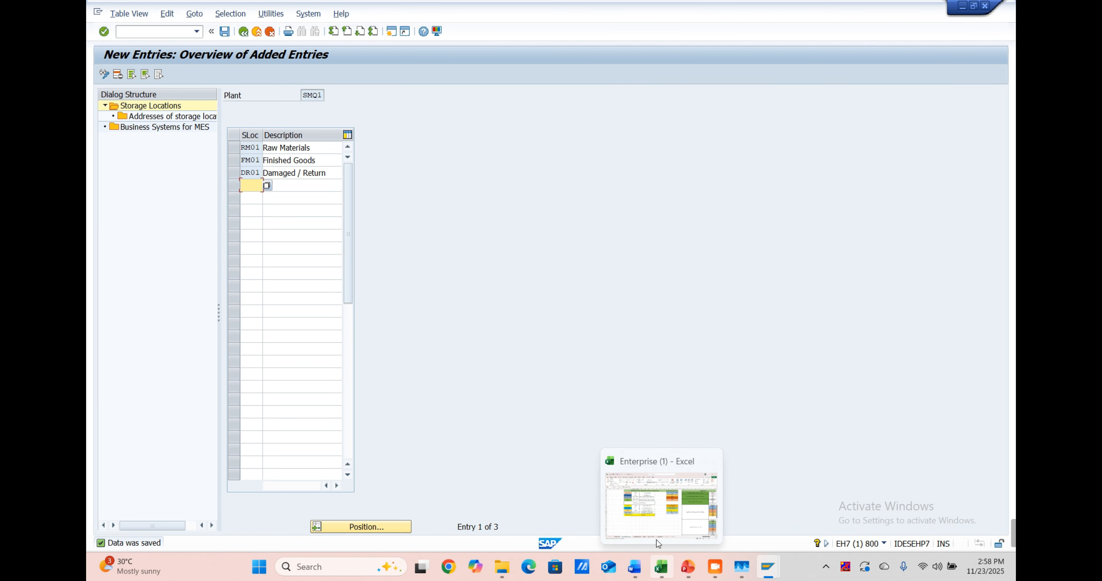
left_click(658, 543)
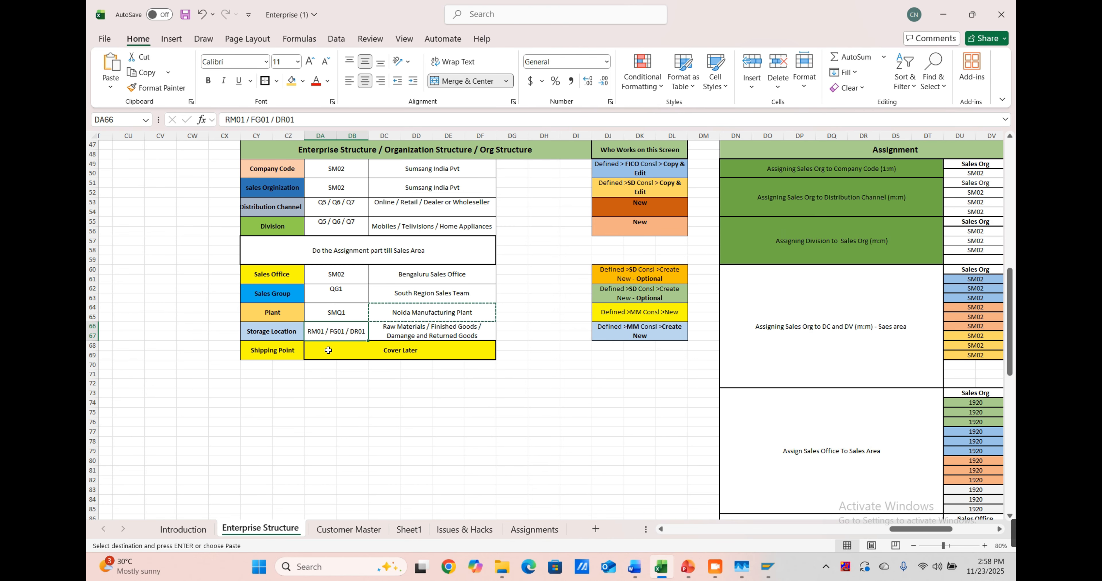
double_click(340, 333)
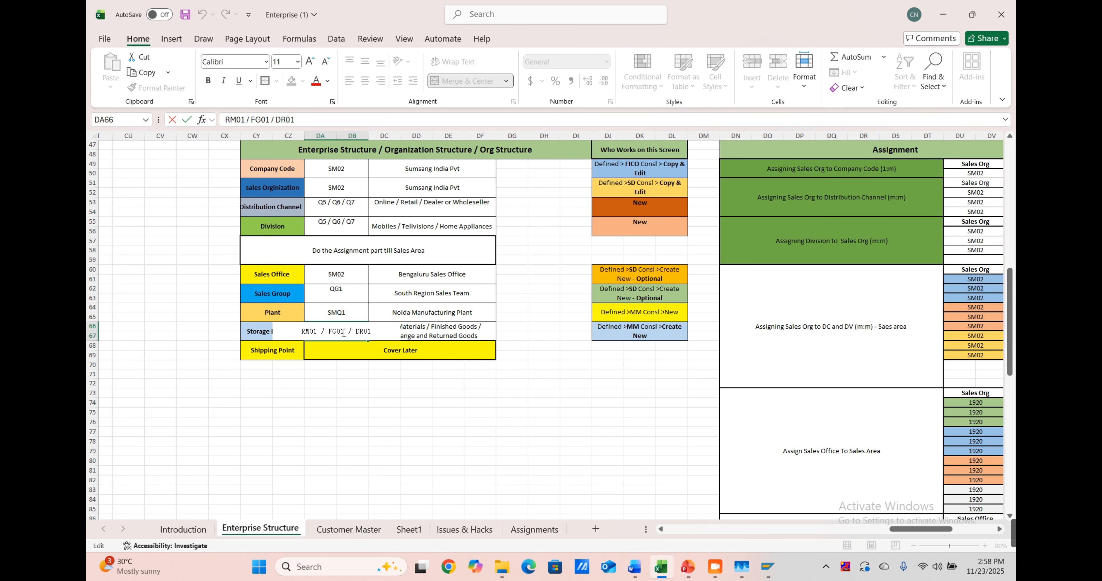
mouse_move(768, 567)
mouse_move(793, 525)
key("BackSpace")
key("BackSpace")
key("BackSpace")
type("m01")
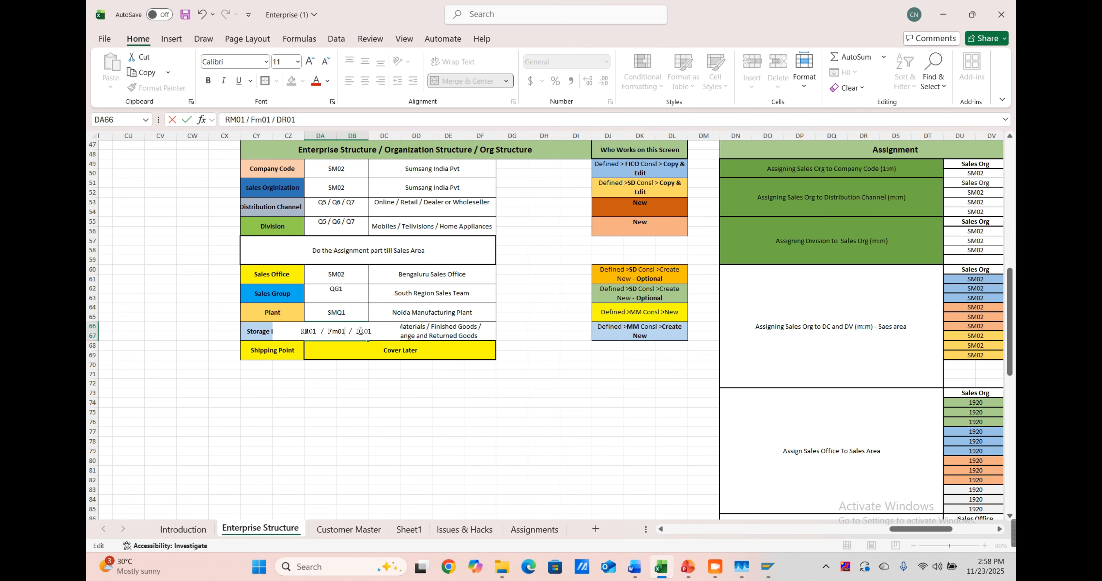
left_click(355, 374)
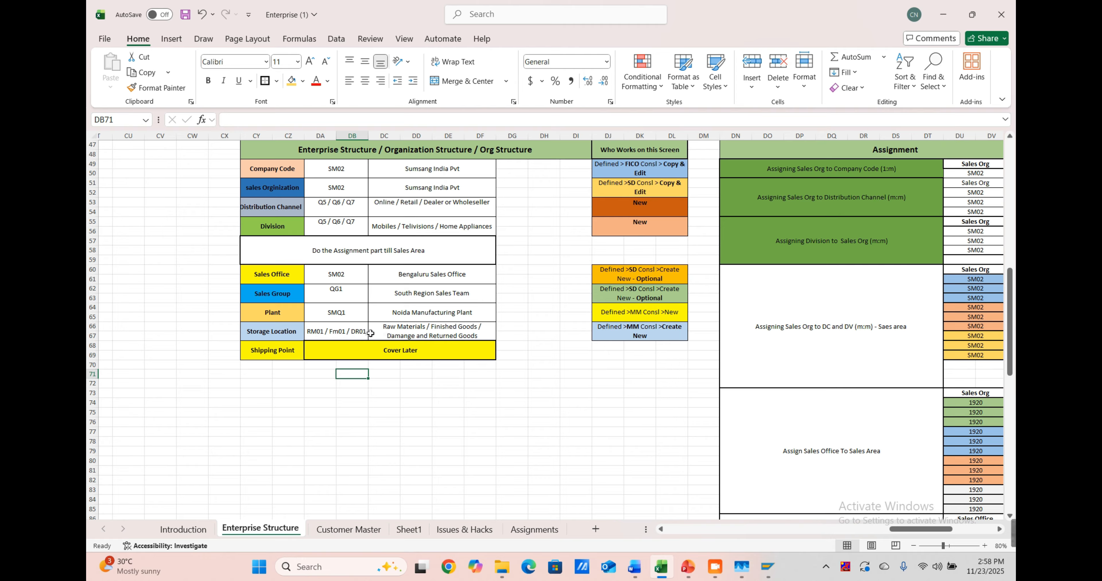
Step: Examine the assignment tables on the Enterprise Structure sheet, from sales area down to the sales office, sales group and plant assignments
left_click(358, 313)
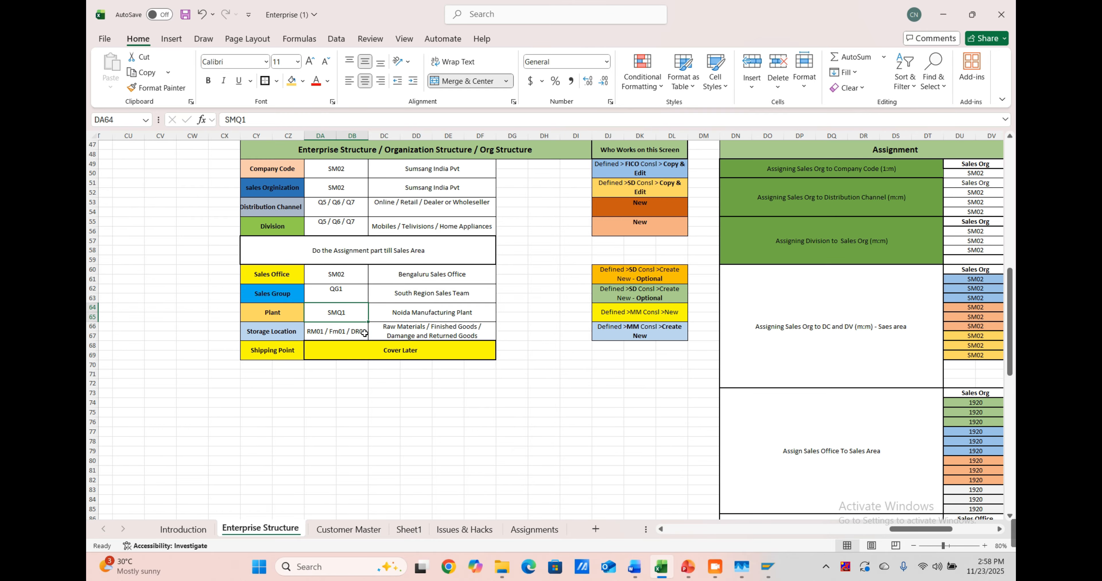
scroll(364, 333, "right", 3)
scroll(364, 333, "down", 5)
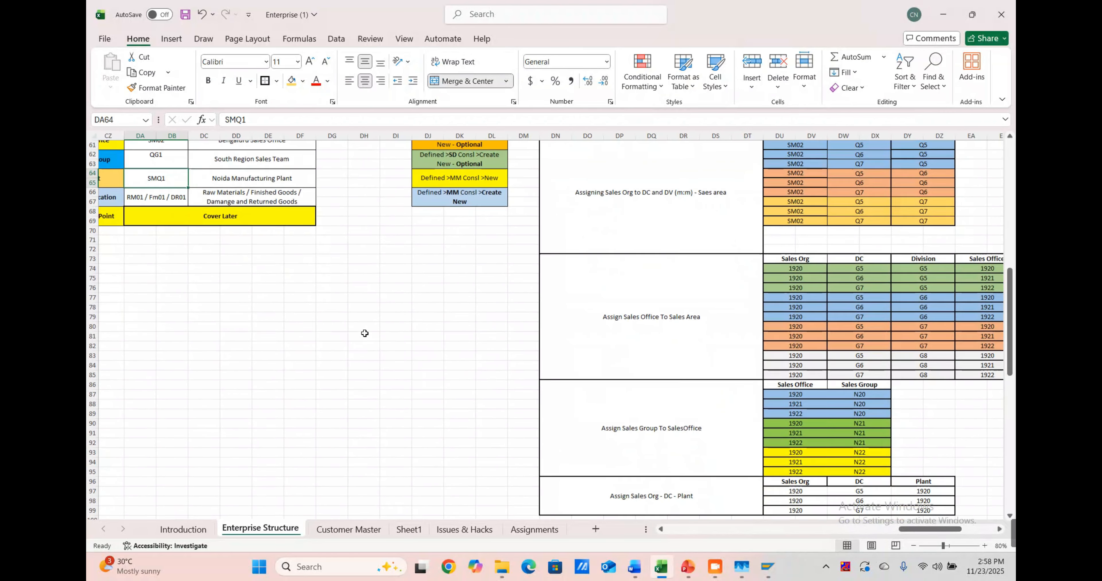
scroll(365, 333, "up", 4)
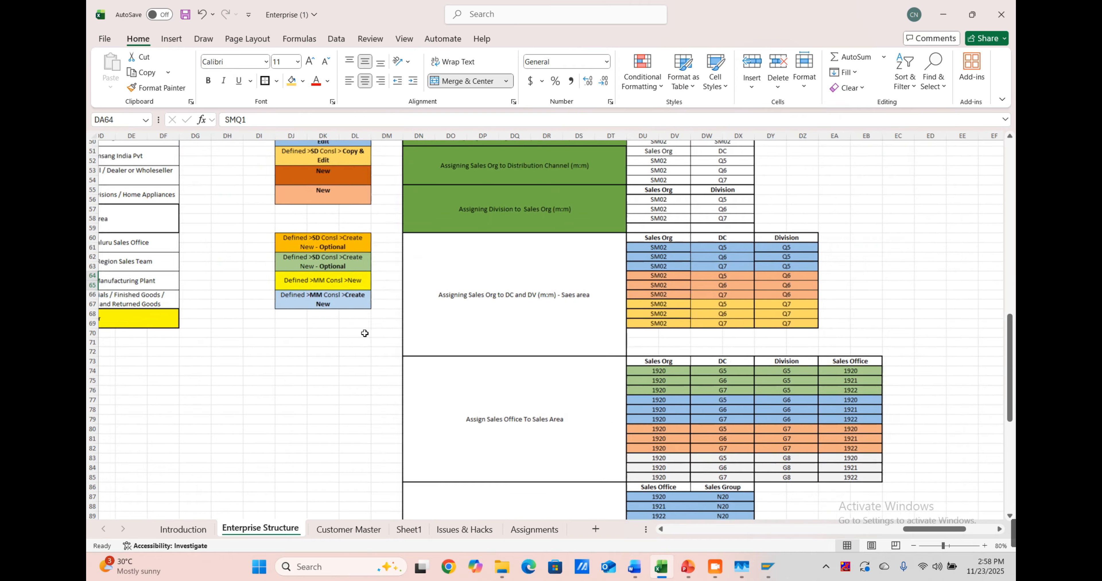
scroll(364, 333, "right", 4)
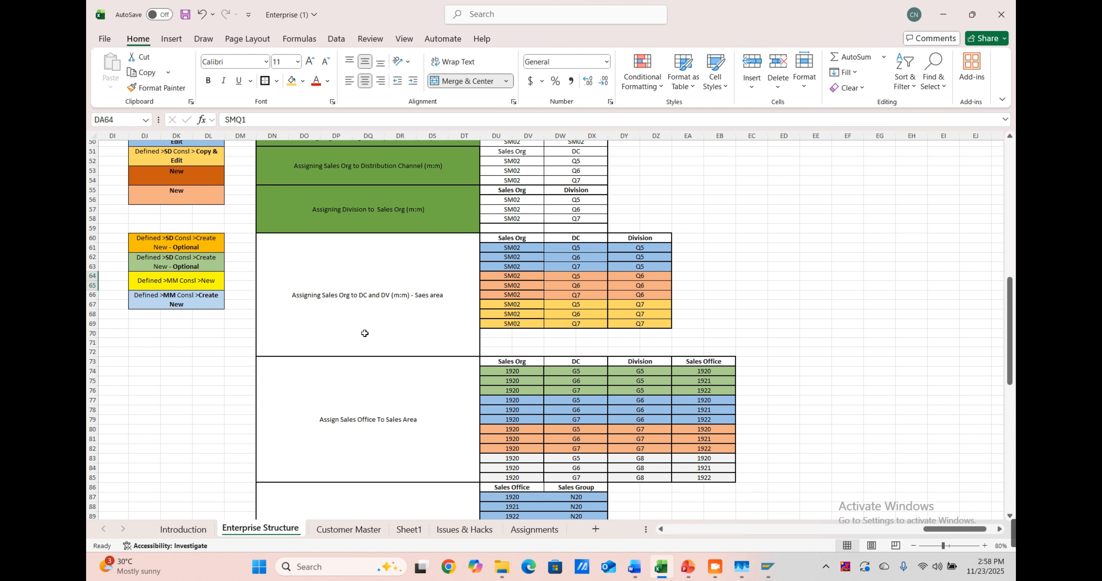
scroll(365, 333, "down", 2)
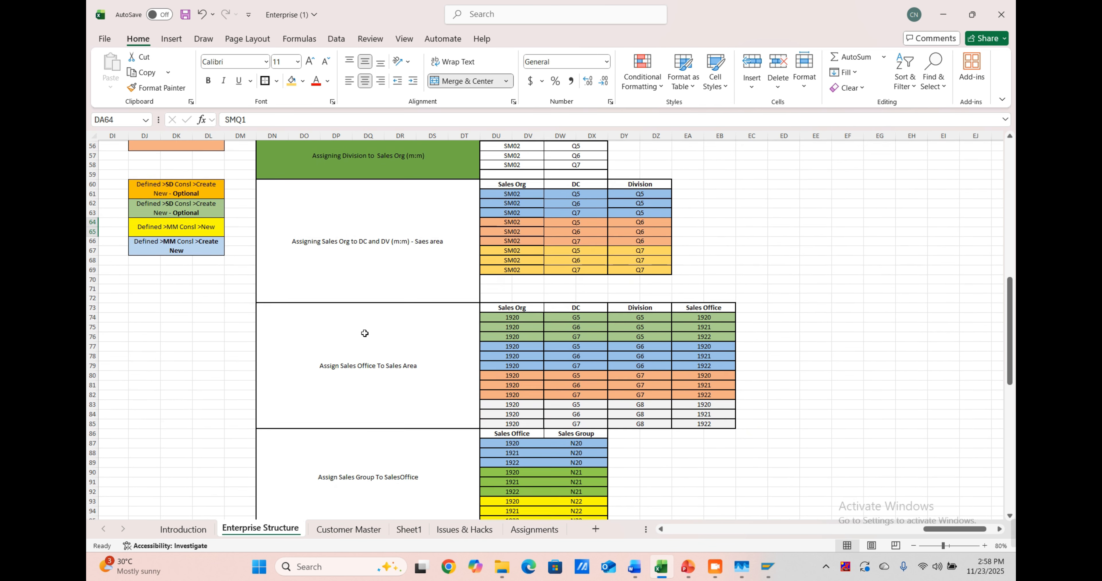
left_click(350, 368)
scroll(350, 368, "down", 2)
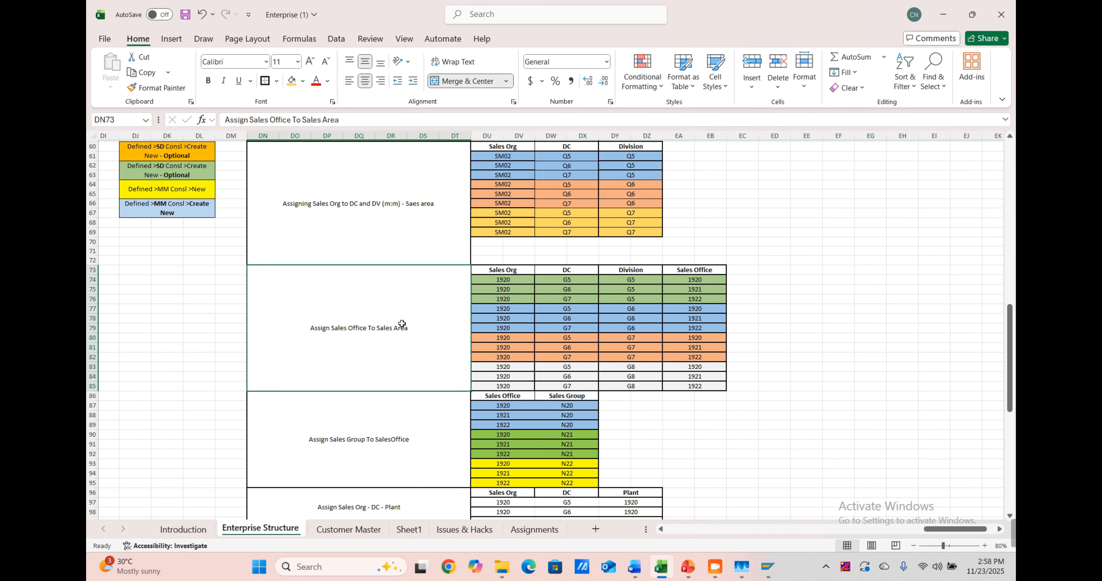
Step: Examine the configuration paths for the assignments, listed below the assignment tables on the Enterprise Structure sheet
scroll(400, 335, "down", 12)
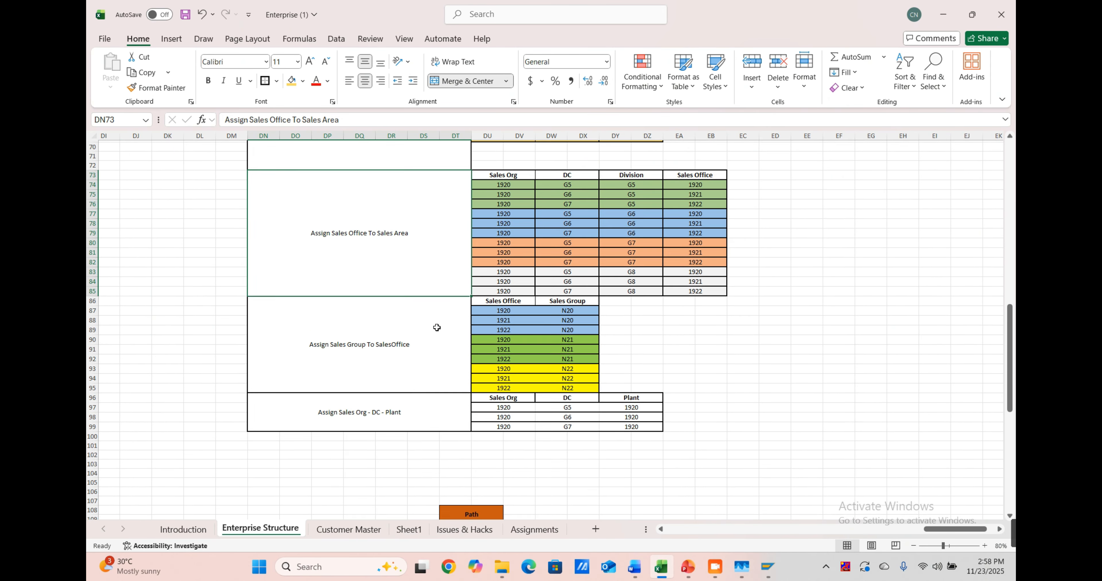
scroll(436, 328, "down", 1)
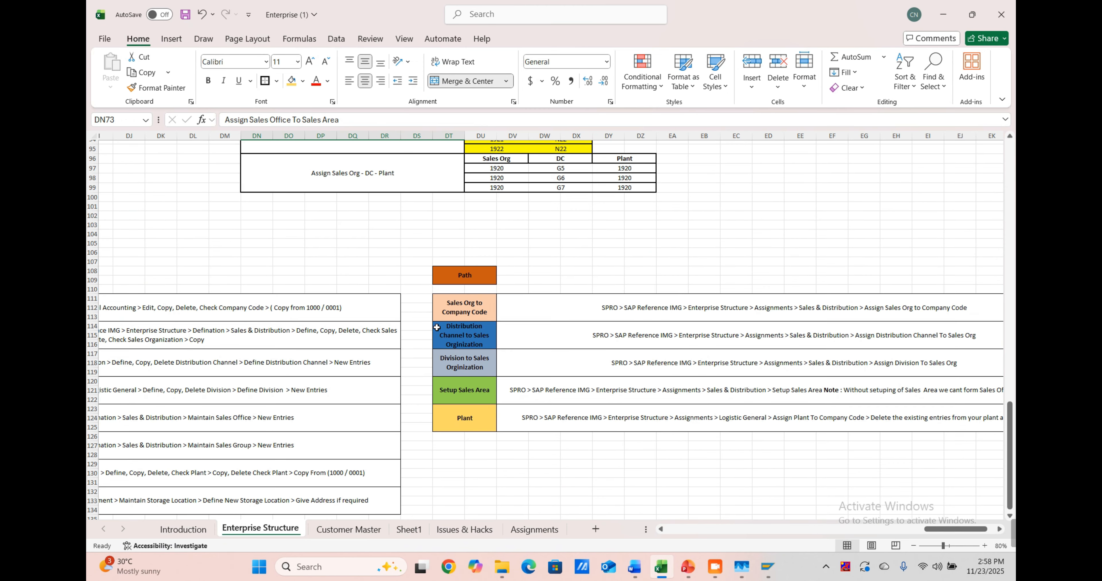
scroll(436, 327, "down", 1)
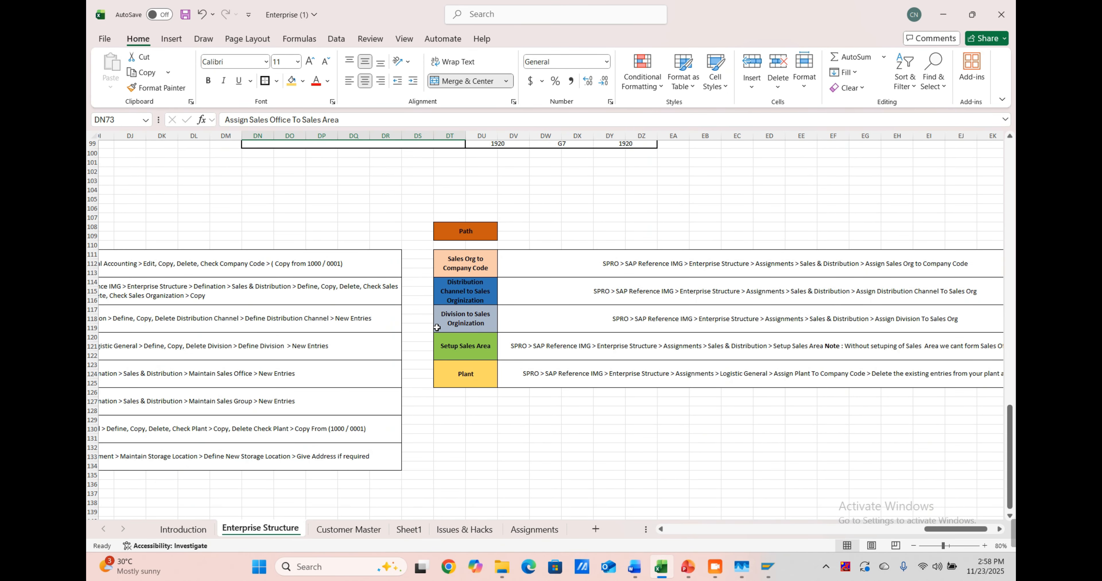
scroll(436, 327, "right", 2)
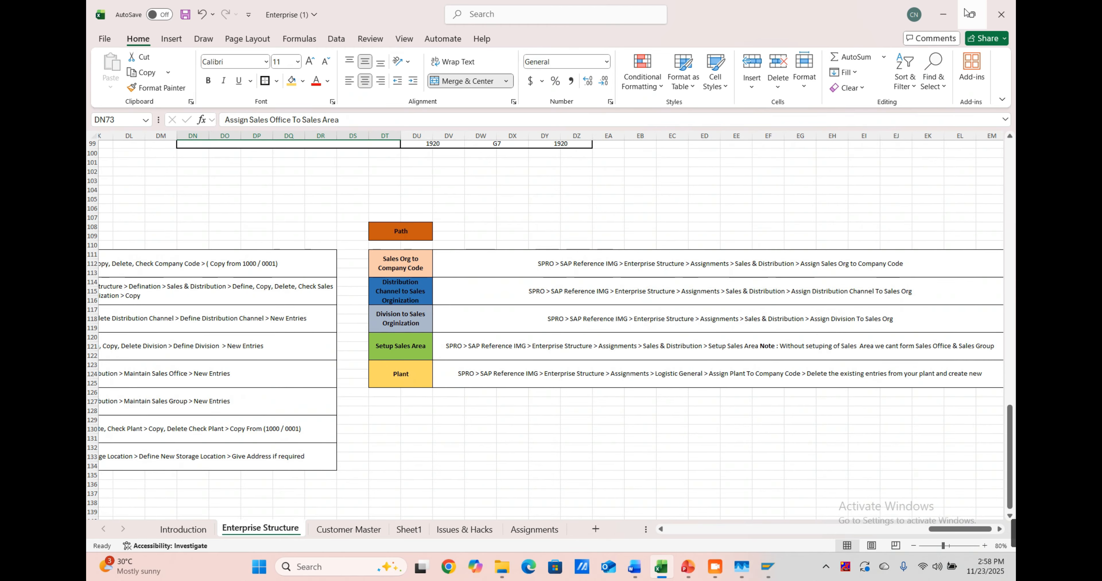
Step: Switch back to SAP and leave the storage location maintenance of plant SMQ1, returning to the SAP Easy Access screen
left_click(946, 14)
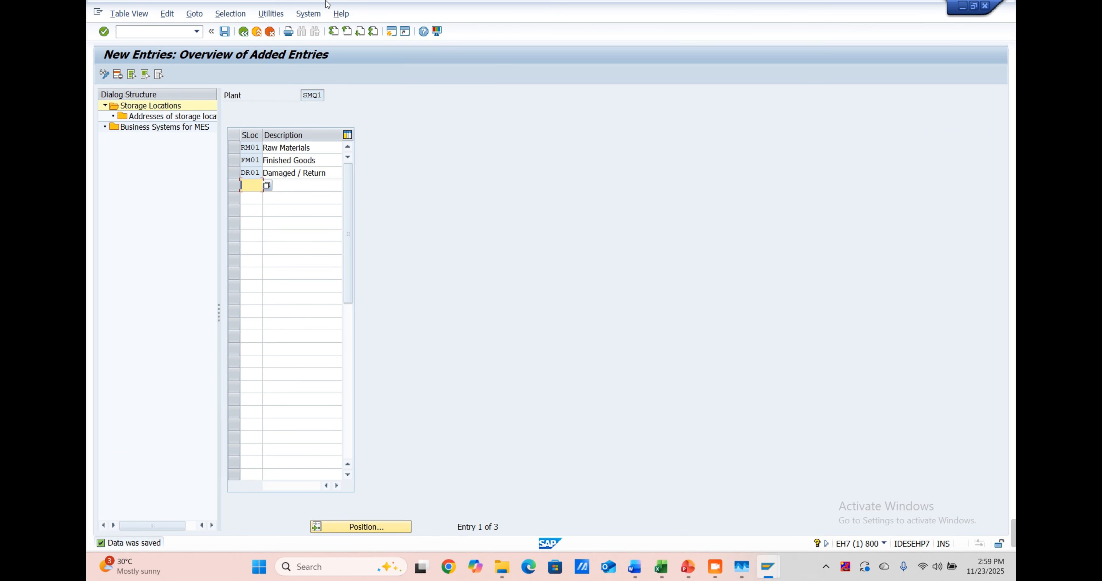
left_click(274, 28)
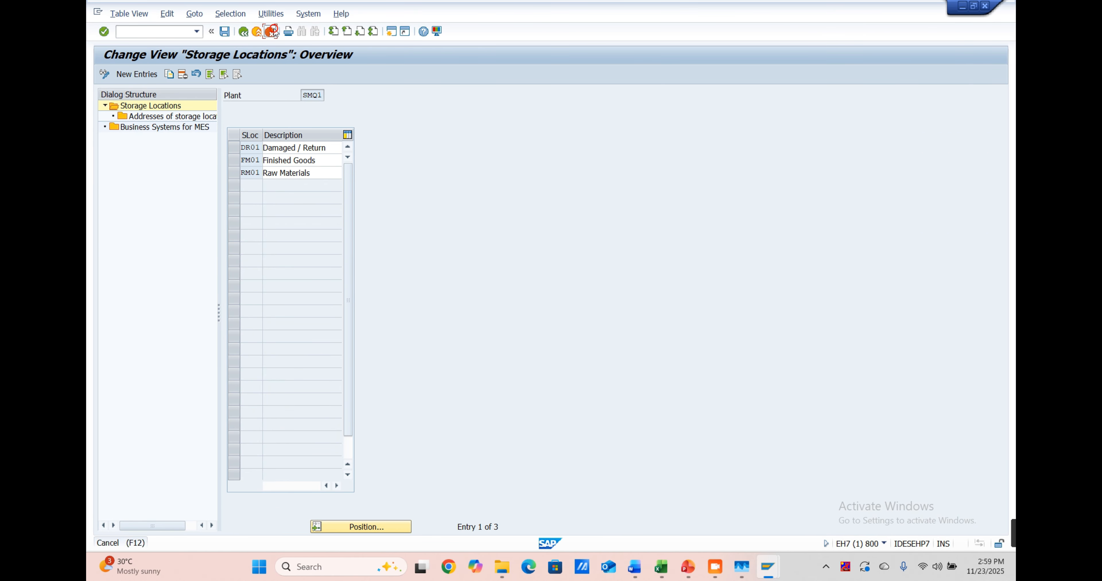
left_click(275, 29)
left_click(274, 31)
left_click(274, 30)
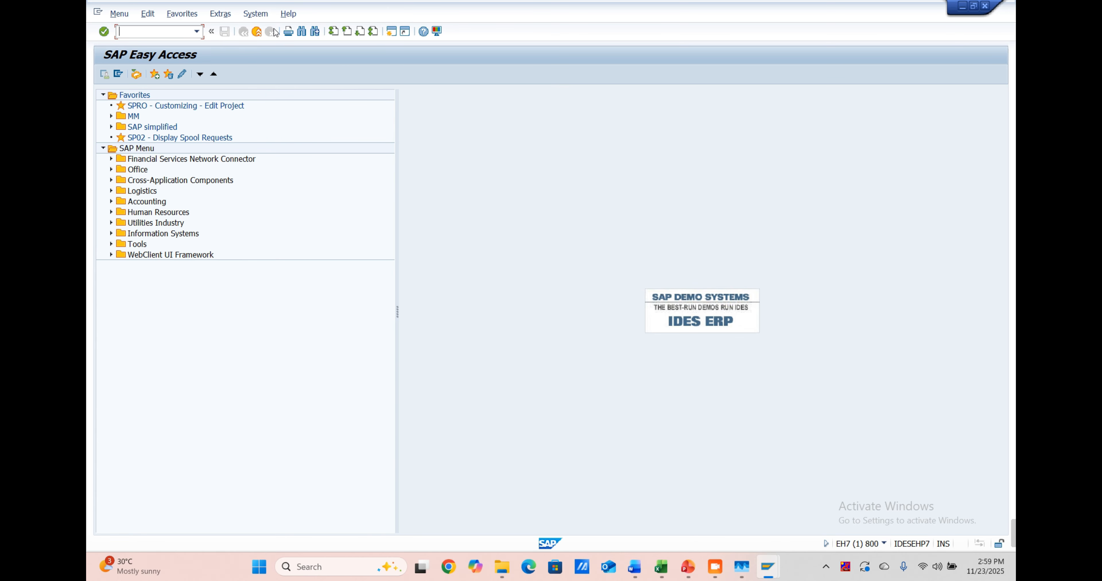
Step: Start transaction spro and display the SAP Reference IMG
type("spro")
key("Return")
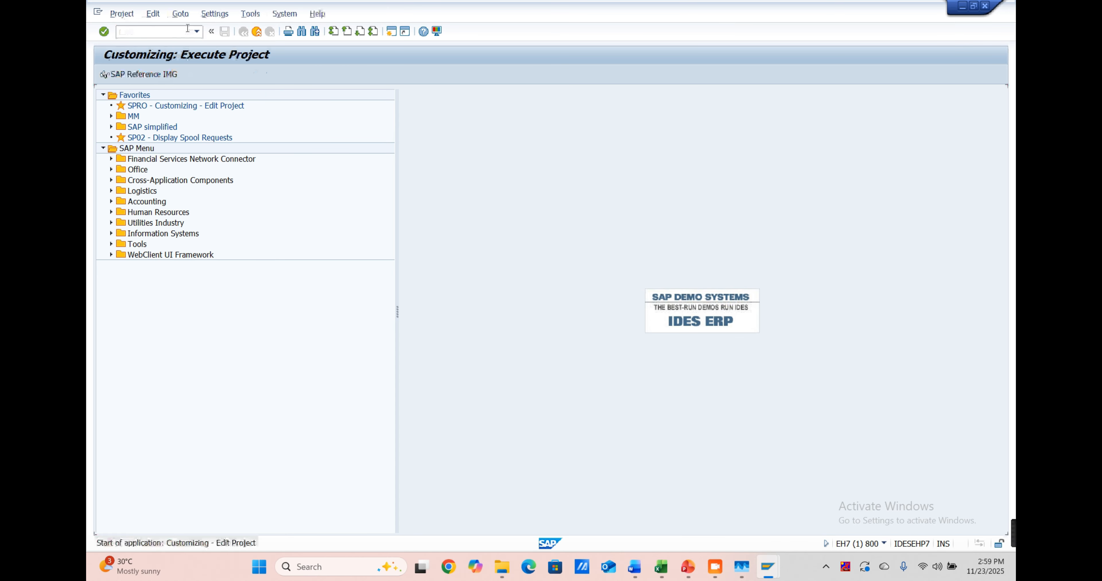
left_click(127, 76)
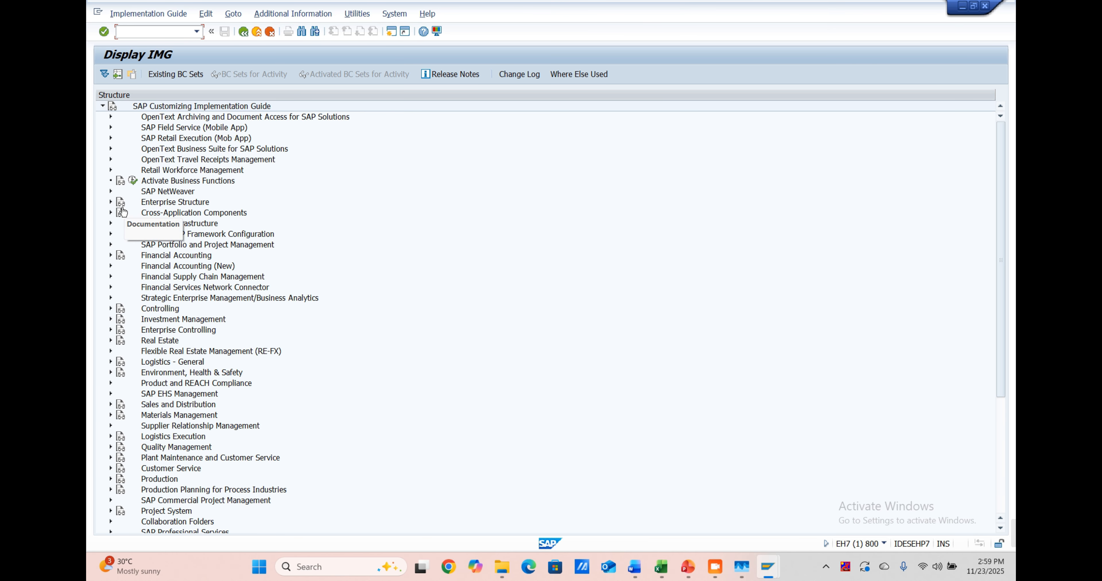
Step: Open the Assign sales office to sales area activity under Enterprise Structure, Assignment, Sales and Distribution
left_click(110, 202)
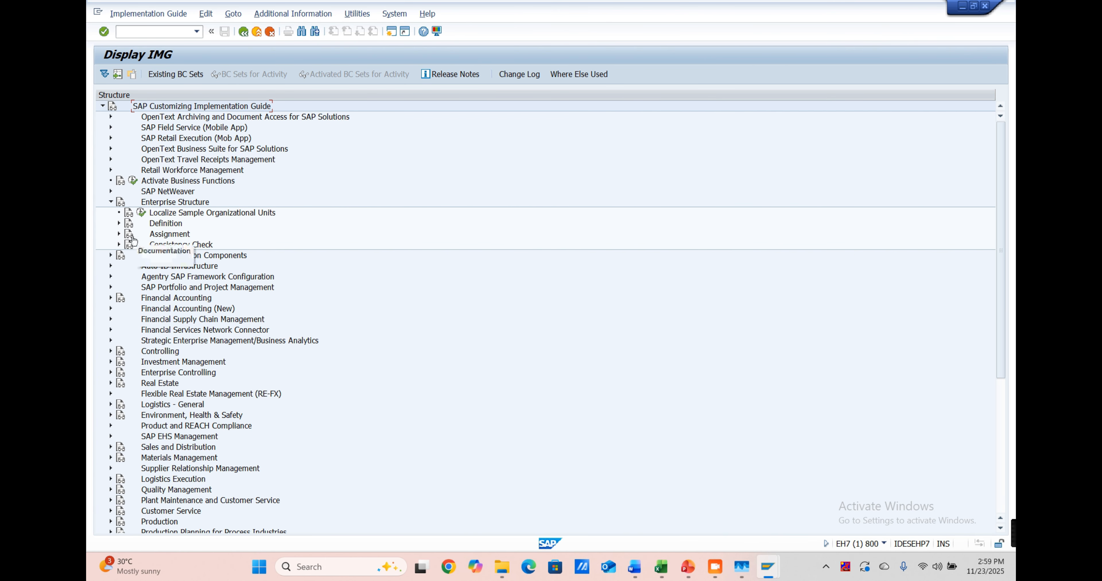
left_click(116, 233)
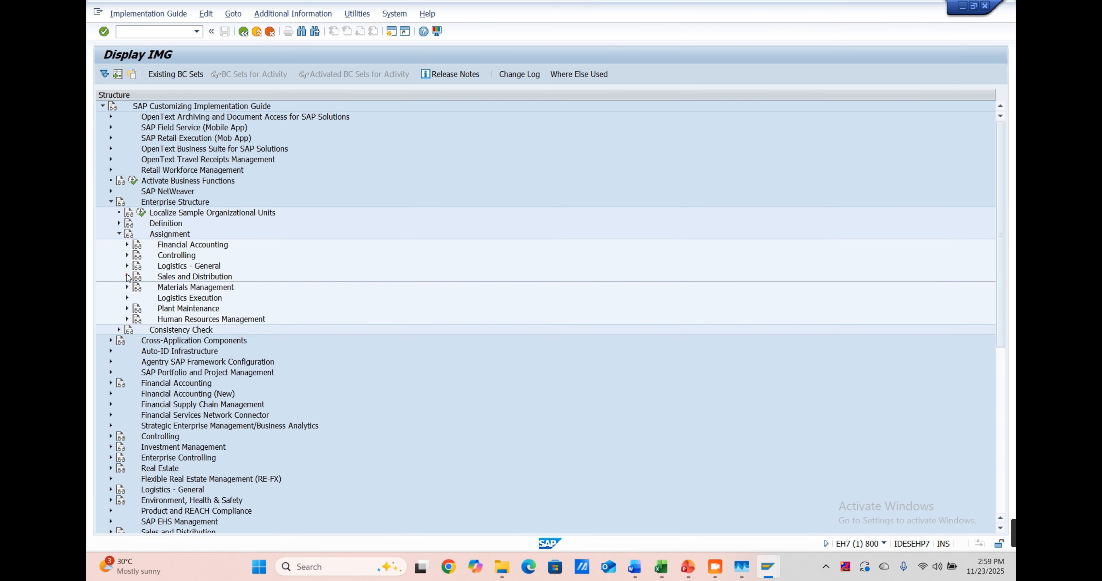
left_click(127, 277)
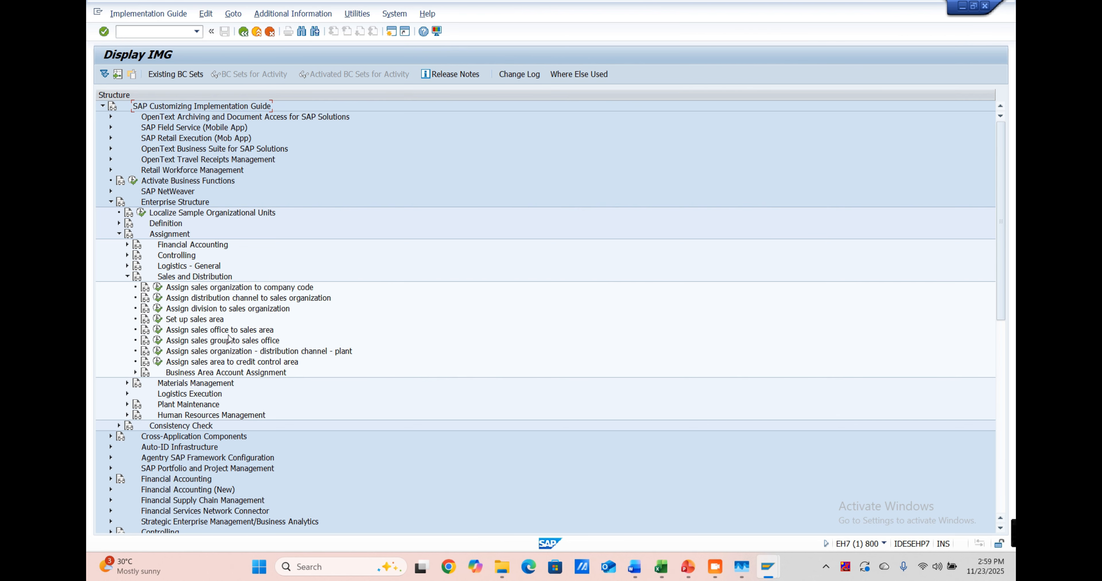
left_click(159, 331)
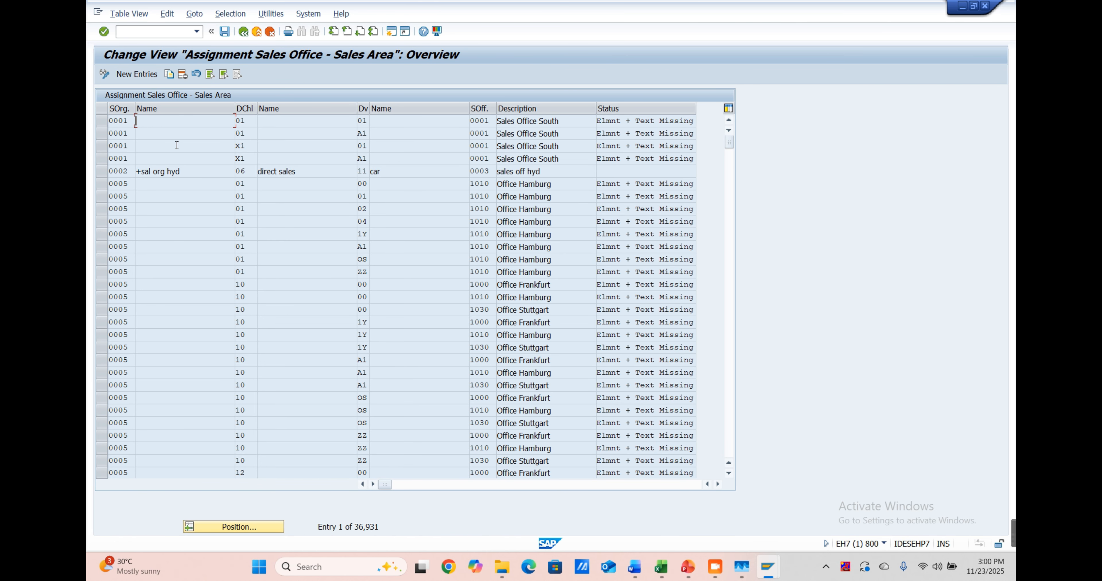
Step: Look up the existing sales office assignments for sales organization sm02, distribution channel q5 and division q5, and read through the neighbouring entries
left_click(271, 526)
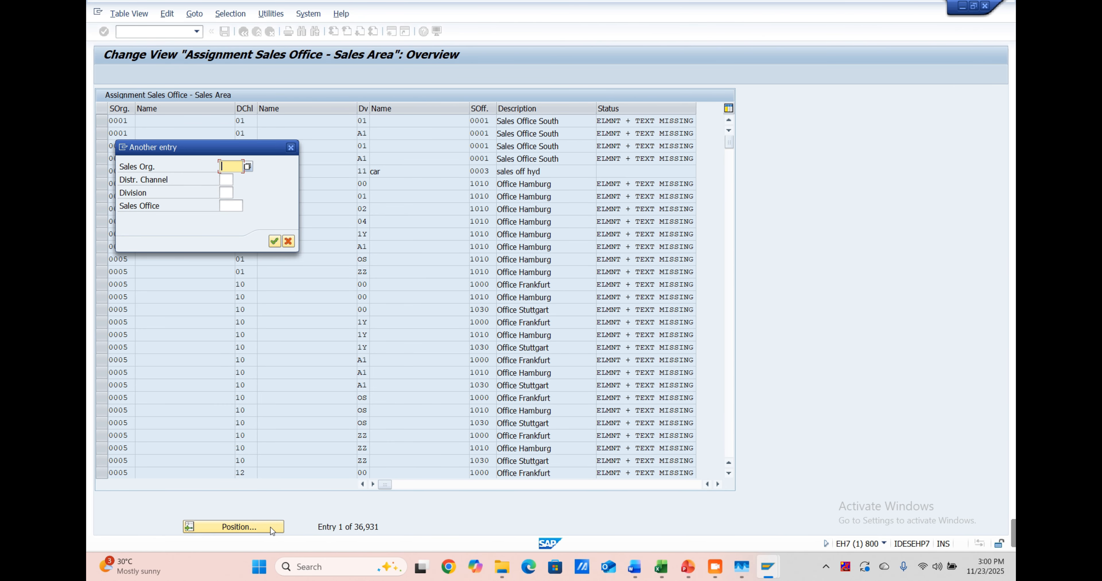
type("sm02")
key("Tab")
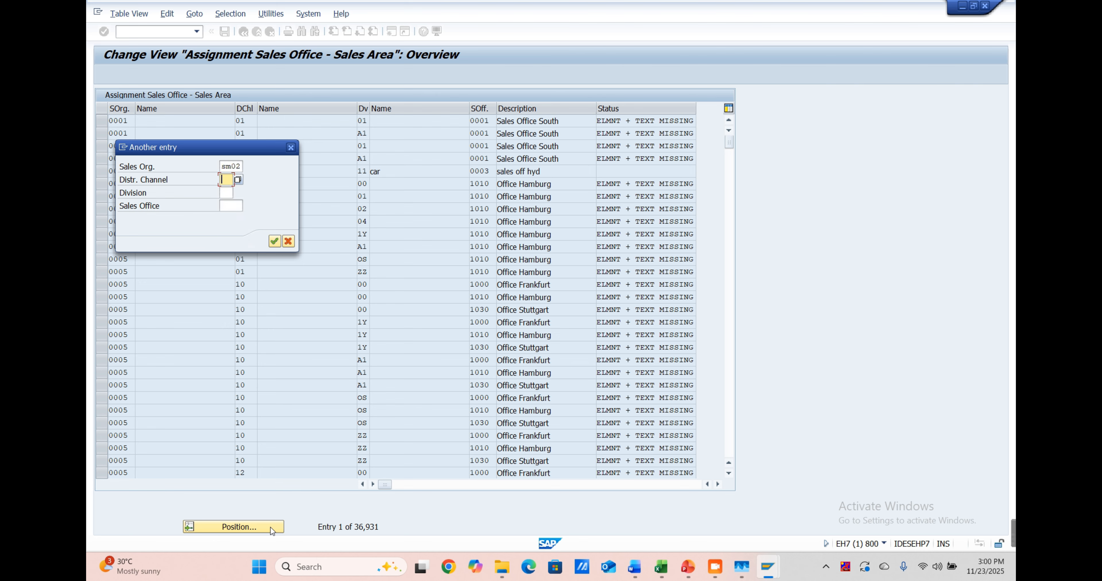
type("q5")
key("Tab")
key("Tab")
type("s,")
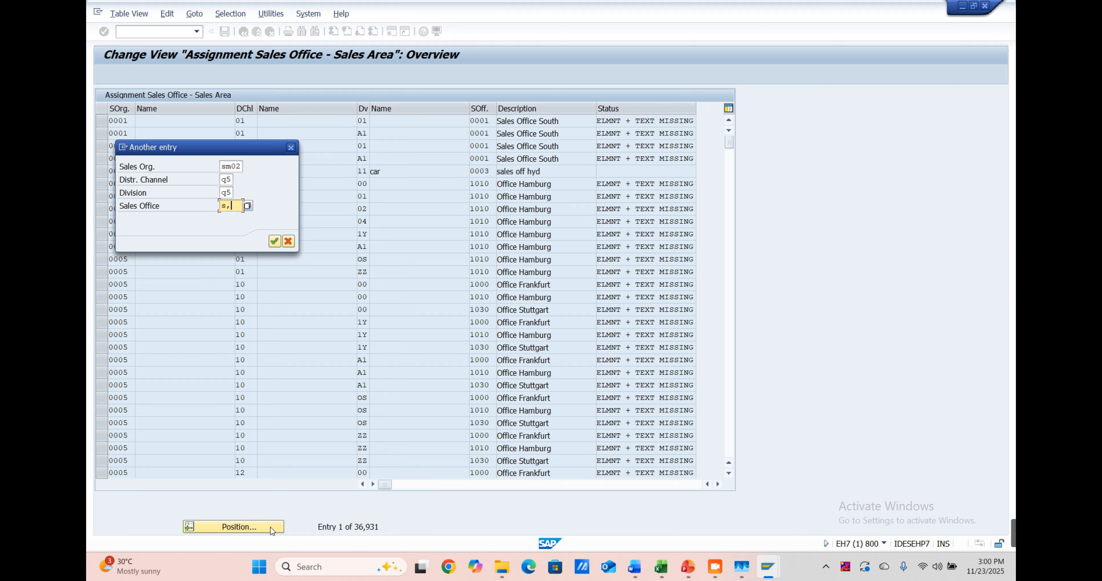
key("BackSpace")
key("Tab")
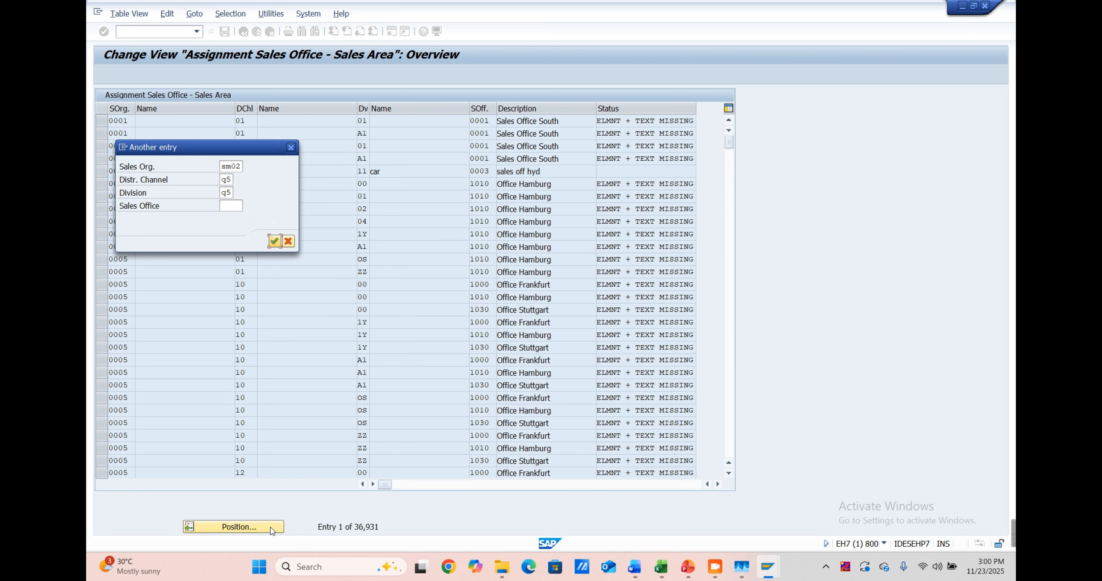
key("Return")
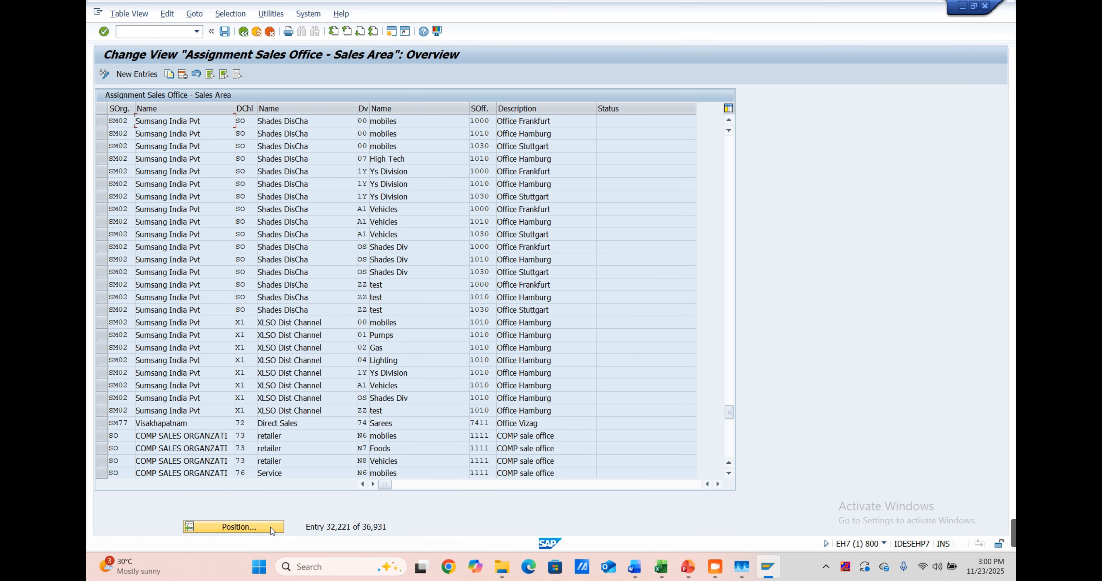
scroll(194, 184, "up", 20)
scroll(195, 184, "up", 20)
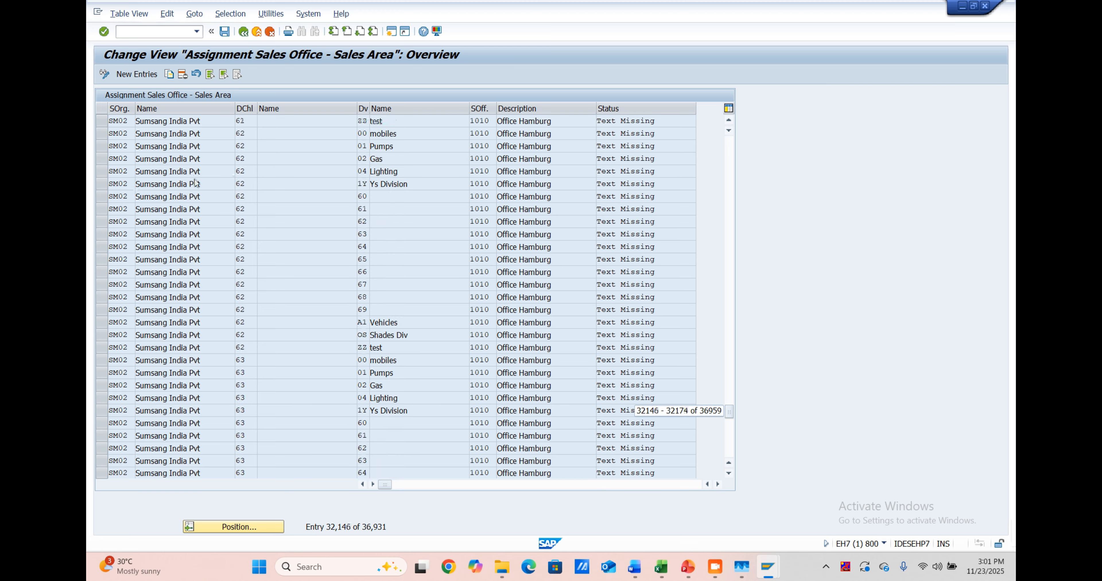
scroll(195, 179, "up", 20)
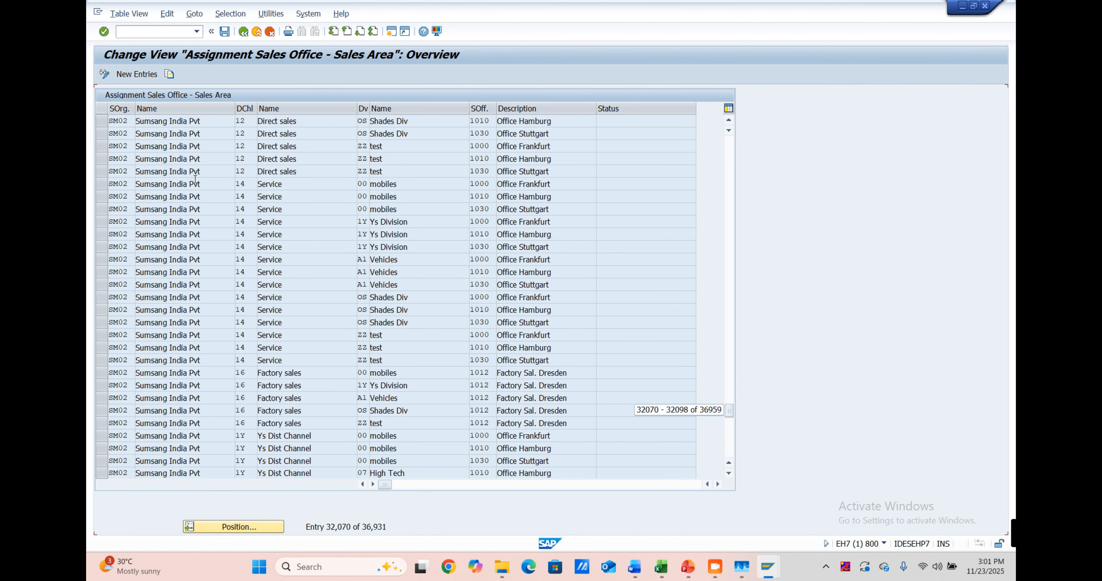
scroll(196, 179, "up", 19)
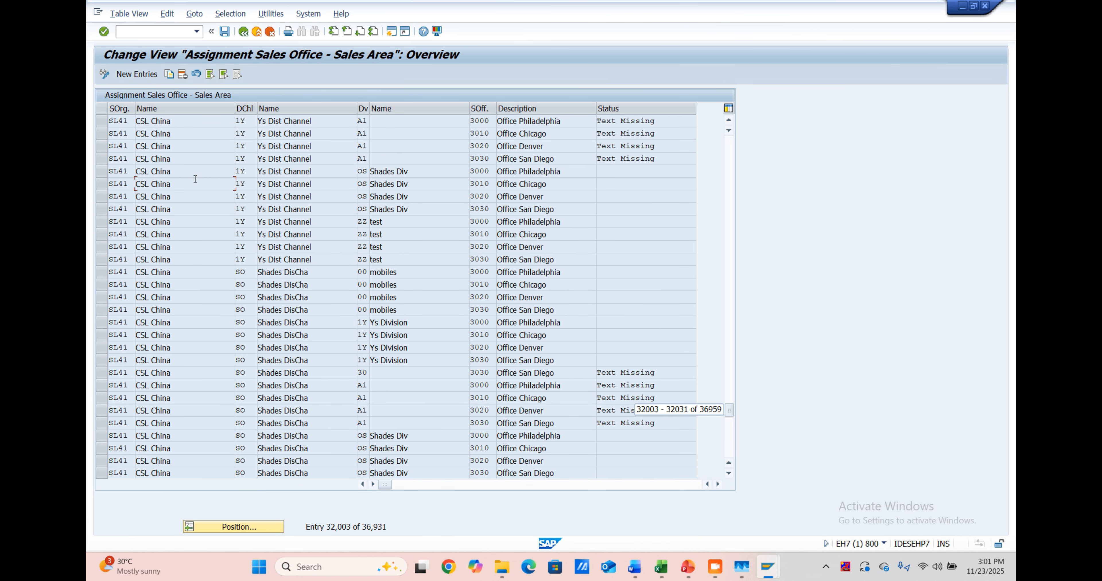
scroll(195, 179, "up", 14)
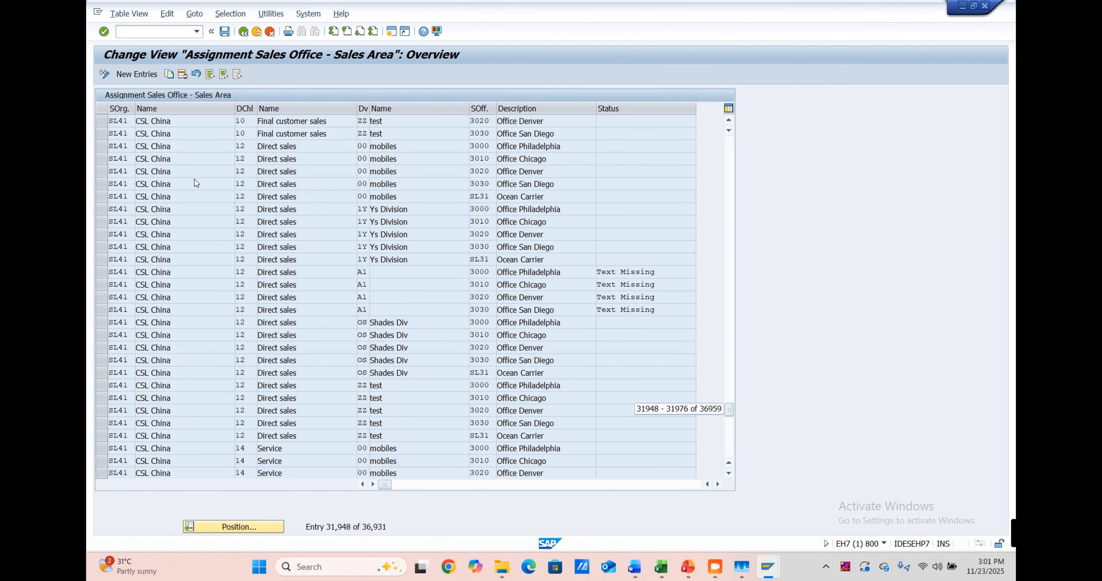
Step: Begin a new sales office assignment with sales organization sm02, distribution channel q5 and division q5
left_click(138, 75)
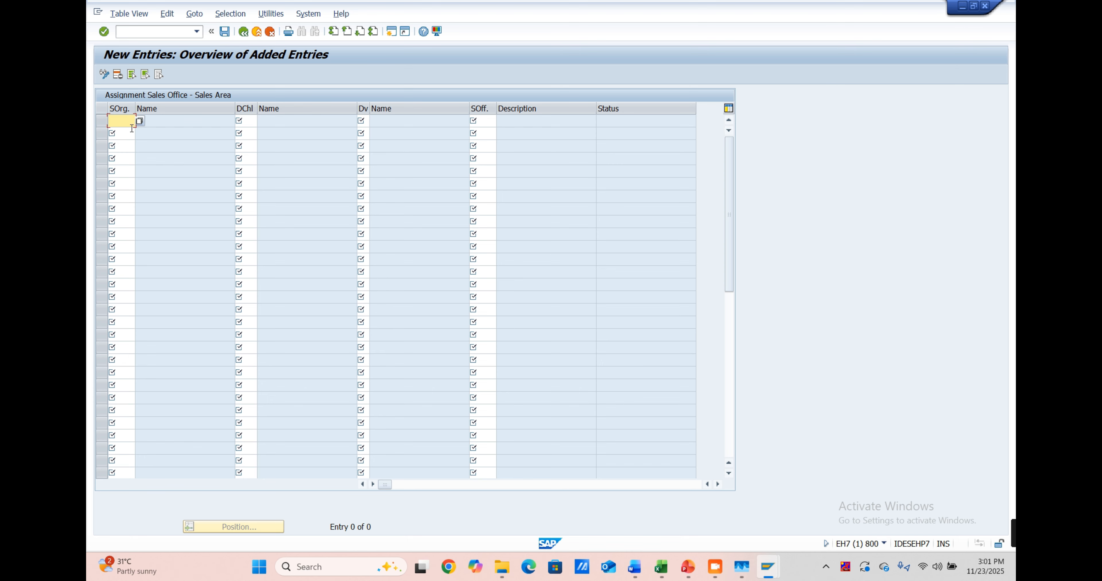
type("sm02")
key("Tab")
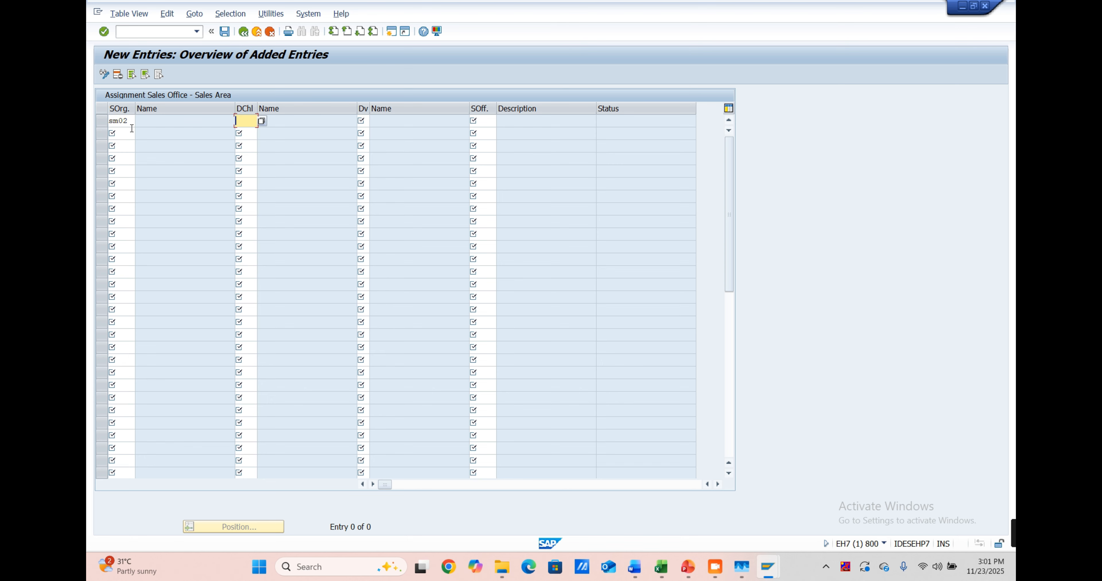
type("q5")
key("Tab")
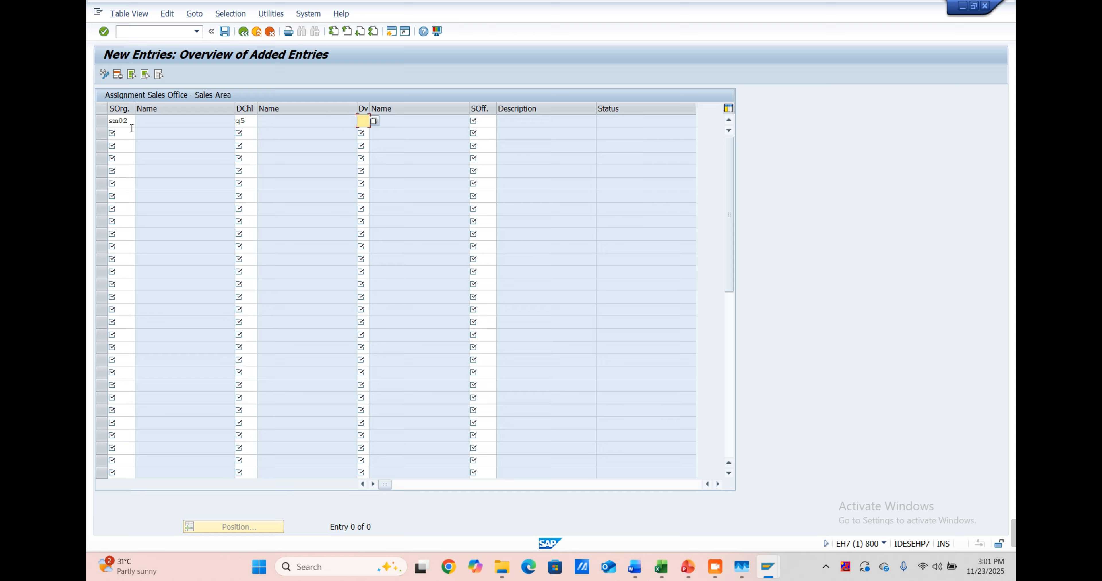
key("Tab")
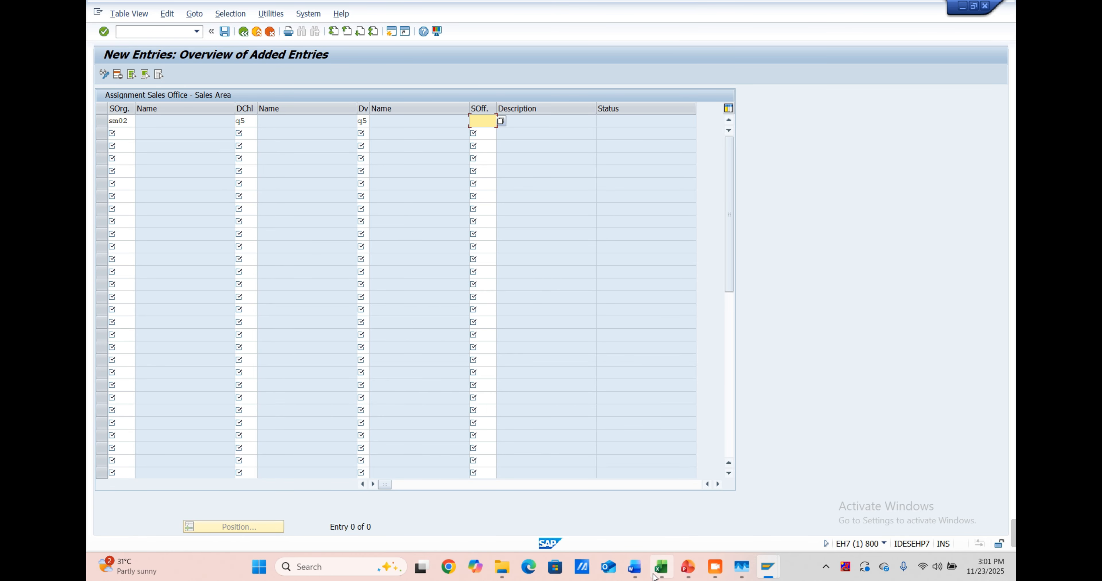
Step: Check the Sales Office code in the Enterprise workbook in Excel and return to the SAP assignment entries
mouse_move(661, 567)
left_click(661, 500)
scroll(460, 339, "up", 15)
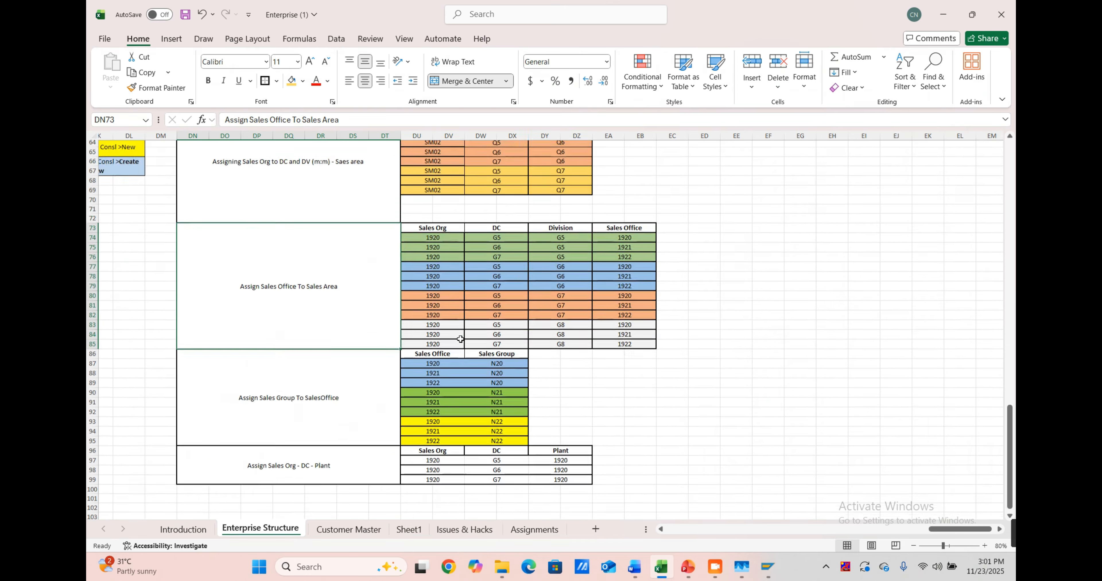
scroll(460, 339, "left", 6)
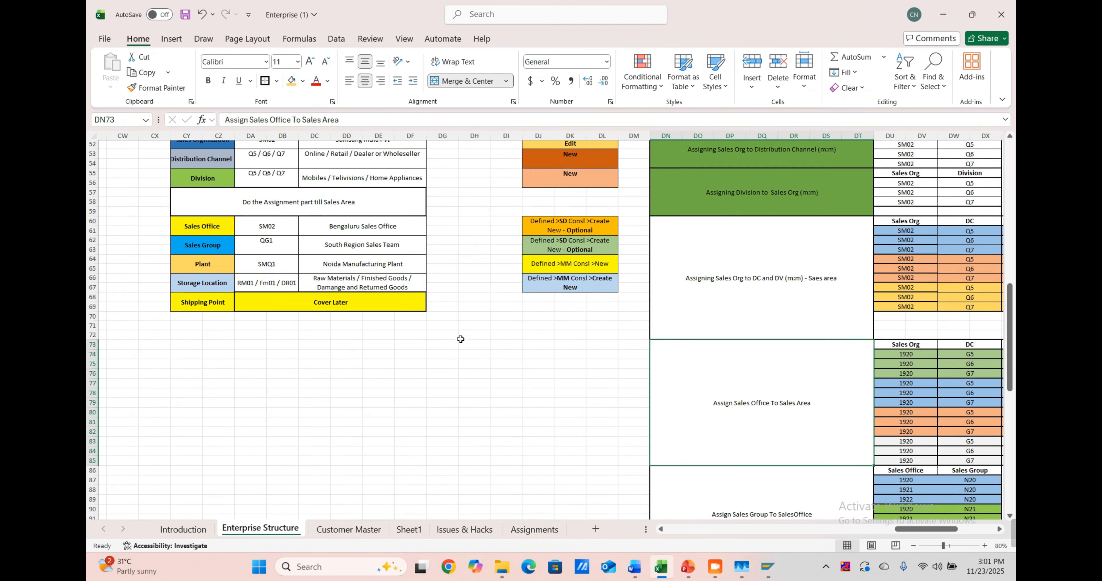
scroll(460, 339, "up", 1)
left_click(943, 14)
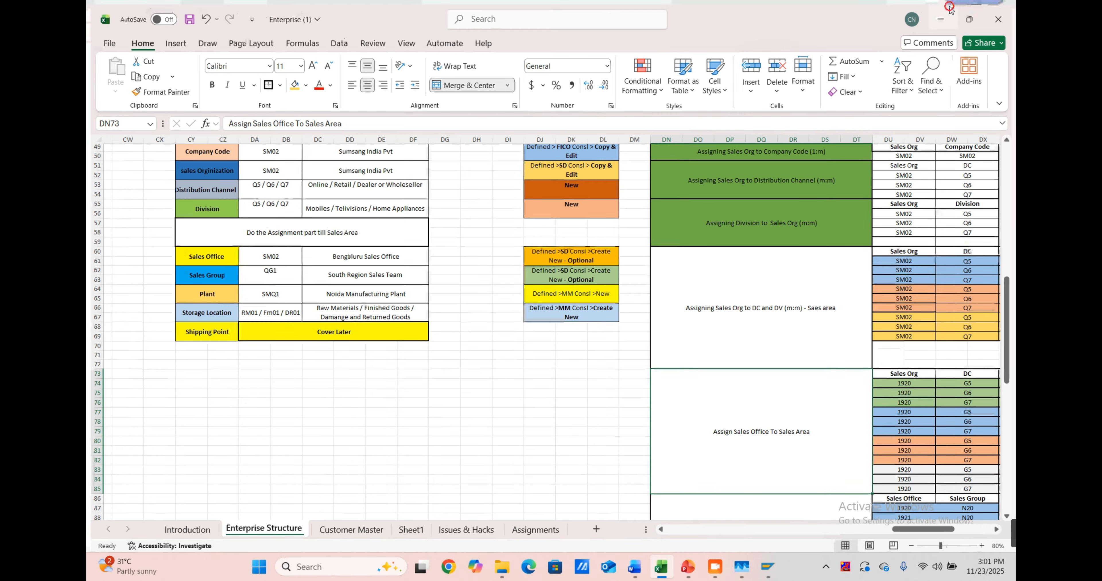
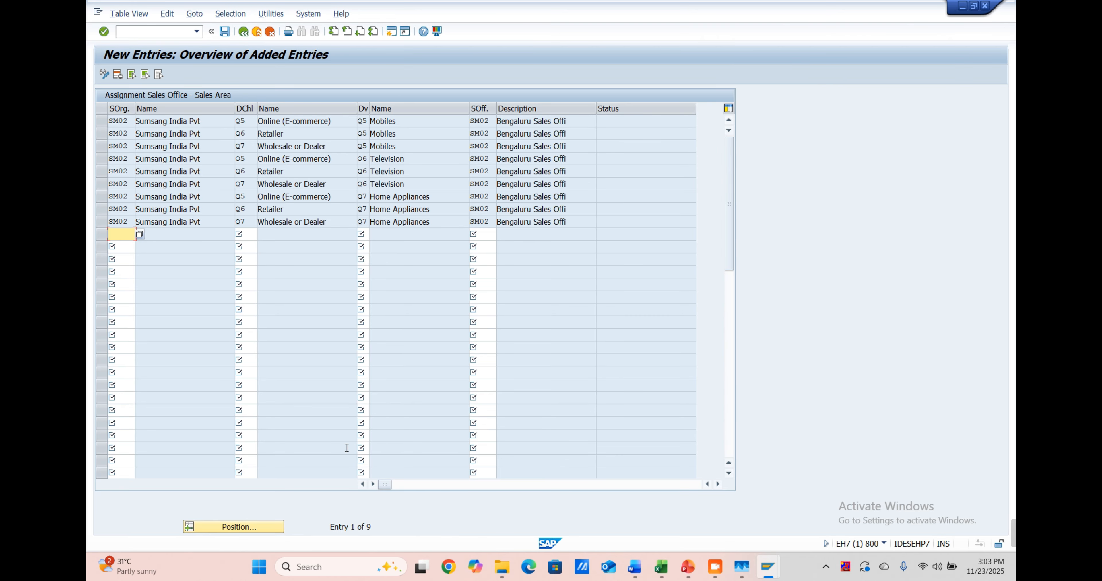
Step: Save the new sales office assignments for sales organization SM02 under the Enterprise customizing request
left_click(224, 31)
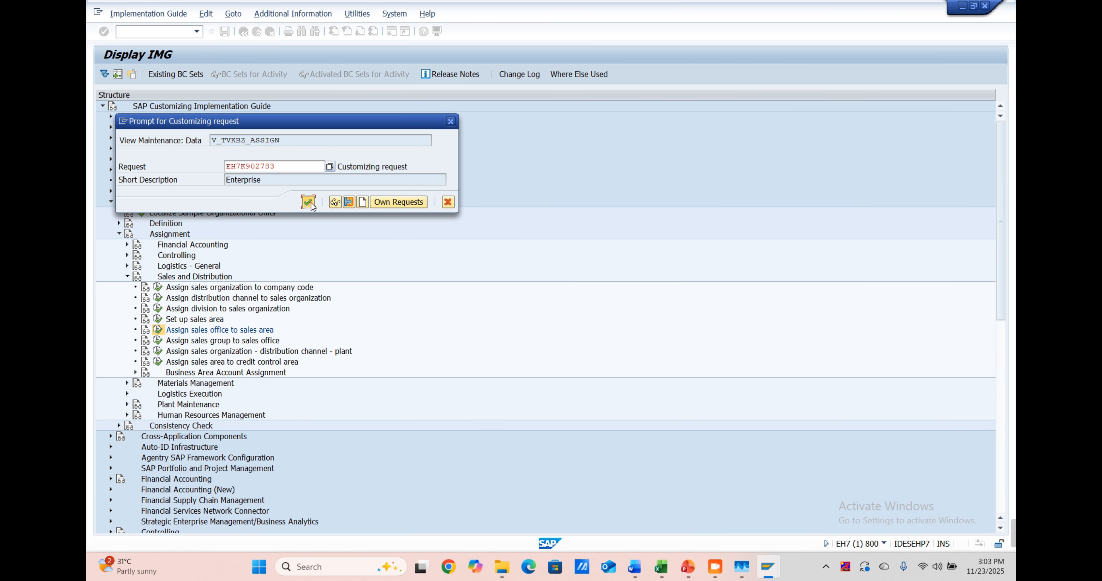
left_click(308, 203)
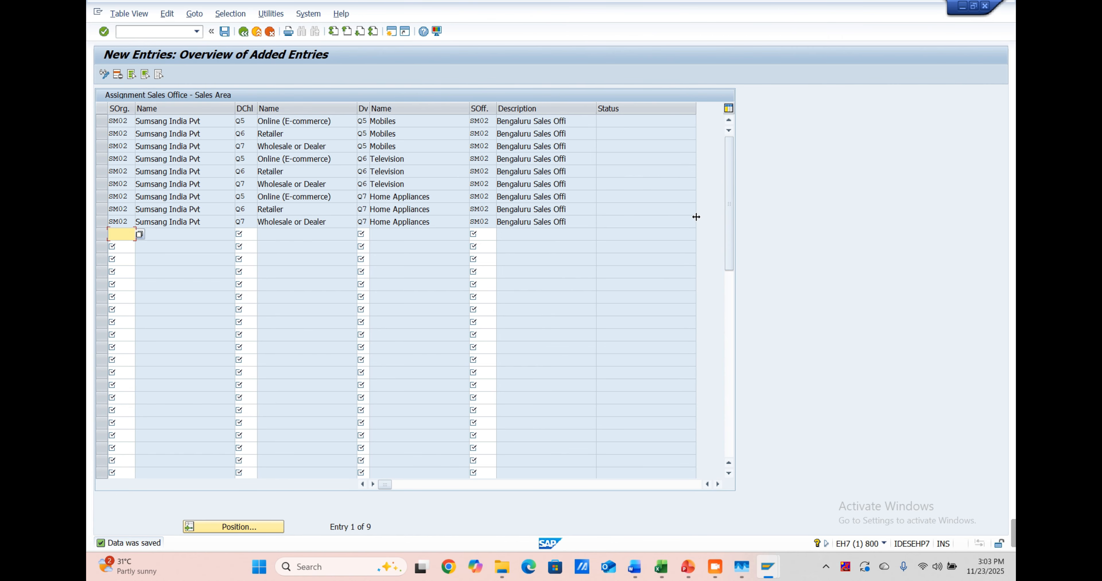
Step: Switch to the Enterprise workbook in Excel and set the first Sales Org cell under Assign Sales Office To Sales Area to SM02
left_click(661, 567)
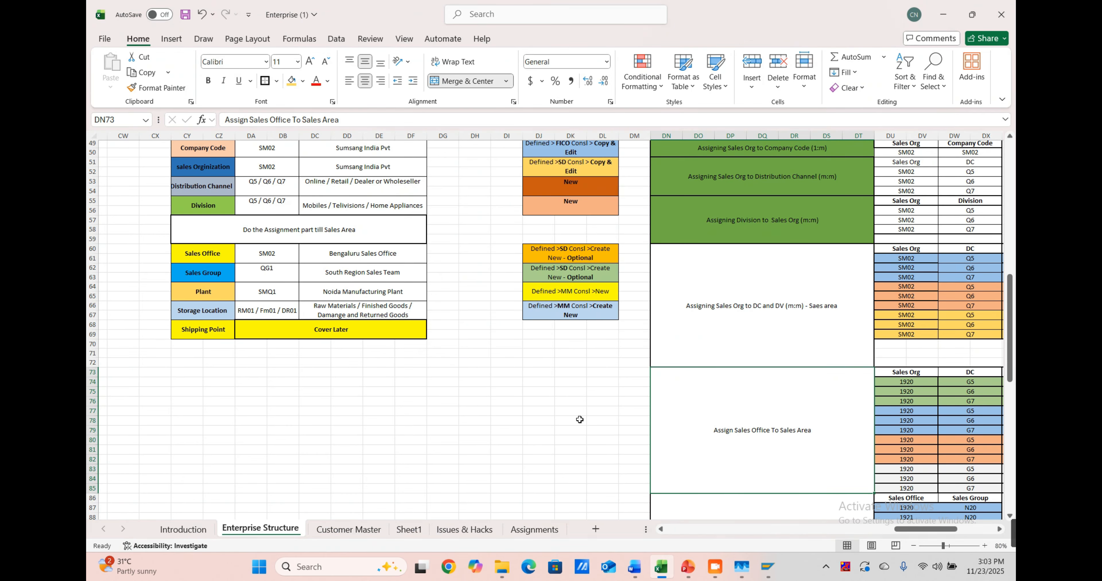
scroll(533, 397, "right", 3)
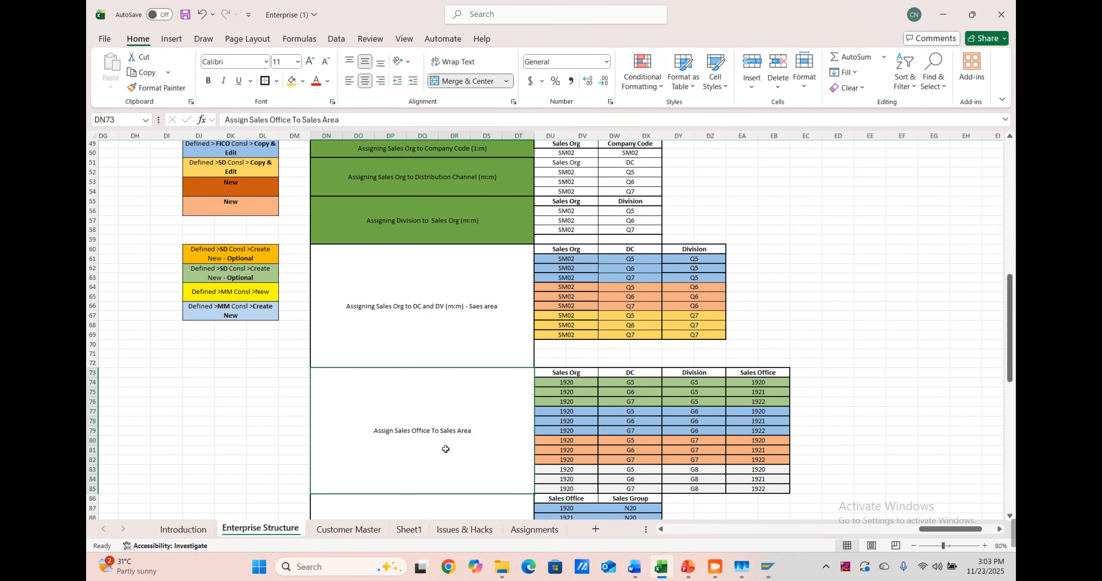
scroll(445, 449, "down", 3)
scroll(445, 449, "right", 3)
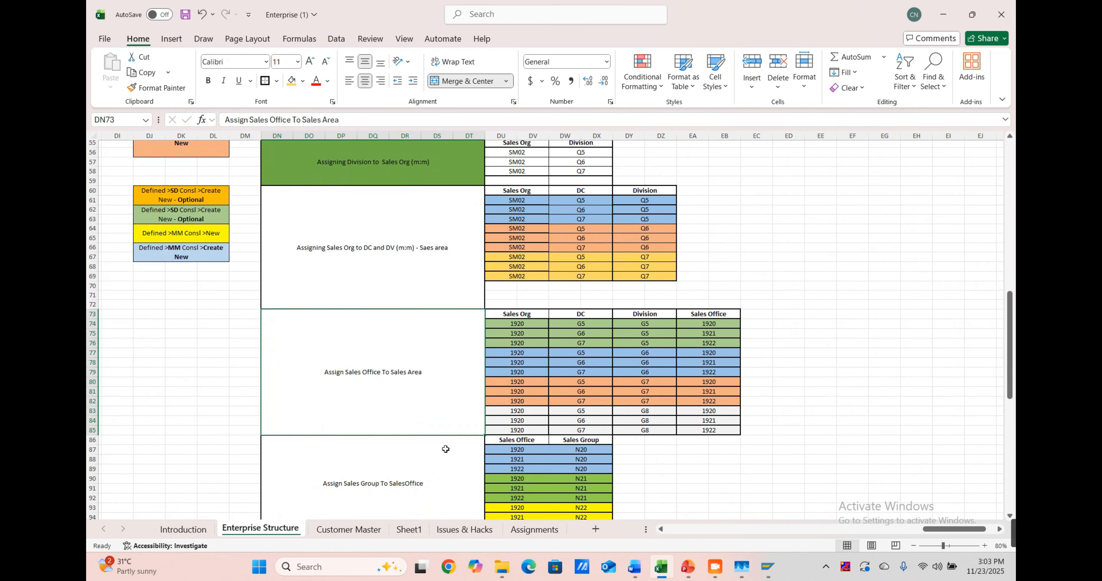
left_click(475, 306)
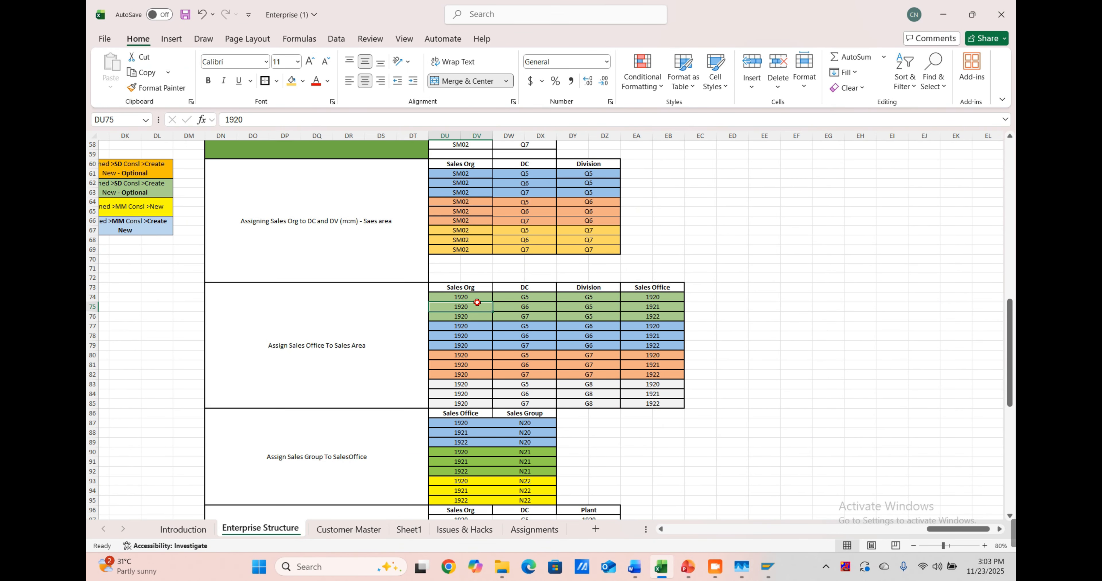
left_click(470, 297)
type("sm02")
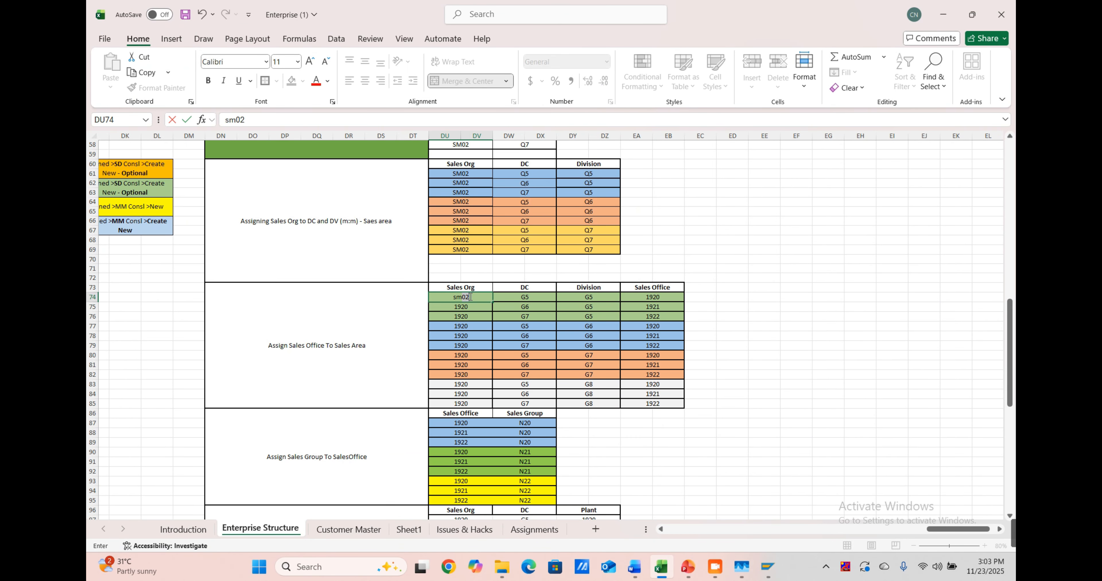
key("BackSpace")
key("BackSpace")
key("BackSpace")
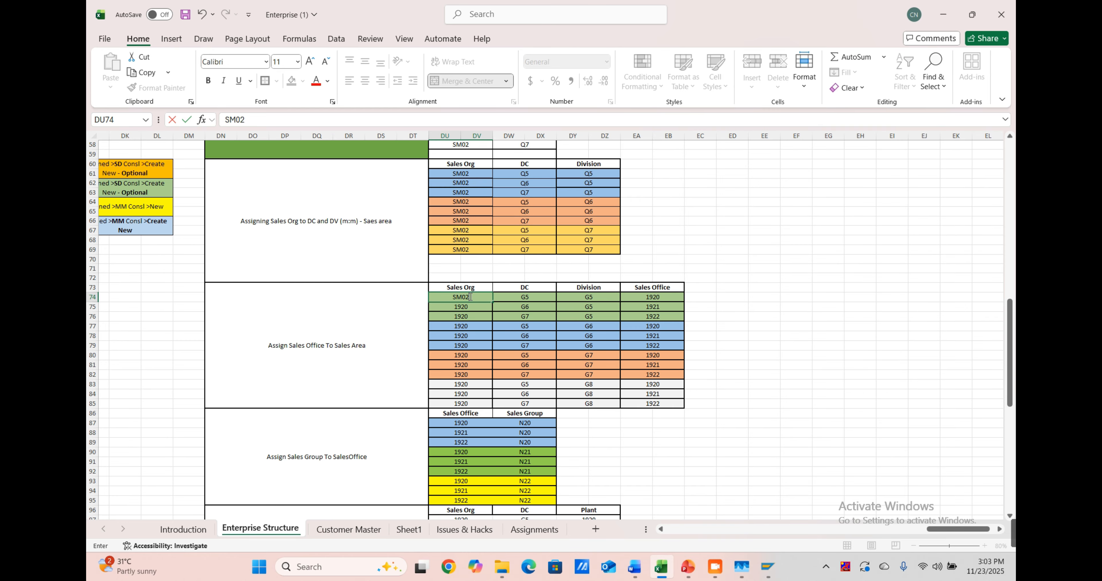
Step: Try to copy SM02 from the first Sales Org row of the sales office table to the rows beneath it
left_click_drag(447, 298, 479, 298)
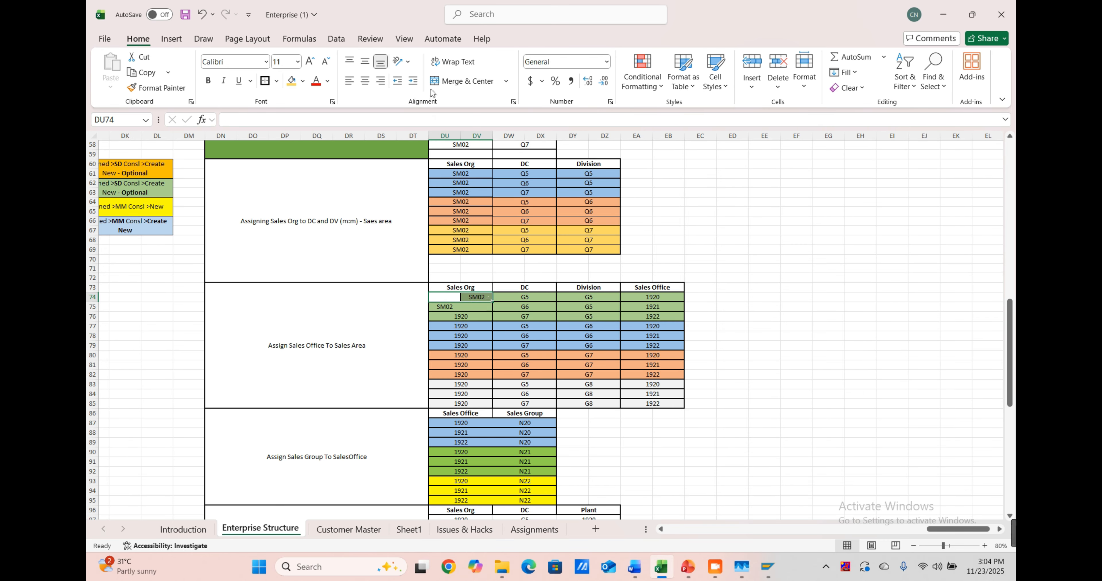
left_click(453, 80)
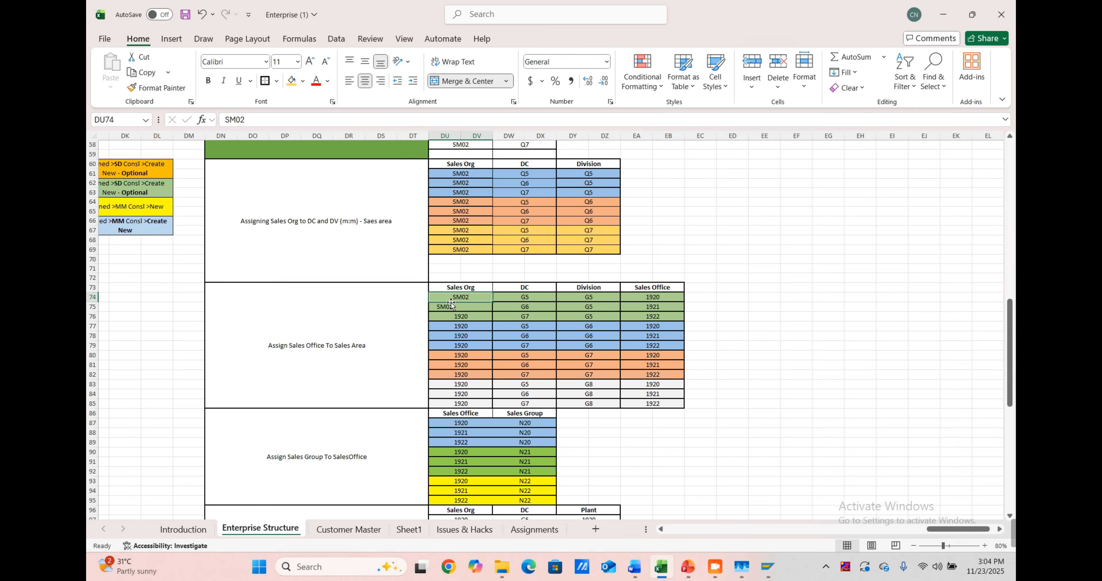
key("ctrl+c")
left_click(463, 308, "ctrl")
key("ctrl+v")
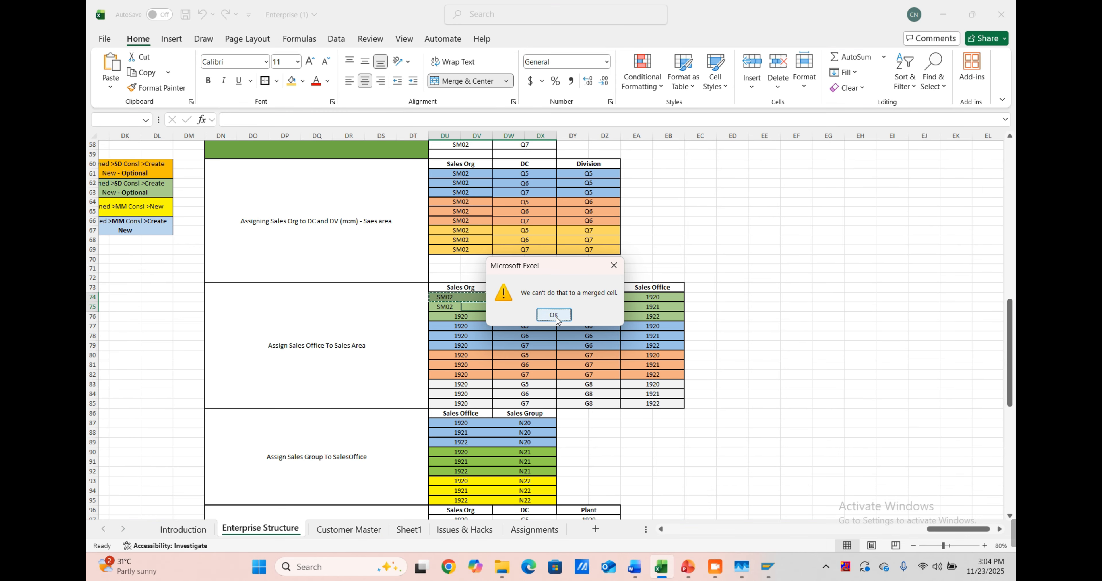
left_click(554, 316)
double_click(441, 298)
left_click(441, 307, "ctrl")
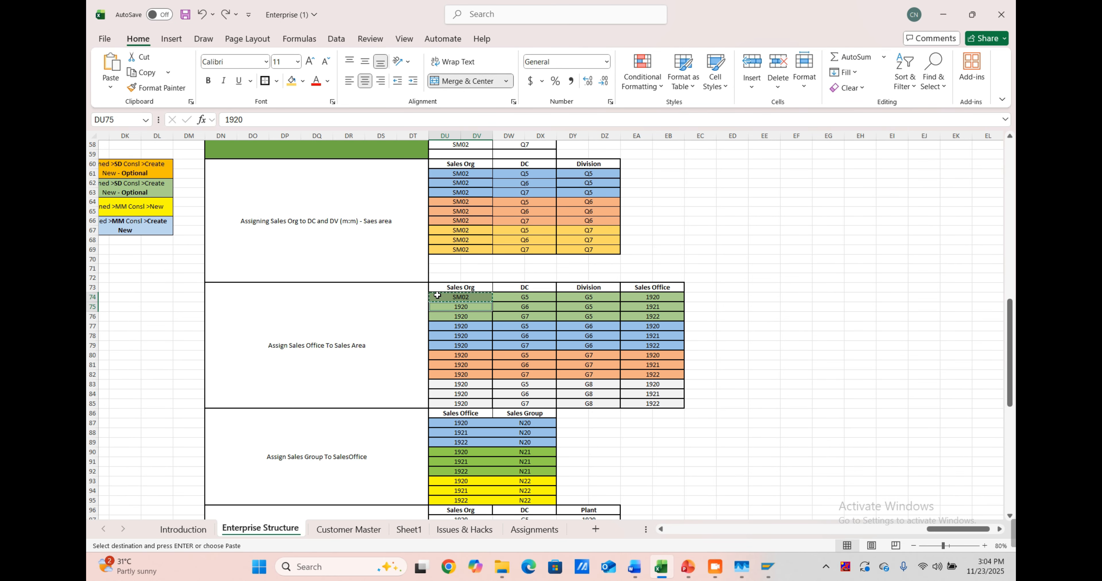
left_click_drag(445, 298, 469, 317)
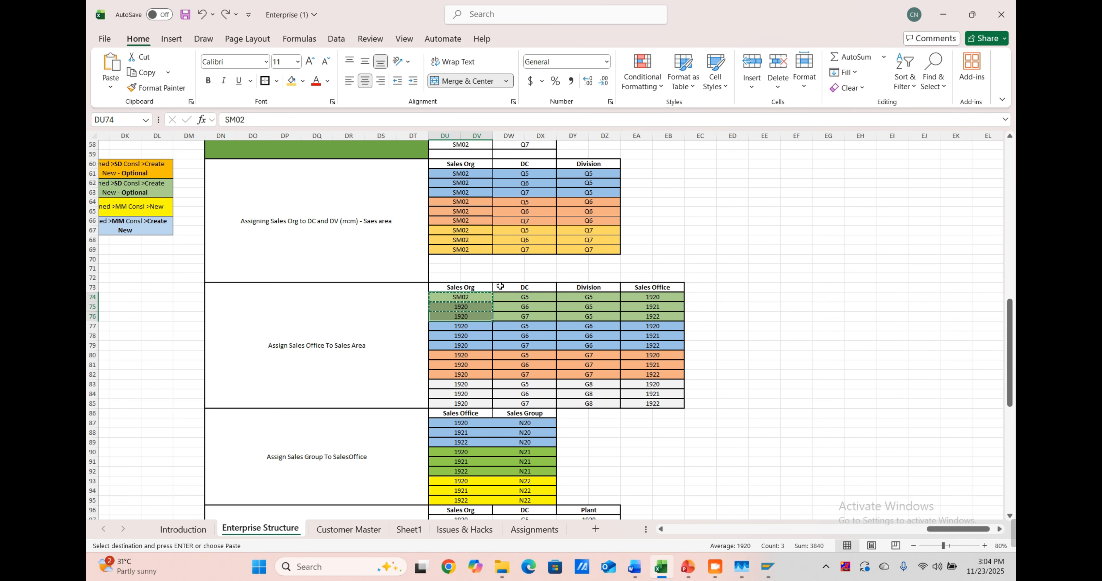
left_click(479, 259)
key("Escape")
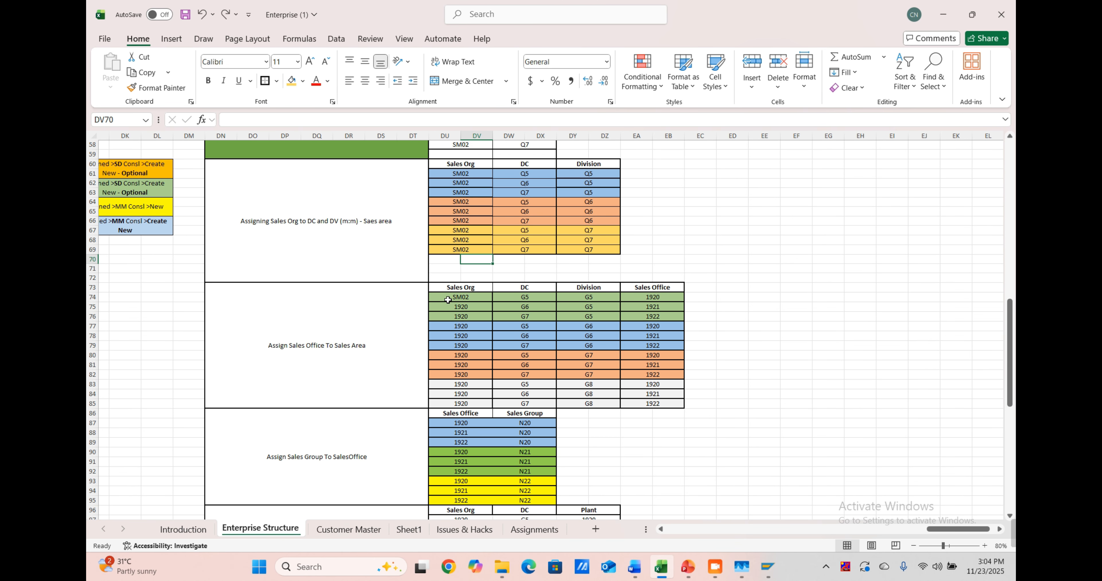
Step: Copy SM02 from the first Sales Org cell into rows 75 and 76 of the sales office table
left_click(447, 299)
key("ctrl+c")
left_click(456, 307)
key("ctrl+v")
left_click(458, 314)
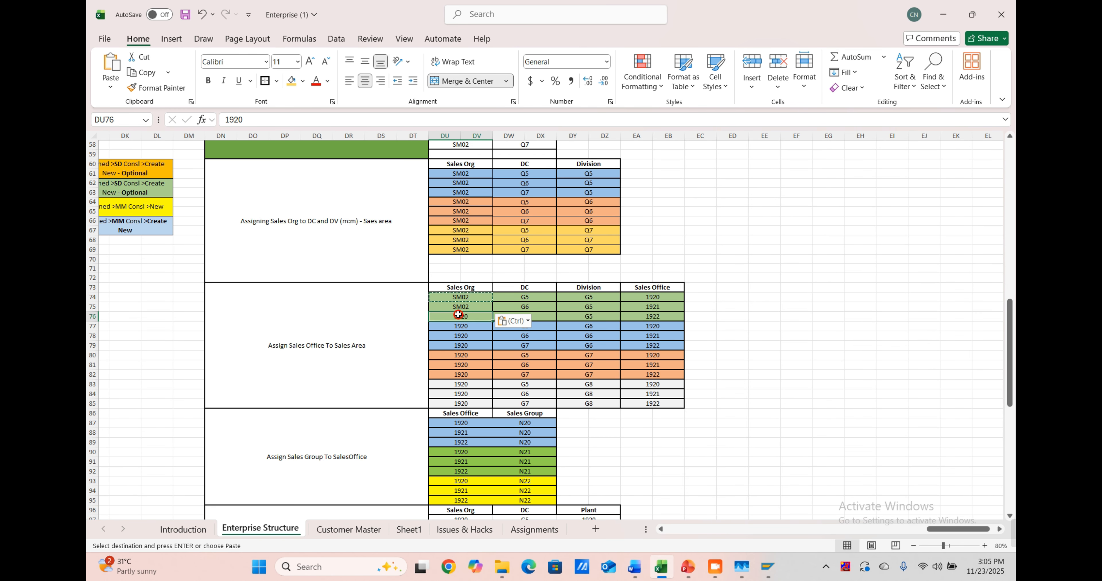
key("ctrl+v")
key("Return")
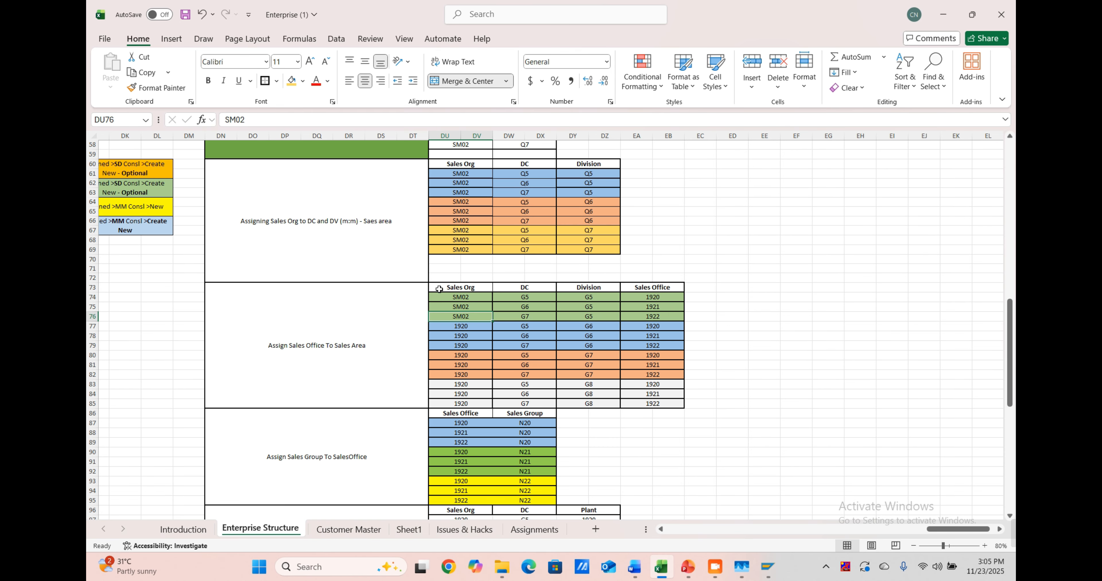
Step: Copy the three SM02 Sales Org cells into rows 77 to 79 and rows 80 to 82
left_click_drag(432, 296, 440, 316)
key("ctrl+c")
left_click(439, 326)
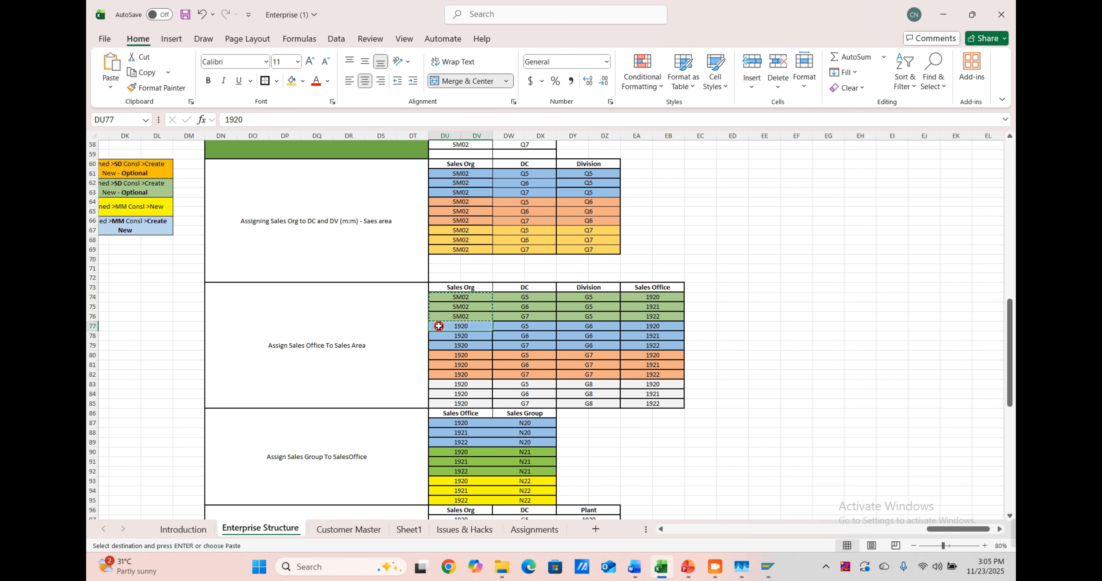
key("ctrl+v")
left_click(447, 358)
key("ctrl+v")
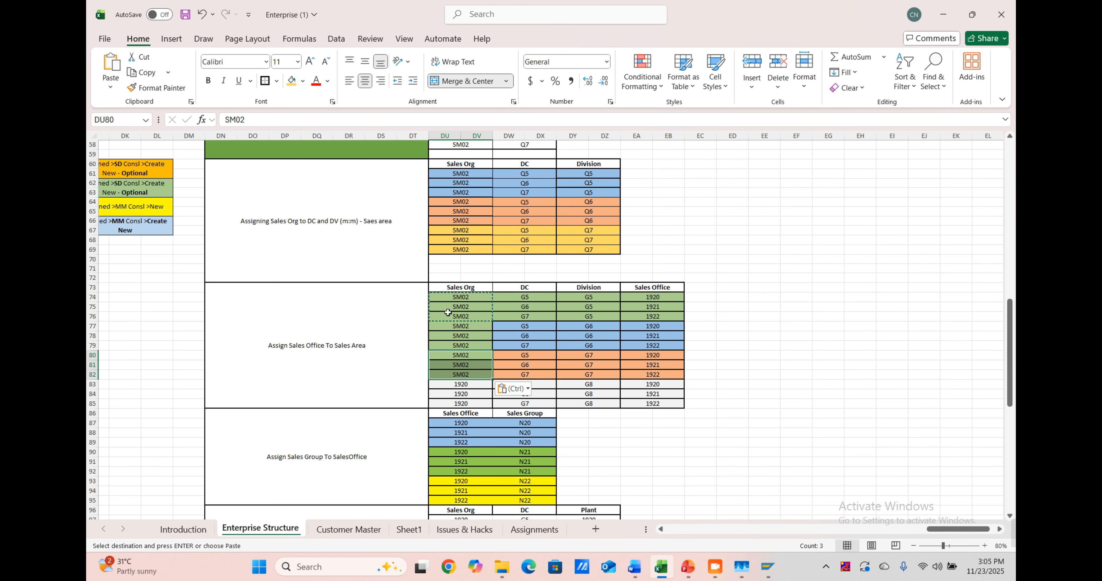
left_click(527, 297)
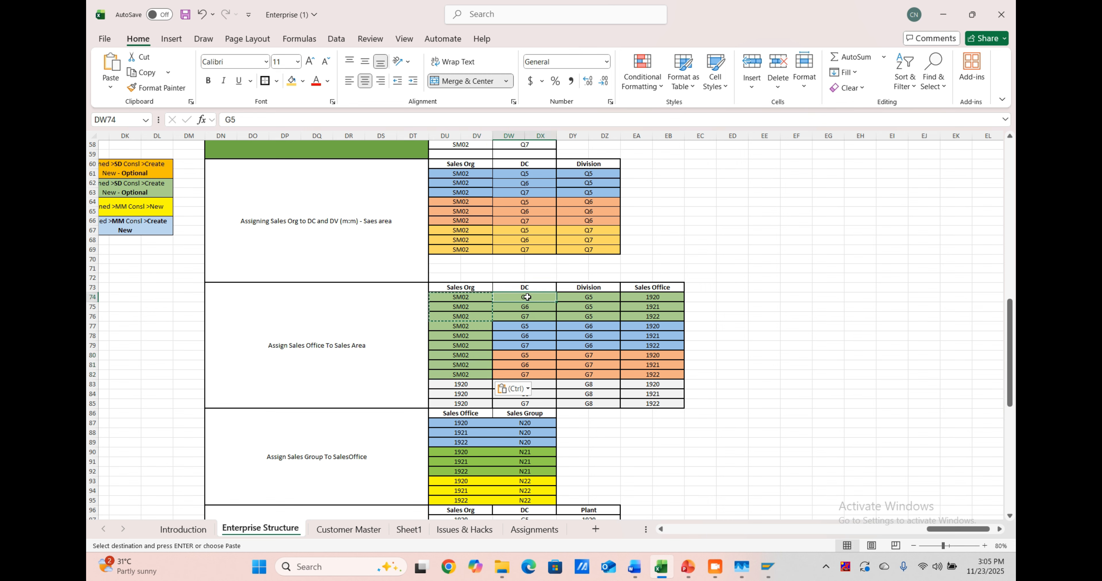
left_click(653, 297)
key("ctrl+c")
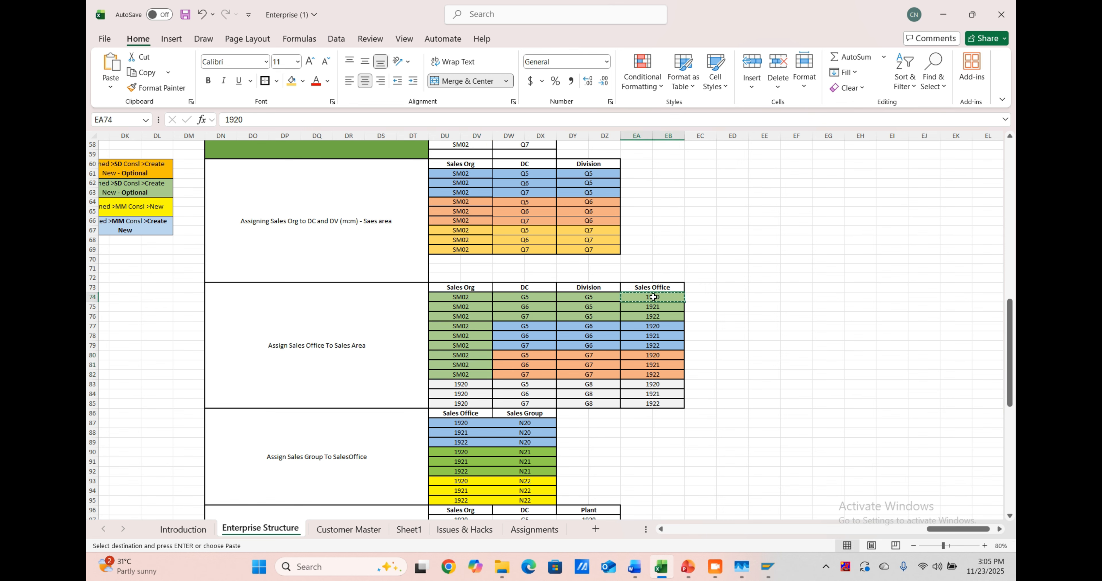
left_click(452, 298)
key("Escape")
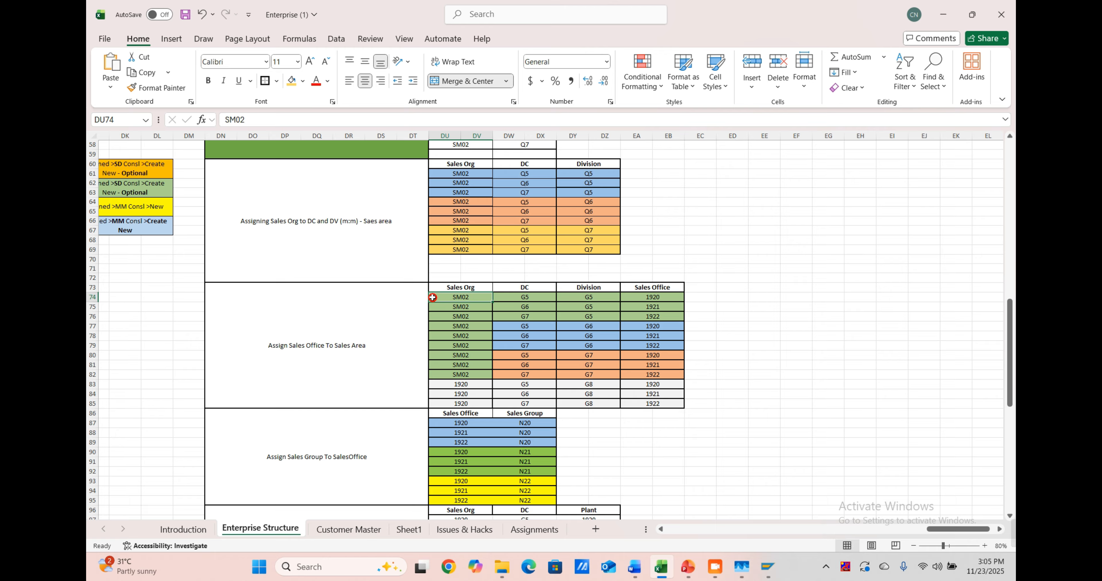
Step: Try copying the nine SM02 Sales Org cells into the Sales Office column for rows 74 to 82, and undo the paste
left_click_drag(433, 298, 445, 375)
key("ctrl+c")
left_click(632, 297)
key("ctrl+v")
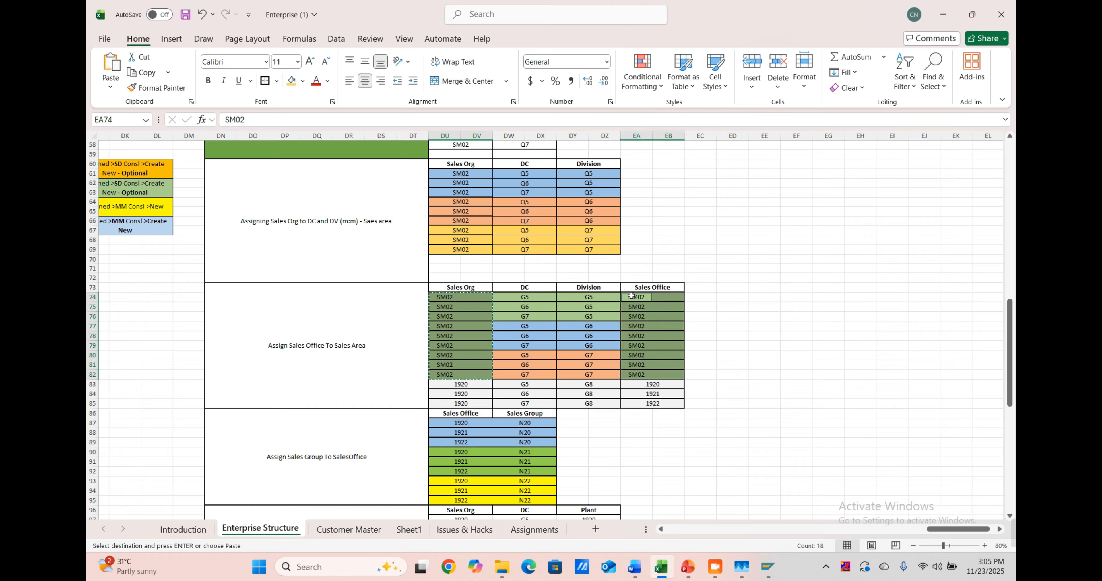
left_click(726, 310)
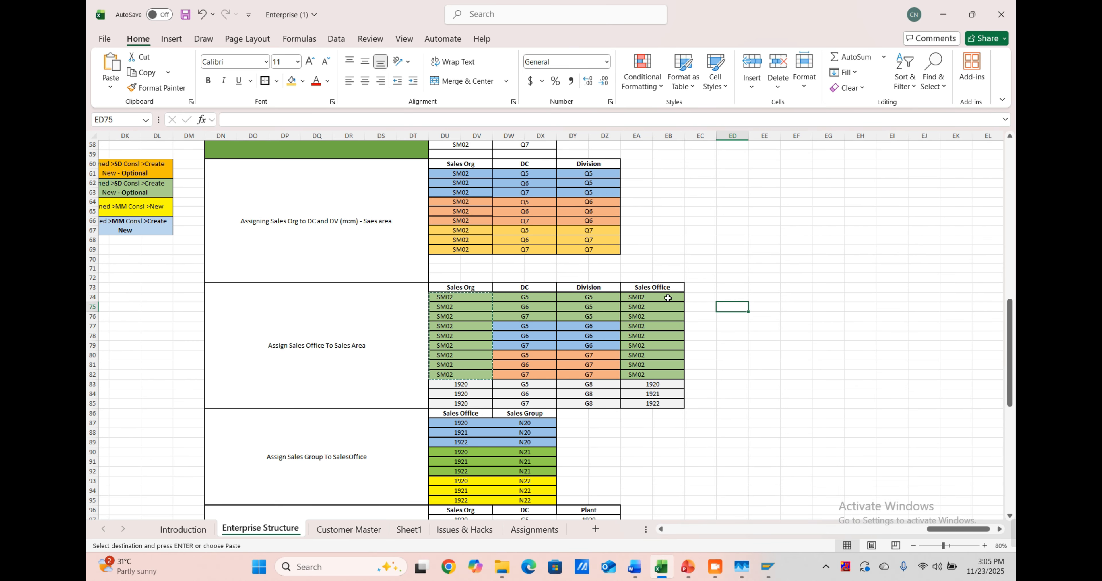
left_click(668, 298)
left_click(471, 301)
key("ctrl+z")
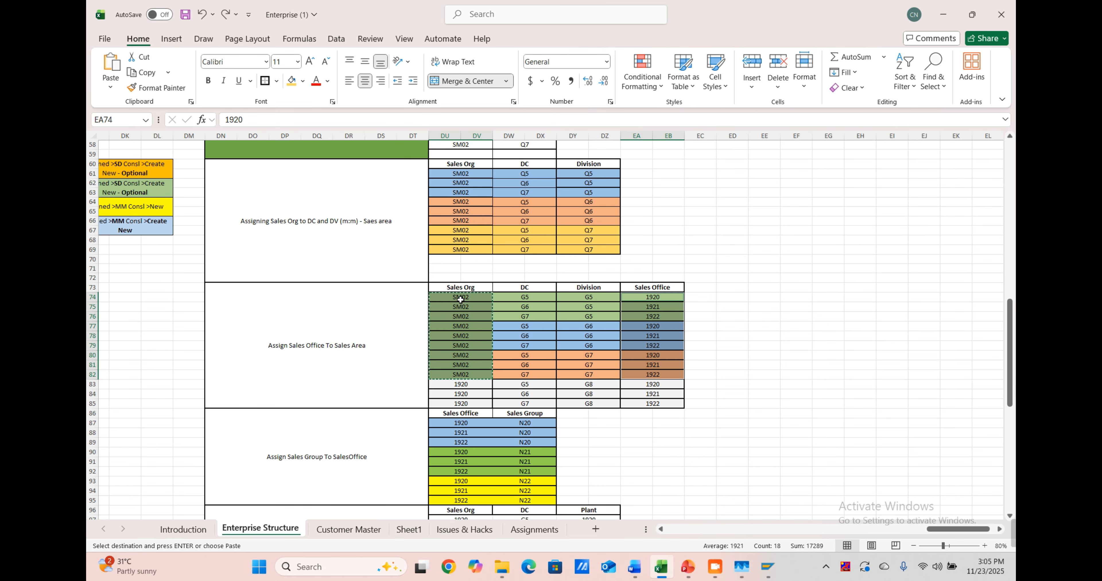
left_click(460, 301)
left_click_drag(444, 294, 463, 327)
left_click(576, 315)
mouse_move(431, 295)
left_mouse_down()
mouse_move(428, 306)
mouse_move(429, 296)
mouse_move(476, 327)
mouse_move(430, 298)
left_mouse_up()
left_click(576, 316)
left_click(552, 316)
left_click(557, 317)
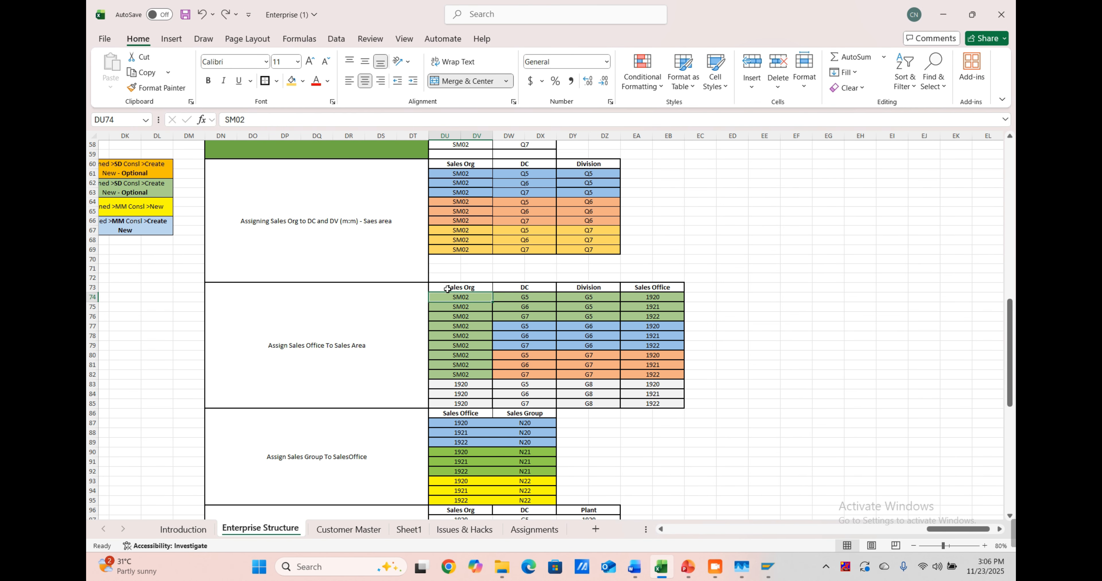
key("ctrl+c")
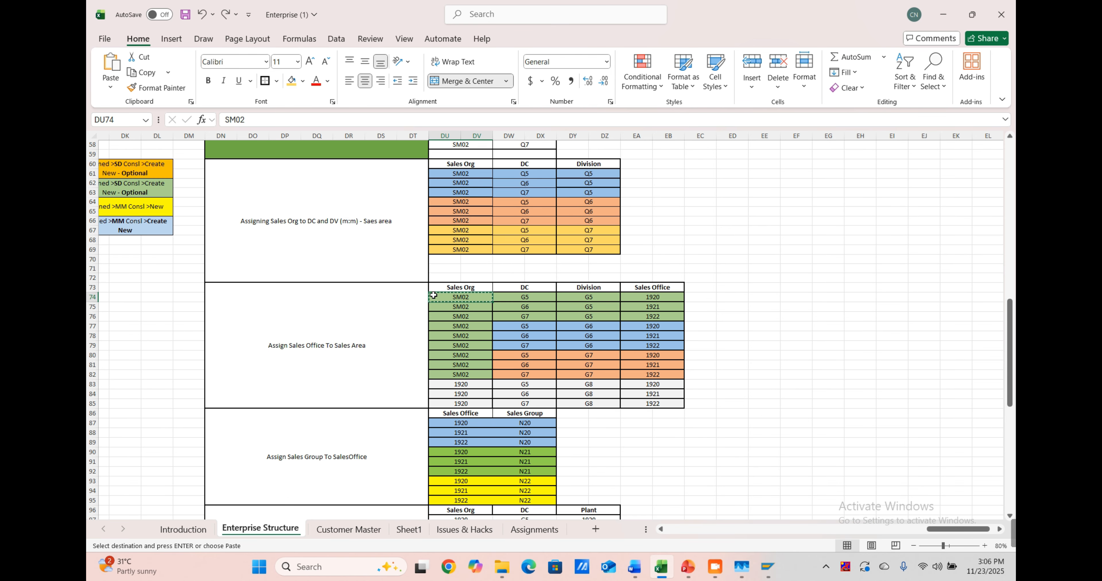
left_click_drag(434, 295, 433, 317)
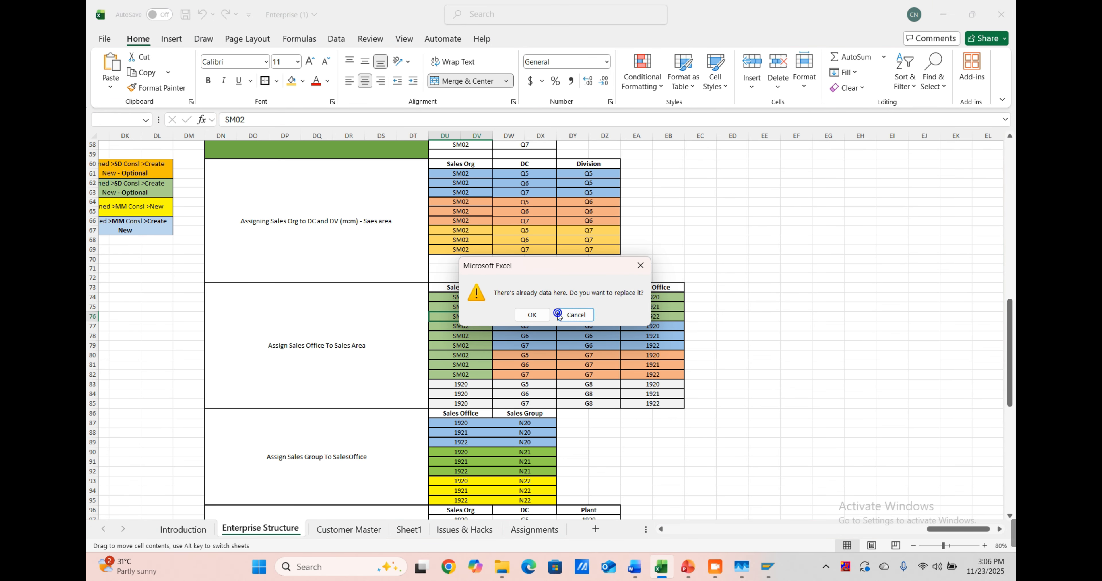
left_click(558, 315)
left_click_drag(432, 292, 461, 336)
left_click(582, 316)
left_click(558, 315)
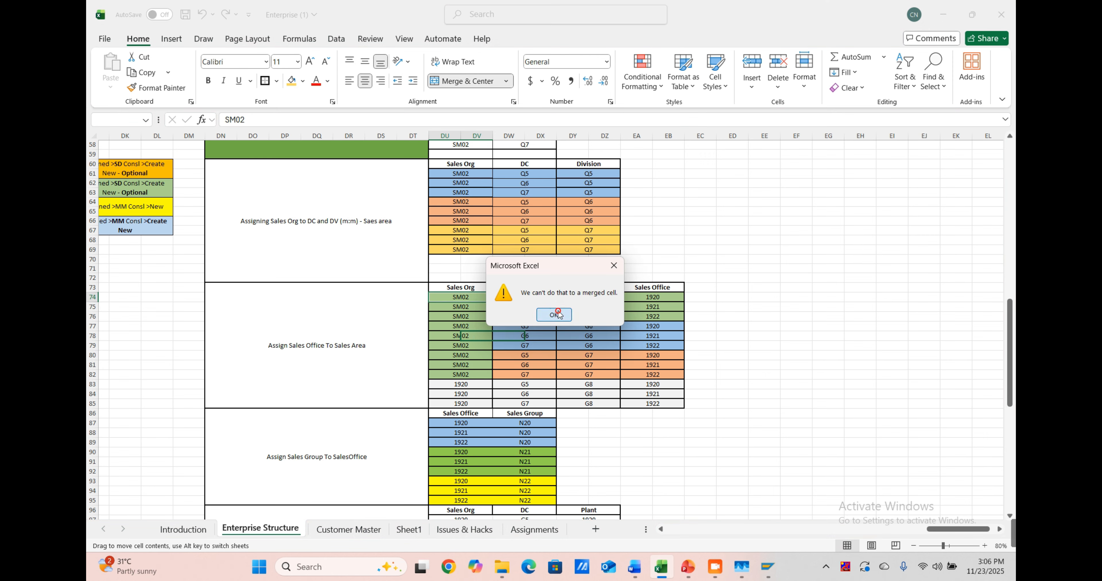
Step: Set the DC values in rows 74 to 76 of the sales office table to Q5, Q6 and Q7
left_click(530, 297)
type("Q5")
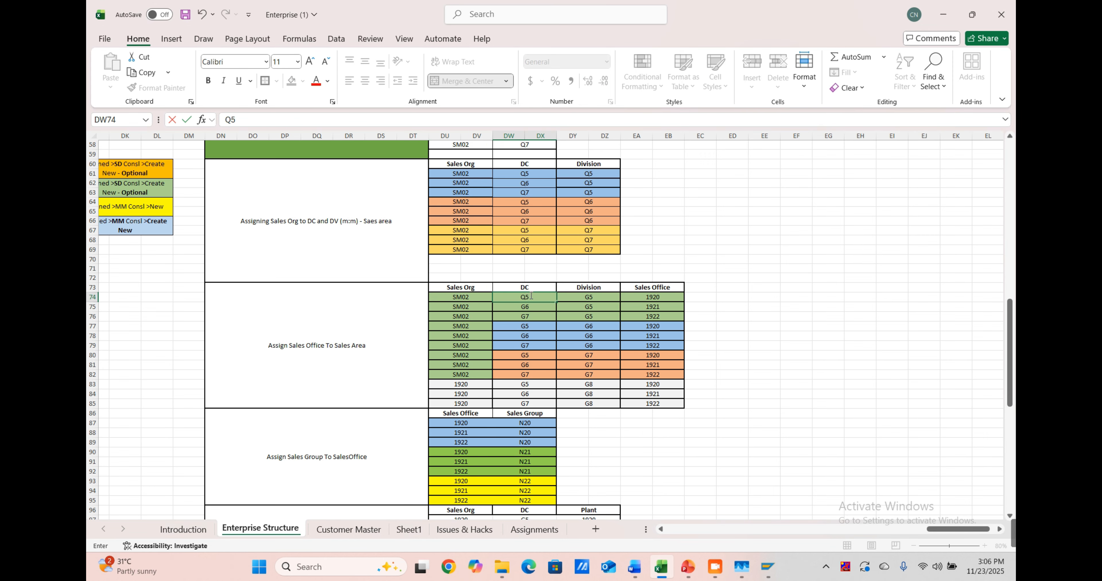
key("Return")
type("Q")
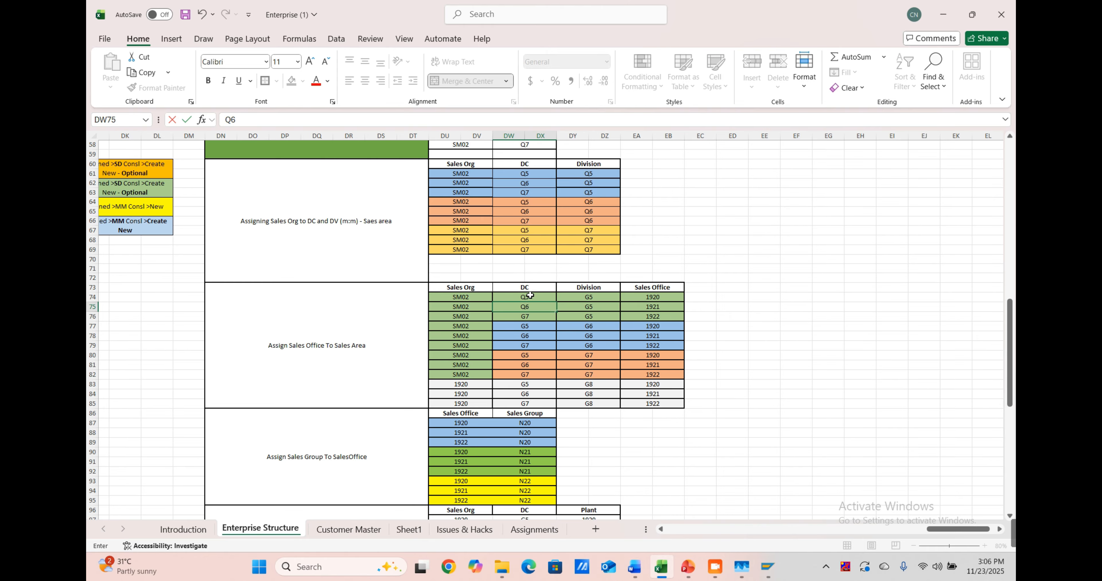
left_click_drag(557, 311, 534, 316)
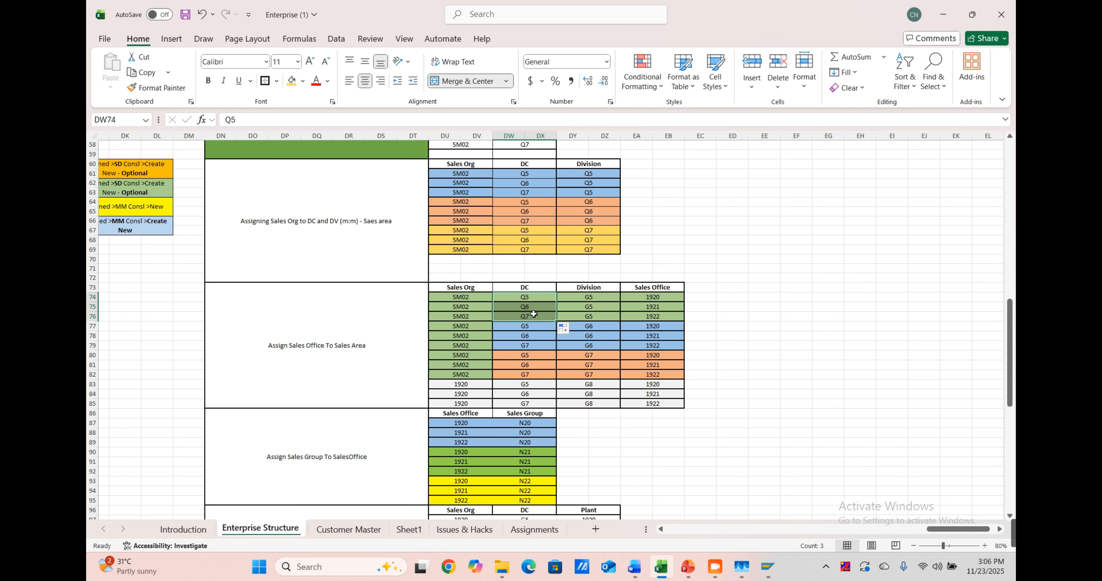
Step: Copy the Q5, Q6 and Q7 DC values into rows 77 to 79 and rows 80 to 82
key("ctrl+c")
left_click(533, 327)
key("ctrl+v")
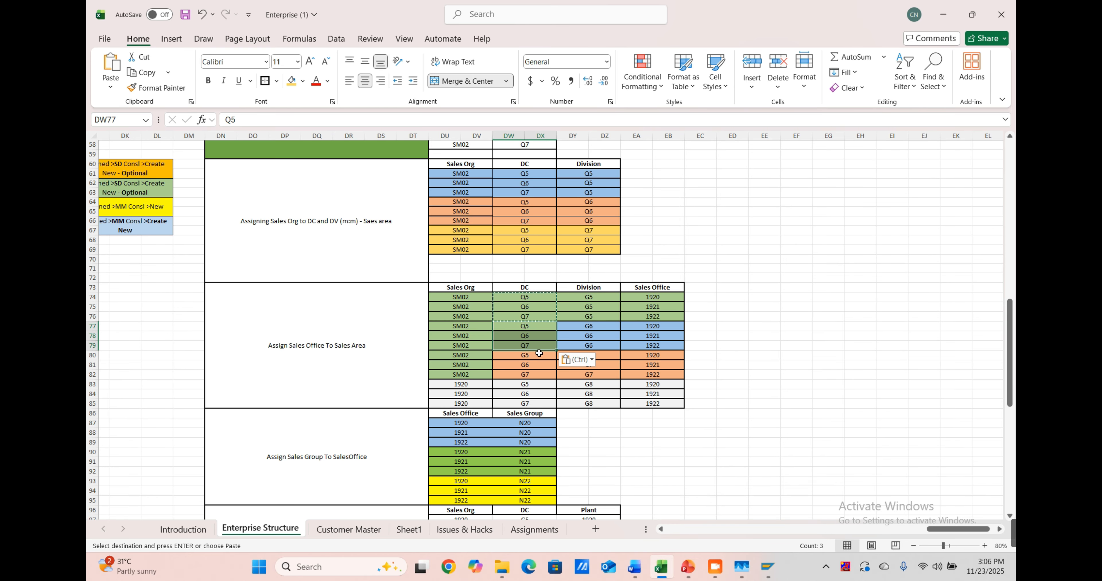
left_click(538, 354)
key("ctrl+v")
Step: Set the first Division cell of the sales office table, in row 74, to Q5
left_click(598, 297)
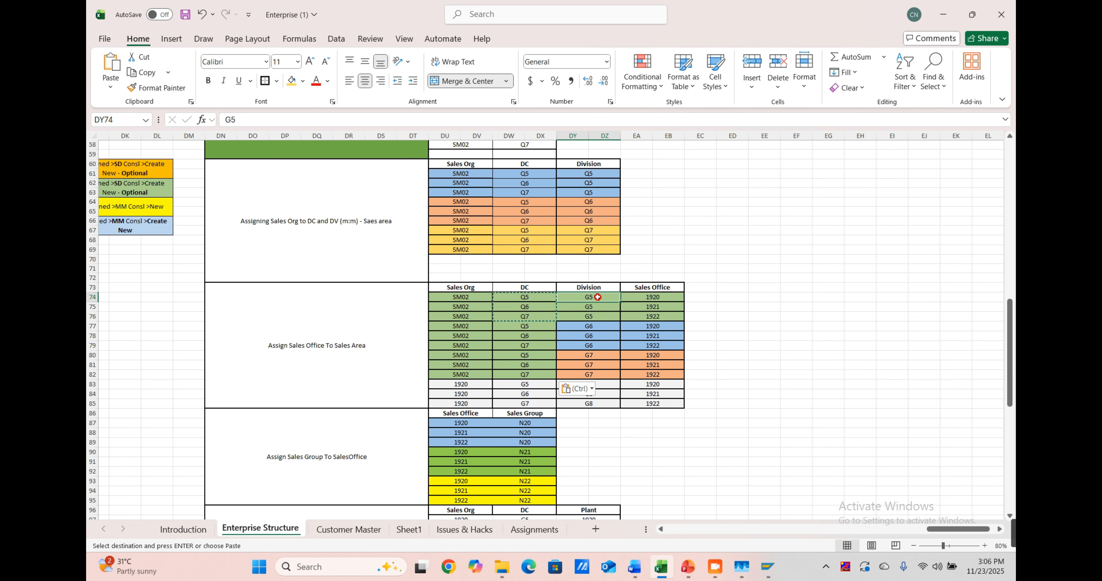
type("Q5")
key("Tab")
key("Down")
Step: Try pasting the Q5 division into the Division cells of rows 75 to 77, and undo the paste
left_click(597, 297)
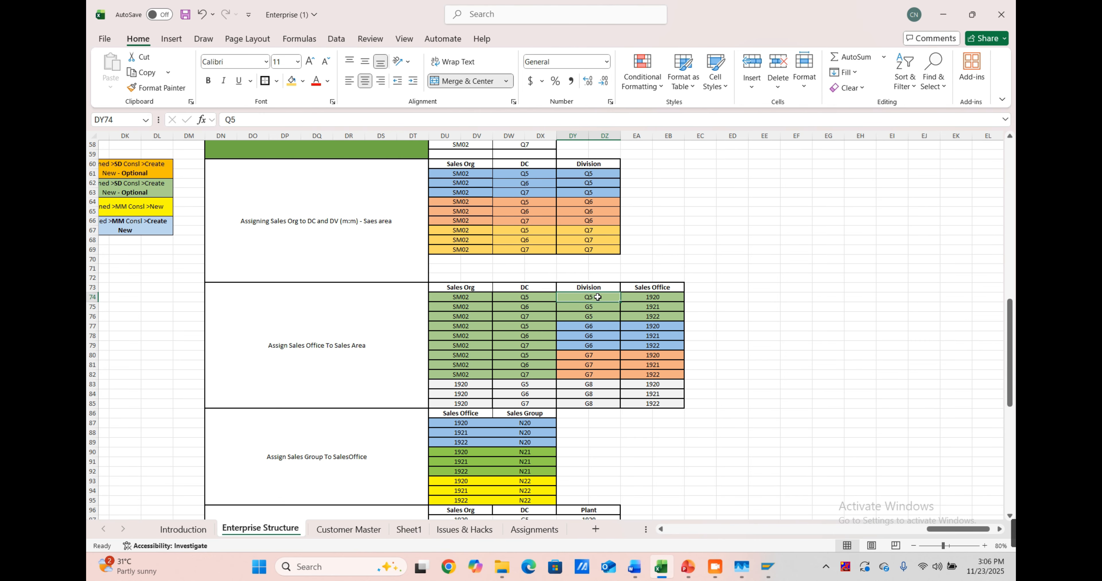
key("ctrl+c")
left_click(590, 305, "ctrl")
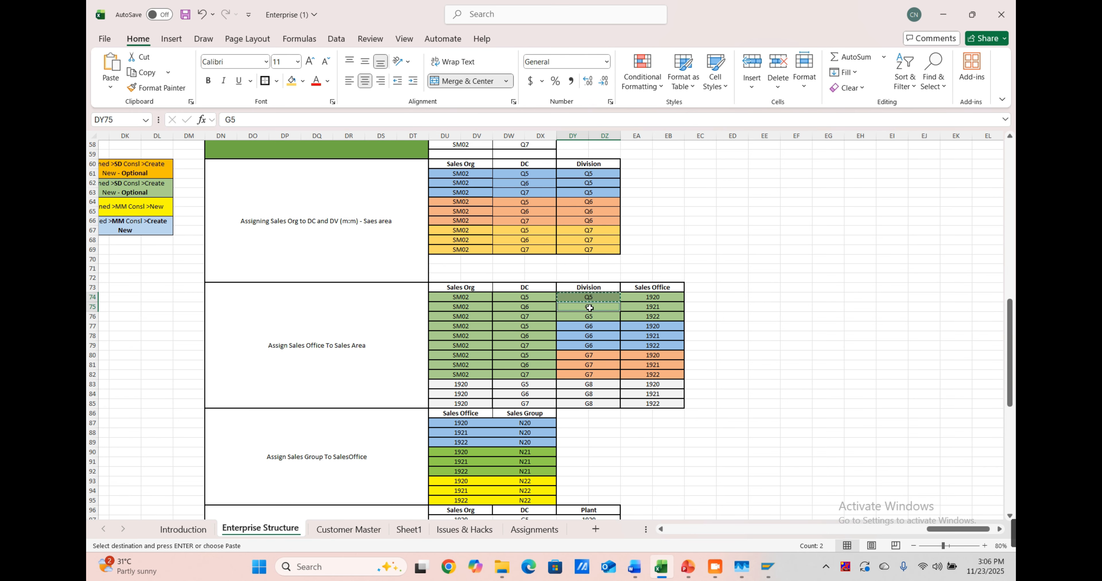
left_click(589, 316, "ctrl")
left_click(588, 328, "ctrl")
key("ctrl+v")
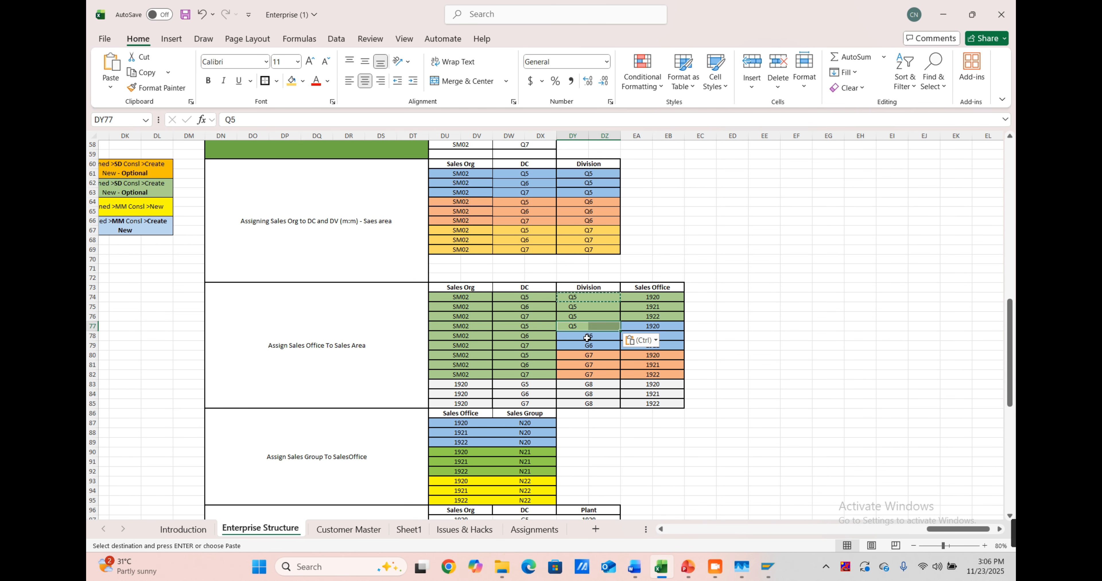
left_click(587, 338)
key("ctrl+z")
key("ctrl+z")
key("ctrl+z")
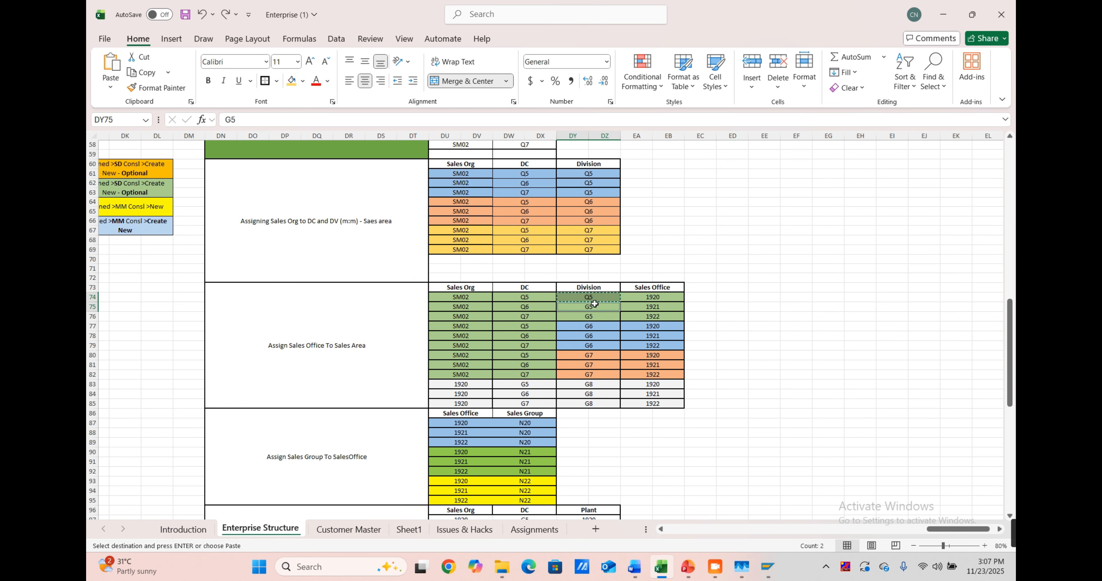
left_click(595, 305)
left_click_drag(609, 302, 608, 303)
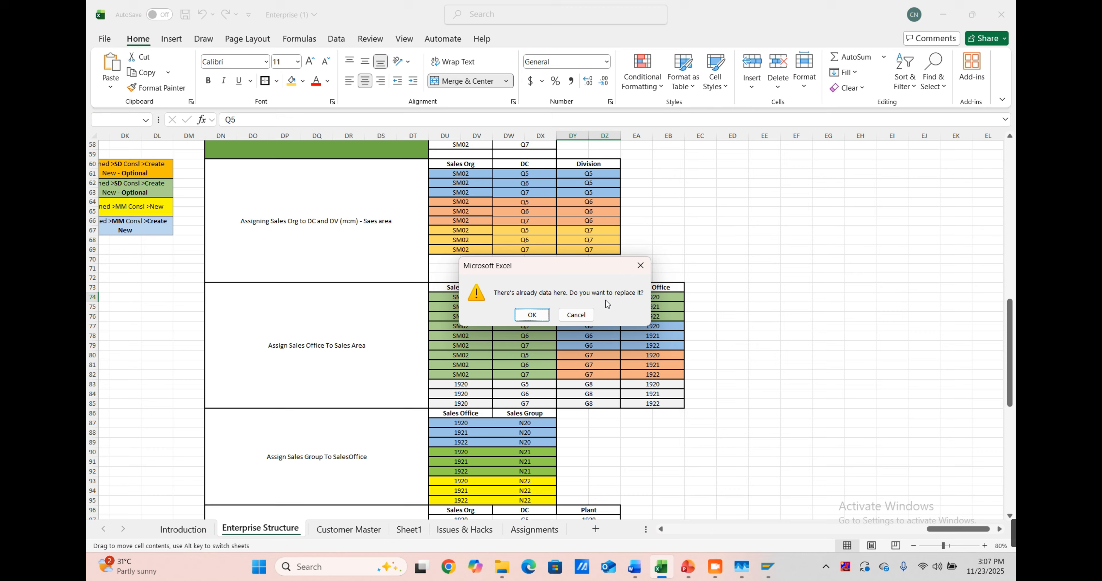
left_click(578, 313)
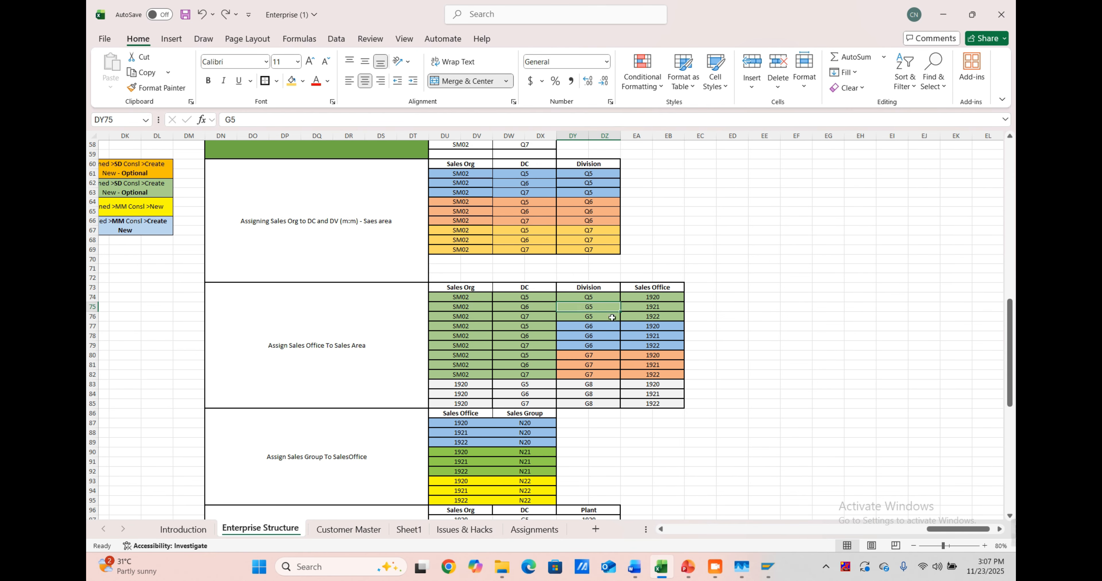
Step: Set the Division cells in rows 75 and 76 of the sales office table to Q5
key("Escape")
key("Right")
key("Right")
key("Right")
key("Right")
key("Right")
left_click(596, 307)
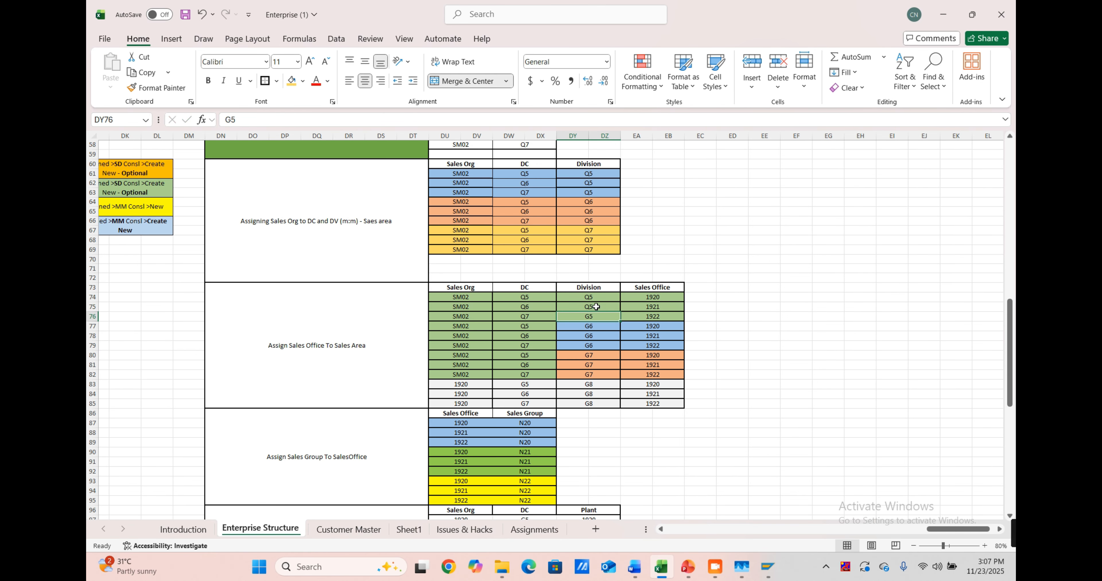
key("Down")
key("Down")
Step: Set the Division cells in rows 77 to 79 of the sales office table to Q6
type("Q6")
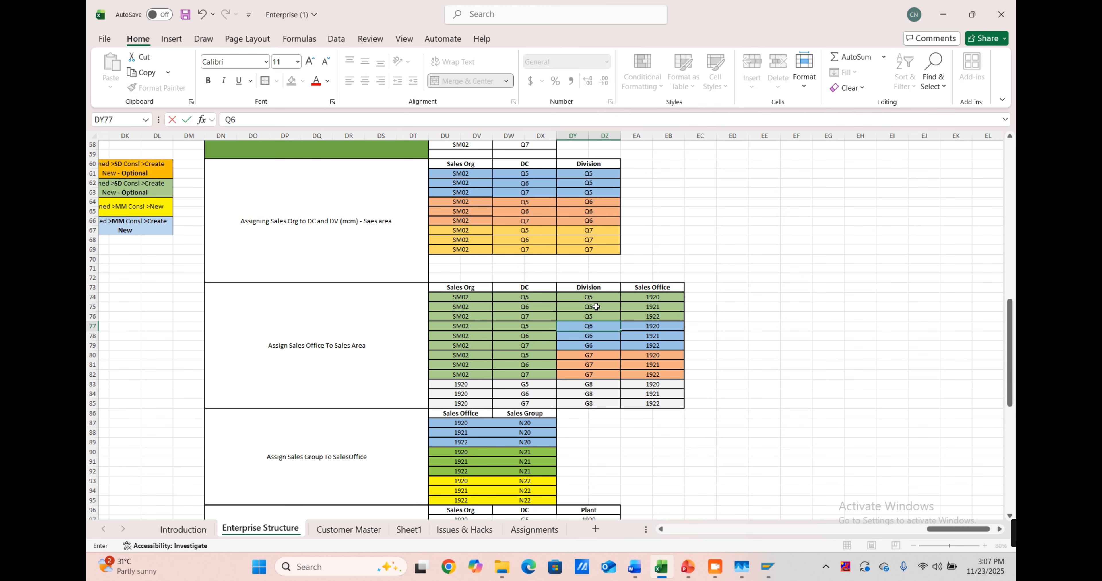
key("Return")
type("Q6")
key("Return")
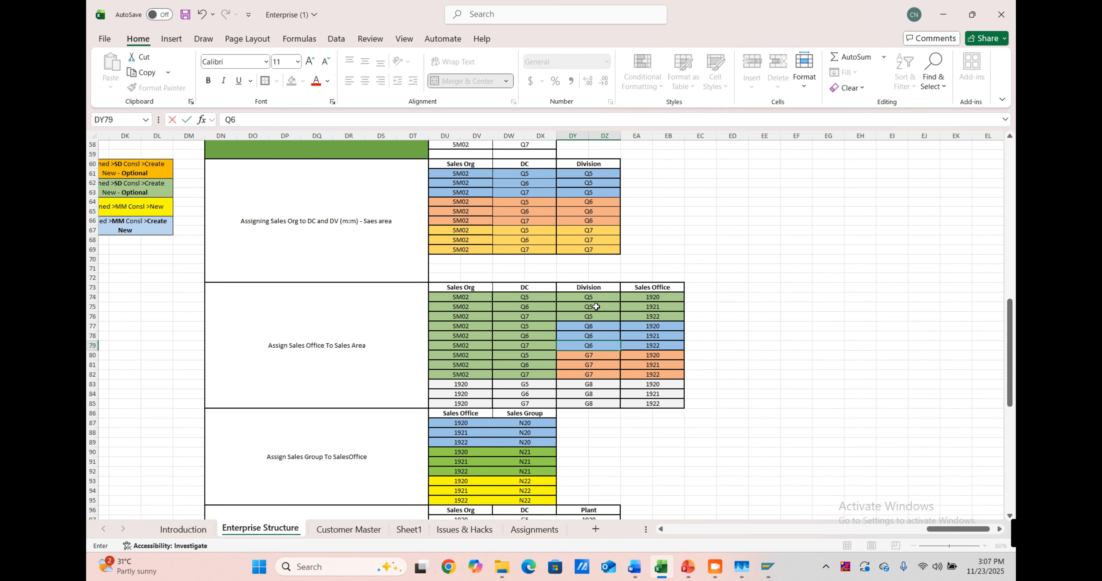
type("Q6")
key("Return")
Step: Set the Division cells in rows 80 to 82 of the sales office table to Q7
type("Q7")
key("Return")
type("Q")
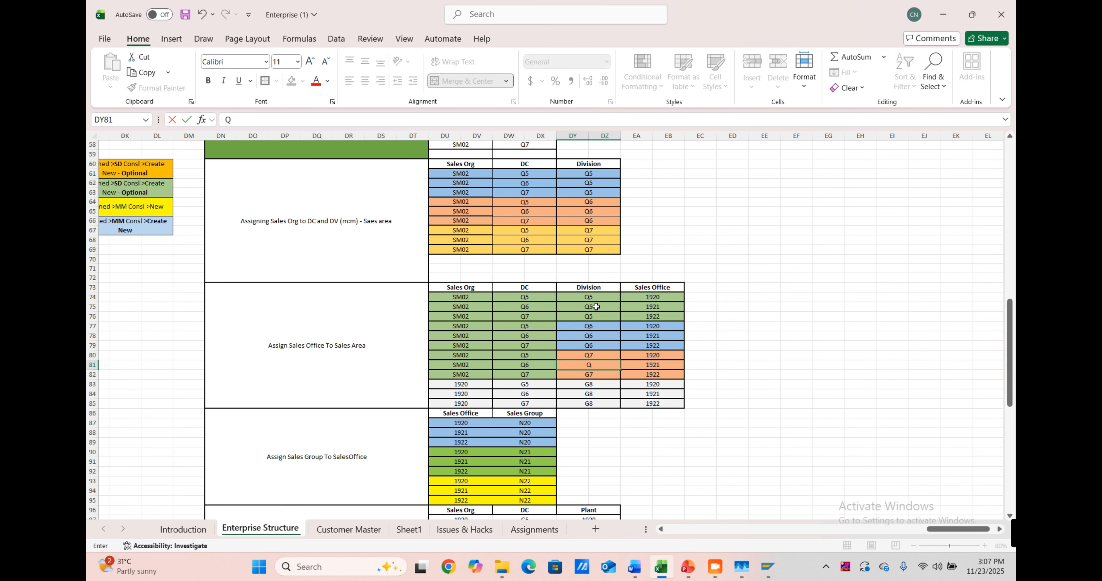
type("\\7")
key("Return")
type("Q")
Step: Clear the Sales Org and DC cells in rows 83 to 85 of the sales office table
left_click_drag(440, 385, 648, 404)
key("BackSpace")
key("Down")
key("BackSpace")
key("Down")
key("BackSpace")
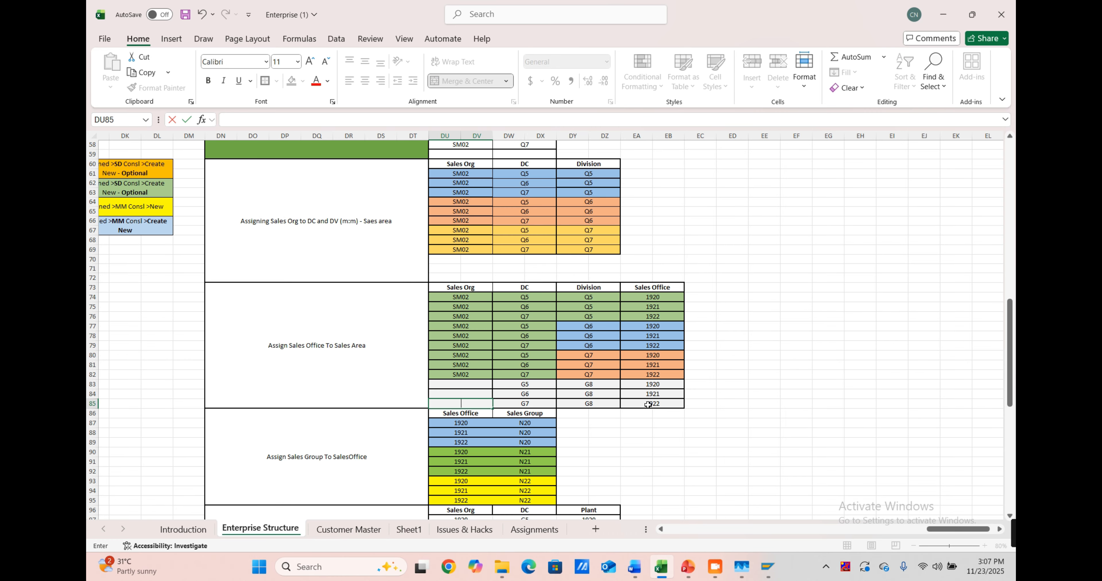
key("Right")
key("BackSpace")
key("Up")
key("BackSpace")
key("Up")
key("BackSpace")
Step: Clear the Division and Sales Office cells in rows 83 to 85 of the sales office table
key("Right")
key("BackSpace")
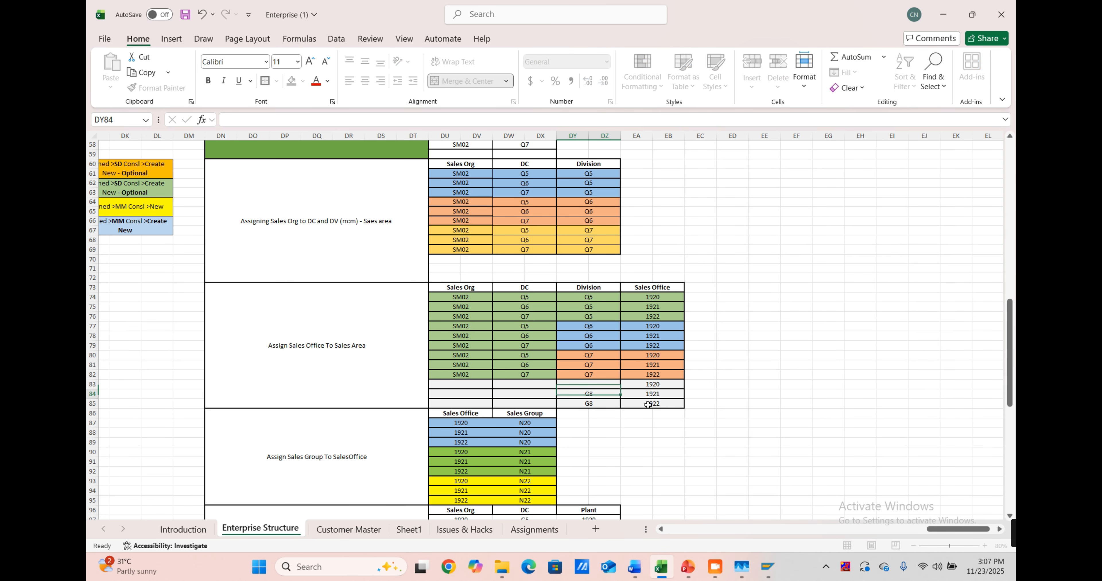
key("Down")
key("BackSpace")
key("Down")
key("BackSpace")
key("Right")
key("BackSpace")
key("Up")
key("BackSpace")
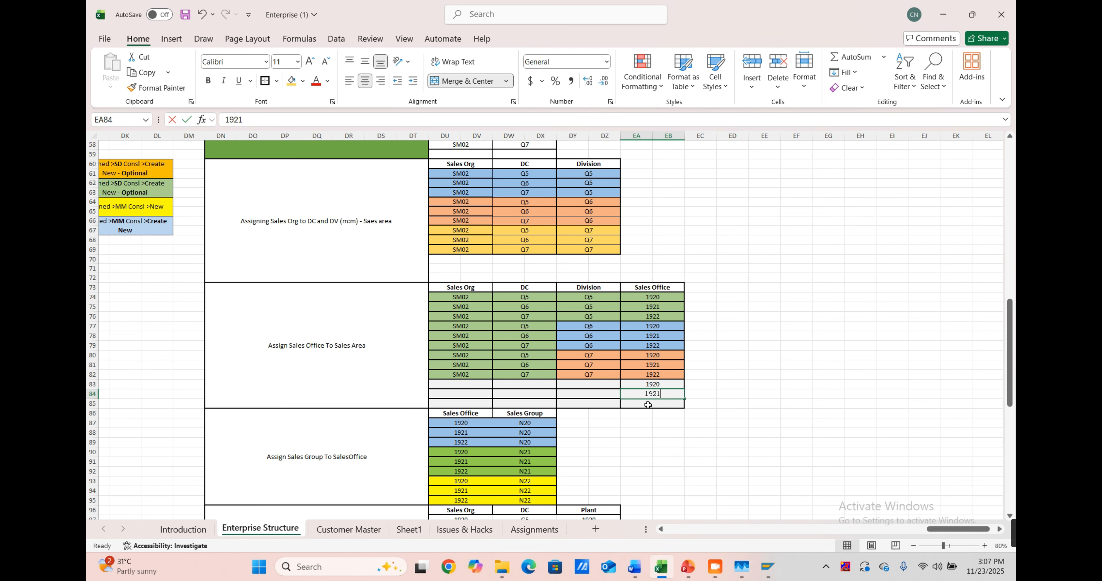
key("Up")
key("BackSpace")
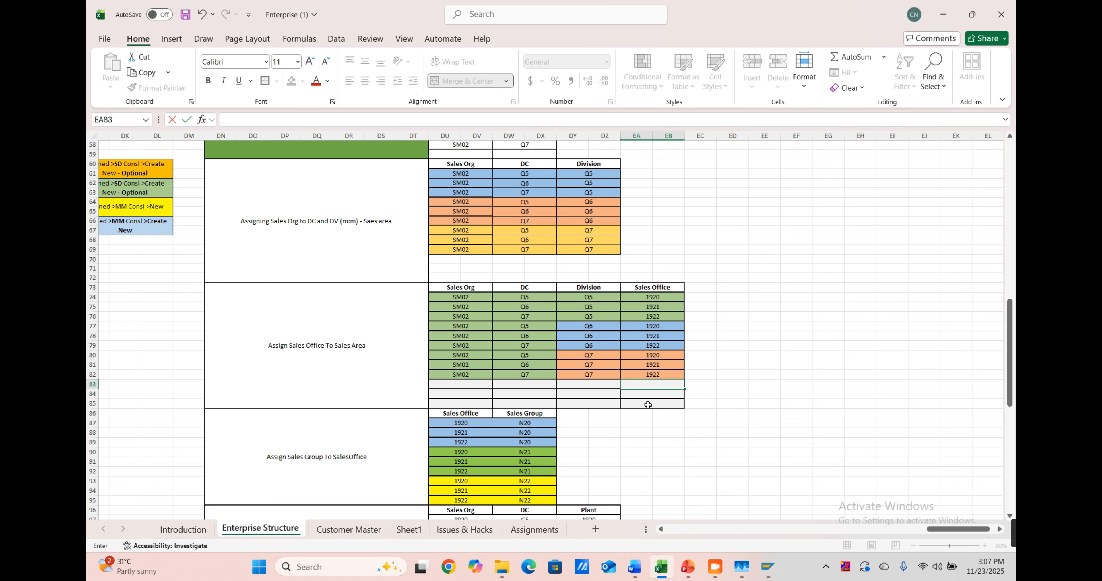
left_click(717, 335)
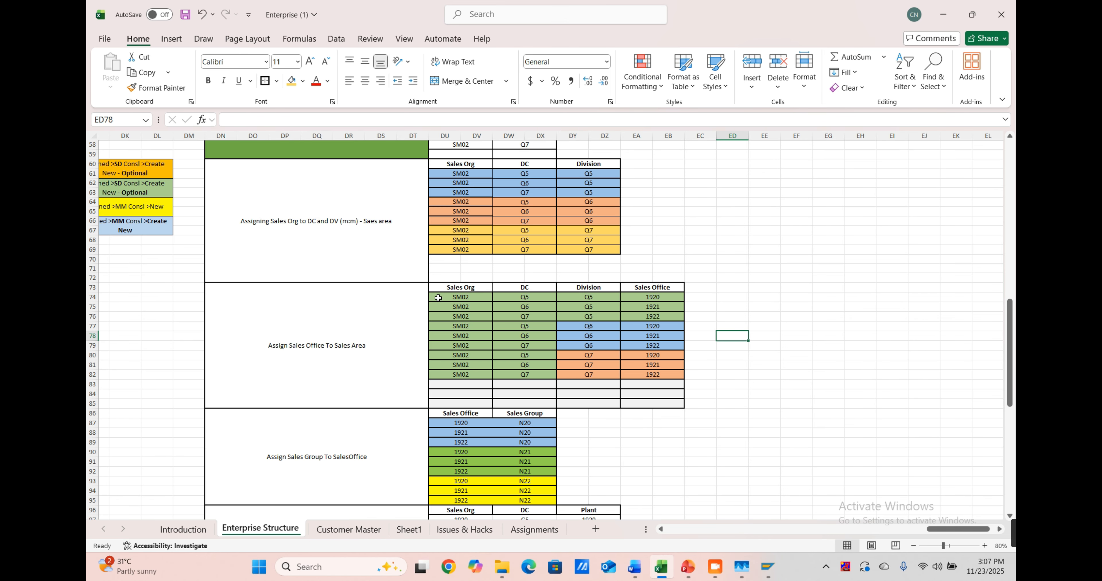
Step: Set the Sales Office cells in rows 74 to 82 to SM02, copying from the Sales Org column where possible
left_click_drag(438, 298, 472, 327)
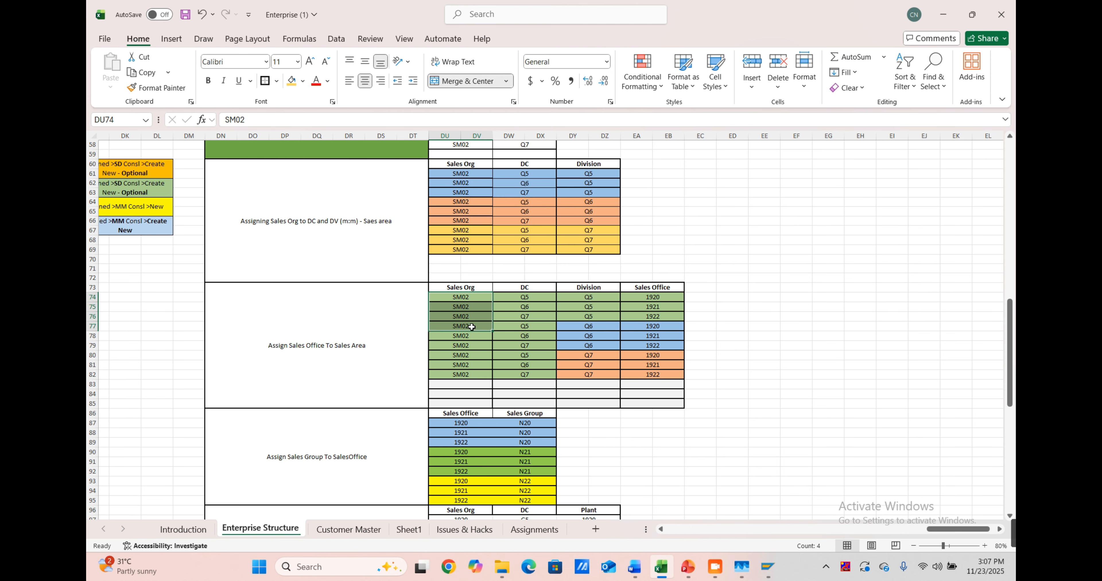
key("ctrl+c")
left_click(631, 300)
key("ctrl+v")
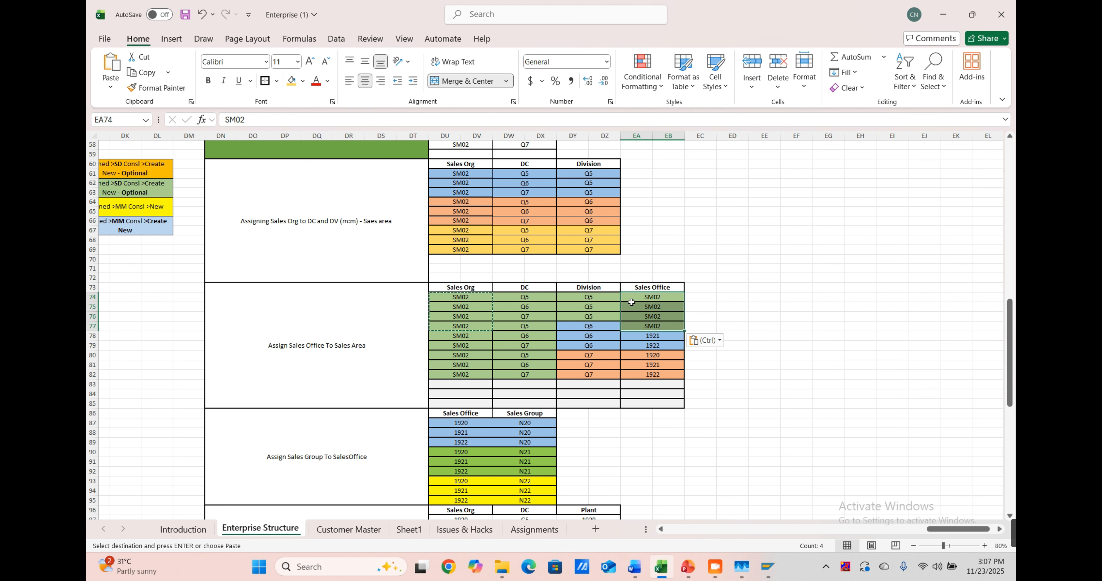
left_click(641, 336)
key("ctrl+v")
left_click(648, 366)
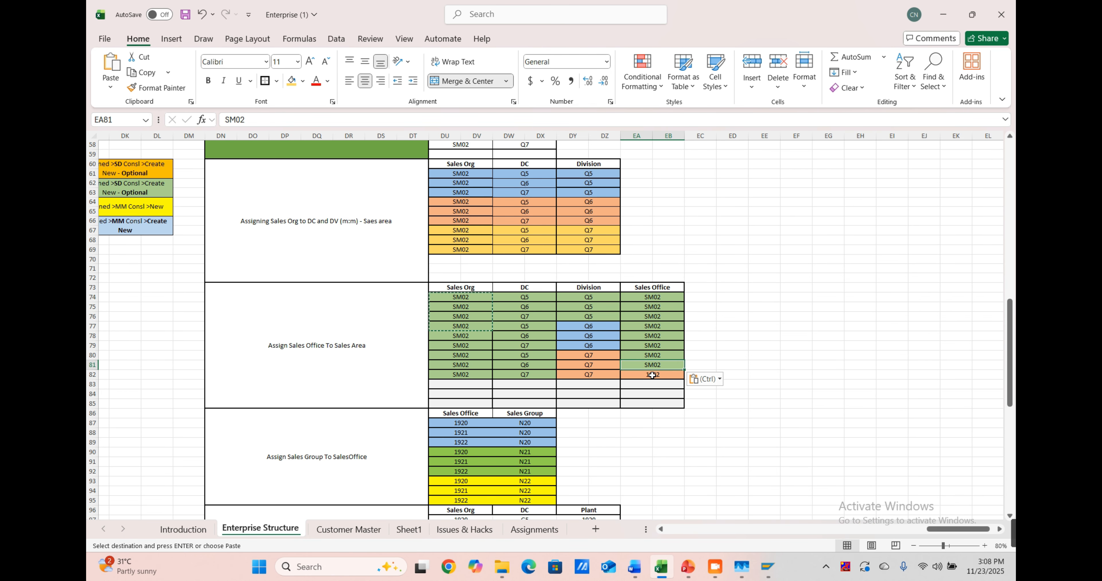
left_click(652, 375)
type("SM02")
key("Tab")
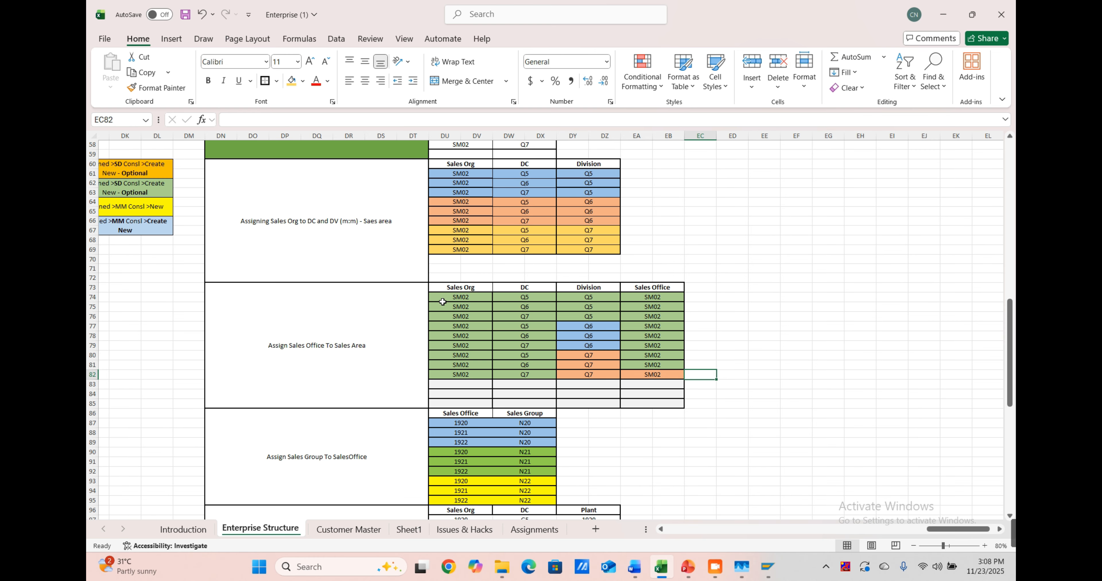
left_click_drag(430, 296, 657, 318)
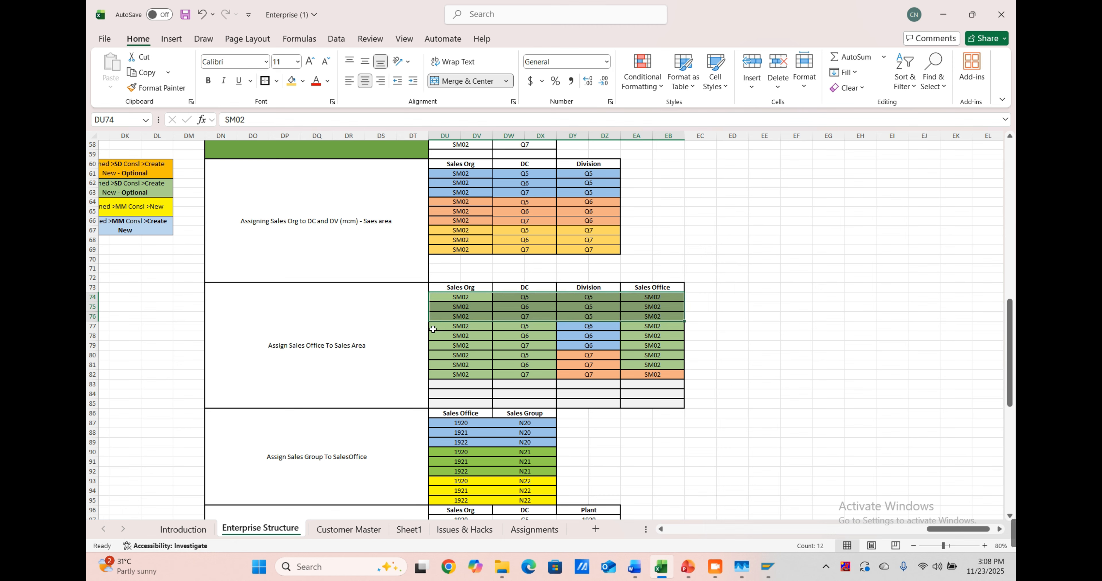
double_click(434, 330)
right_click(435, 329)
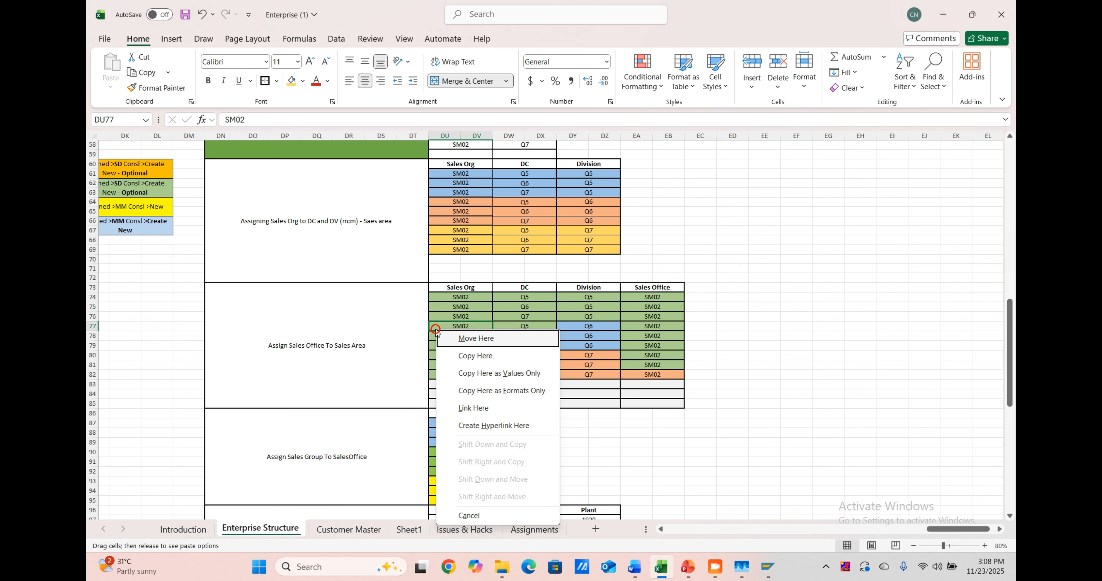
left_click(873, 301)
left_click_drag(433, 325, 543, 353)
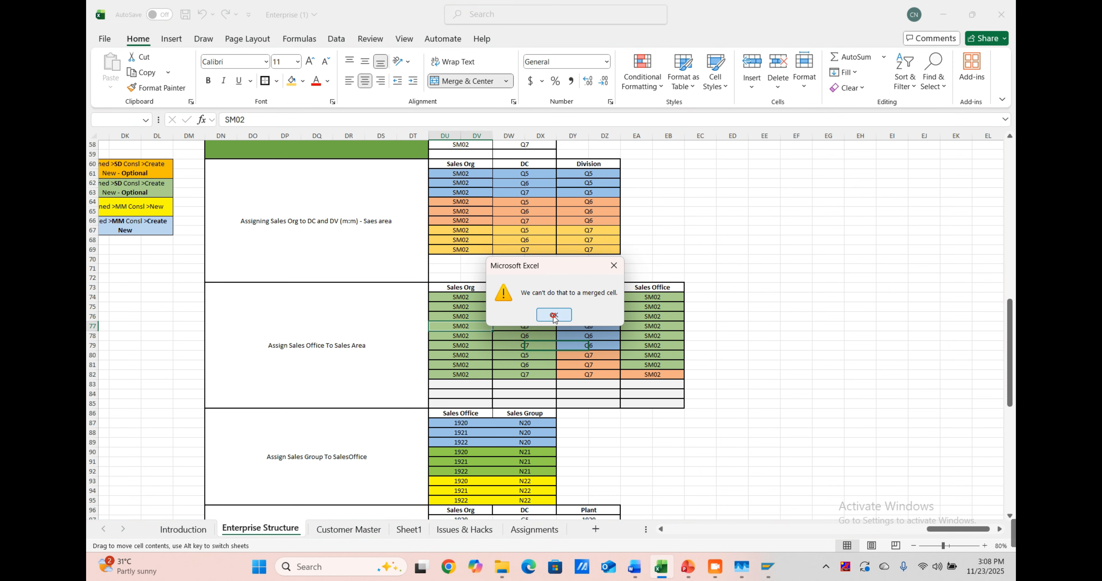
left_click(553, 316)
left_click_drag(430, 326, 540, 354)
left_click(561, 312)
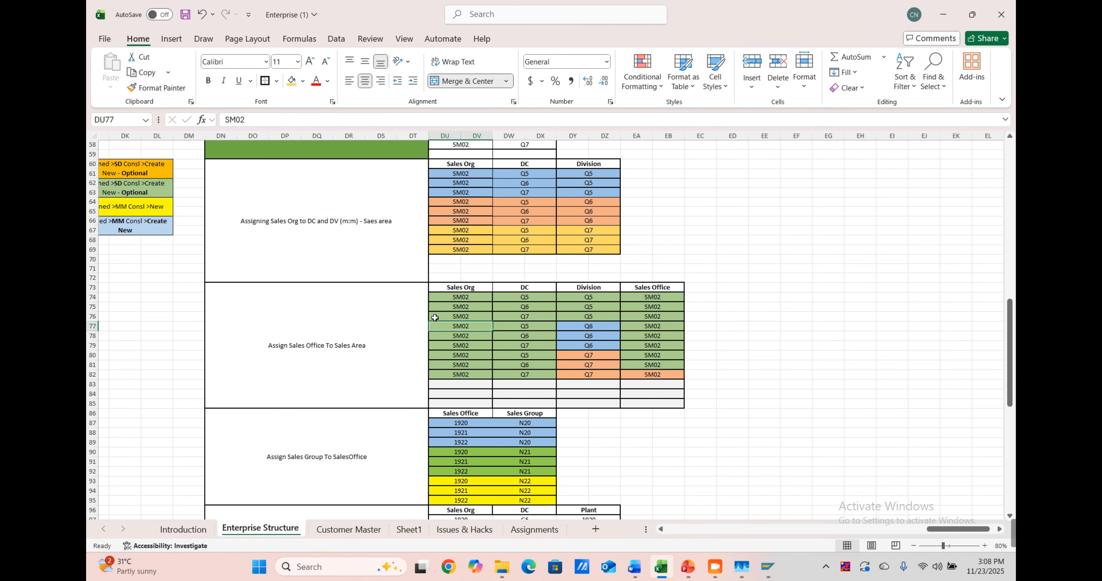
left_click_drag(430, 320, 517, 355)
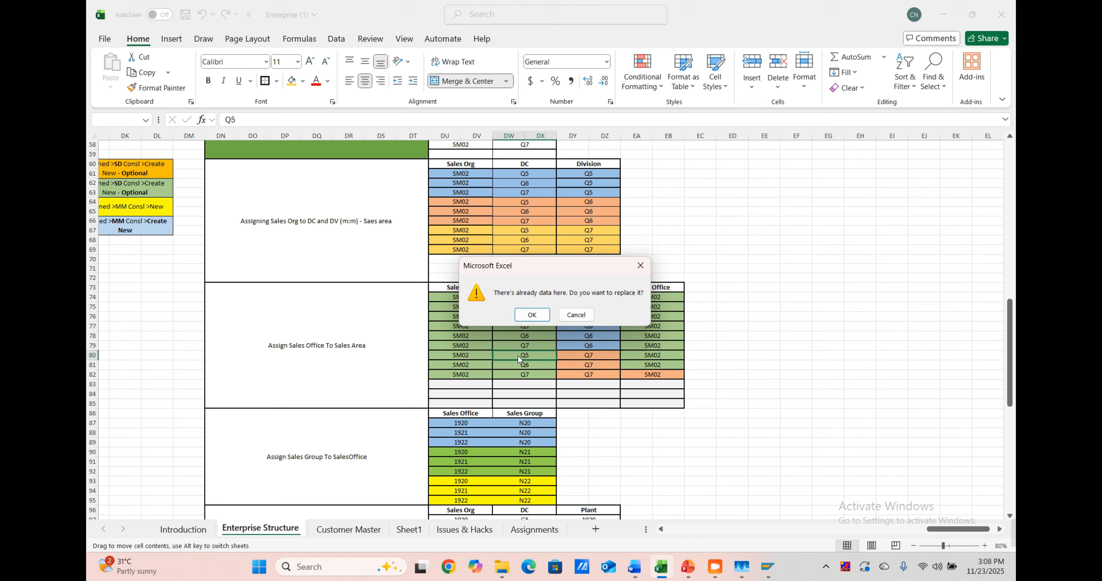
left_click(576, 315)
left_click(427, 317)
left_click(445, 324)
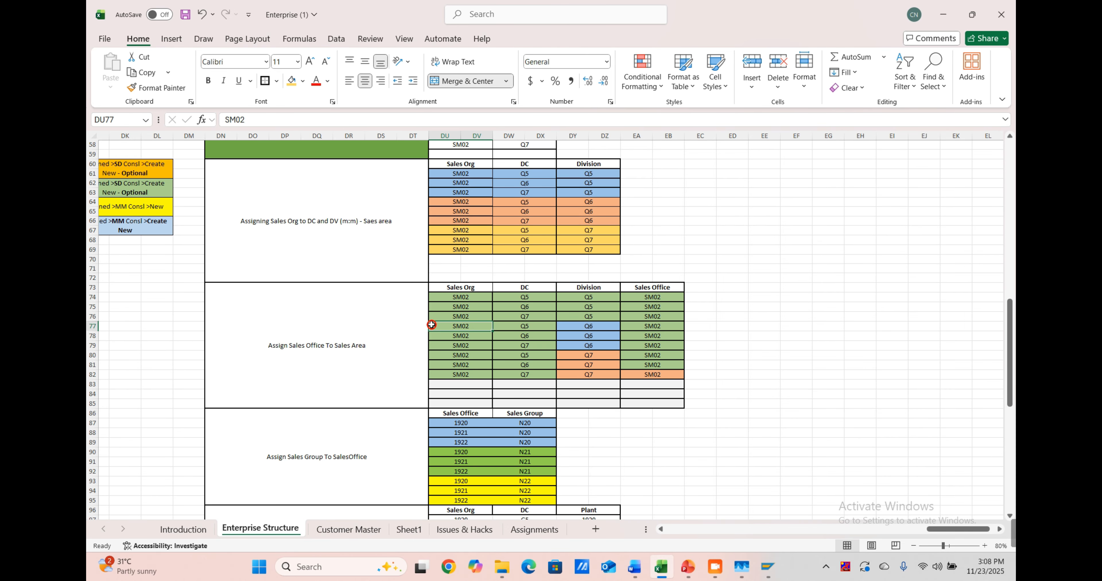
left_click_drag(428, 324, 492, 342)
left_click(553, 315)
Step: Fill rows 77 to 79 of the sales office table with gold and rows 80 to 82 with Orange, Accent 2, Darker 25%
left_click_drag(431, 325, 664, 346)
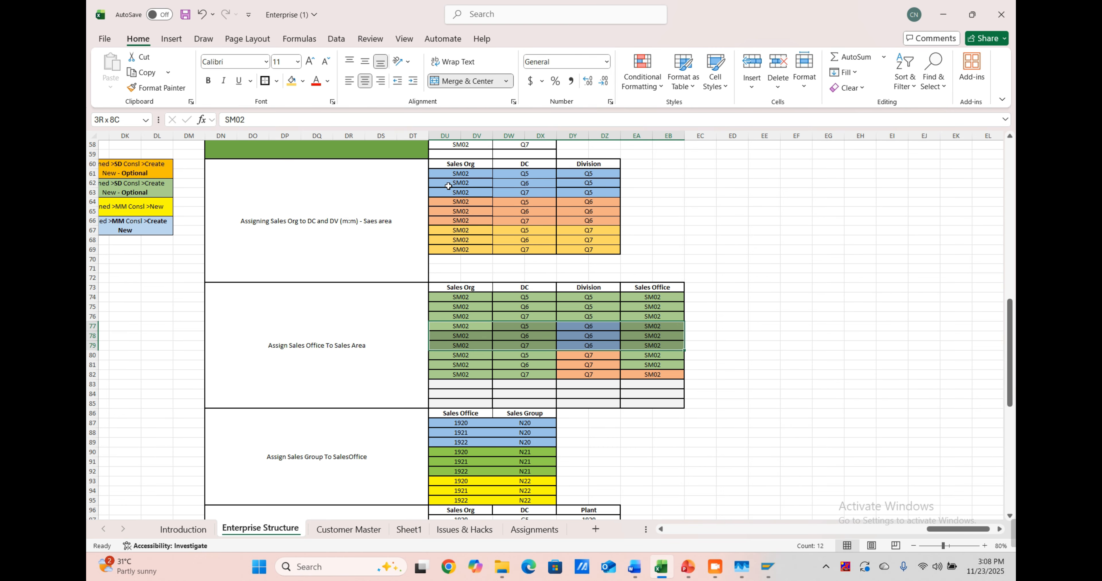
left_click(291, 81)
left_click_drag(436, 356, 643, 374)
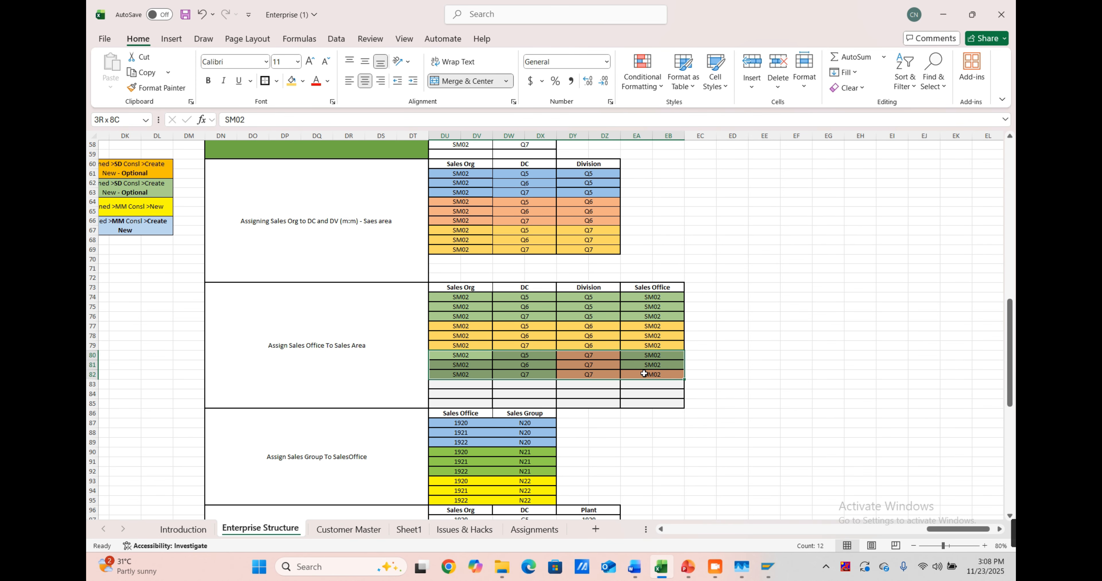
left_click(303, 81)
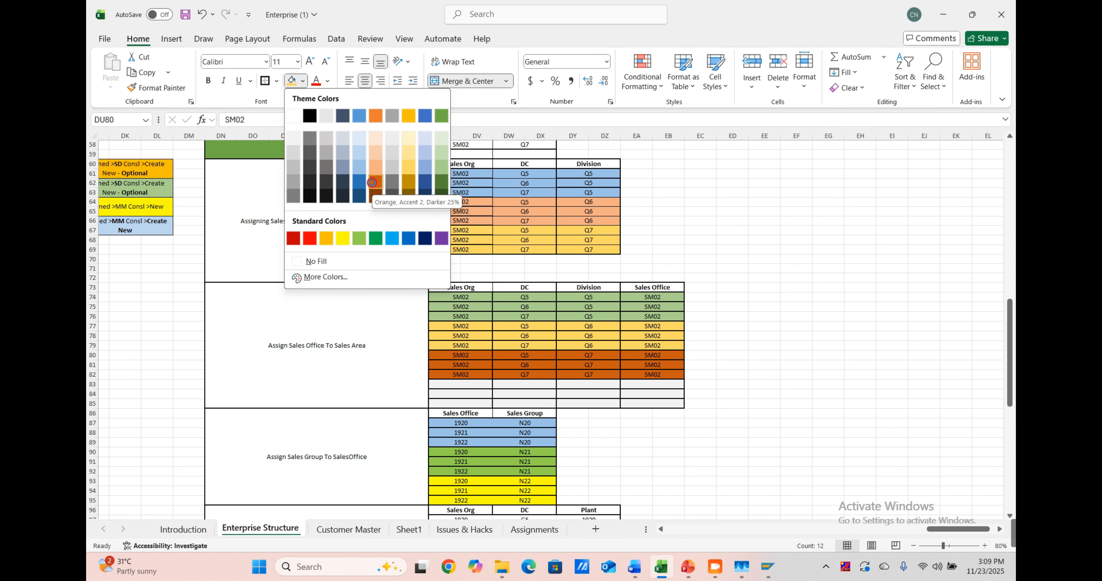
left_click(372, 184)
left_click(745, 241)
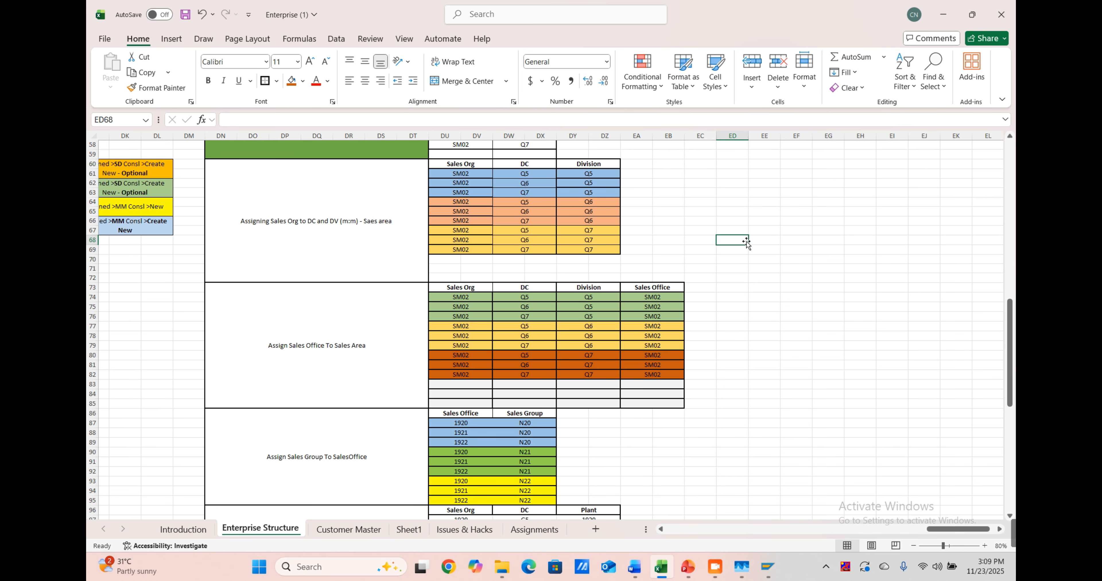
Step: Check the workbook's sales group assignment section, switch to SAP and try to leave the sales office assignment entries
scroll(746, 243, "up", 4)
scroll(747, 242, "down", 7)
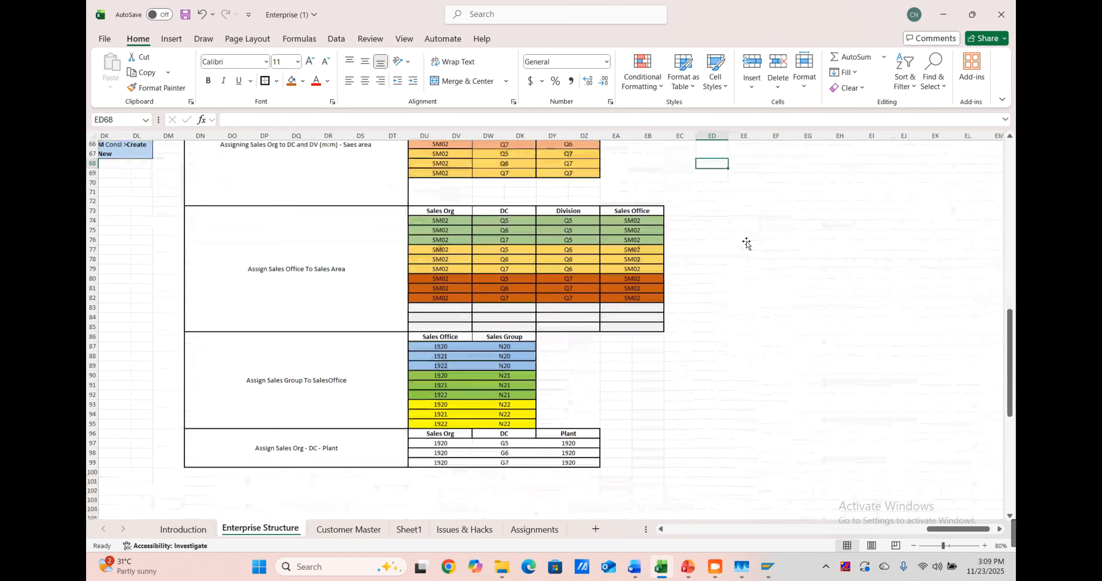
left_click(300, 399)
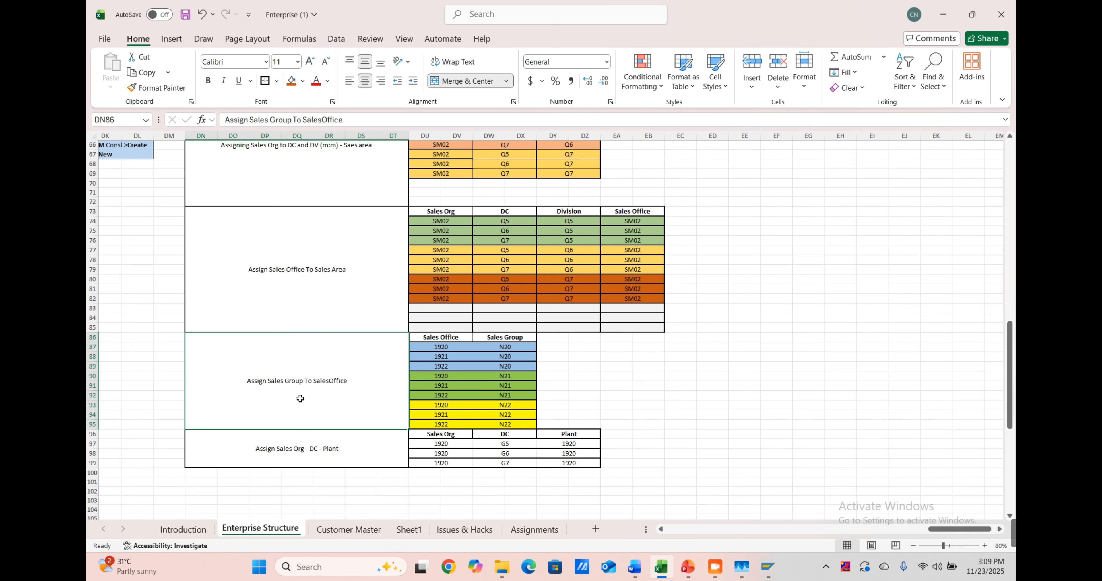
scroll(299, 398, "up", 3)
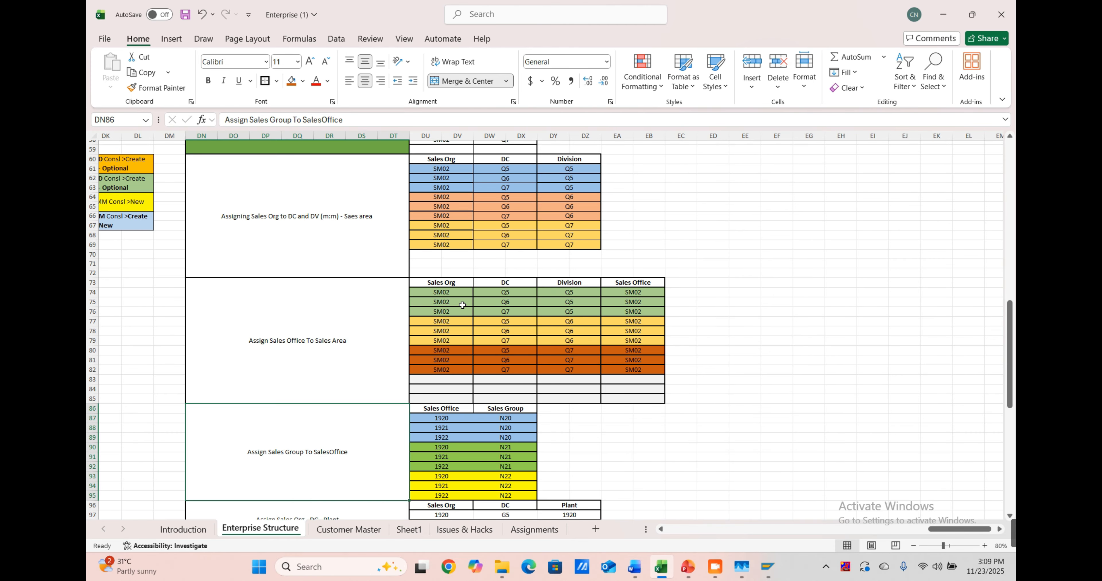
scroll(345, 450, "down", 3)
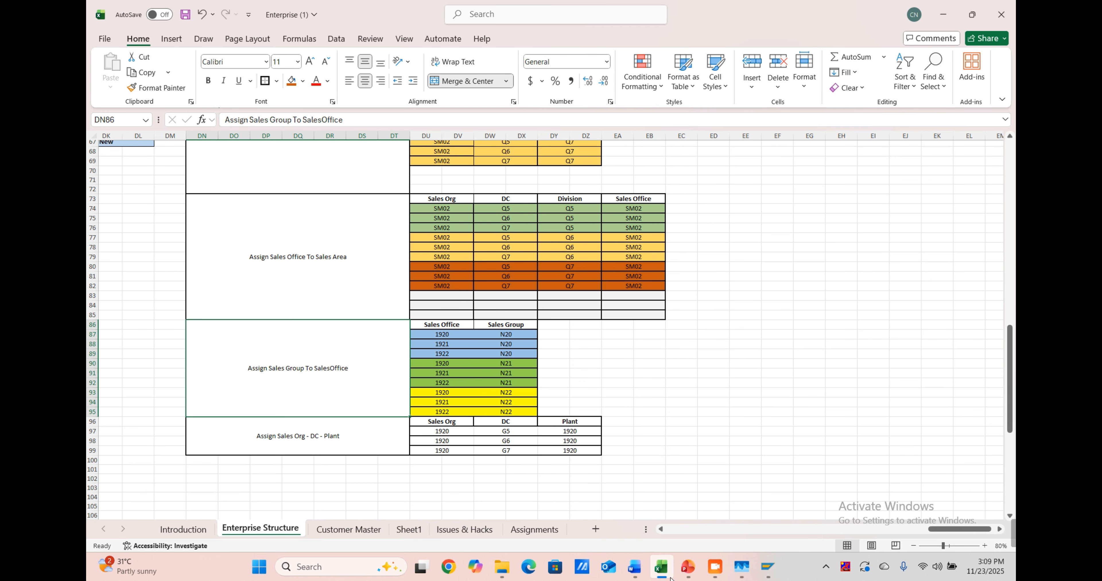
left_click(767, 567)
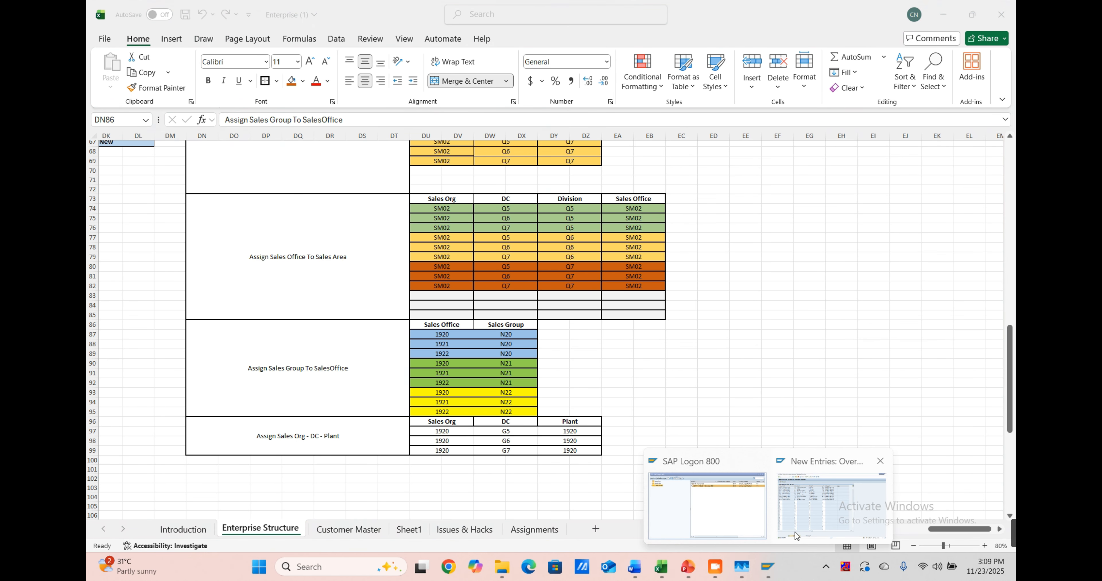
left_click(796, 535)
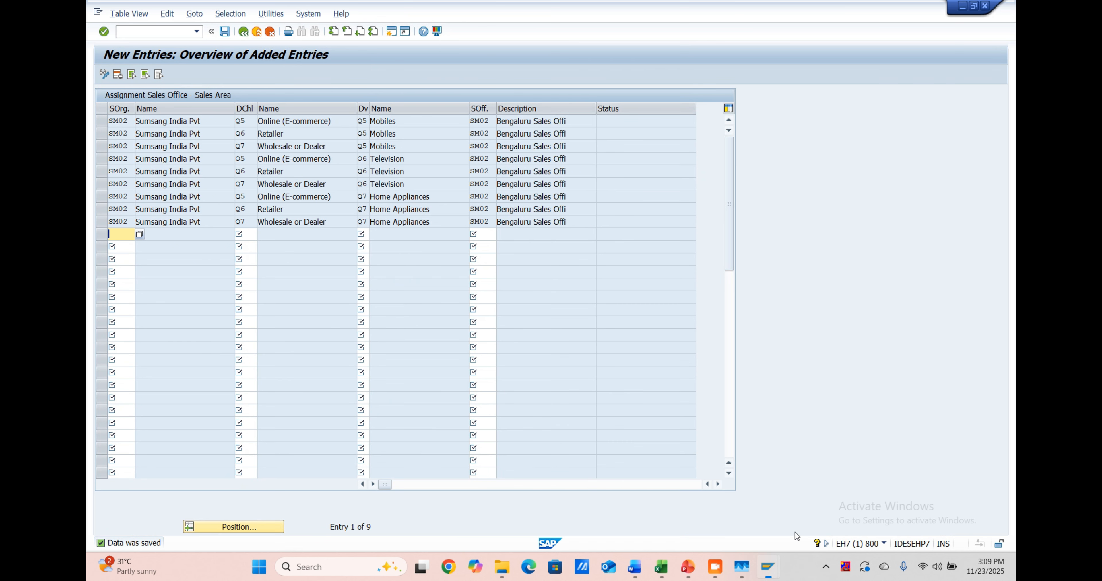
left_click(269, 32)
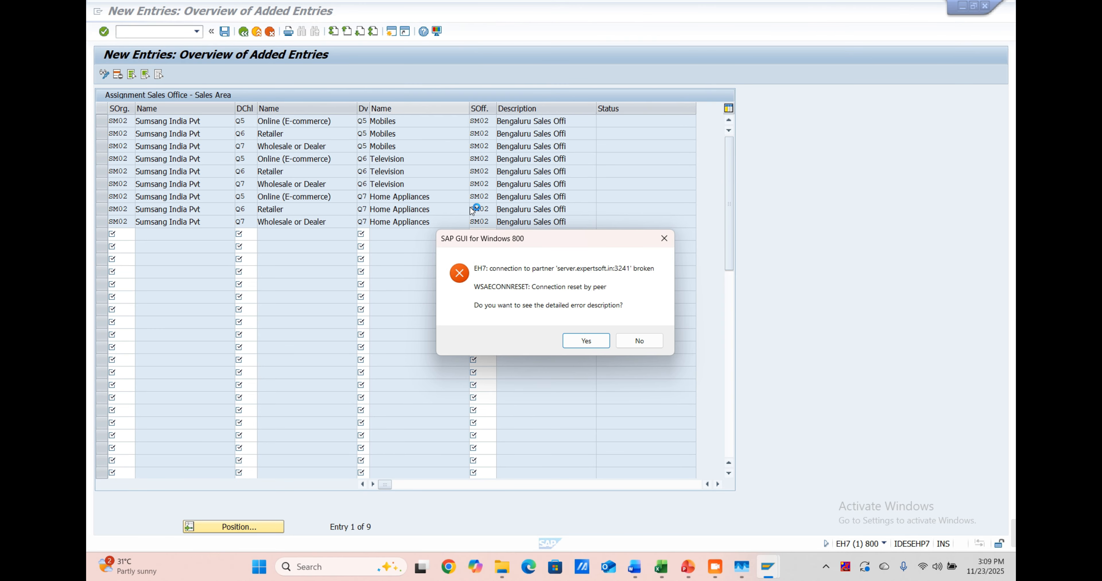
Step: View and close the SAP connection error details, and minimize the workbook to reach the SAP Logon connection list
left_click(592, 341)
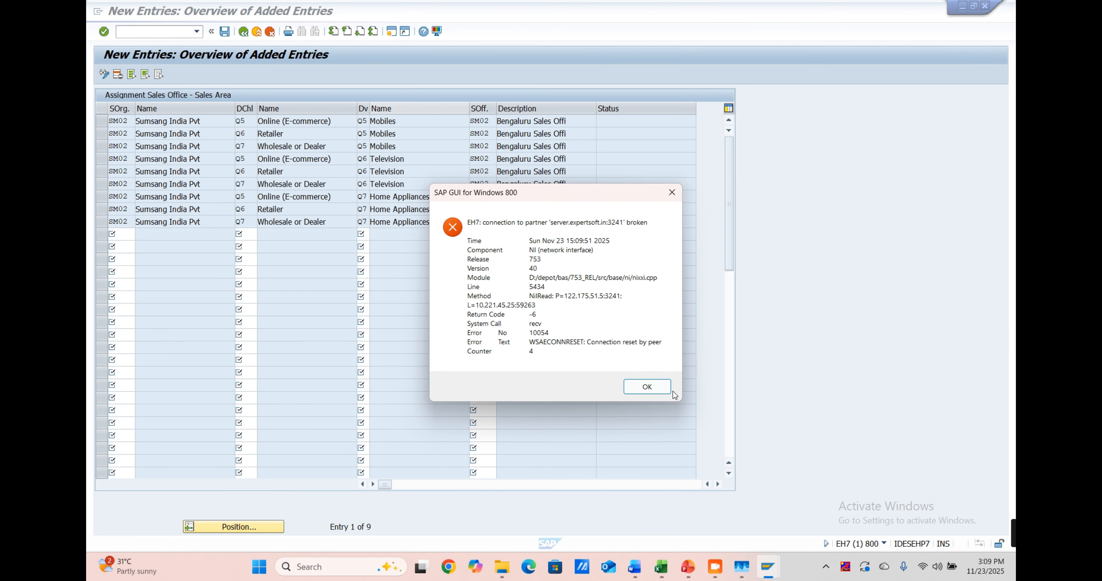
left_click(645, 385)
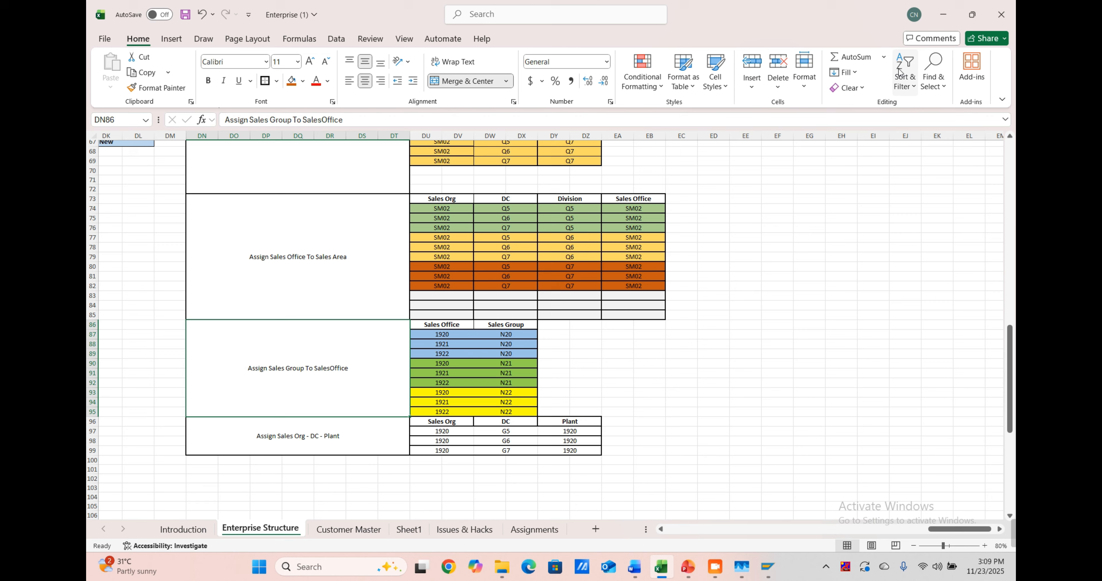
left_click(943, 15)
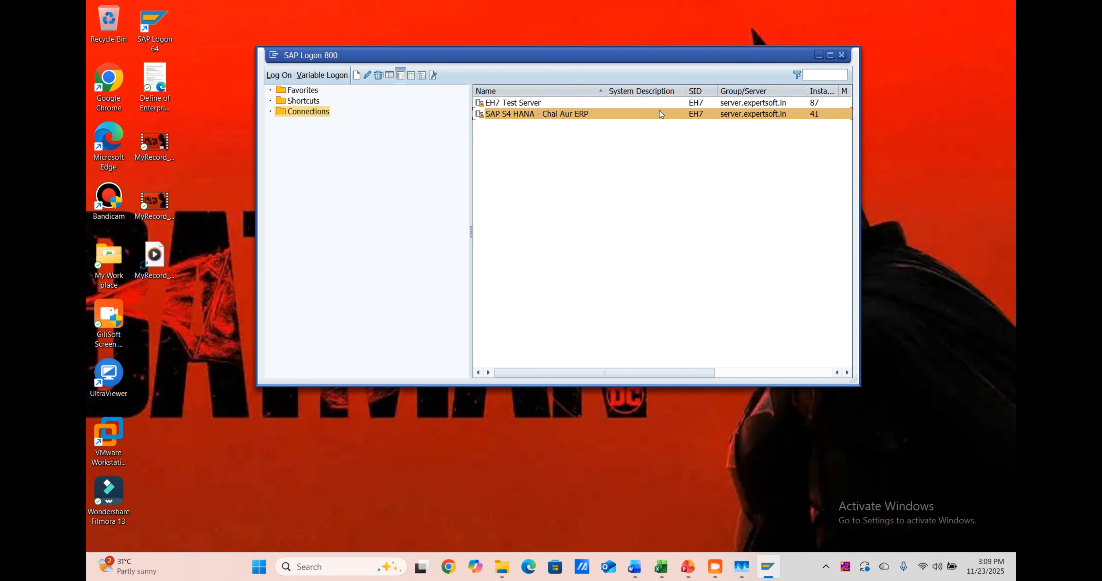
Step: Log on to the SAP S4 HANA - Chai Aur ERP connection with the user ID and account password, ending any other logons
double_click(659, 113)
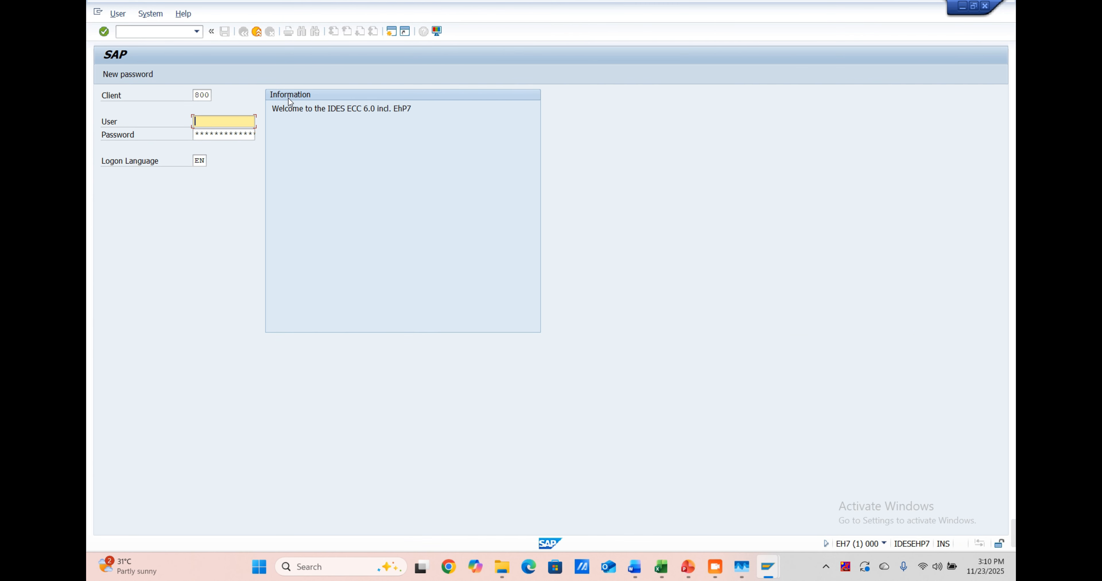
type("e")
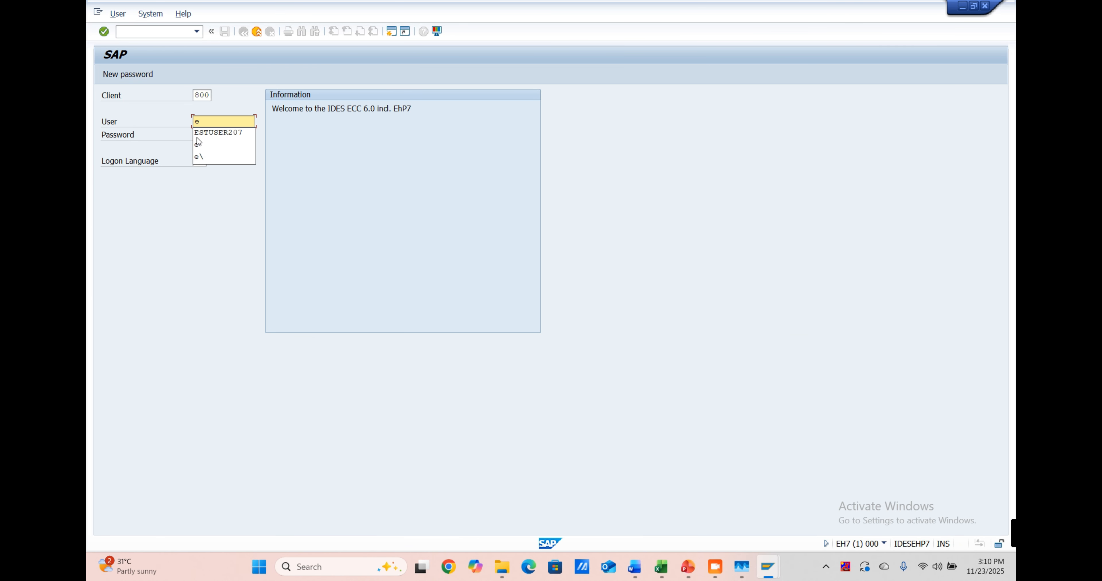
left_click(208, 133)
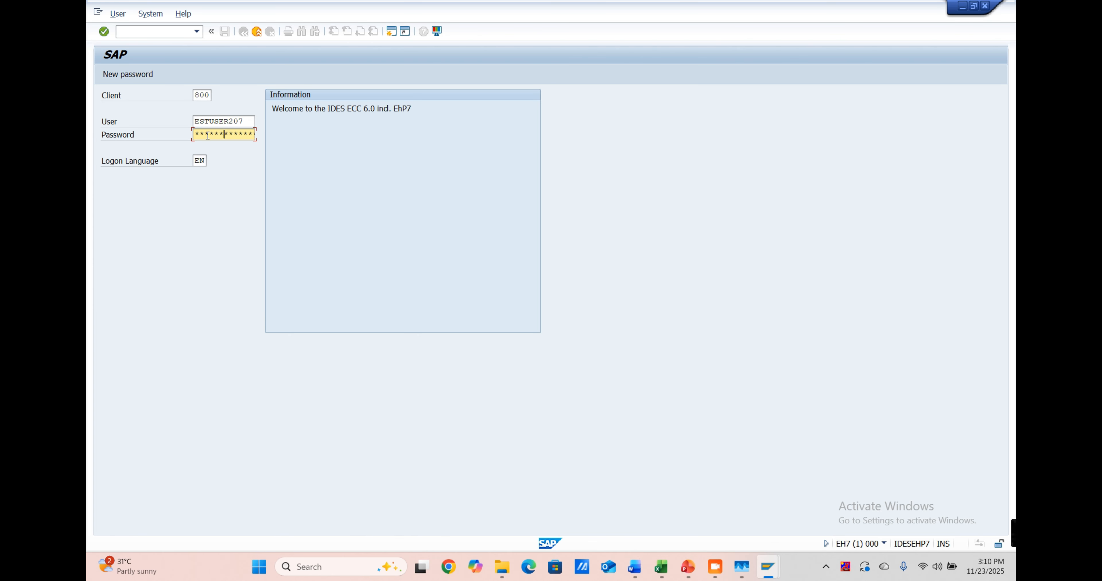
key("Return")
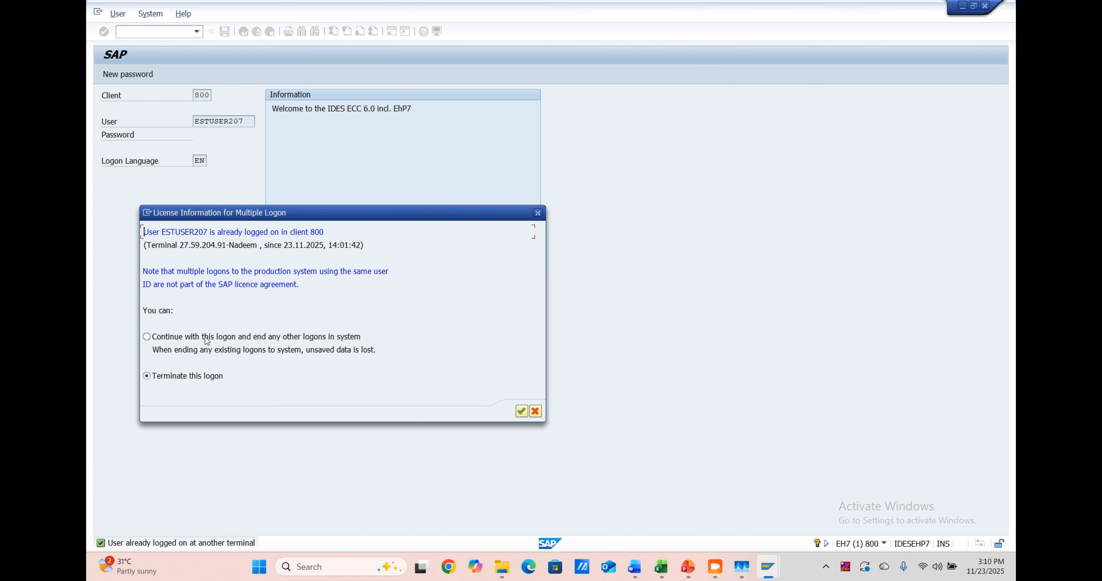
left_click(529, 415)
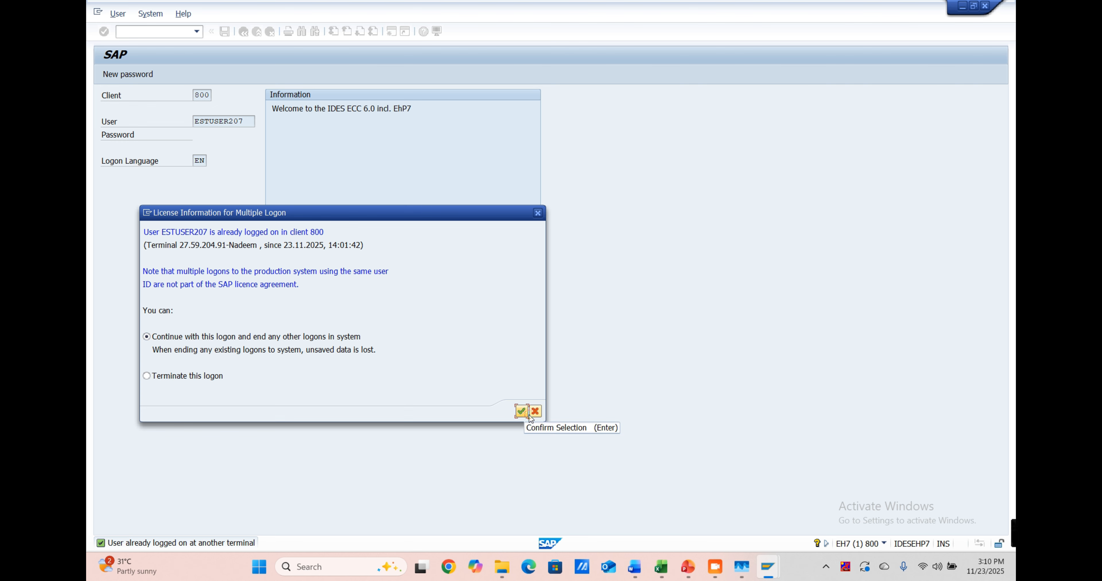
left_click(527, 414)
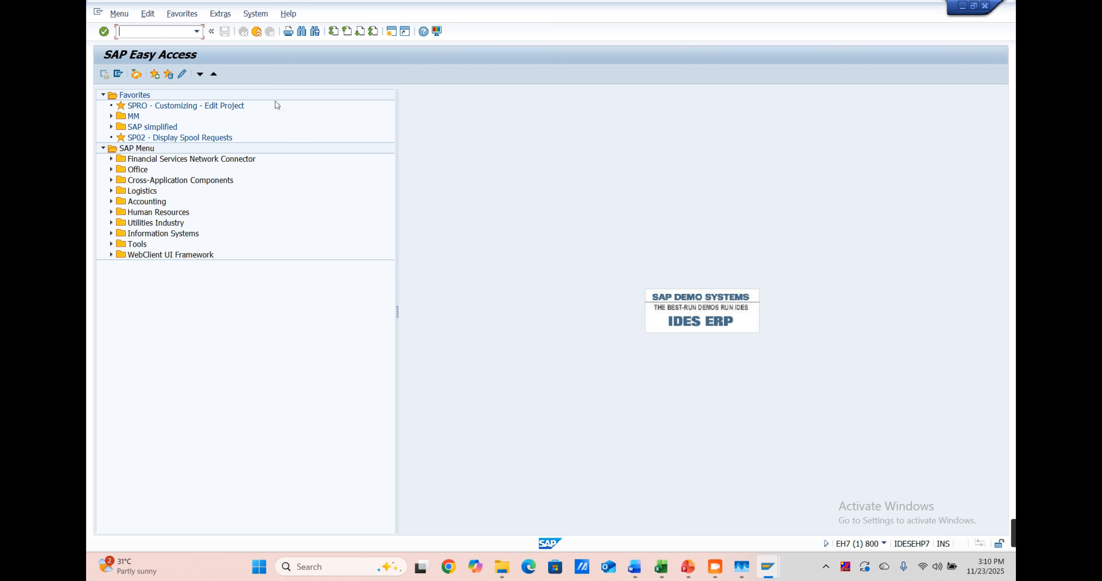
Step: Run spro, display the SAP Reference IMG and open Assign sales group to sales office under Enterprise Structure, Assignment, Sales and Distribution
type("spro")
key("Return")
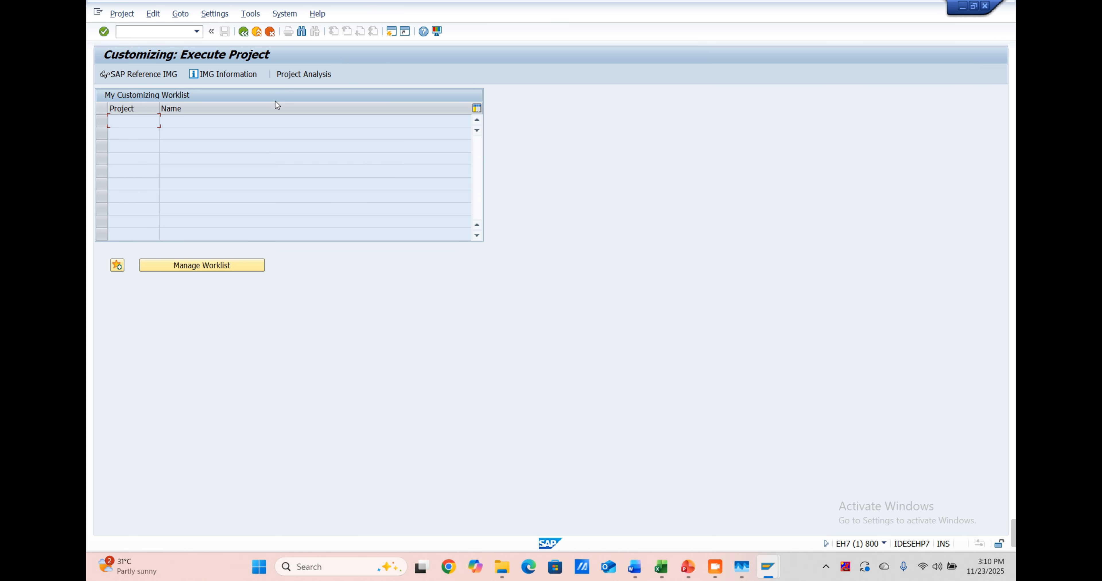
left_click(129, 74)
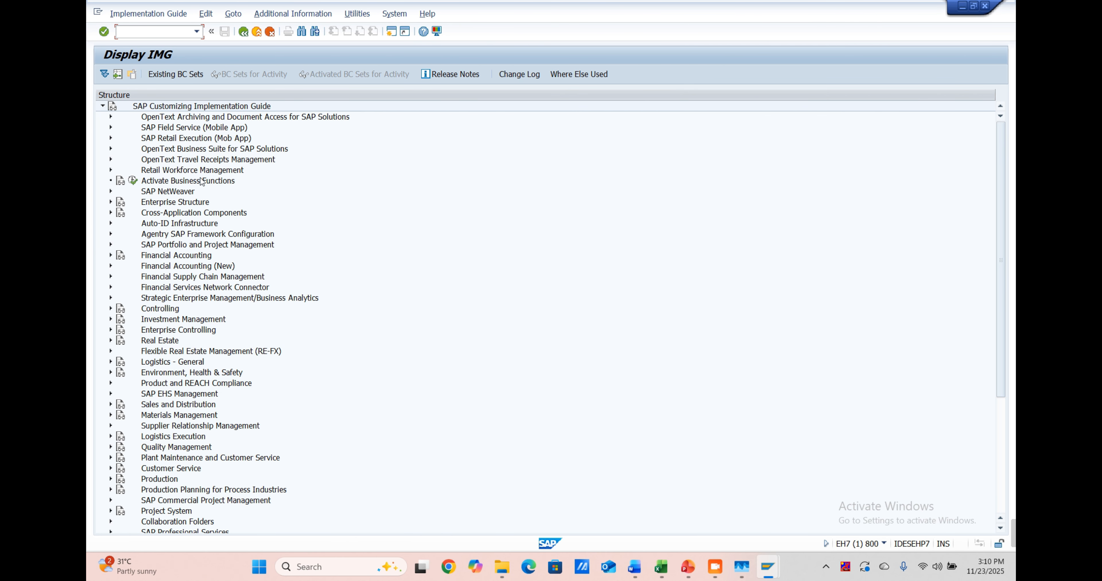
left_click(111, 203)
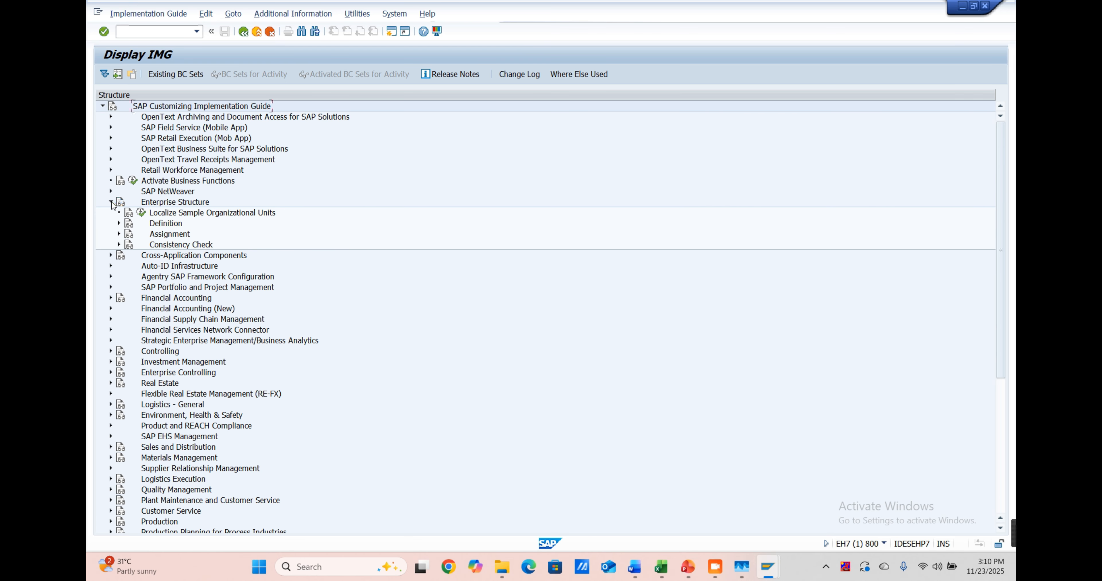
left_click(118, 233)
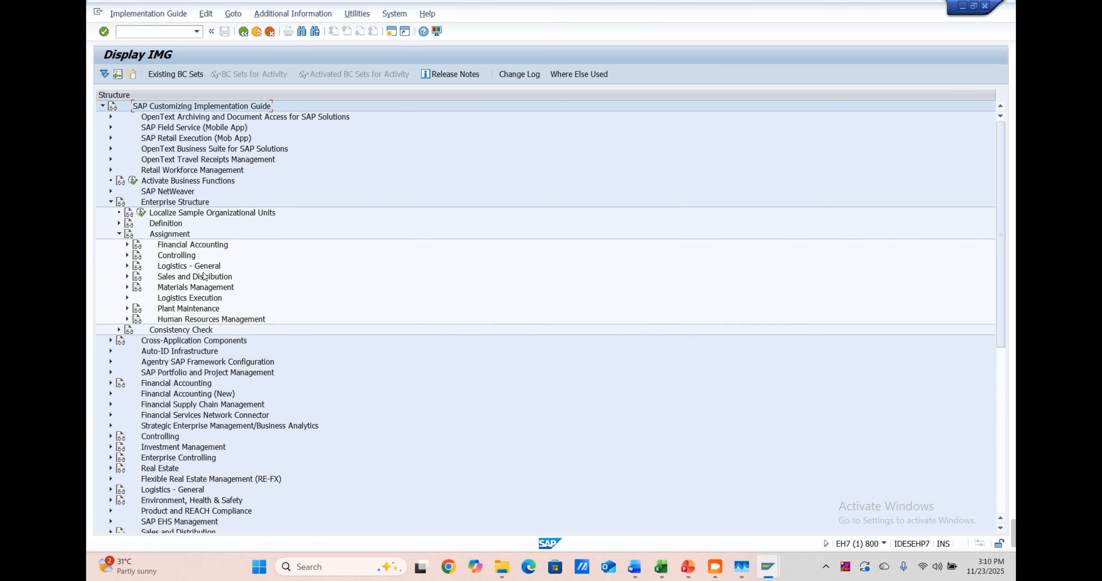
left_click(127, 277)
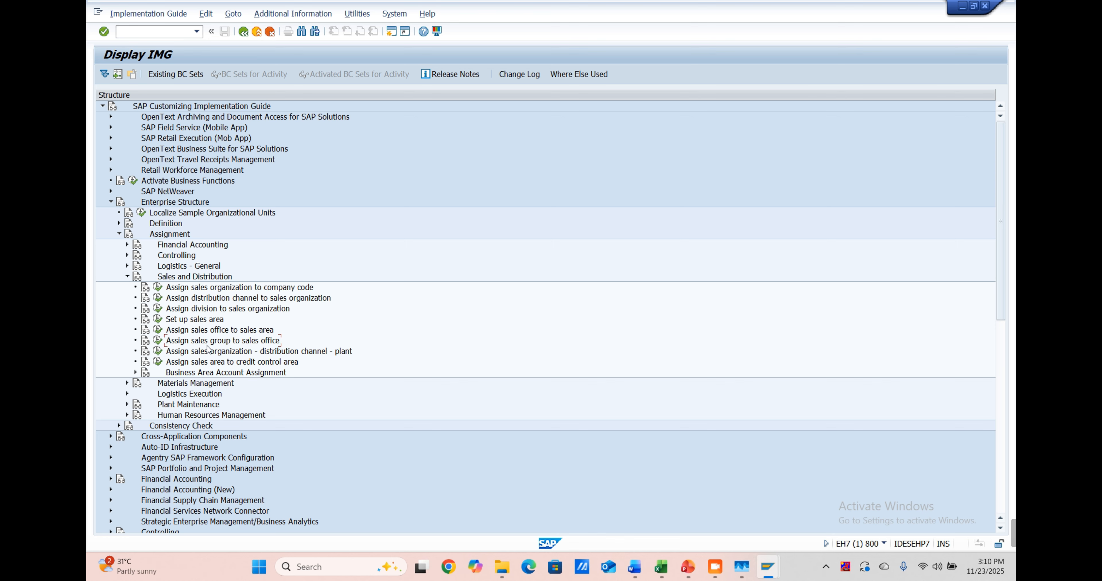
left_click(161, 341)
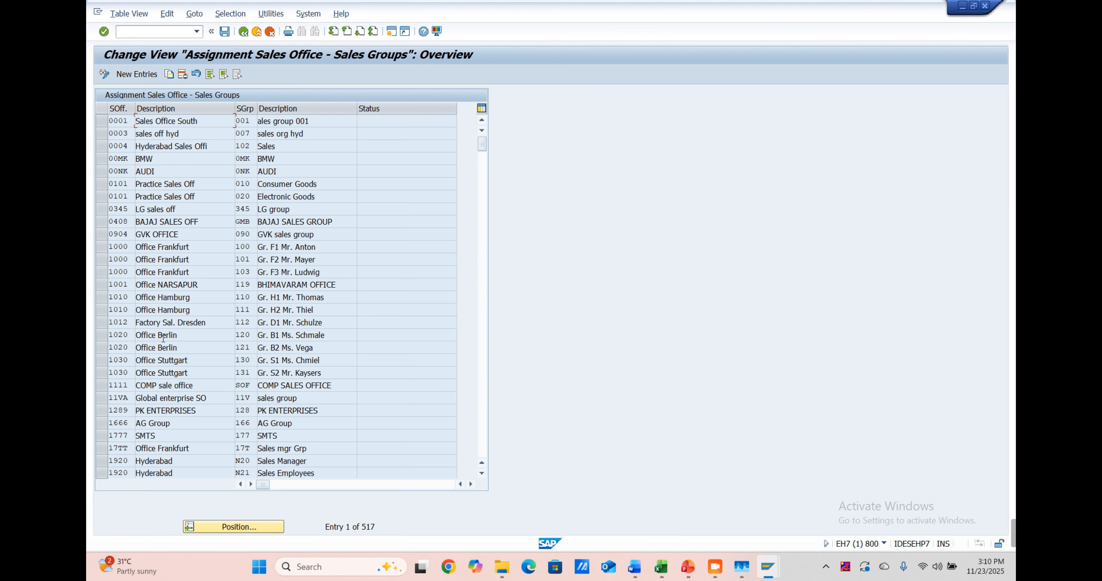
Step: Start a new assignment entry with sales office SM02 and look up the sales group code in the Excel enterprise structure table
left_click(136, 74)
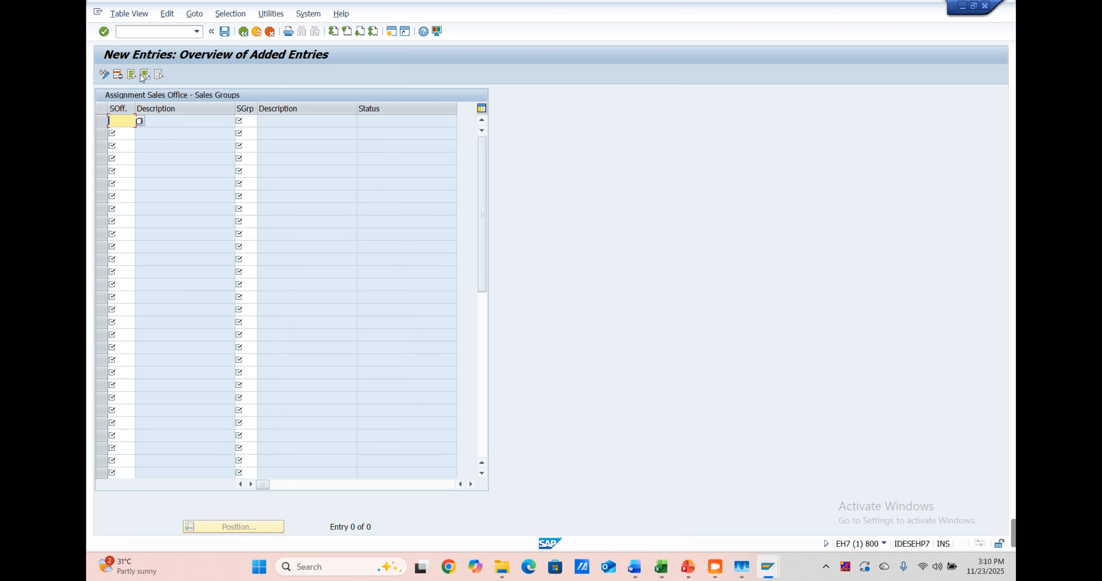
type("sm02")
key("Tab")
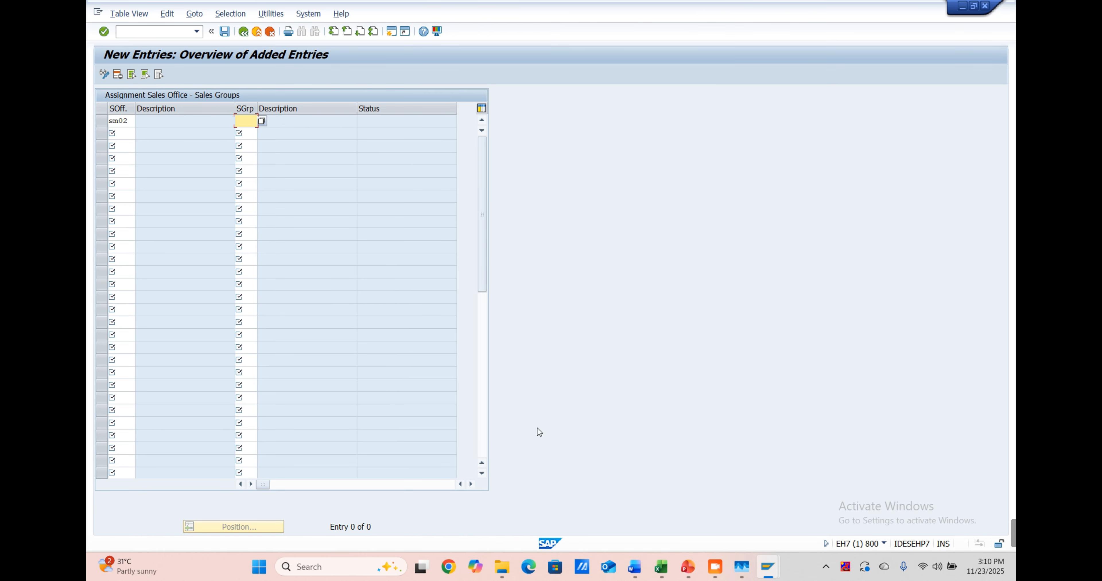
mouse_move(661, 567)
left_click(657, 486)
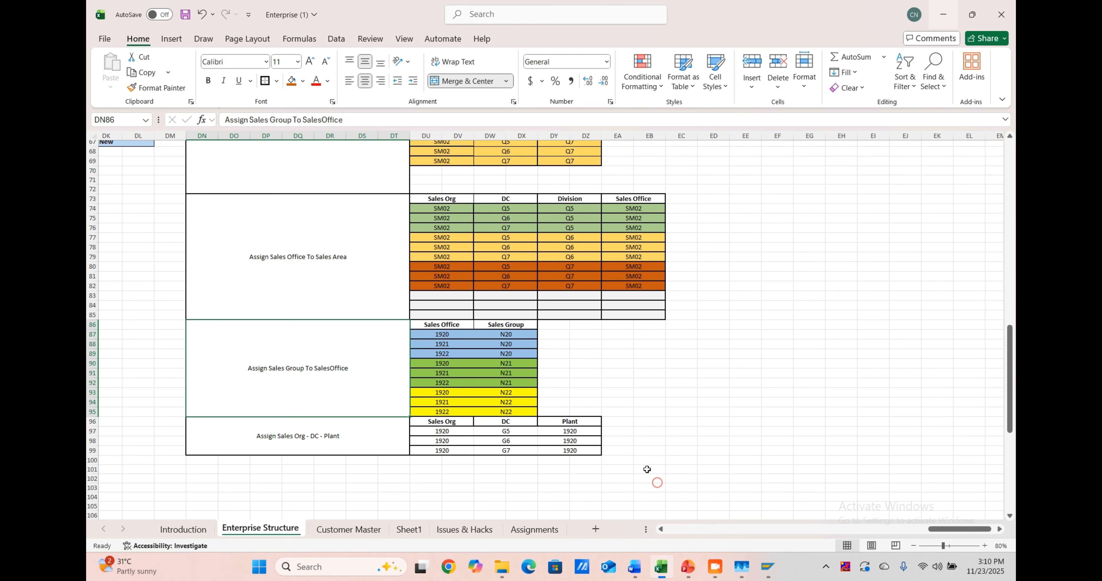
scroll(591, 373, "up", 10)
scroll(589, 376, "left", 2)
scroll(589, 377, "left", 4)
scroll(589, 376, "up", 7)
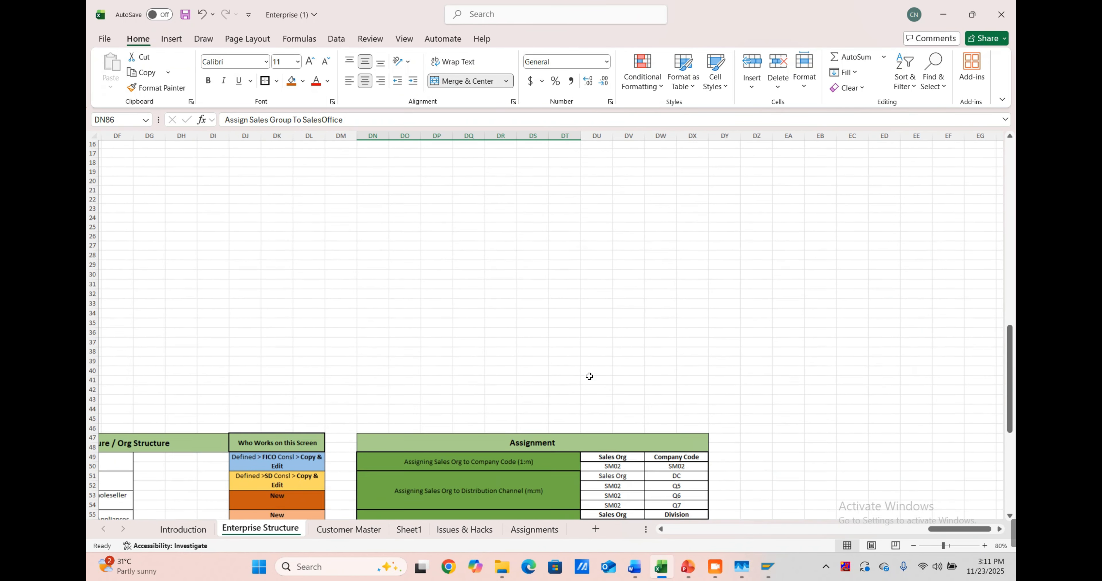
scroll(589, 376, "down", 9)
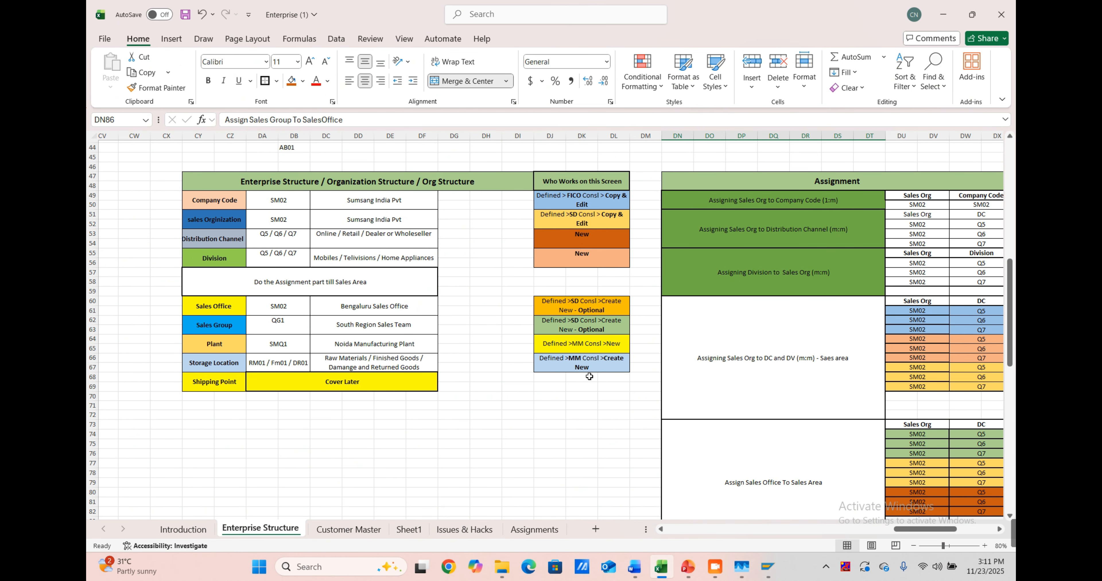
left_click(943, 13)
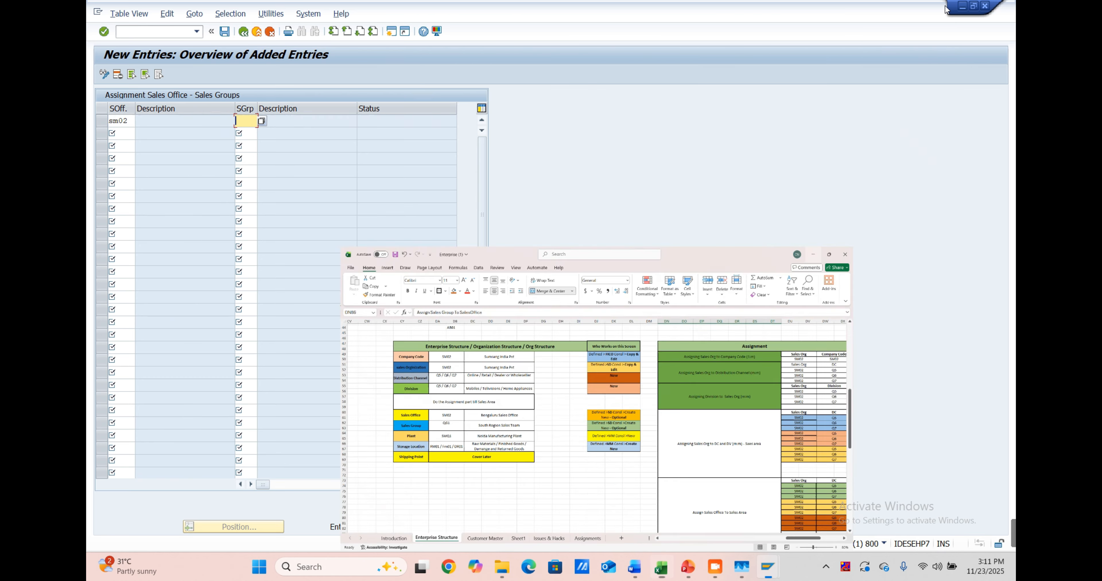
Step: Assign sales group QG1 to the sales office, save it to the Enterprise customizing request and return to the IMG structure
type("qg1")
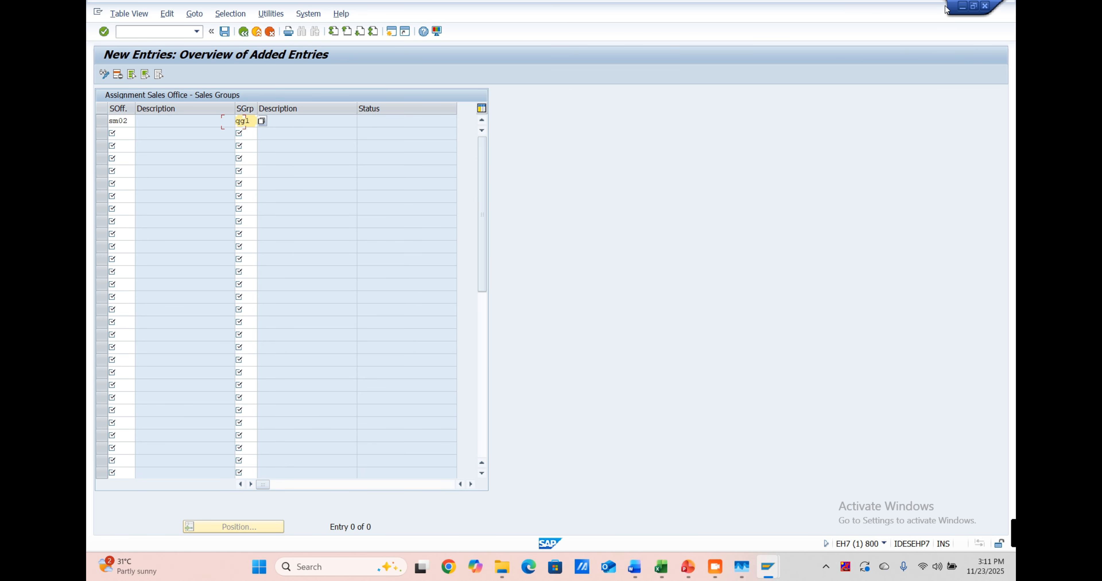
key("Tab")
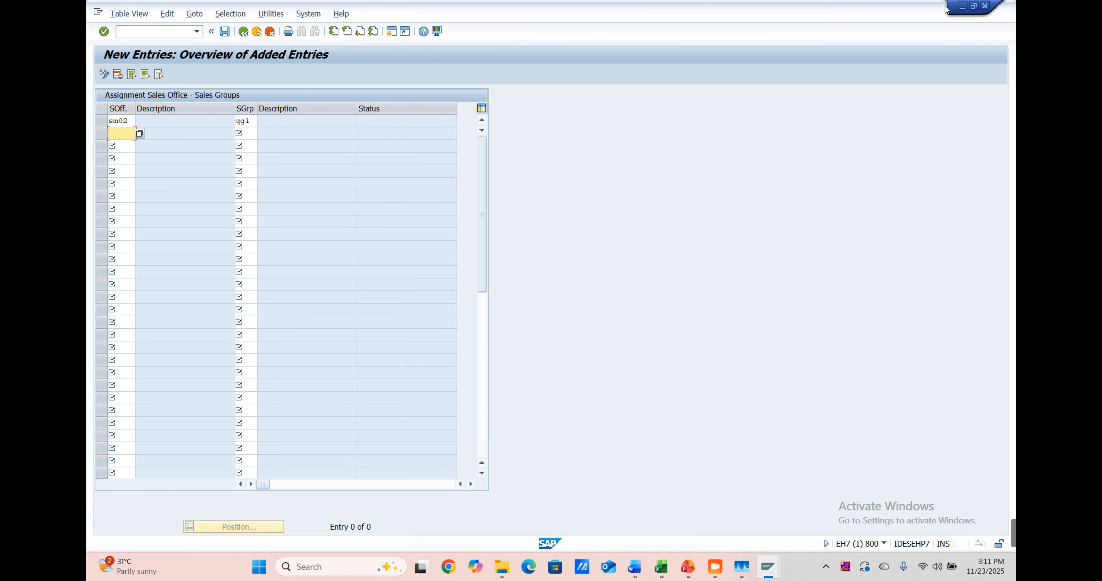
key("Return")
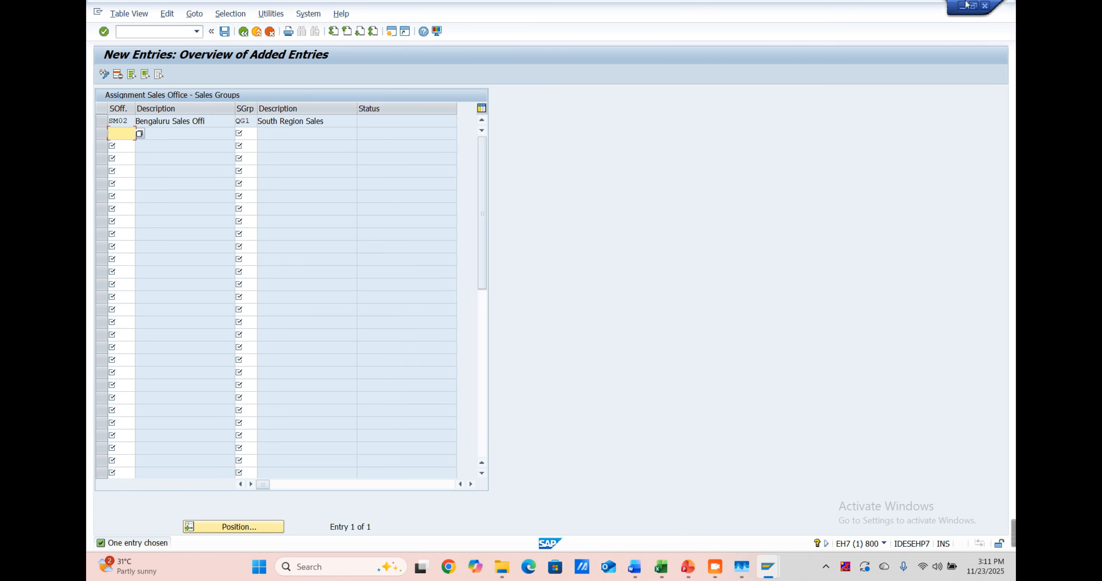
left_click(231, 37)
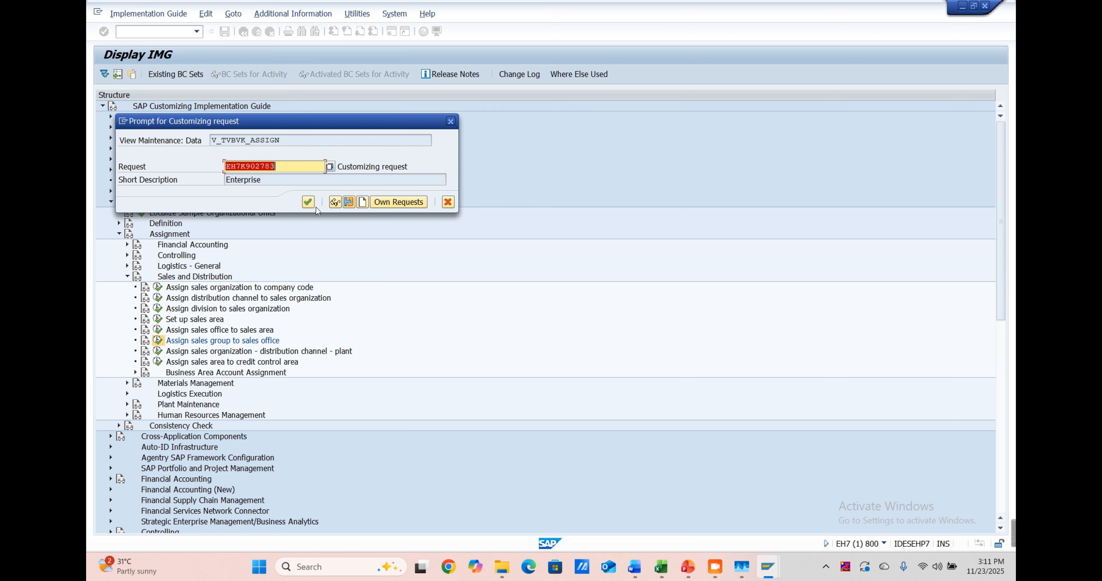
left_click(308, 203)
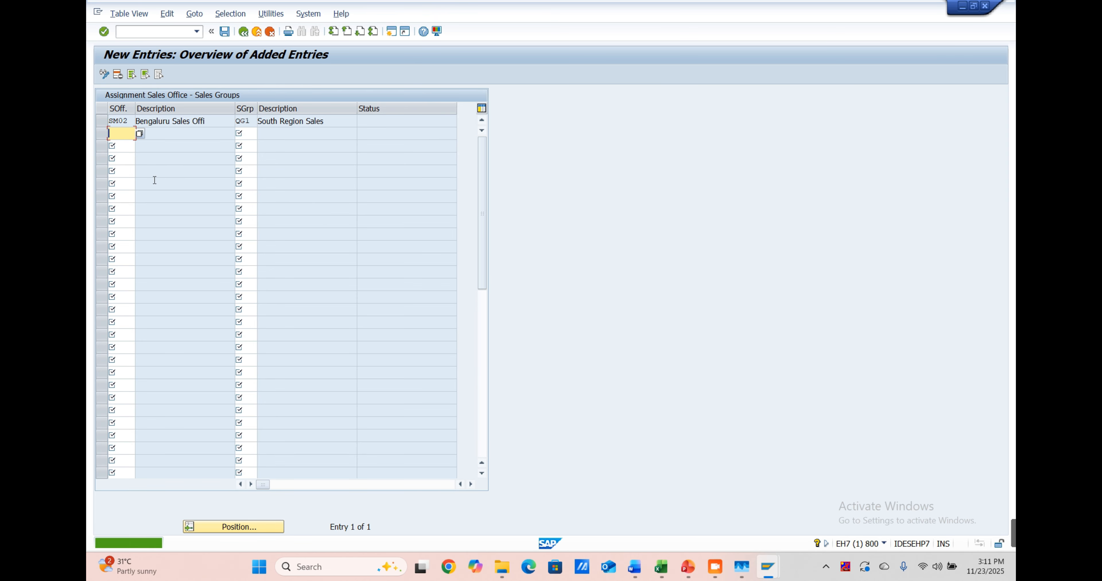
left_click(271, 33)
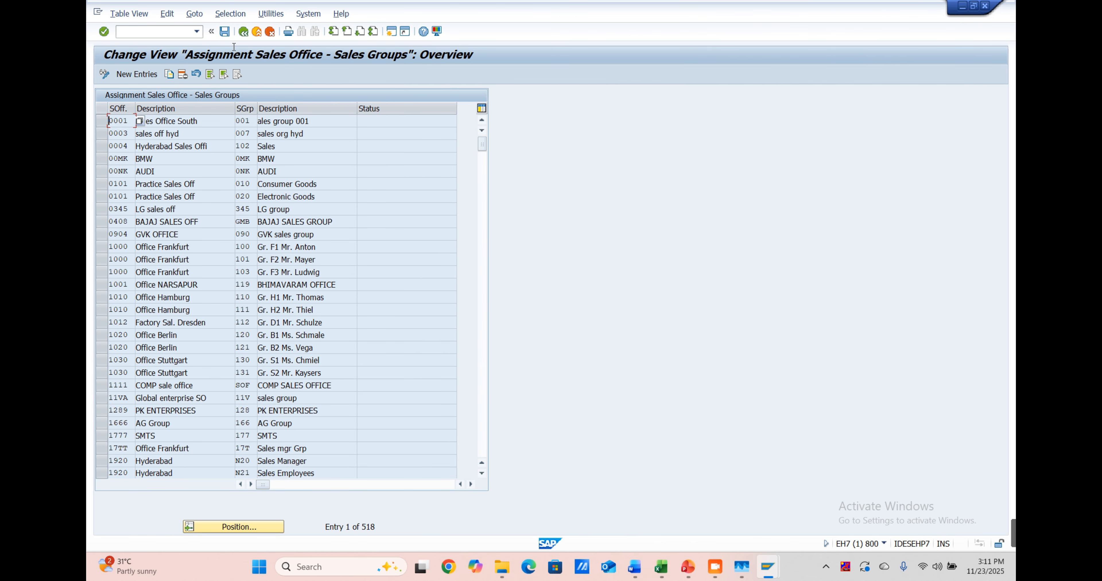
left_click(271, 32)
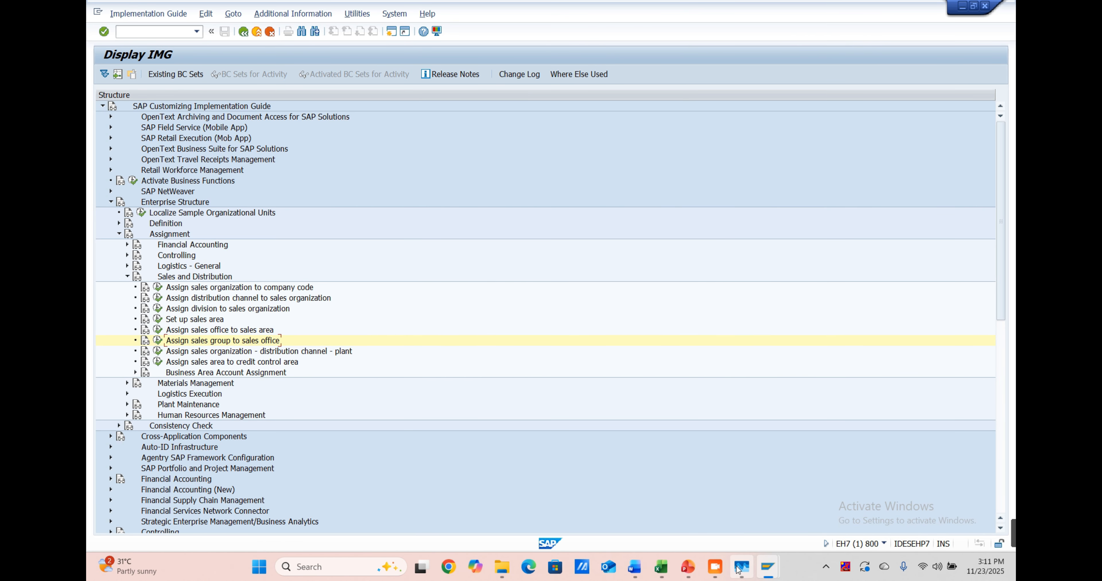
Step: Switch to the Excel workbook and set the Sales Office cell in row 87 of the sales group assignment table to SM02
left_click(665, 573)
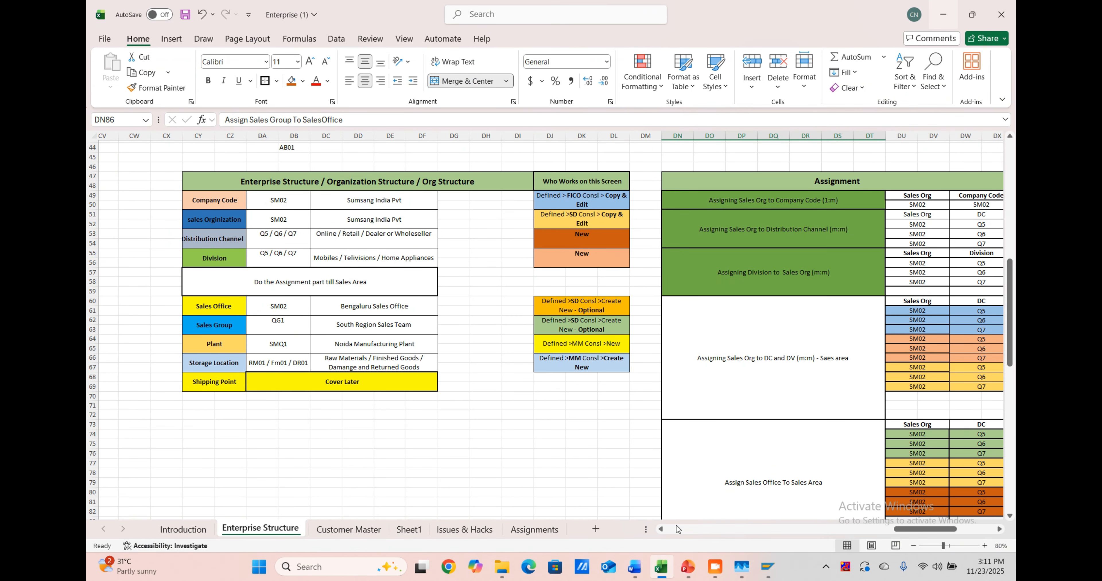
scroll(678, 529, "right", 3)
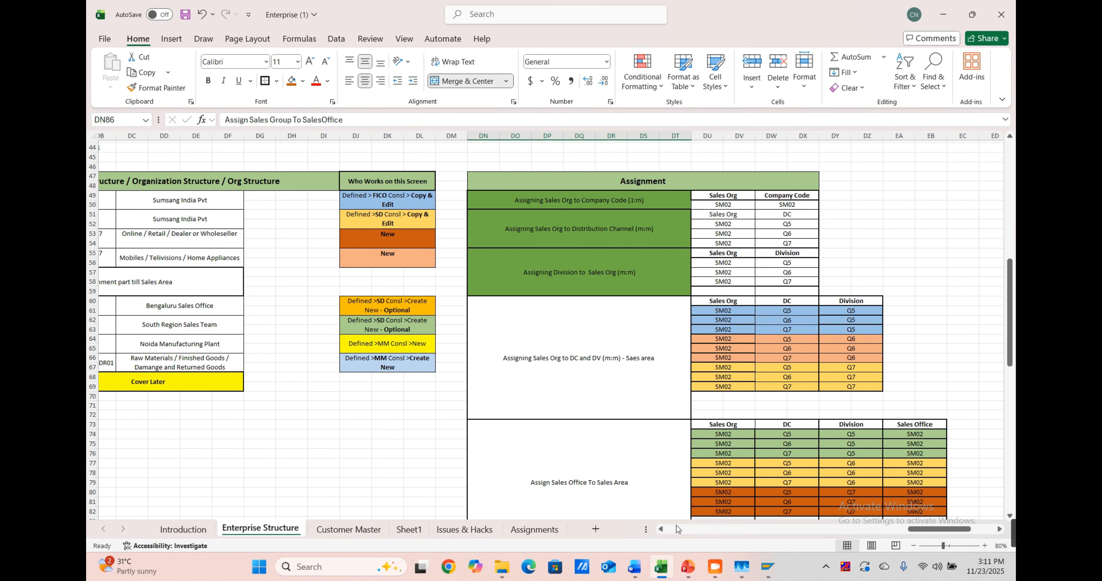
scroll(659, 489, "down", 5)
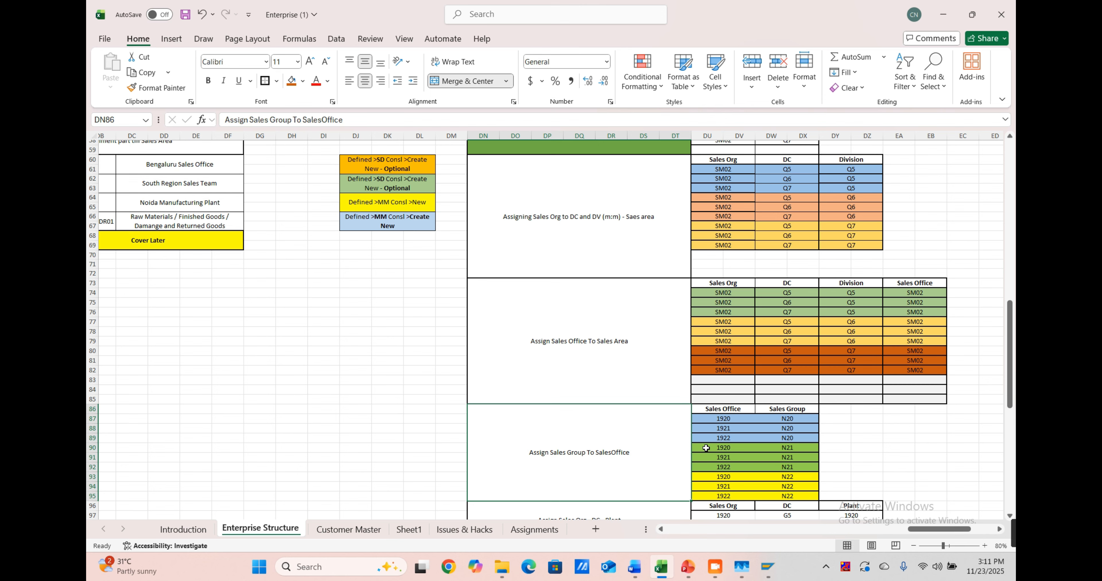
left_click(711, 418)
left_click_drag(710, 418, 769, 434)
key("BackSpace")
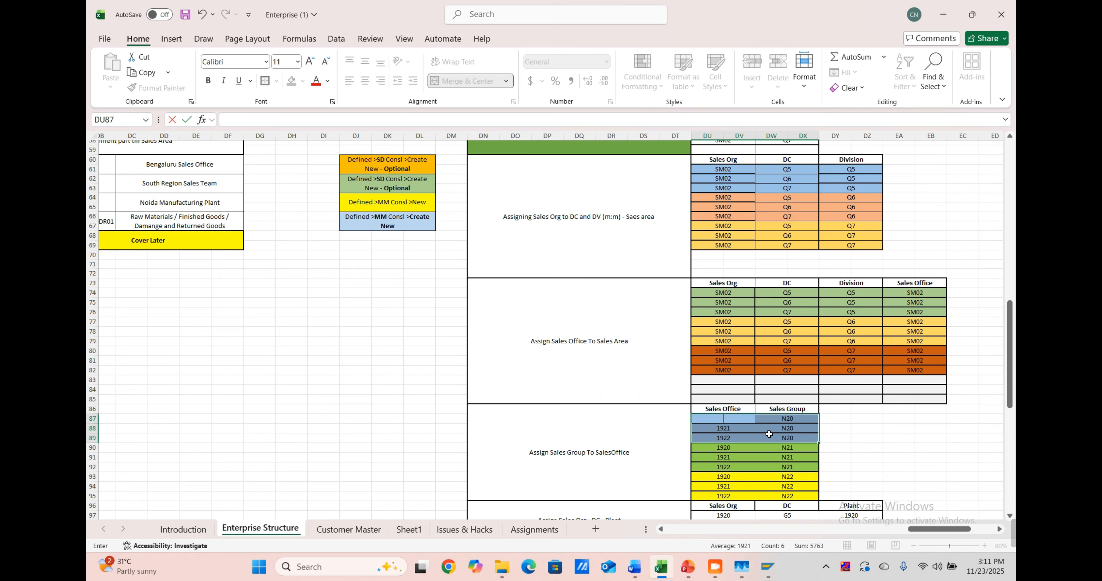
type("sm02")
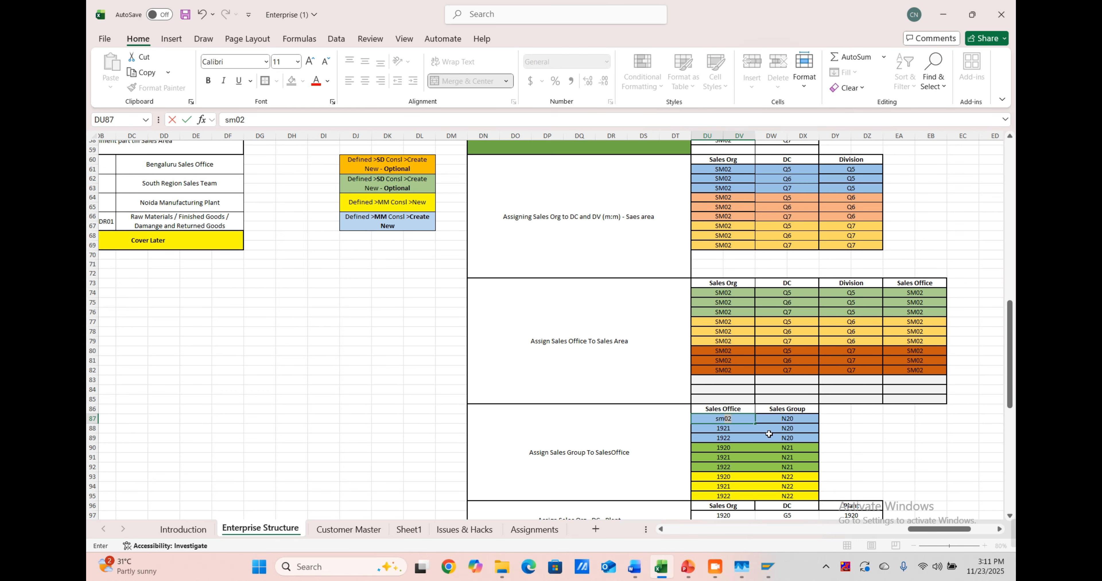
key("Tab")
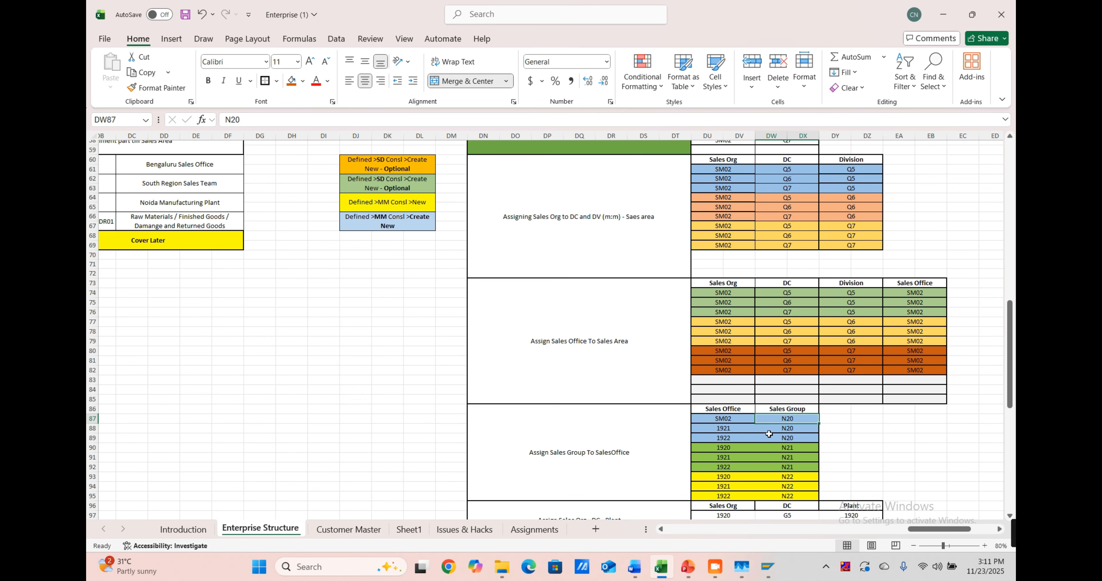
Step: Set the Sales Group cell in row 87 of the sales group assignment table to QG1
scroll(769, 434, "left", 3)
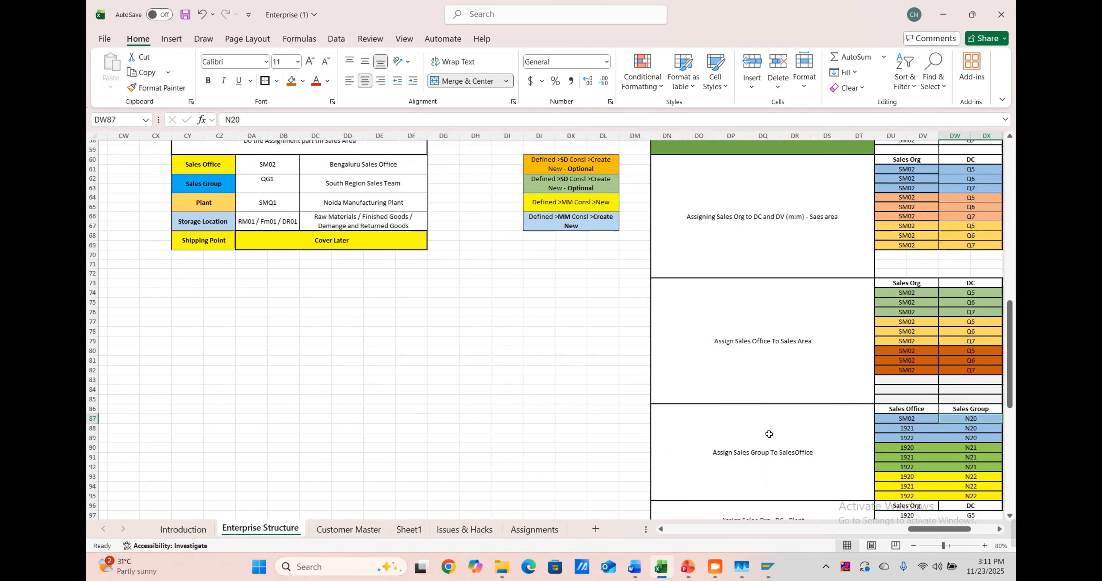
scroll(769, 433, "right", 6)
type("Q")
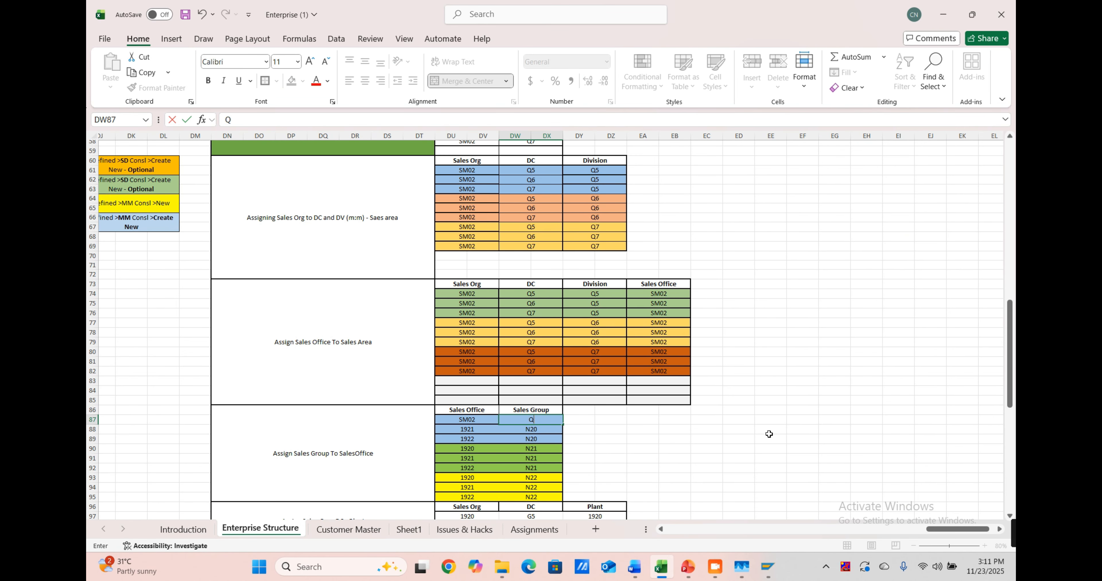
type("G1")
key("Left")
key("Right")
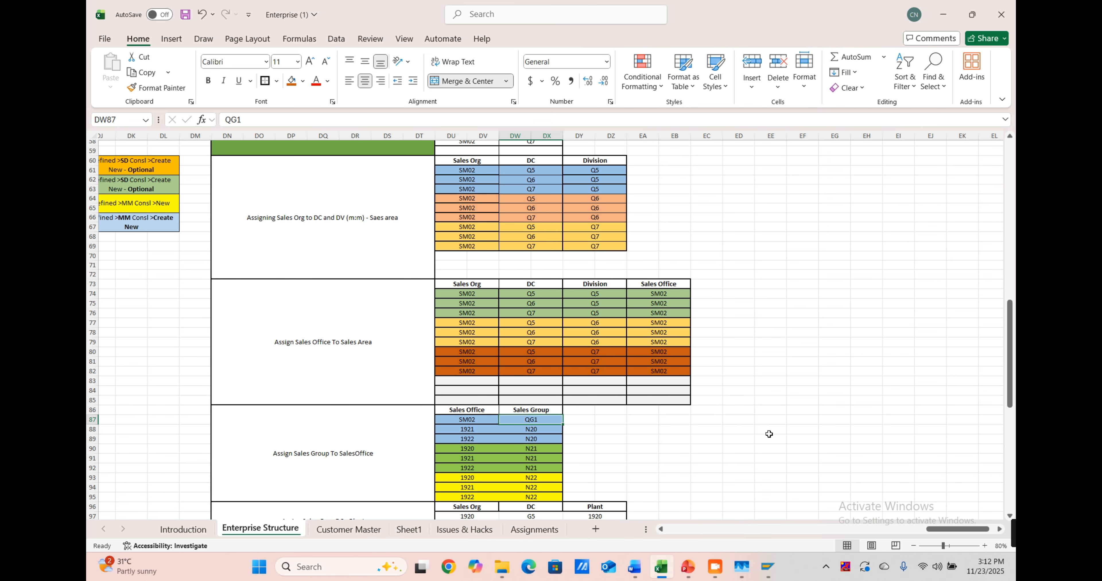
Step: Clear the Sales Office and Sales Group entries in rows 88 and 89 of the sales group assignment table
key("Down")
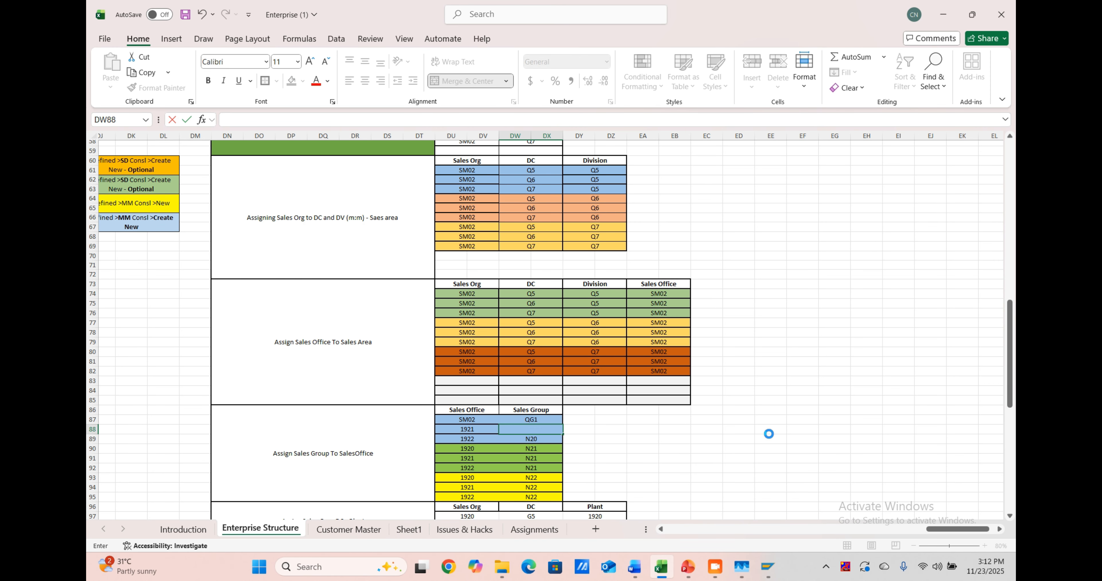
key("shift+Left")
key("Delete")
key("Left")
key("Left")
key("Down")
key("Up")
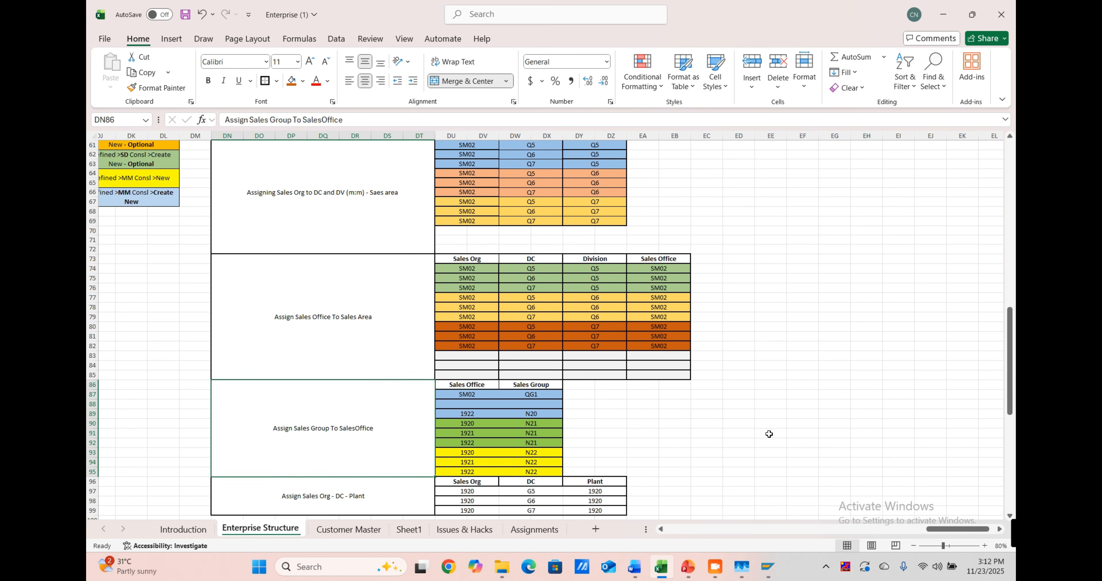
key("Right")
key("Up")
key("Up")
key("Up")
key("Up")
key("Up")
key("Up")
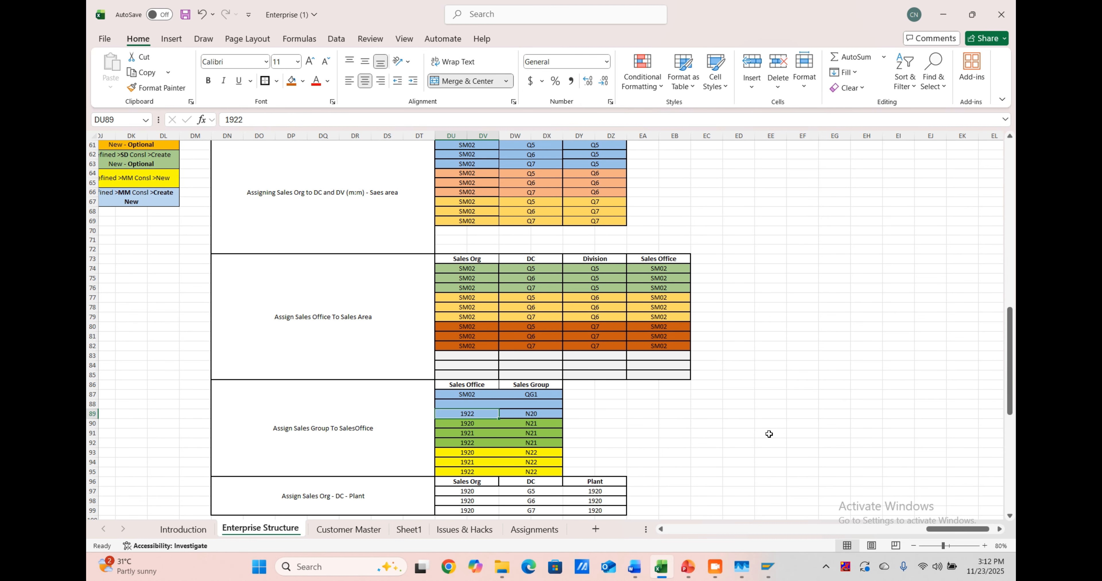
key("Delete")
key("Right")
key("Delete")
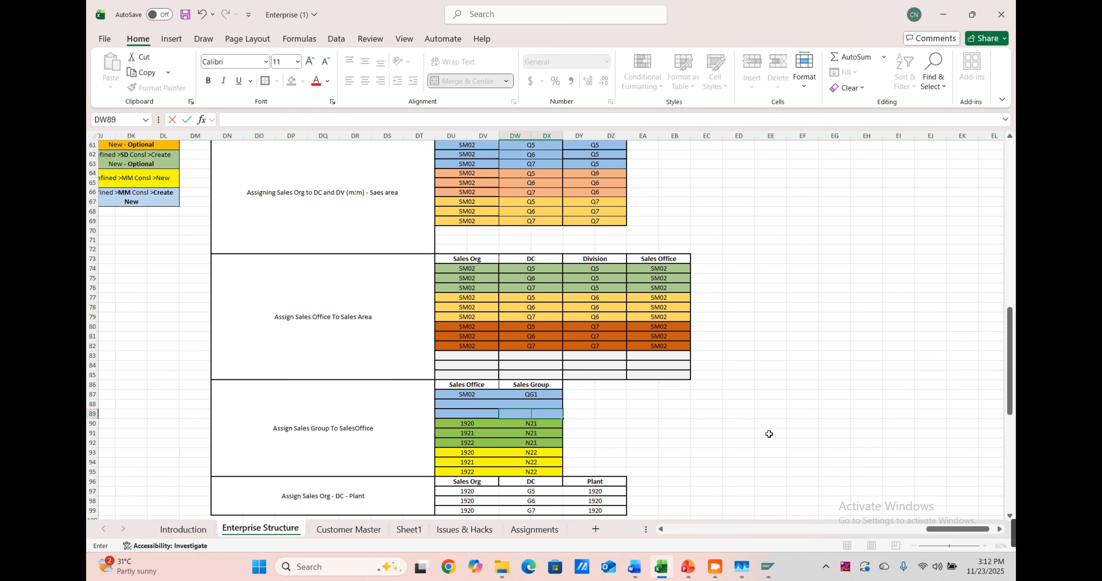
left_click(847, 465)
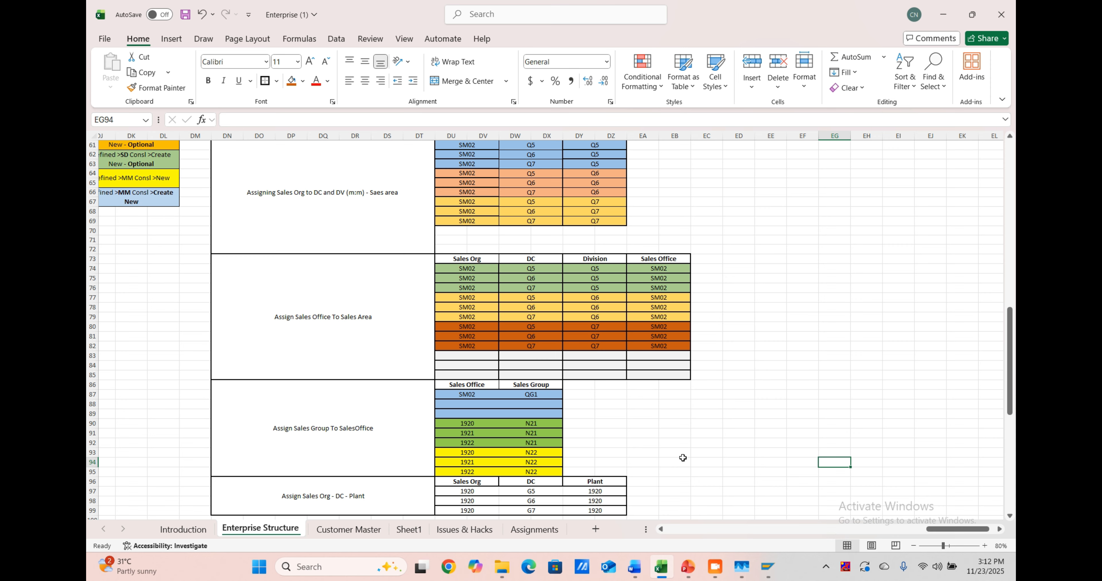
scroll(683, 458, "down", 3)
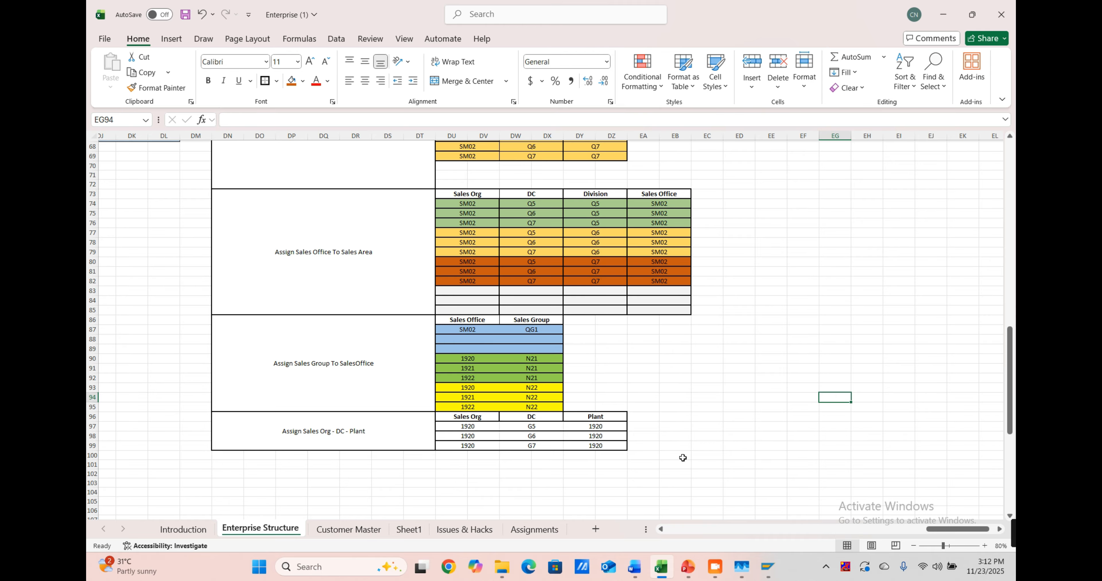
left_click(527, 318)
left_click(464, 356)
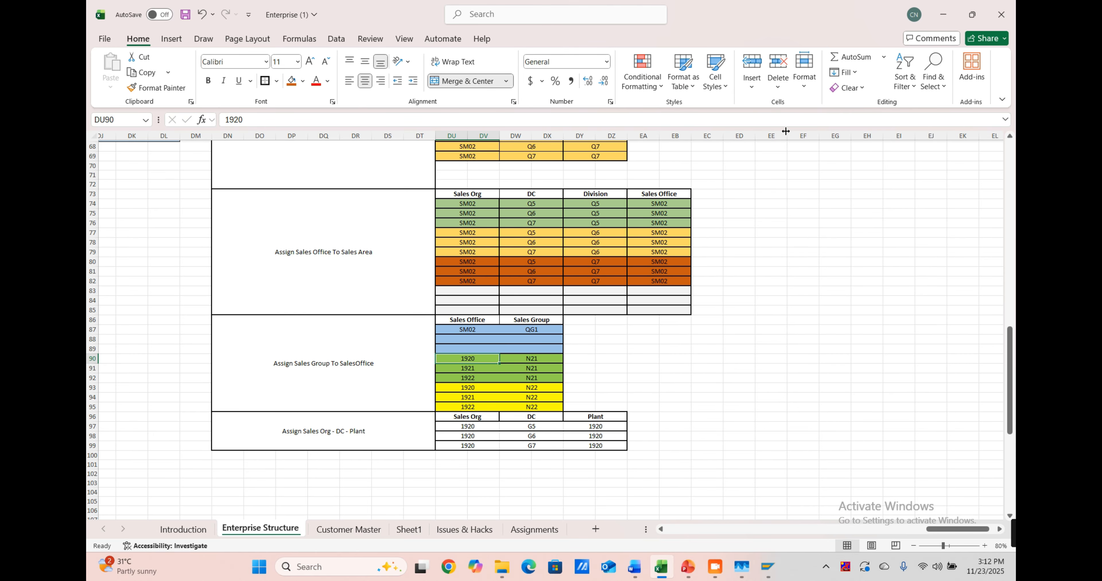
left_click(942, 14)
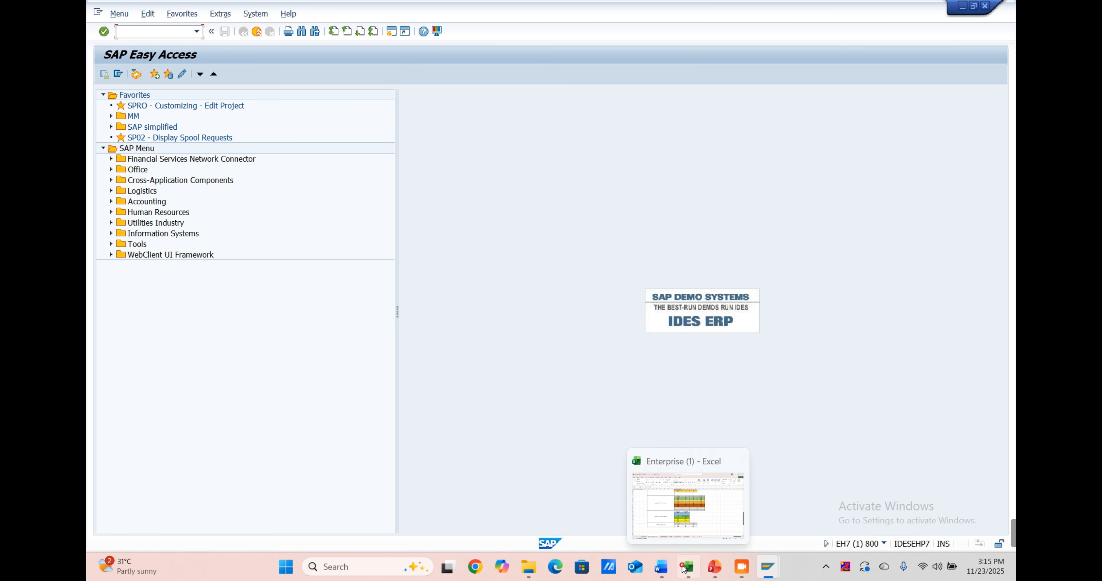
Step: Examine the Assign Sales Org - DC - Plant table in the Excel workbook and the documented SPRO path for assigning the plant
left_click(687, 567)
scroll(658, 414, "left", 2)
scroll(658, 414, "down", 4)
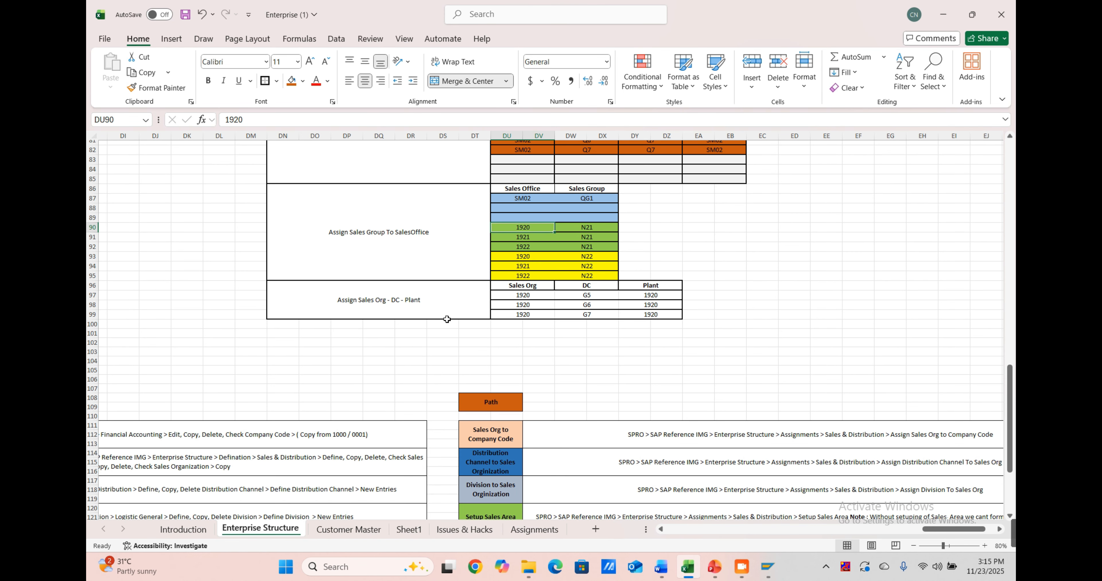
left_click(448, 309)
scroll(448, 309, "down", 1)
scroll(448, 309, "left", 1)
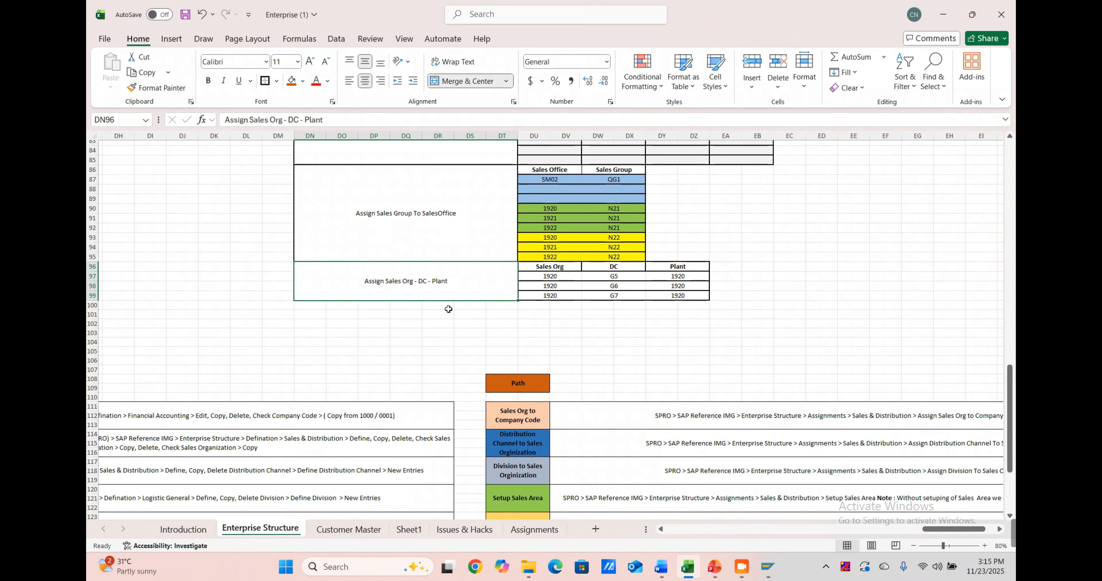
scroll(546, 295, "down", 9)
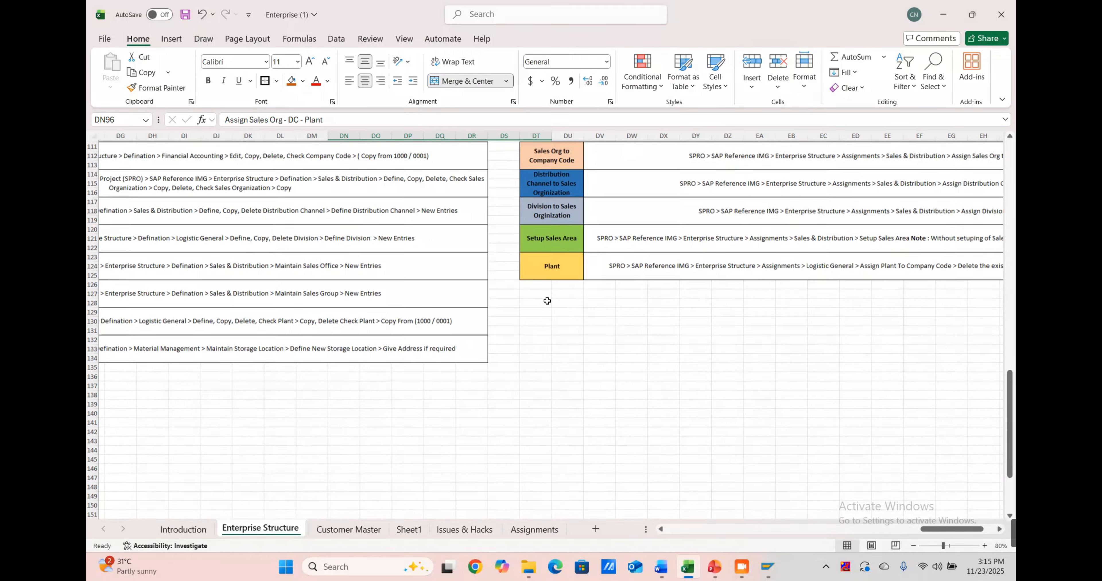
scroll(545, 299, "left", 3)
scroll(547, 301, "up", 3)
scroll(547, 301, "right", 6)
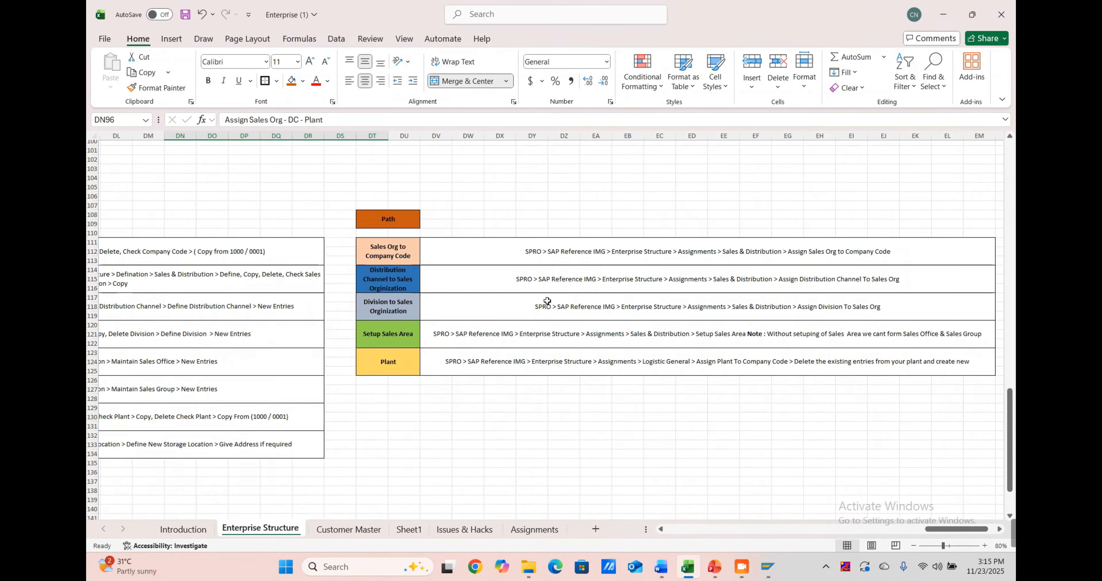
scroll(547, 301, "down", 1)
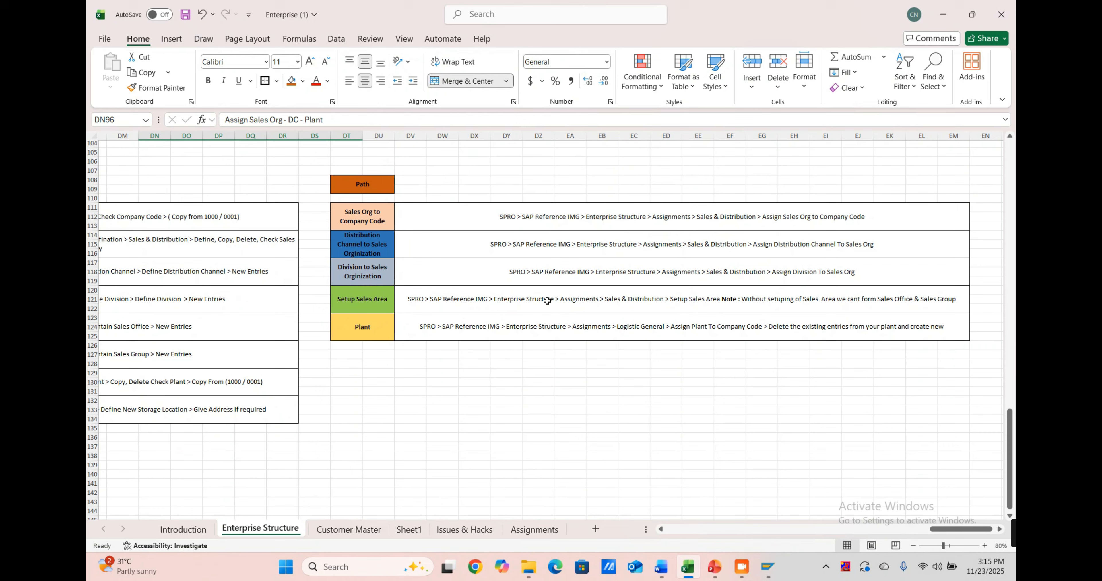
left_click(434, 335)
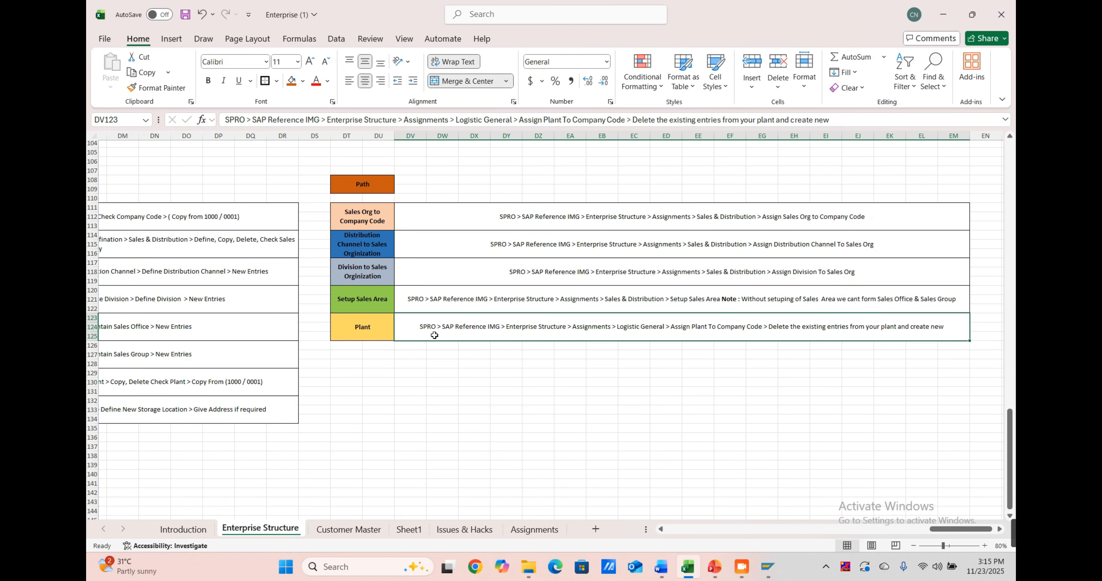
scroll(434, 335, "up", 2)
scroll(434, 336, "left", 1)
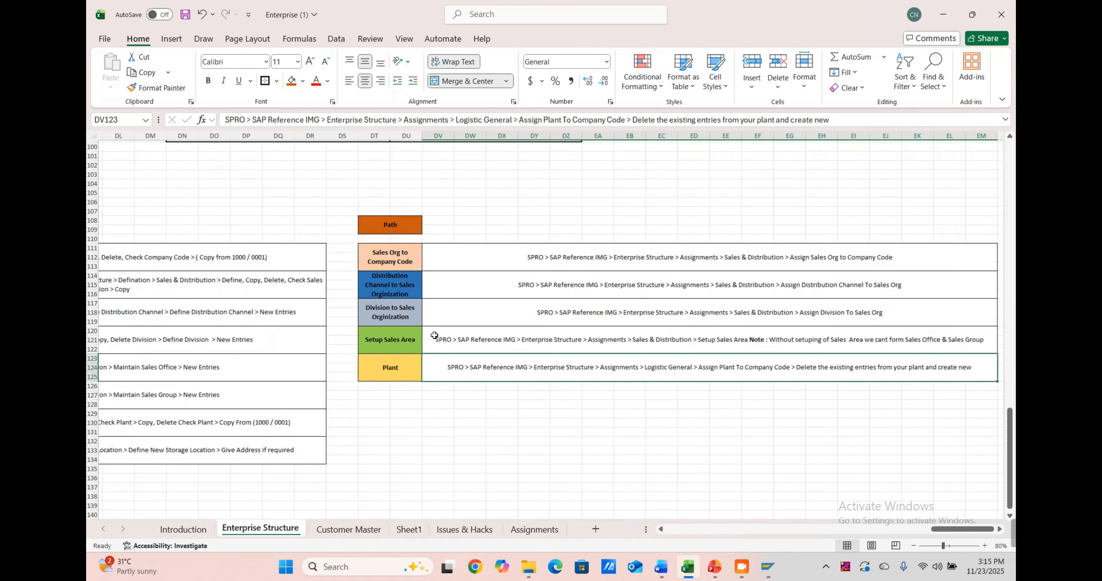
scroll(434, 335, "down", 3)
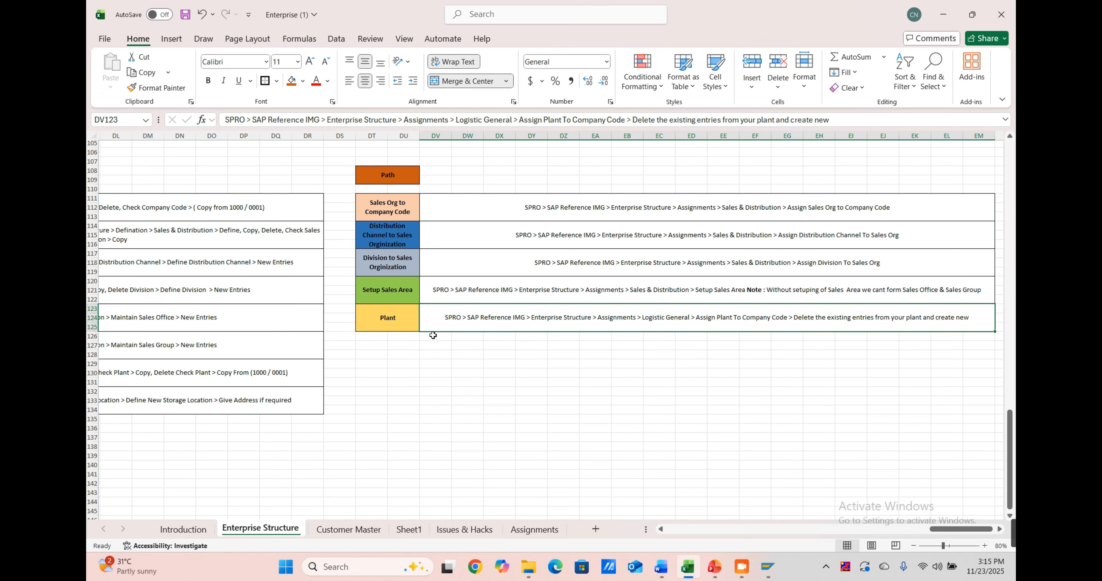
left_click(397, 330)
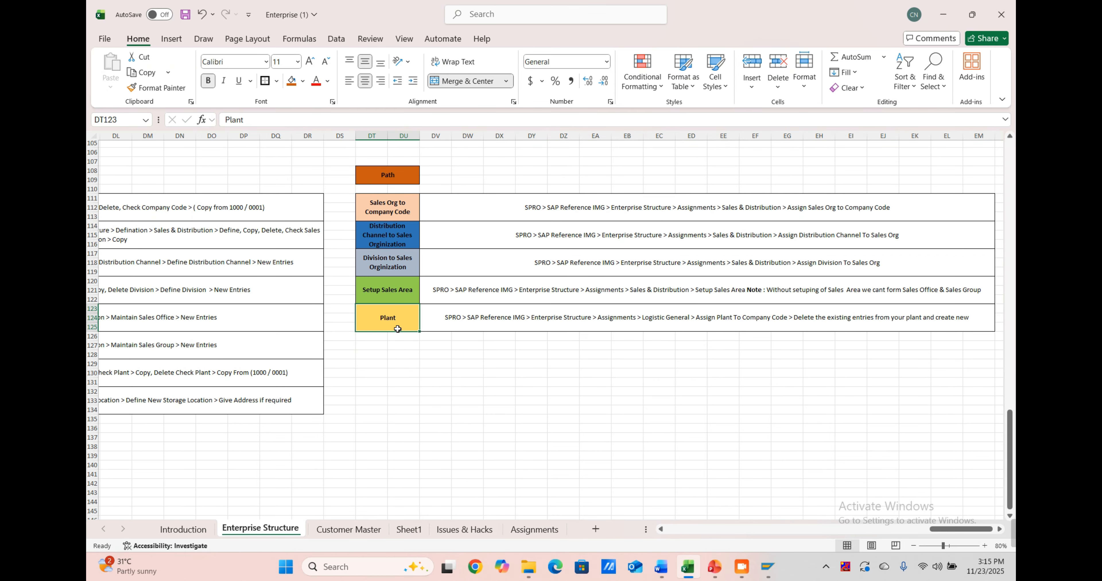
left_click(526, 317)
right_click(525, 317)
left_click(492, 354)
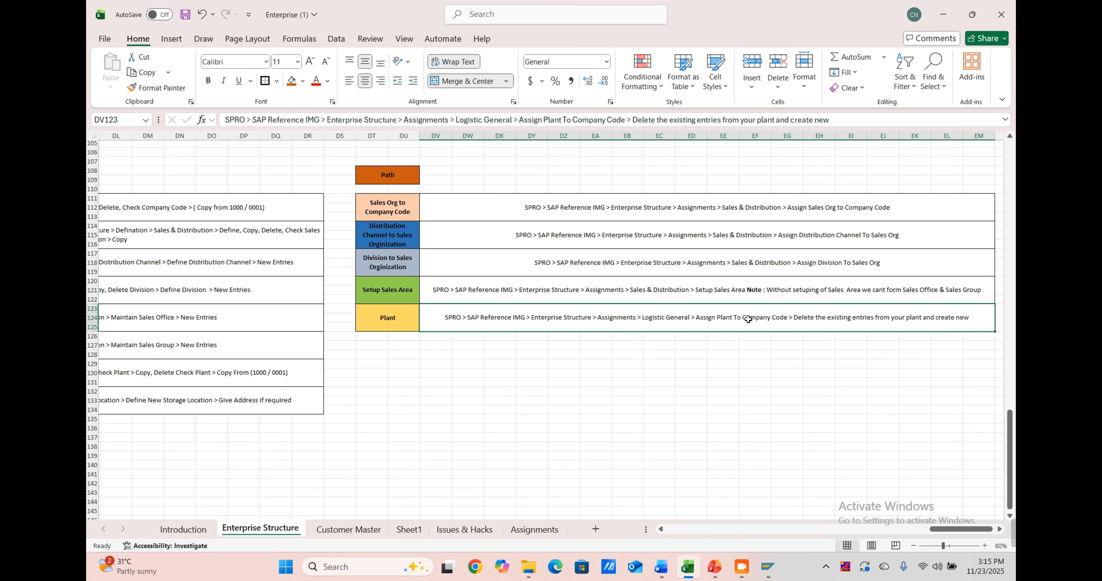
scroll(748, 319, "up", 10)
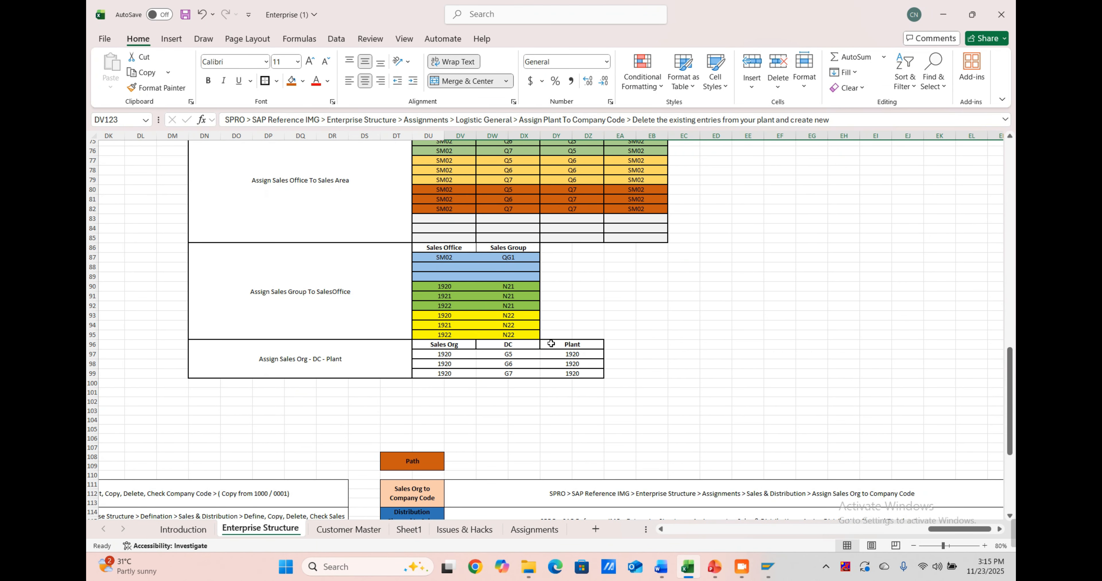
Step: Switch to SAP, run spro, display the SAP Reference IMG and open Assign plant to company code under Enterprise Structure, Assignment, Logistics - General
left_click(933, 19)
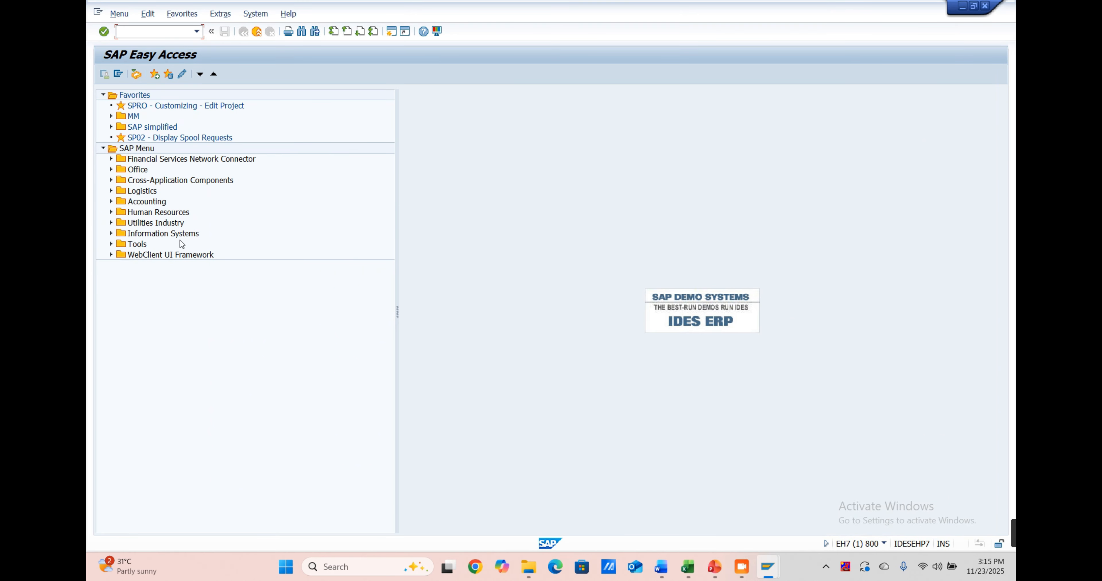
type("spro")
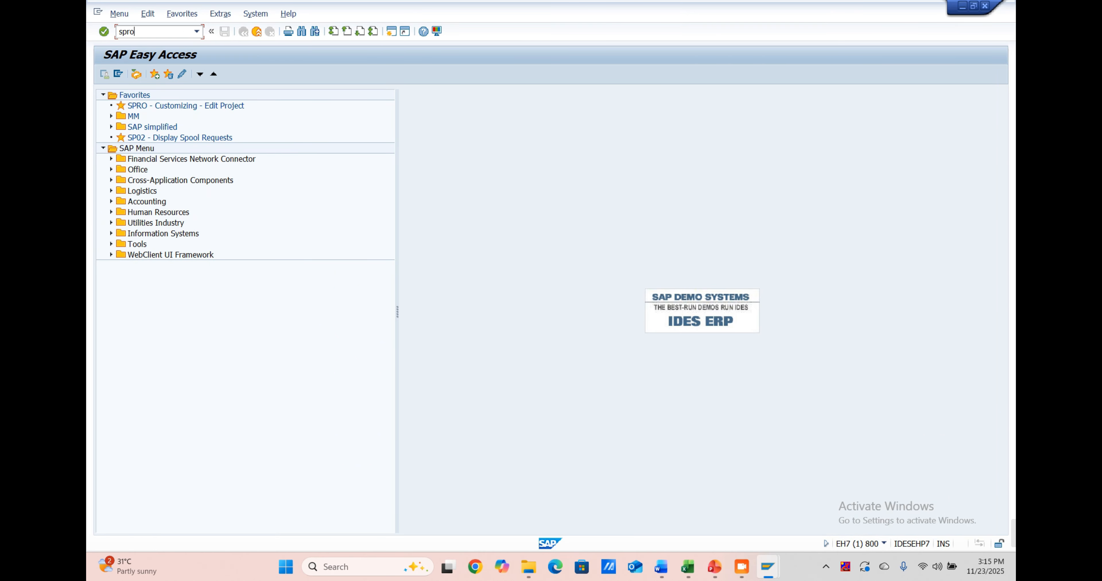
key("Return")
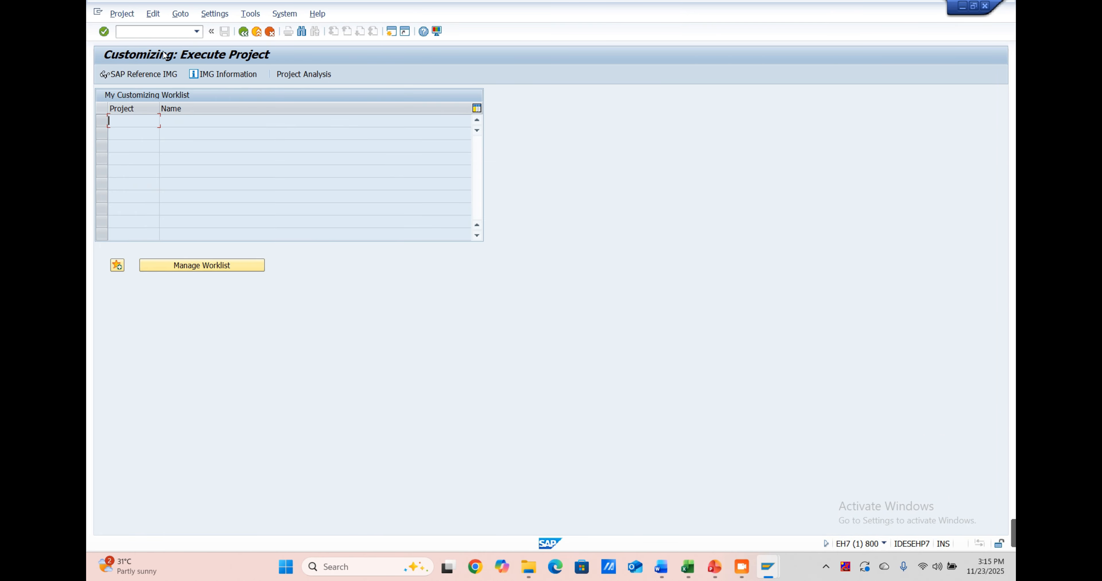
left_click(145, 76)
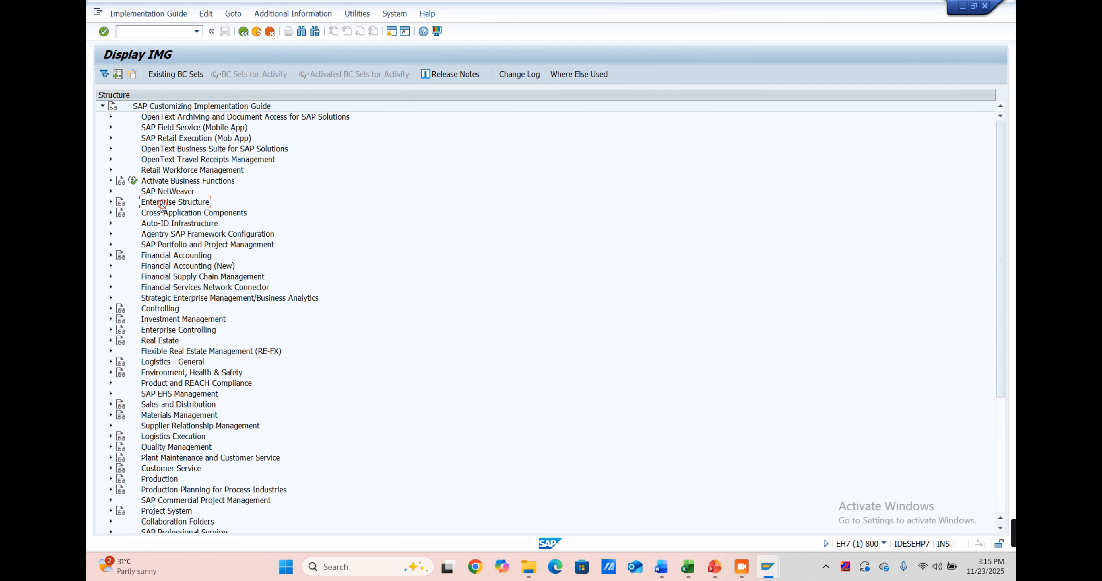
left_click_drag(159, 202, 111, 209)
left_click(110, 203)
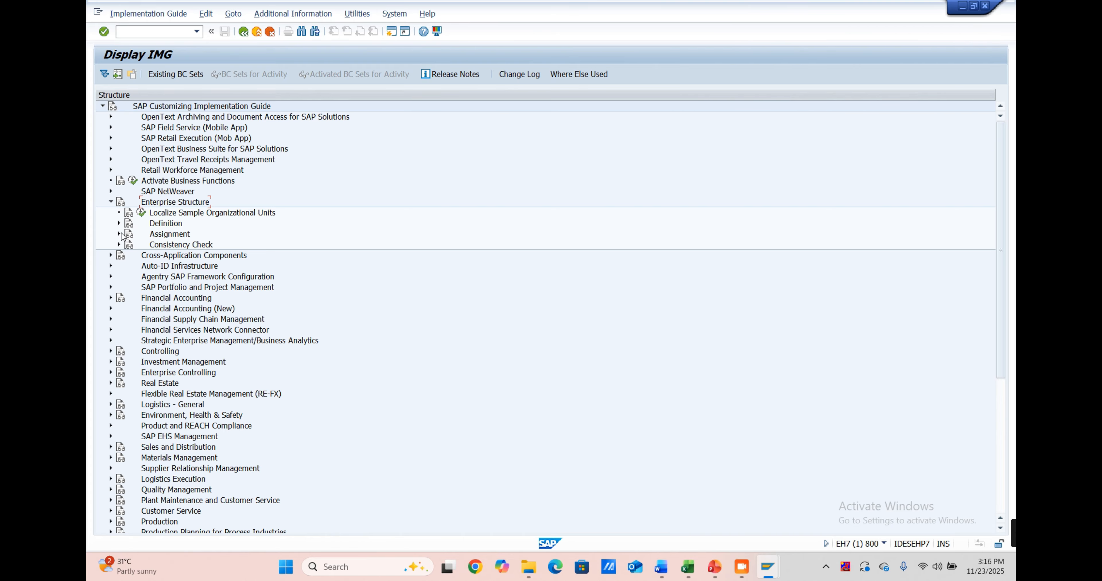
left_click(120, 235)
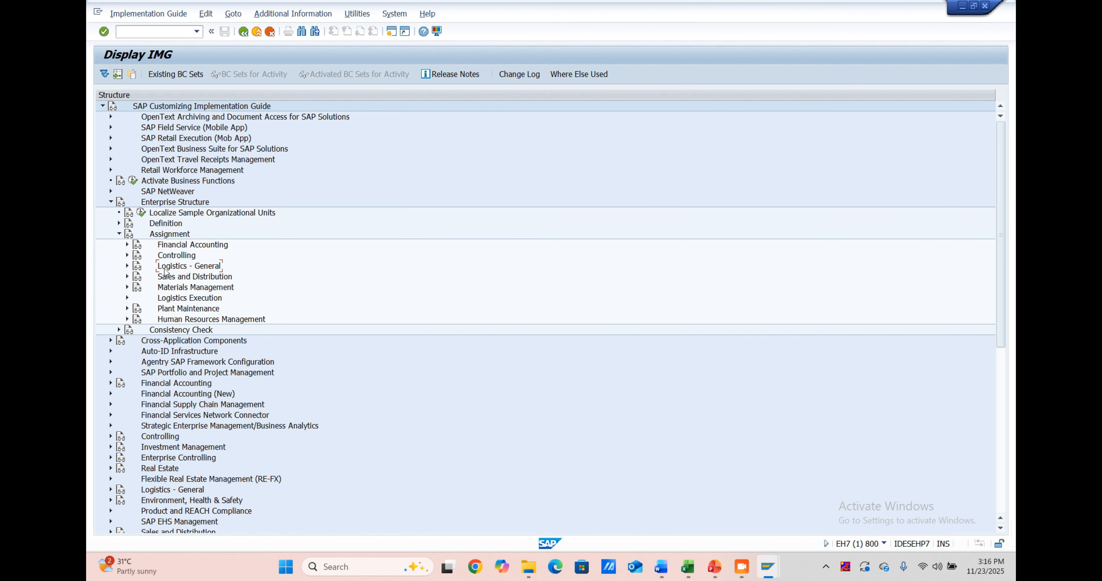
left_click(127, 267)
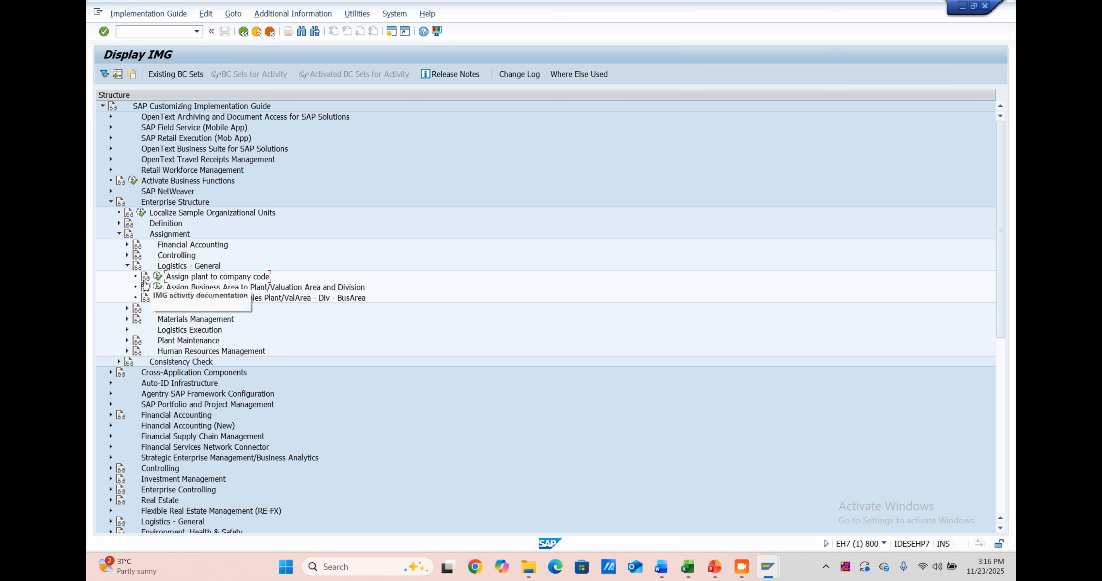
left_click(158, 276)
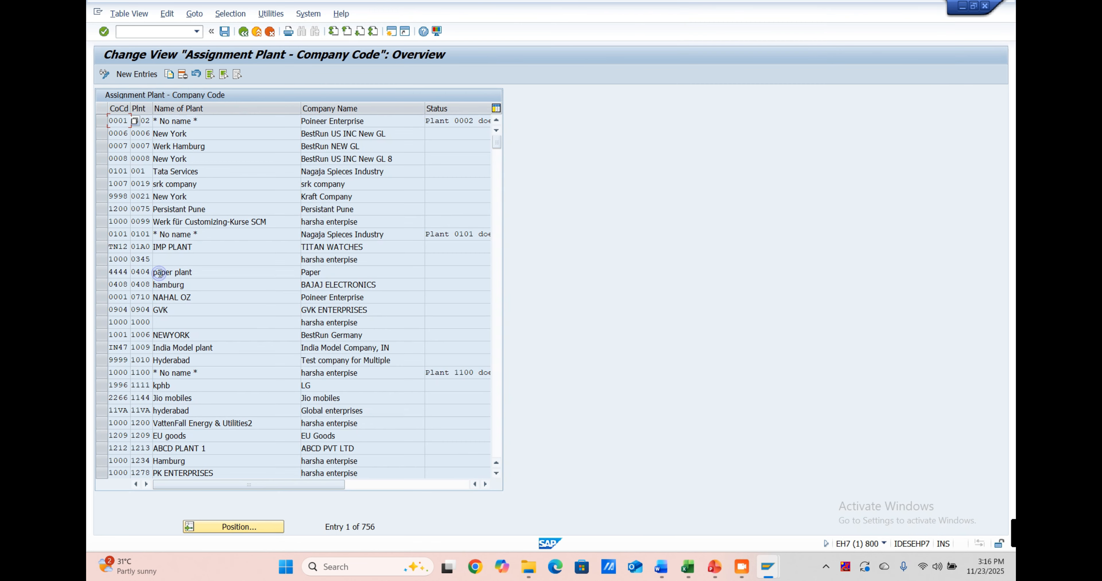
Step: Position the plant to company code assignment list at plant SMP2
scroll(287, 351, "down", 1)
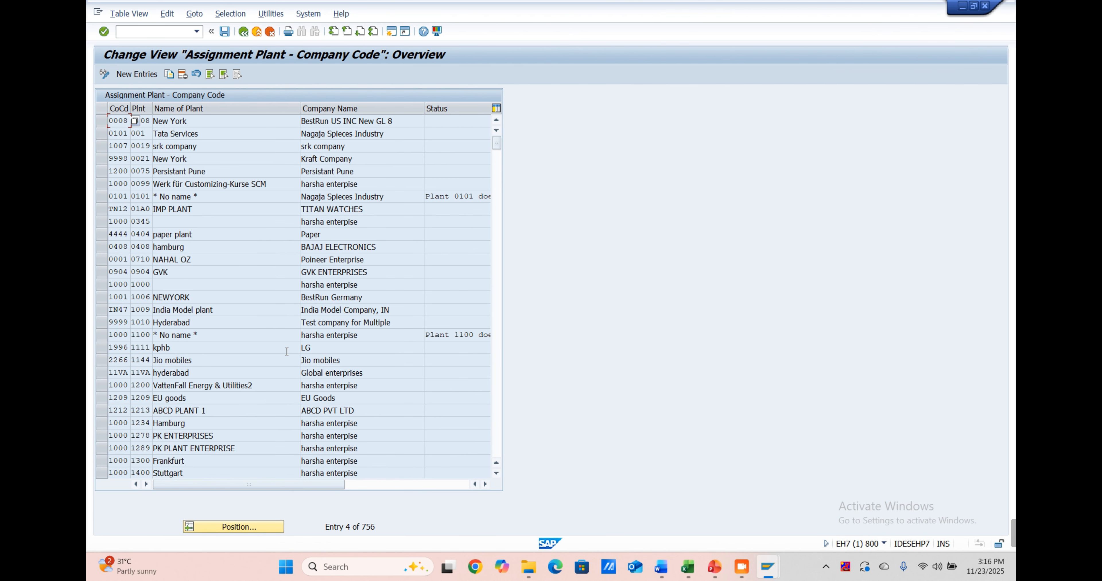
left_click(247, 526)
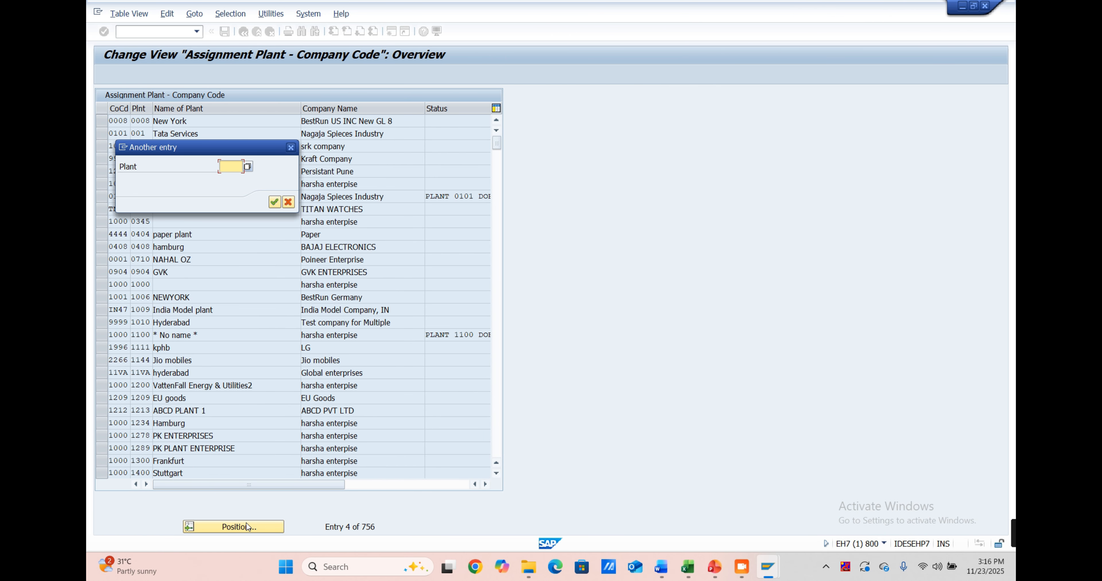
type("smp")
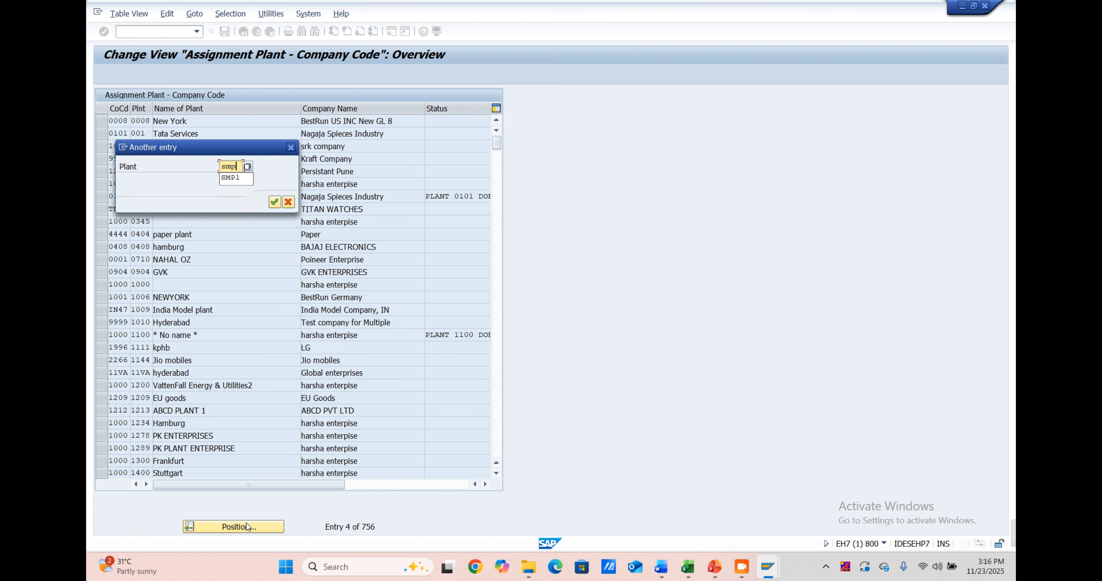
key("Return")
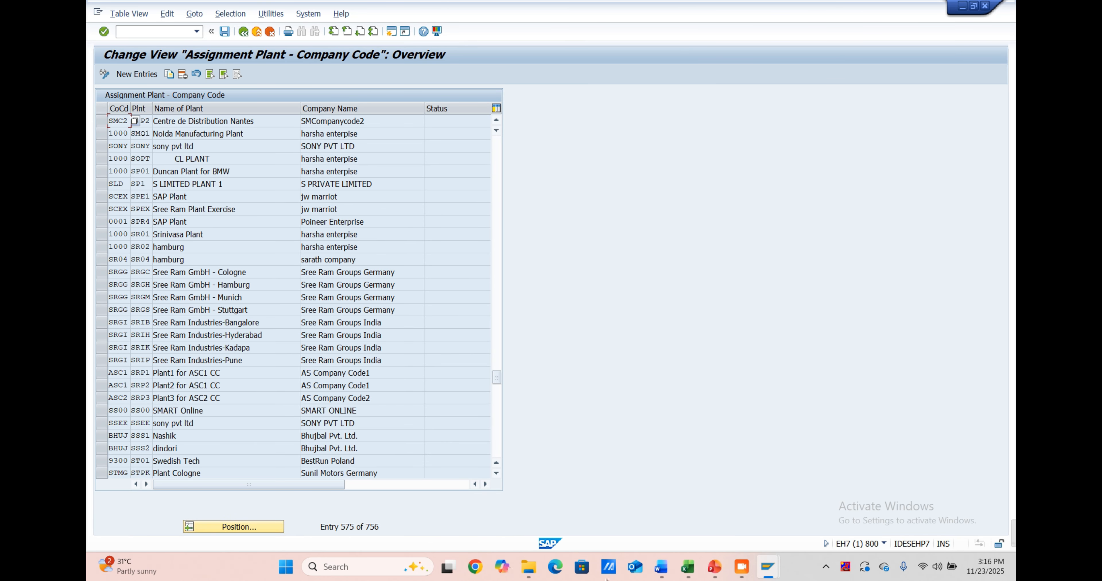
Step: Check the plant code in the Excel enterprise structure table, switch back to SAP and position the assignment list at plant SMQ1
left_click(687, 567)
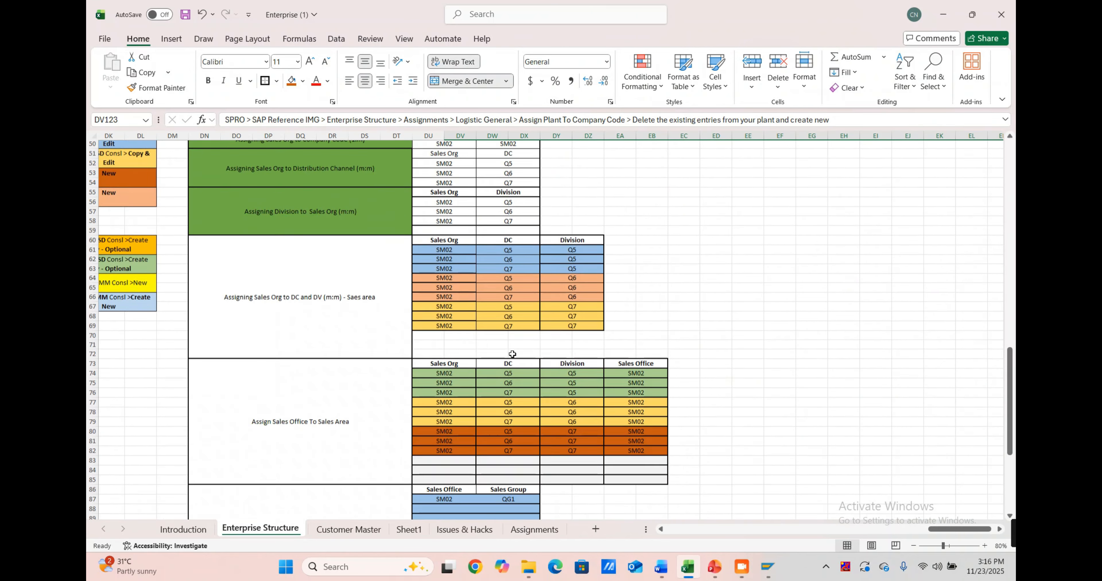
scroll(512, 354, "left", 6)
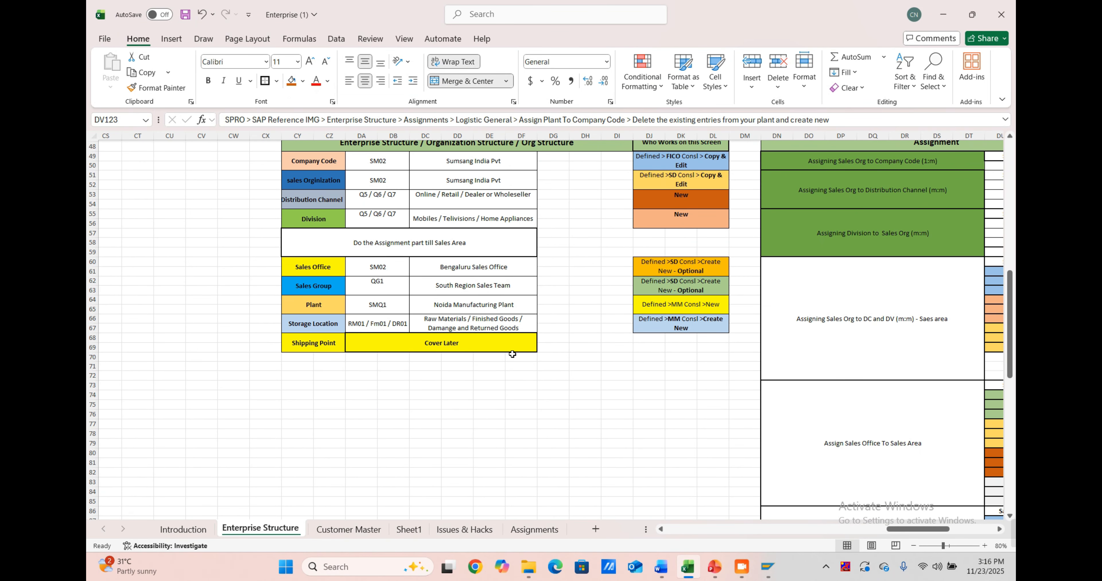
left_click(942, 6)
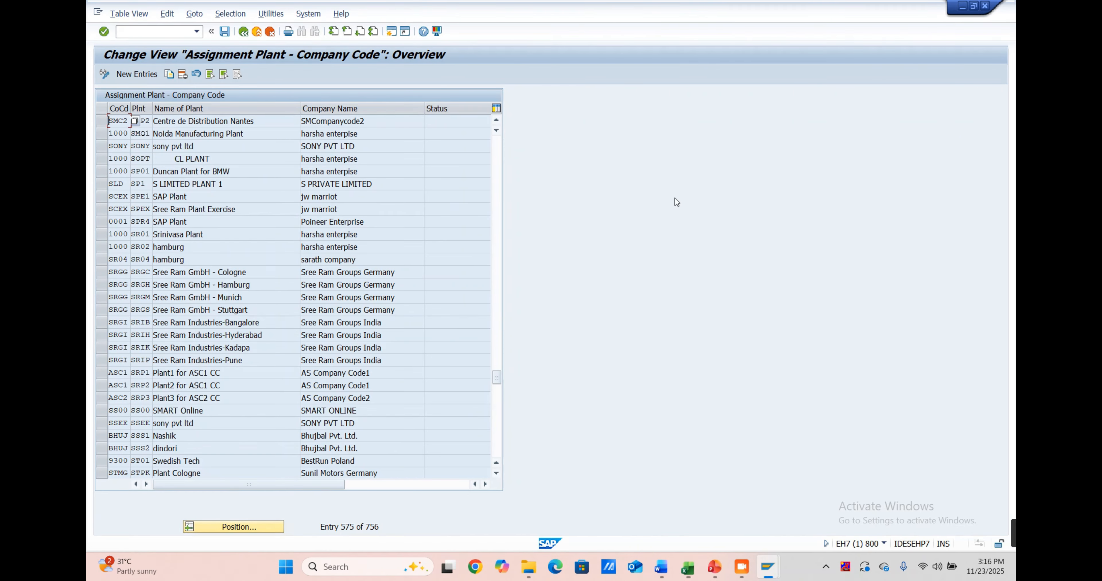
left_click(273, 526)
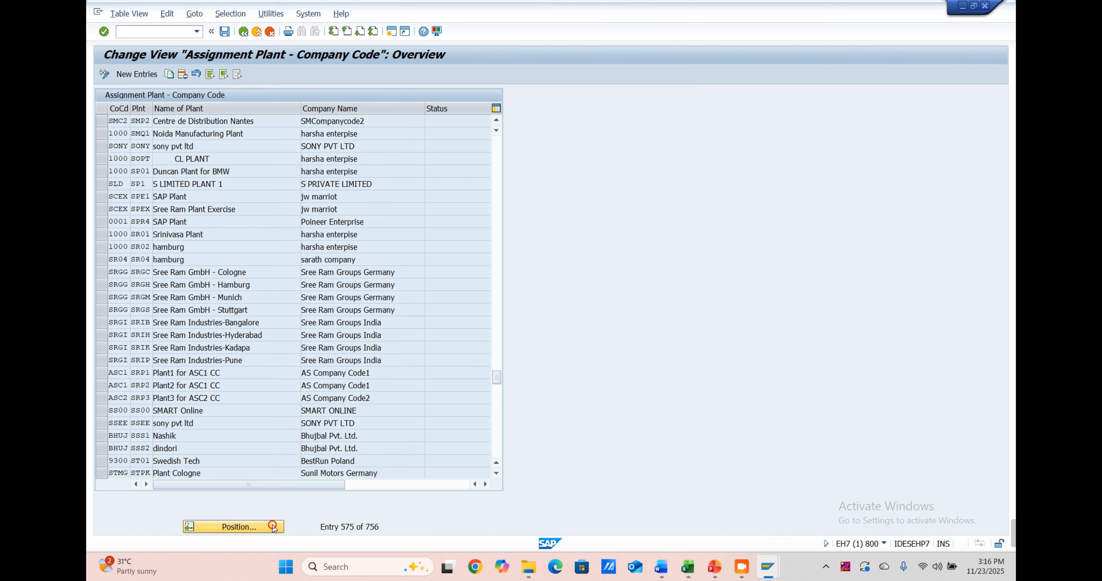
type("smq1")
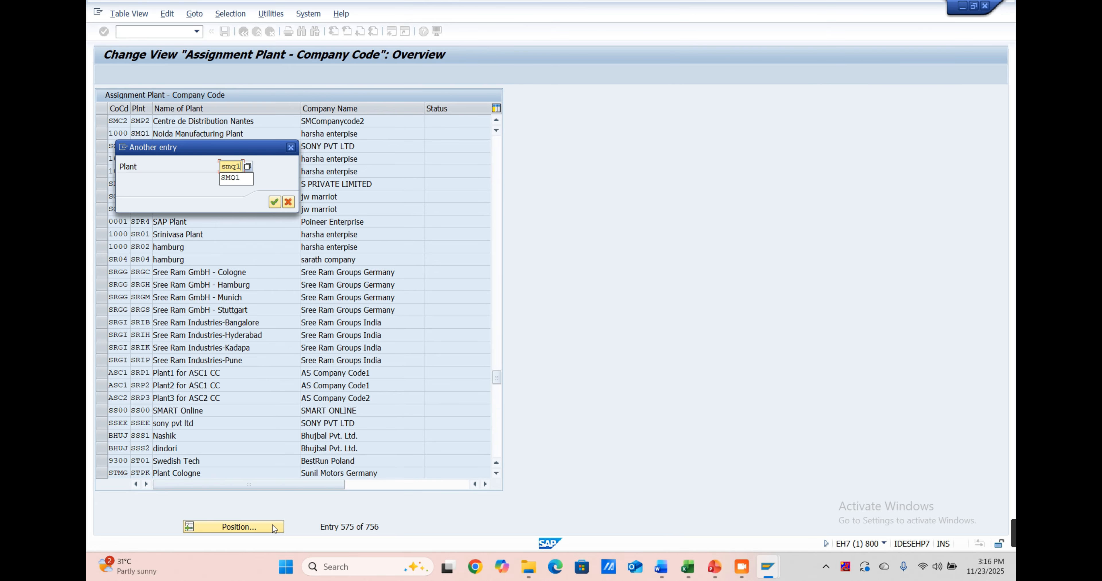
key("Return")
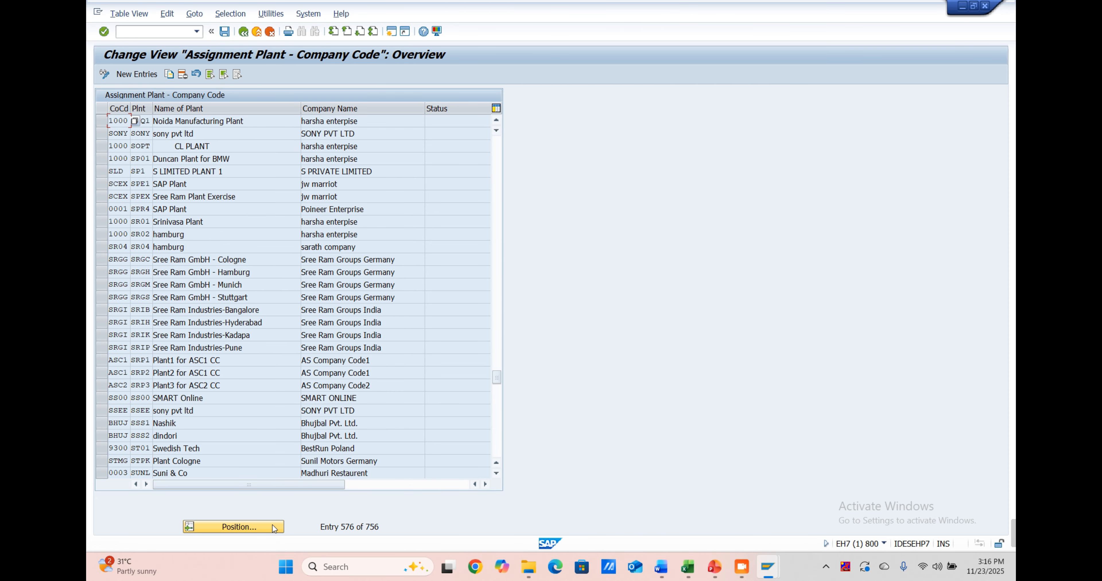
Step: Try to add a new entry assigning plant SMQ1 to company code SM02
left_click(133, 74)
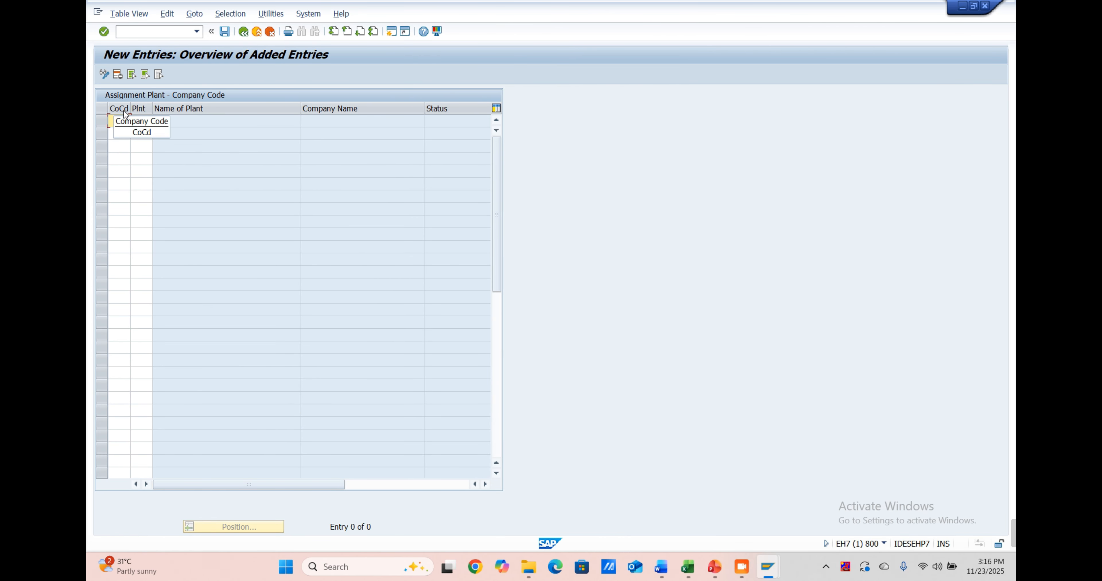
type("sm02")
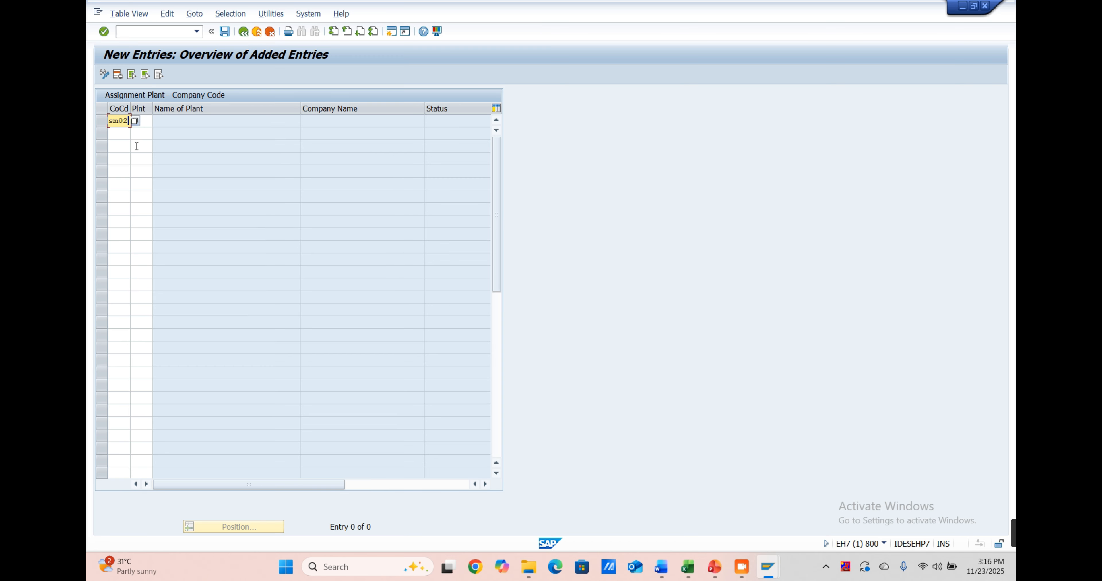
key("Tab")
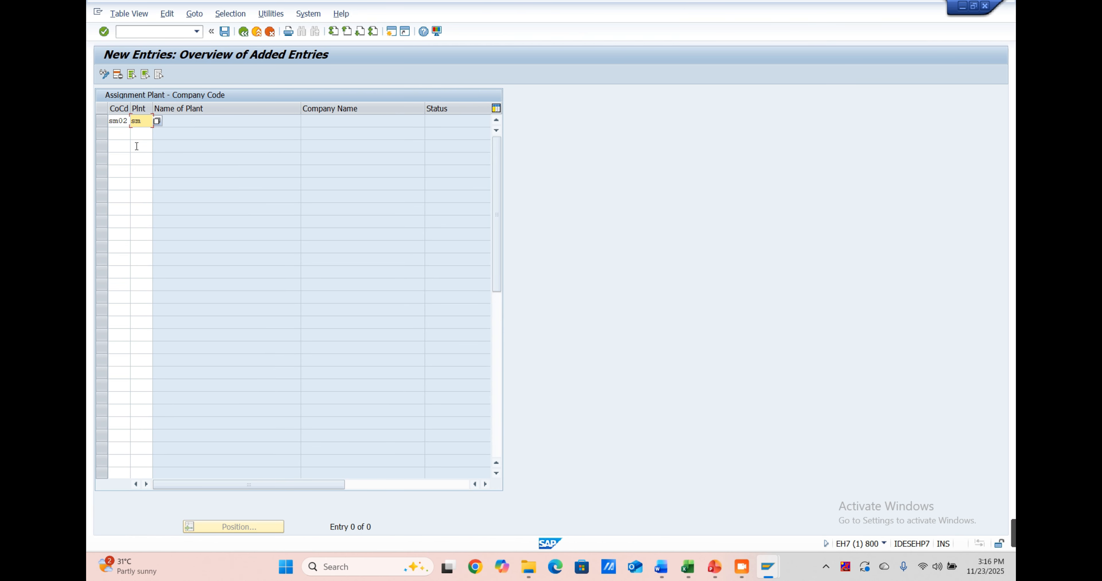
key("Tab")
key("Return")
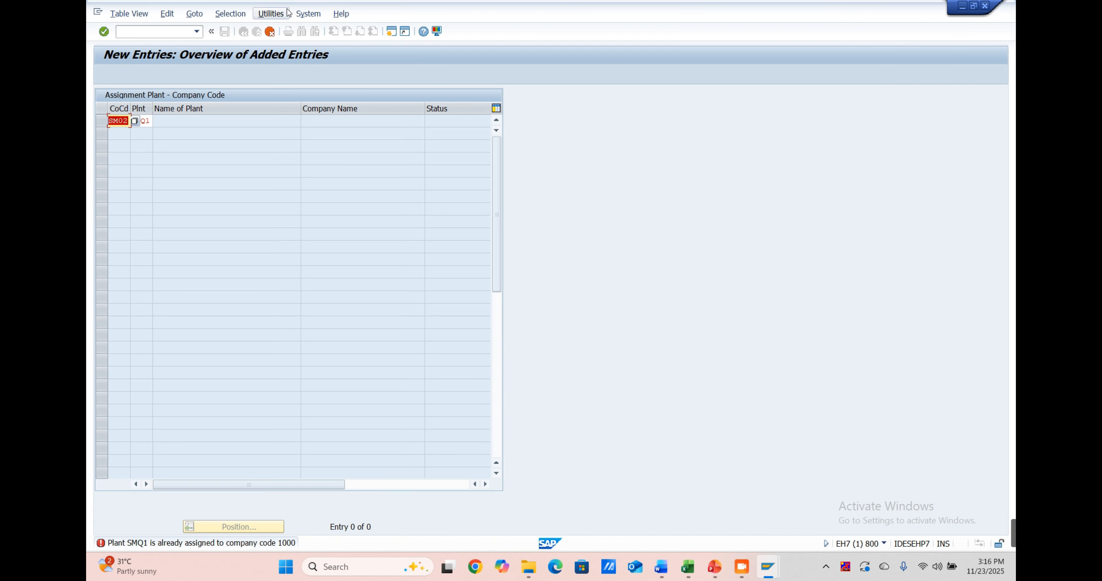
left_click(269, 31)
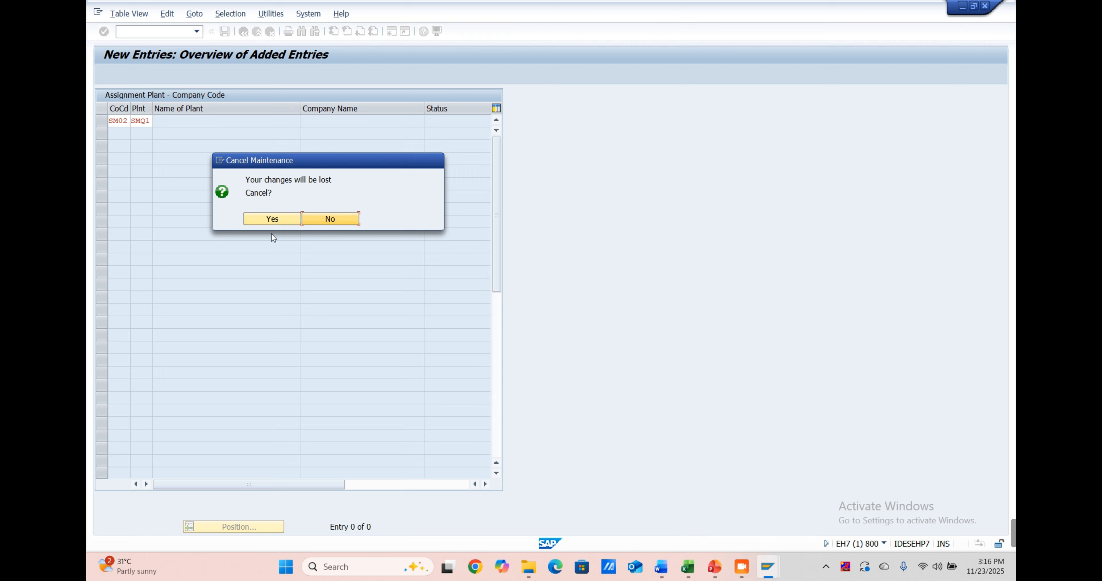
left_click(280, 220)
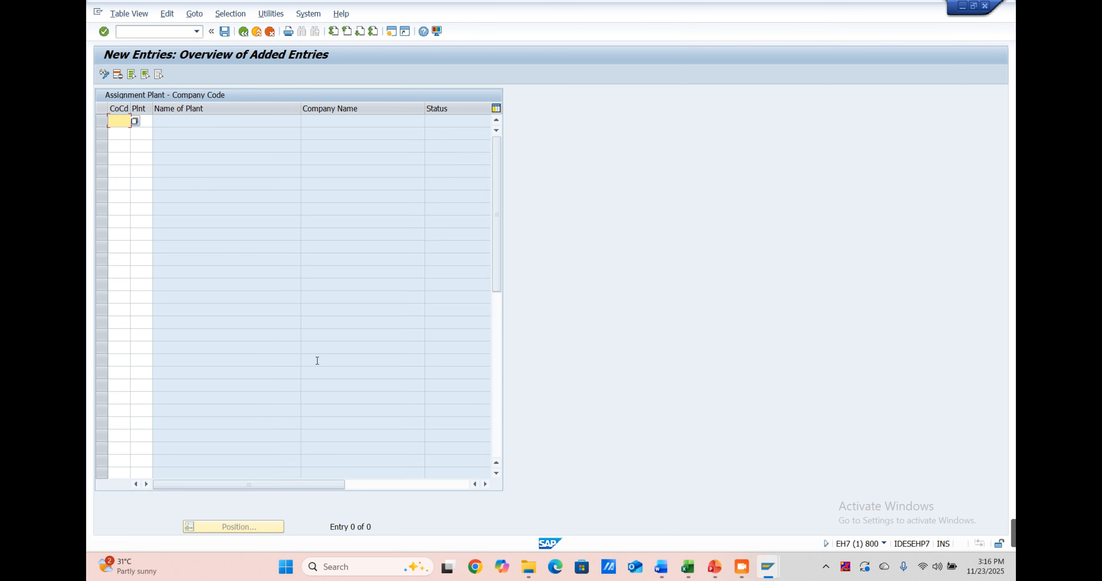
left_click(269, 32)
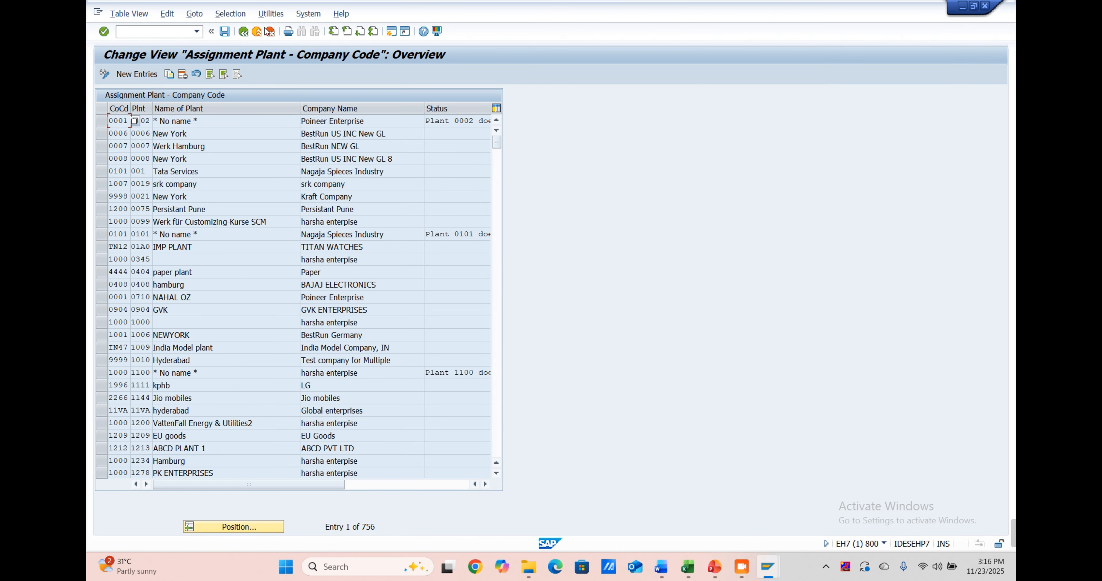
Step: Find plant SMQ1 in the list and delete its assignment to company code 1000, accepting the valuation grouping code and account determination messages
left_click(275, 527)
type("sm")
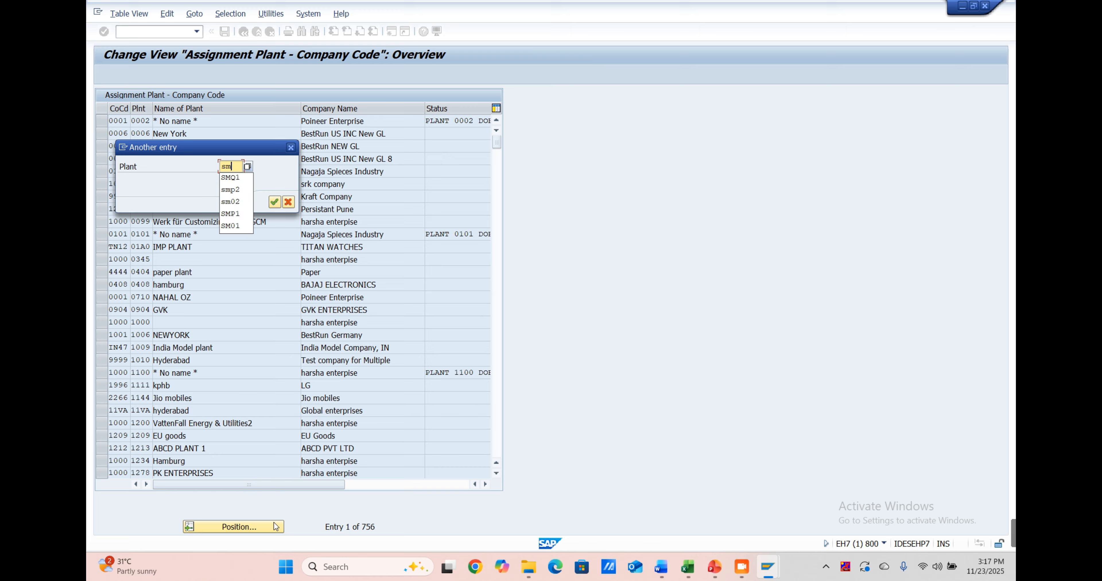
key("Down")
key("Return")
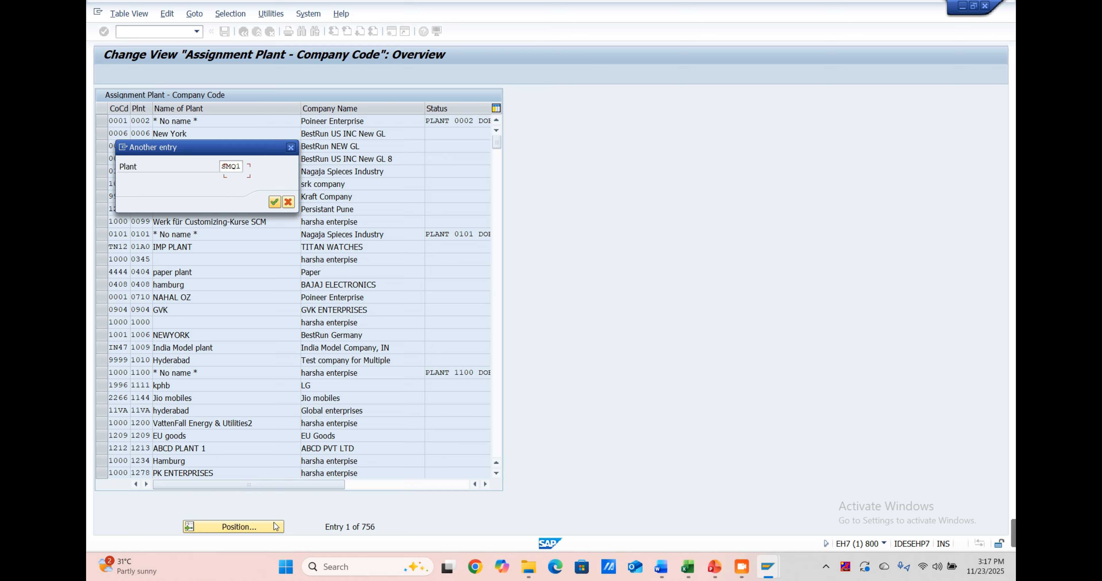
key("Return")
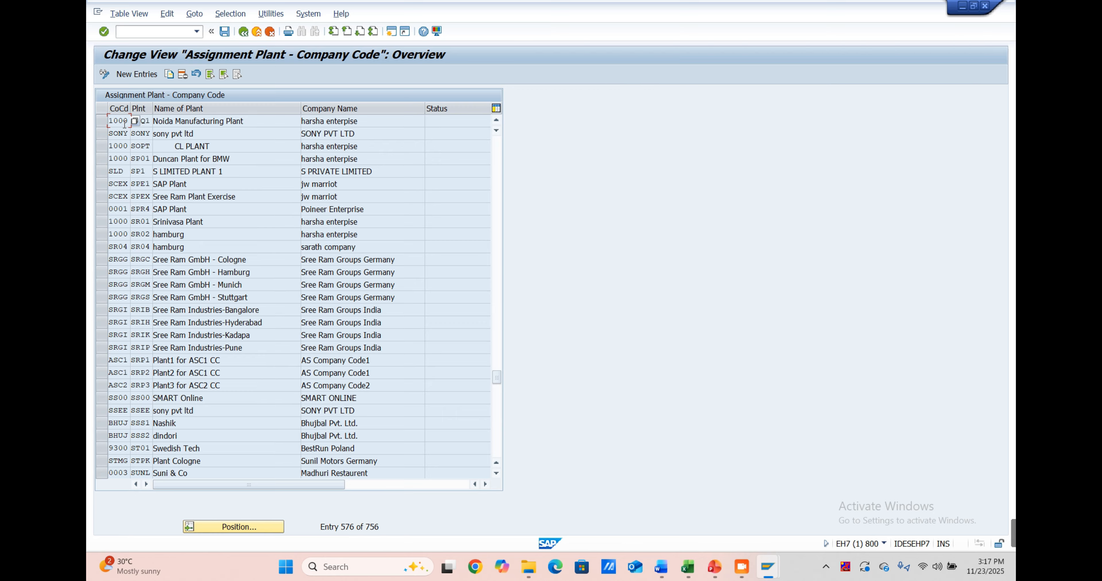
left_click(101, 120)
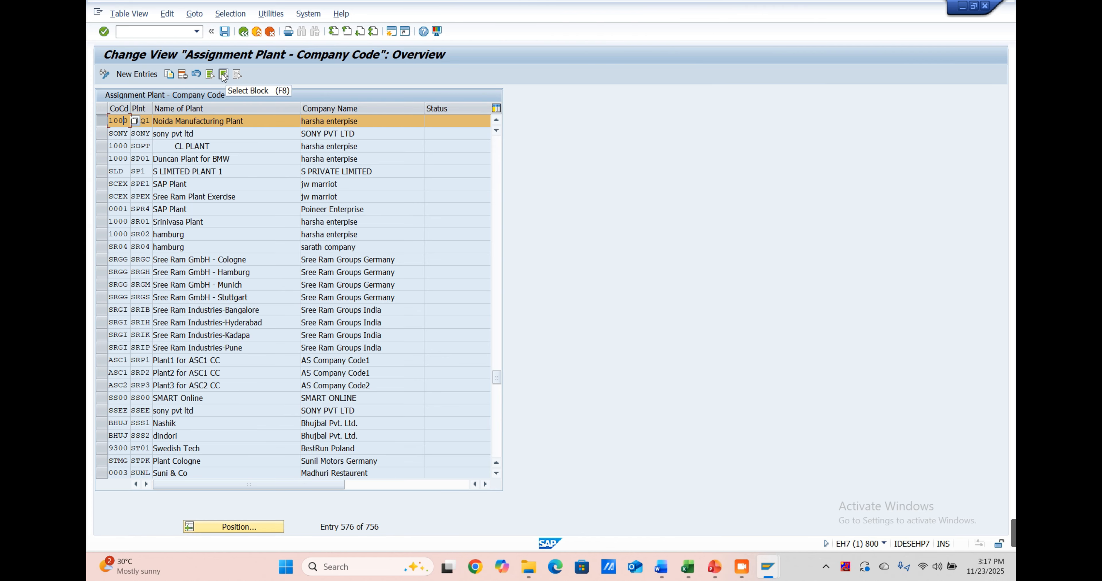
left_click(237, 75)
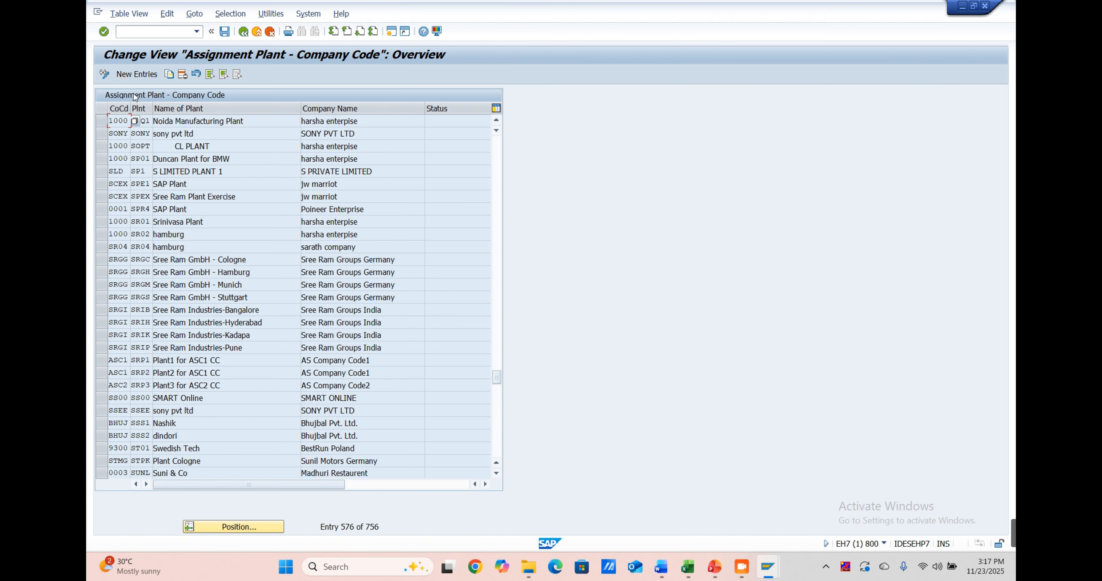
left_click(98, 120)
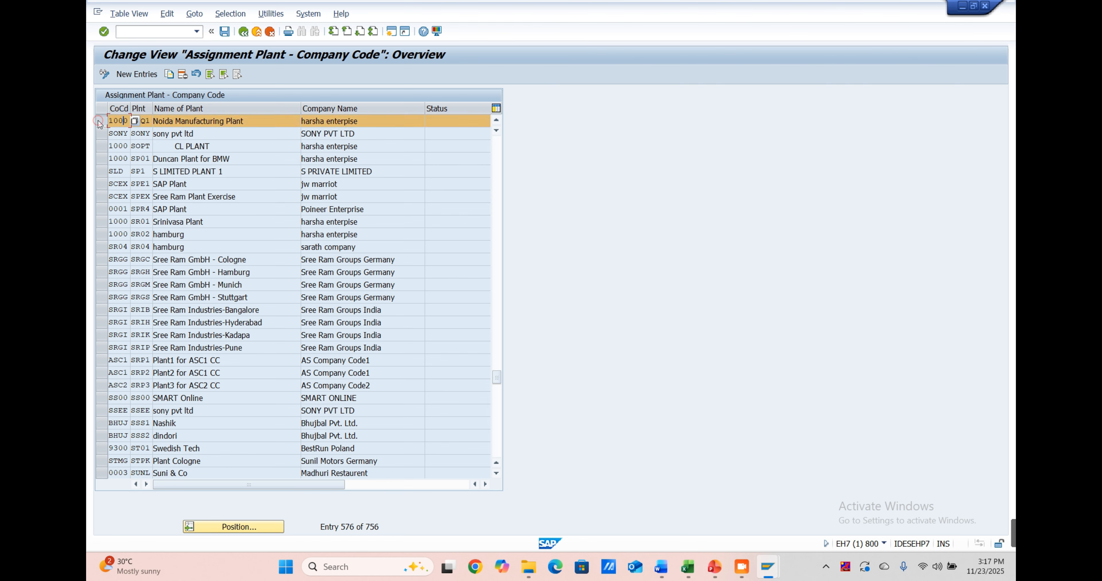
left_click(183, 74)
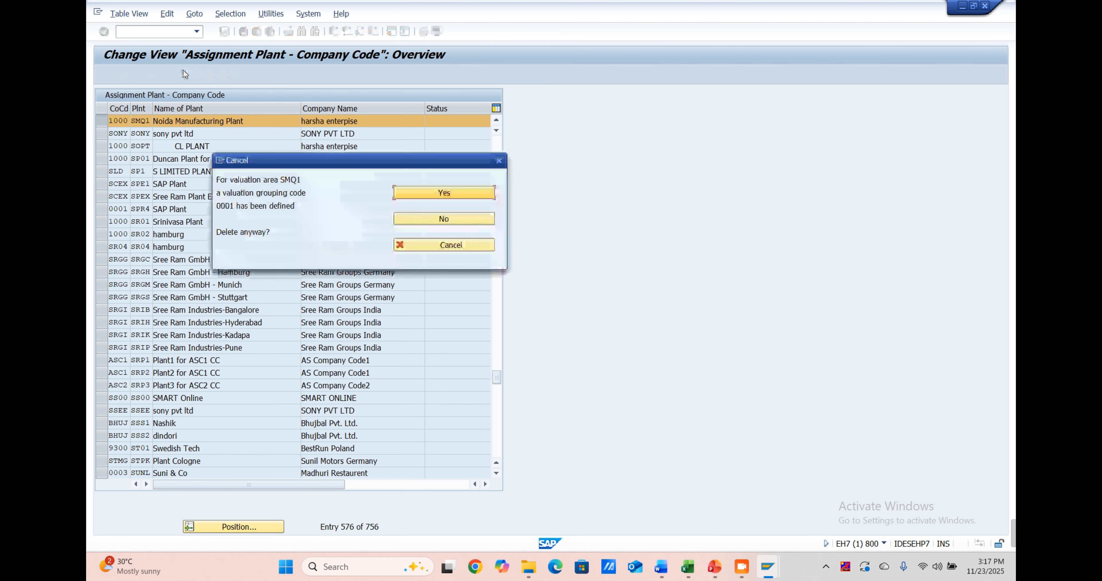
left_click(419, 197)
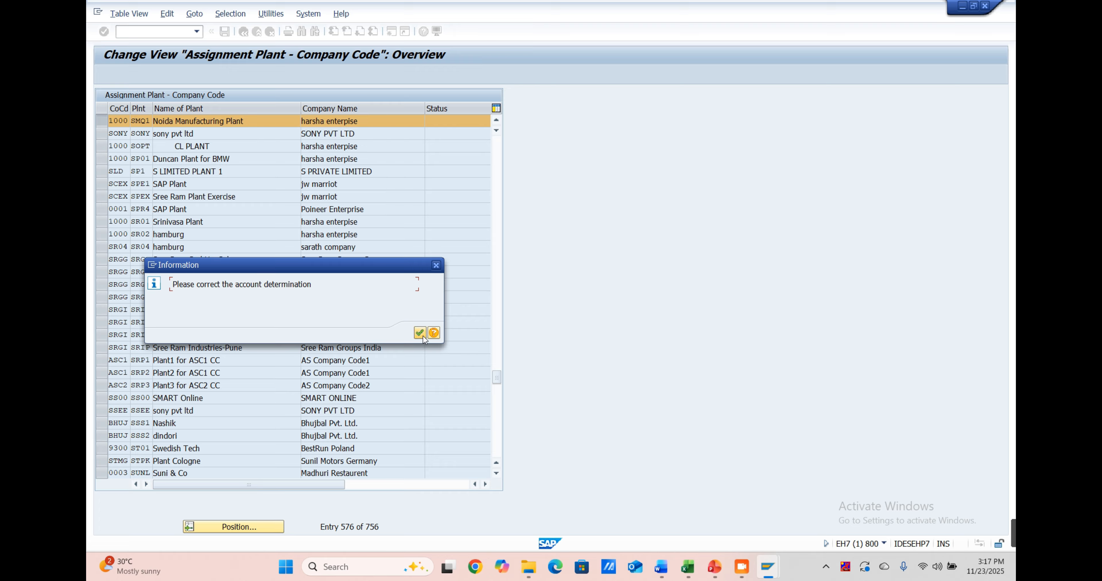
left_click(422, 335)
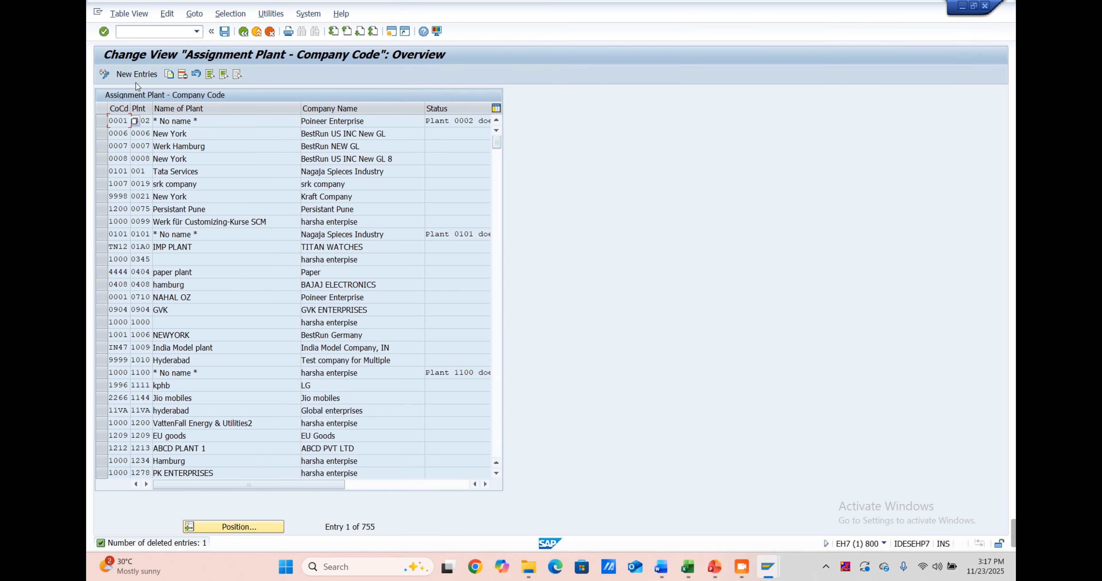
Step: Try again to enter plant SMQ1 under company code SM02 before saving the deletion, discarding the entry
left_click(143, 78)
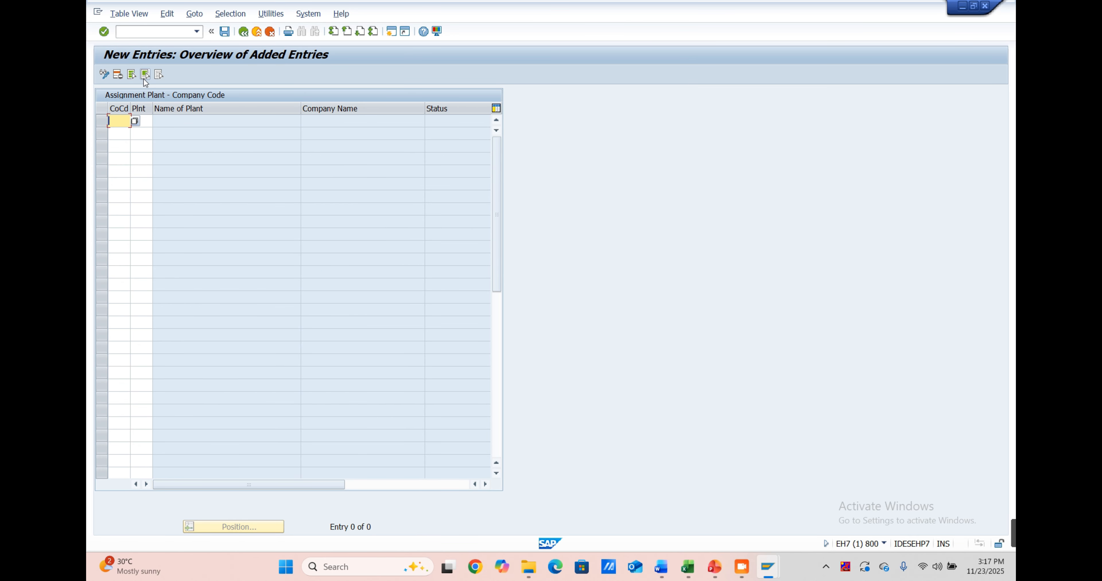
type("sm02")
key("Tab")
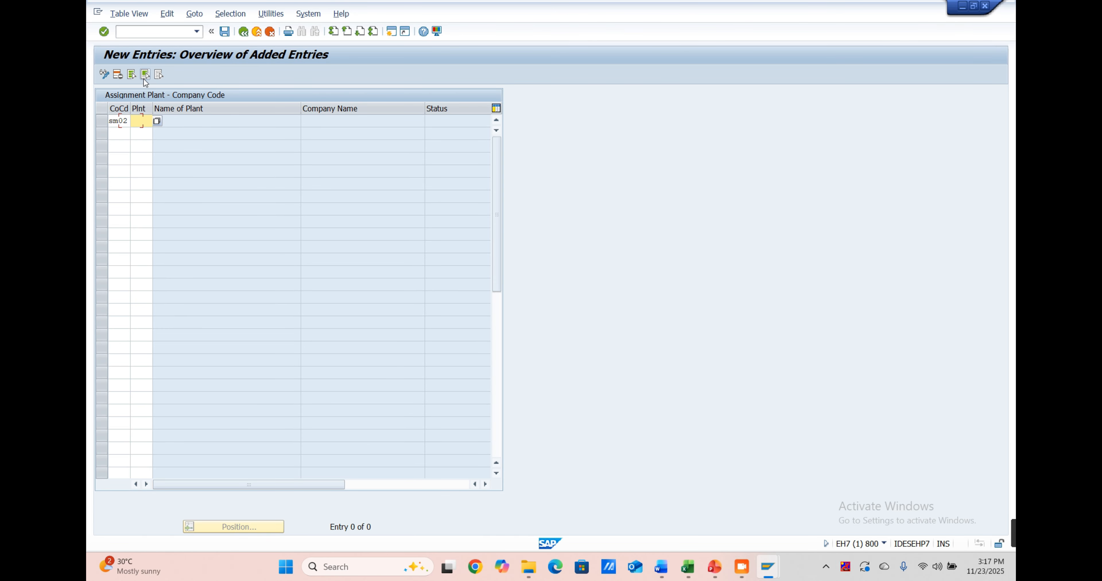
type("sm")
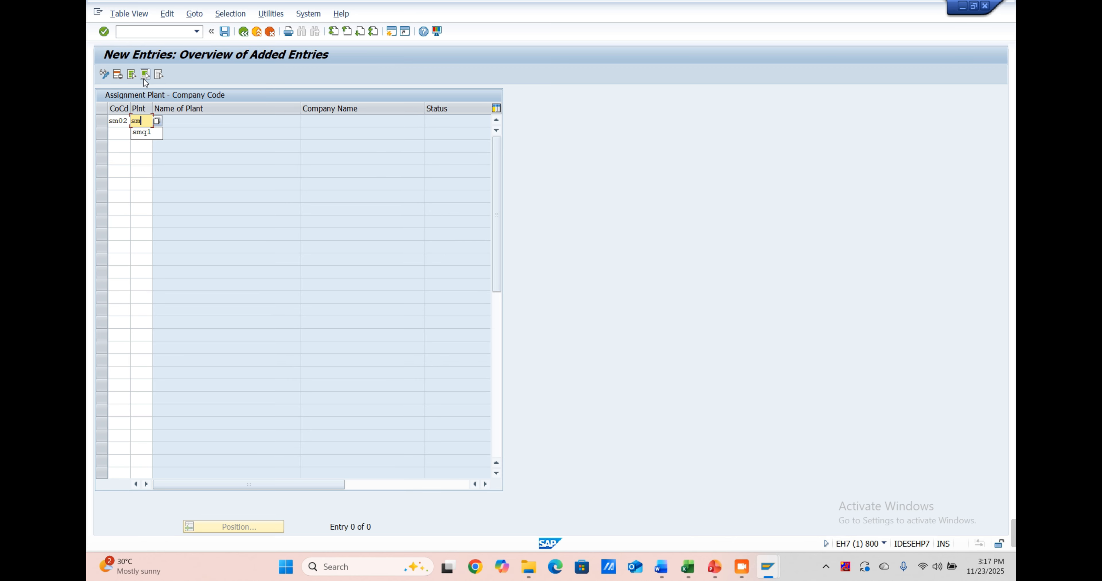
type("q1")
key("Return")
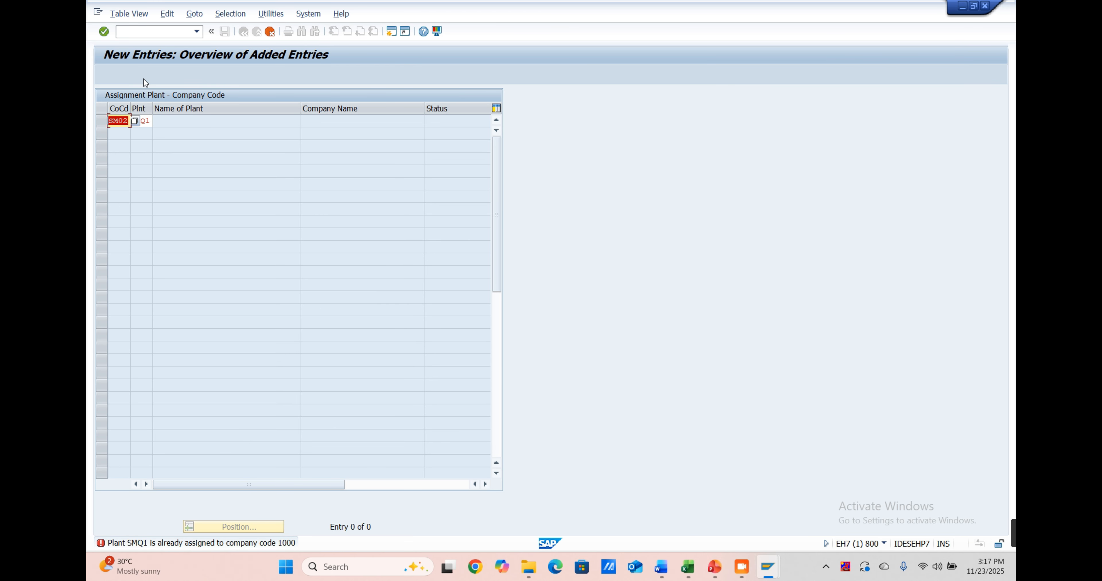
left_click(271, 33)
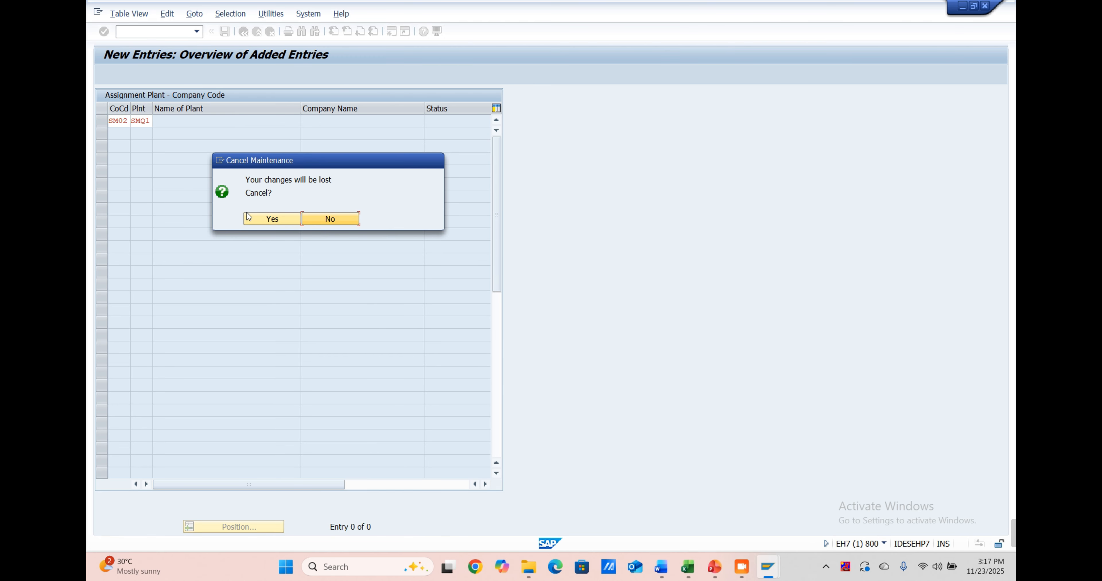
left_click(263, 219)
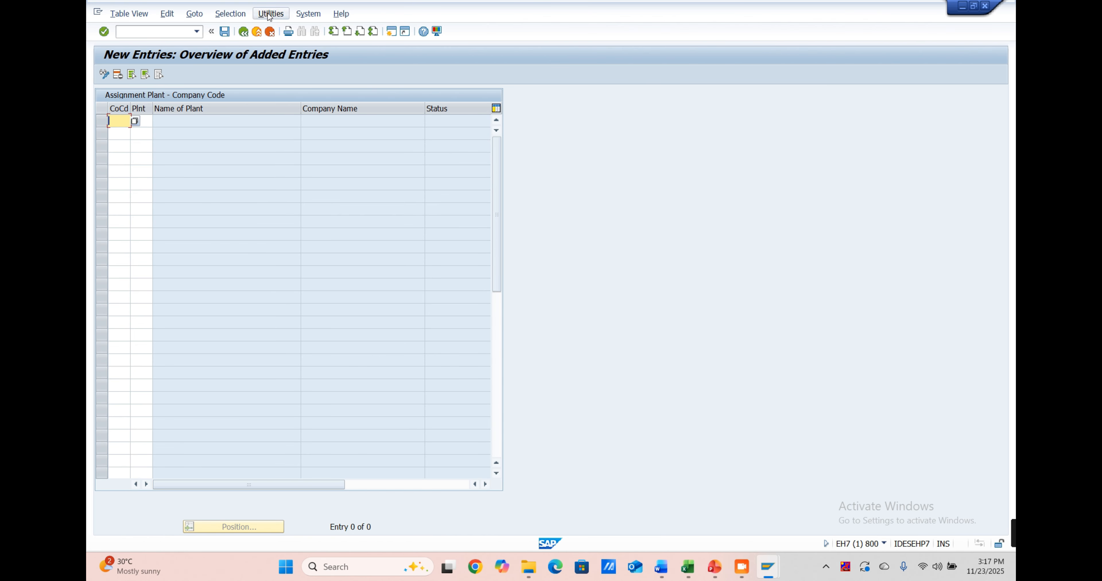
Step: Return to the assignment overview and save the deletion in the customizing request described as Enterprise
left_click(256, 31)
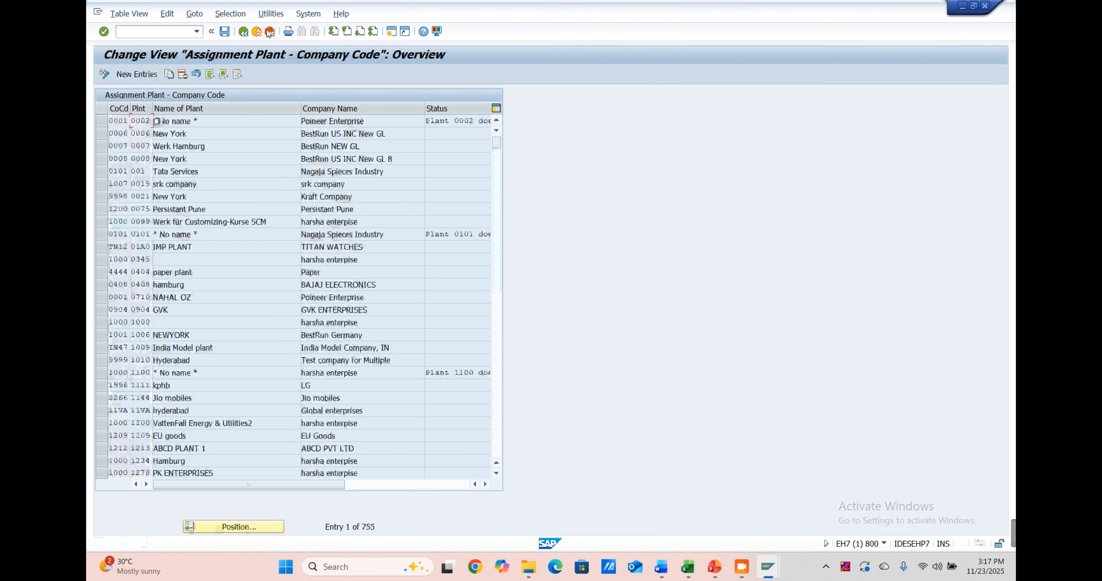
left_click(221, 32)
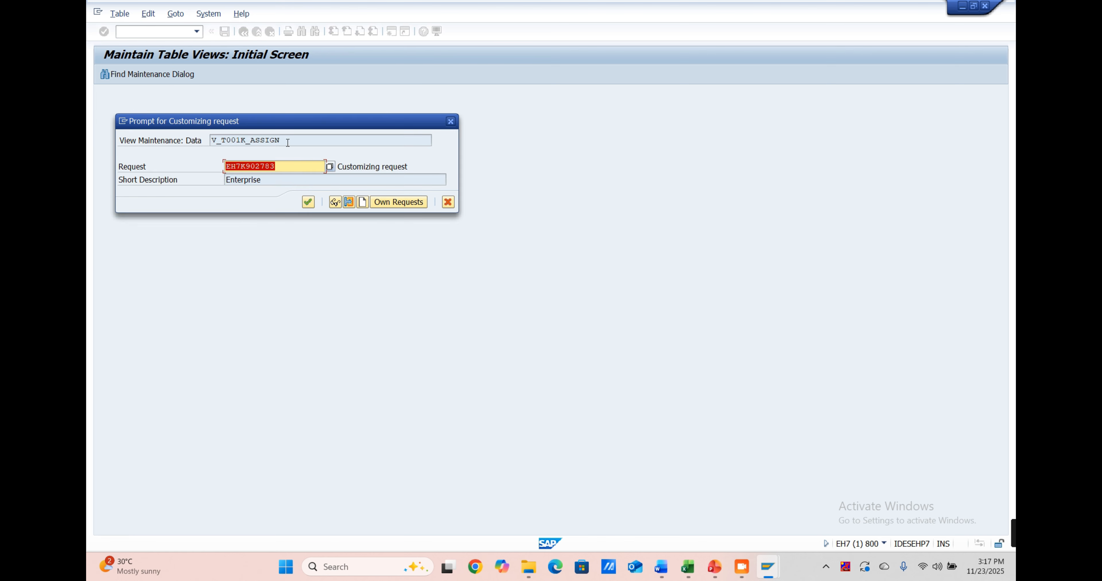
left_click(309, 200)
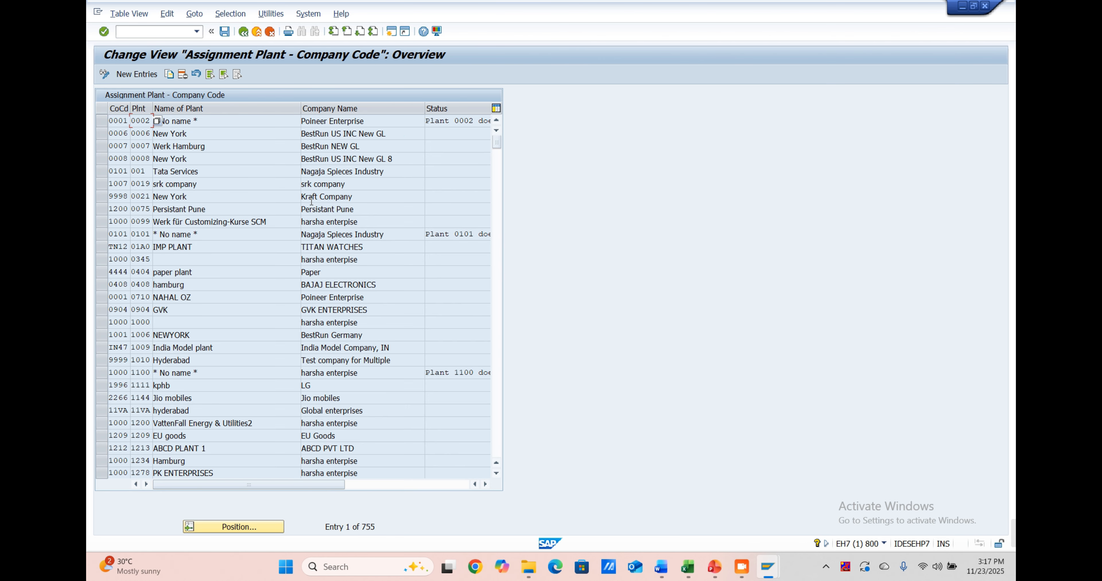
Step: Add and save a new entry assigning plant SMQ1 to company code SM02, accept the country difference message, and return to the implementation guide
left_click(134, 78)
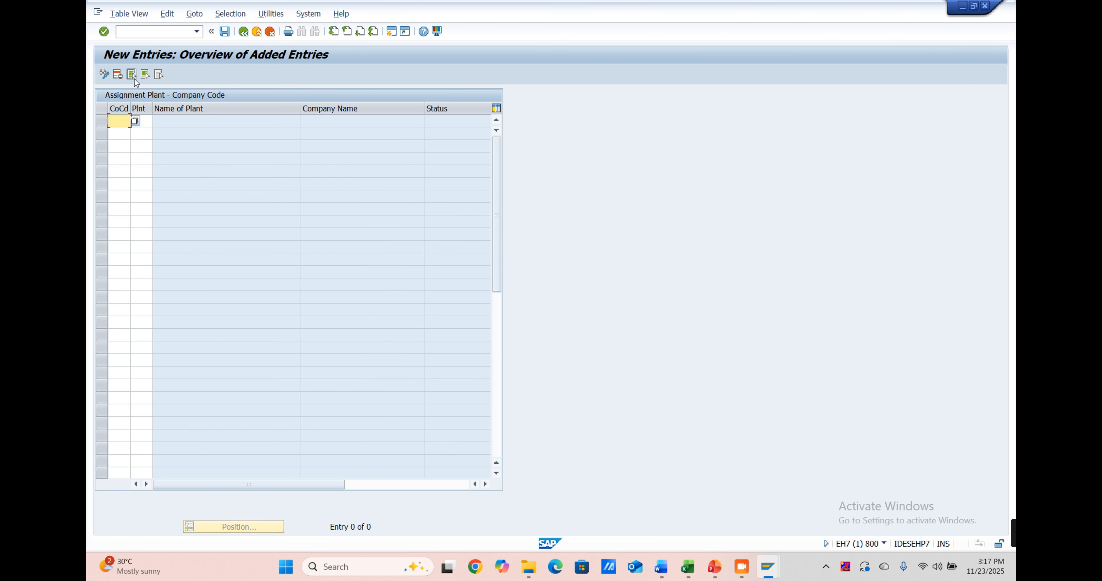
type("sm02")
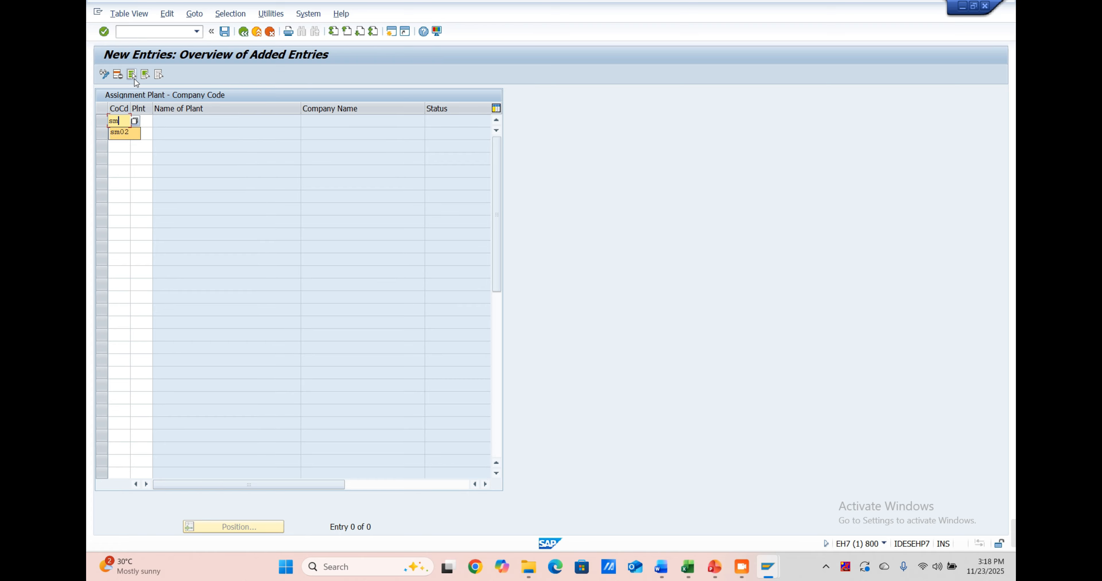
key("Tab")
type("smq1")
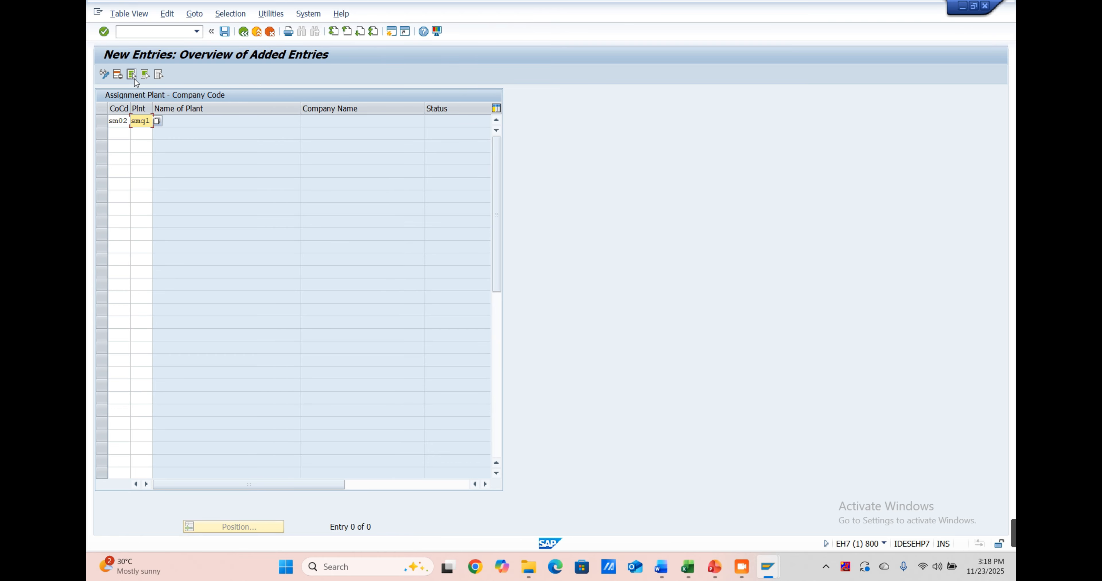
key("Return")
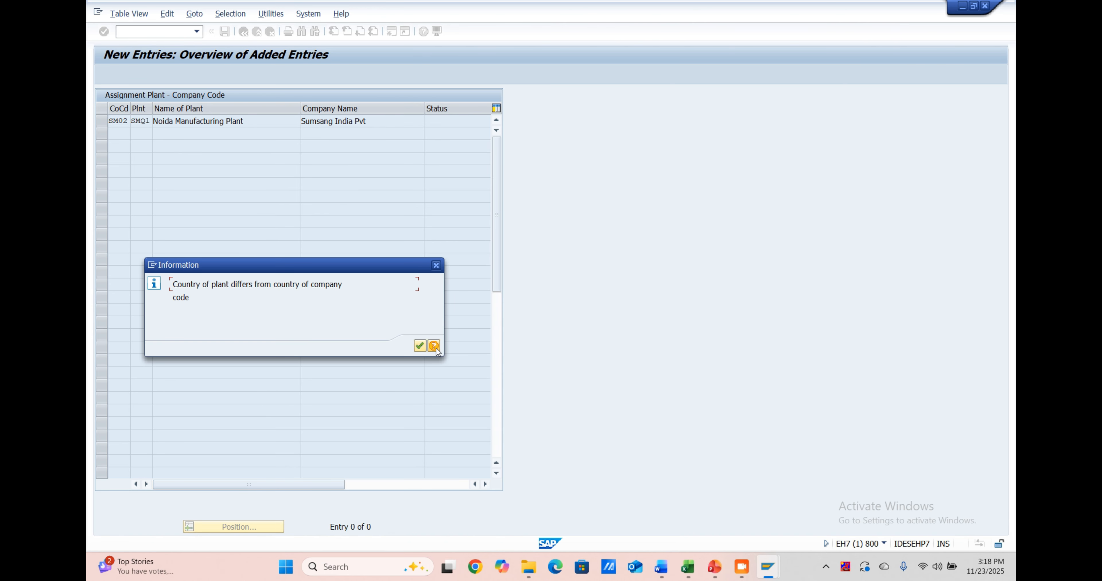
left_click(420, 345)
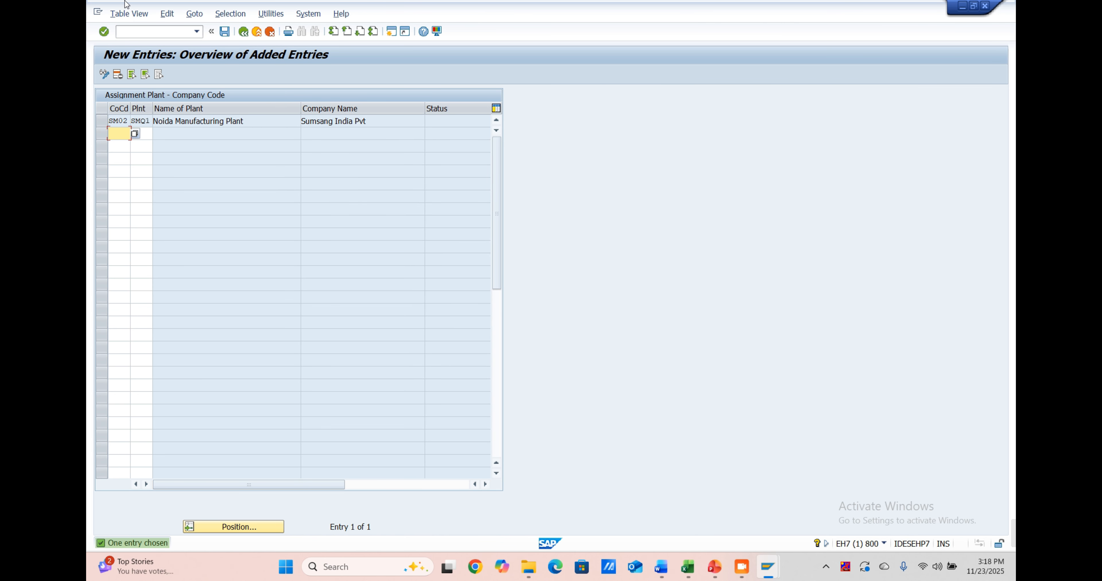
left_click(225, 31)
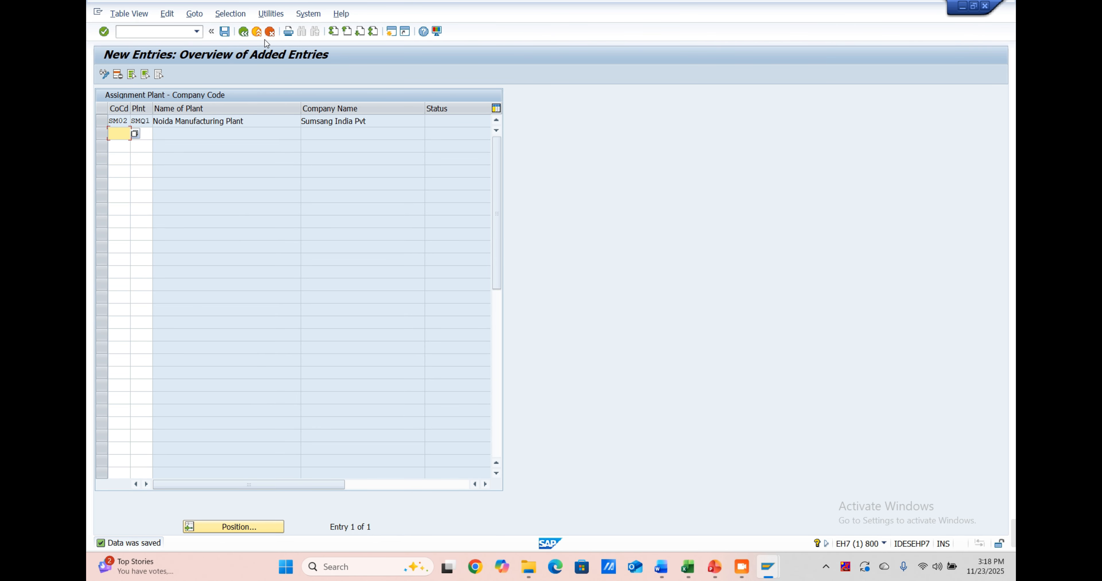
left_click(269, 33)
left_click(269, 33)
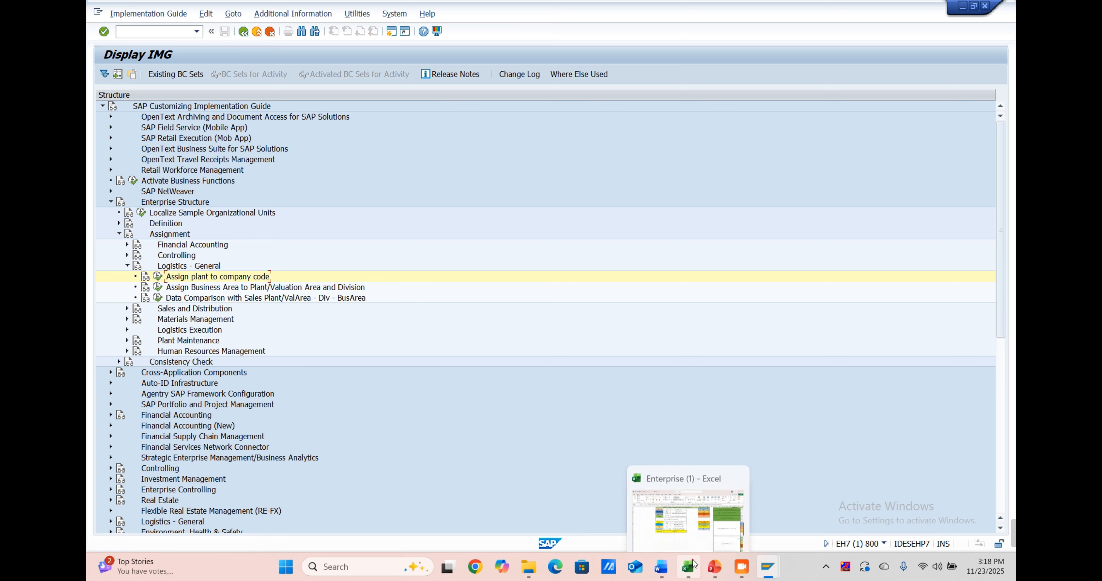
Step: Check the remaining assignments in the Excel sheet, and open the Sales and Distribution activity Assign sales organization - distribution channel - plant
left_click(690, 563)
scroll(632, 415, "right", 2)
scroll(632, 415, "down", 10)
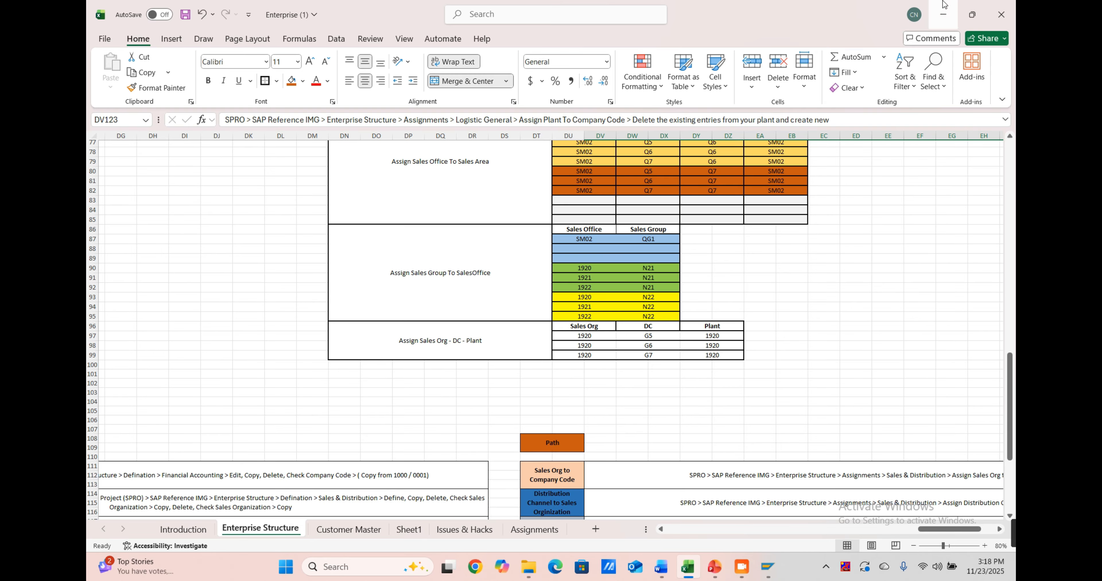
left_click(943, 14)
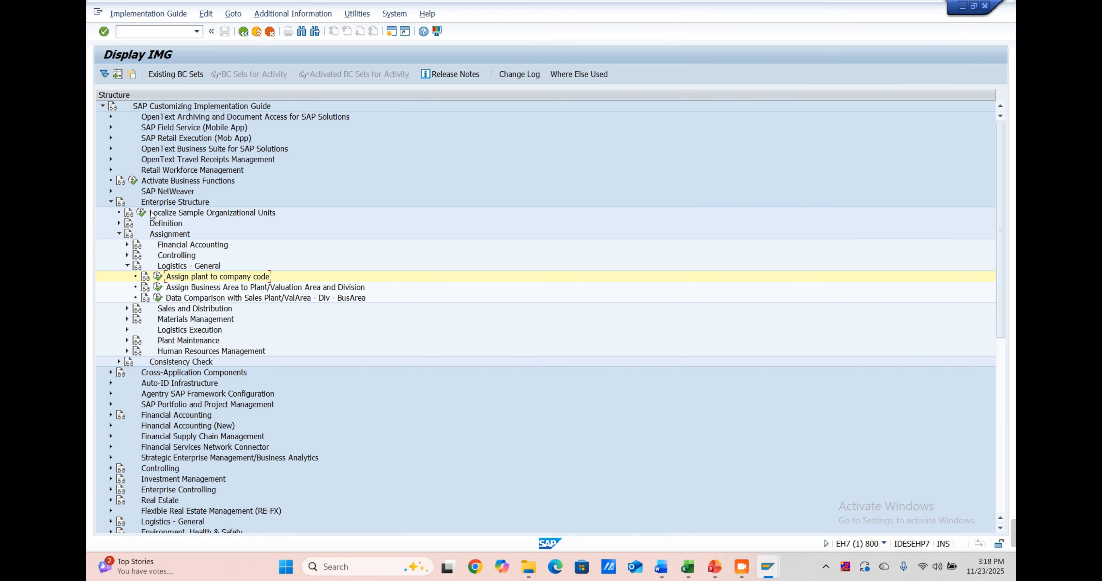
left_click(119, 234)
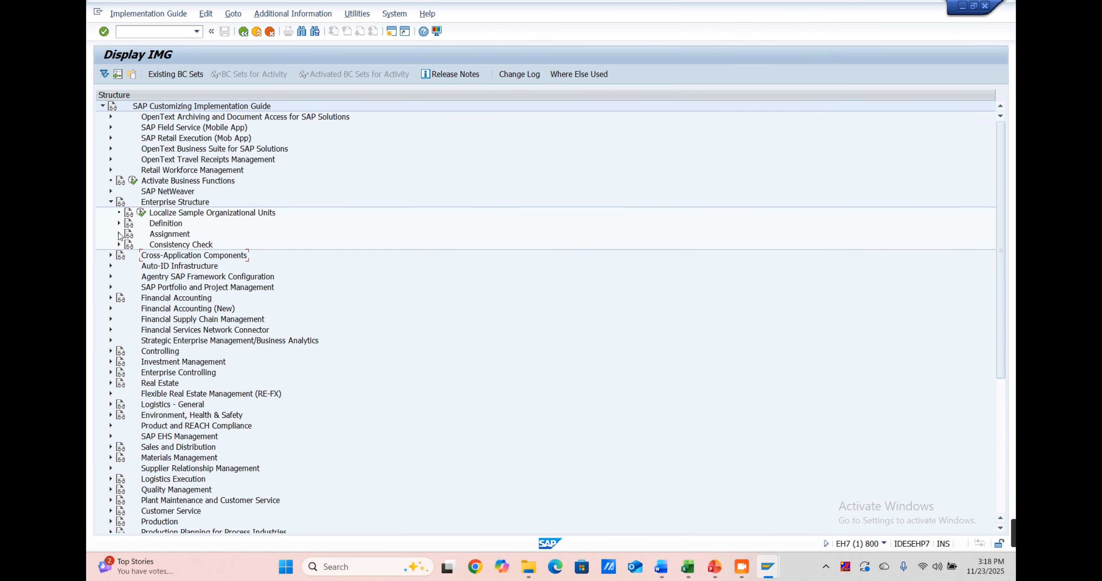
left_click(111, 203)
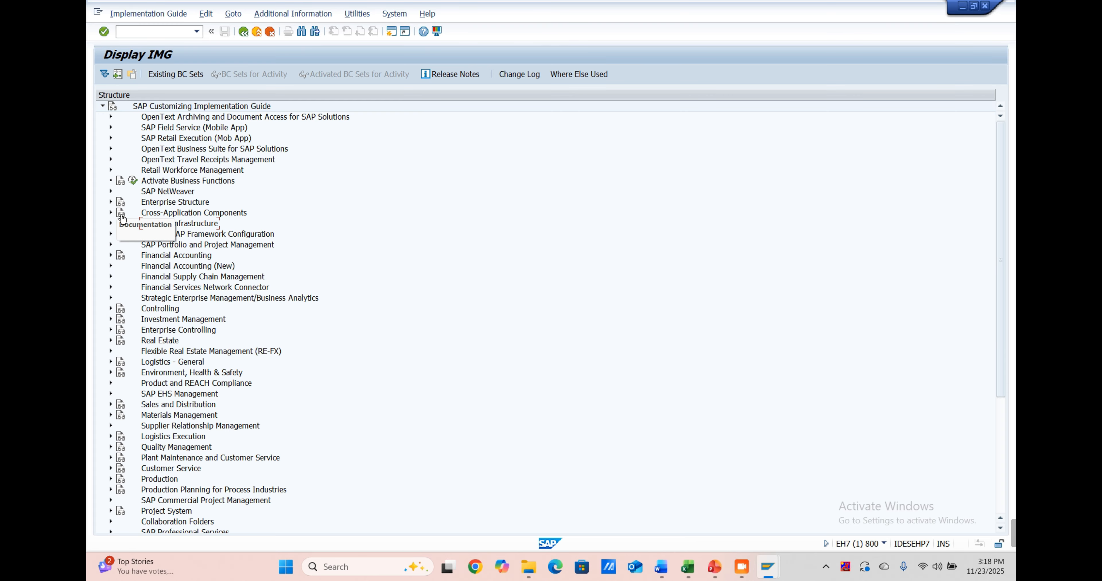
left_click(111, 202)
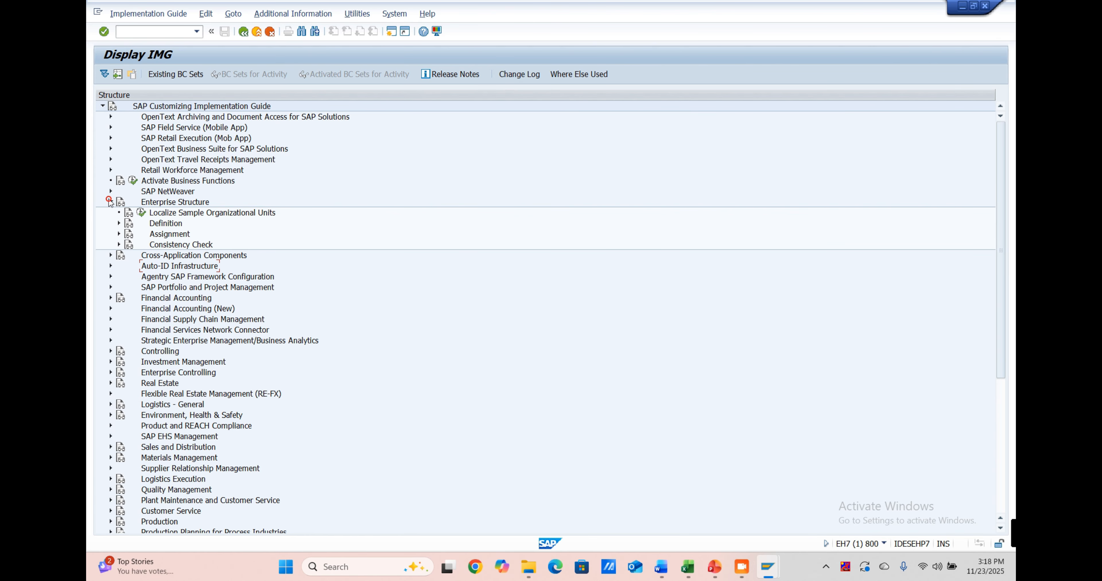
left_click(118, 234)
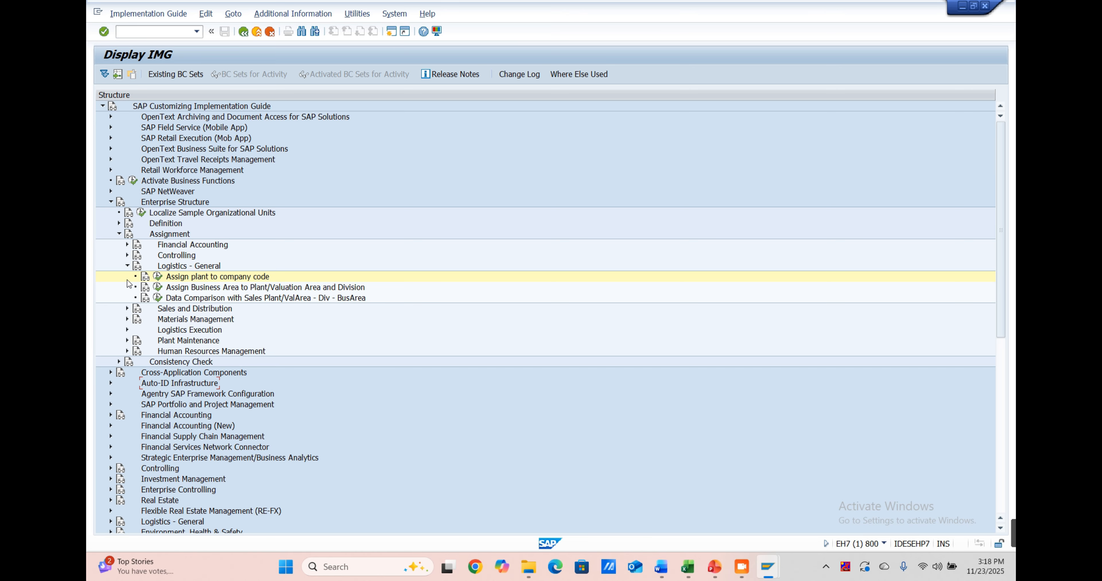
left_click(127, 266)
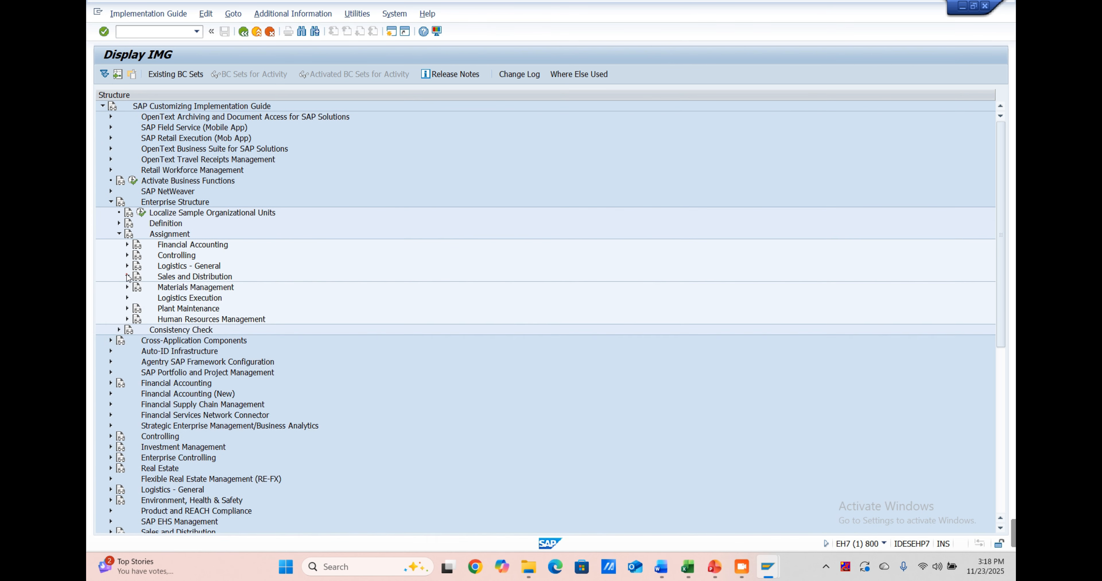
left_click(127, 277)
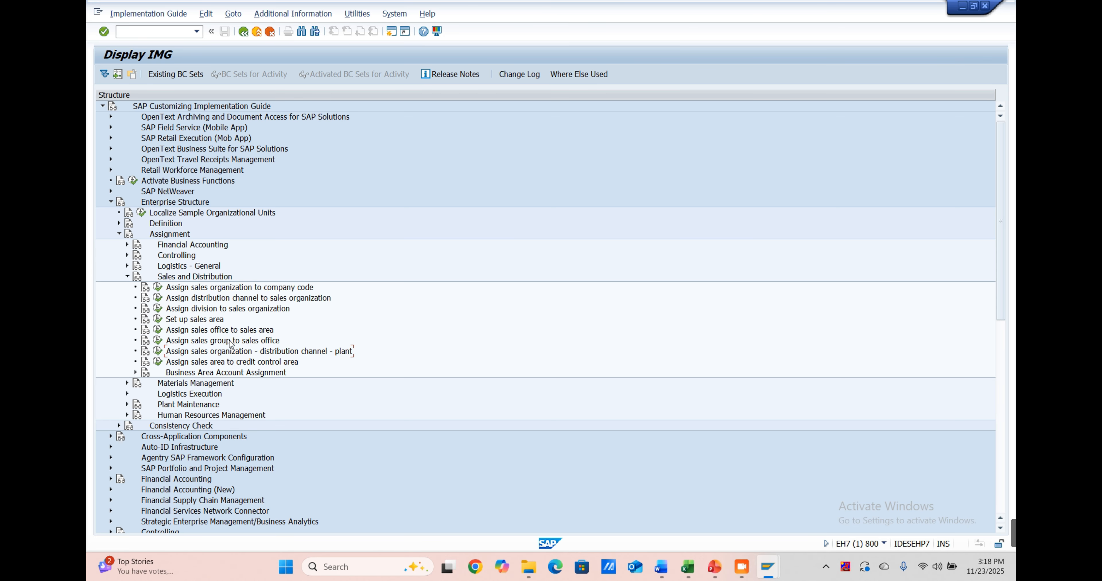
left_click(157, 352)
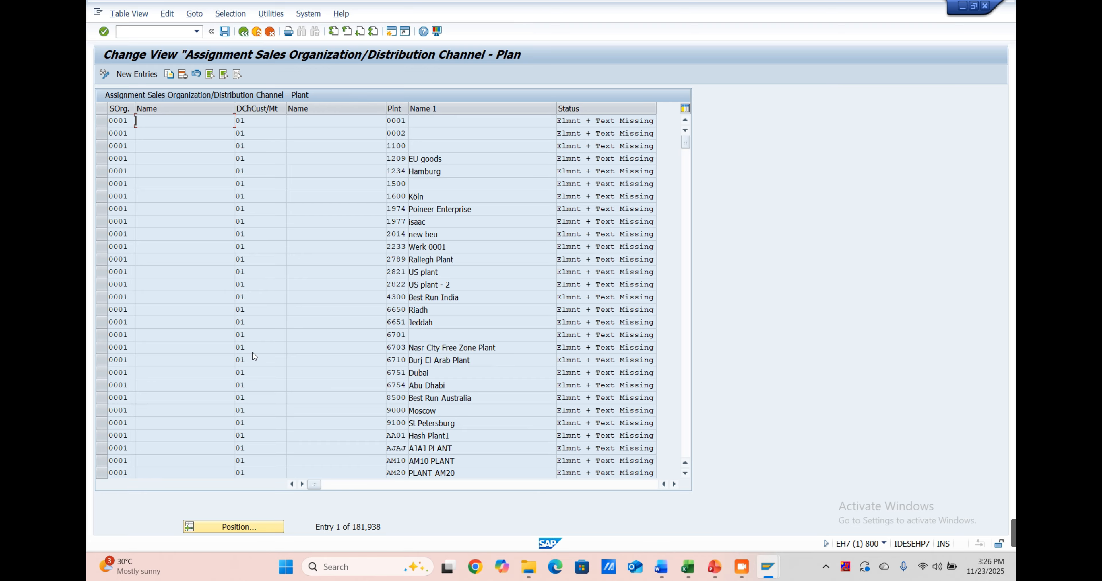
Step: Start new entries and assign sales organization SM02 with distribution channel Q5 to plant SMQ1, checking the plant code in Excel
scroll(252, 352, "down", 4)
scroll(253, 352, "up", 4)
left_click(144, 78)
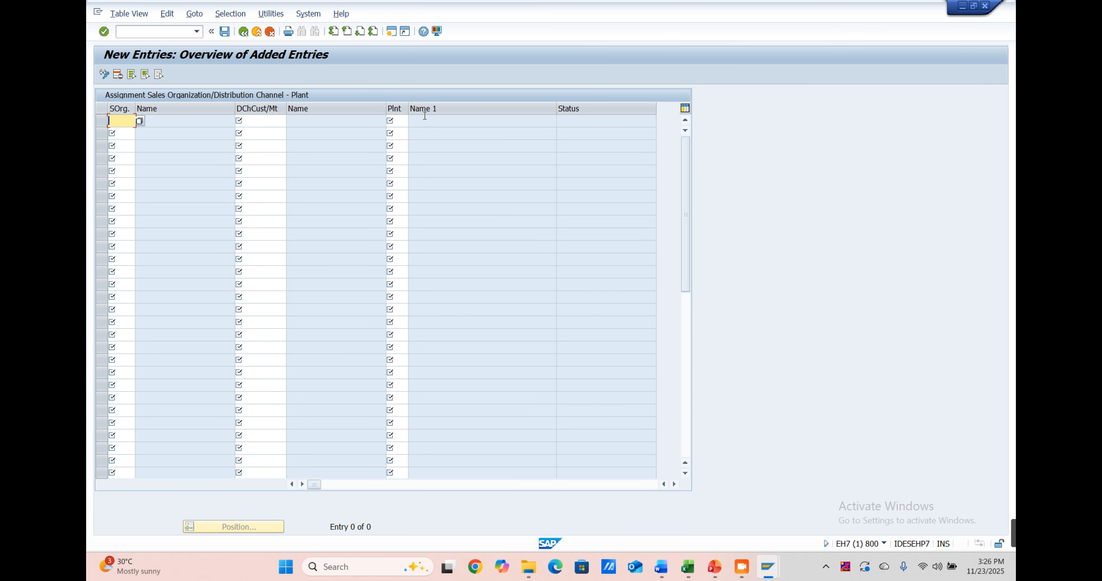
type("02")
key("Tab")
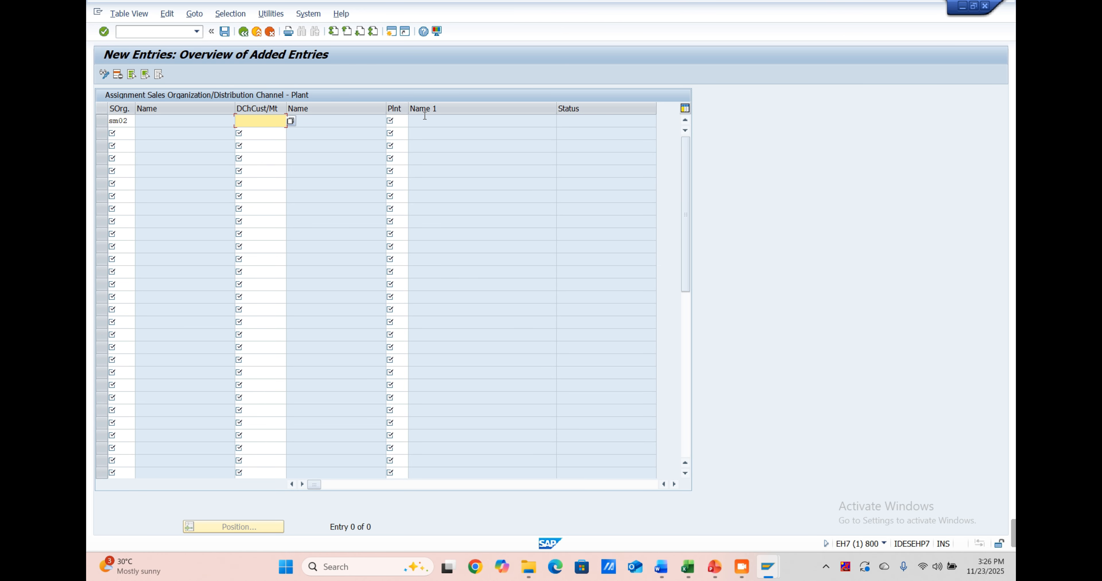
type("q")
key("alt+Tab")
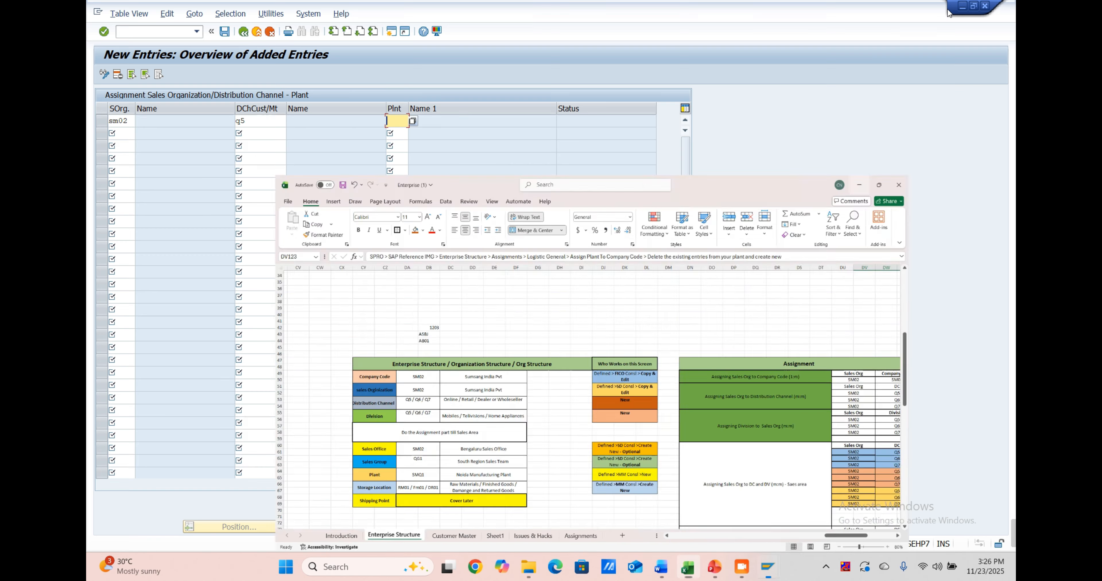
left_click(944, 15)
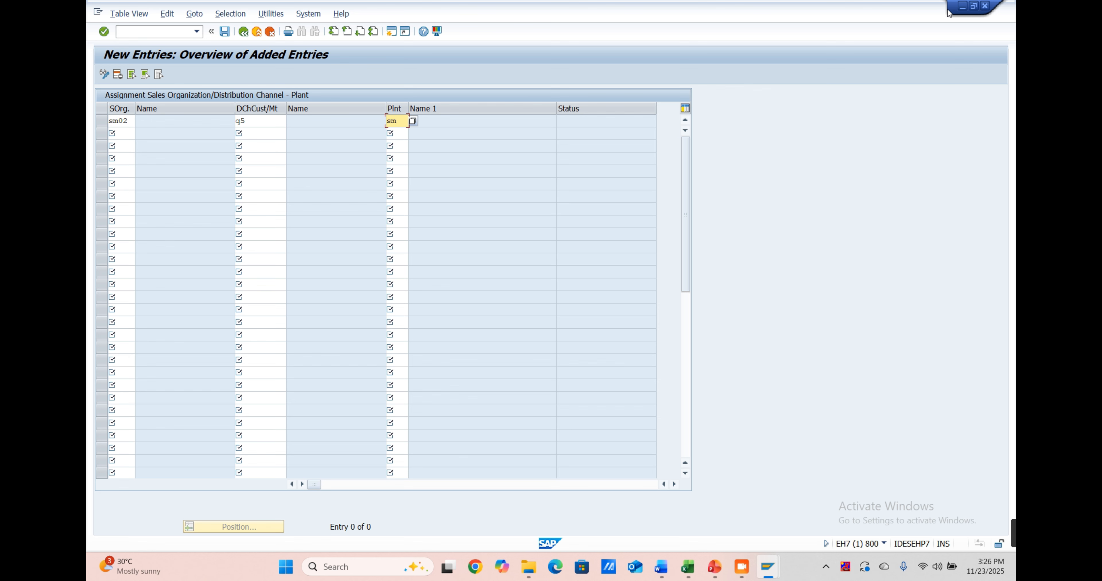
type("1")
key("Tab")
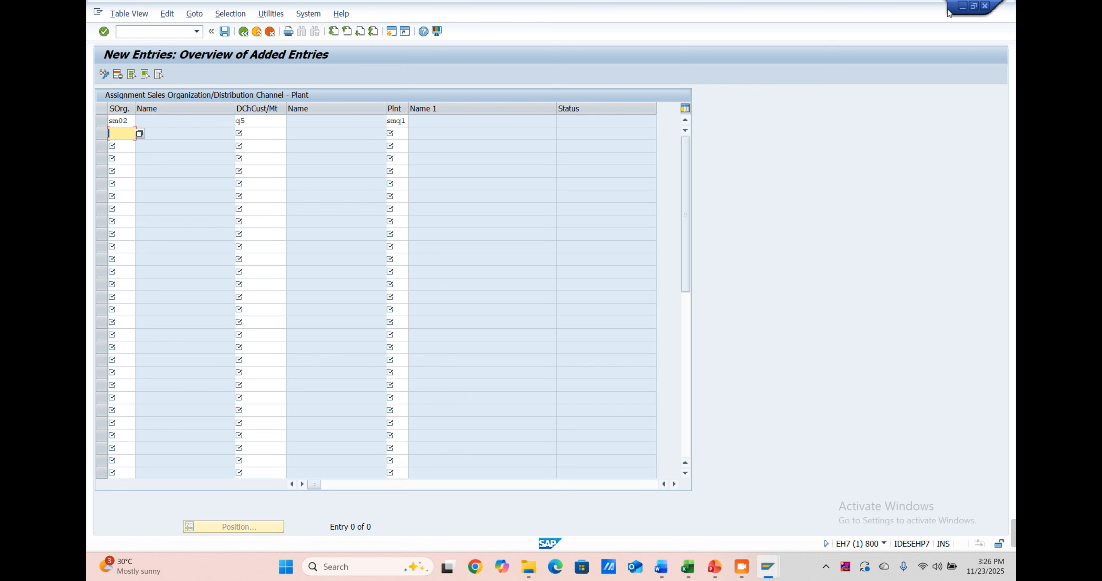
Step: Add a second row assigning sales organization SM02 with distribution channel Q6 to plant SMQ1
type("s")
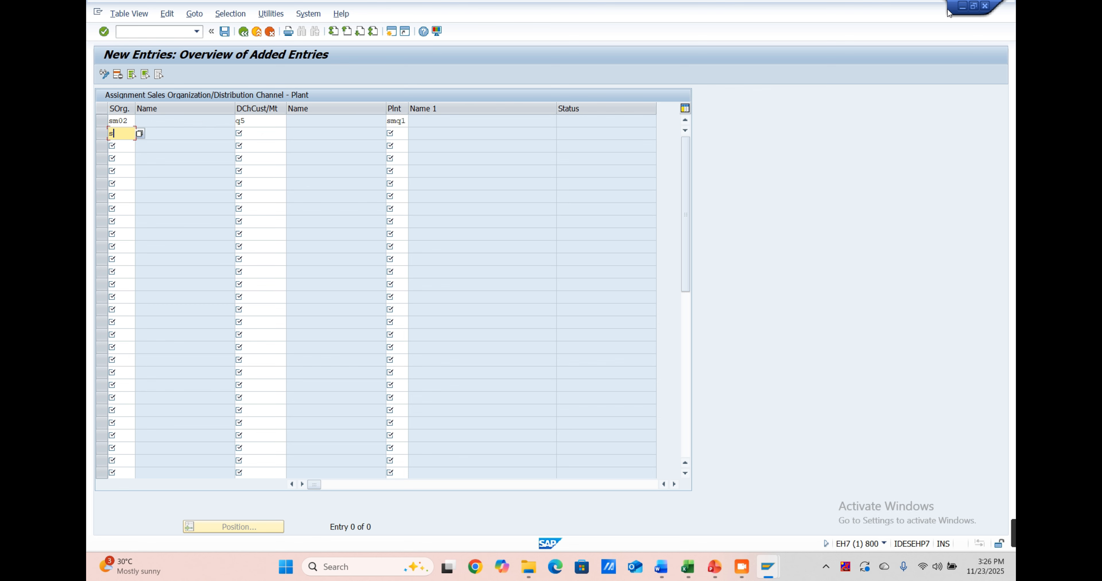
type("mm0")
key("BackSpace")
type("2")
key("Tab")
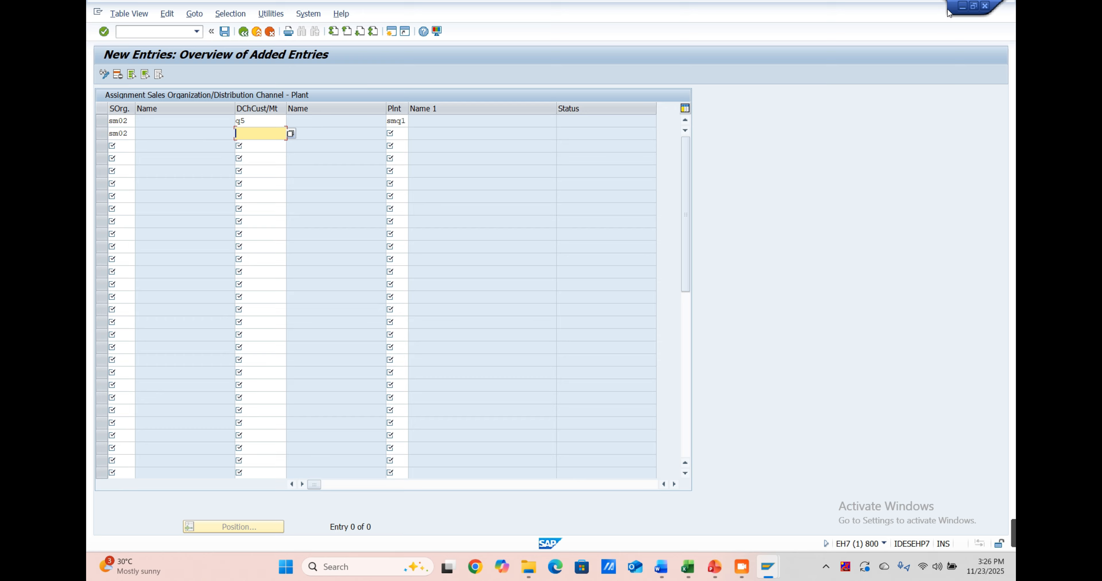
type("q6")
key("Tab")
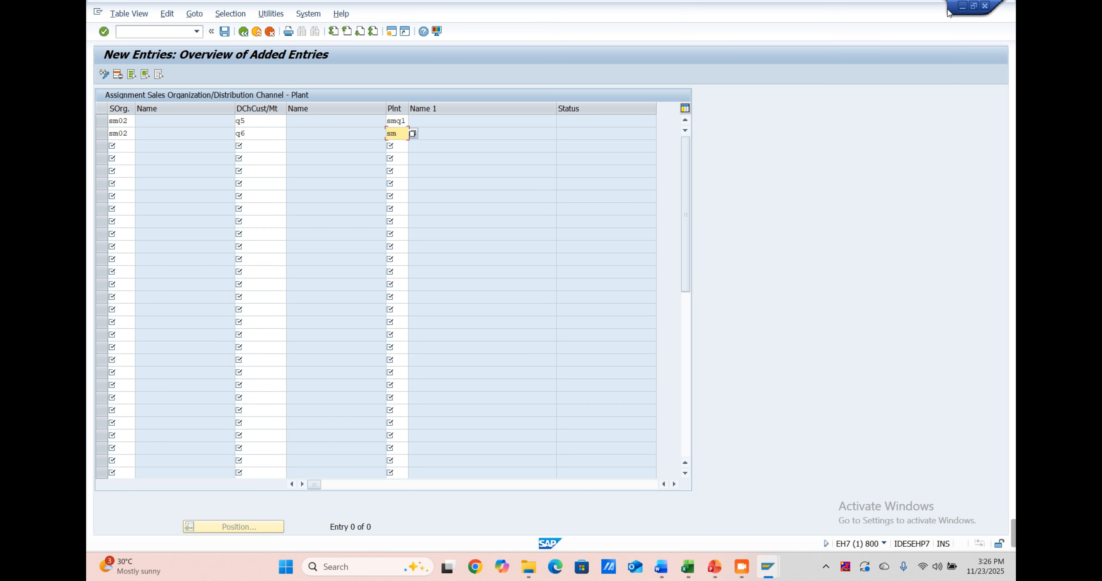
key("Tab")
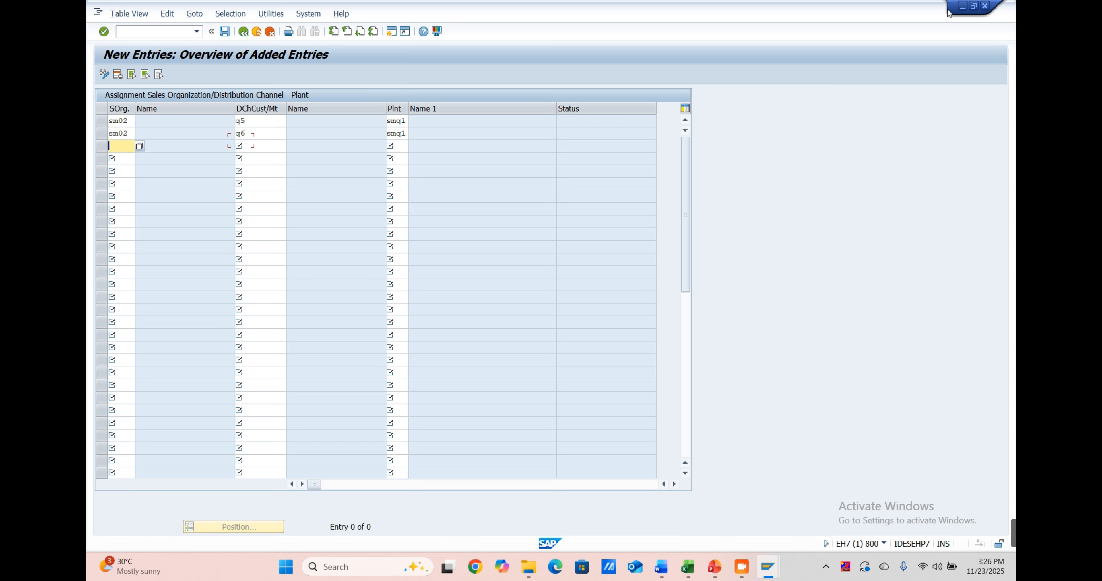
Step: Add a third row assigning SM02 with channel Q7 to plant SMQ1, and save the entries in the customizing request described as Enterprise
type("sm02")
key("Tab")
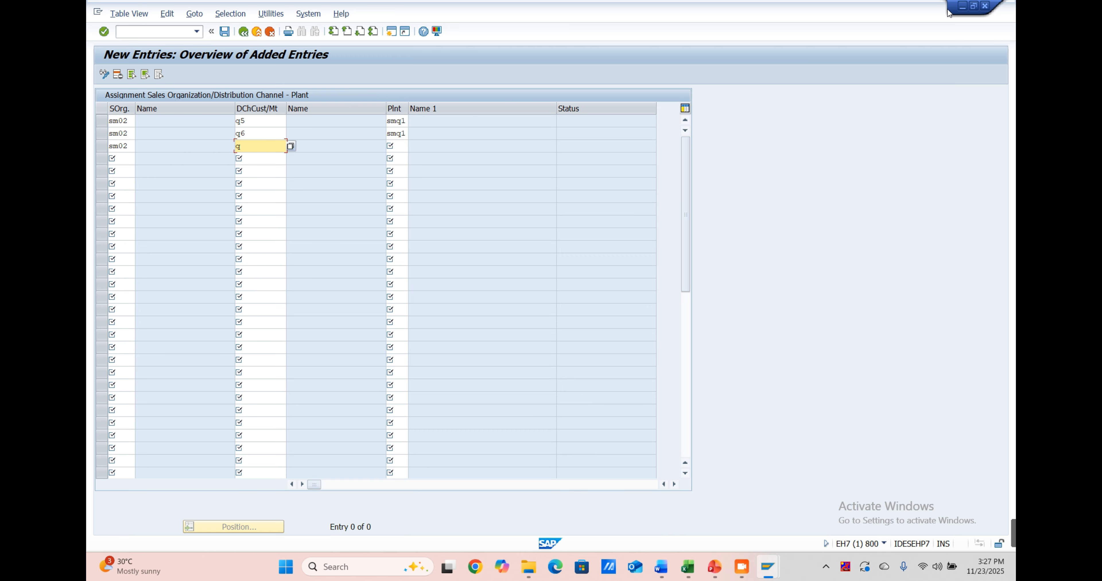
key("Tab")
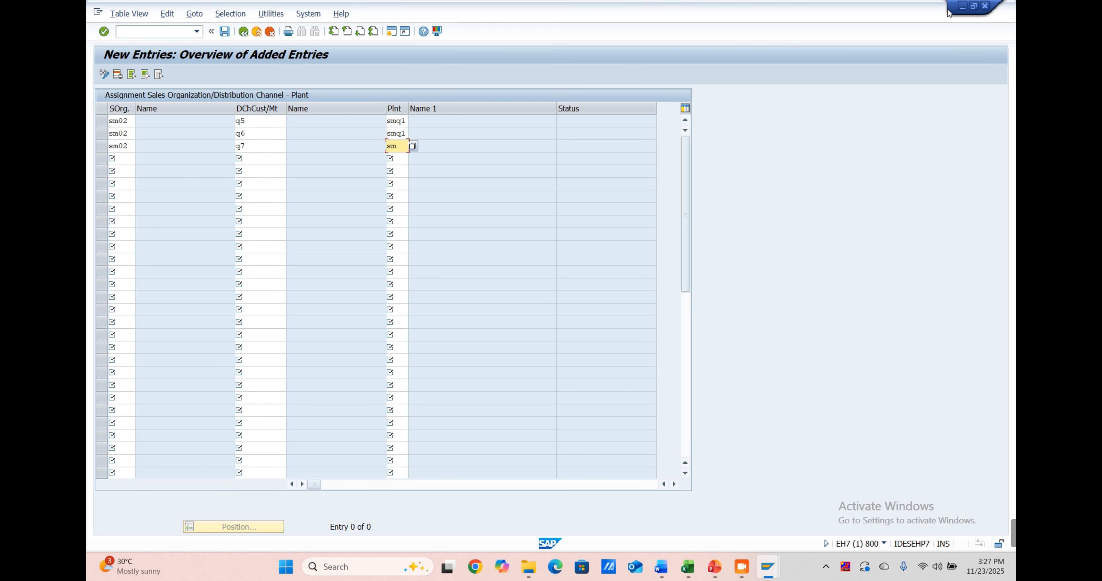
key("Return")
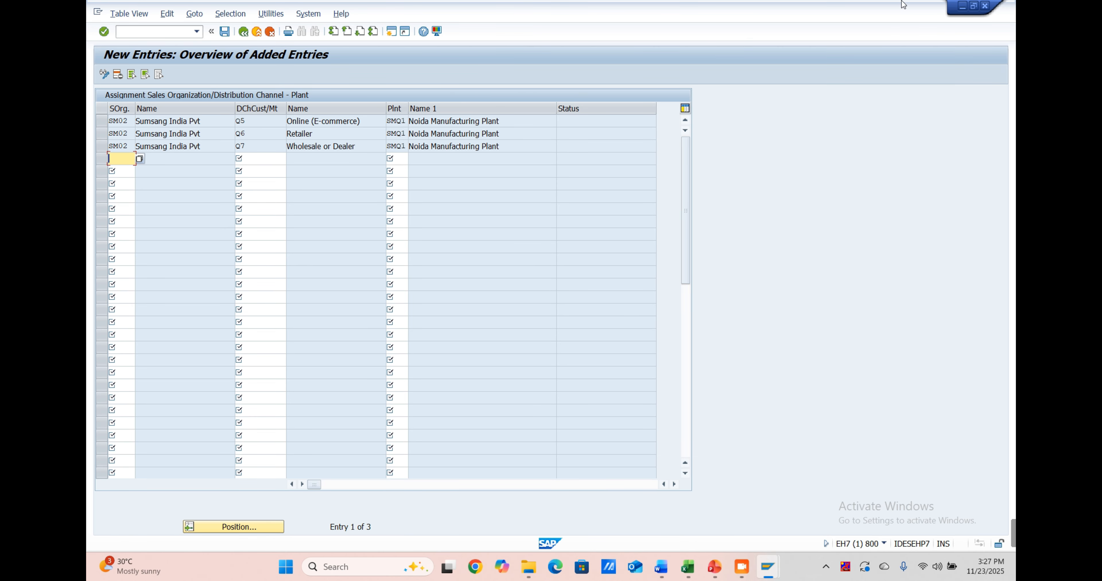
left_click(229, 35)
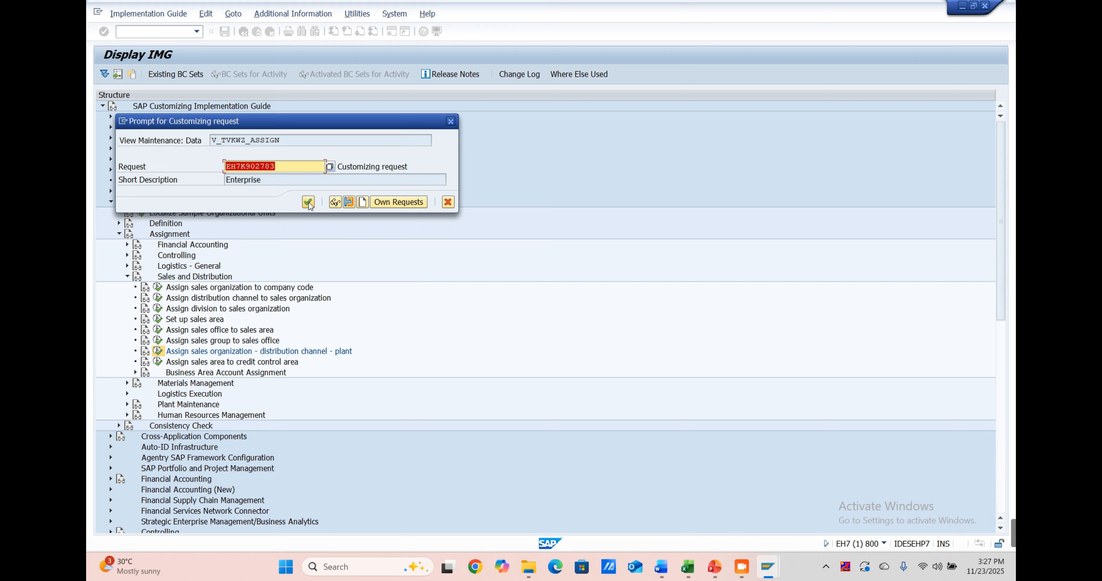
left_click(308, 202)
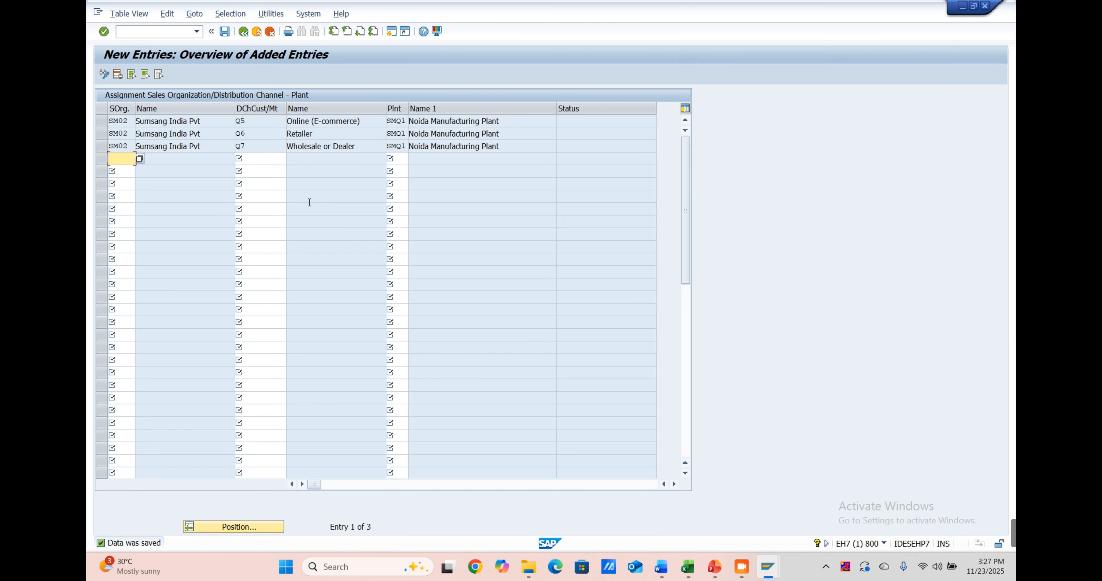
Step: Switch to the Excel workbook and find the Enterprise Structure / Organization Structure table on the Enterprise Structure sheet
left_click(688, 566)
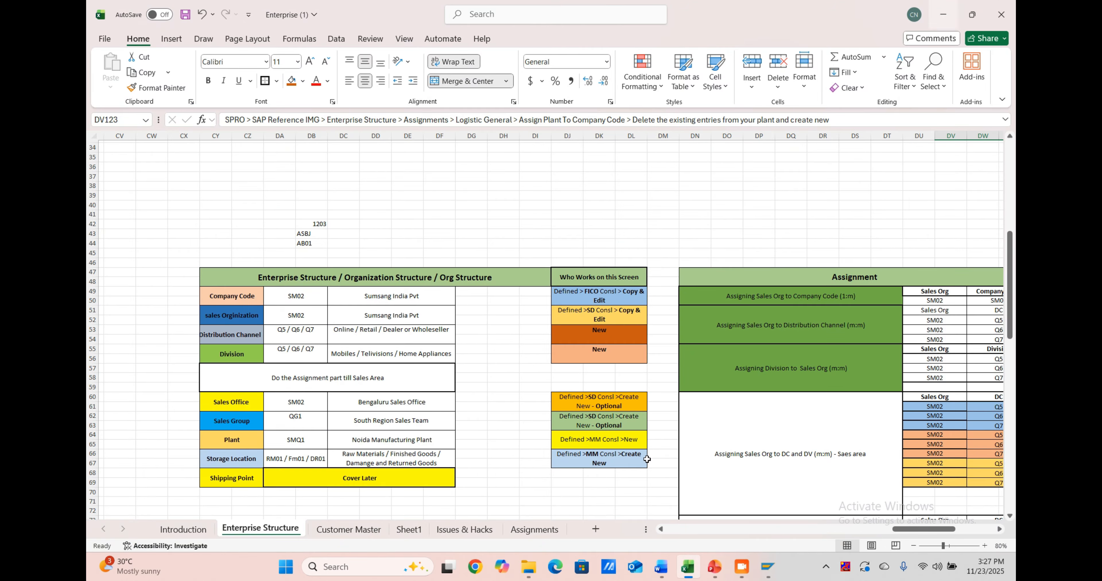
scroll(494, 332, "down", 5)
scroll(324, 238, "up", 4)
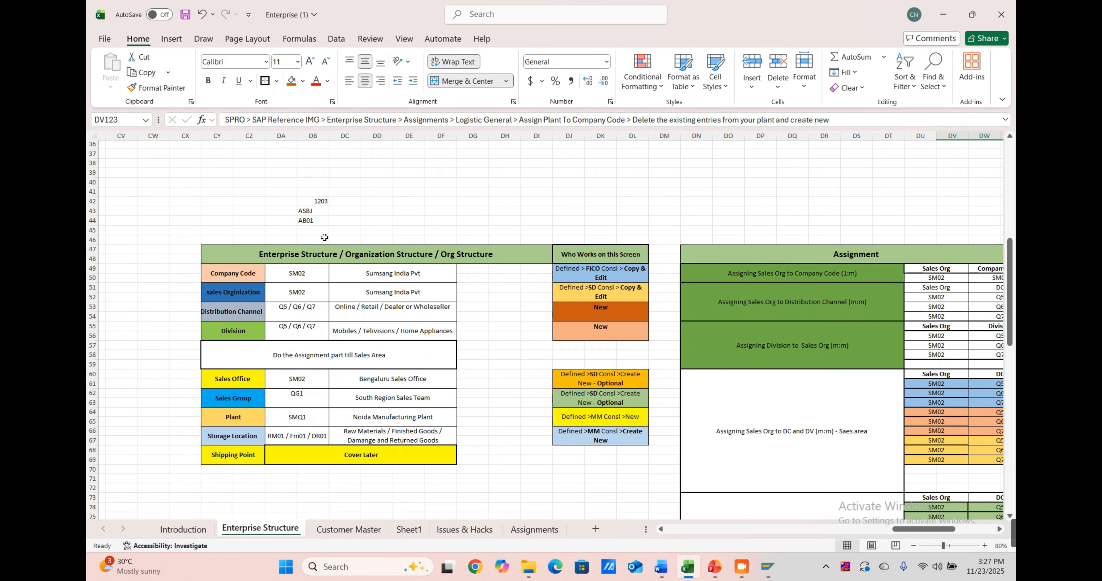
scroll(325, 238, "down", 2)
left_click(189, 194)
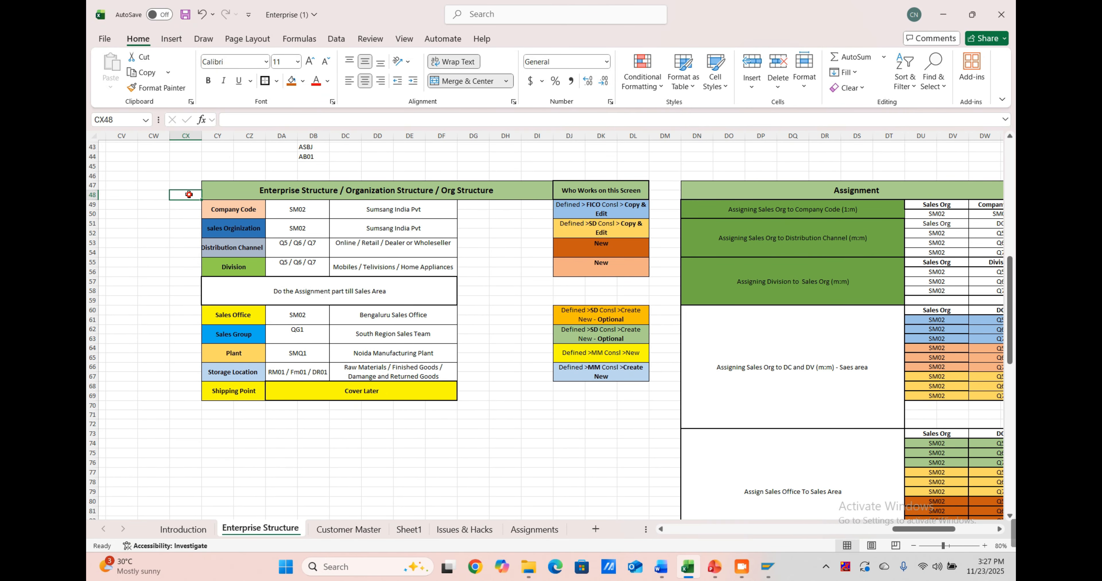
left_click_drag(189, 195, 240, 240)
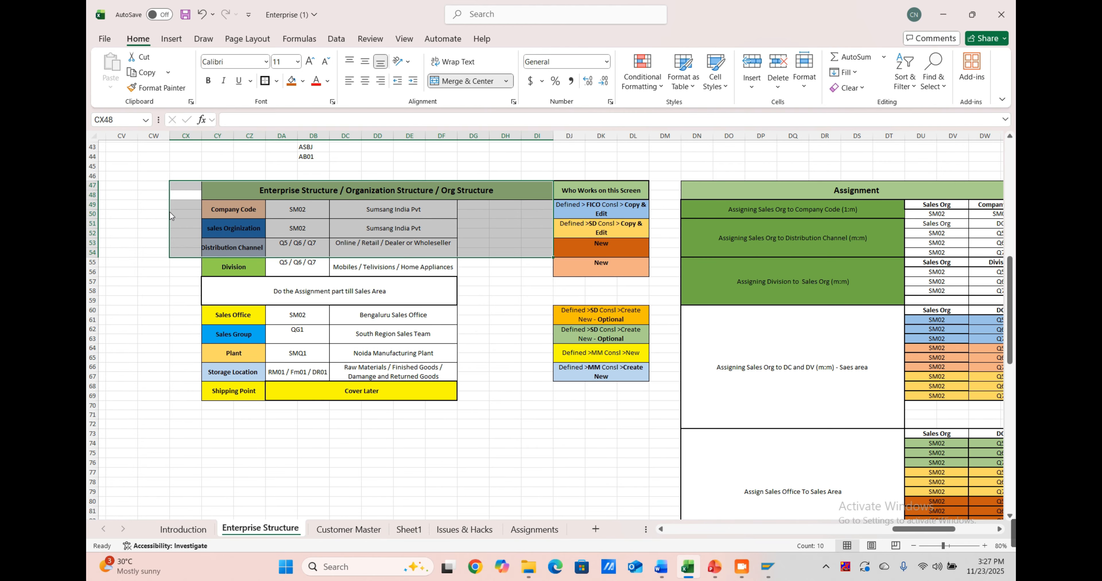
left_click_drag(171, 216, 168, 216)
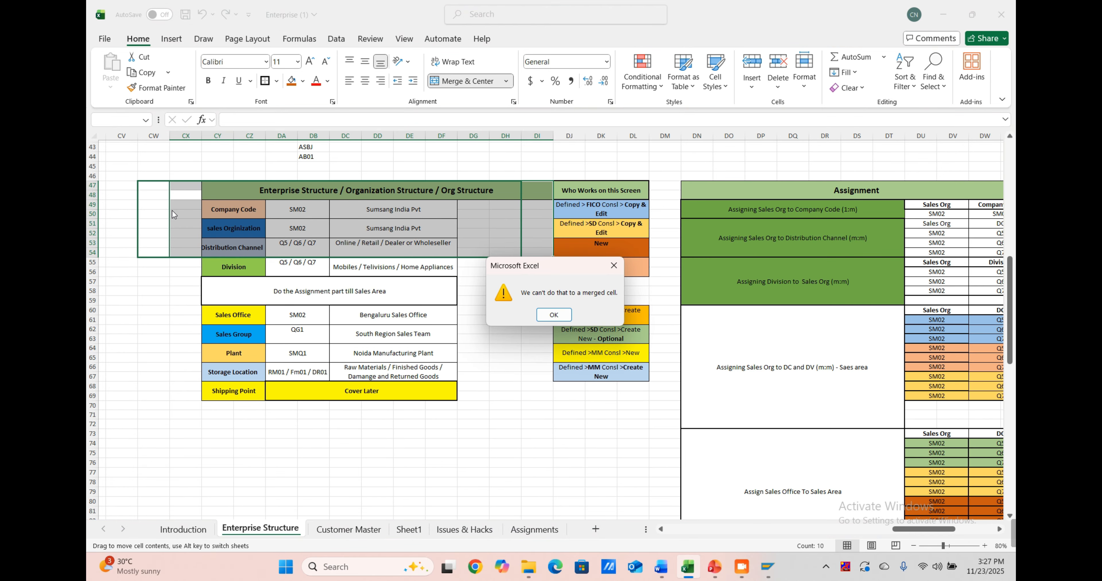
left_click(553, 315)
left_click(157, 263)
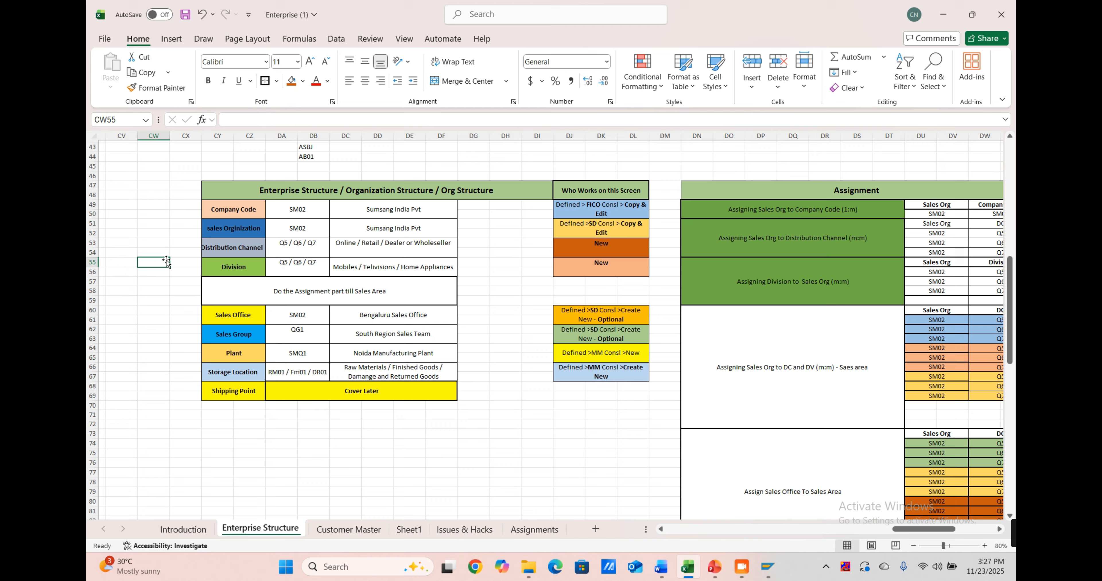
Step: Review the defined organizational units in the table, from Company Code, Sales Organization and Division to Sales Office, Sales Group, Plant and Storage Location
left_click(214, 208)
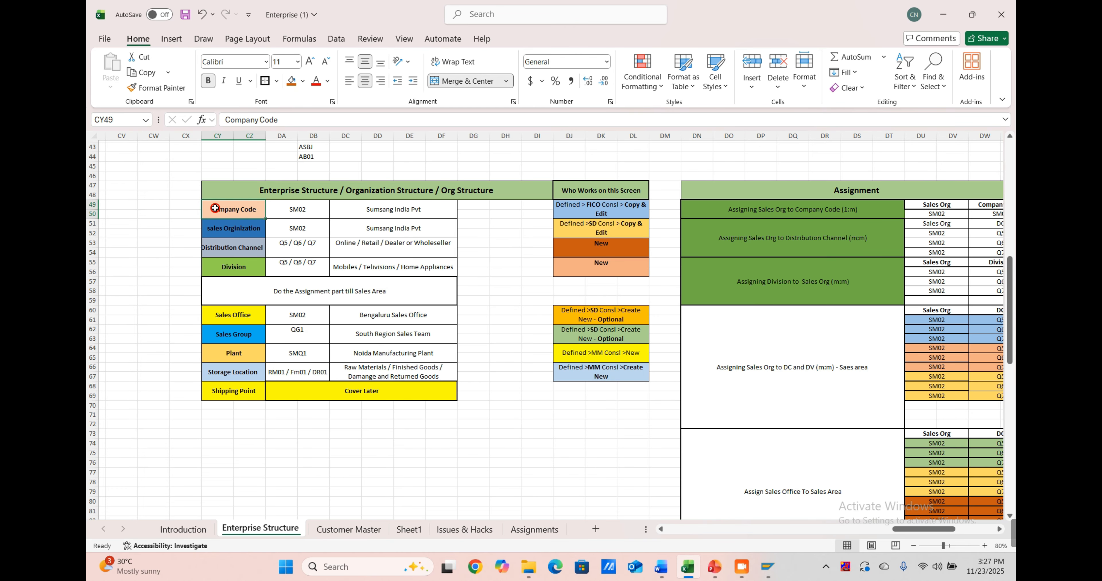
left_click(220, 226)
left_click(234, 259)
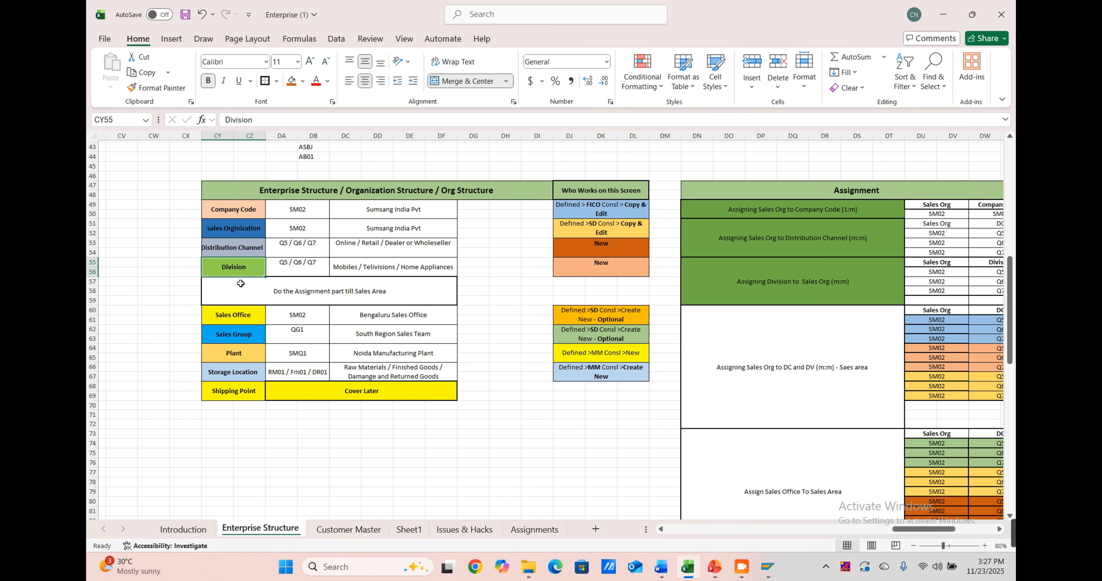
left_click(254, 320)
left_click_drag(255, 339, 258, 363)
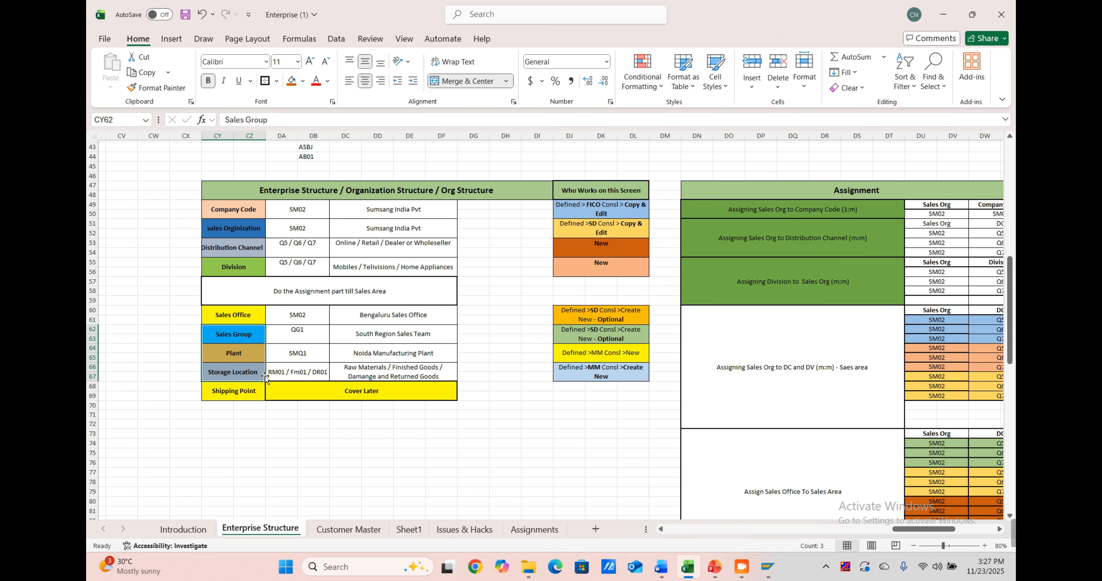
Step: Examine the Assignment tables and the SPRO path lists below them, ending at the sales office, sales group and plant assignments
scroll(265, 378, "down", 1)
scroll(265, 377, "right", 1)
scroll(265, 378, "right", 5)
scroll(265, 378, "down", 1)
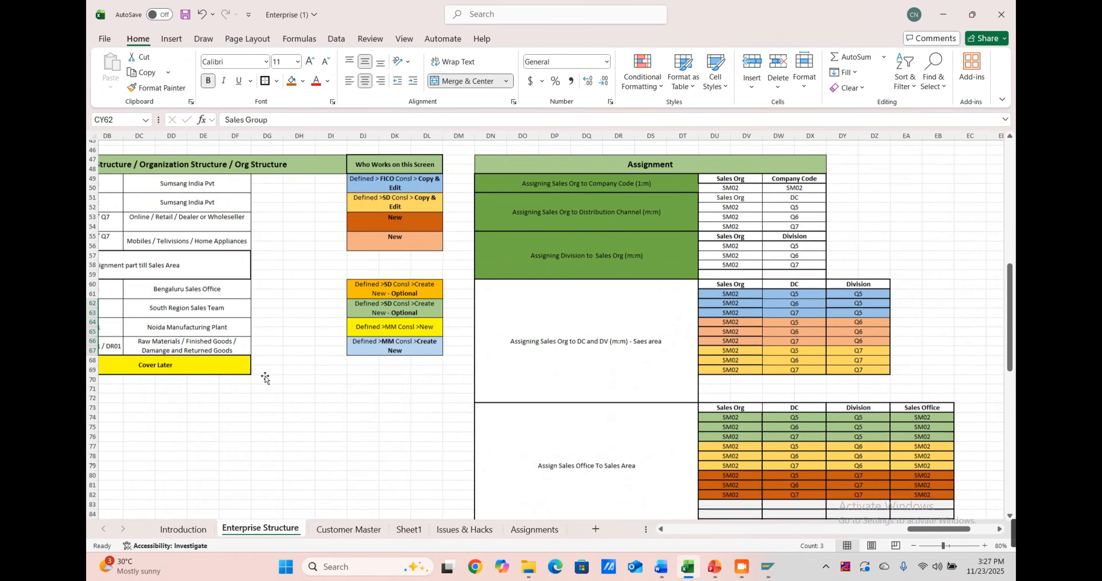
scroll(265, 377, "right", 2)
scroll(265, 377, "up", 2)
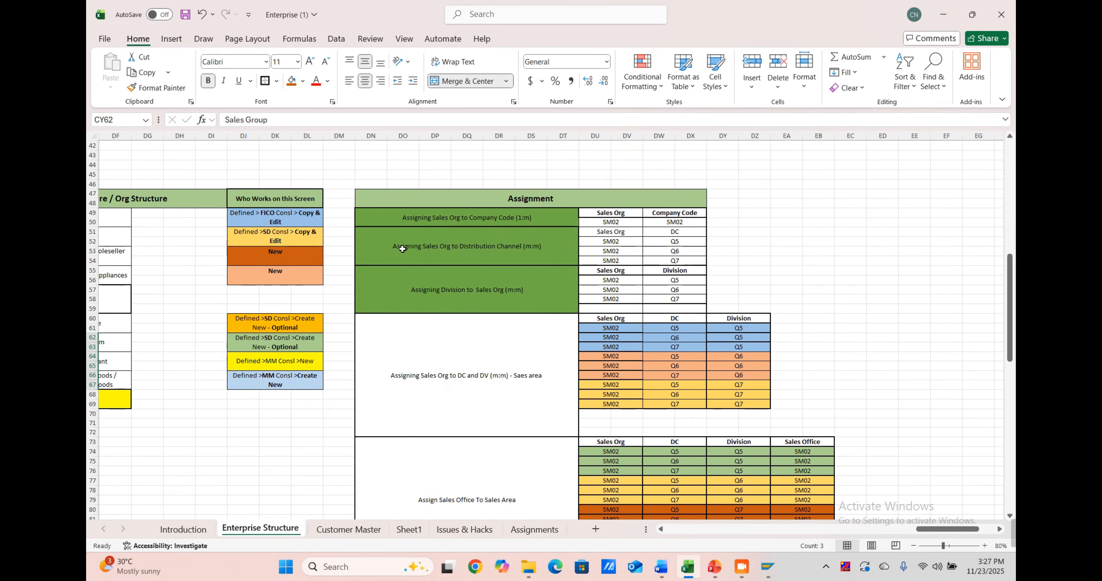
scroll(525, 250, "down", 1)
scroll(525, 250, "right", 1)
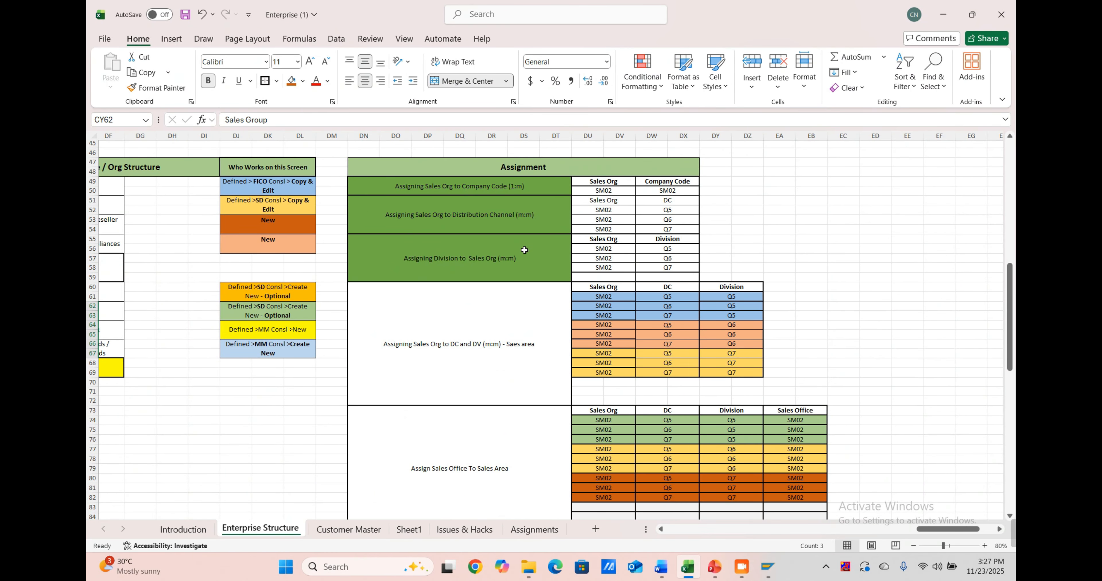
scroll(524, 250, "down", 20)
scroll(525, 250, "left", 3)
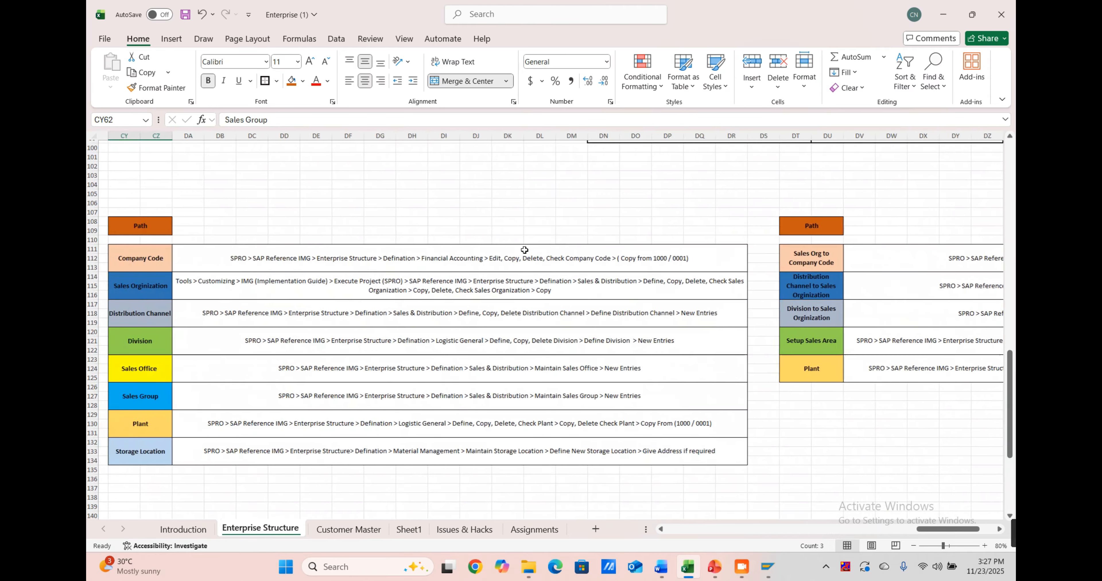
scroll(525, 250, "right", 4)
scroll(524, 250, "up", 10)
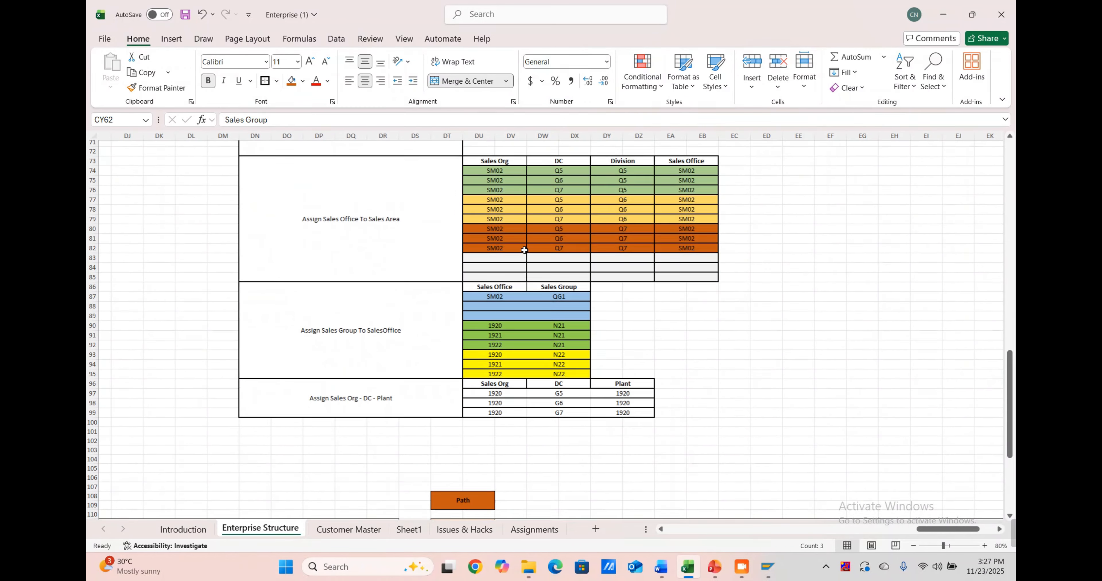